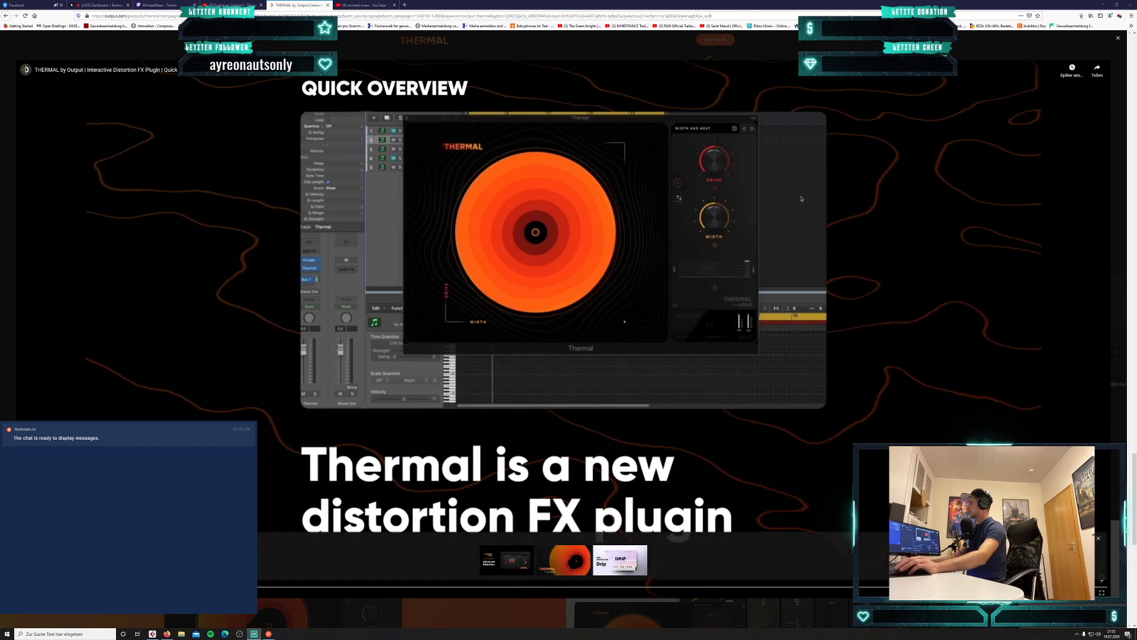
Leave the Thermal overview video, minimize the browser and switch to the Cubase project.
left_click(799, 200)
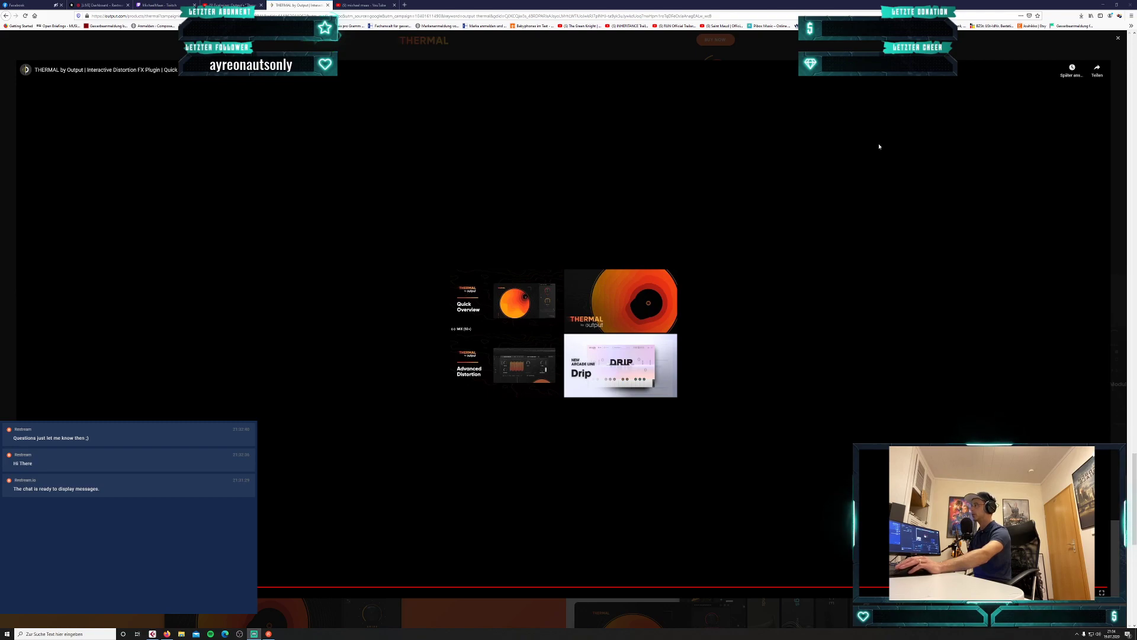
left_click(1102, 6)
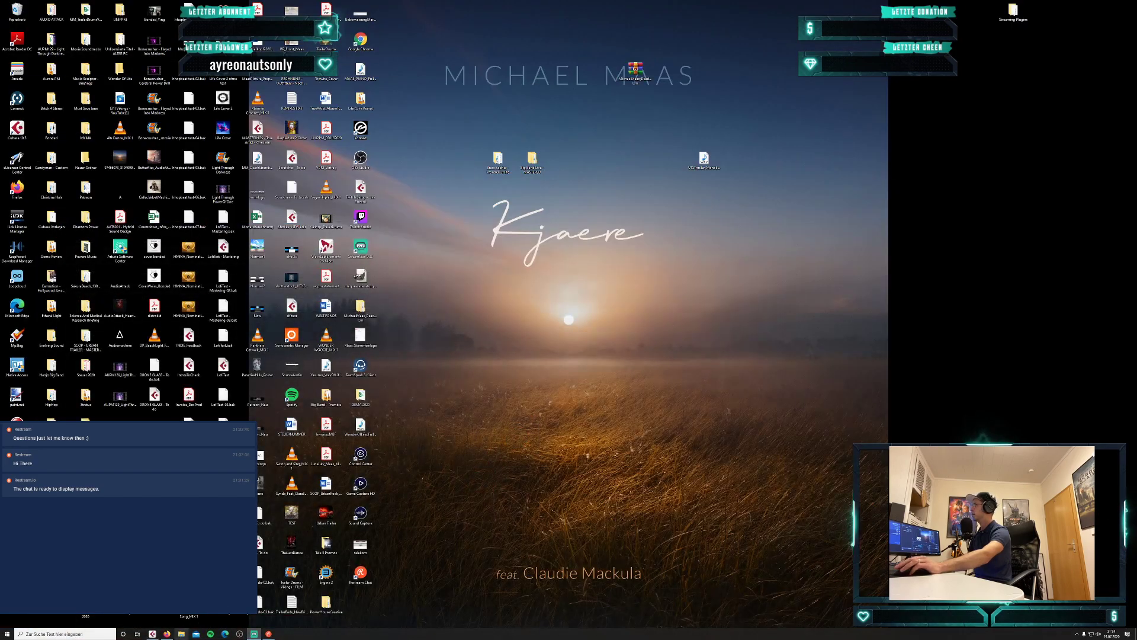
left_click(153, 634)
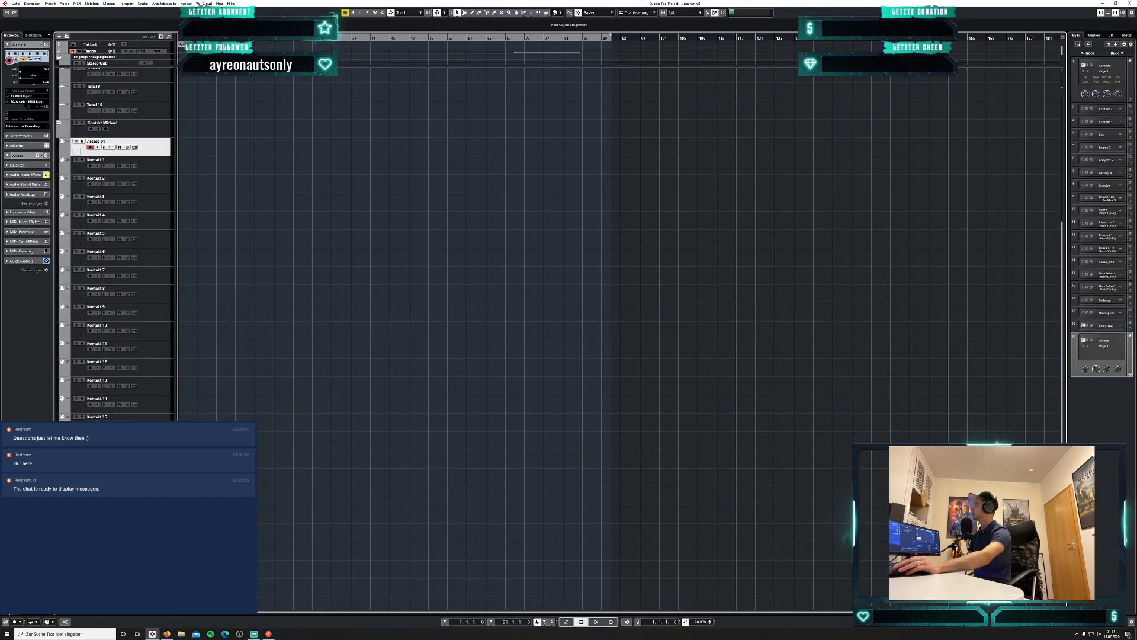
Open the MixConsole and move its window over the middle of the project.
left_click(142, 3)
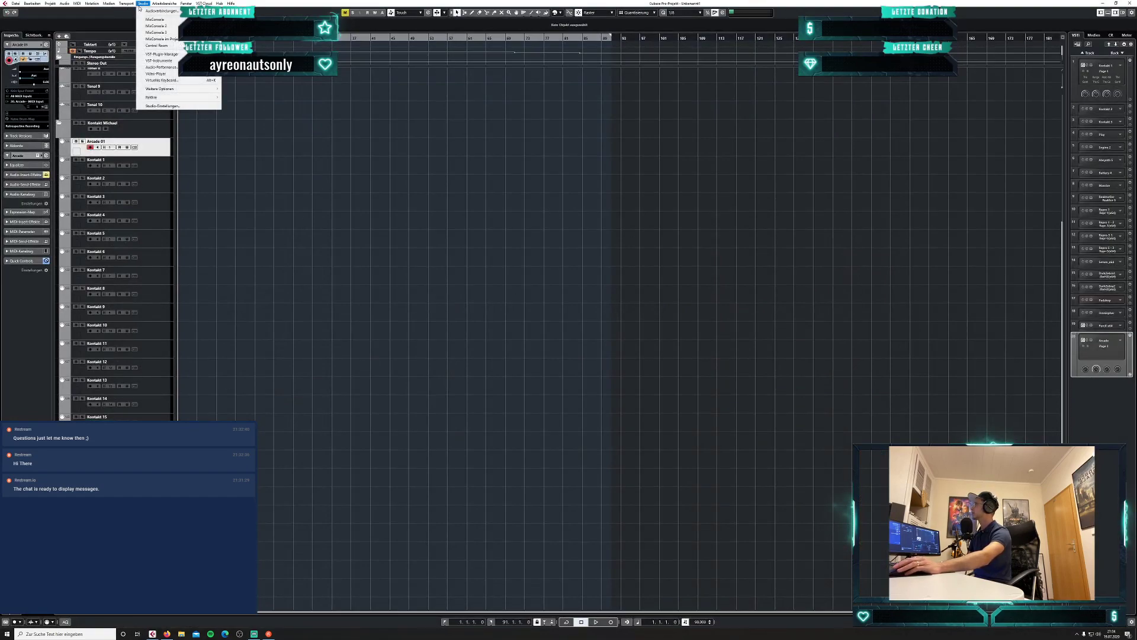
left_click(155, 20)
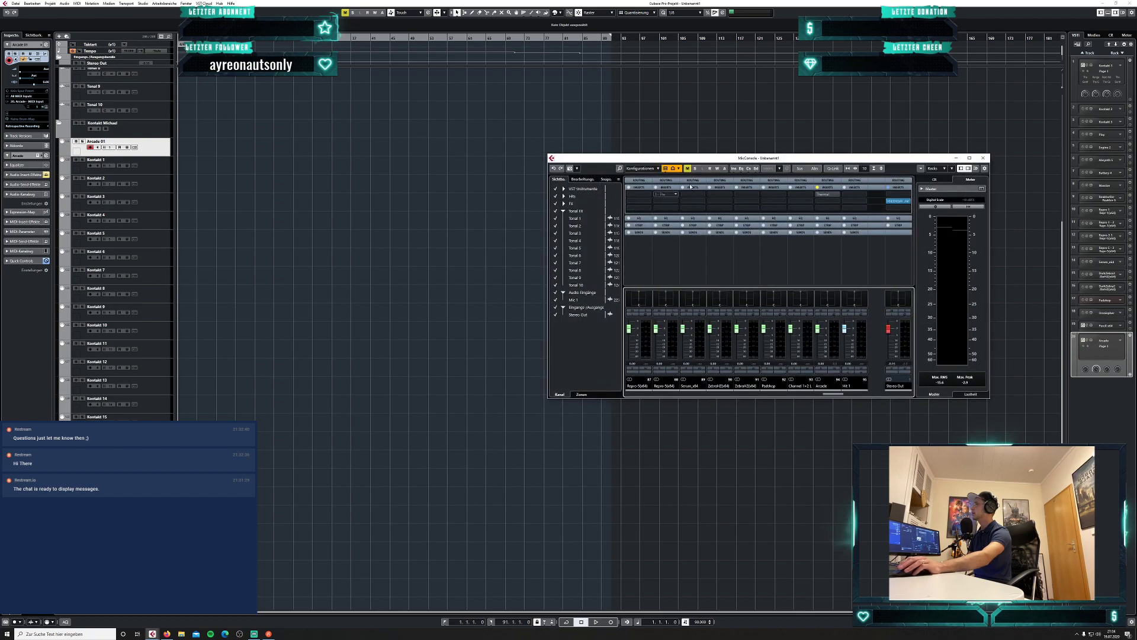
left_click_drag(870, 163, 722, 172)
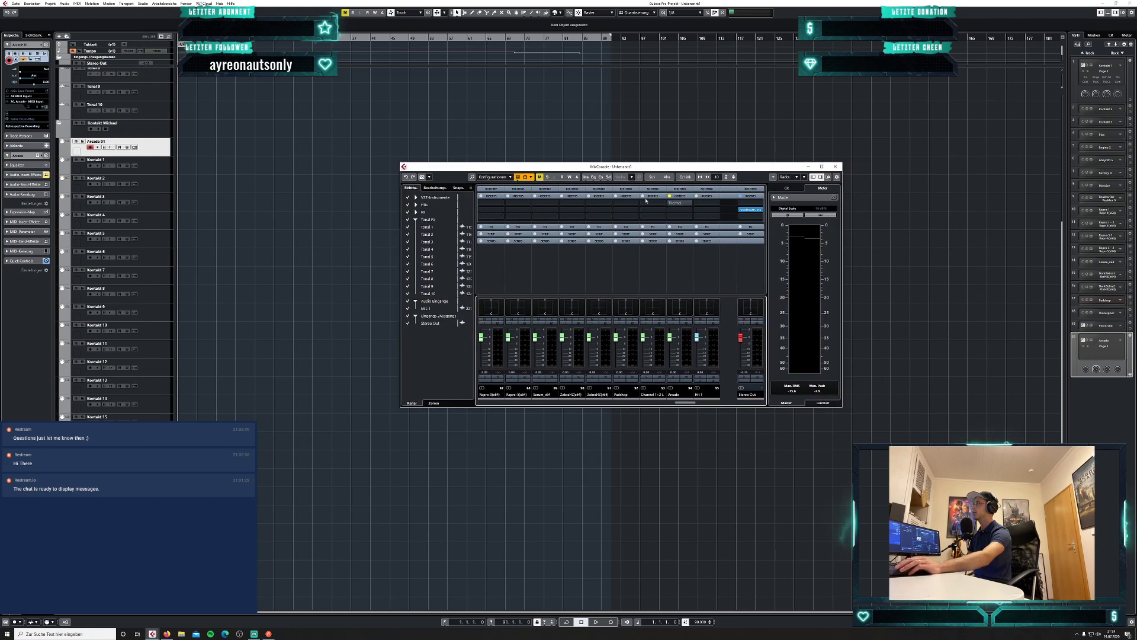
Activate the Thermal insert on the Arcade channel and open its plug-in window beside the channel inserts.
left_click(671, 206)
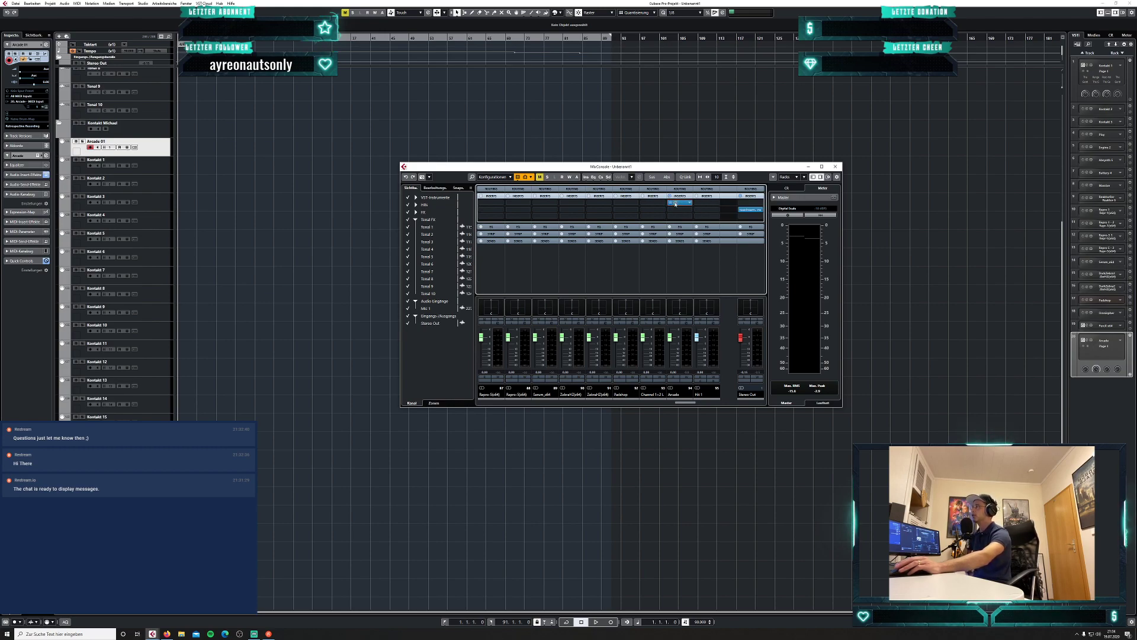
double_click(674, 203)
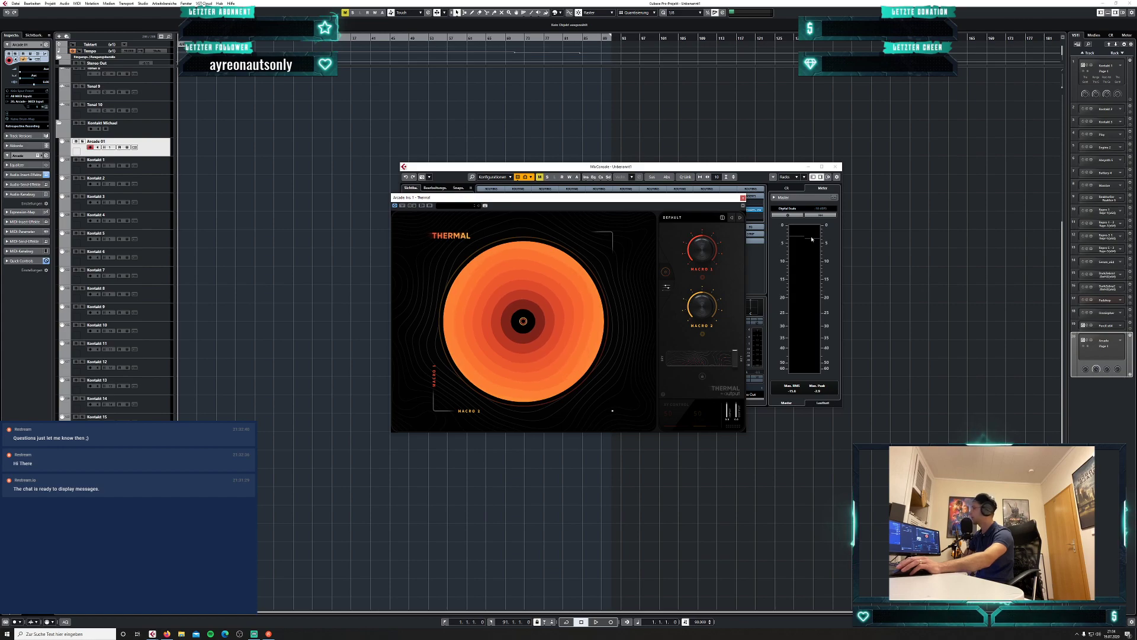
left_click_drag(635, 201, 645, 236)
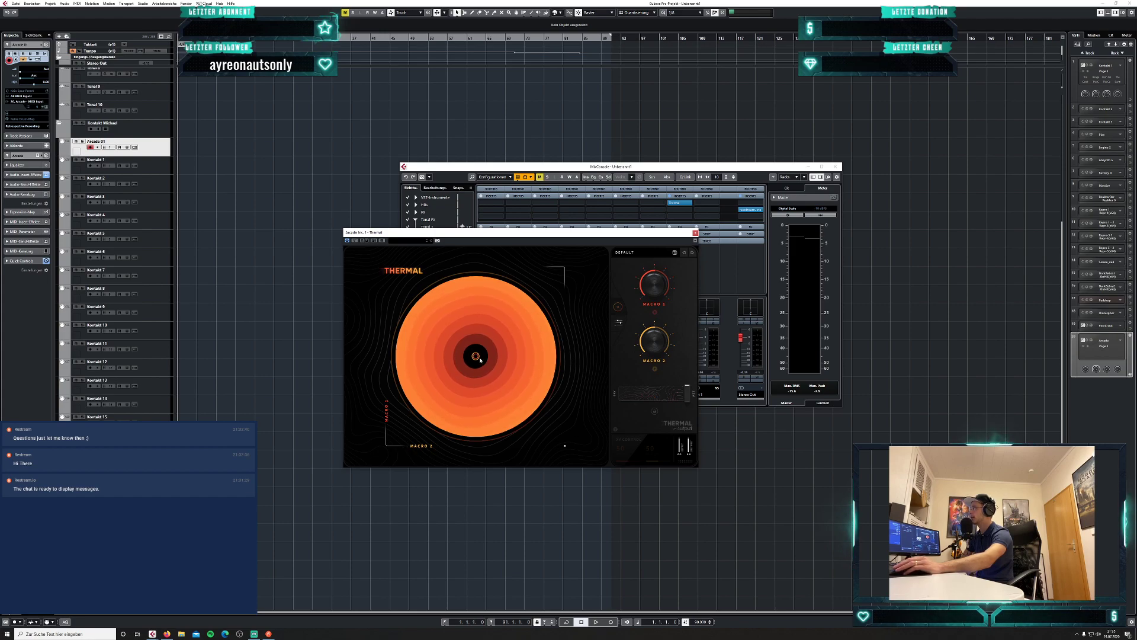
Try Thermal's XY control and look through the settings of Stages 1, 2 and 3 in the advanced view.
mouse_move(477, 358)
left_mouse_down()
mouse_move(519, 384)
mouse_move(475, 398)
mouse_move(465, 384)
mouse_move(520, 363)
mouse_move(478, 363)
left_mouse_up()
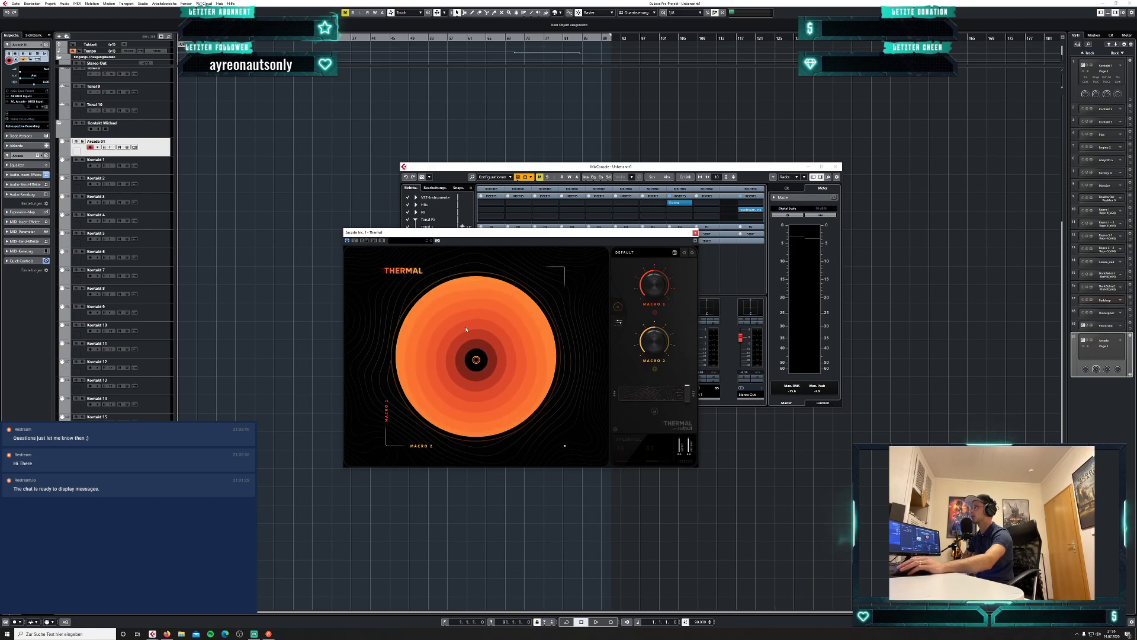
left_click(620, 322)
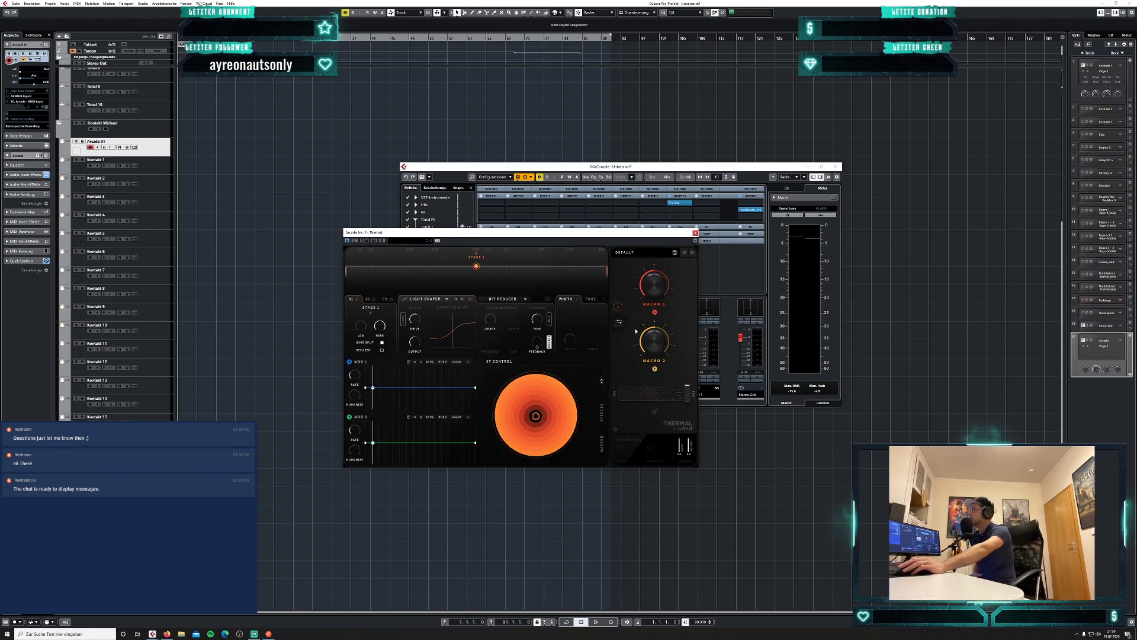
left_click(368, 300)
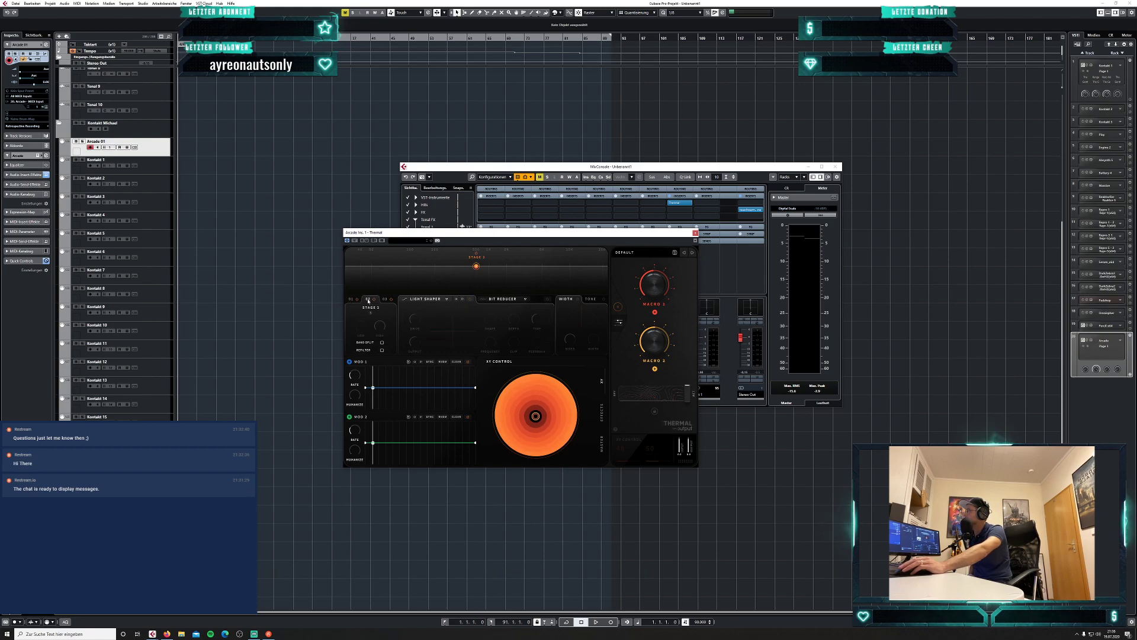
left_click(350, 300)
left_click(368, 299)
left_click(384, 300)
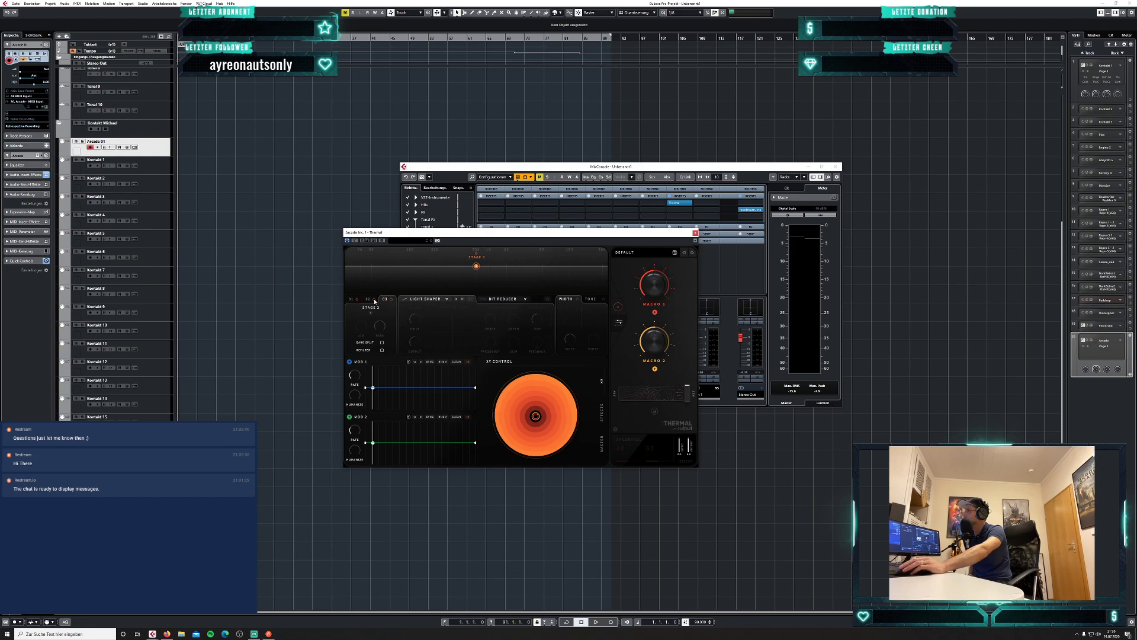
left_click(351, 300)
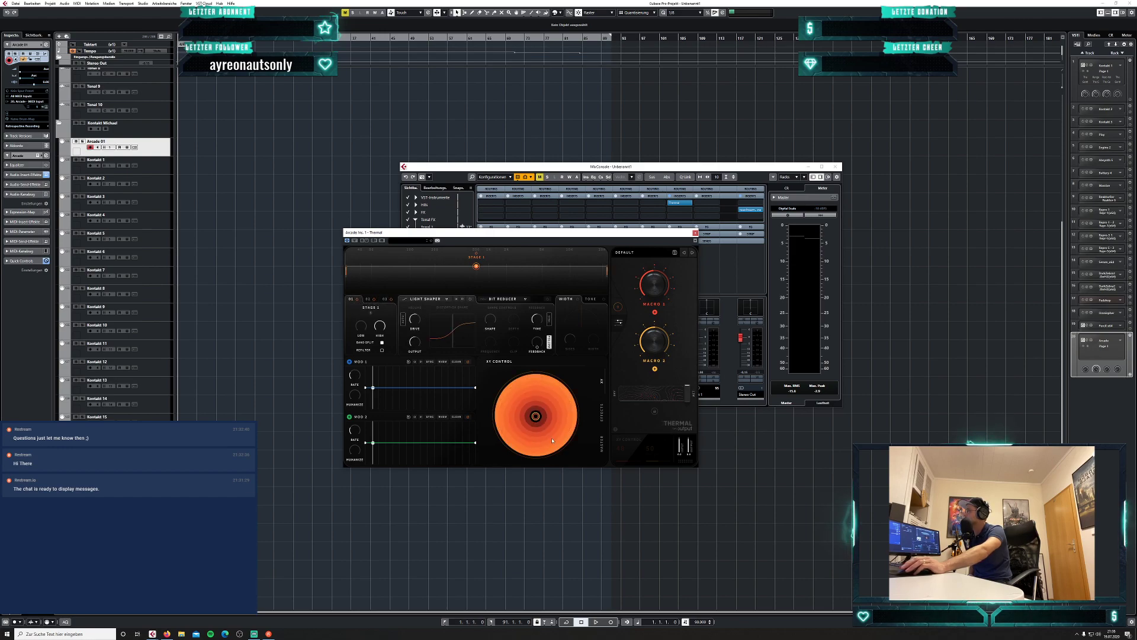
Compare the Light Shaper and Bit Reducer settings of Stage 1, leaving the Bit Reducer displayed.
left_click_drag(535, 417, 535, 419)
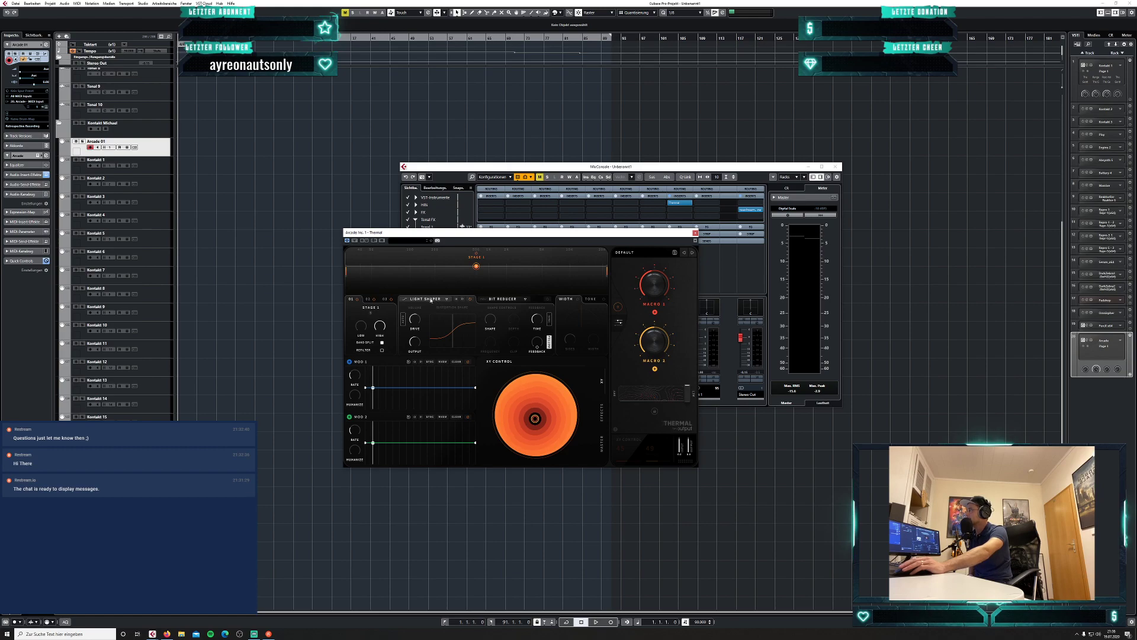
left_click(505, 300)
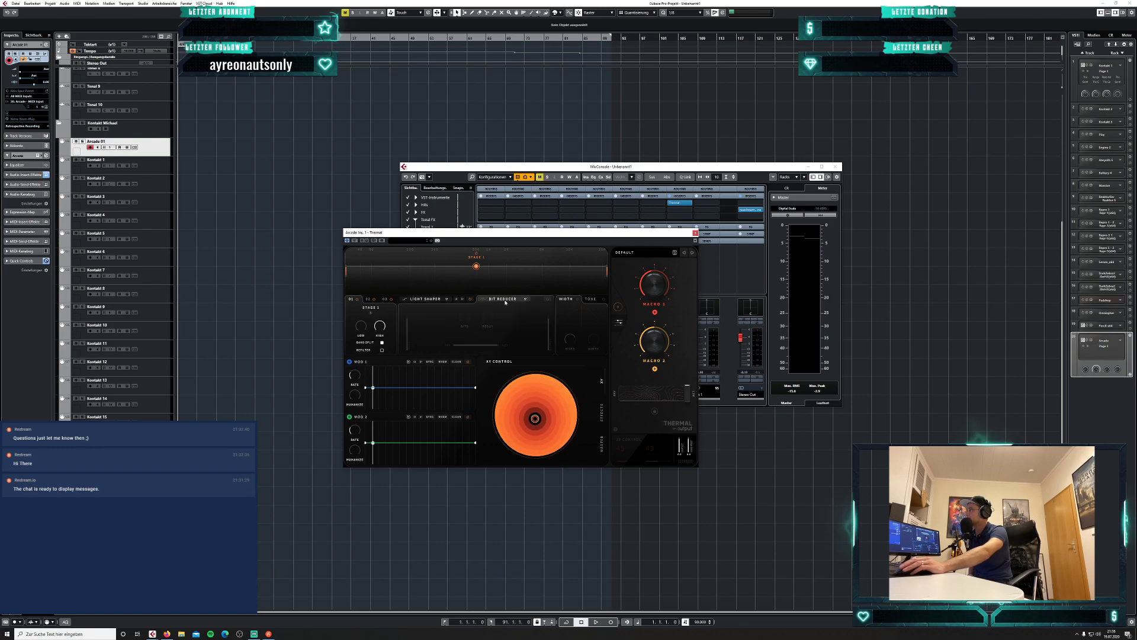
left_click(446, 299)
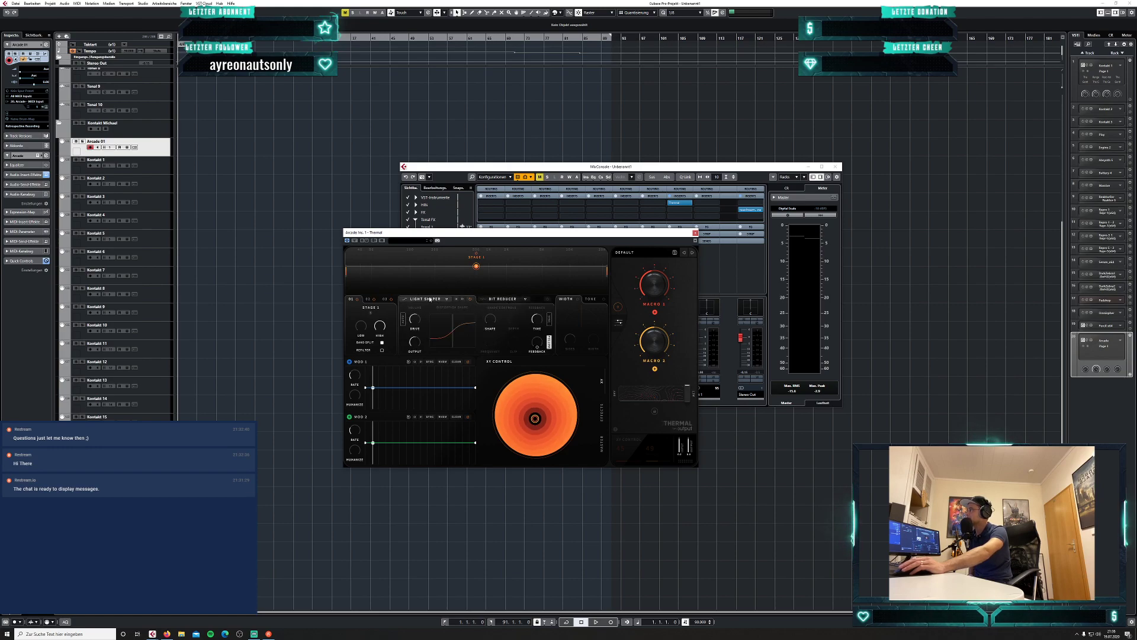
left_click(509, 299)
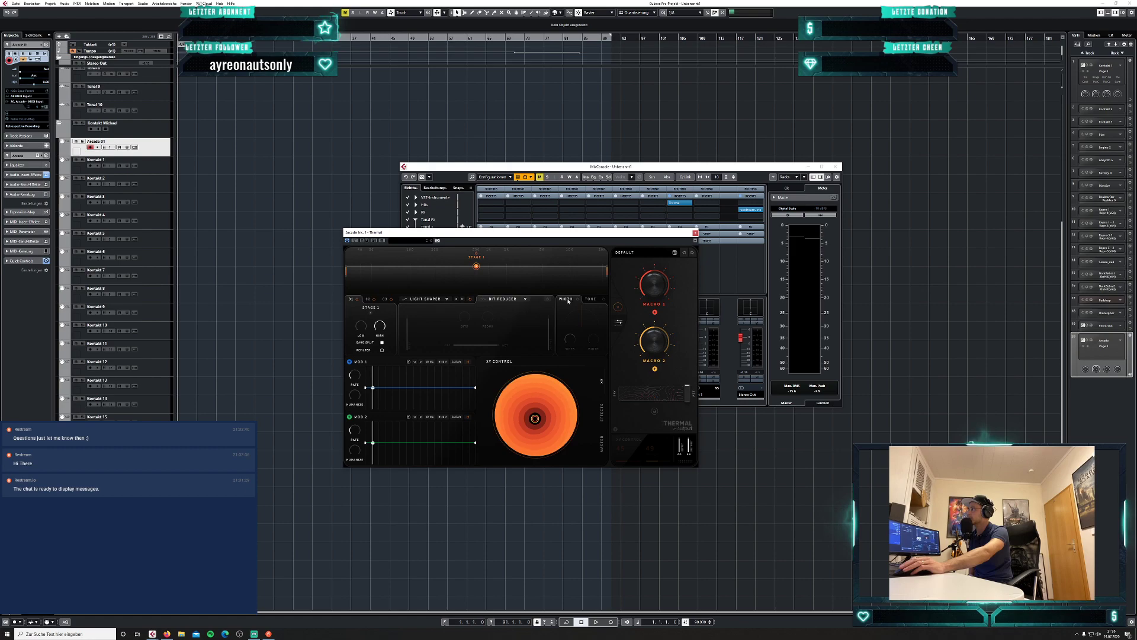
Switch on the Tone and Width effects for Stage 1 of Thermal.
left_click(593, 300)
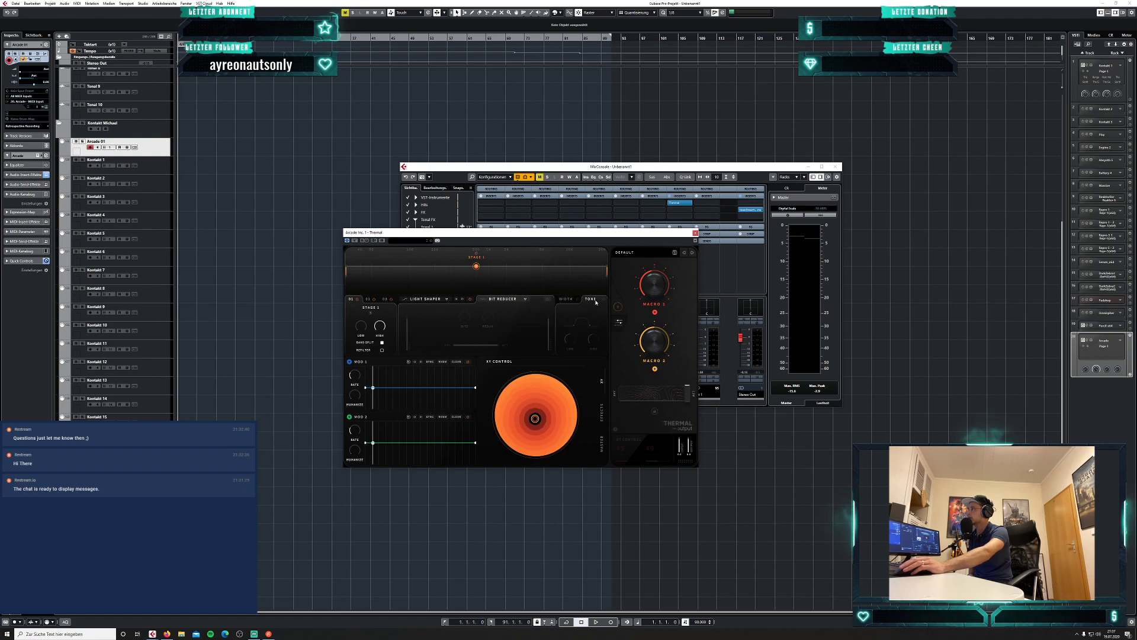
left_click(603, 300)
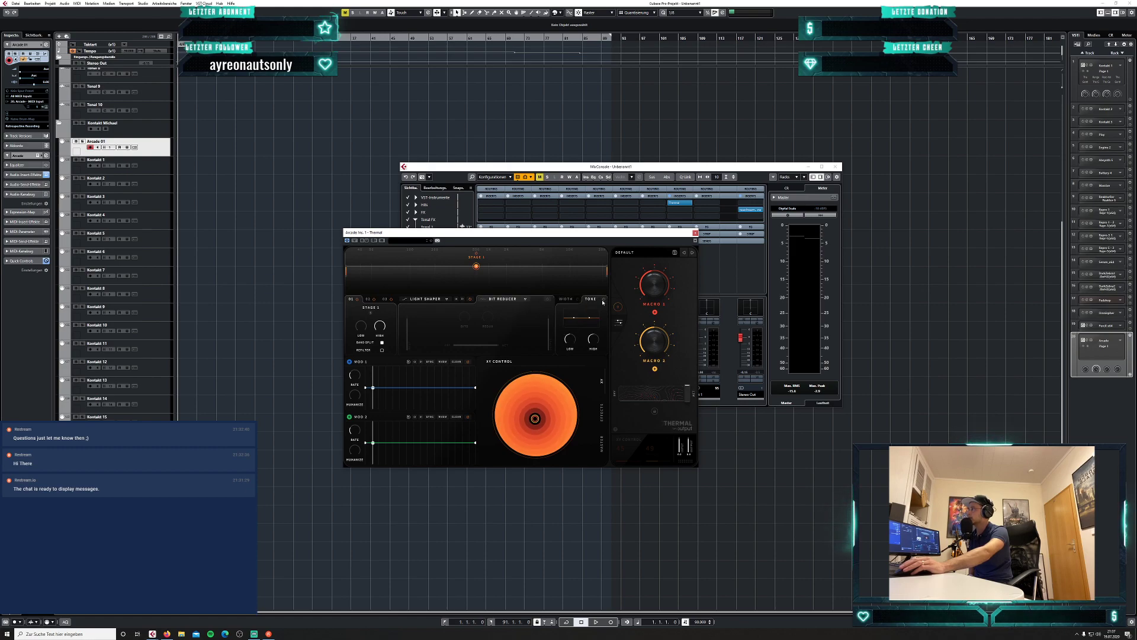
left_click(566, 300)
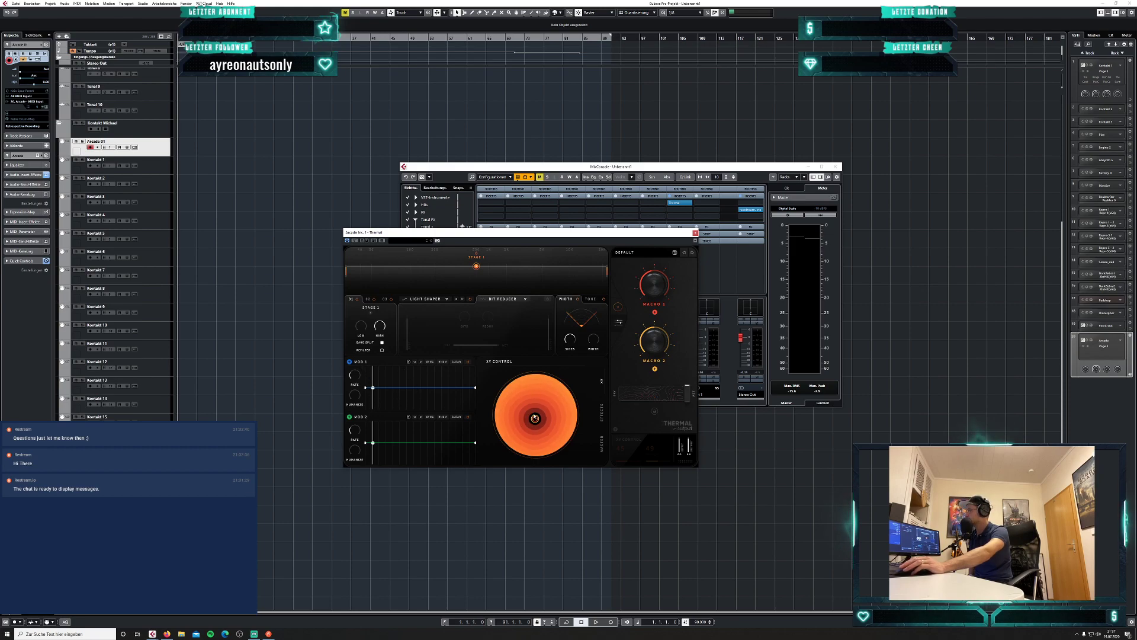
Return Thermal to its simple view with the XY control near the centre, at about 50 and 51.
mouse_move(536, 420)
left_mouse_down()
mouse_move(533, 410)
mouse_move(543, 415)
mouse_move(535, 421)
left_mouse_up()
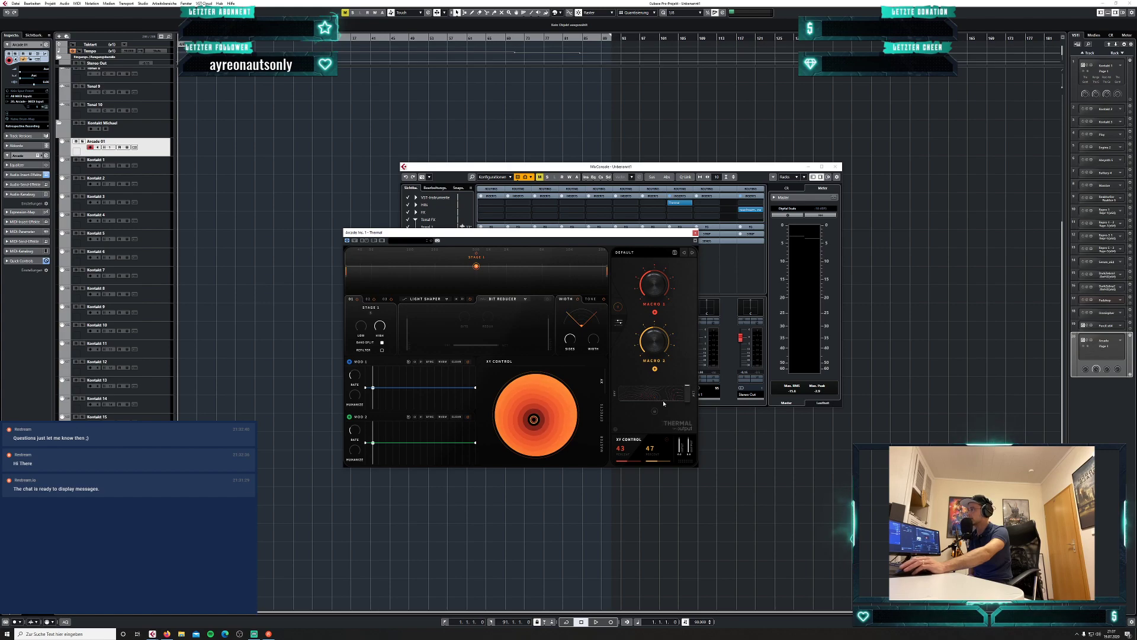
left_click(617, 307)
left_click_drag(472, 360, 508, 345)
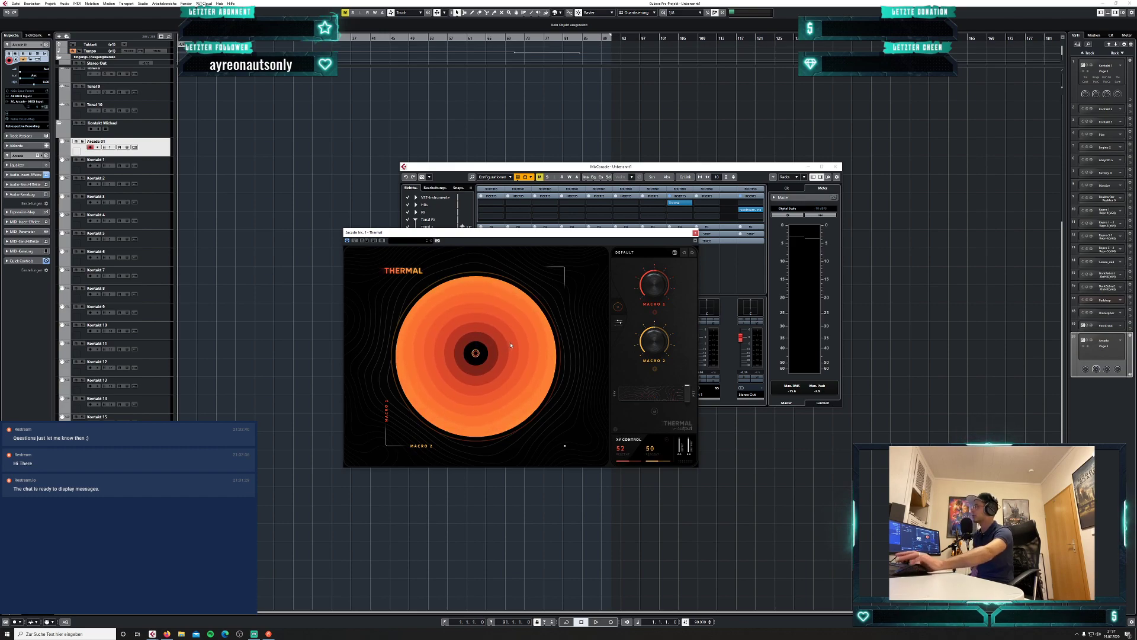
left_click_drag(476, 355, 478, 356)
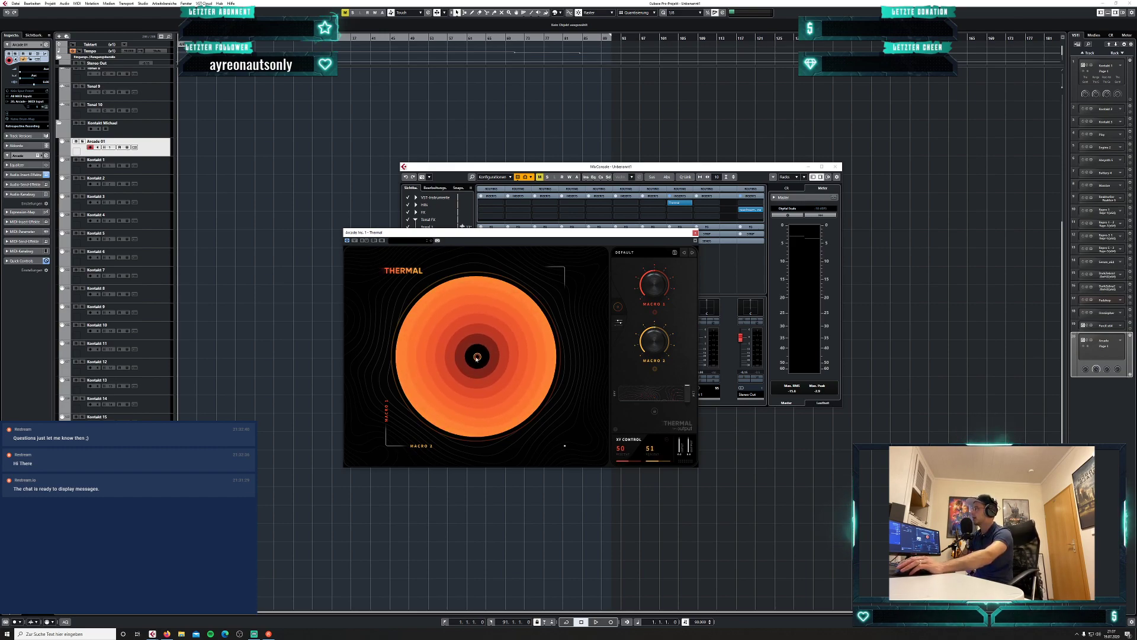
left_click(620, 325)
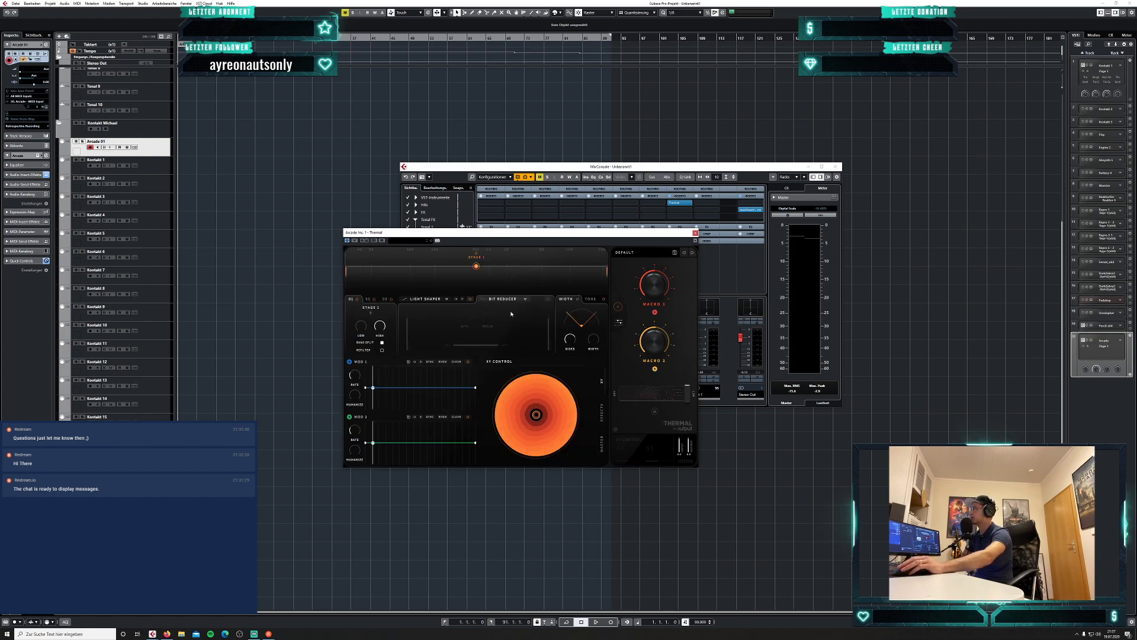
left_click(619, 306)
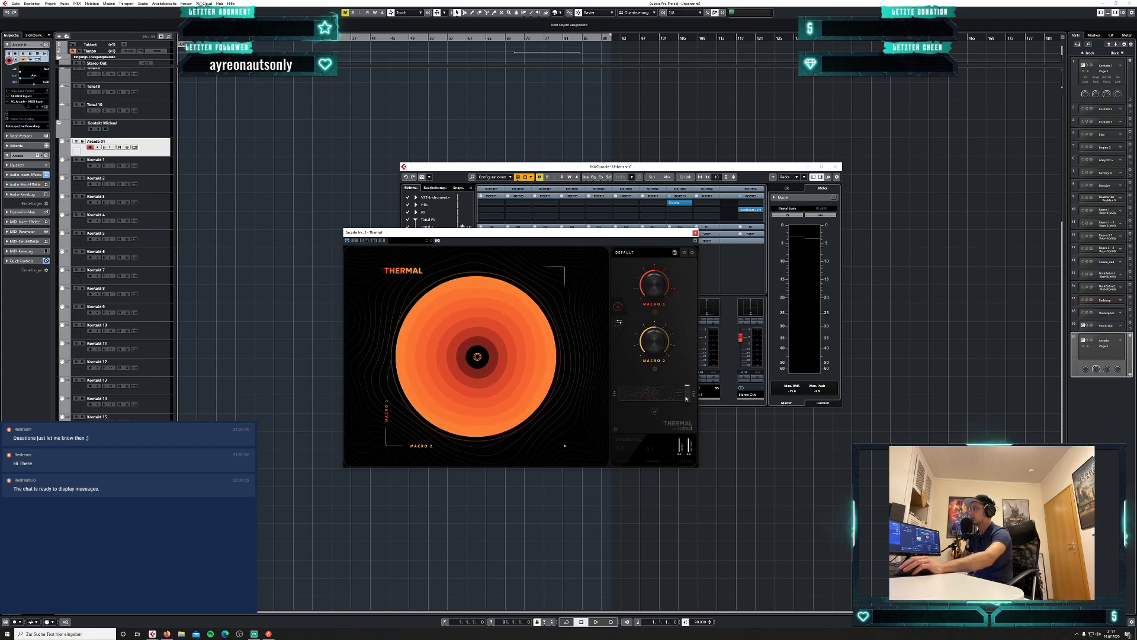
Set Thermal's dry/wet mix to 95.
mouse_move(686, 398)
left_mouse_down()
mouse_move(649, 396)
mouse_move(702, 396)
left_mouse_up()
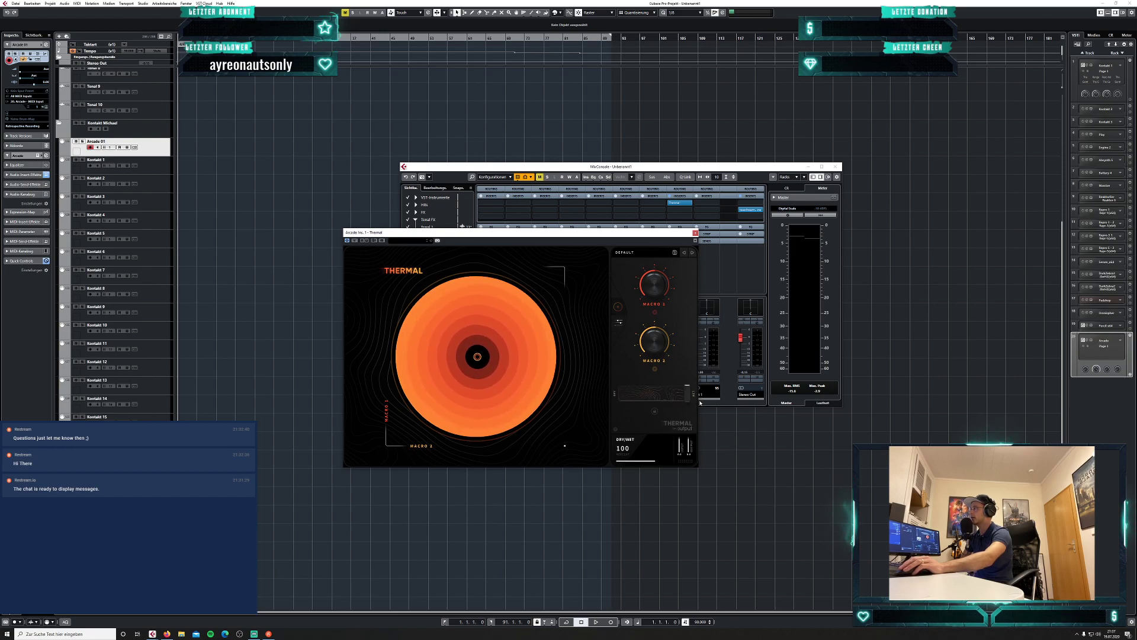
mouse_move(700, 402)
left_mouse_down()
mouse_move(580, 401)
mouse_move(700, 398)
left_mouse_up()
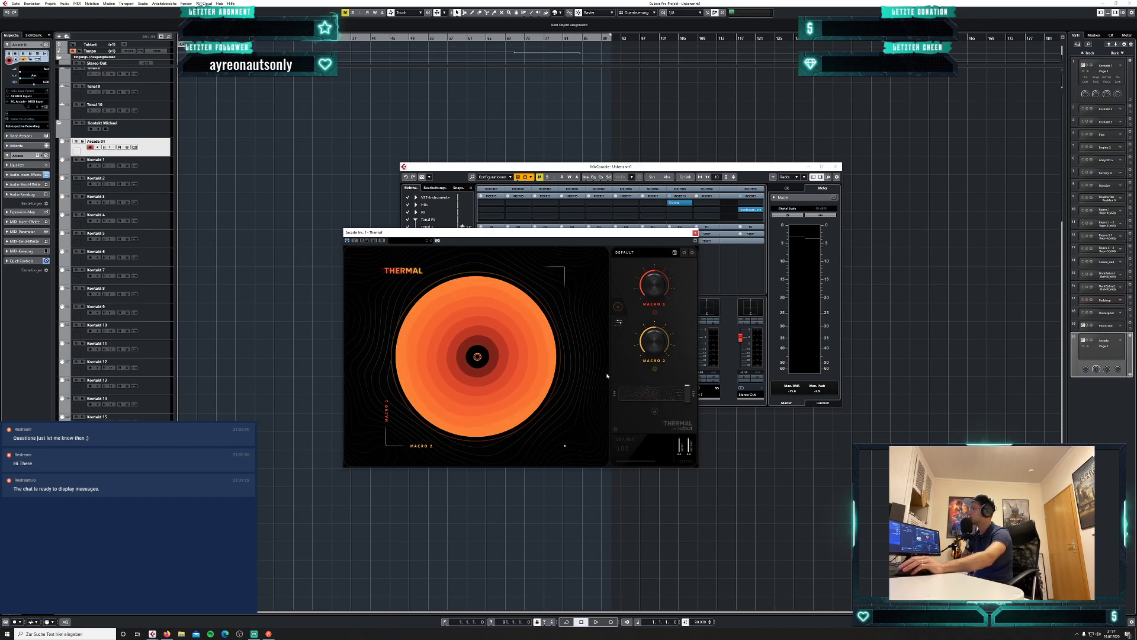
left_click_drag(689, 402, 686, 401)
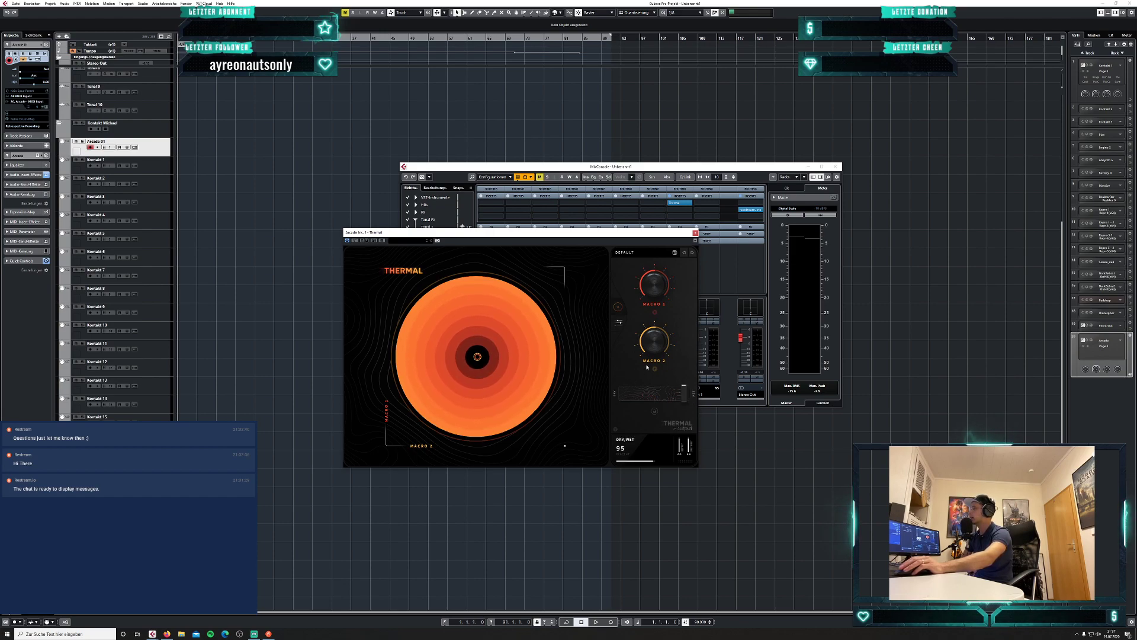
Check the live stream's Twitch and YouTube pages in the browser and return to the Cubase project.
left_click(168, 634)
left_click(168, 6)
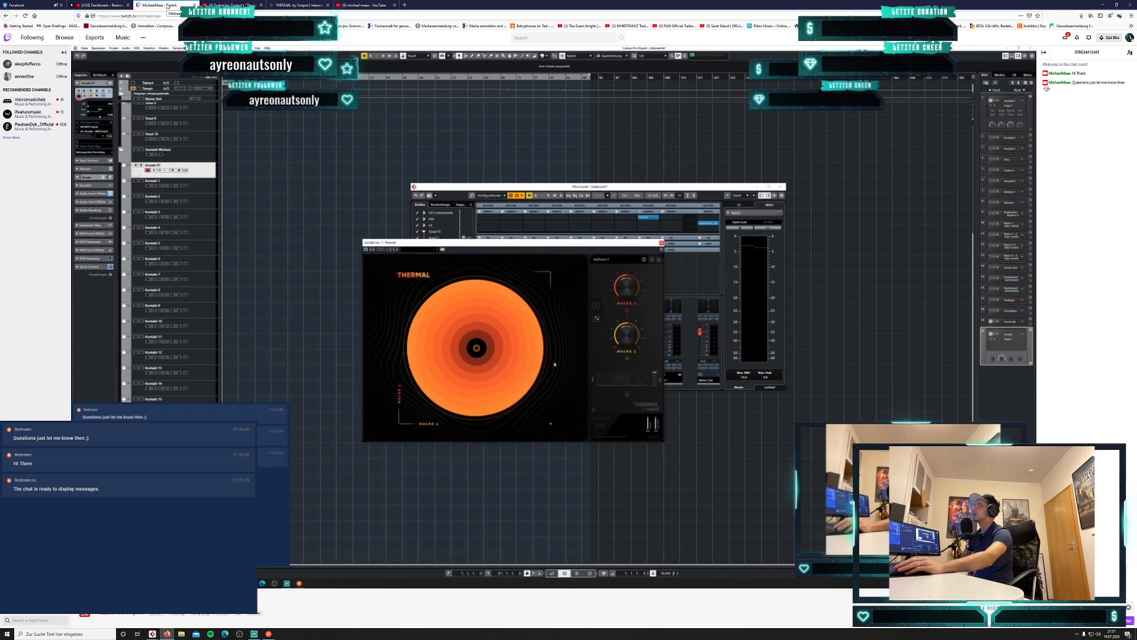
left_click(99, 4)
left_click(163, 6)
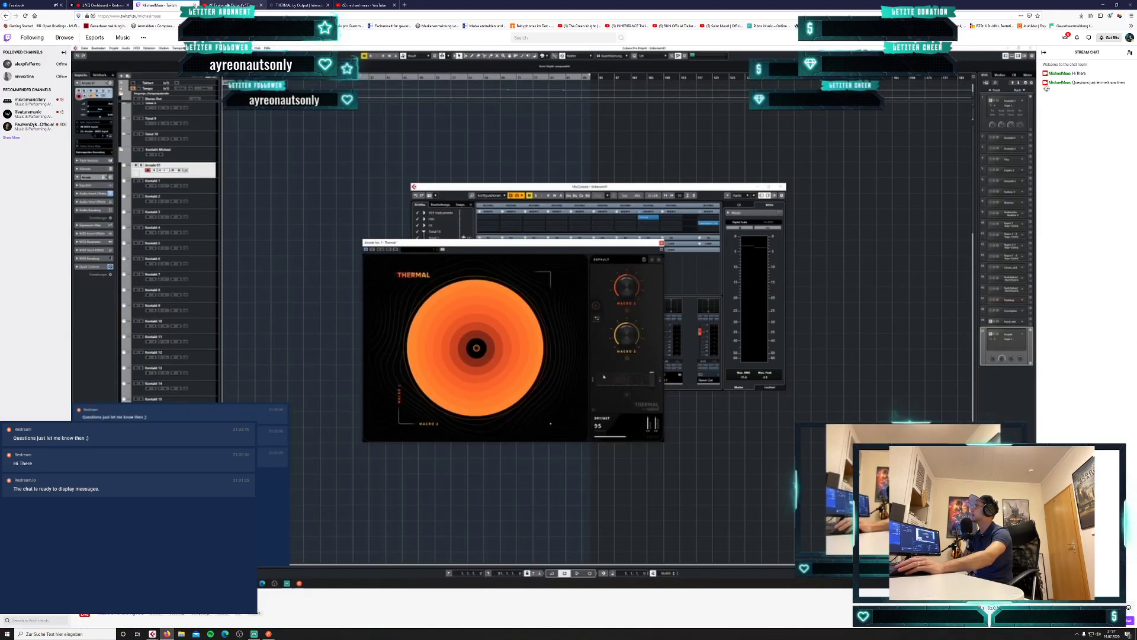
left_click(231, 4)
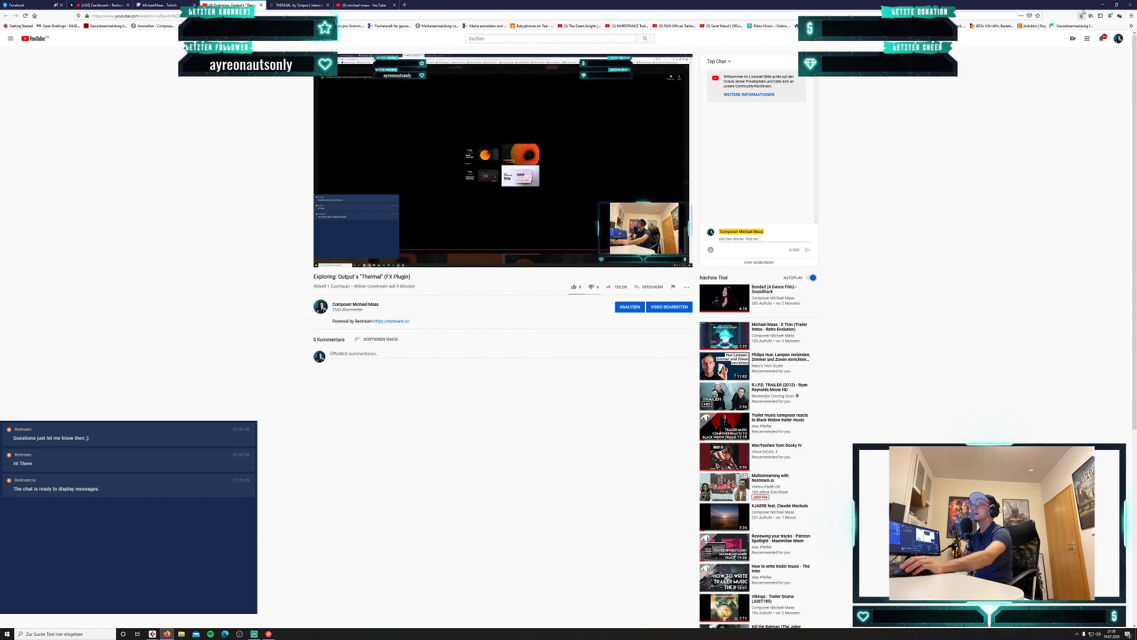
left_click_drag(1105, 2, 568, 0)
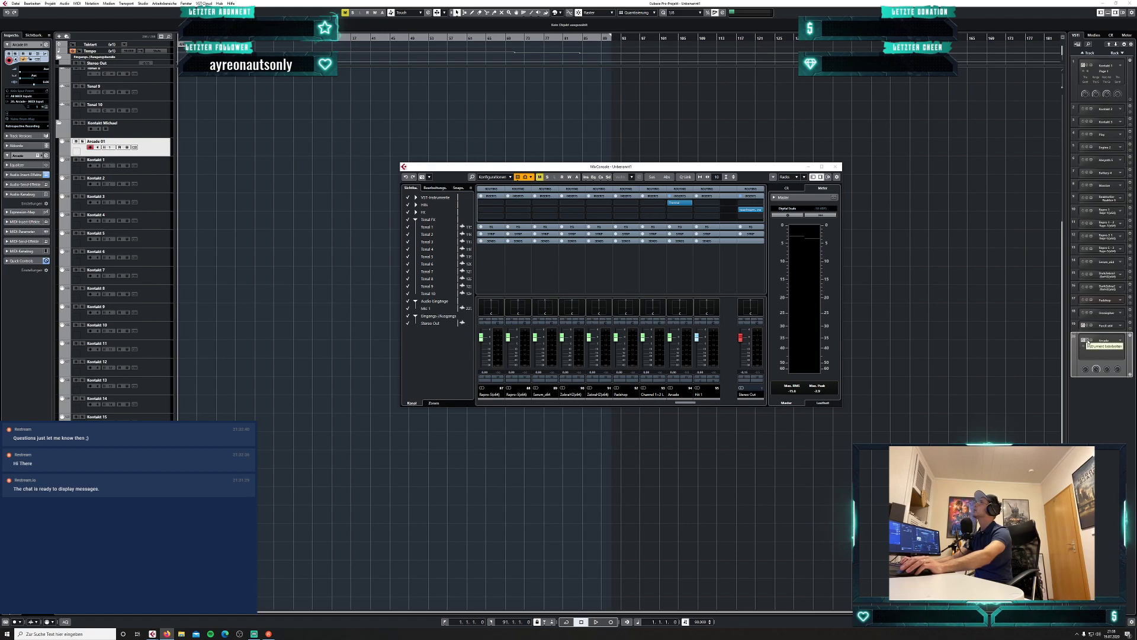
Open the Arcade instrument from the instrument rack and search its lines for "drum".
left_click(1088, 343)
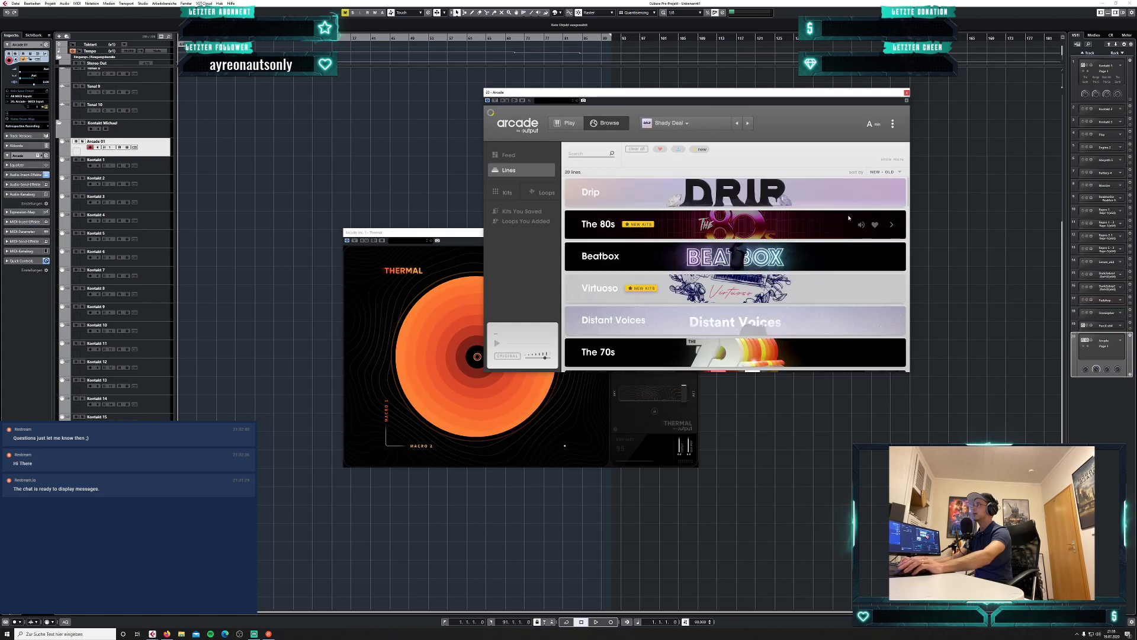
left_click(595, 154)
type("drum")
key("Return")
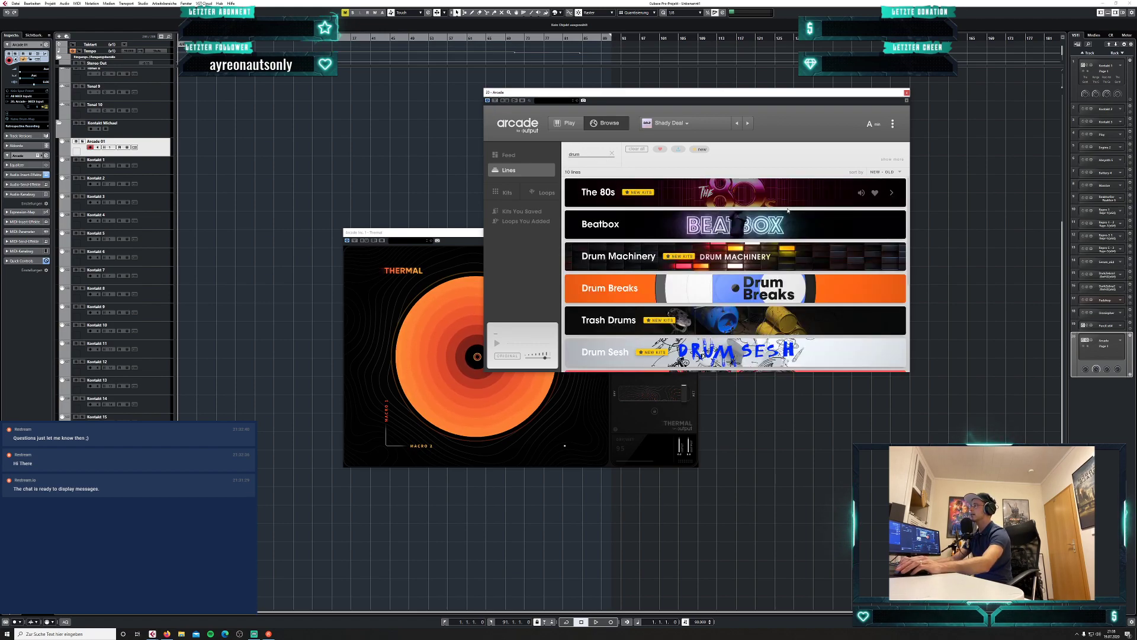
Load the Triangulate kit from Arcade's Drum Sesh line.
scroll(787, 209, "down", 3)
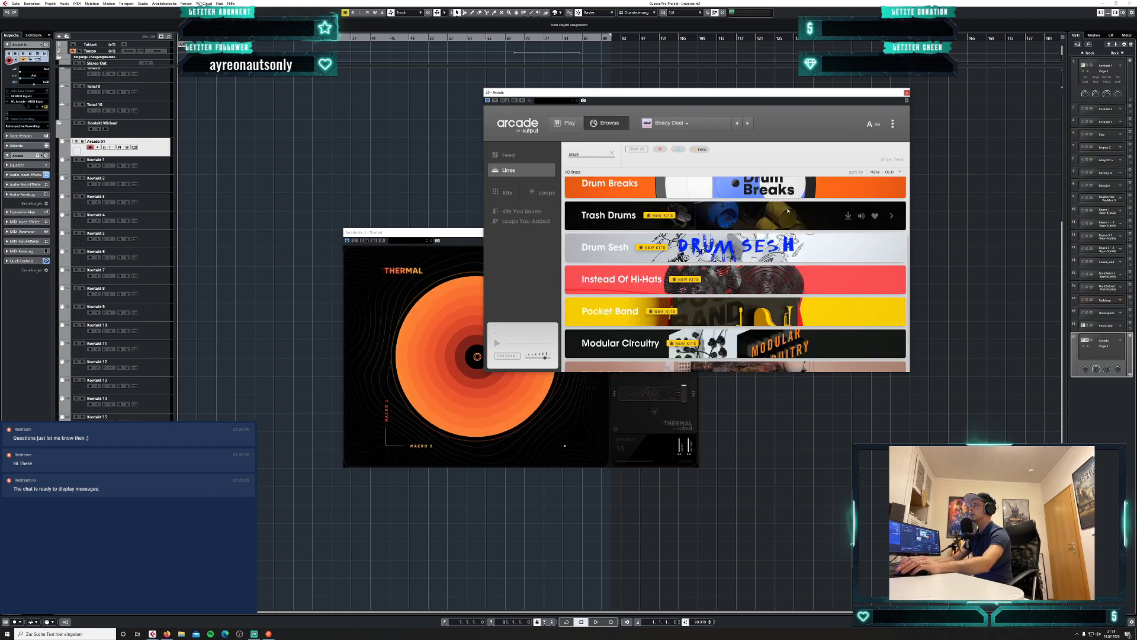
left_click(746, 252)
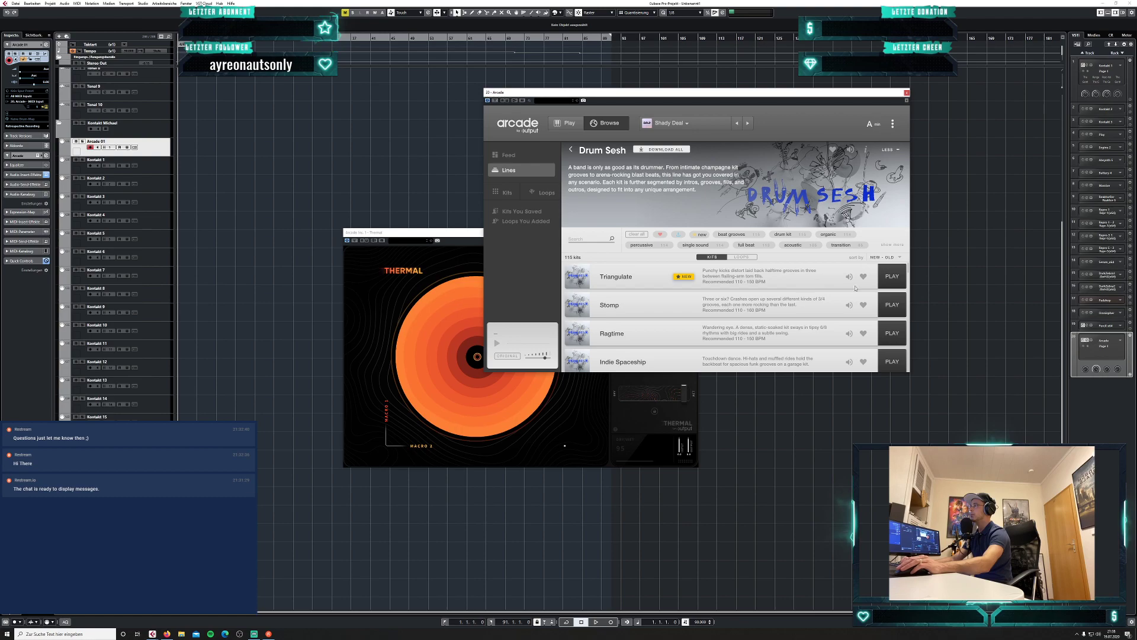
left_click(892, 277)
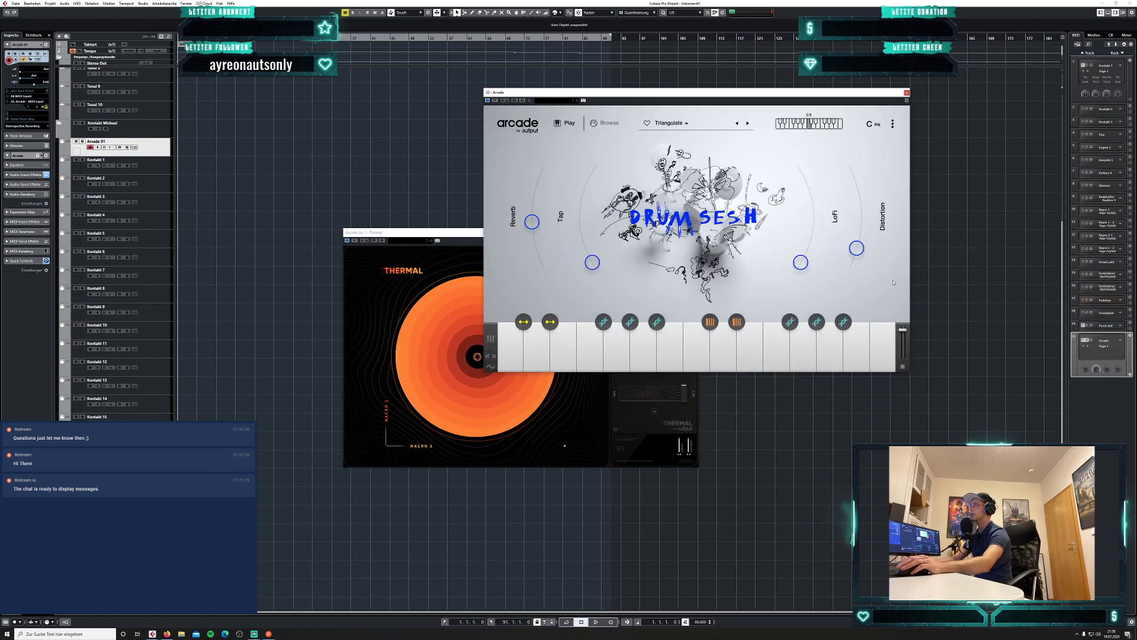
Move the Thermal window away from Arcade and switch Arcade to the Stomp kit.
left_click(385, 231)
left_click_drag(386, 231, 303, 188)
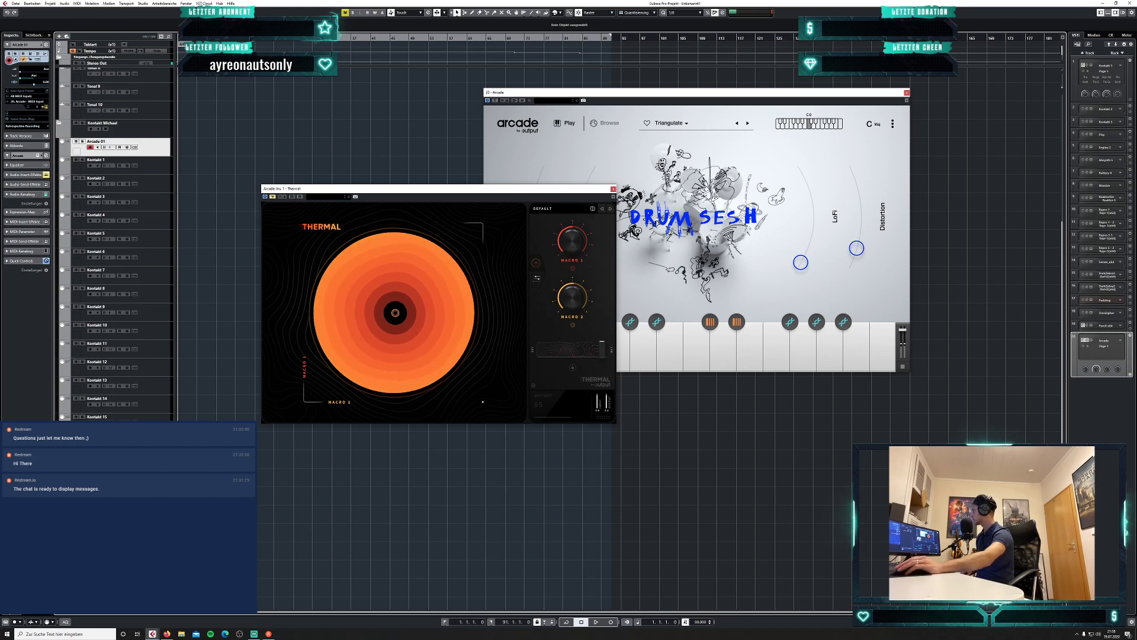
key("alt+Tab")
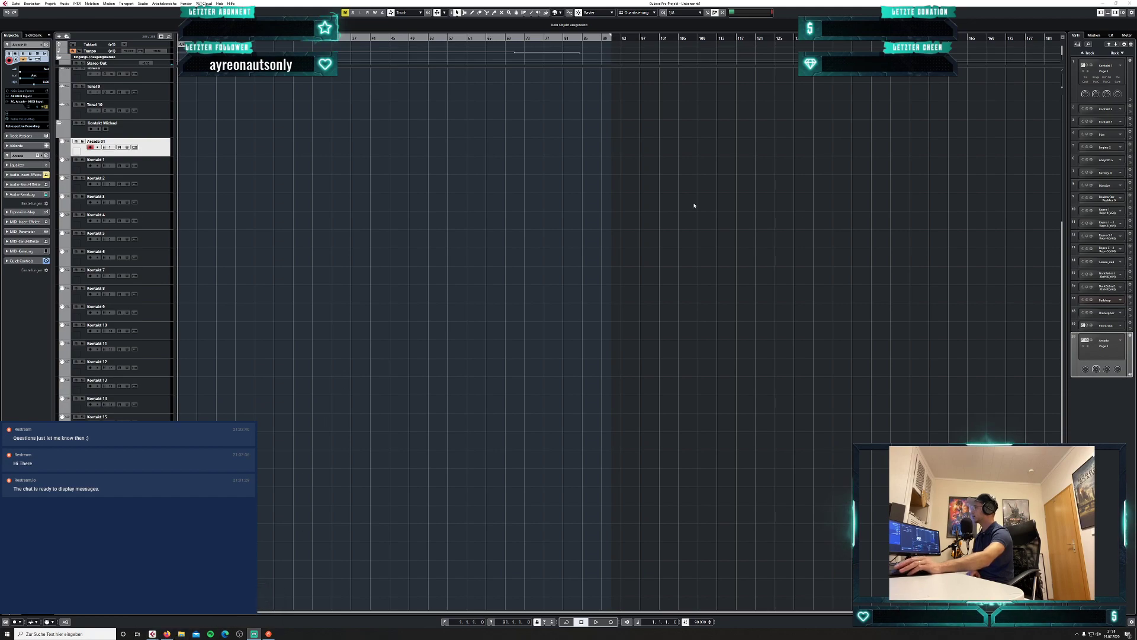
left_click(1087, 341)
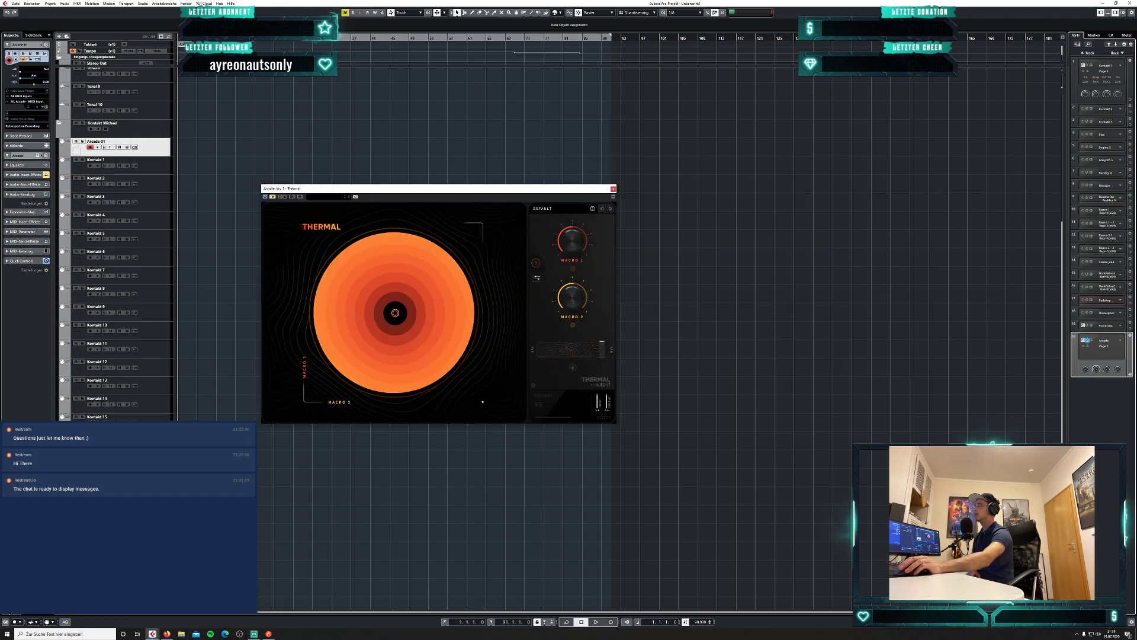
left_click(1087, 340)
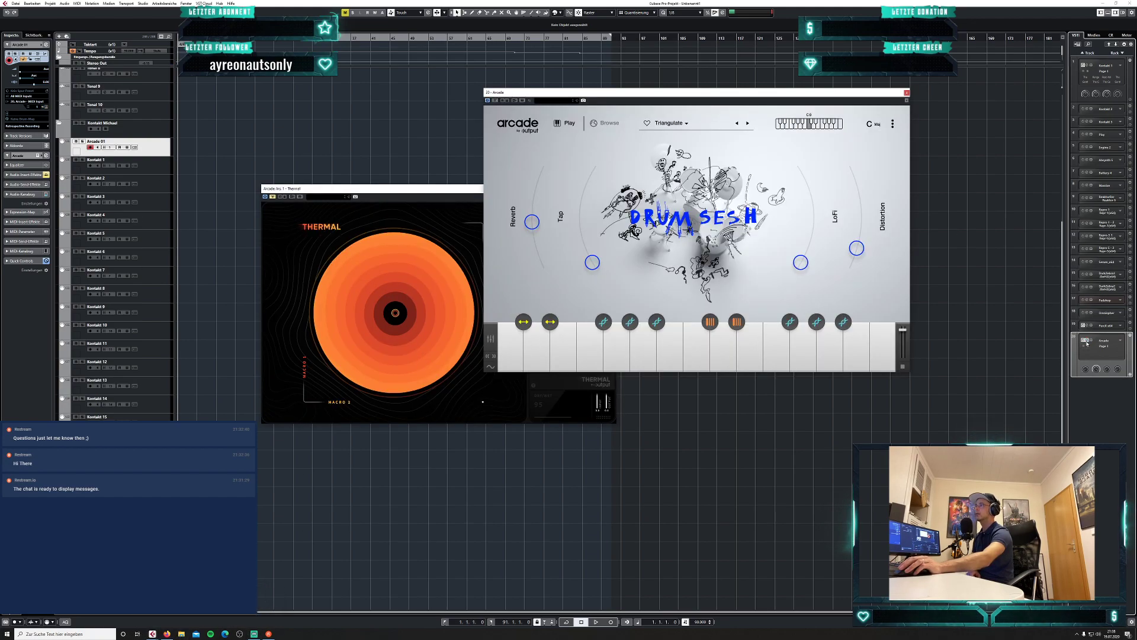
left_click(748, 123)
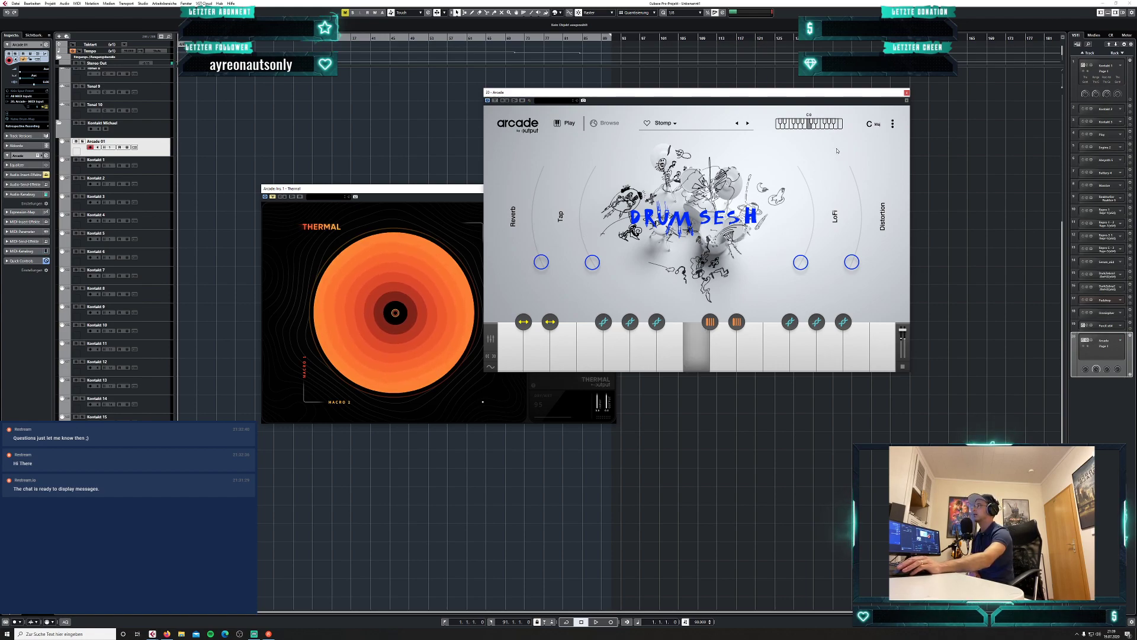
Set the project tempo to 120 BPM.
double_click(701, 622)
type("12")
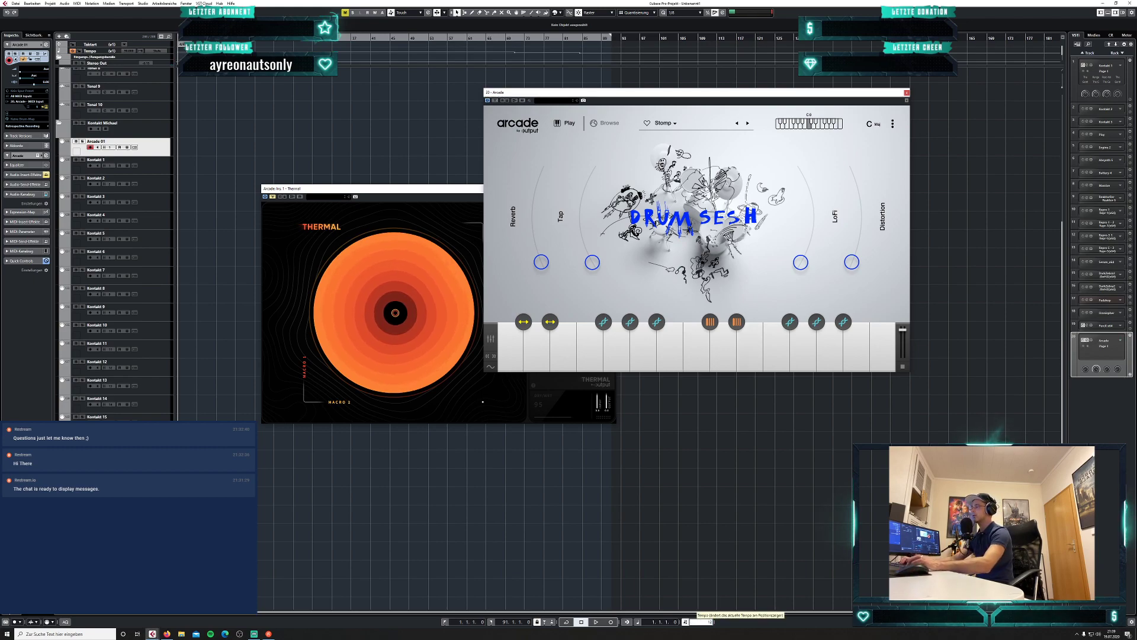
type("0")
key("Return")
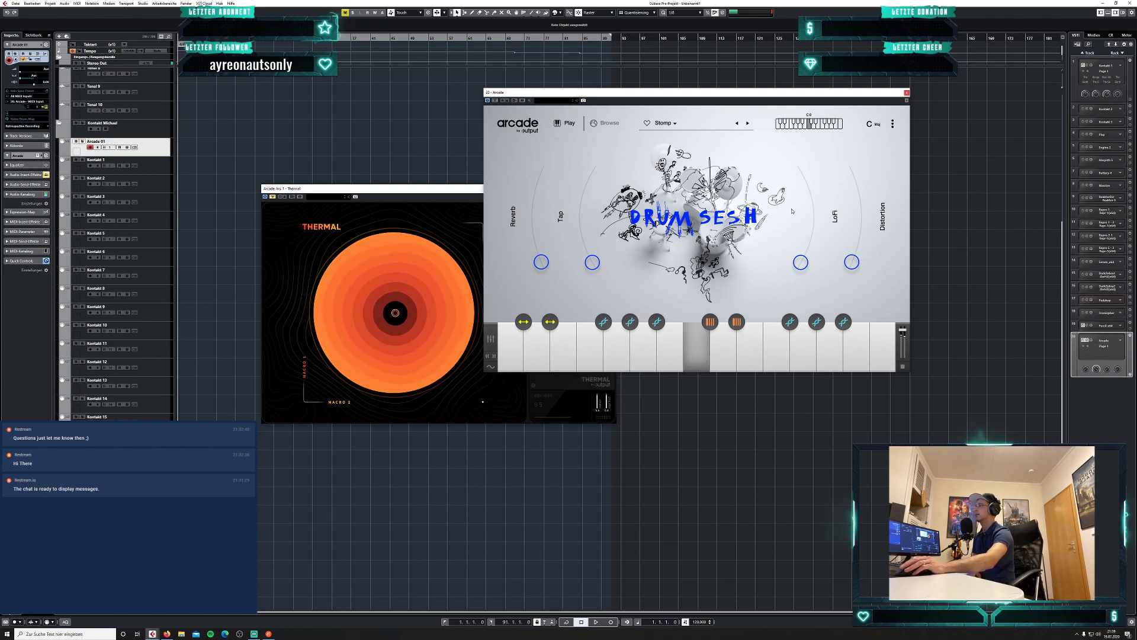
Place the Thermal and Arcade windows side by side without overlap.
left_click_drag(409, 189, 295, 96)
left_click_drag(652, 93, 702, 96)
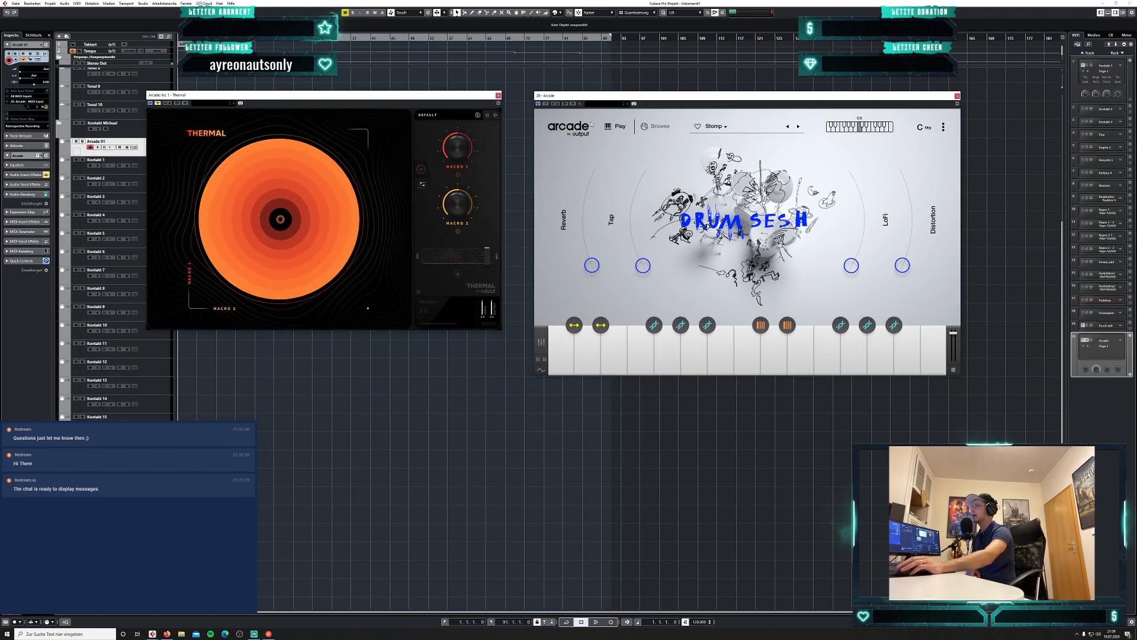
Compare the Stomp drums with Thermal bypassed and active, and nudge Thermal's XY control slightly off centre.
left_click(159, 104)
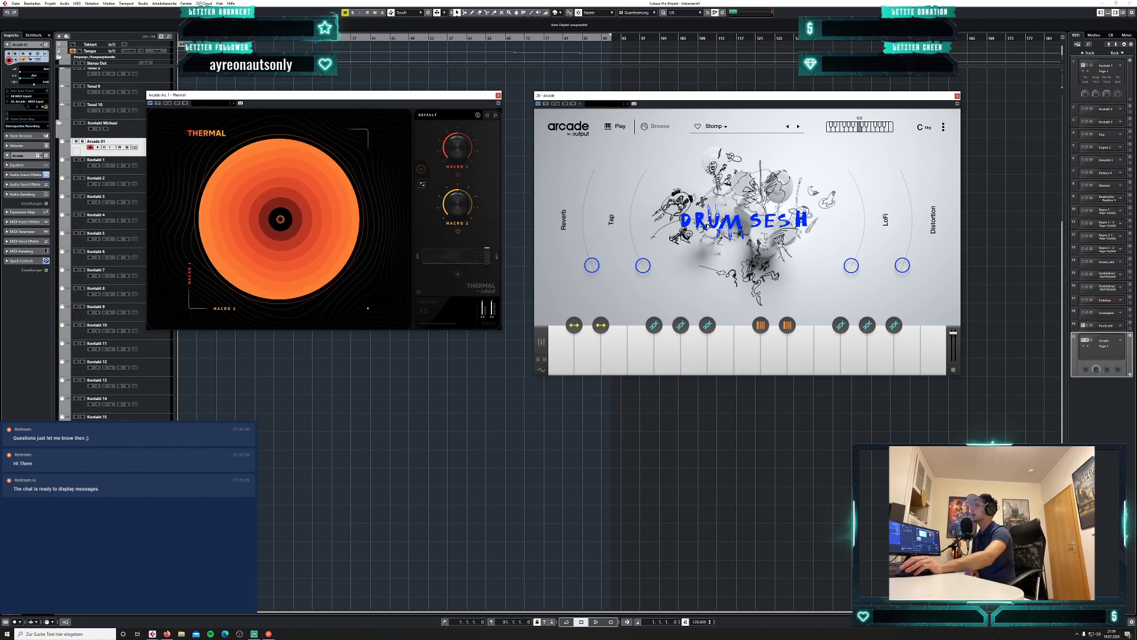
left_click(158, 104)
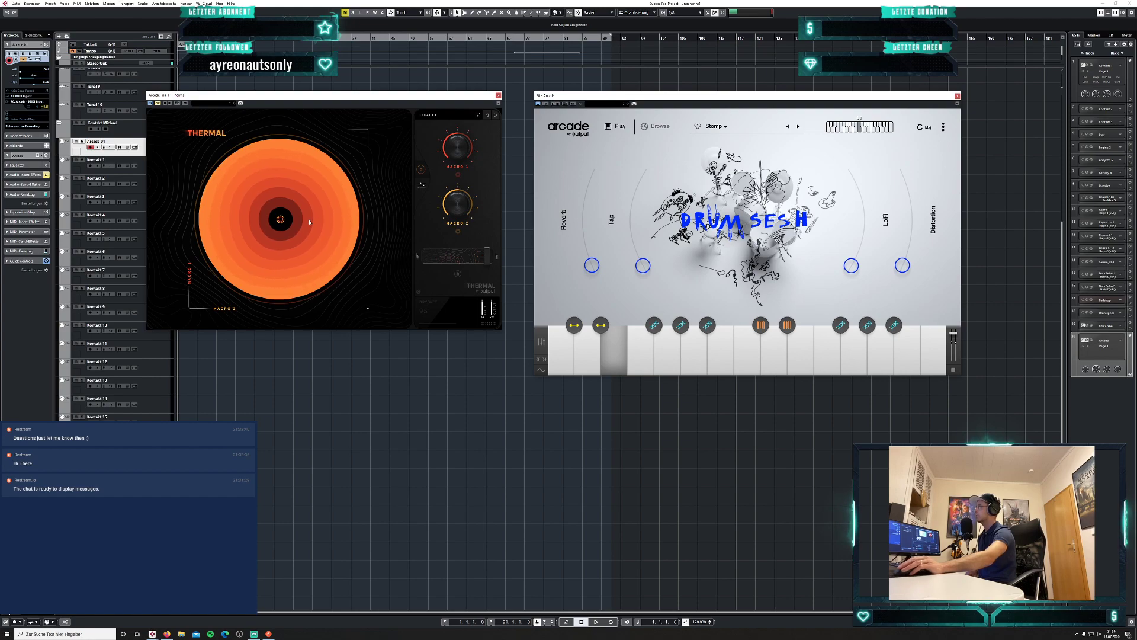
left_click(158, 104)
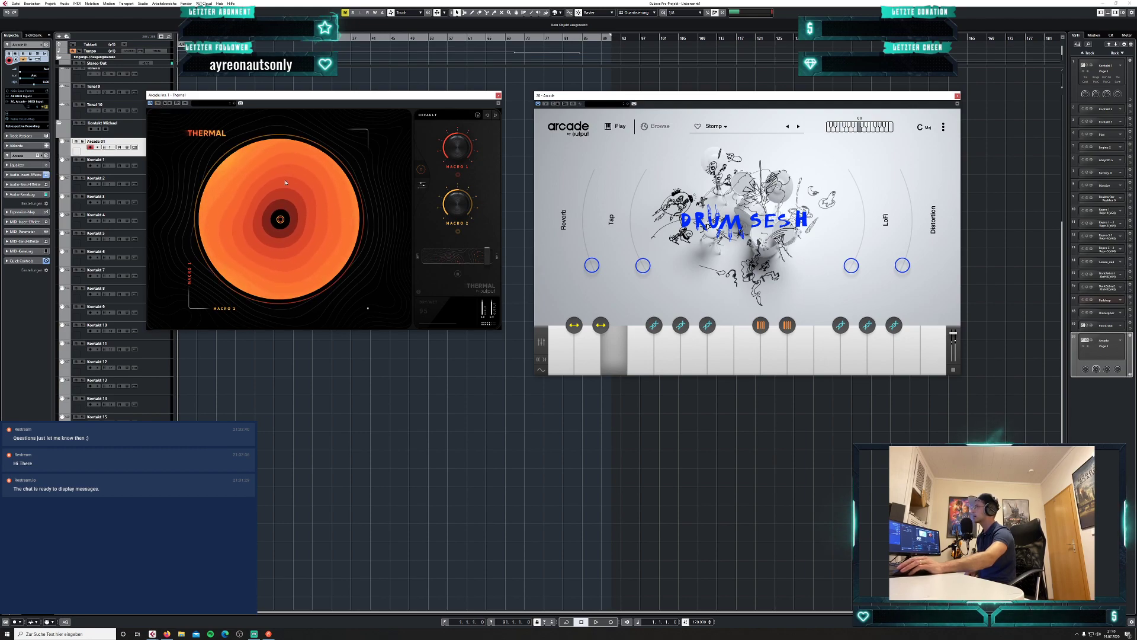
mouse_move(281, 219)
left_mouse_down()
mouse_move(285, 188)
mouse_move(247, 176)
mouse_move(284, 223)
left_mouse_up()
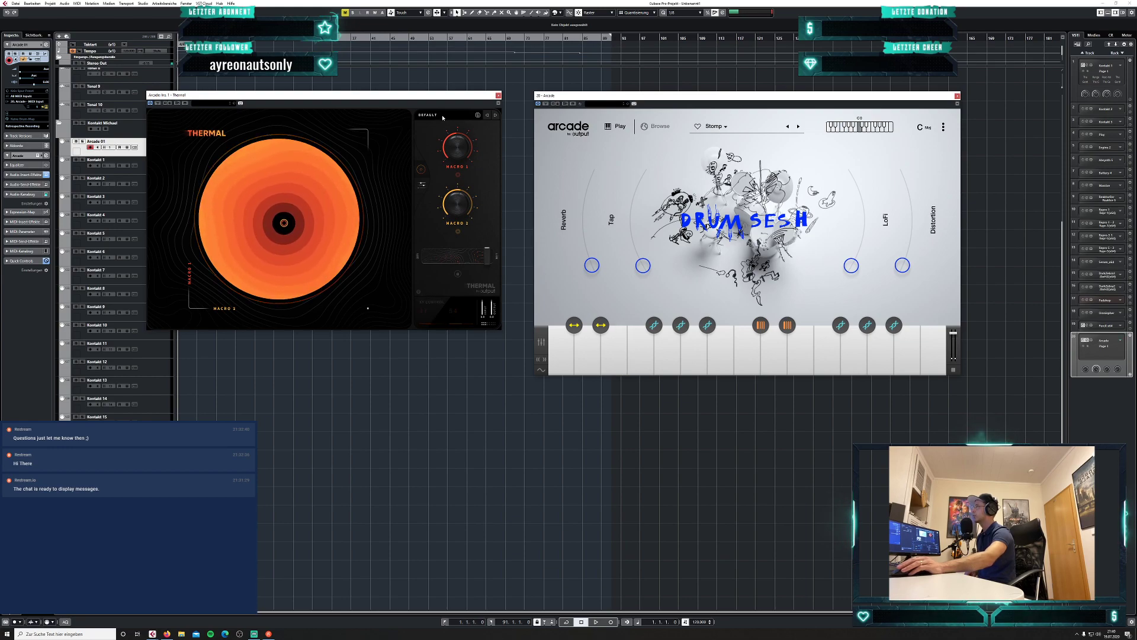
Load Thermal's Drop the Beat preset from the Drums category and compare the sound with the effect bypassed and active.
left_click(443, 118)
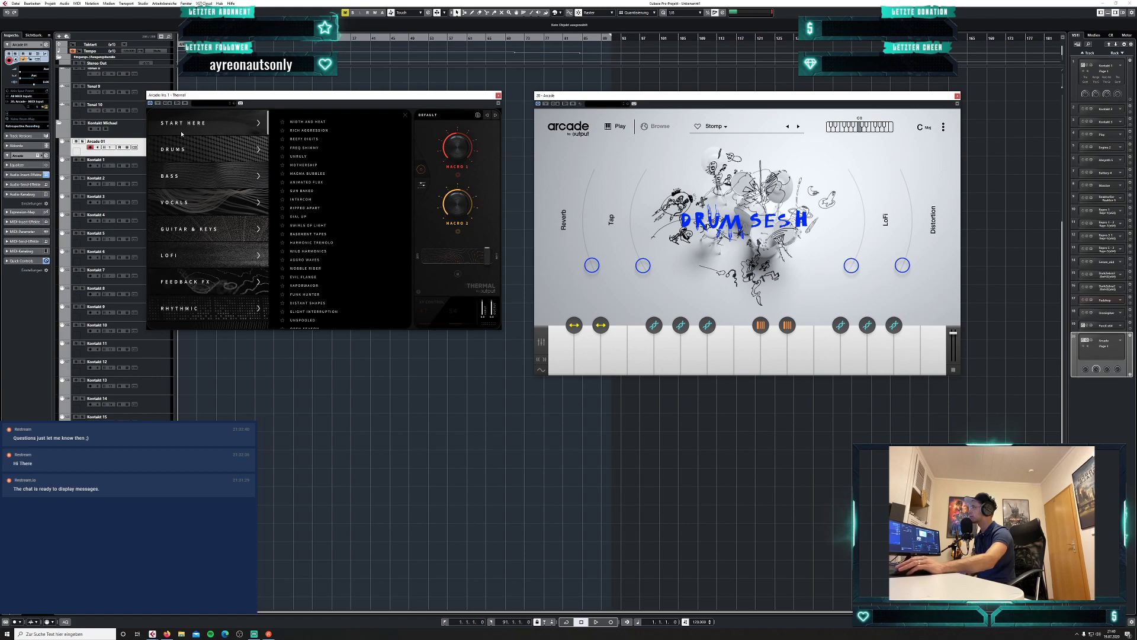
left_click(187, 153)
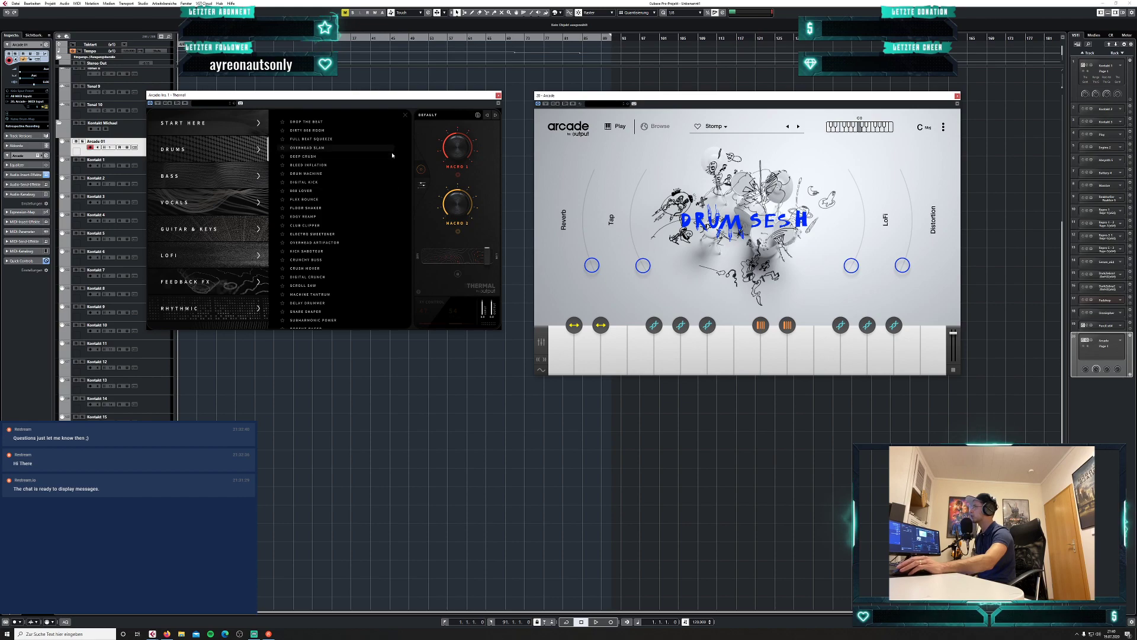
left_click(315, 123)
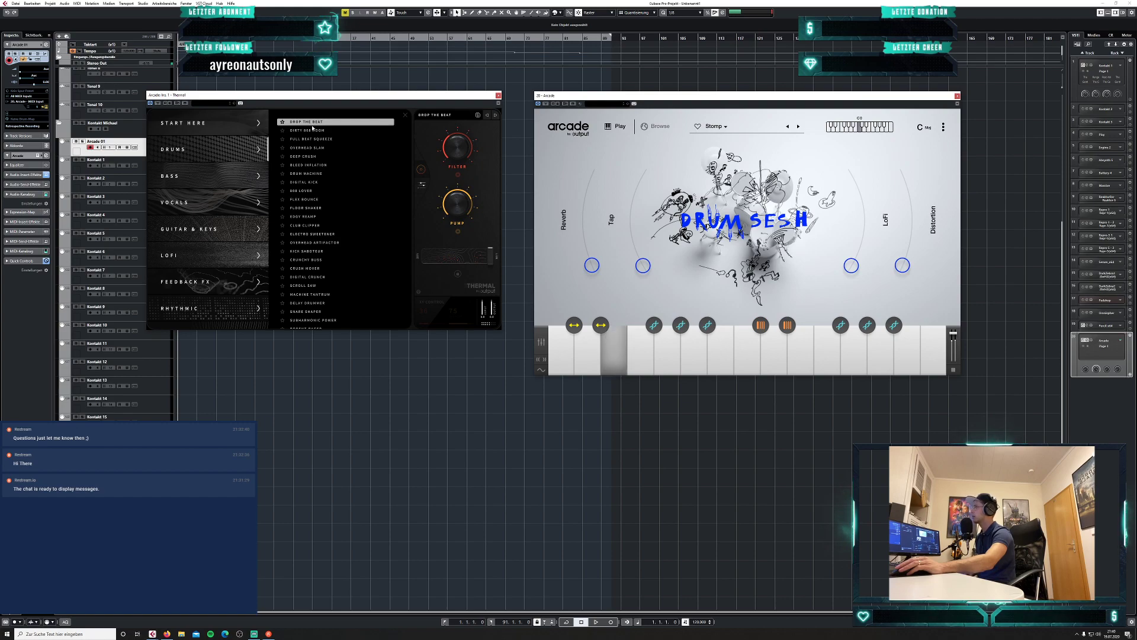
left_click(422, 171)
left_click(158, 103)
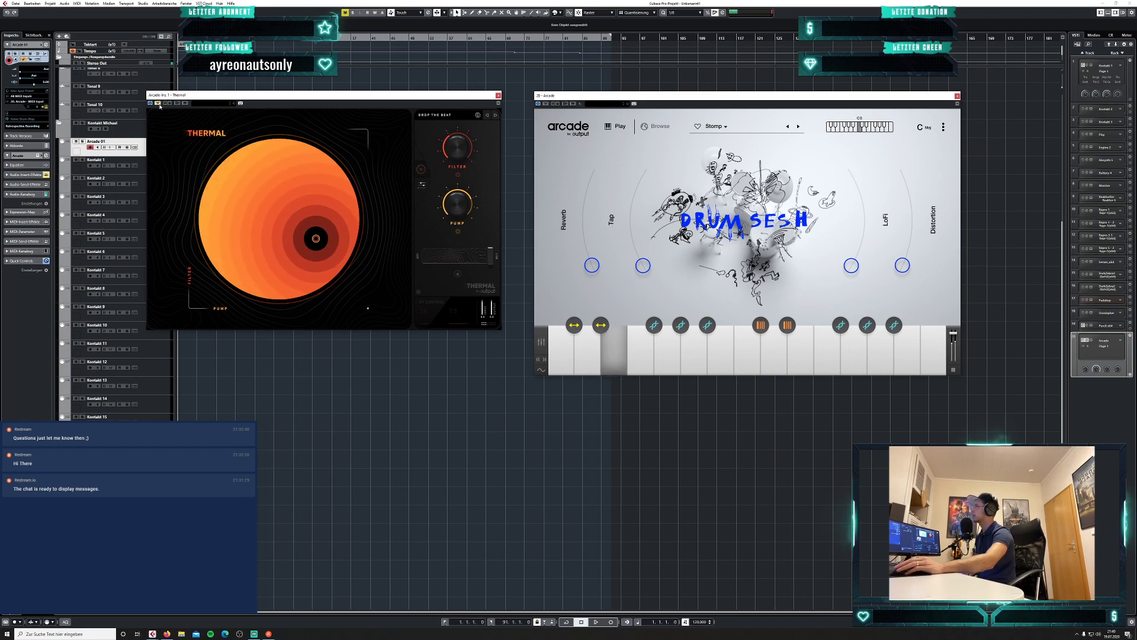
left_click(159, 105)
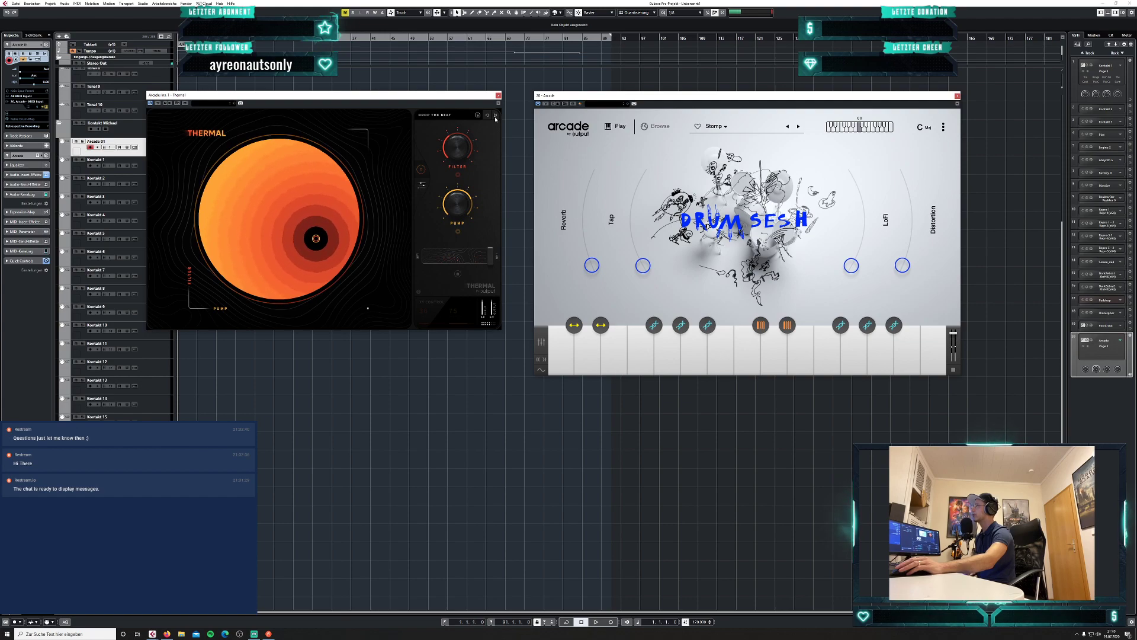
Advance through Thermal's next two drum presets to Full Beat Squeeze, toggling the effect's bypass to compare the sound.
left_click(496, 115)
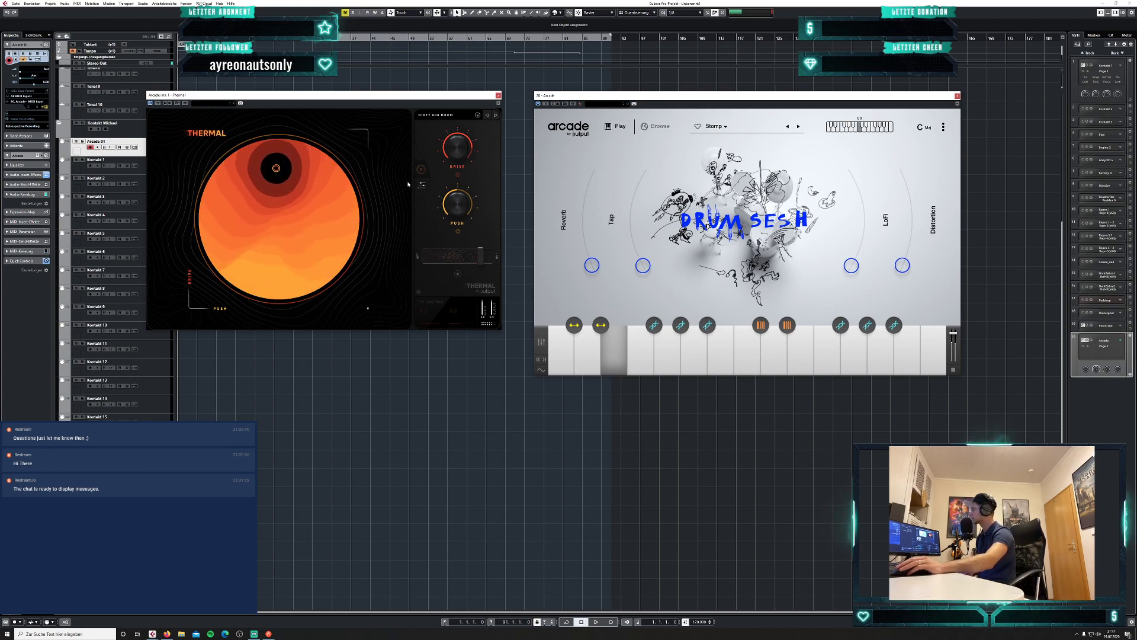
left_click(496, 116)
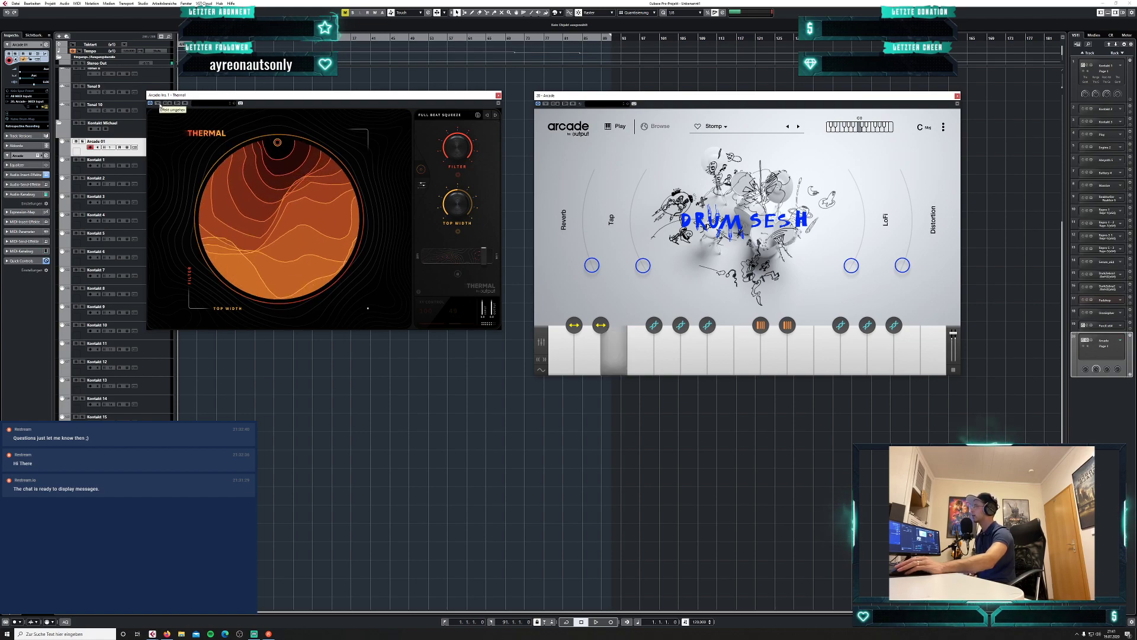
left_click(159, 104)
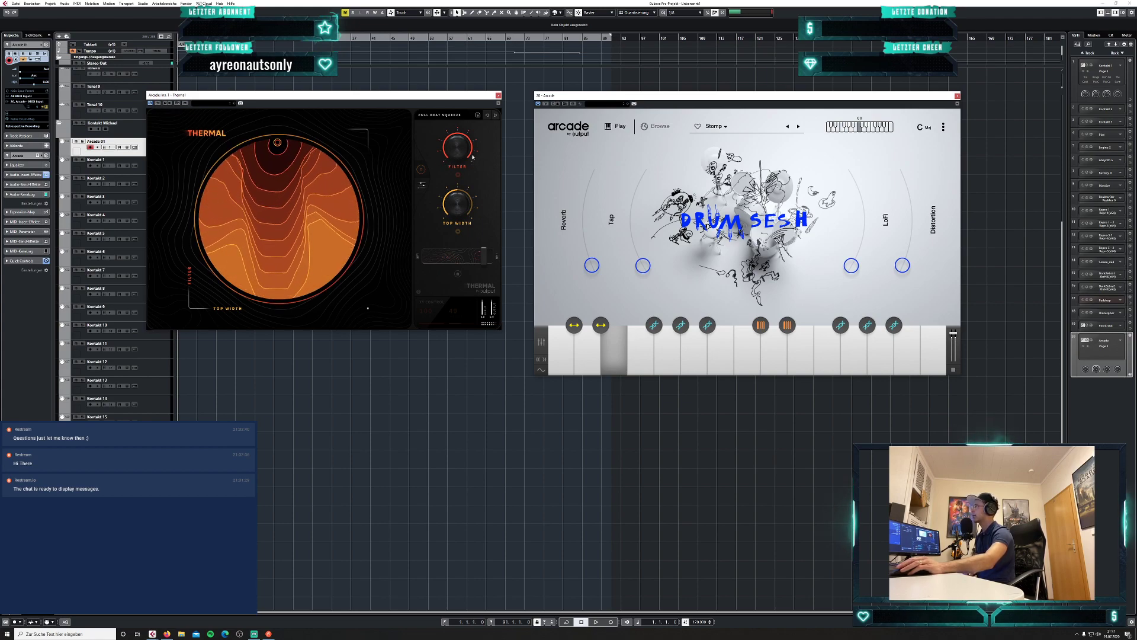
Switch Thermal to the Overhead Slam preset and compare the drums with the effect bypassed and active.
left_click(496, 116)
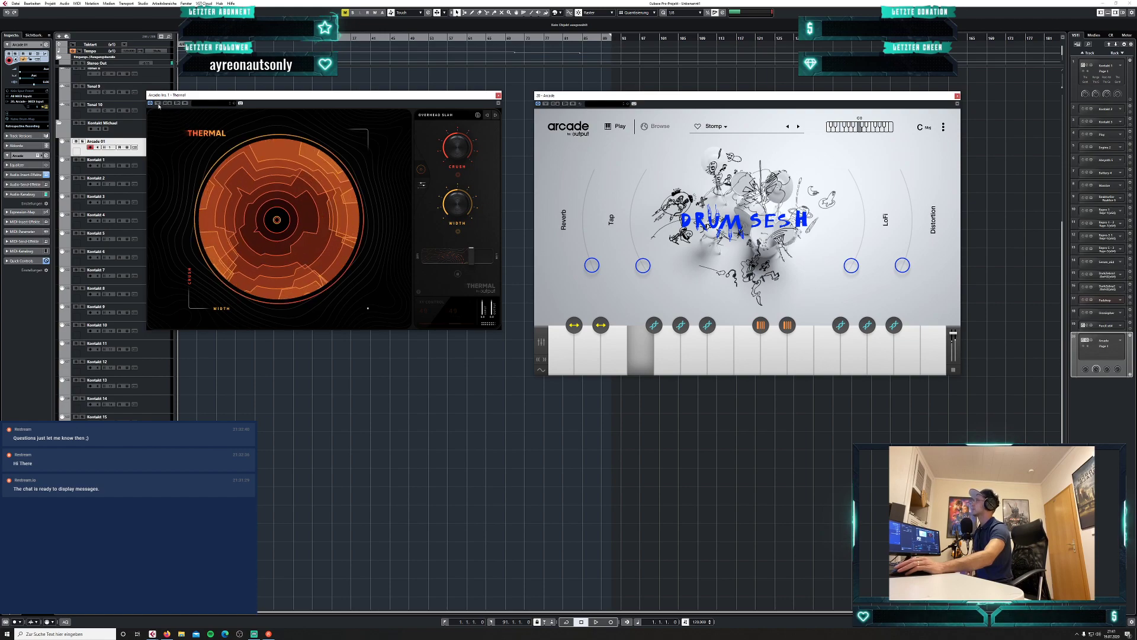
left_click(158, 104)
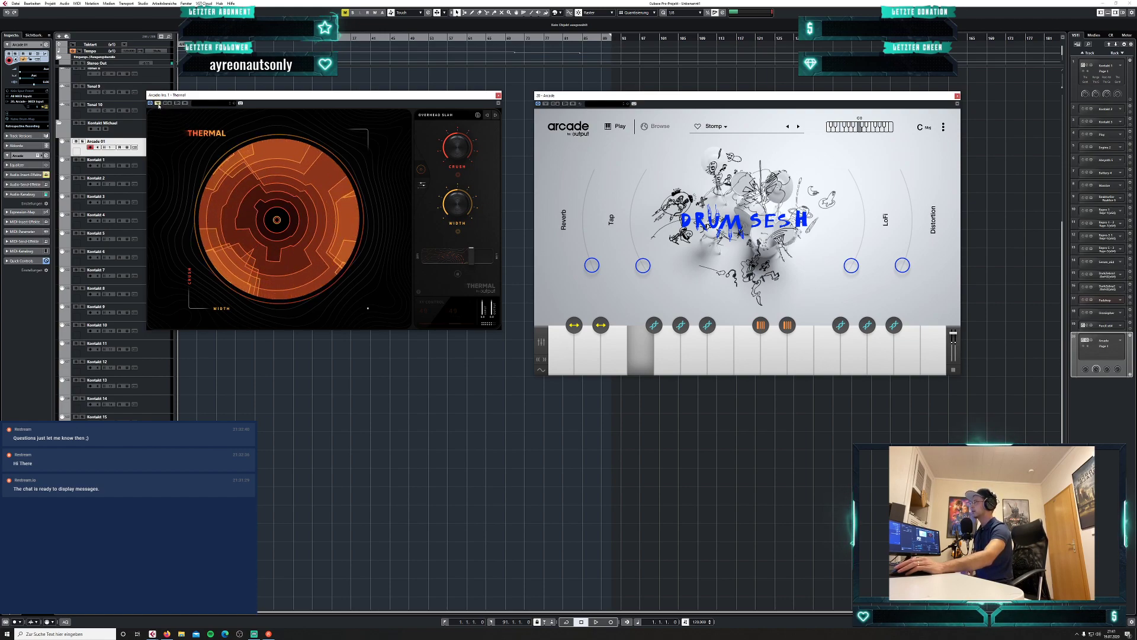
left_click(158, 104)
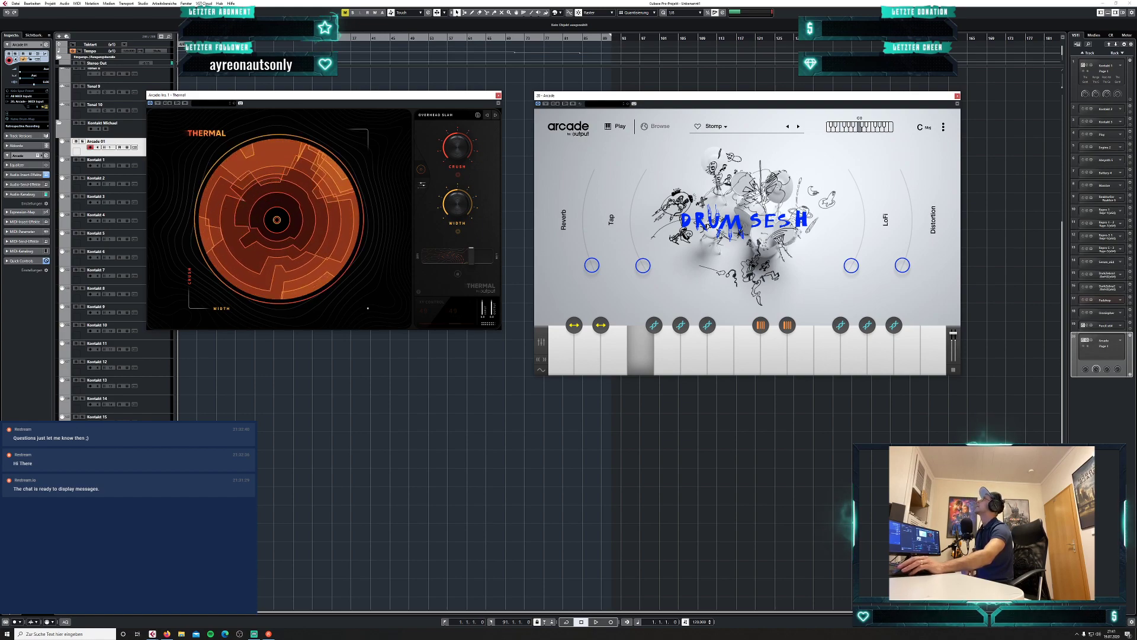
key("alt+Tab")
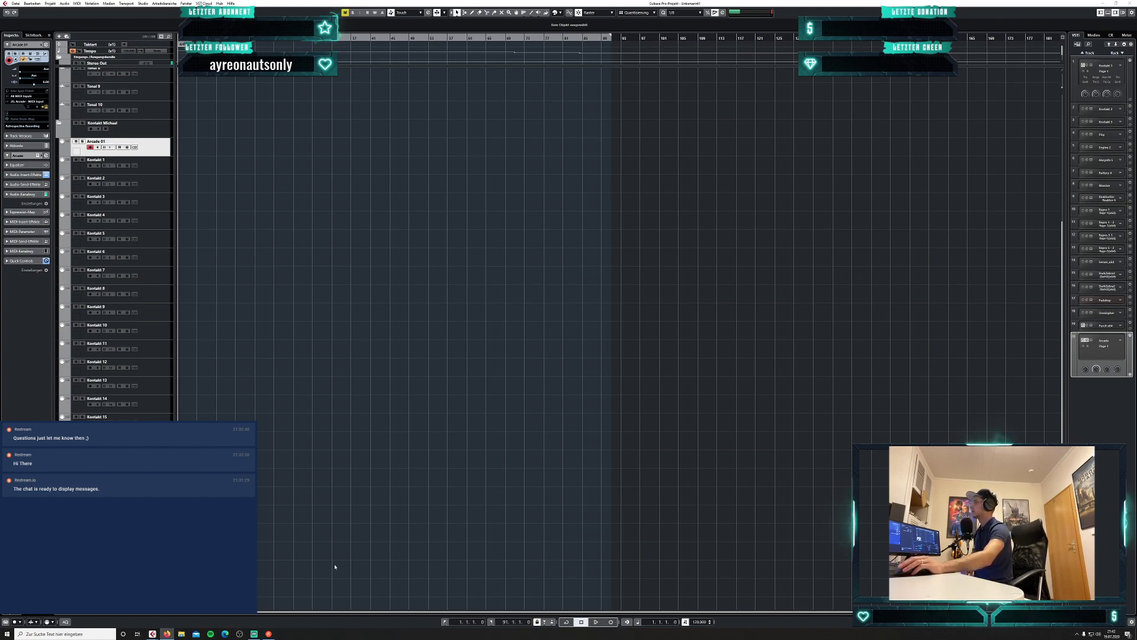
left_click(360, 552)
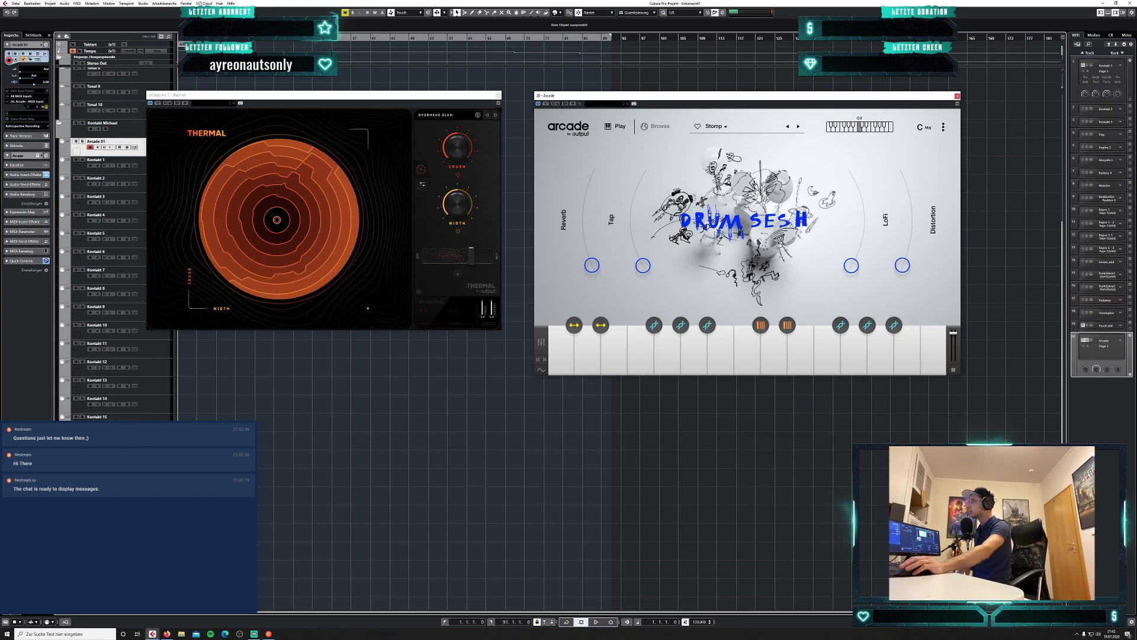
left_click(158, 103)
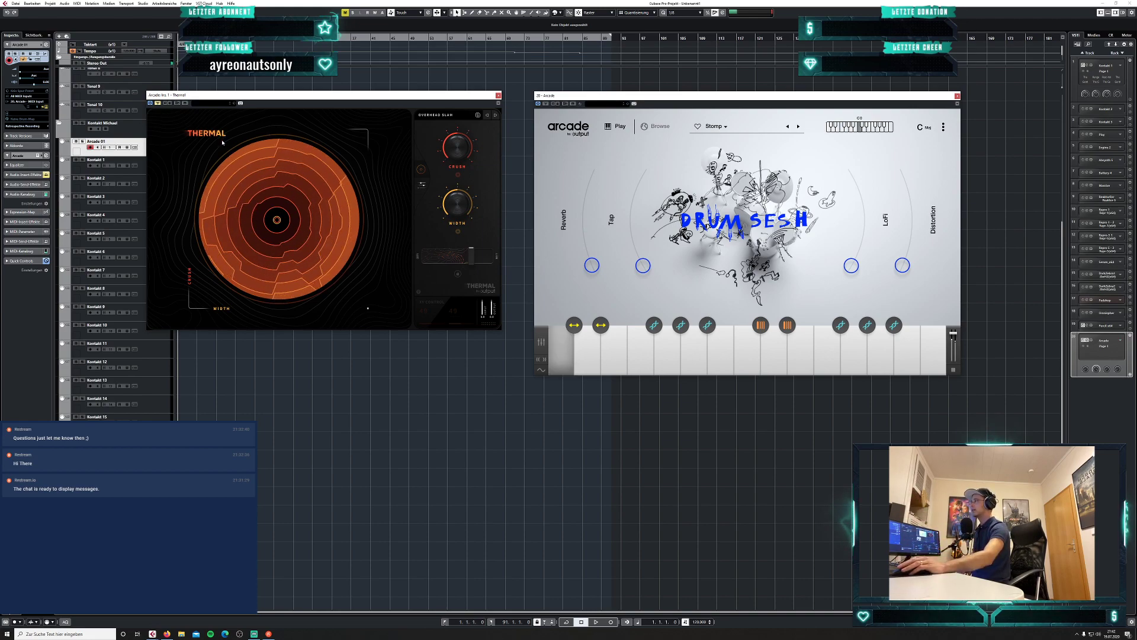
left_click(158, 104)
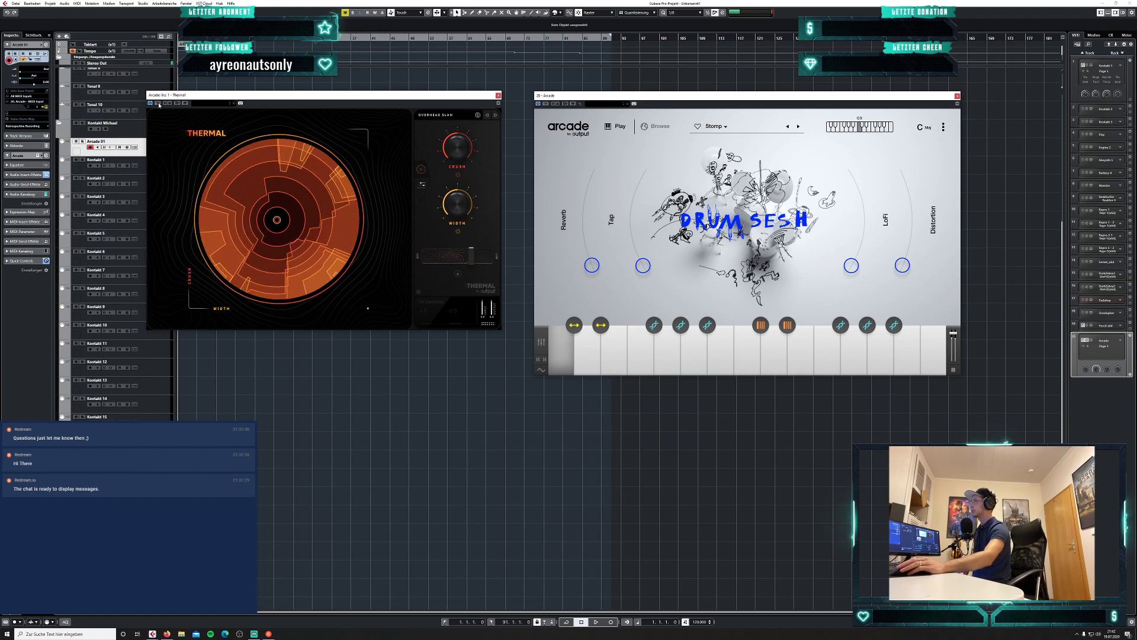
Lower Thermal's Crush macro to 21 in the advanced view and return to the simple view.
left_click(424, 186)
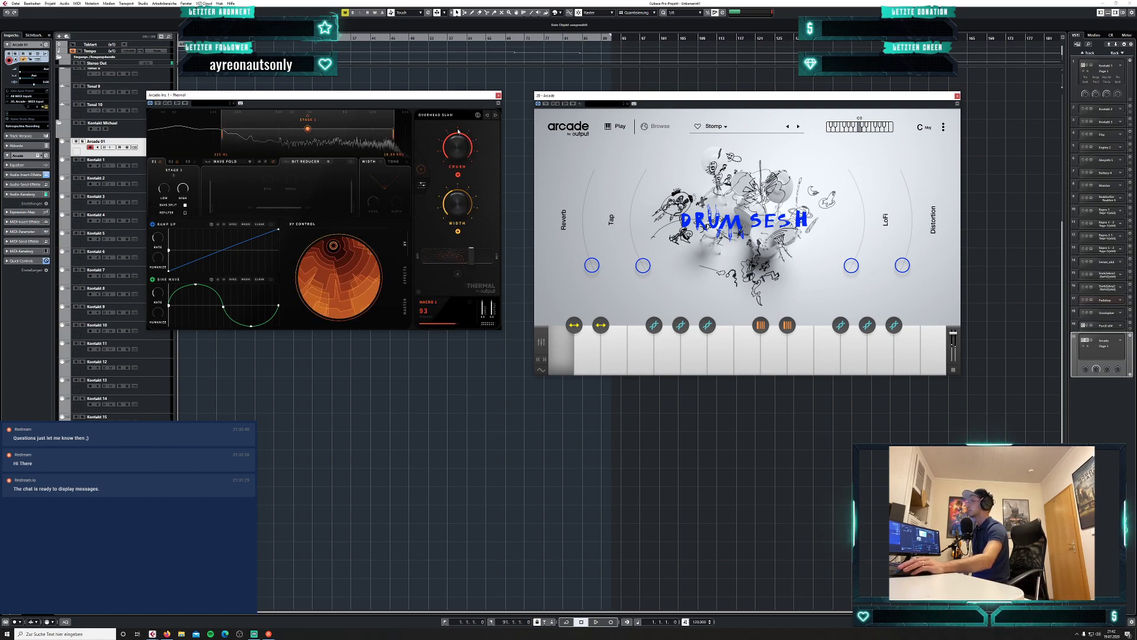
left_click_drag(458, 131, 464, 194)
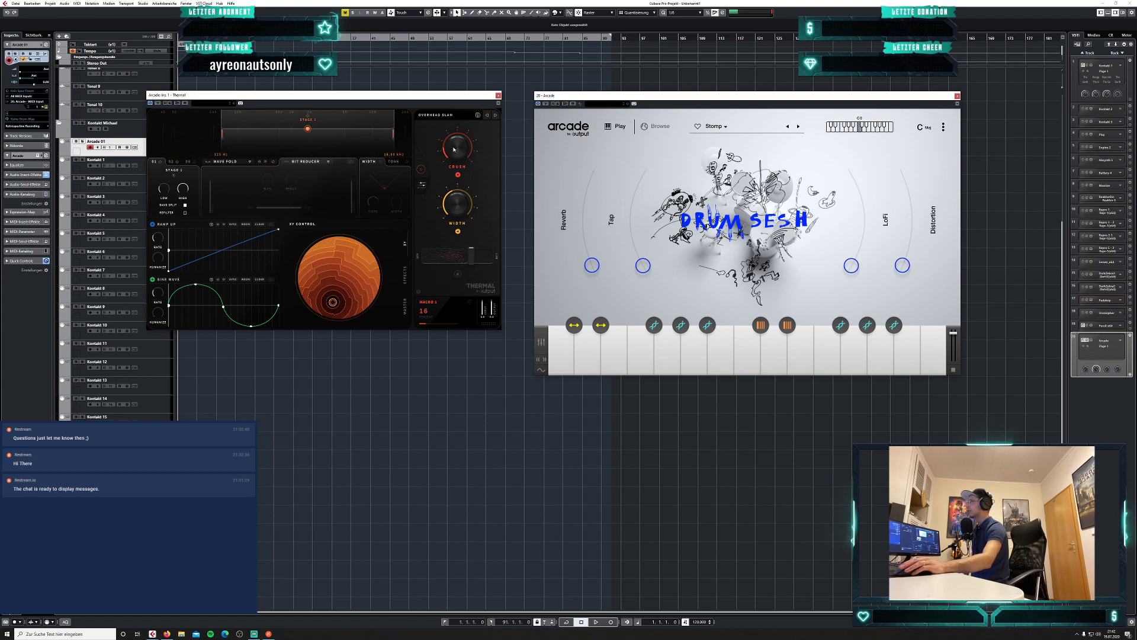
mouse_move(454, 152)
left_mouse_down()
mouse_move(457, 103)
mouse_move(460, 149)
left_mouse_up()
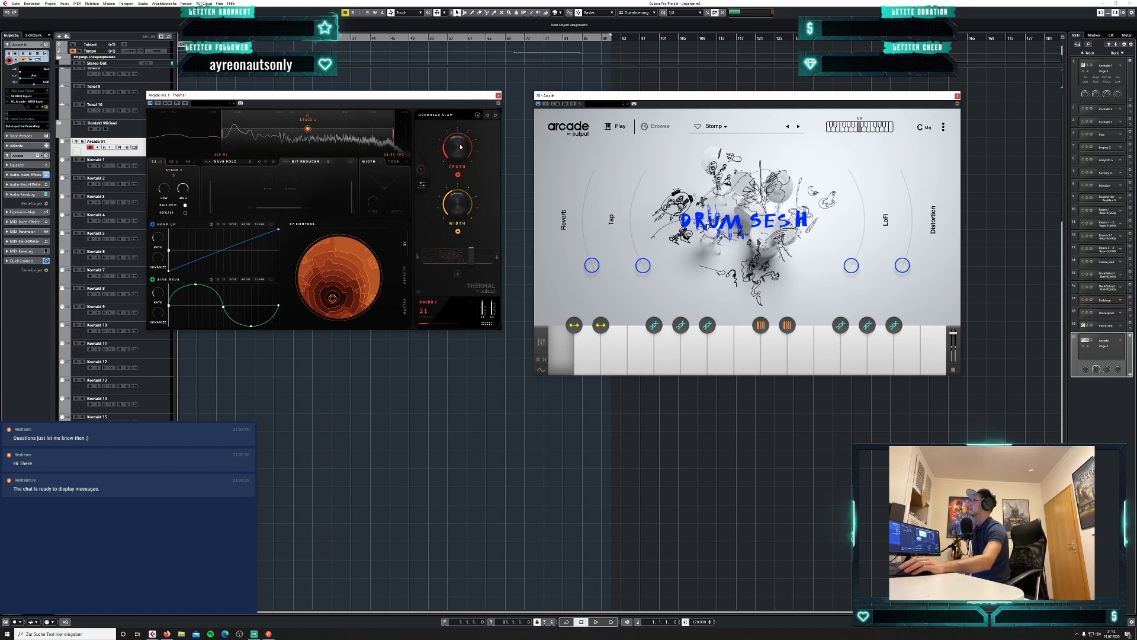
left_click(422, 172)
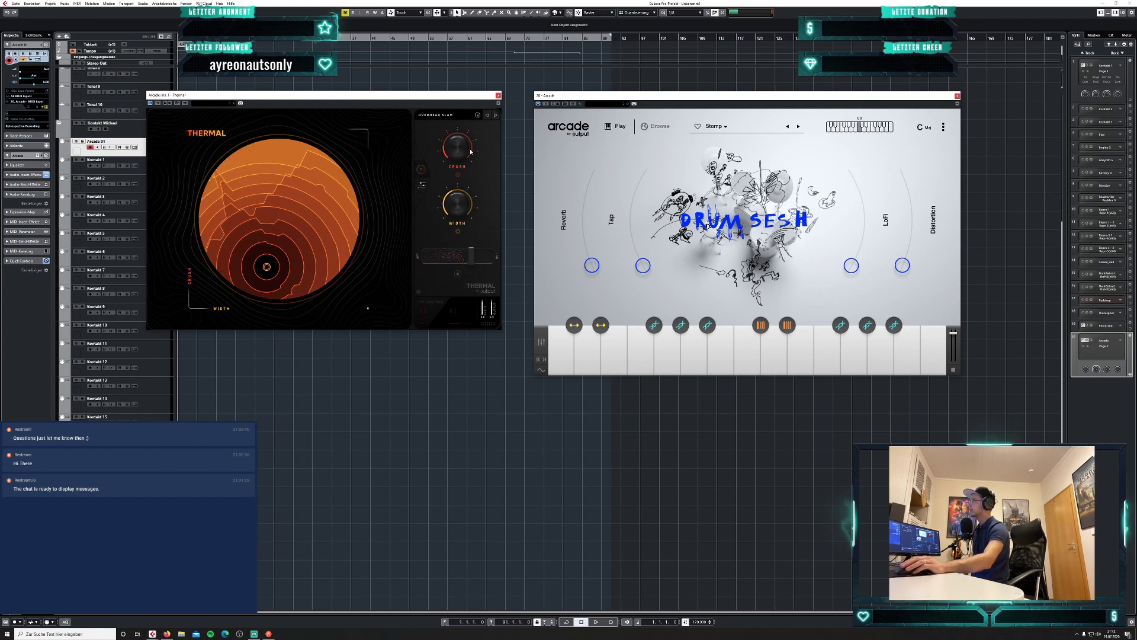
Load Thermal's Drum Machine preset and open the Drum Machinery line in Arcade.
left_click(456, 119)
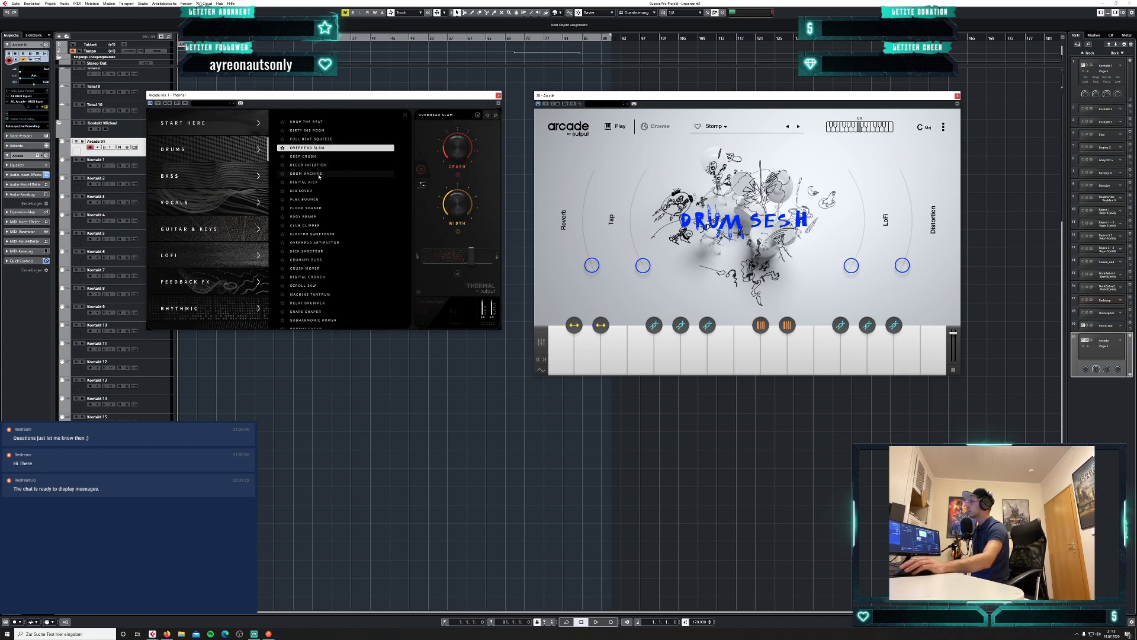
left_click(319, 175)
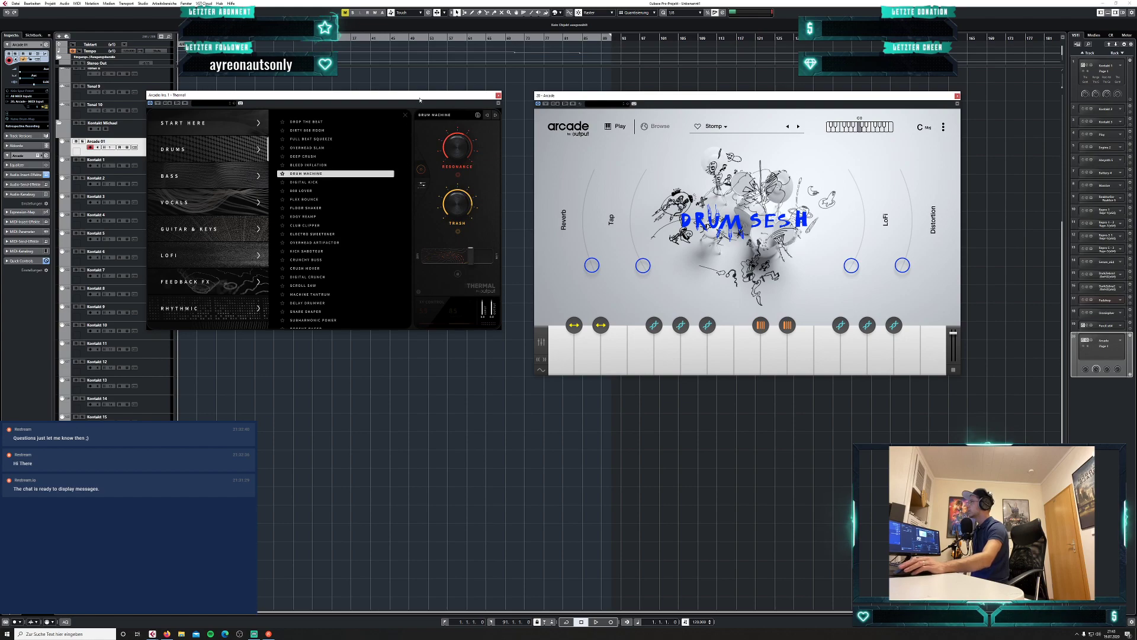
left_click(656, 126)
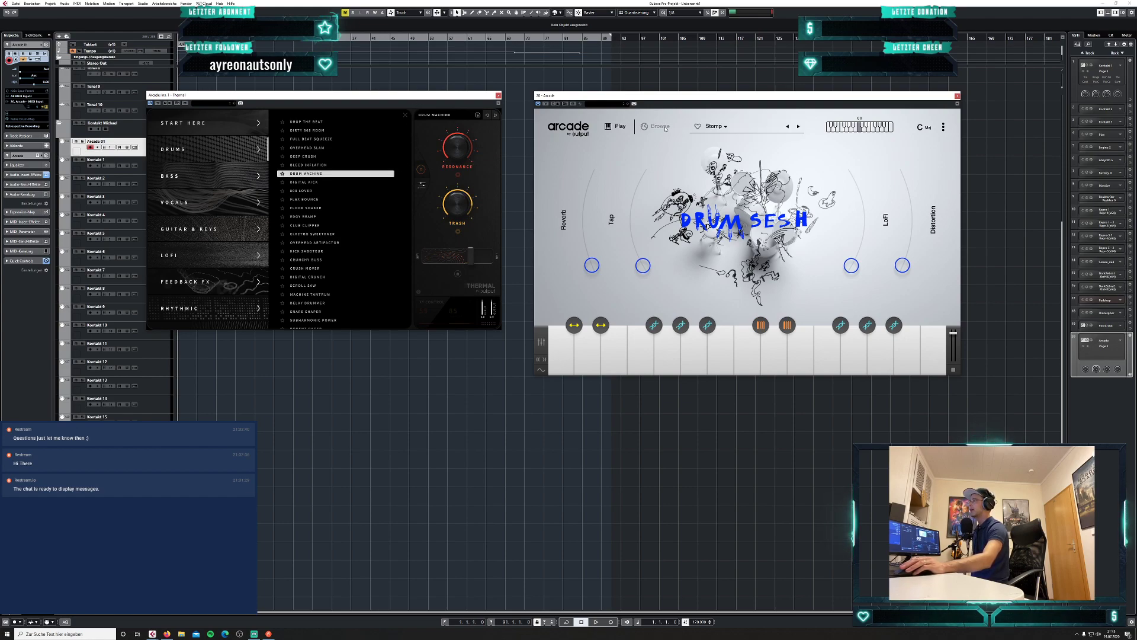
left_click(622, 153)
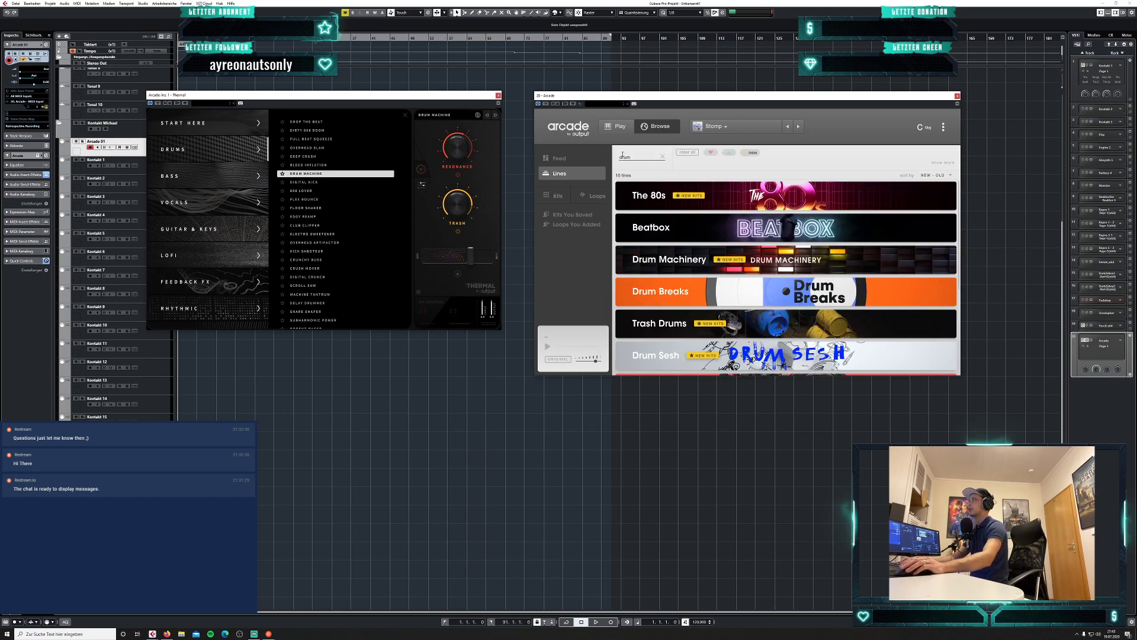
left_click(780, 260)
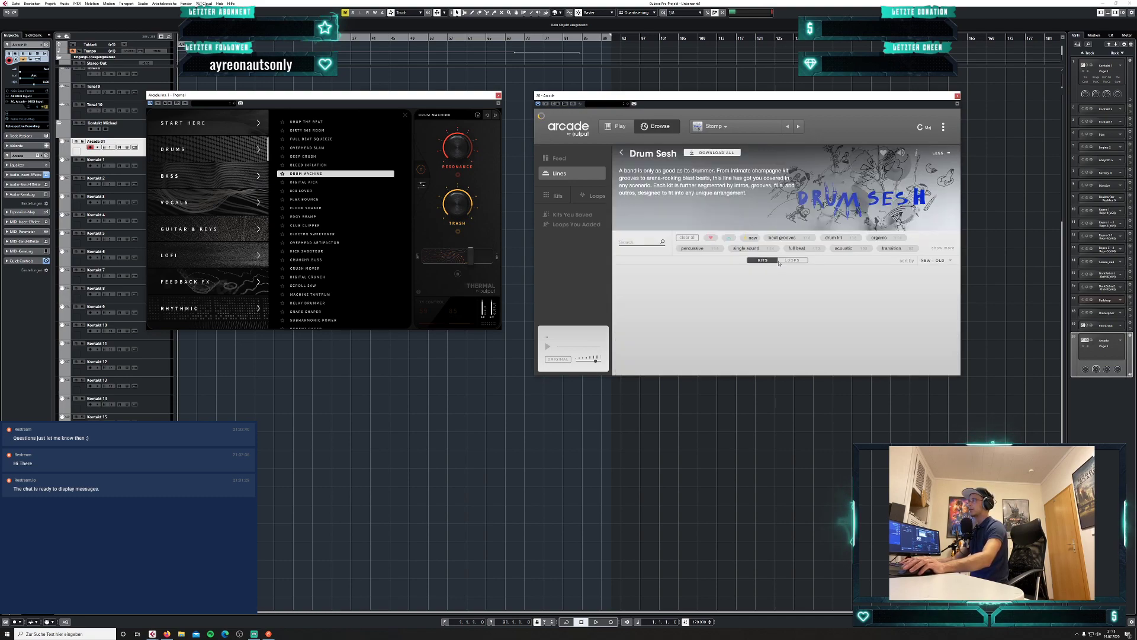
Search the Drum Machinery kits for "analog" and load the Analog Army kit.
scroll(917, 273, "down", 2)
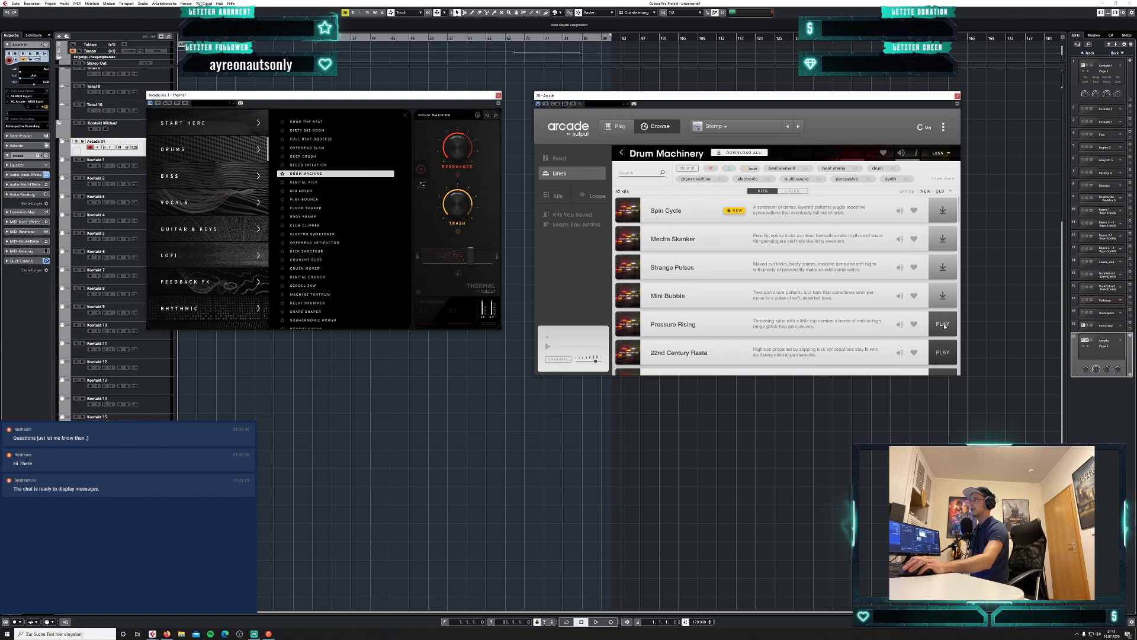
scroll(747, 248, "down", 5)
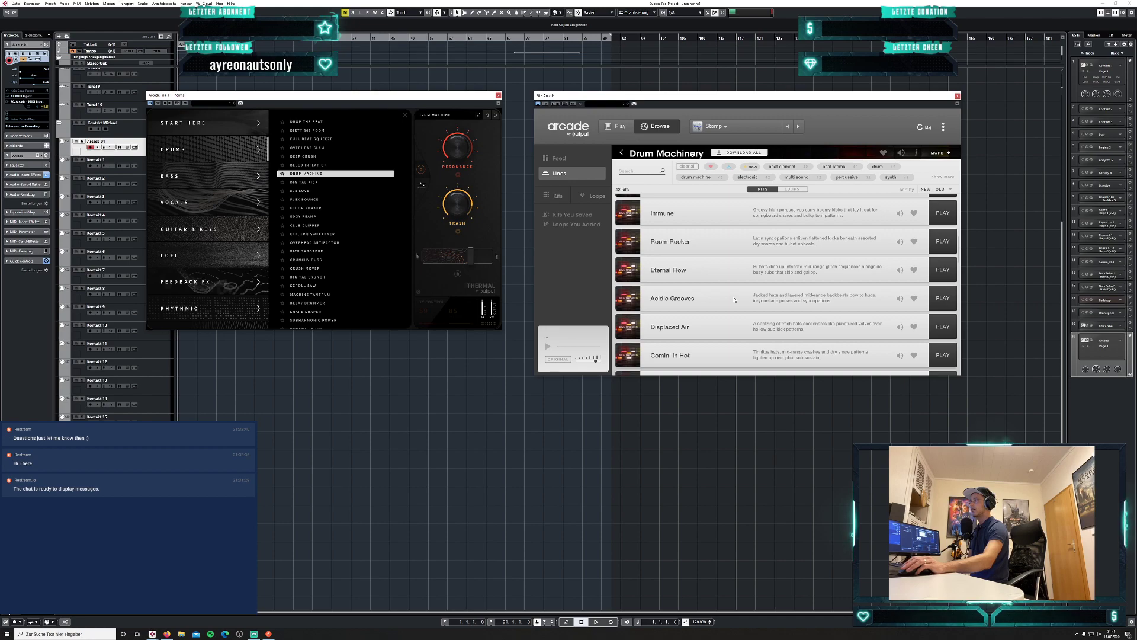
type("ac")
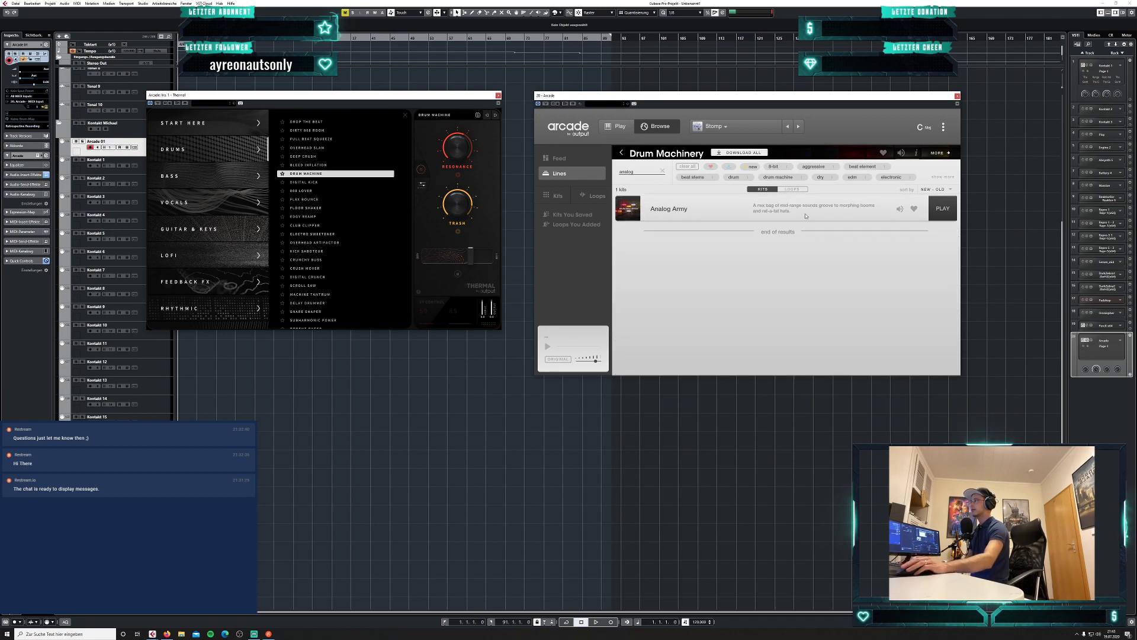
left_click(944, 214)
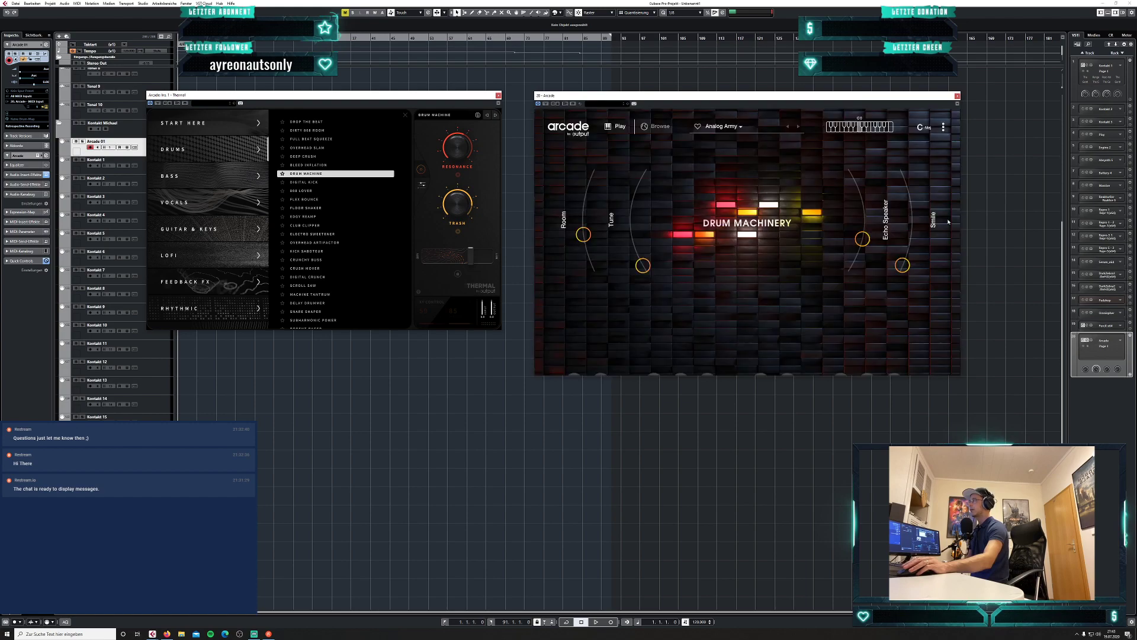
Bypass Thermal and load the Pressure Rising kit from the Drum Machinery line.
left_click(158, 104)
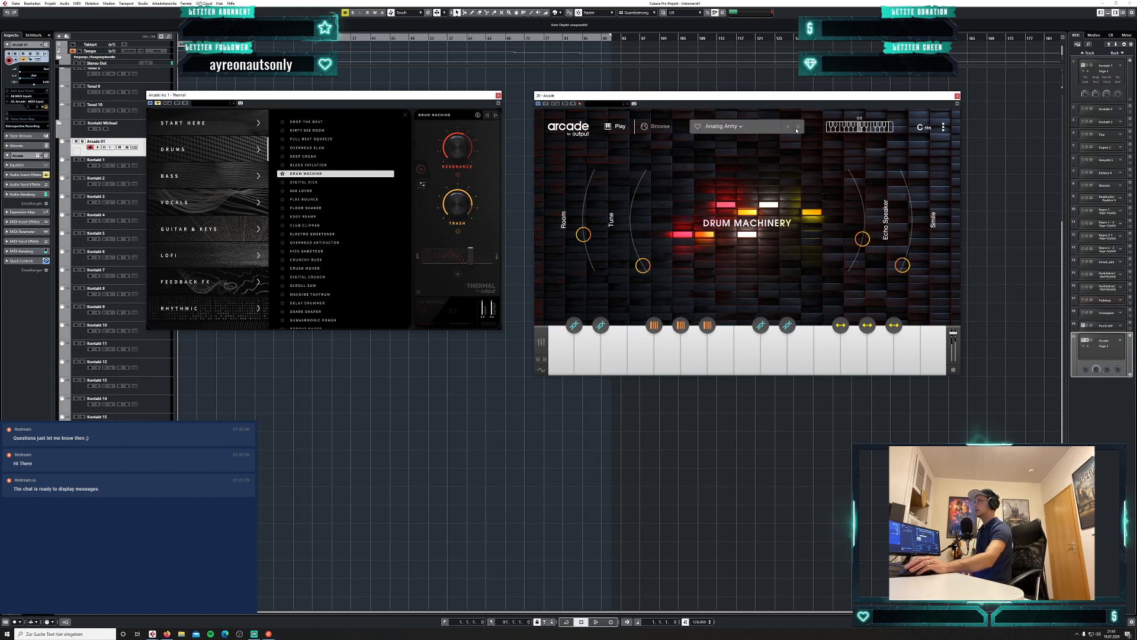
left_click(658, 126)
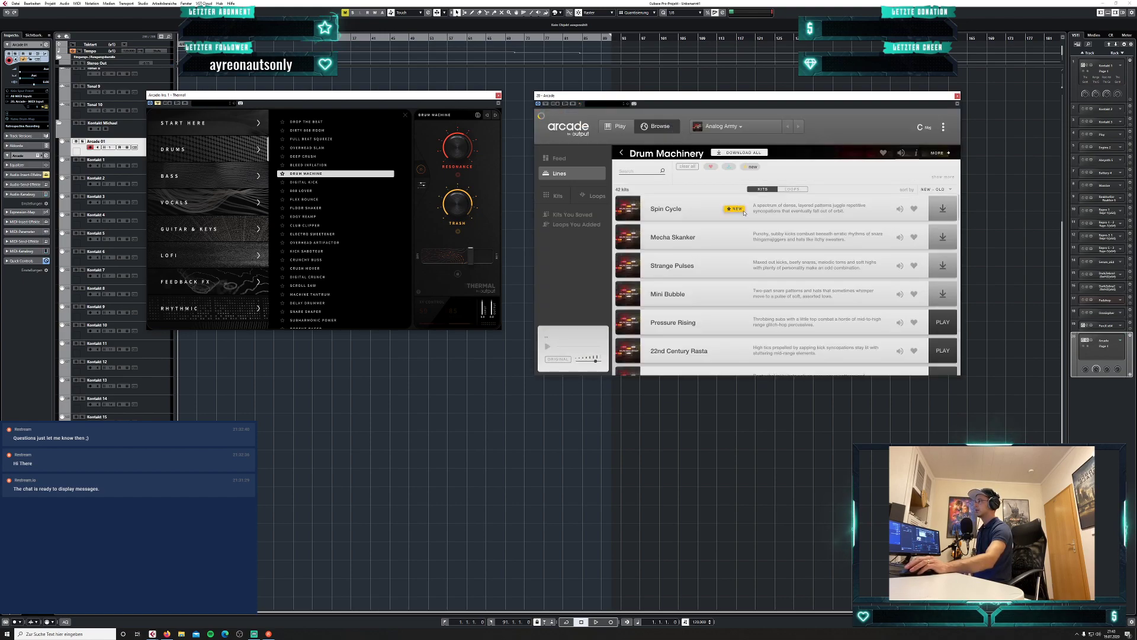
left_click(943, 323)
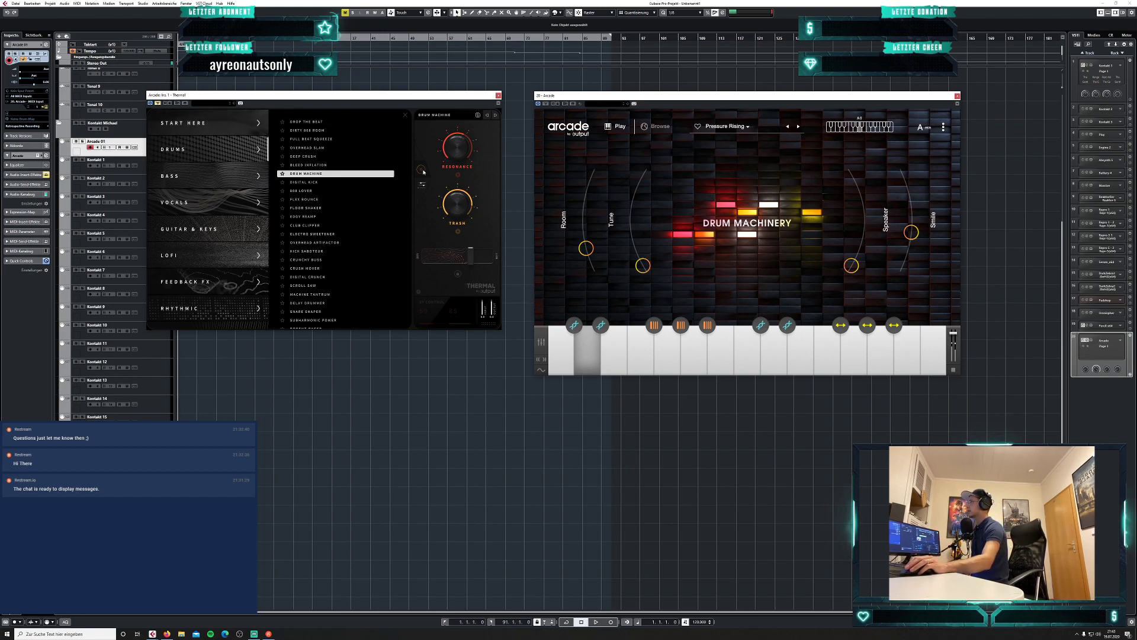
Close Thermal's preset browser and compare the Pressure Rising kit with the effect active and bypassed.
left_click(467, 120)
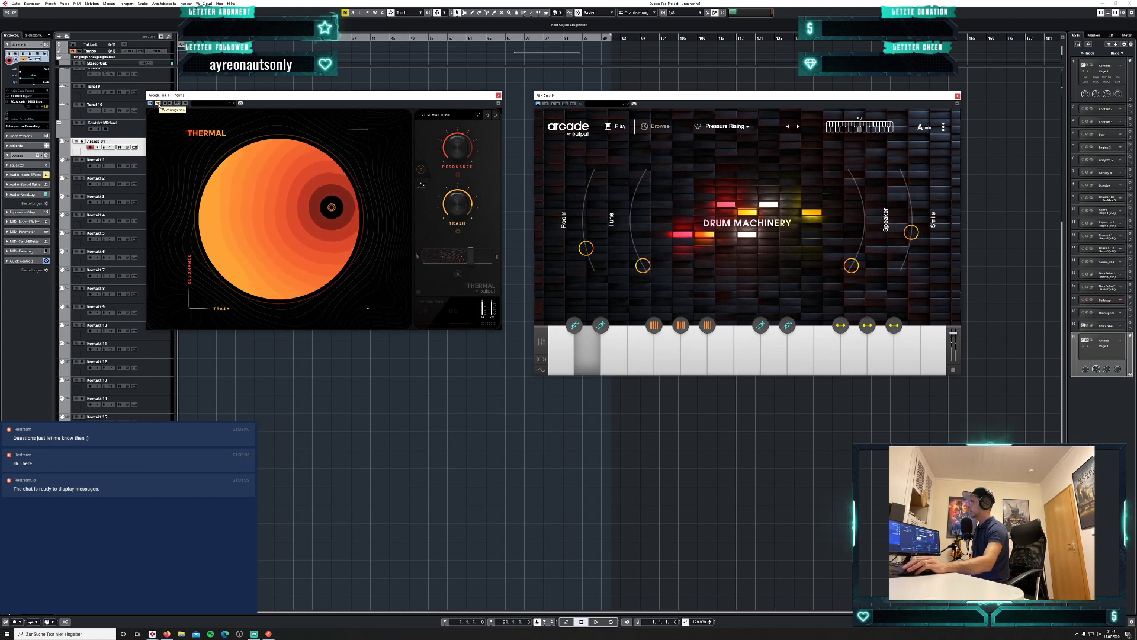
left_click(157, 103)
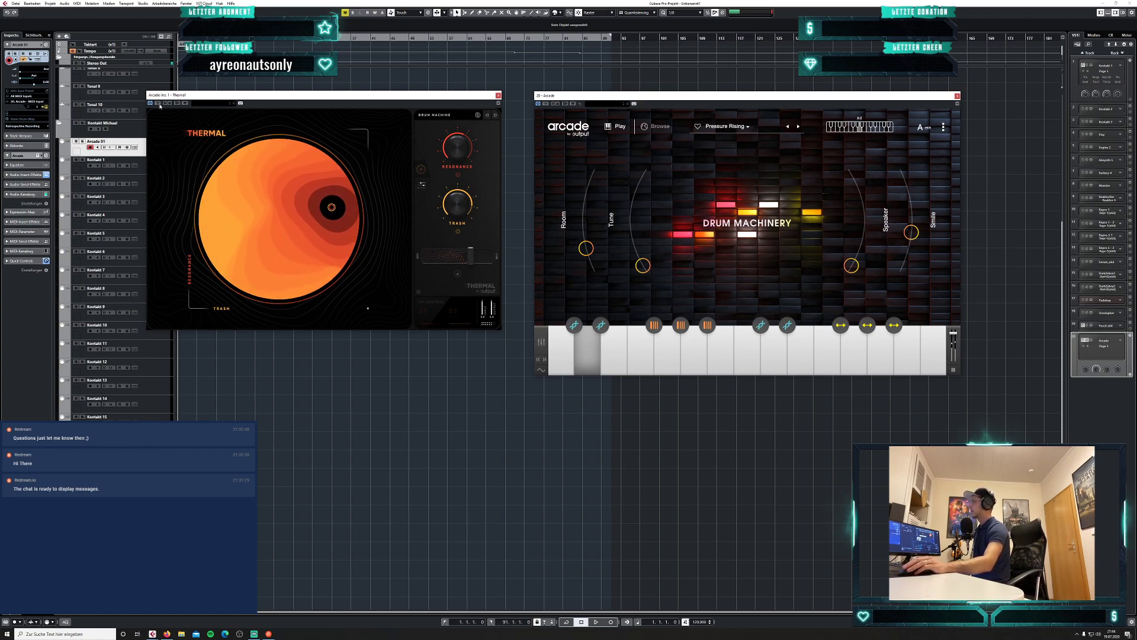
left_click(159, 105)
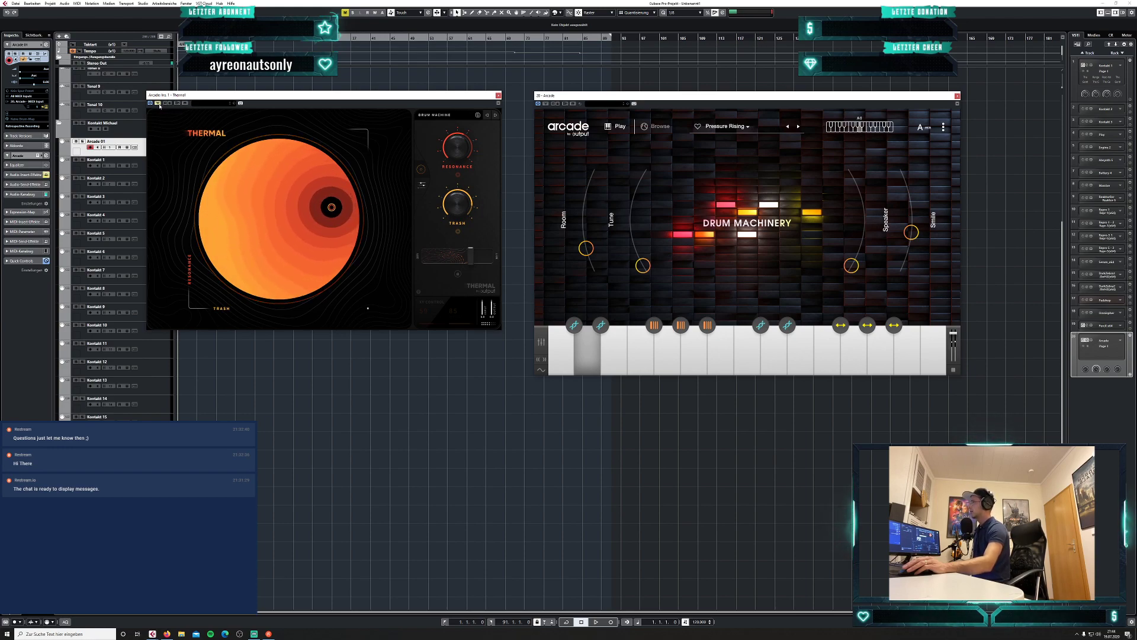
left_click(159, 105)
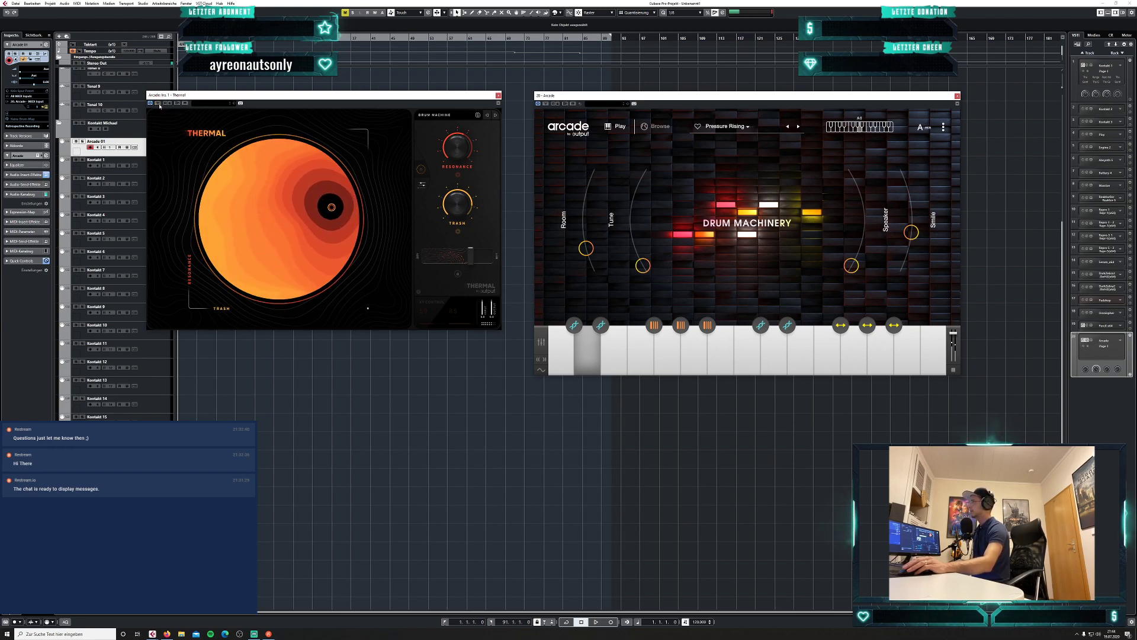
left_click(159, 104)
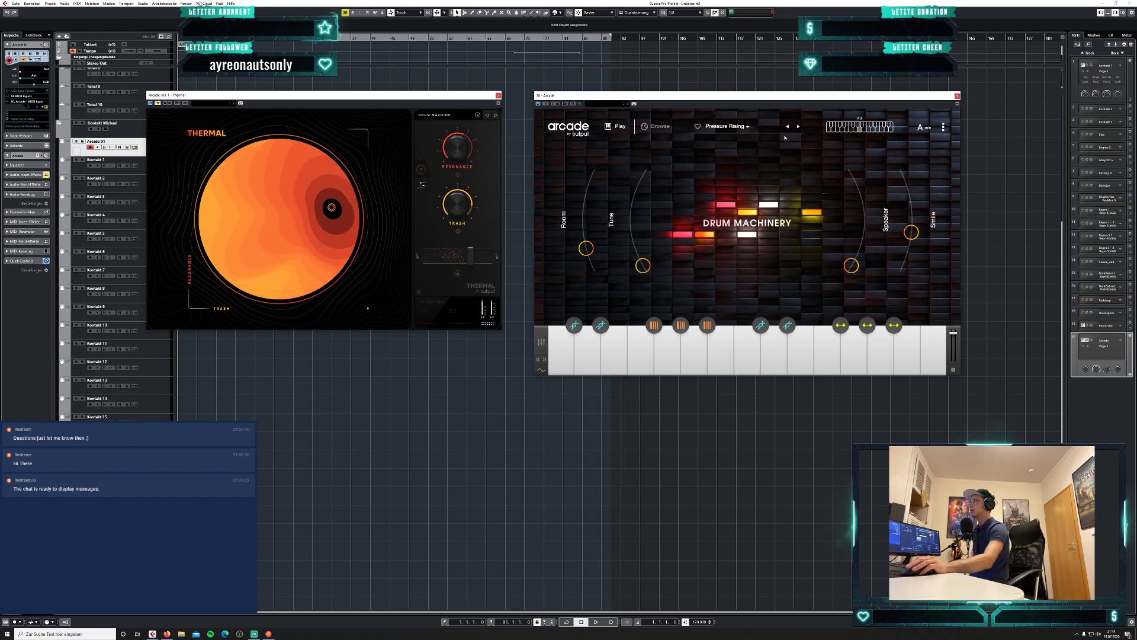
Advance through Arcade's Drum Machinery kits from Pressure Rising to Room Rocker.
left_click(799, 127)
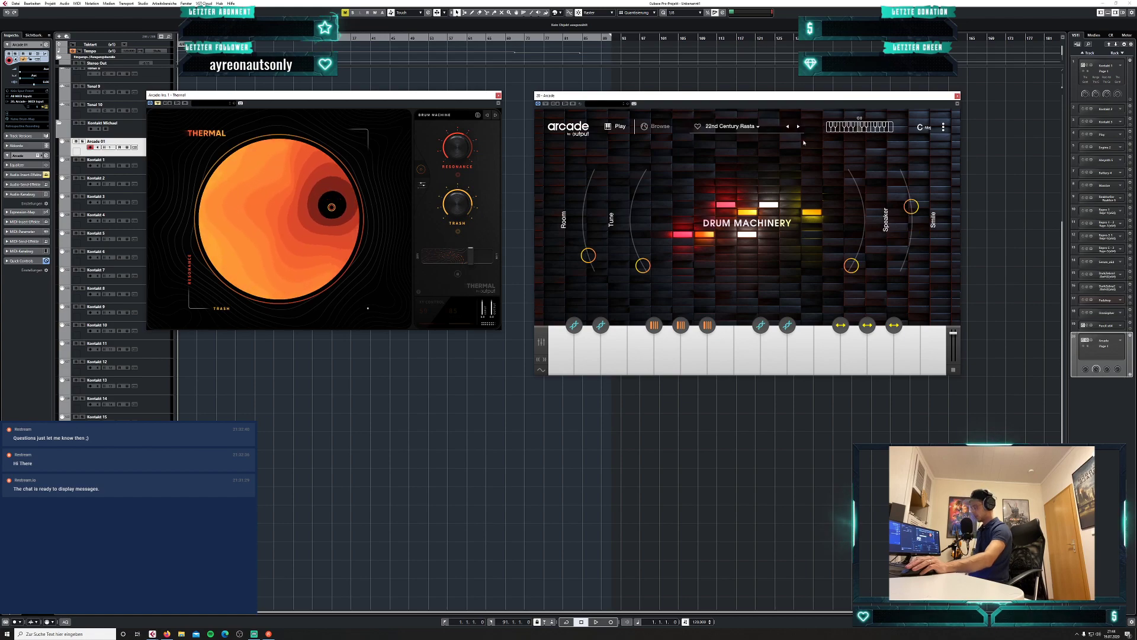
left_click(796, 127)
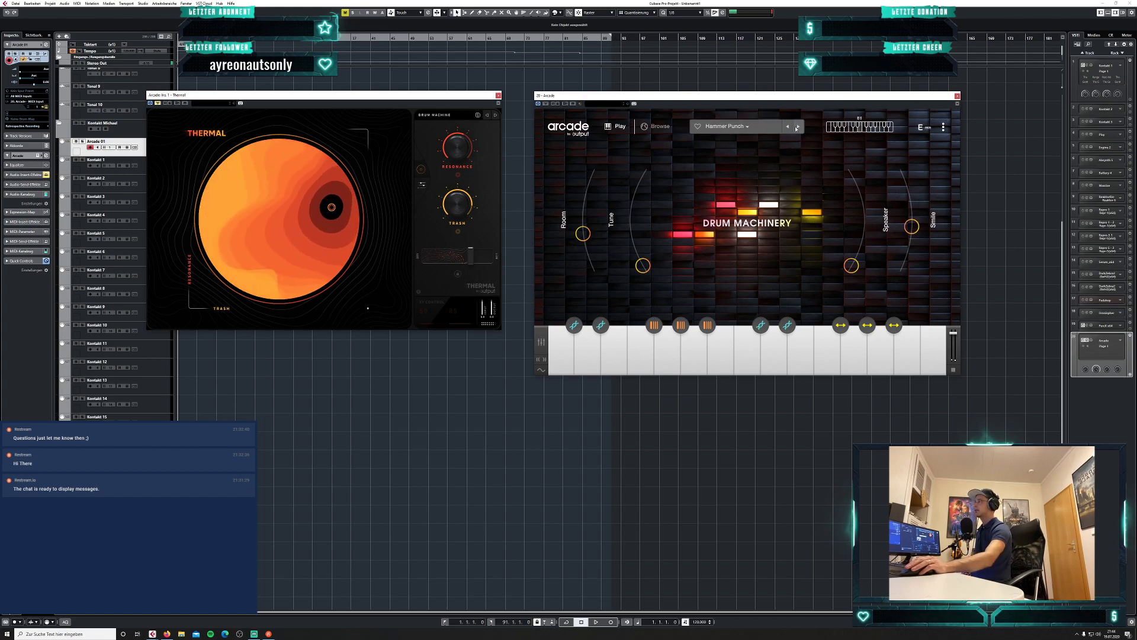
left_click(798, 127)
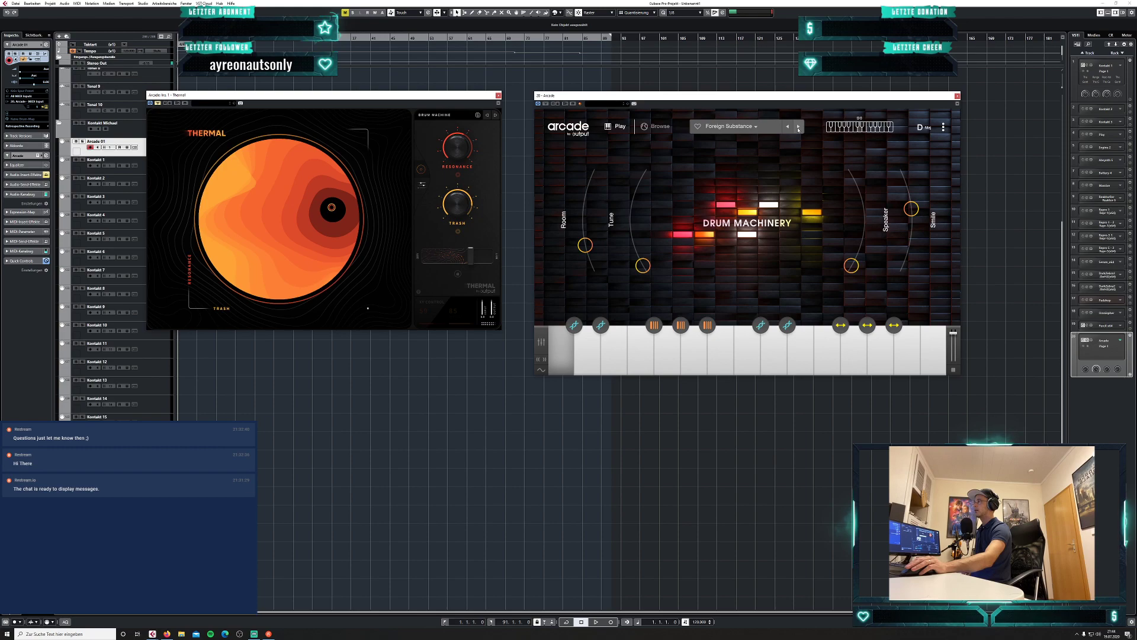
left_click(798, 127)
left_click(799, 126)
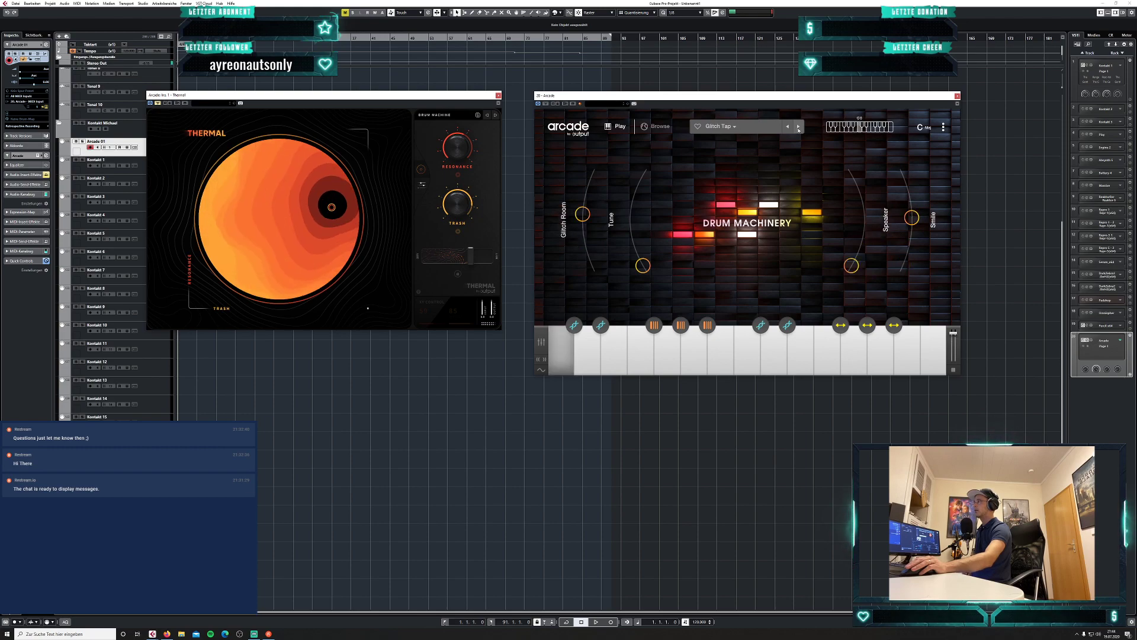
left_click(799, 127)
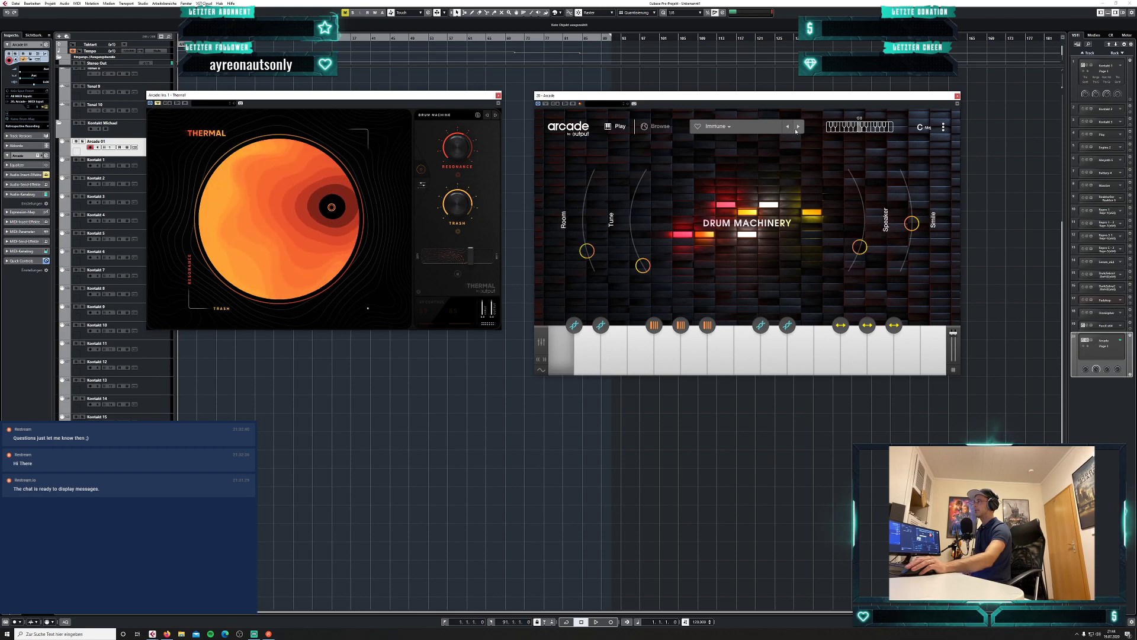
left_click(799, 127)
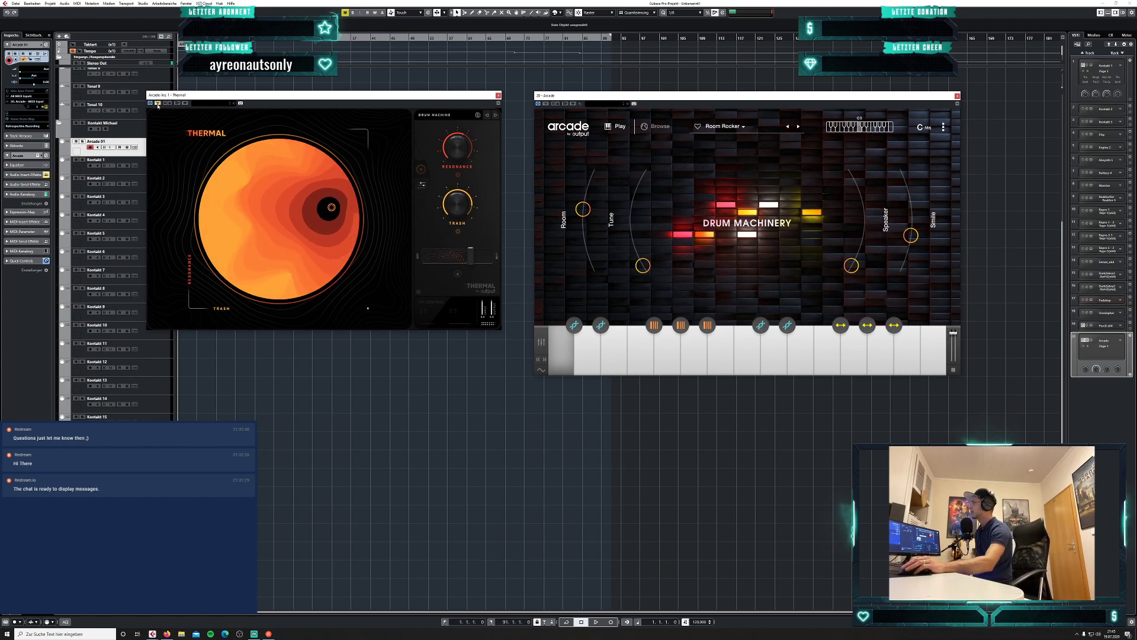
Activate Thermal and sweep its XY control over the Room Rocker kit, ending at about Resonance 85 and Trash 66.
left_click(159, 104)
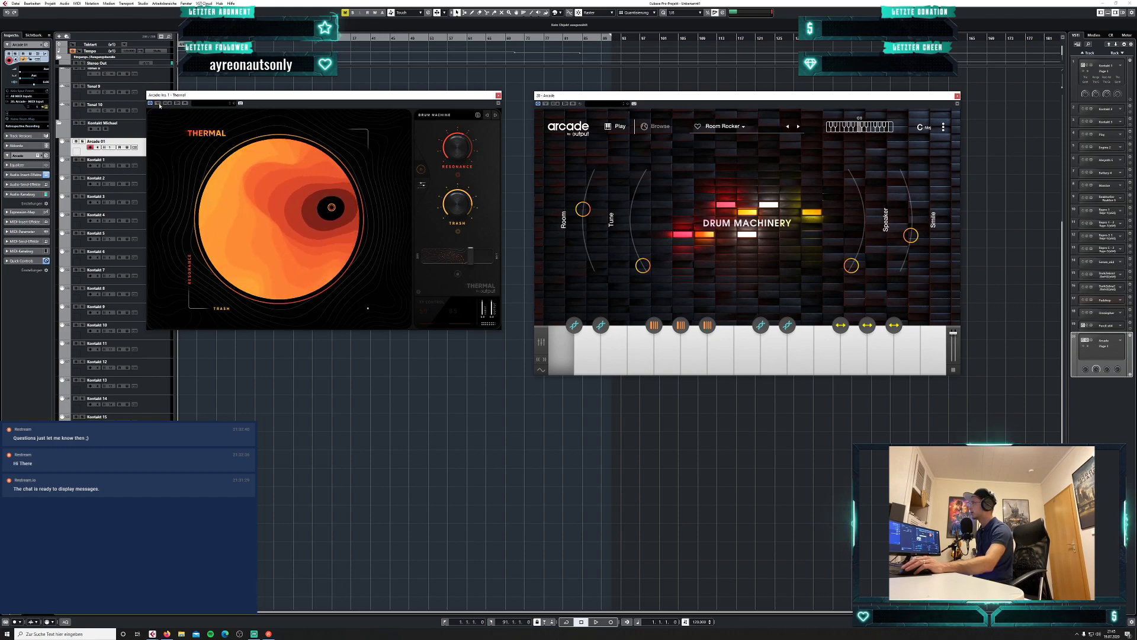
left_click_drag(335, 210, 332, 209)
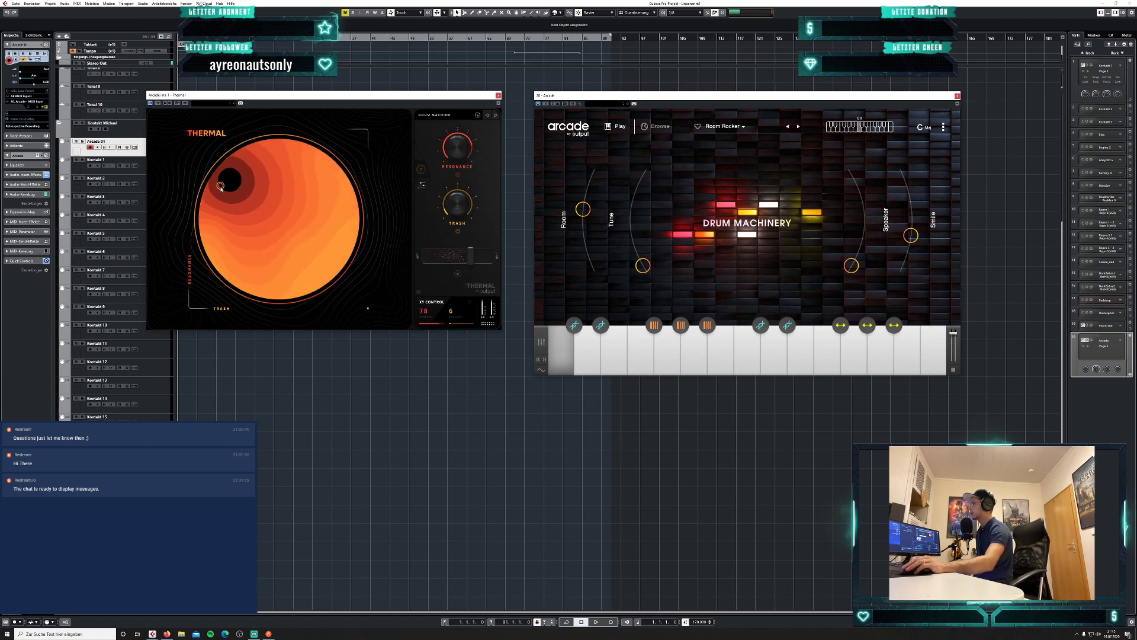
left_click_drag(221, 272, 319, 188)
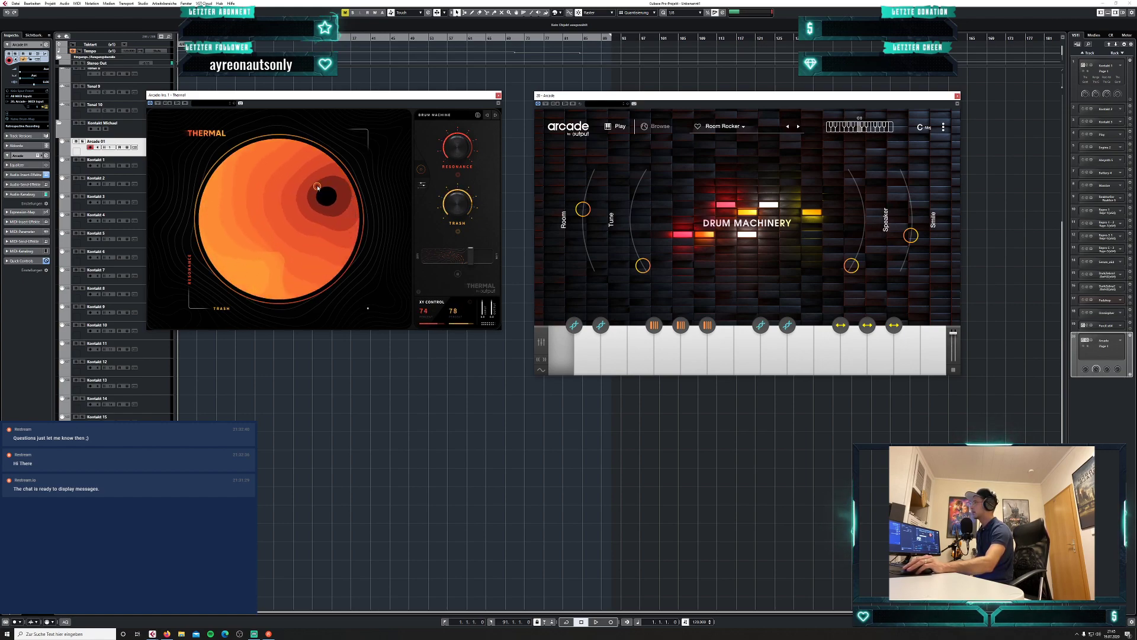
left_click_drag(208, 212, 327, 150)
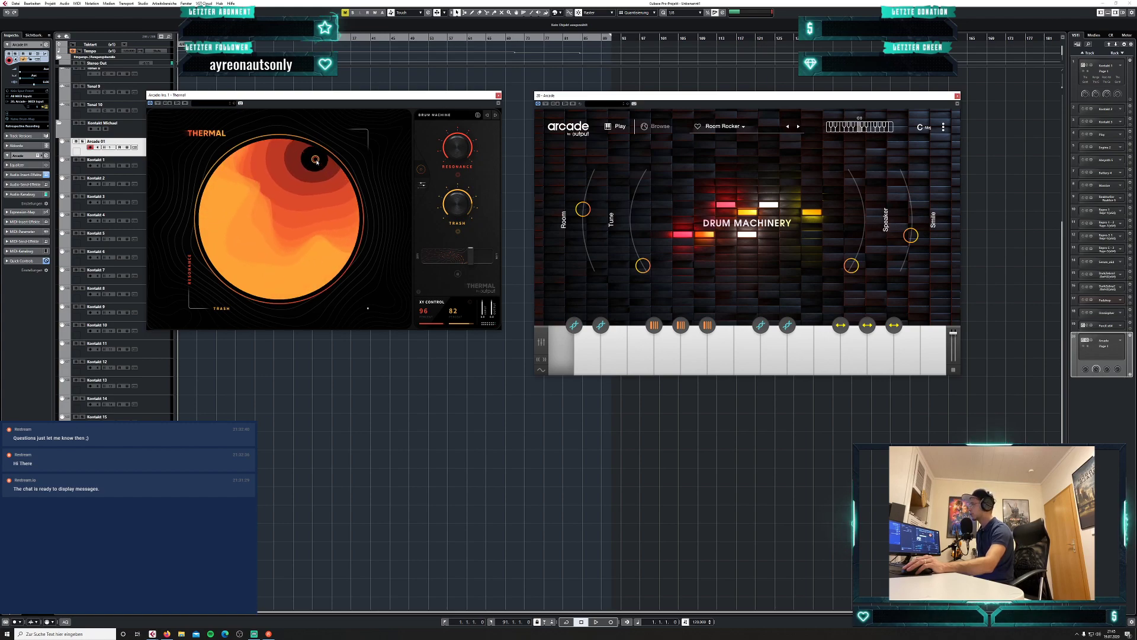
left_click_drag(316, 161, 316, 164)
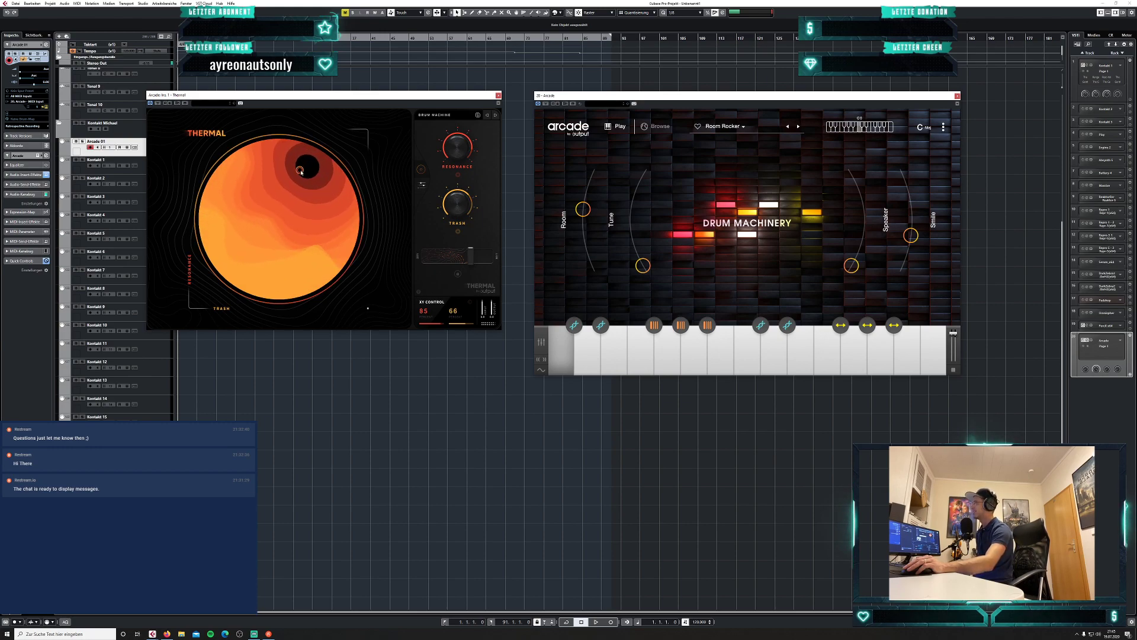
Return to Arcade's list of lines and replace the "drum" search with a new search term.
left_click(659, 127)
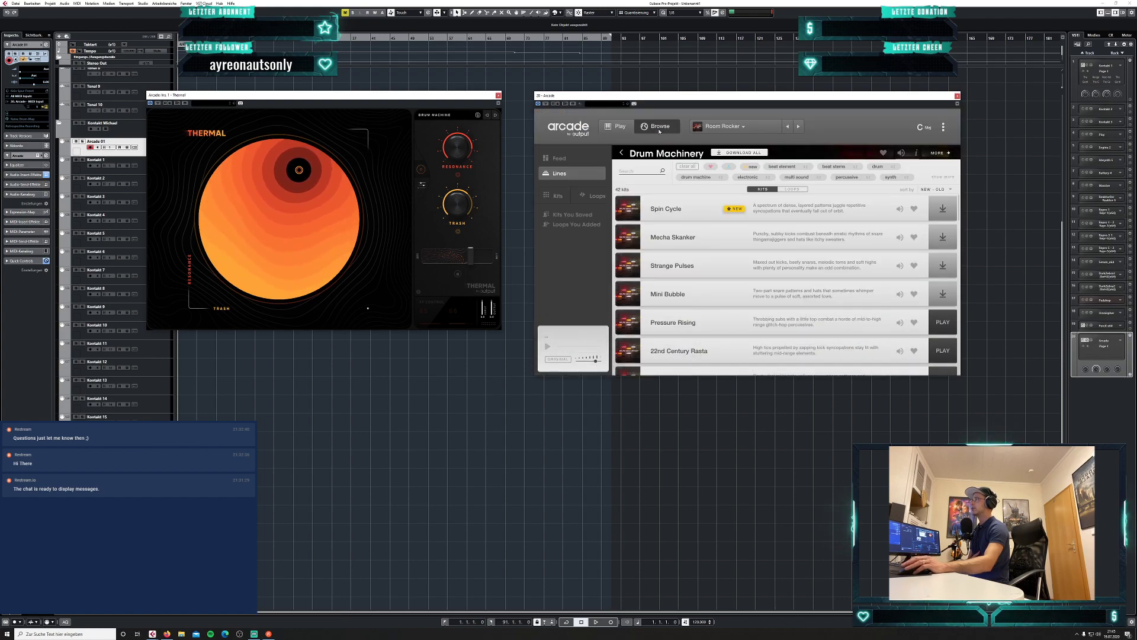
left_click(621, 154)
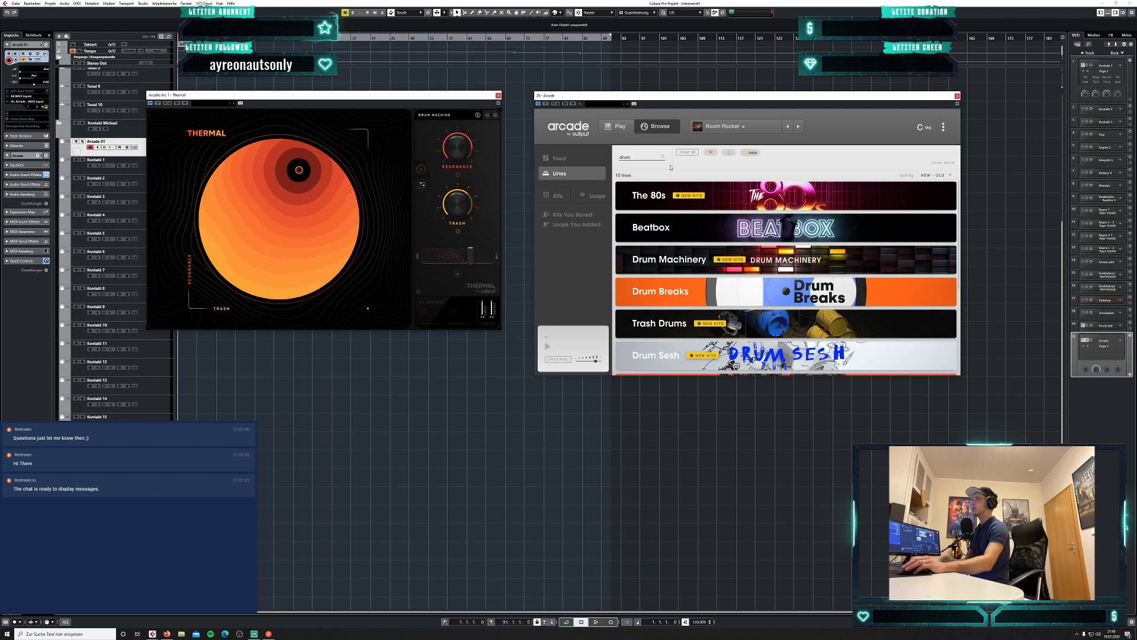
left_click(663, 158)
left_click(643, 157)
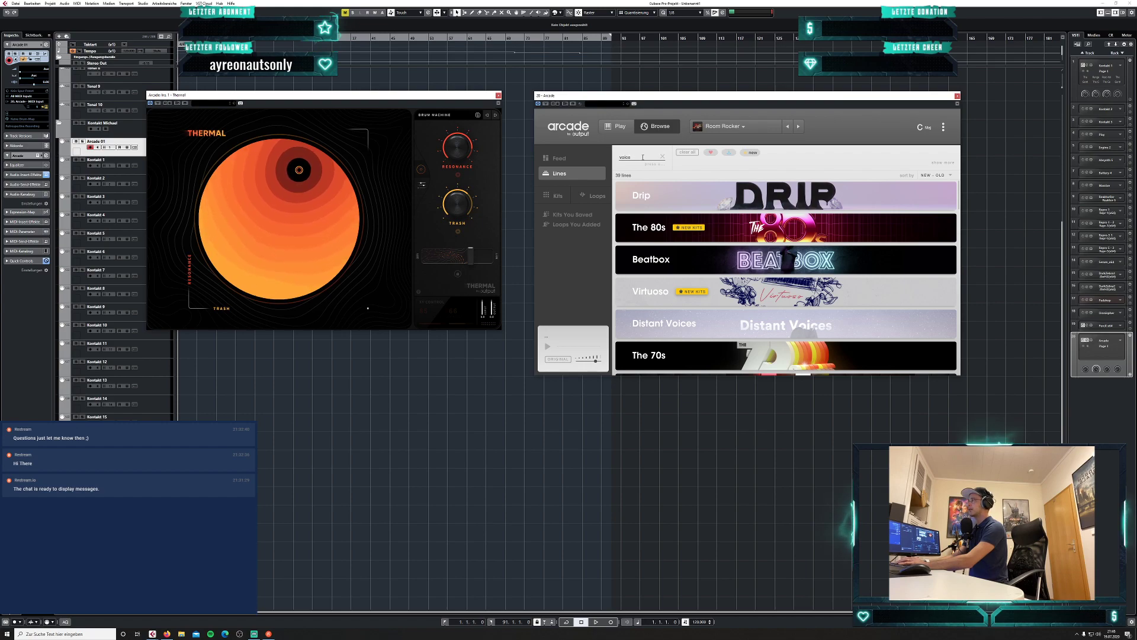
Load the On the Grind kit from the Drip line, switch to Shady Deal, and reopen the line's kit list.
left_click(804, 196)
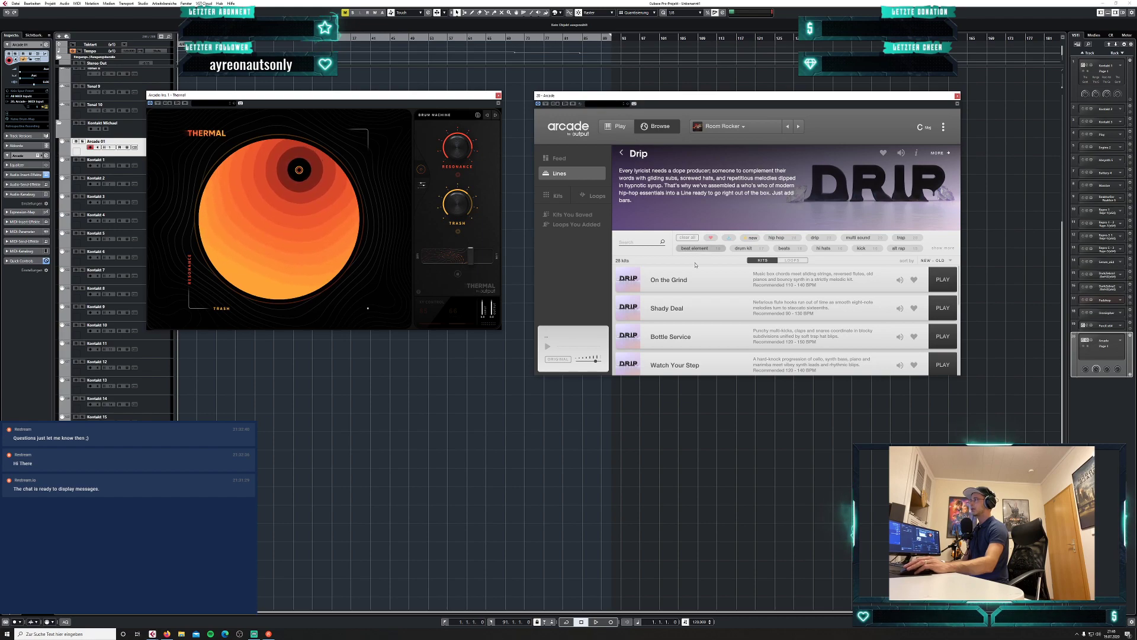
left_click(953, 281)
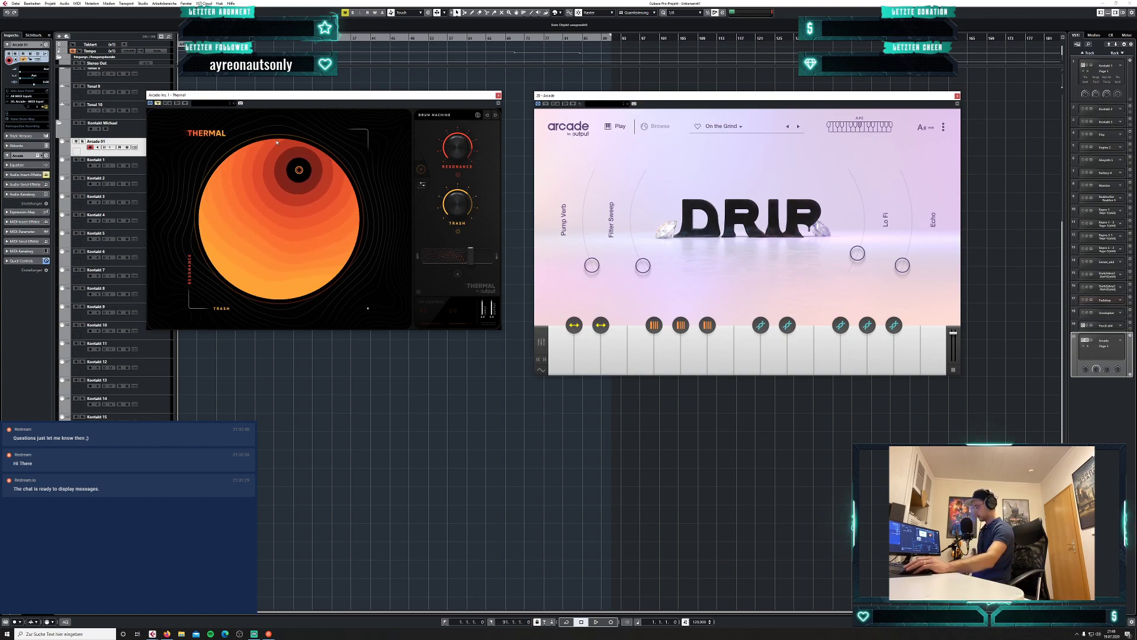
left_click(798, 126)
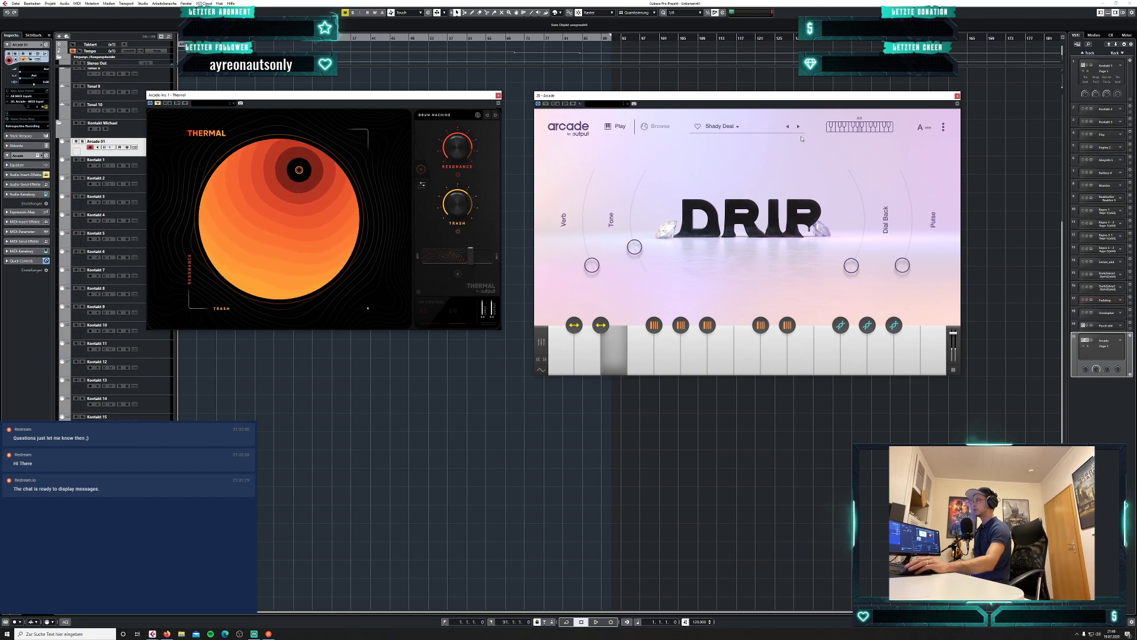
left_click(691, 128)
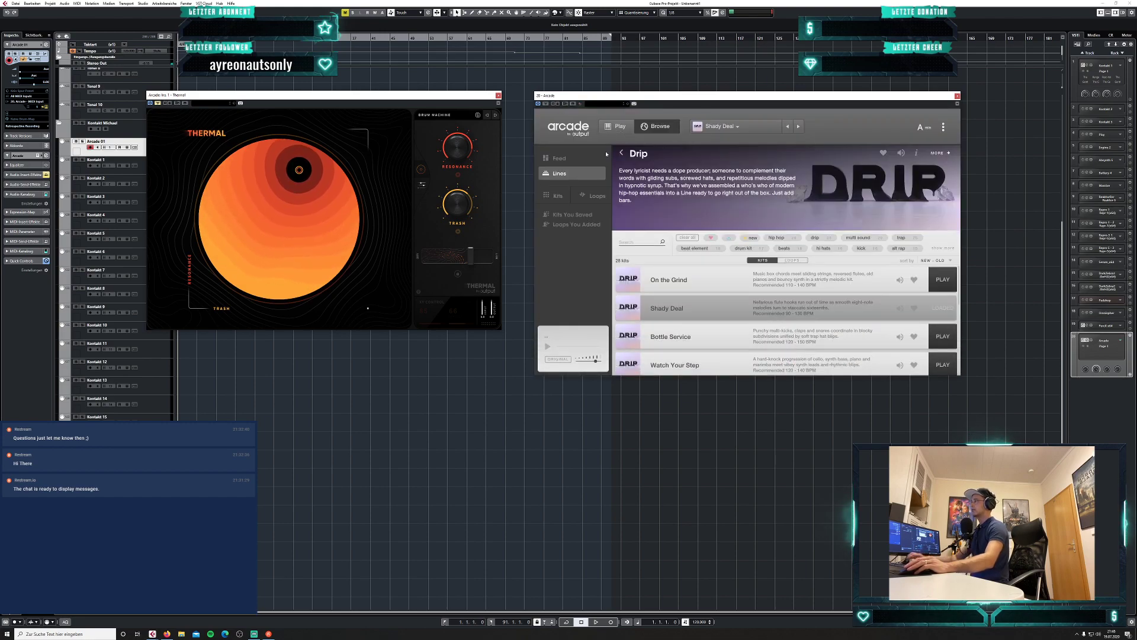
Return to Arcade's list of lines, search it for "voices", and clear the search.
left_click(622, 153)
left_click(643, 157)
type("voices")
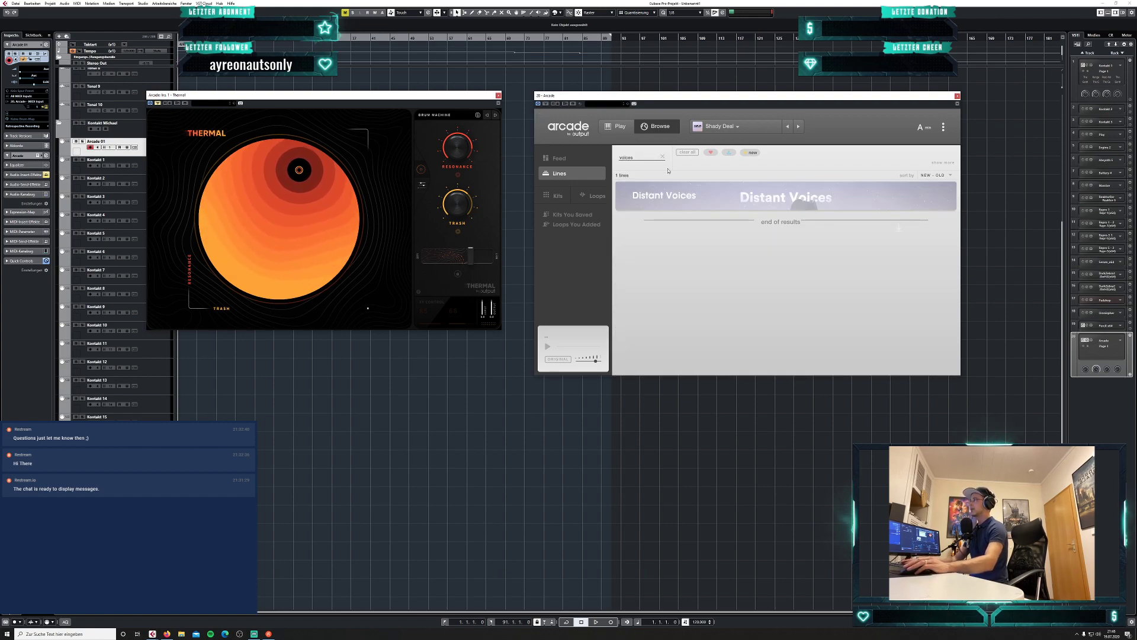
key("BackSpace")
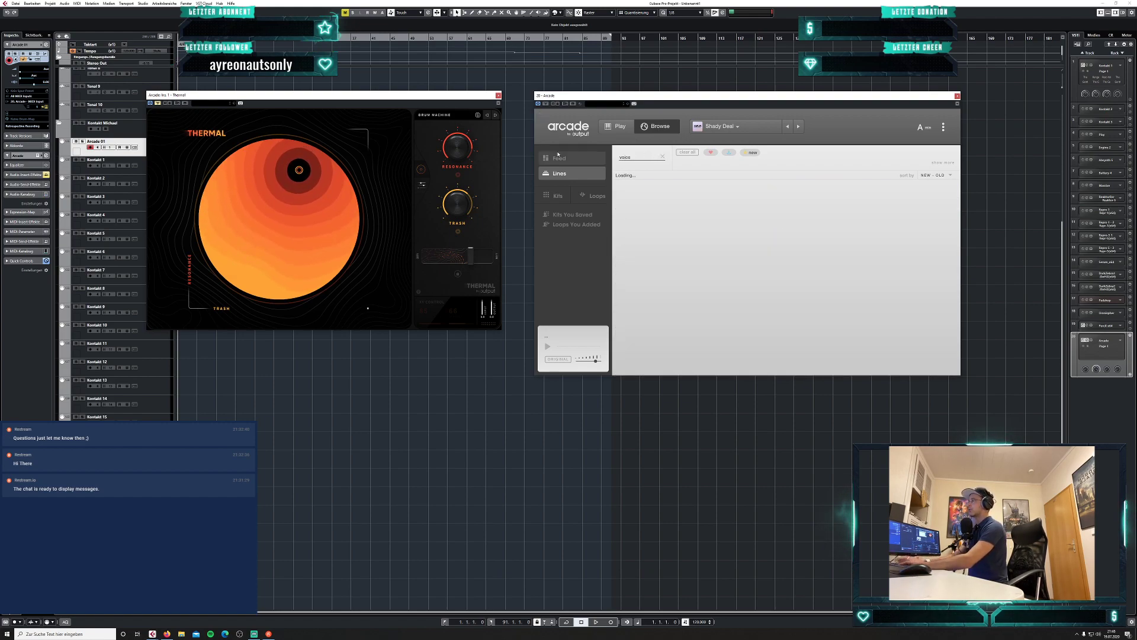
left_click(663, 157)
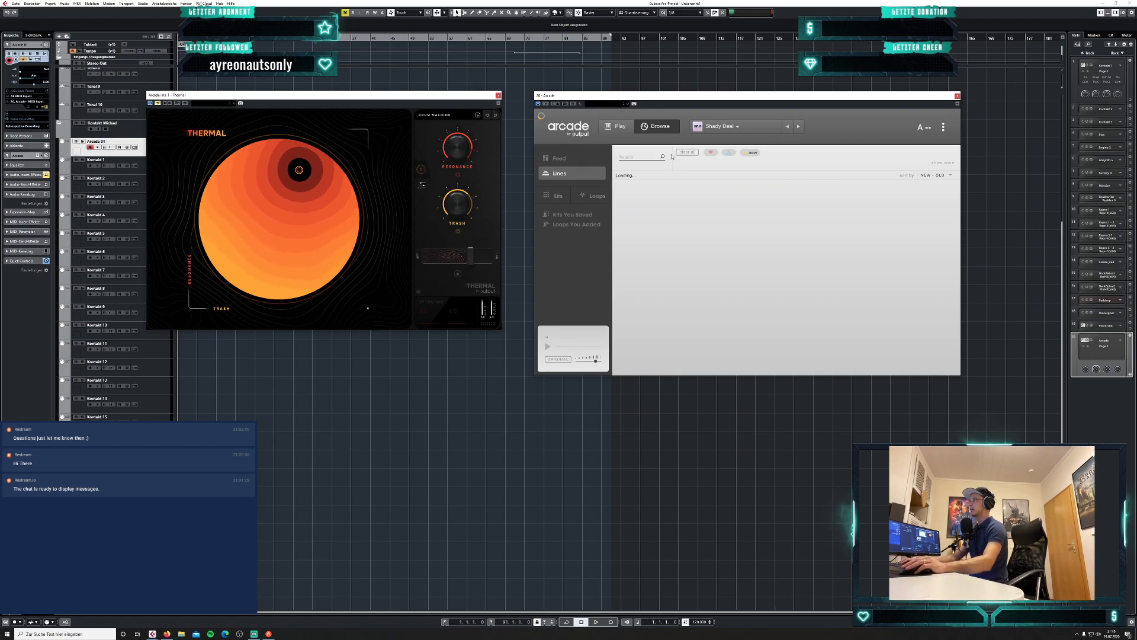
Load the Adrift kit from the Hooked line and switch to the Find Your Way kit.
scroll(849, 255, "down", 3)
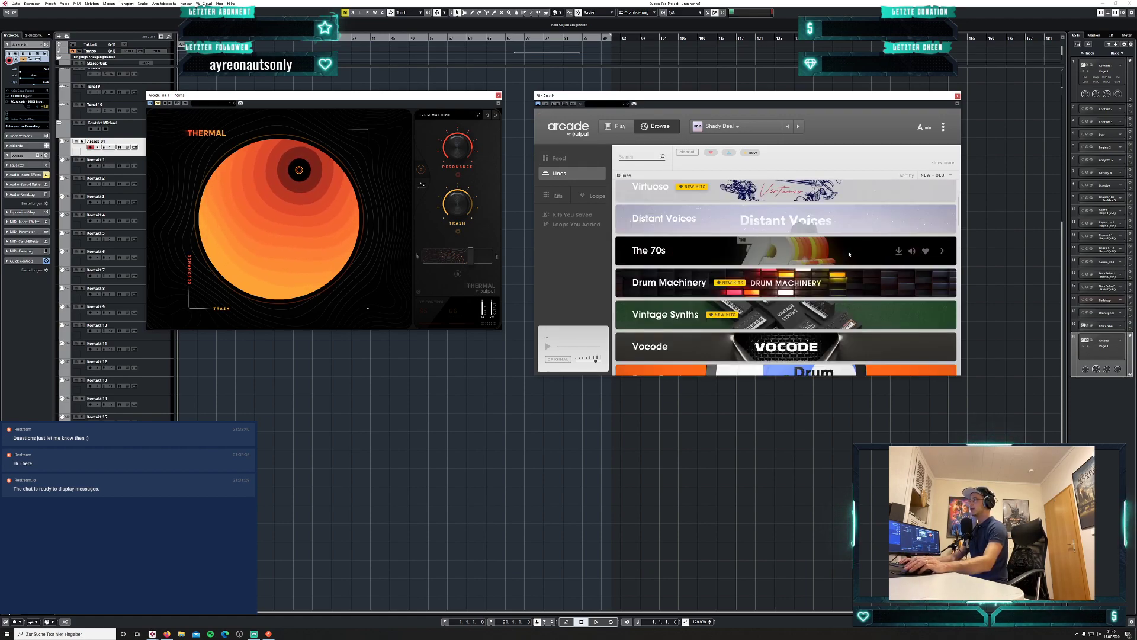
scroll(849, 254, "down", 3)
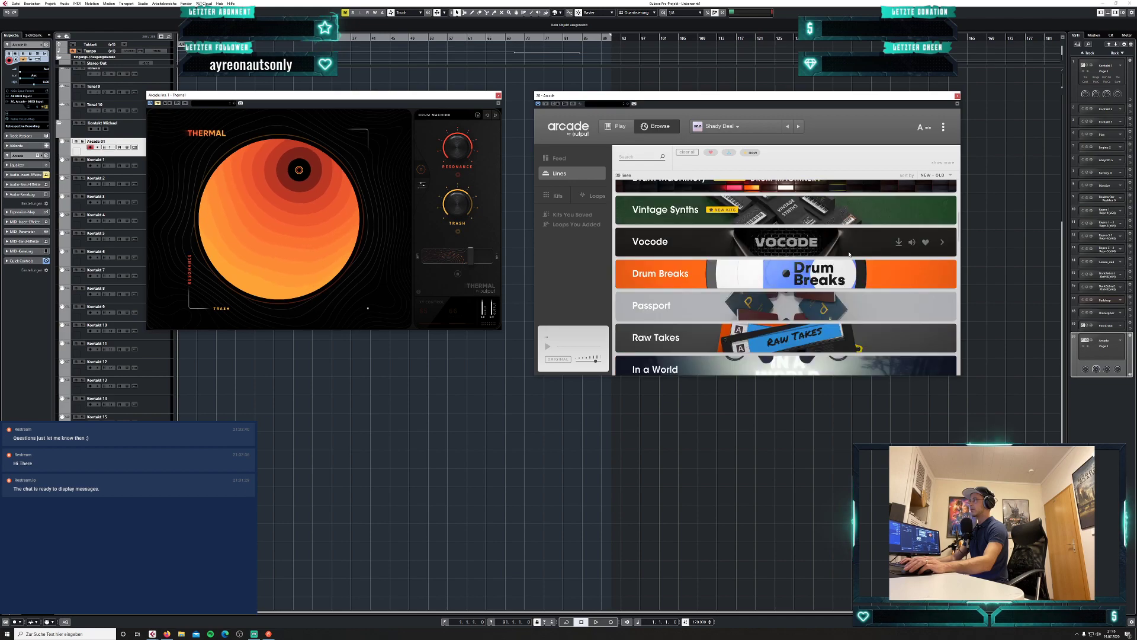
scroll(850, 254, "down", 3)
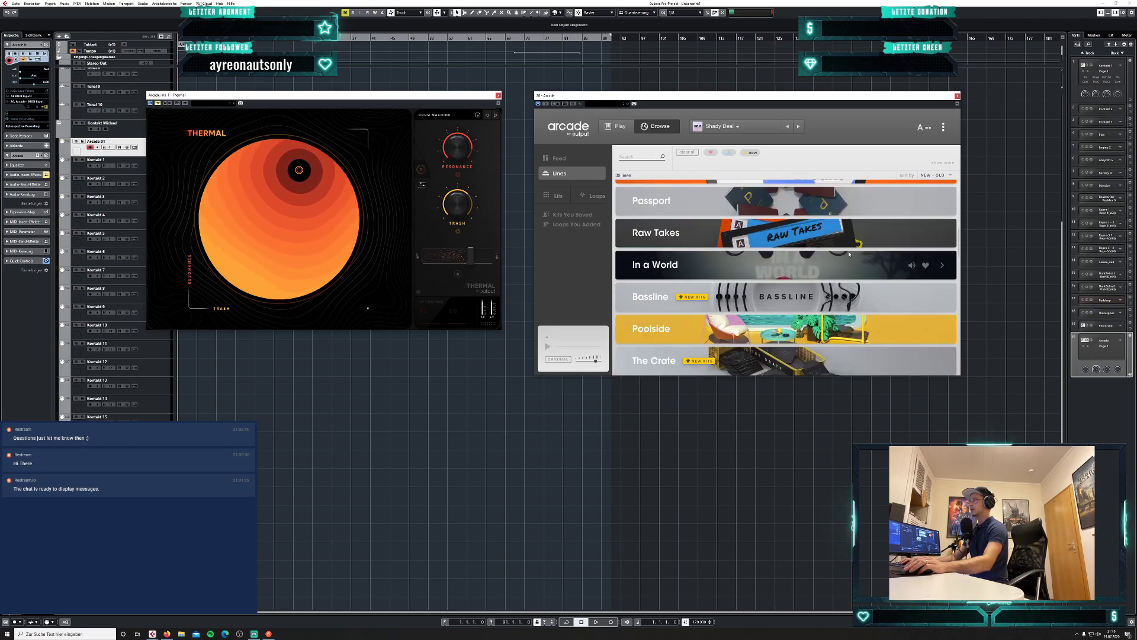
scroll(849, 254, "down", 6)
scroll(844, 254, "down", 3)
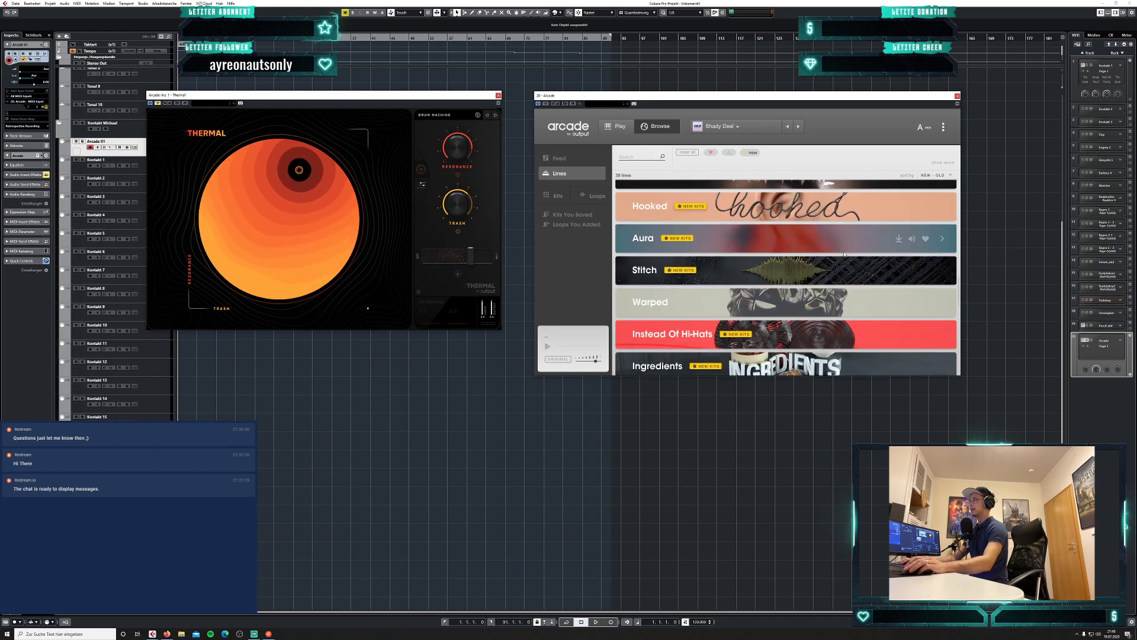
left_click(814, 214)
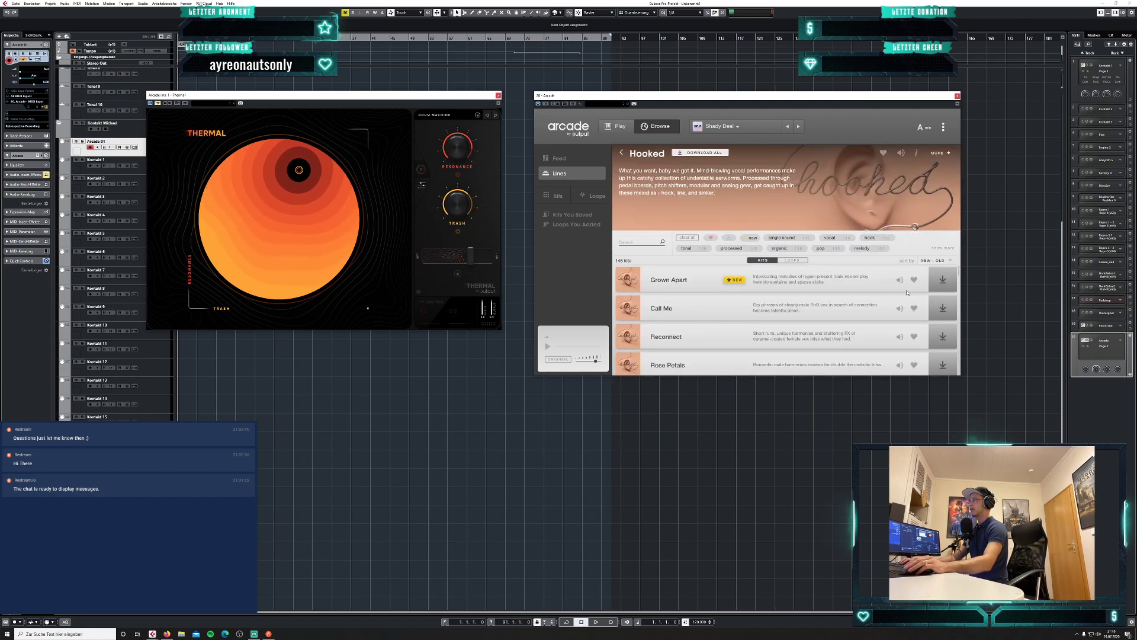
scroll(871, 298, "down", 2)
left_click(943, 324)
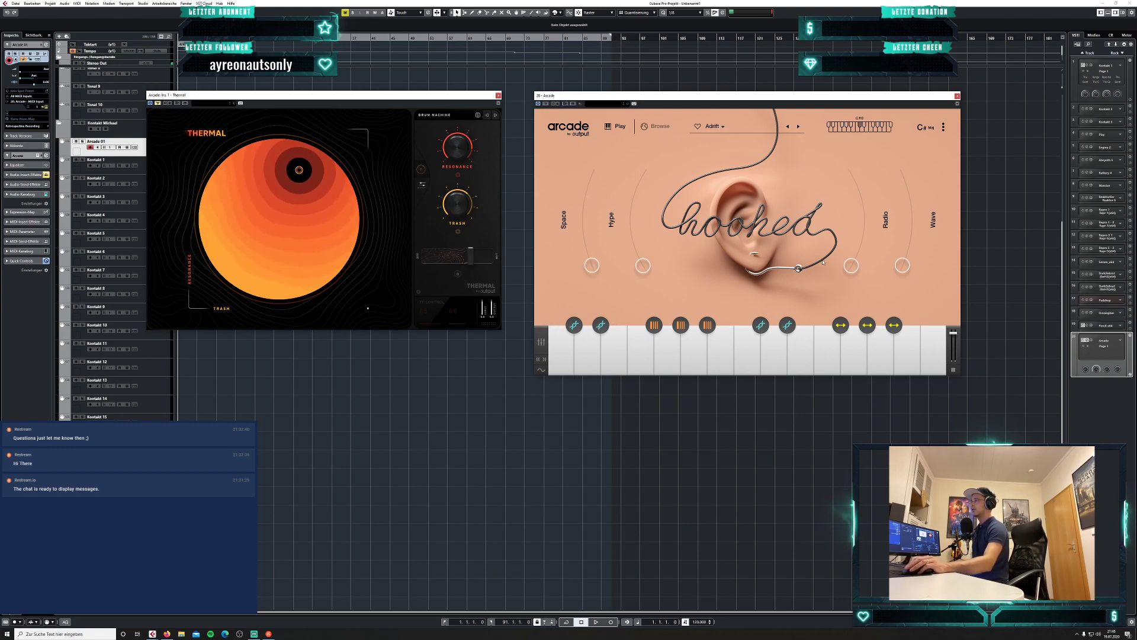
left_click(798, 127)
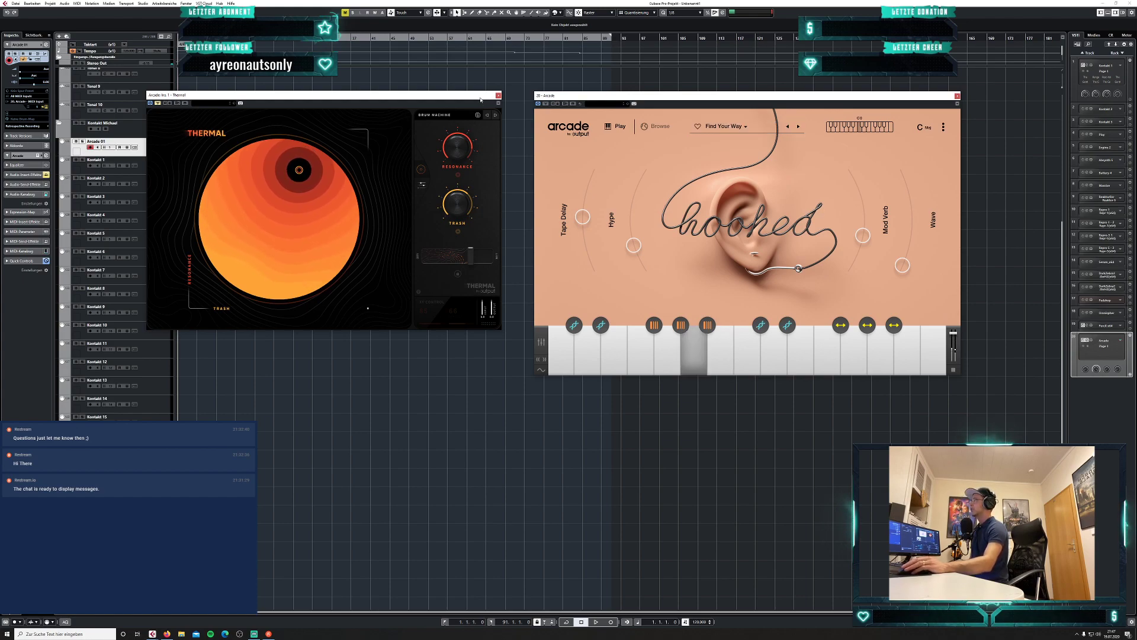
Move the Thermal and Arcade windows away from the beginning of the arrangement.
left_click_drag(754, 96, 800, 95)
left_click_drag(472, 97, 997, 176)
left_click_drag(870, 96, 947, 30)
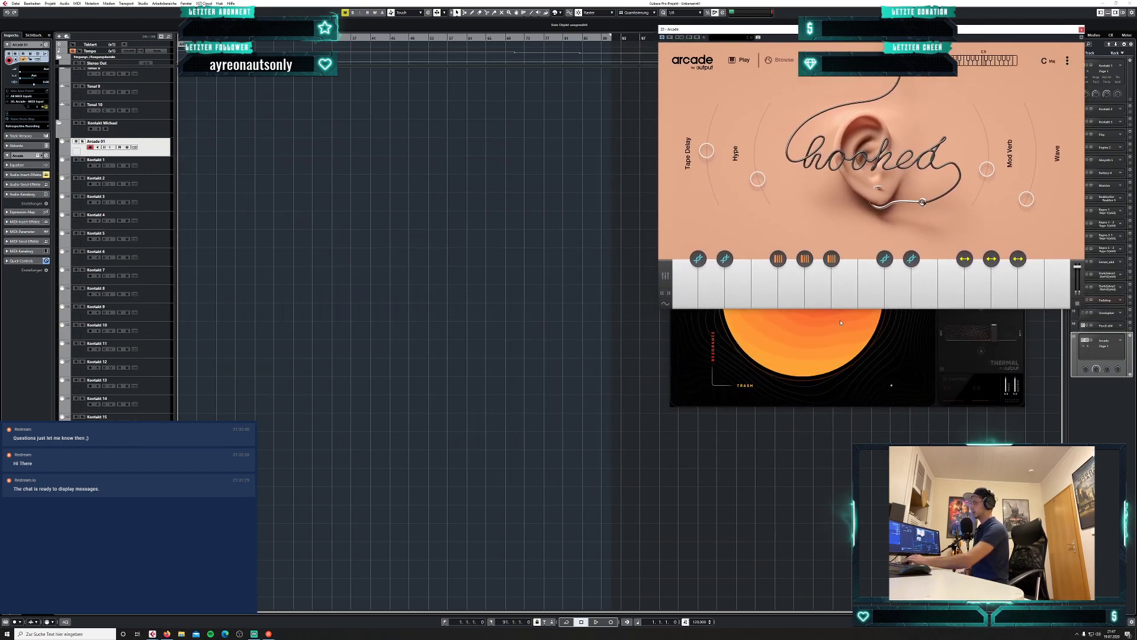
Record a short take on the Arcade 01 track, and delete it after toggling the tempo track.
key("KP_Multiply")
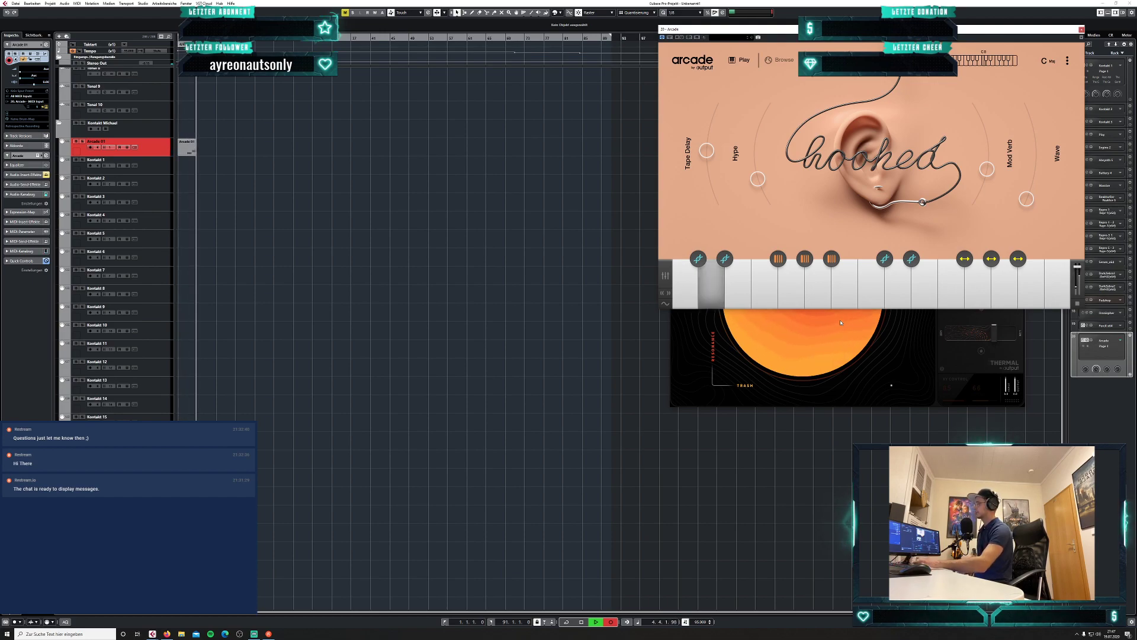
key("space")
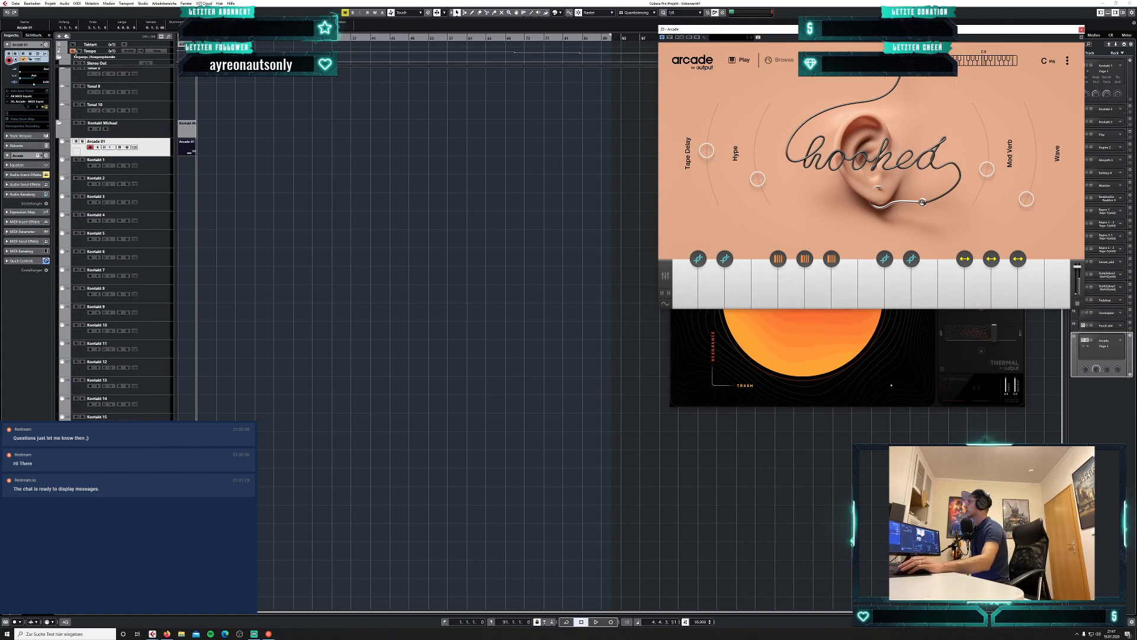
left_click(72, 51)
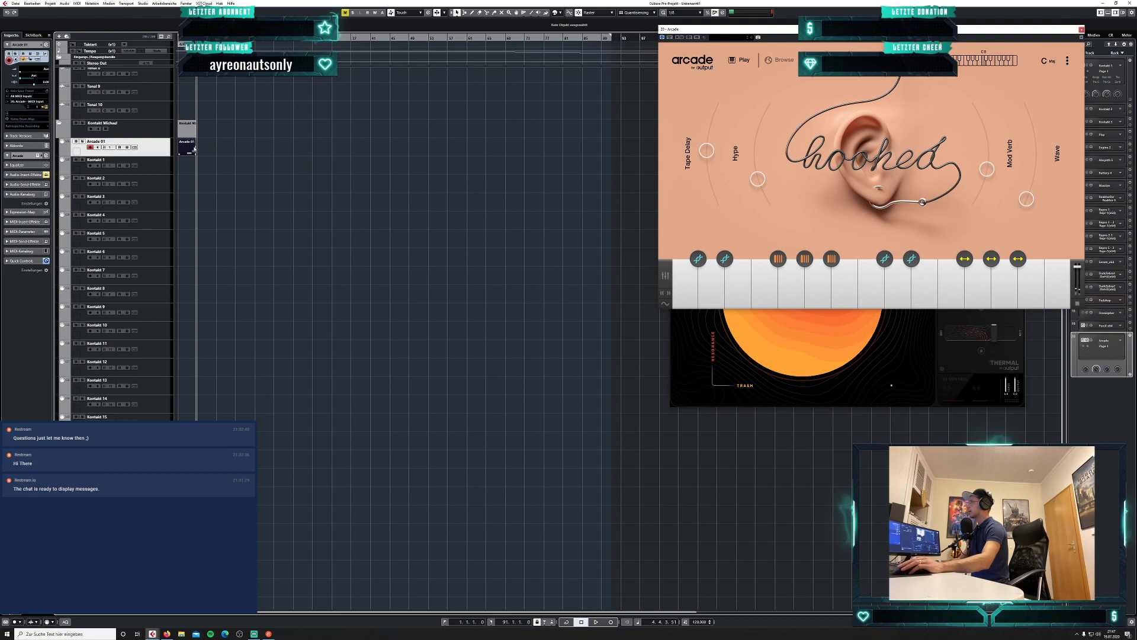
key("Delete")
key("KP_Multiply")
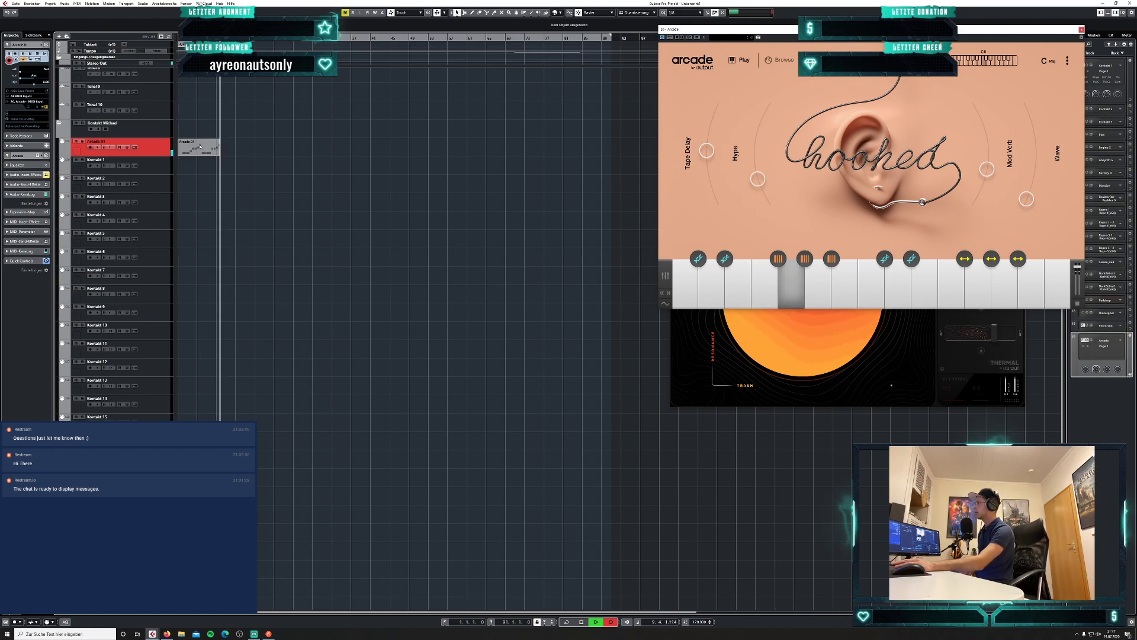
key("space")
key("Delete")
Return to the project start and record a new Hooked vocal take on the Arcade 01 track.
key("KP_Decimal")
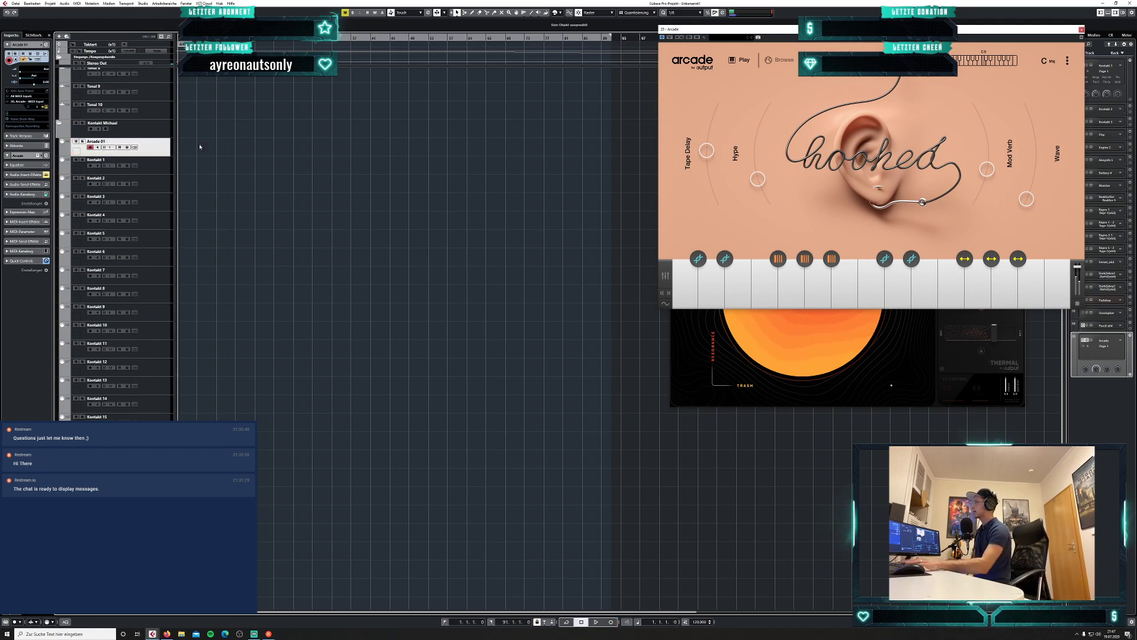
key("KP_Multiply")
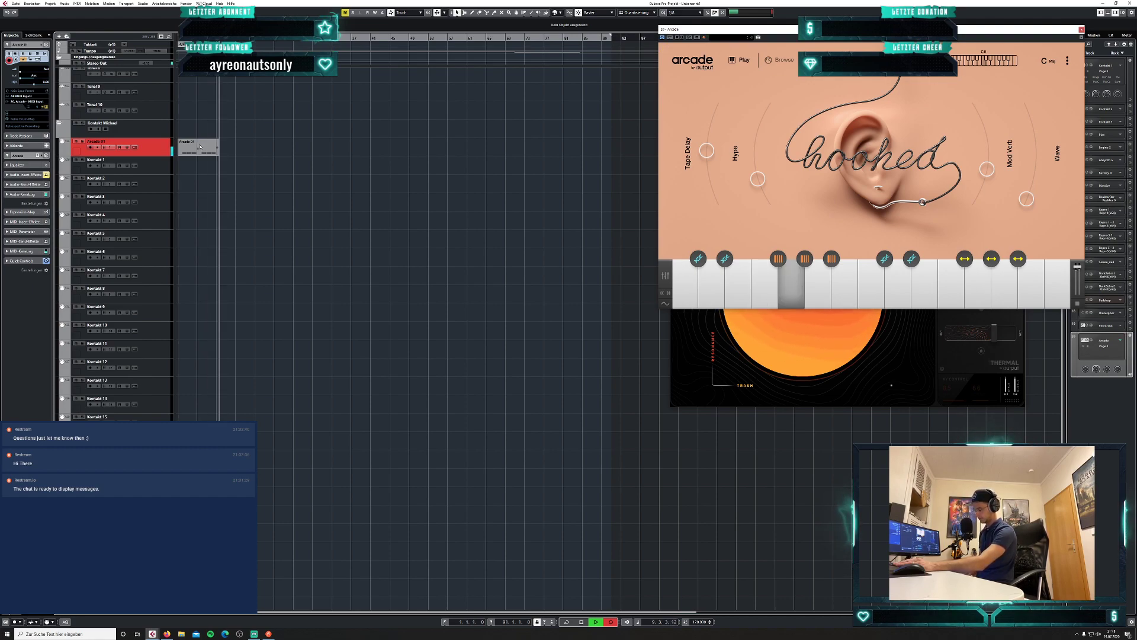
key("space")
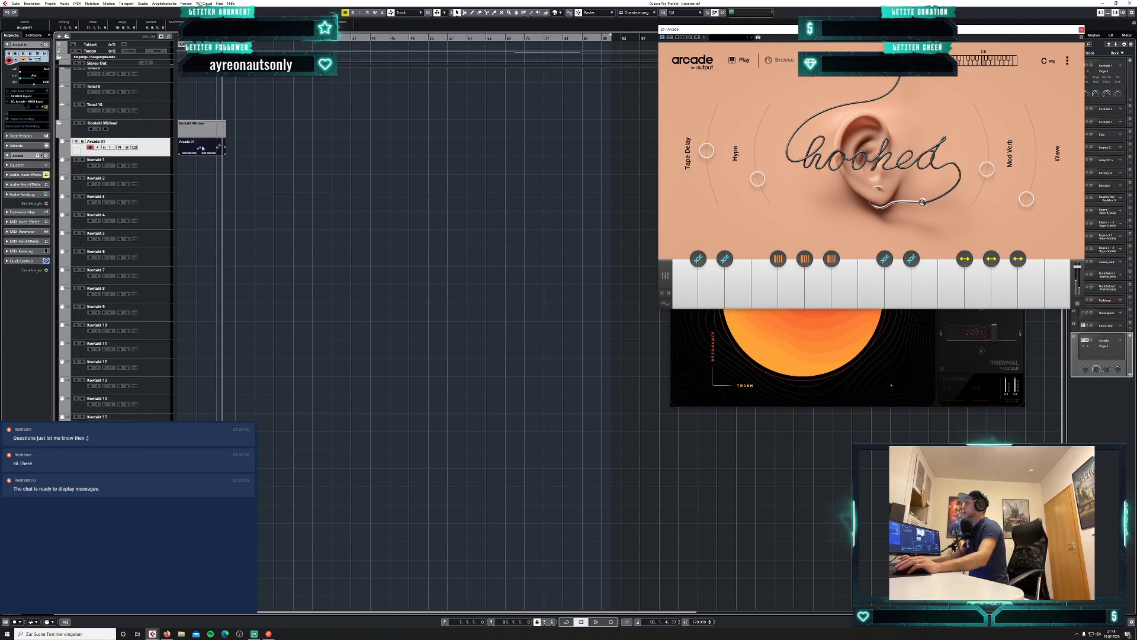
Set the grid type to Takt and shift the notes of the Arcade 01 take one bar earlier in the key editor.
left_click(638, 12)
left_click(639, 21)
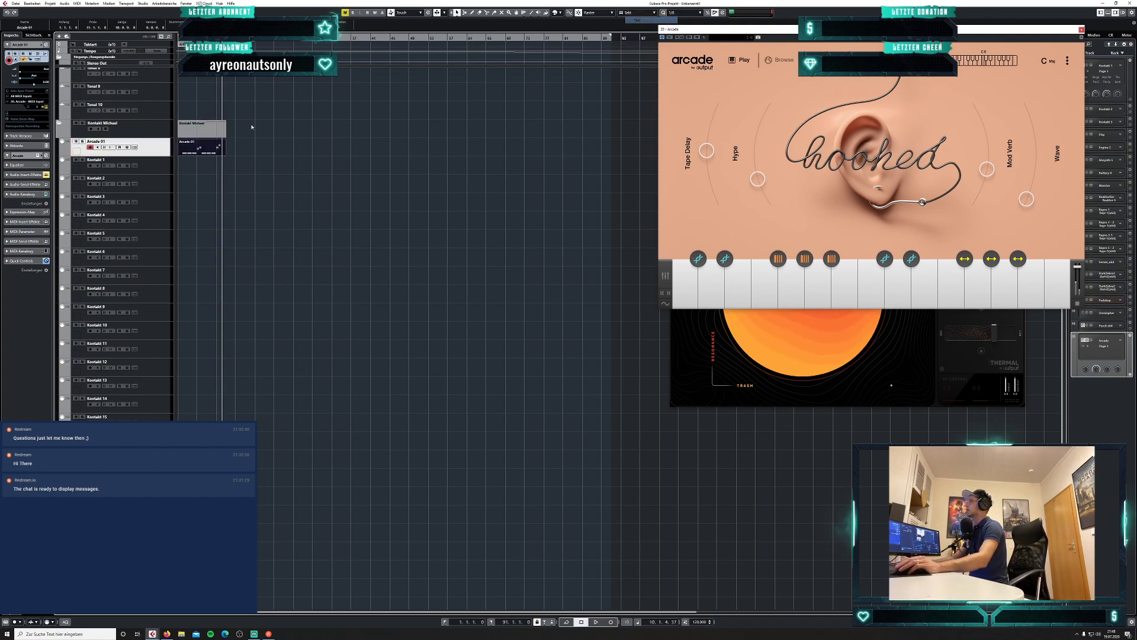
double_click(214, 148)
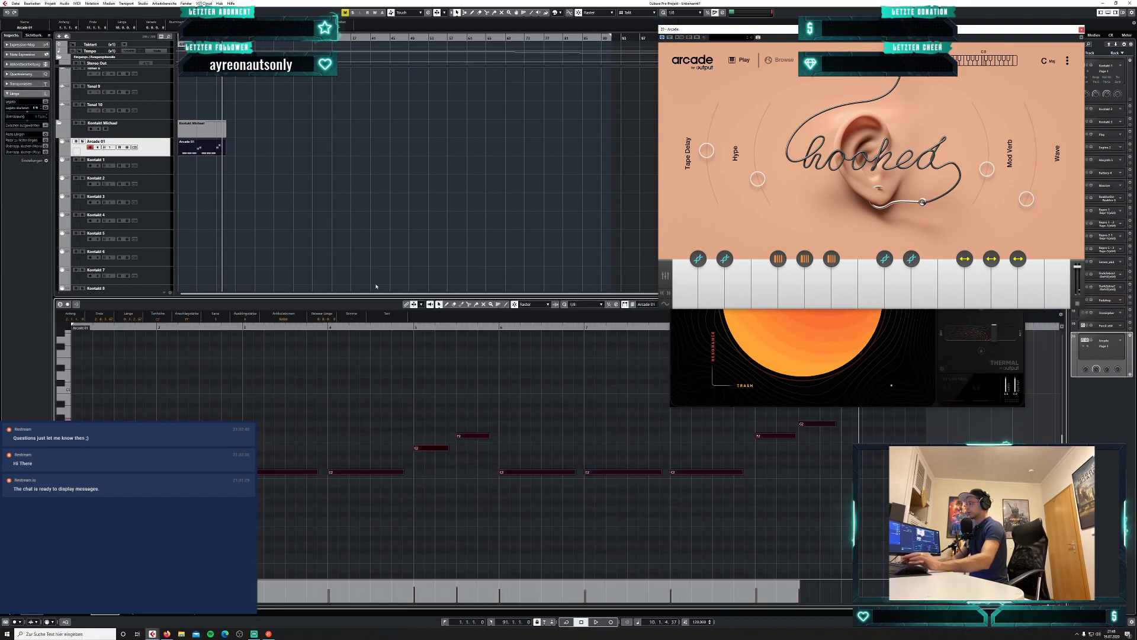
key("ctrl+Left")
key("ctrl+Left")
key("ctrl+Left")
key("ctrl+Left")
key("ctrl+Left")
key("ctrl+Left")
key("ctrl+Left")
key("ctrl+Left")
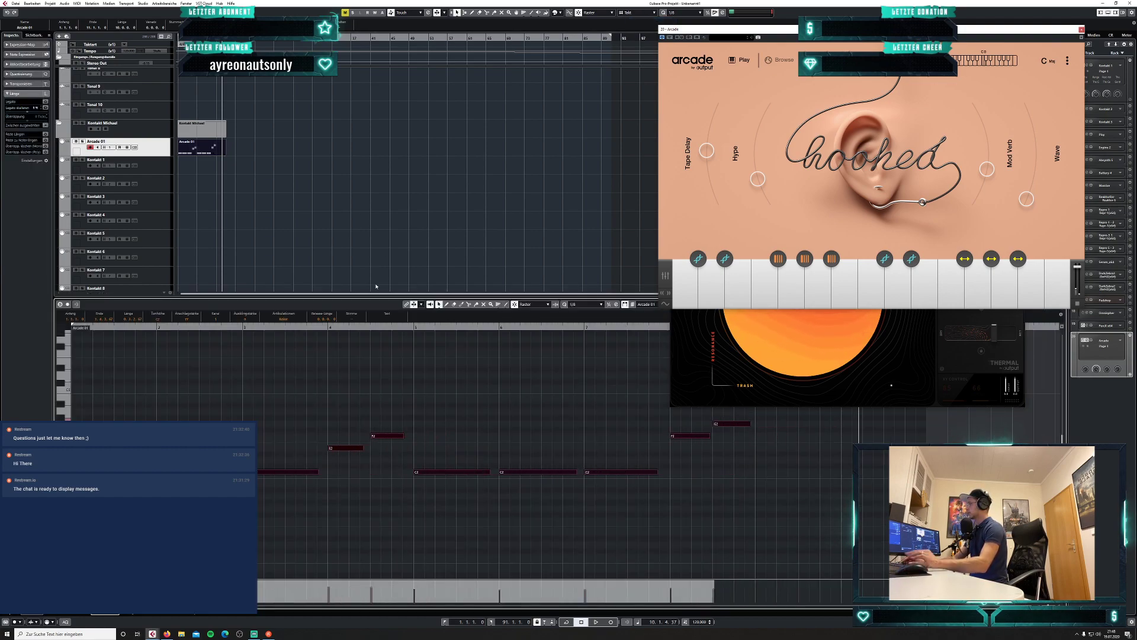
left_click(58, 613)
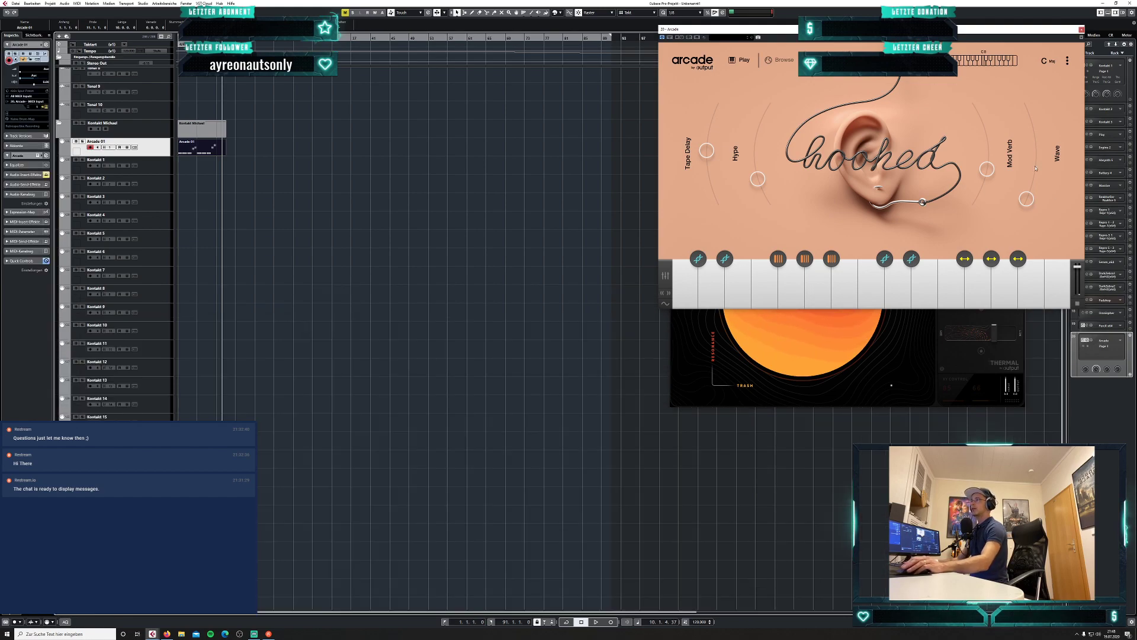
Set Arcade's Tape Delay, Hype and Mod Verb sliders to minimum, and place its window below the recorded clip.
left_click_drag(986, 33, 666, 86)
left_click_drag(669, 224, 657, 255)
left_click_drag(439, 234, 448, 255)
left_click_drag(389, 209, 398, 254)
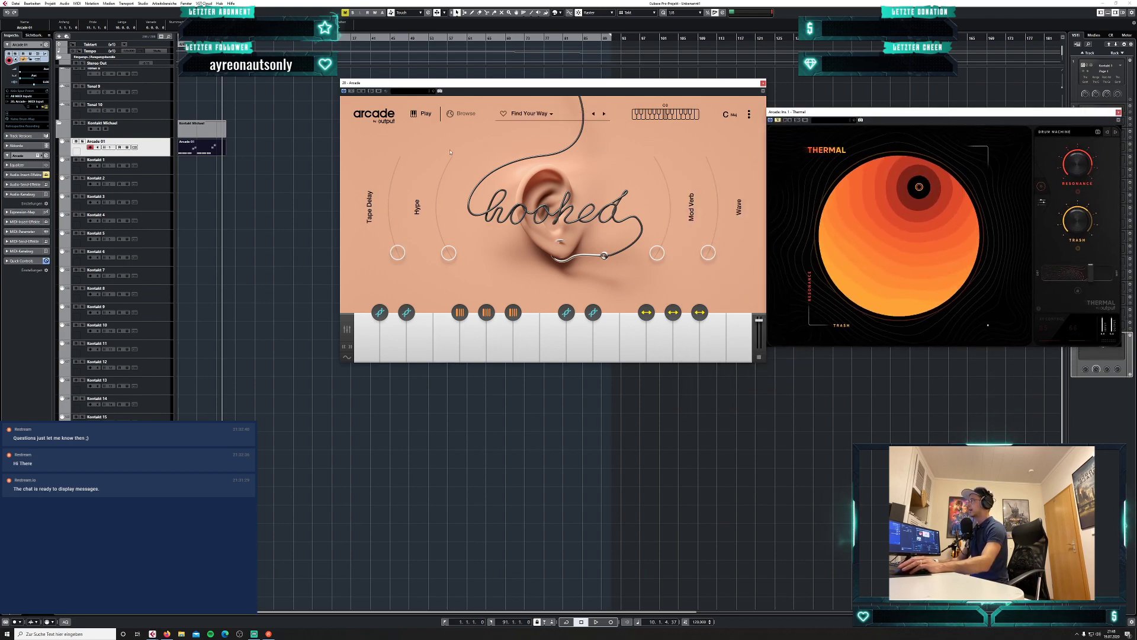
left_click_drag(524, 86, 447, 254)
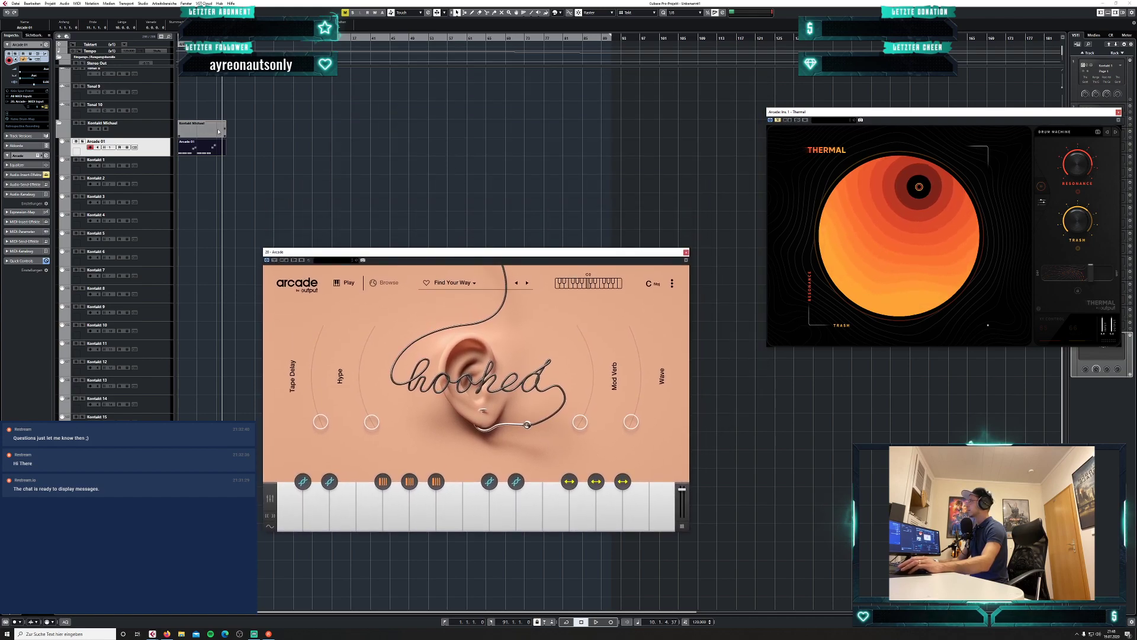
Trim the Arcade 01 clip to eight bars and duplicate it twice in succession.
left_click_drag(226, 154, 215, 146)
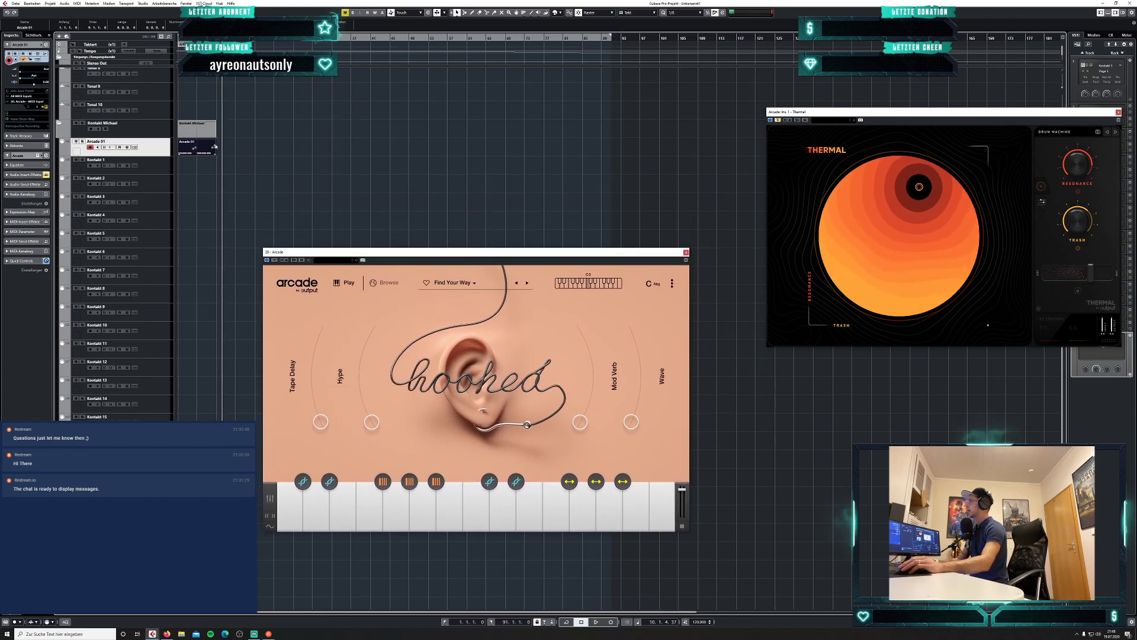
key("ctrl+d")
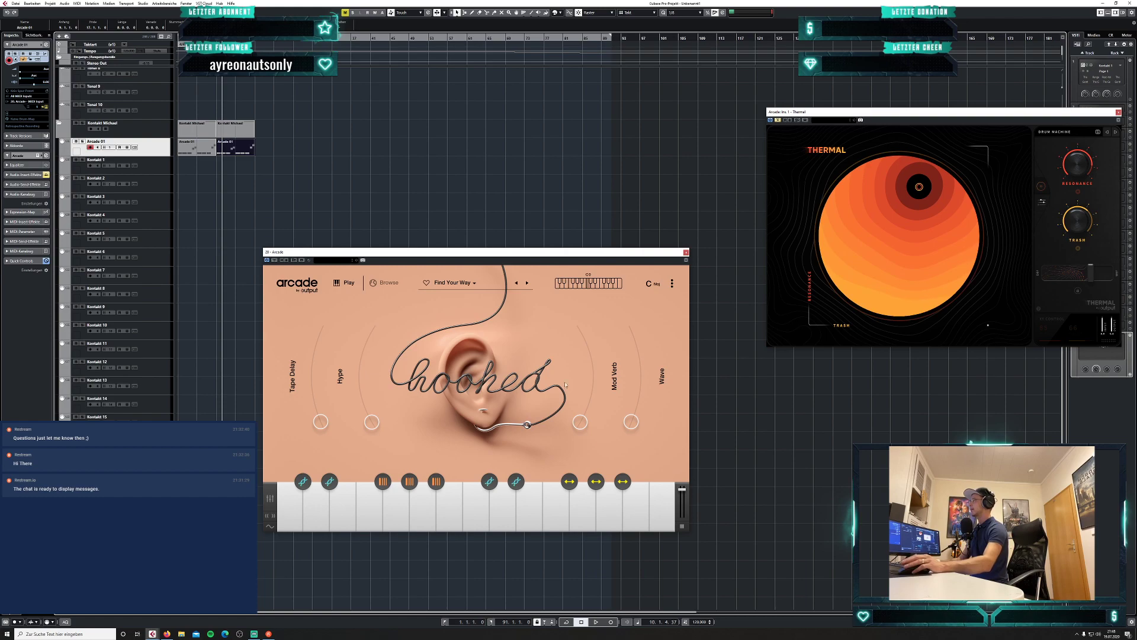
key("ctrl+d")
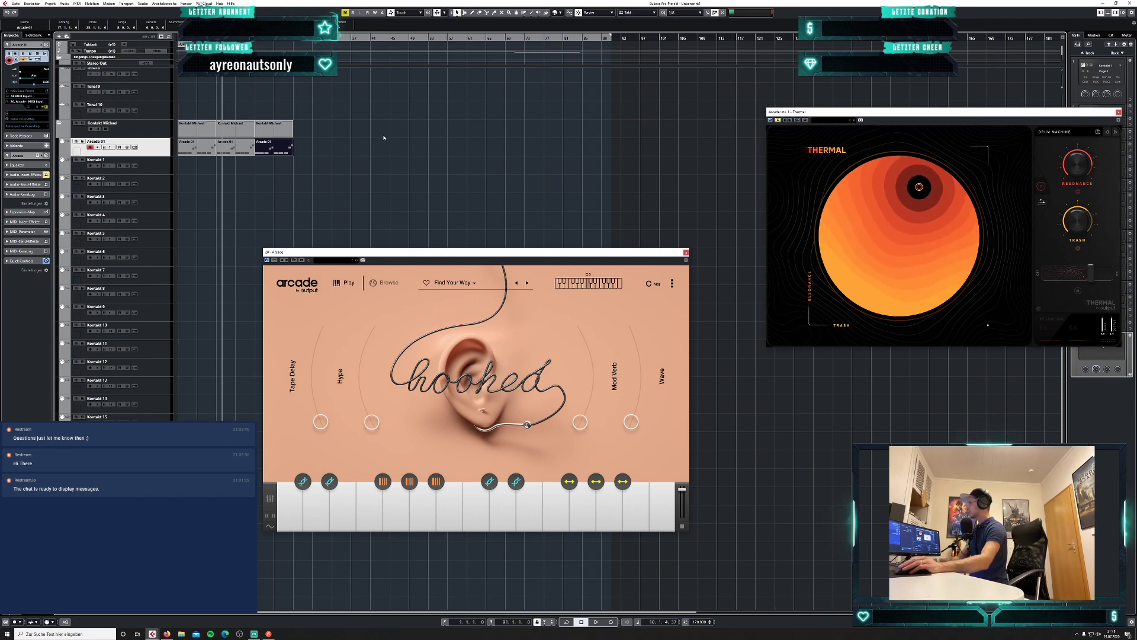
left_click(386, 137)
Play the arrangement from its start and raise Arcade's Mod Verb slider slightly.
key("Home")
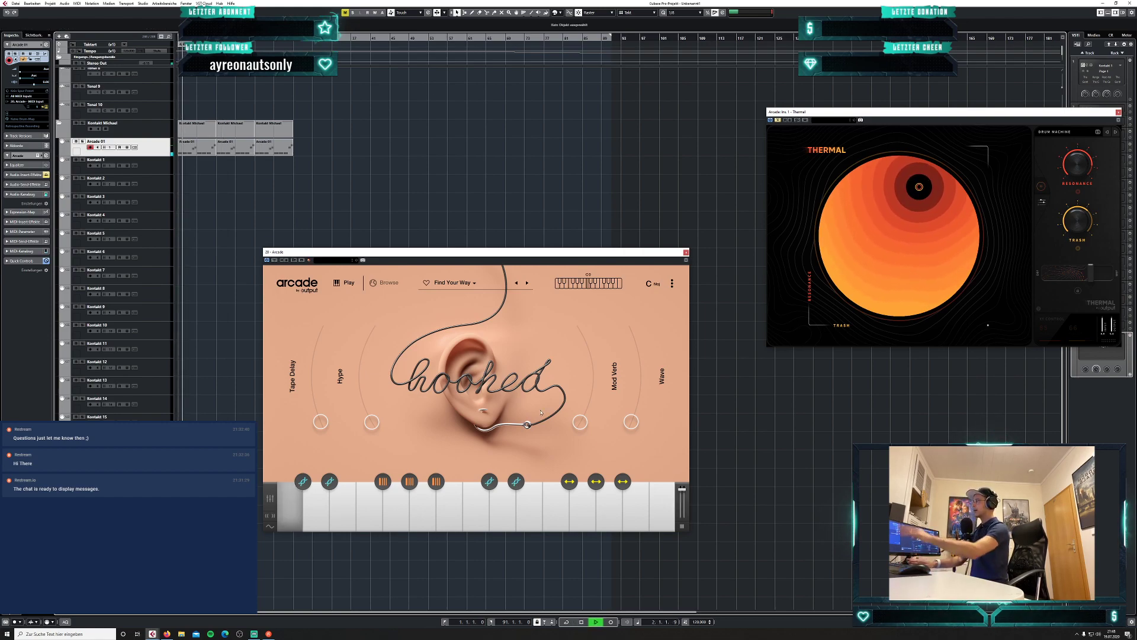
left_click_drag(582, 431, 594, 408)
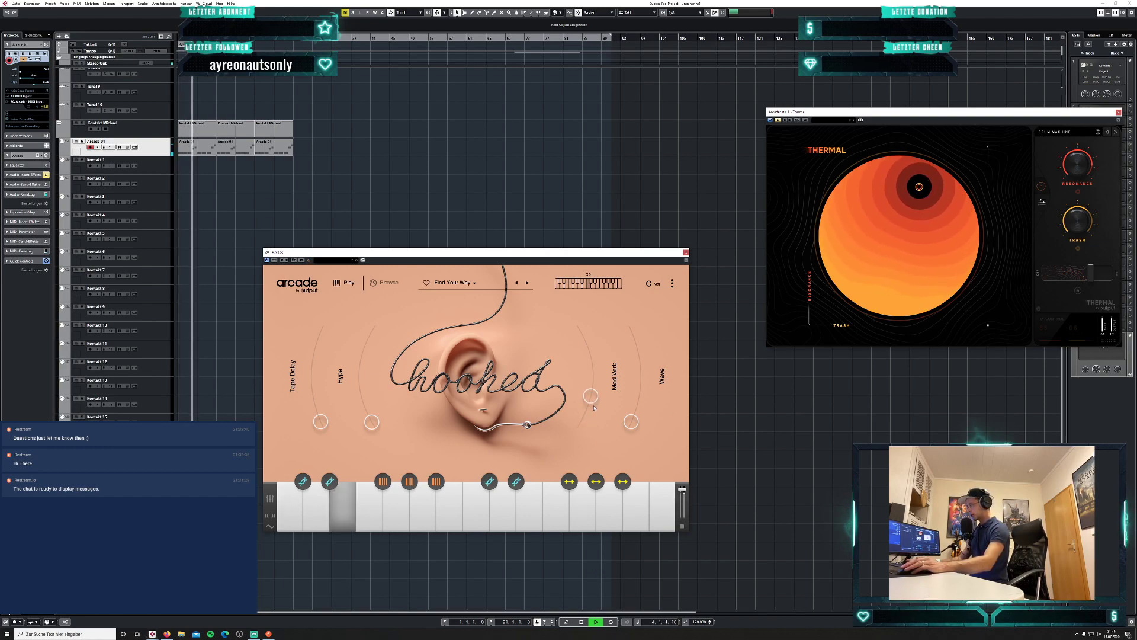
key("space")
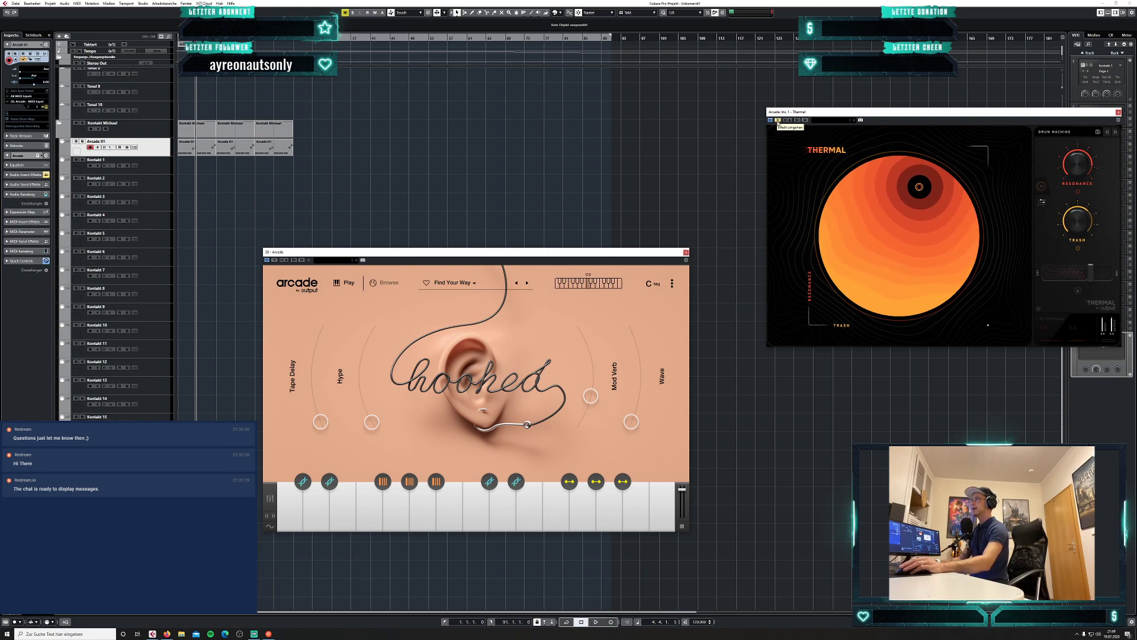
Move the Thermal window closer to Arcade and play back the looped vocal part.
left_click(216, 37)
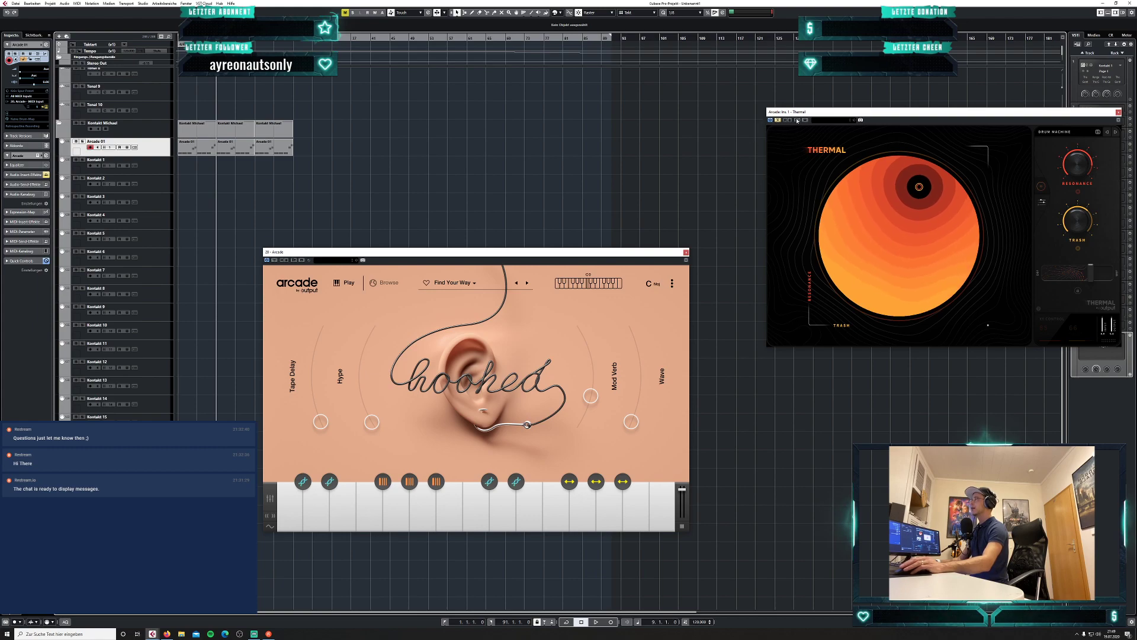
left_click_drag(830, 114, 756, 113)
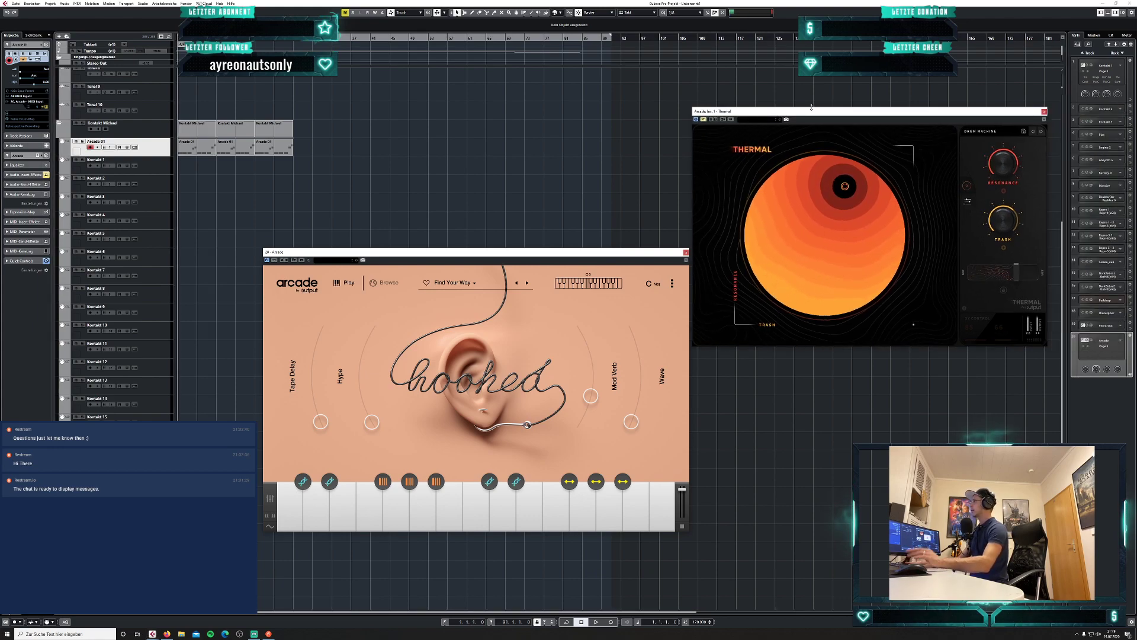
key("space")
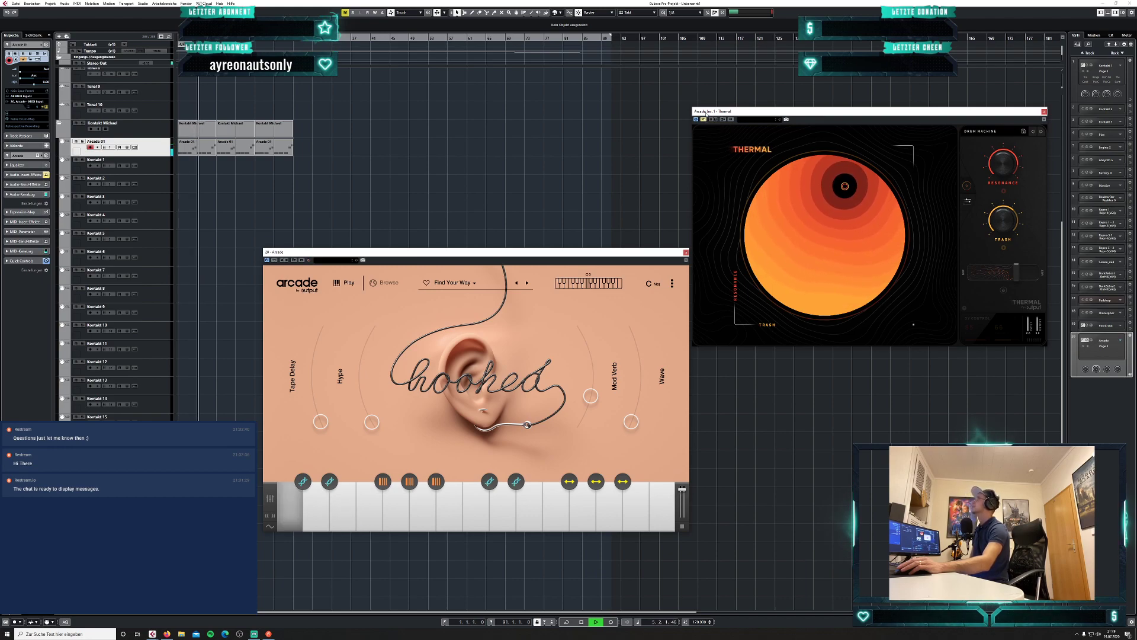
key("alt+Tab")
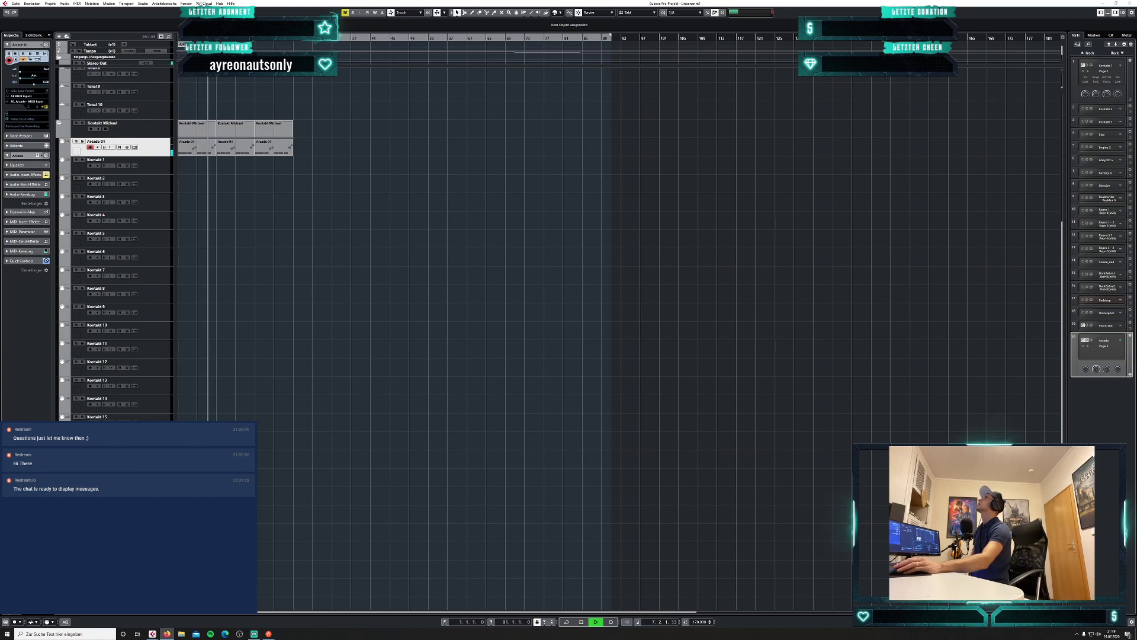
key("alt+Tab")
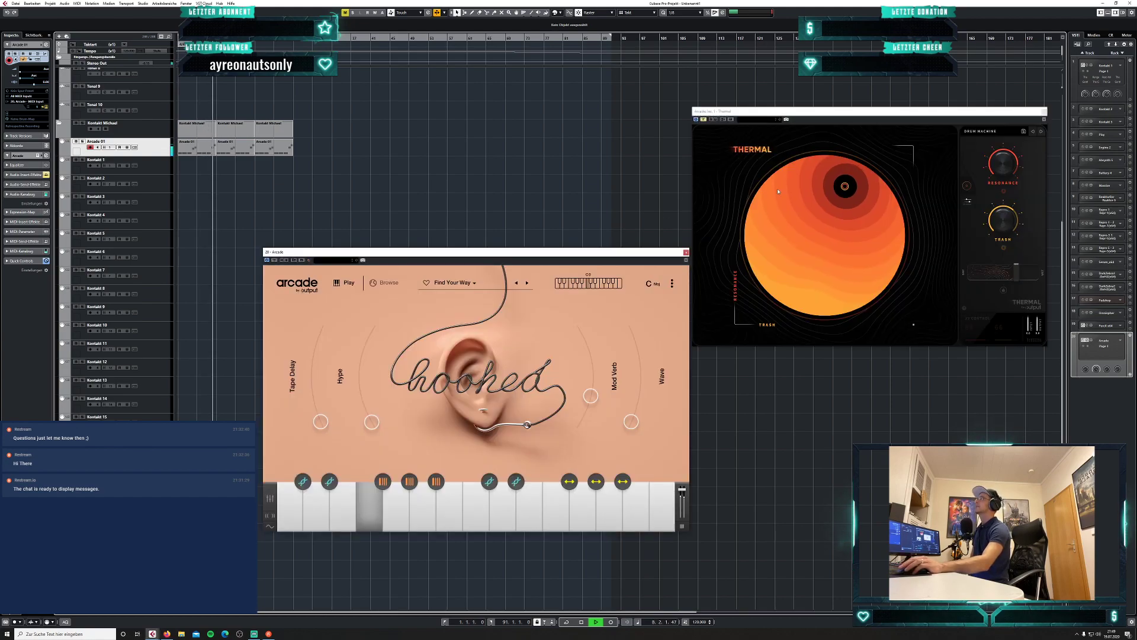
Reactivate the bypassed Thermal effect and move its XY point close to the centre of the sphere.
left_click(703, 120)
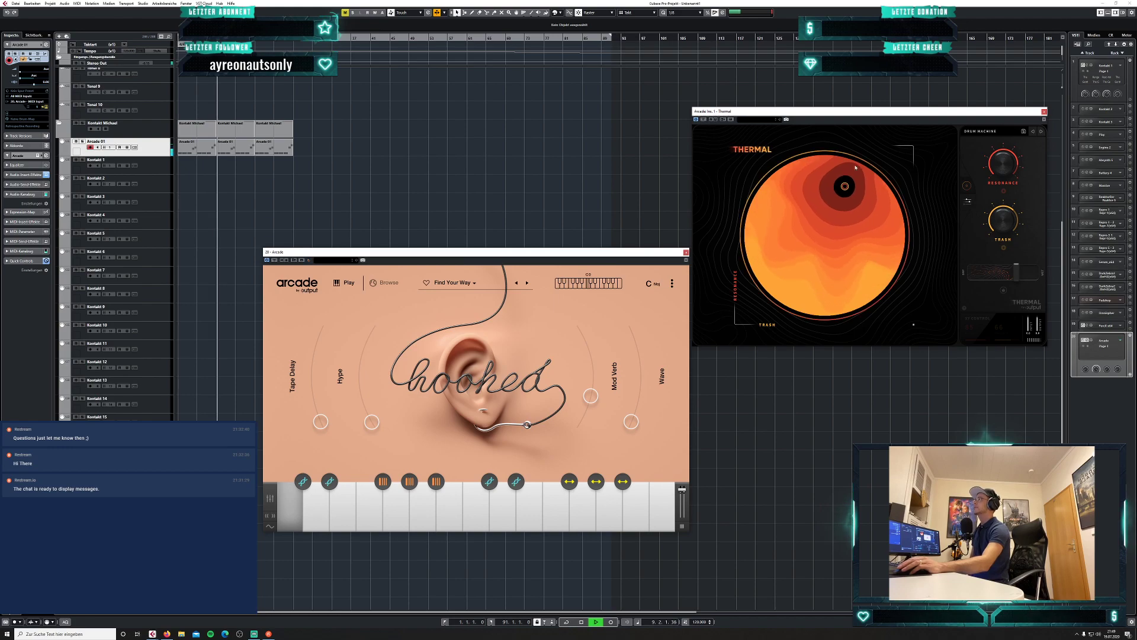
left_click_drag(846, 187, 823, 241)
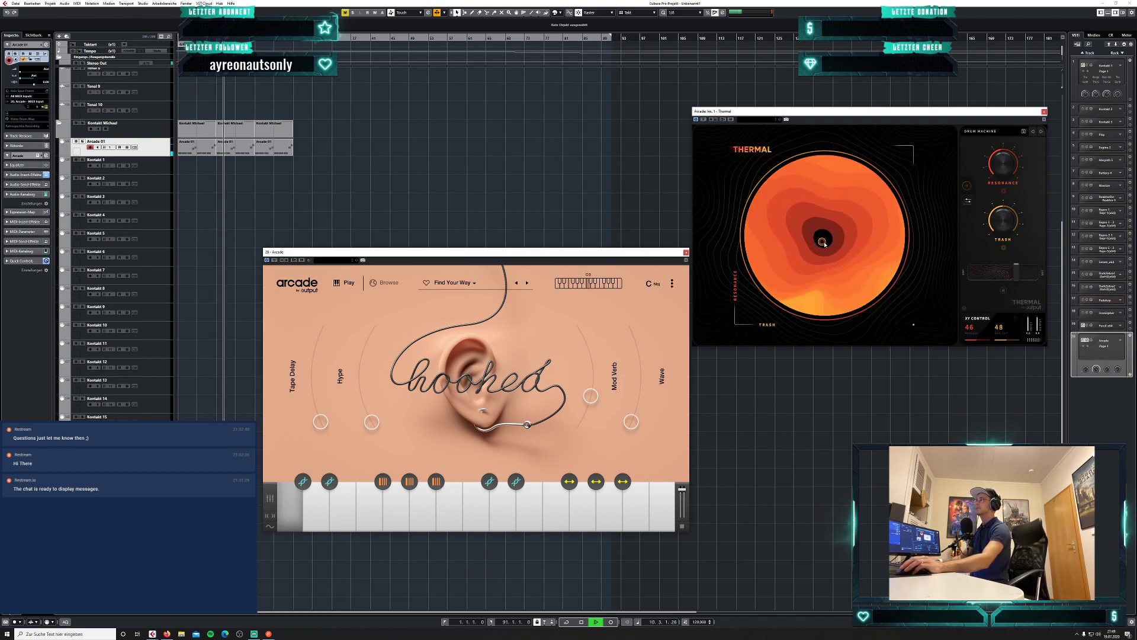
Load Thermal's Modern Bite preset from the Vocals category and shift the Arcade window away from Thermal.
left_click(992, 134)
left_click(740, 219)
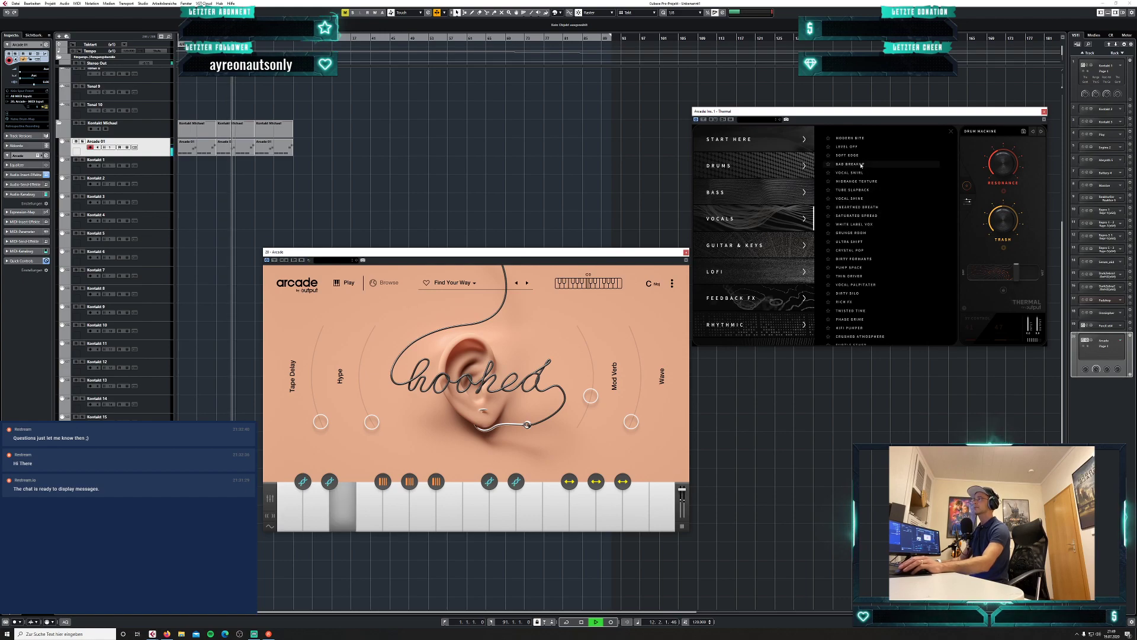
left_click(860, 138)
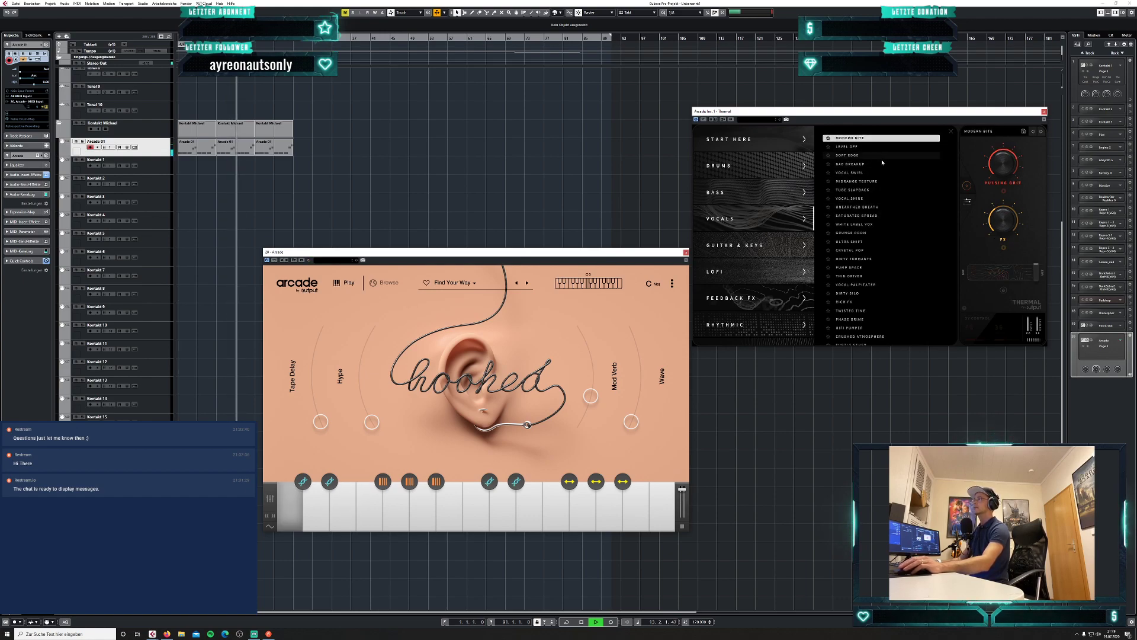
left_click_drag(645, 255, 579, 237)
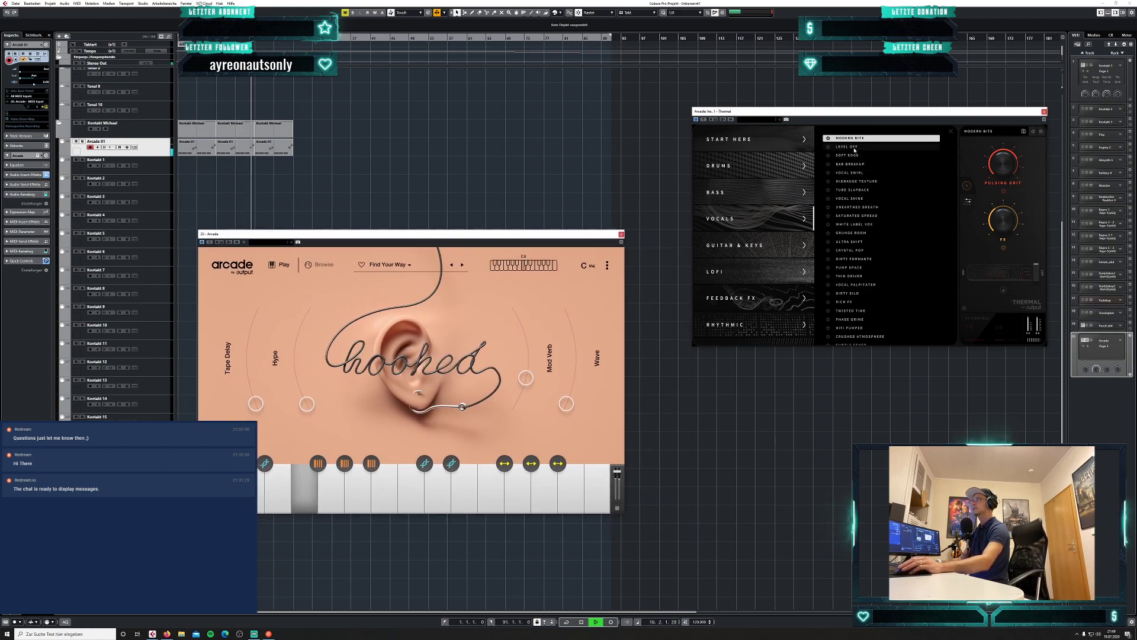
Audition Thermal's Level Off and Soft Edge vocal presets on the looped part and stop playback.
left_click(855, 147)
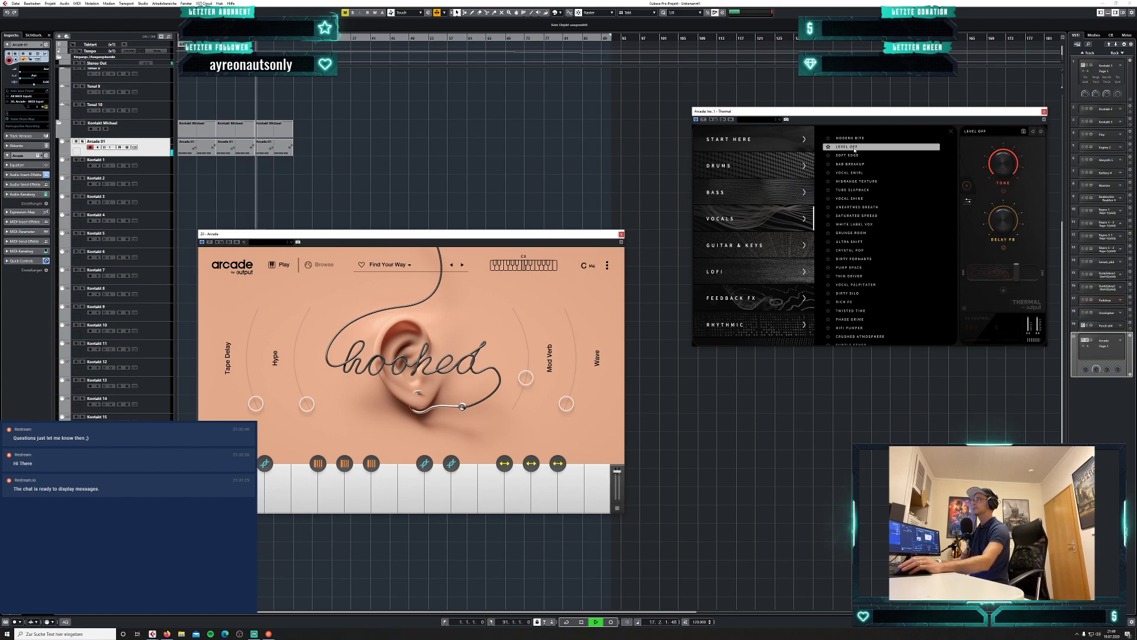
left_click(857, 156)
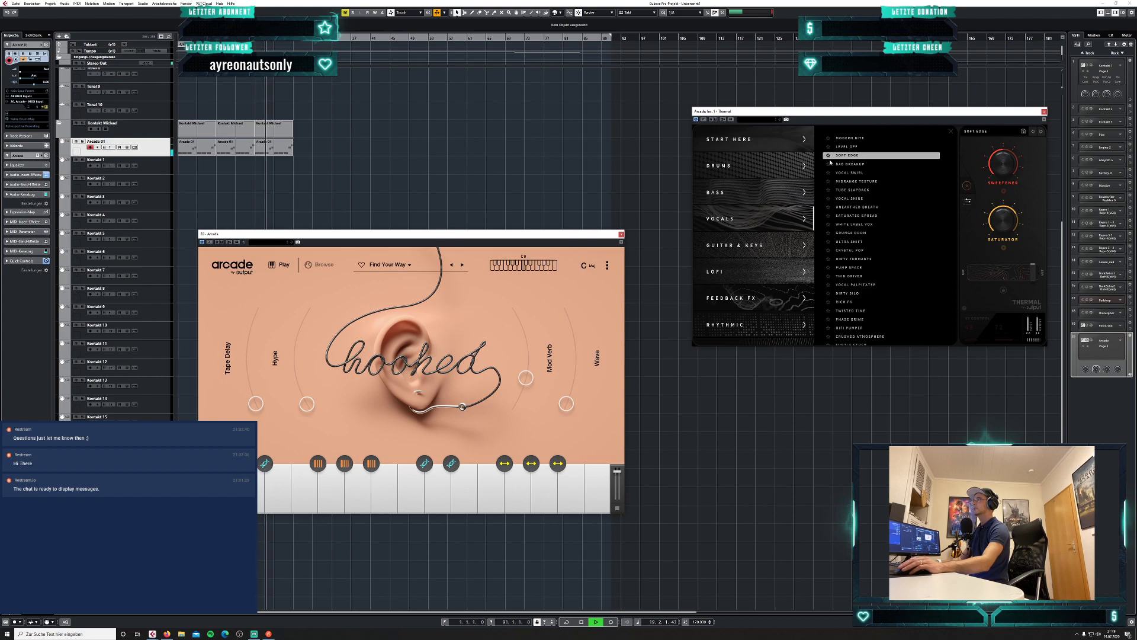
key("space")
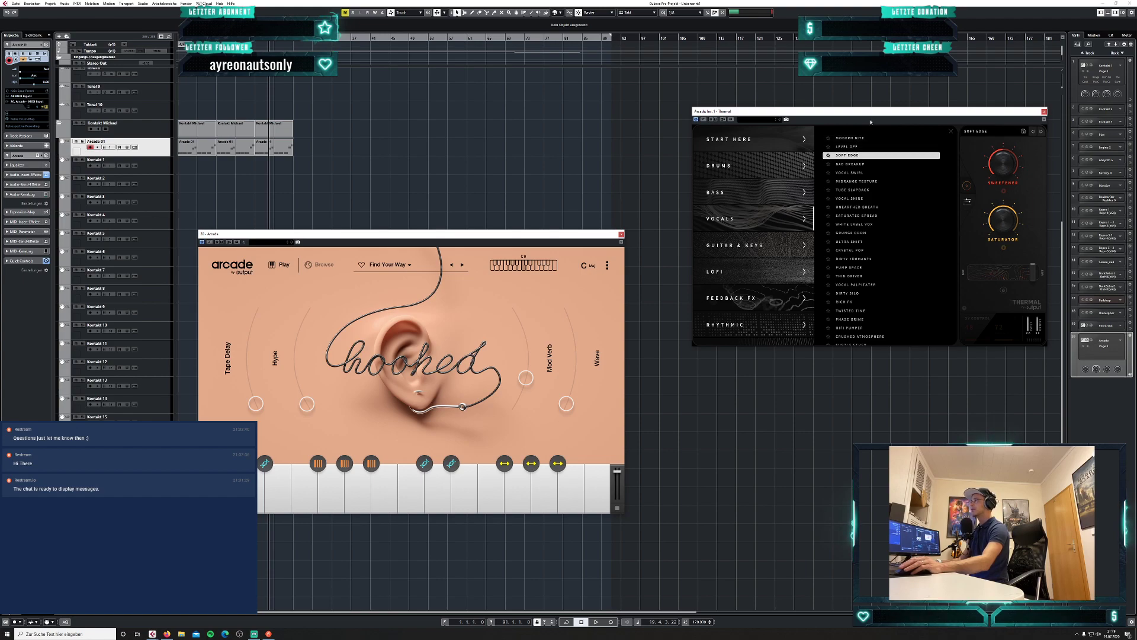
Move the Thermal window nearer and look through its preset categories, including Drums, Rhythmic, Favorites and User, ending on Vocals.
left_click_drag(861, 111, 706, 113)
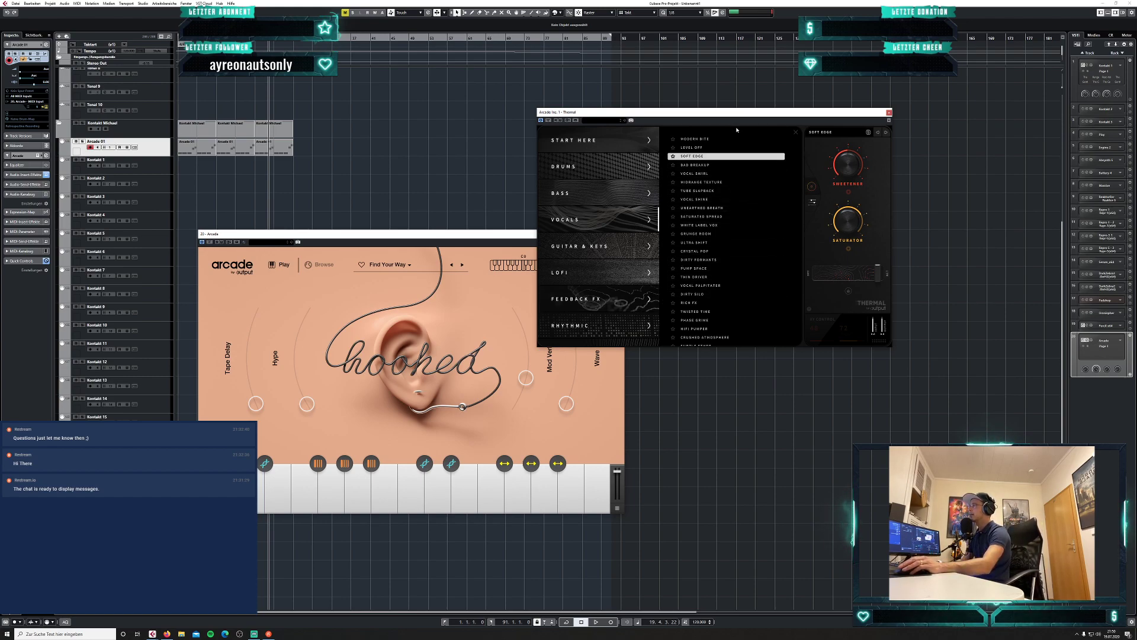
left_click(596, 147)
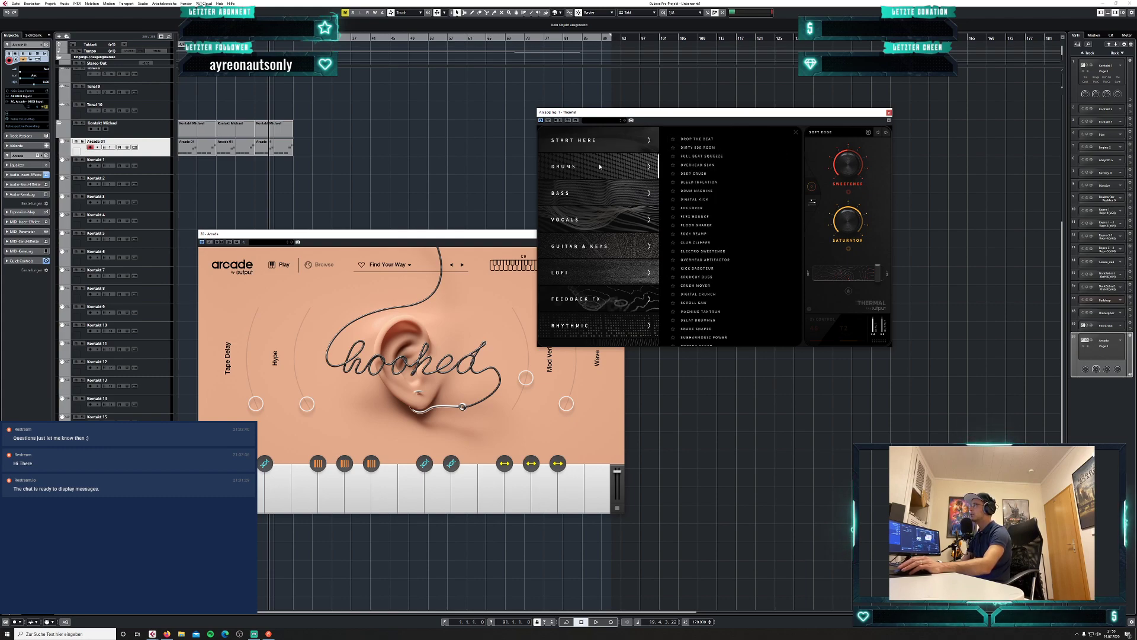
left_click(601, 191)
left_click(605, 217)
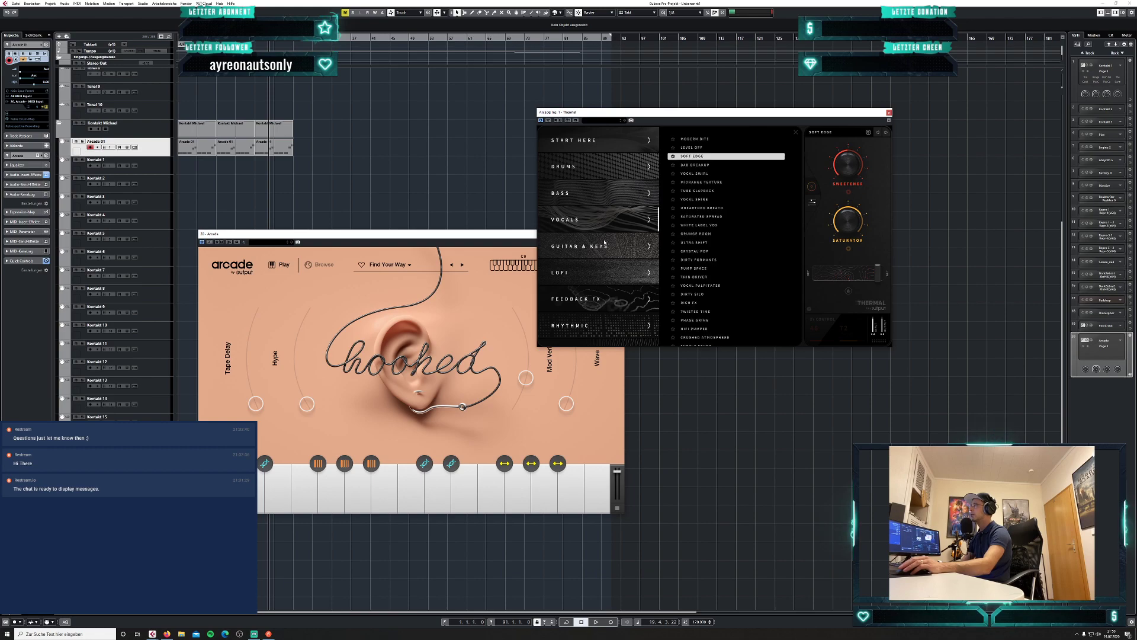
left_click(604, 252)
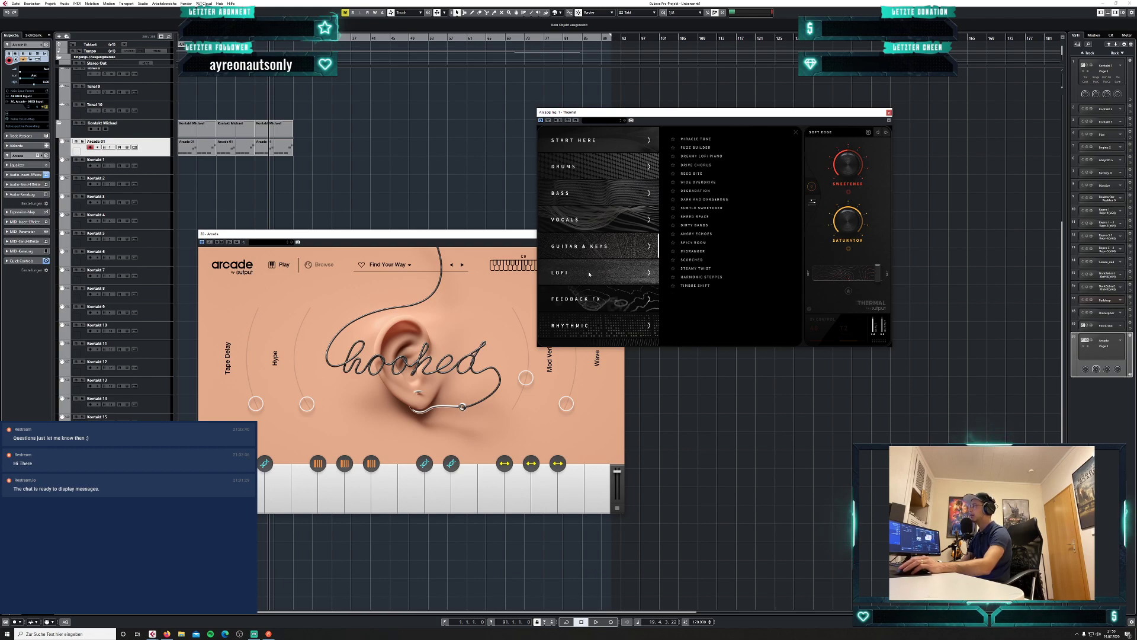
left_click(590, 276)
left_click(599, 302)
left_click(597, 325)
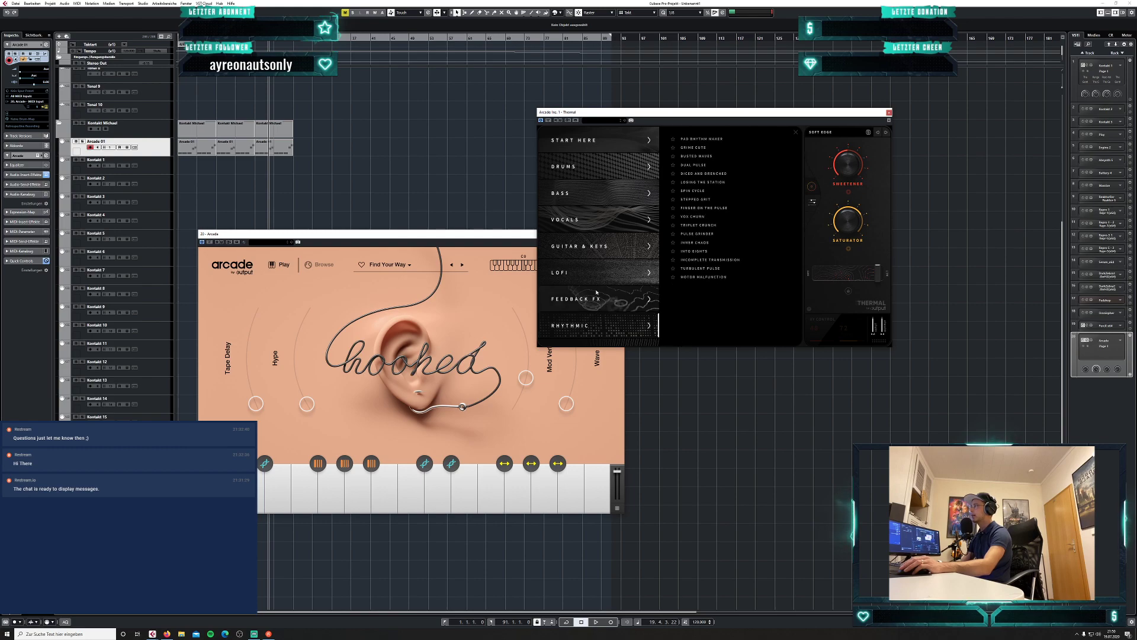
scroll(601, 305, "down", 3)
left_click(604, 308)
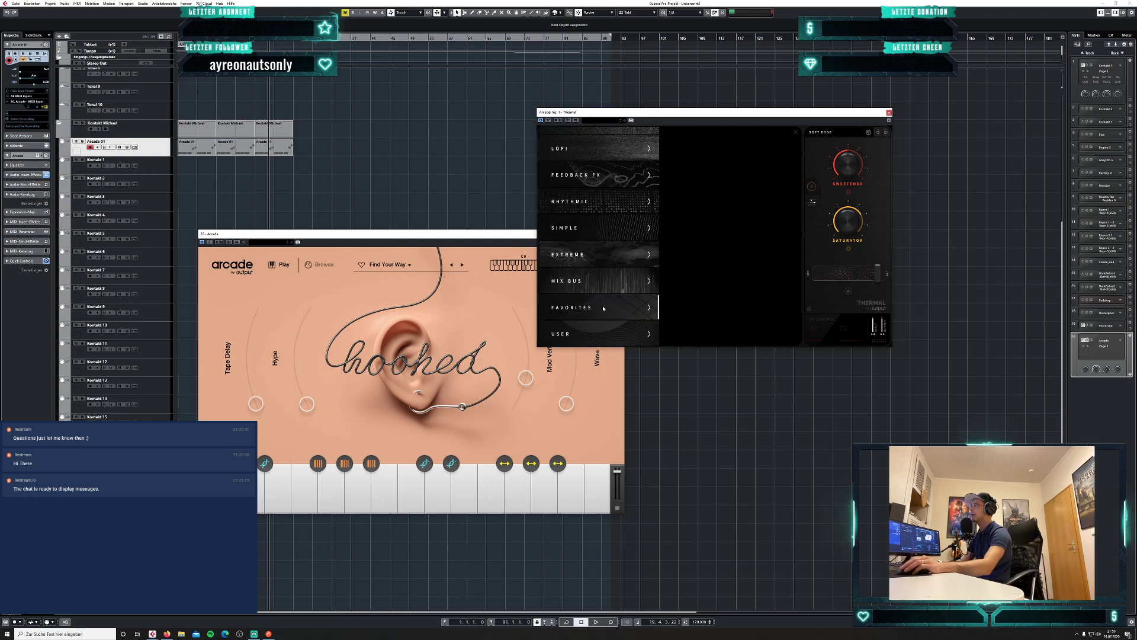
left_click(601, 337)
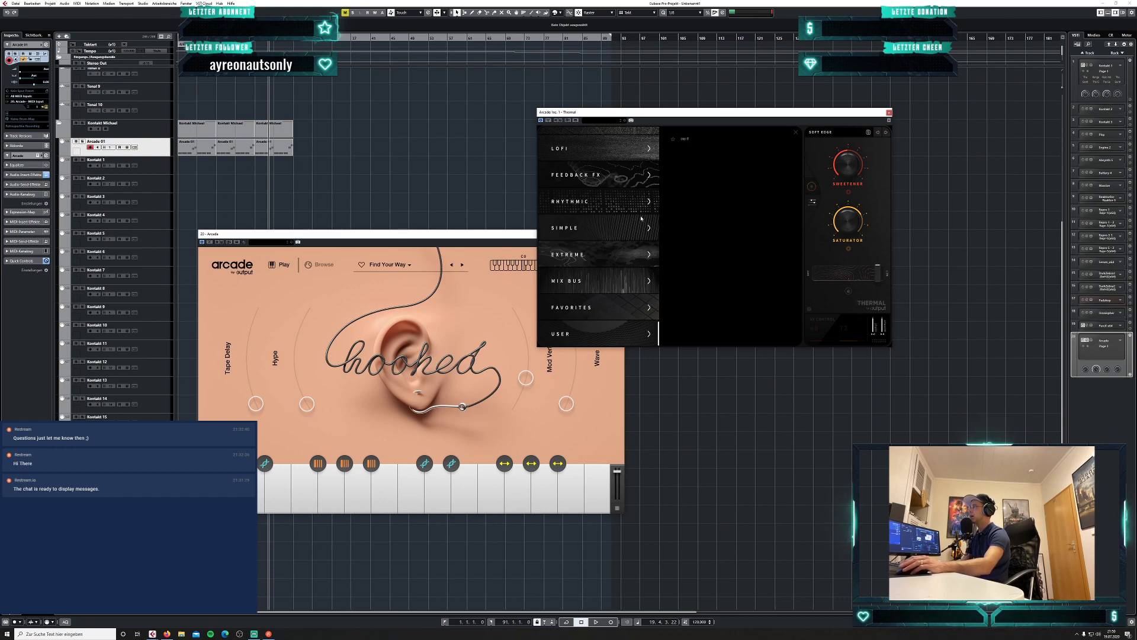
scroll(592, 237, "up", 3)
left_click(588, 220)
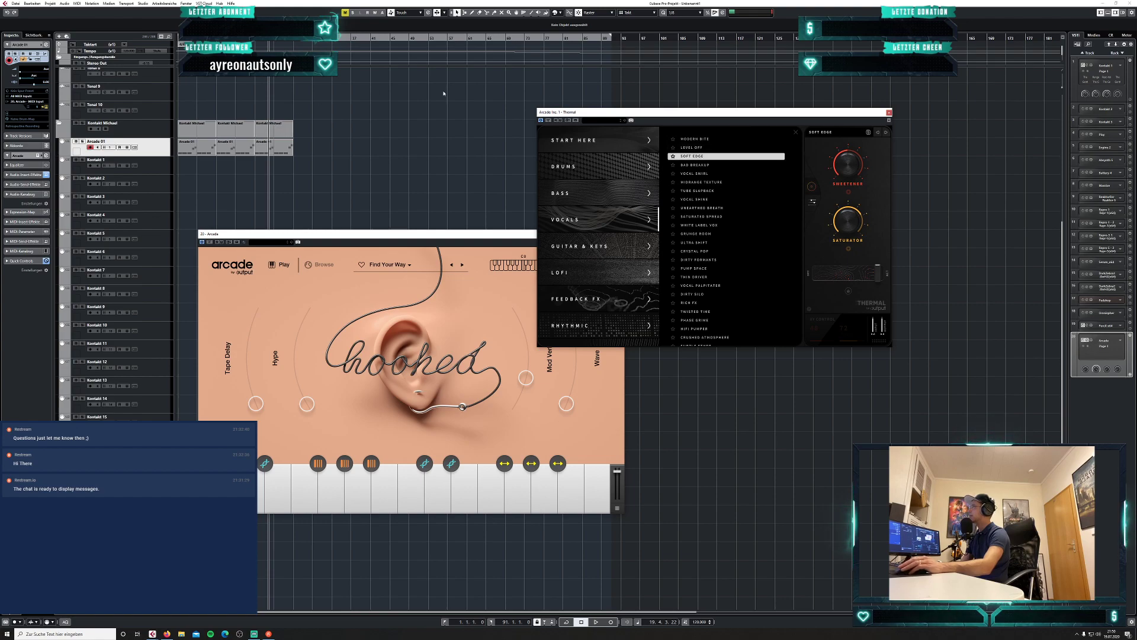
Play the vocal part from the project start, toggle Thermal's bypass to compare the Soft Edge preset, and stop playback.
left_click(374, 172)
key("Home")
key("space")
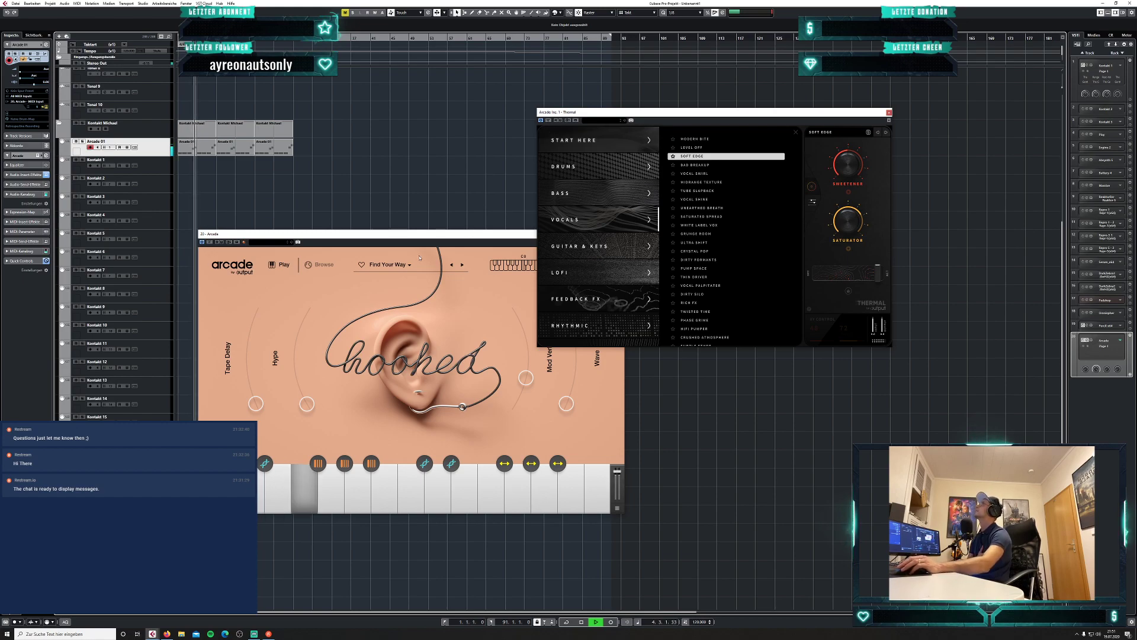
left_click(549, 120)
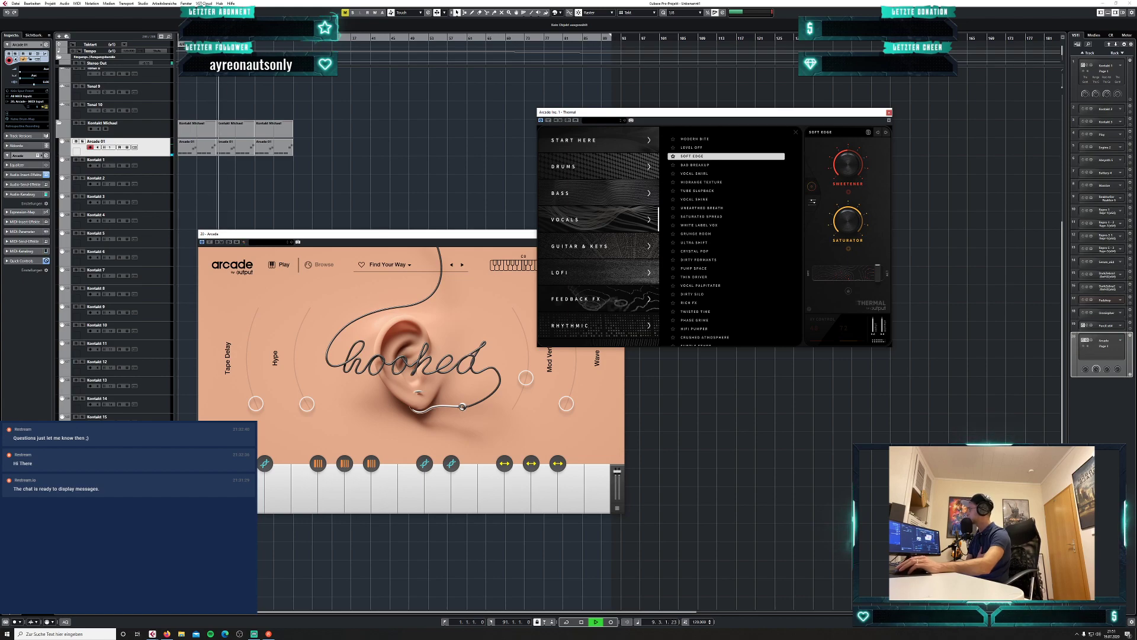
key("alt+Tab")
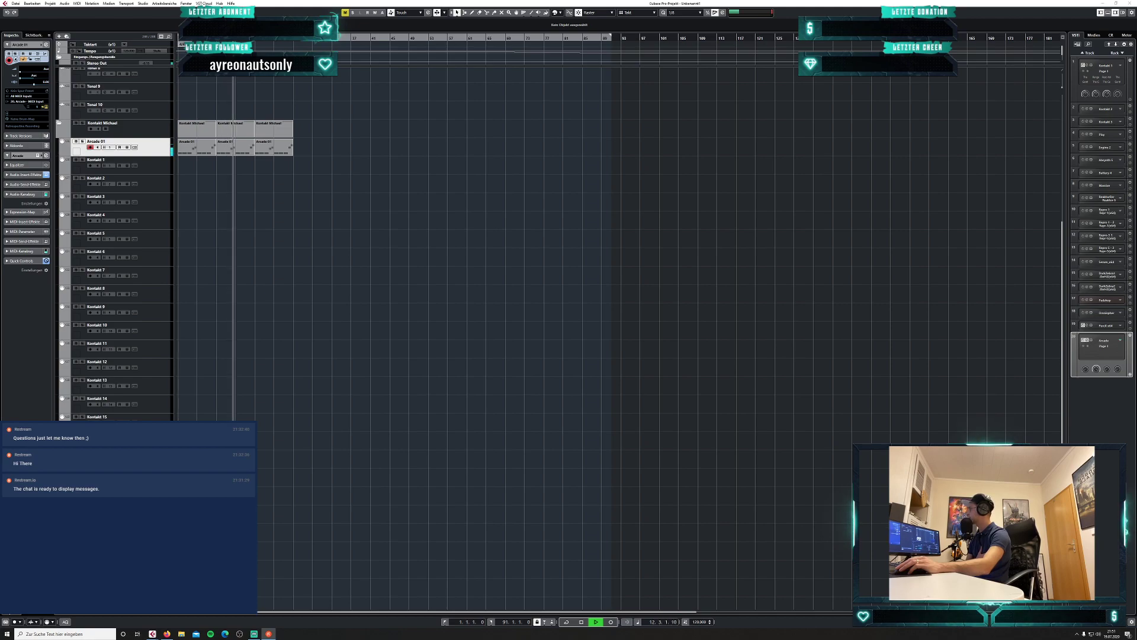
key("alt+Tab")
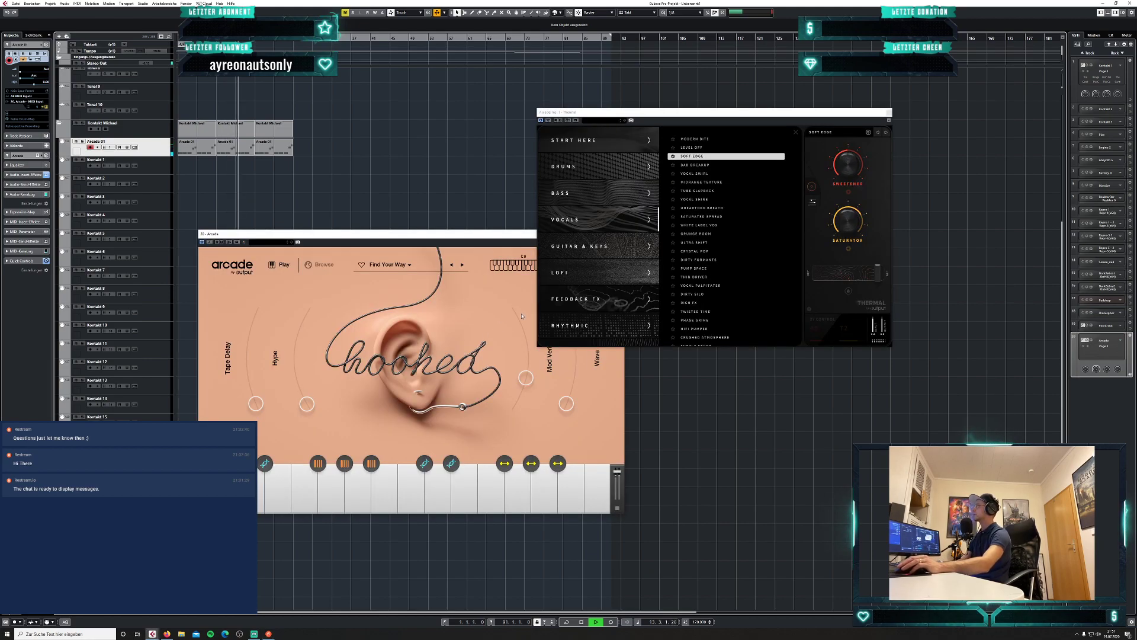
key("space")
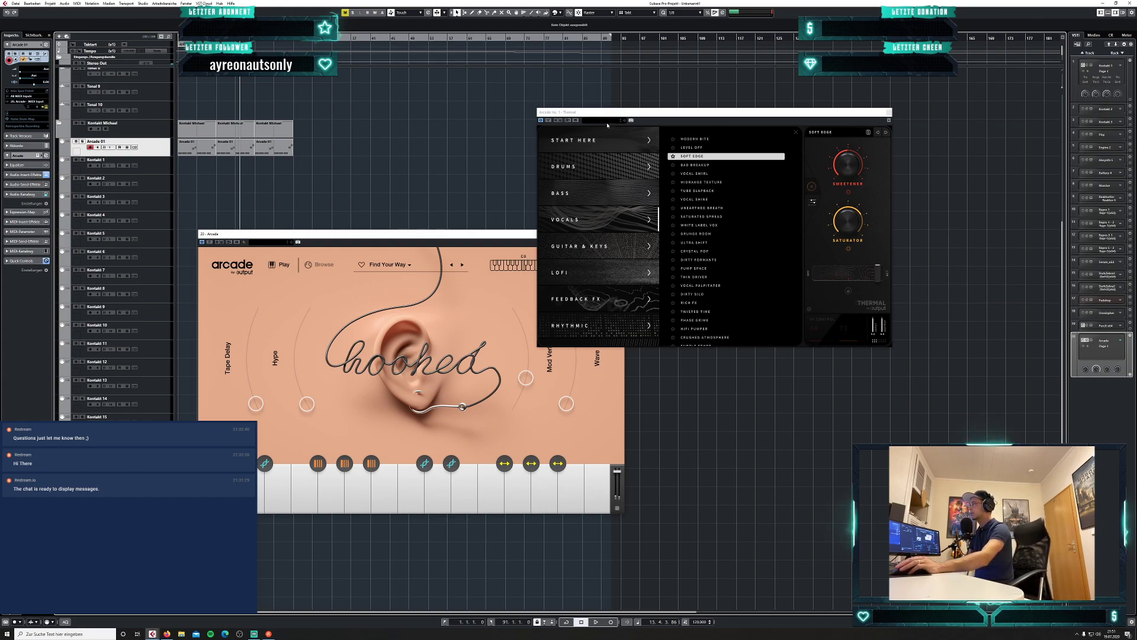
Set Arcade's Mod Verb slider to minimum and separate the Thermal and Arcade windows so they no longer overlap.
left_click_drag(525, 378, 514, 405)
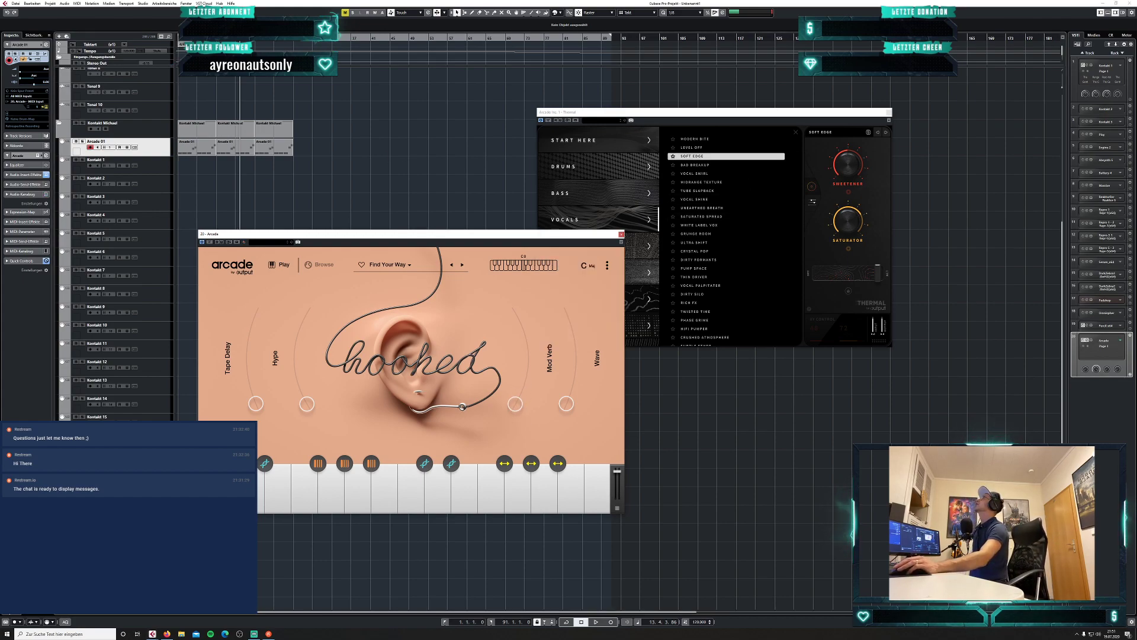
key("alt+Tab")
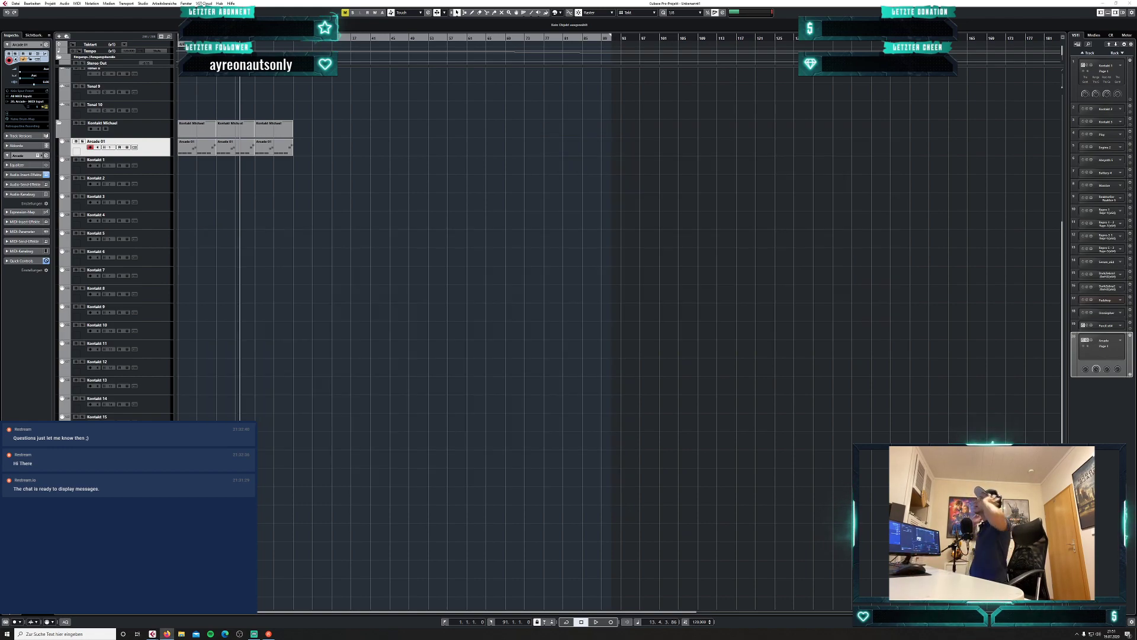
left_click(514, 308)
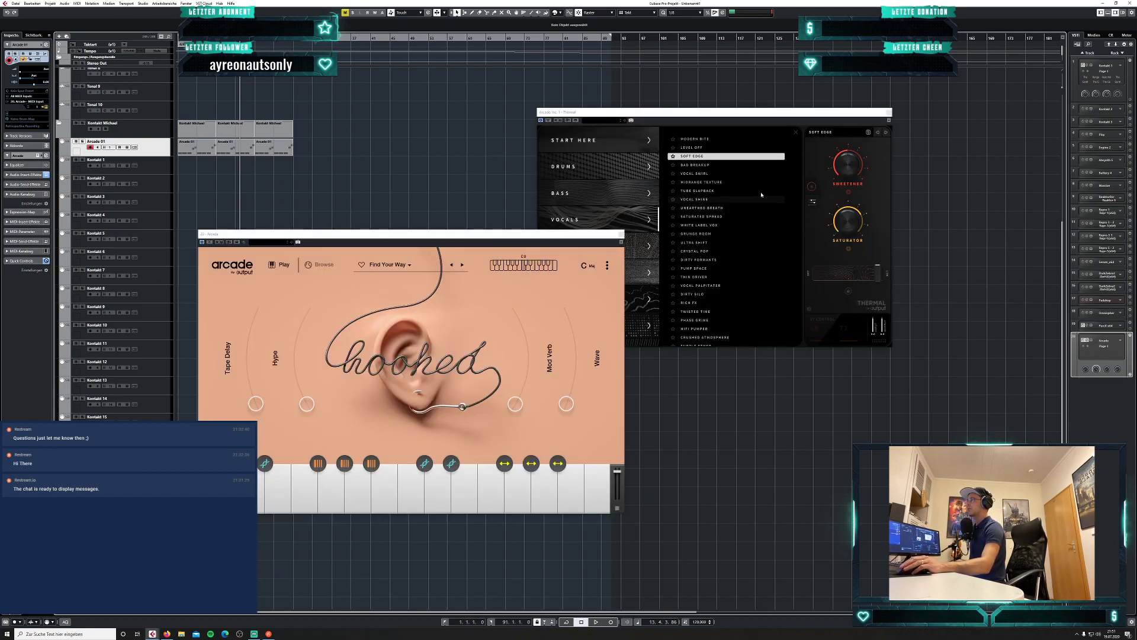
left_click_drag(794, 116, 870, 106)
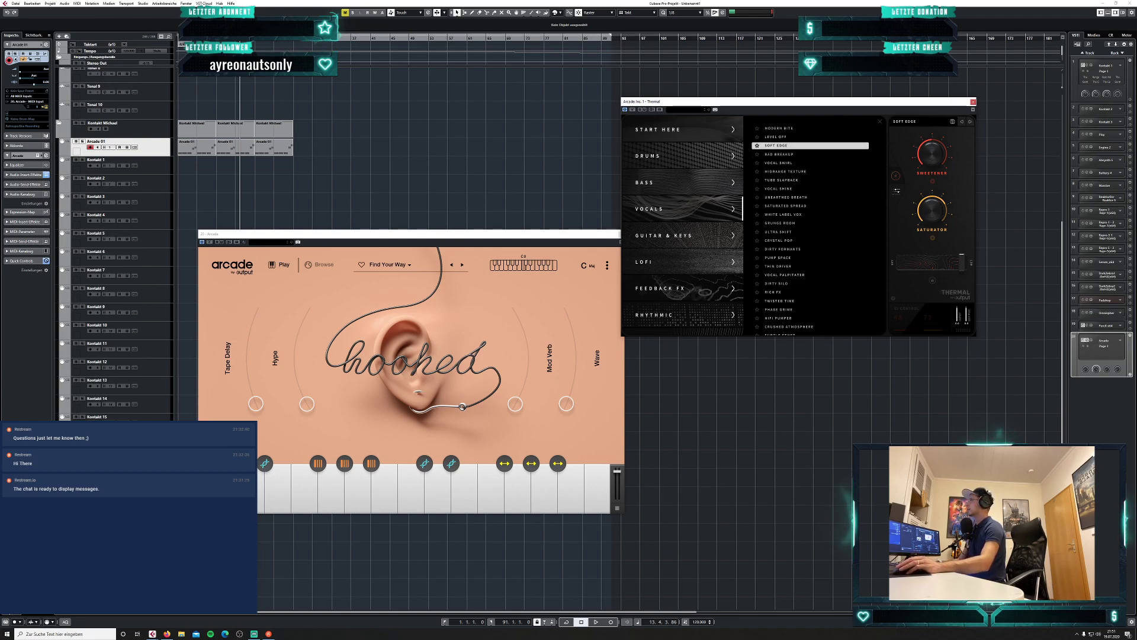
left_click_drag(474, 239, 464, 227)
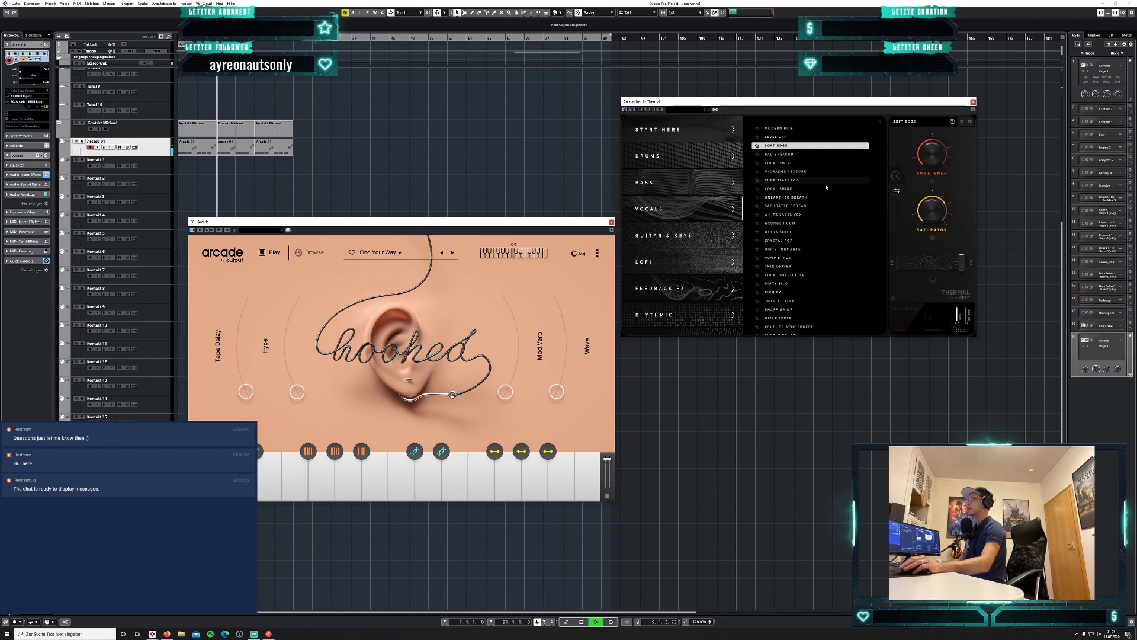
Restart playback of the dry vocal part, bypass and reactivate Thermal to compare Soft Edge, and stop playback.
key("space")
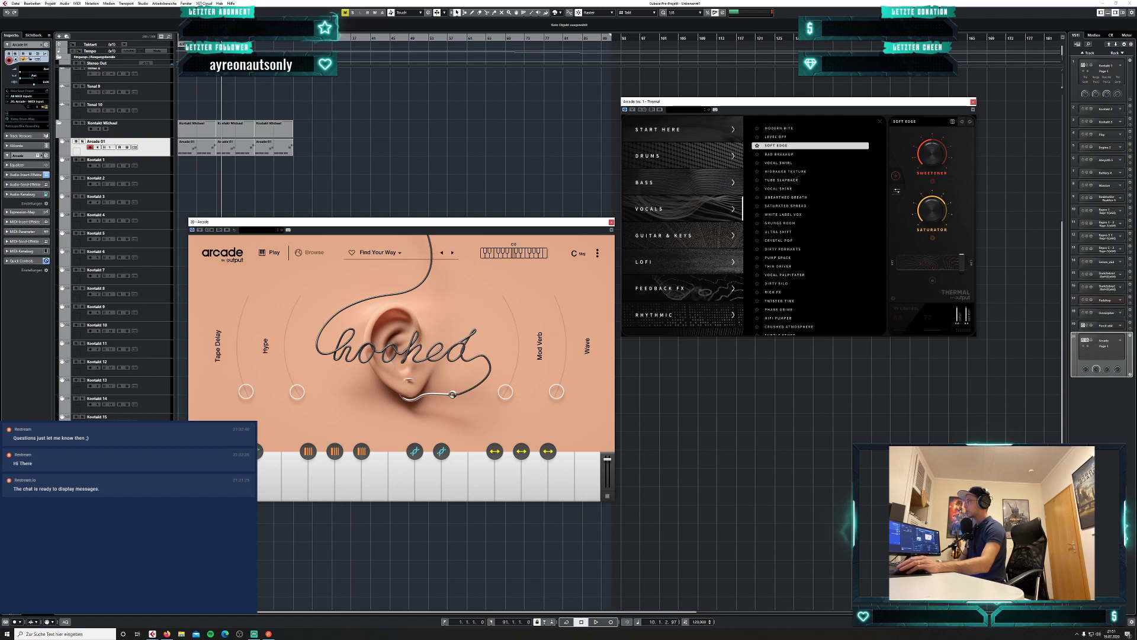
key("space")
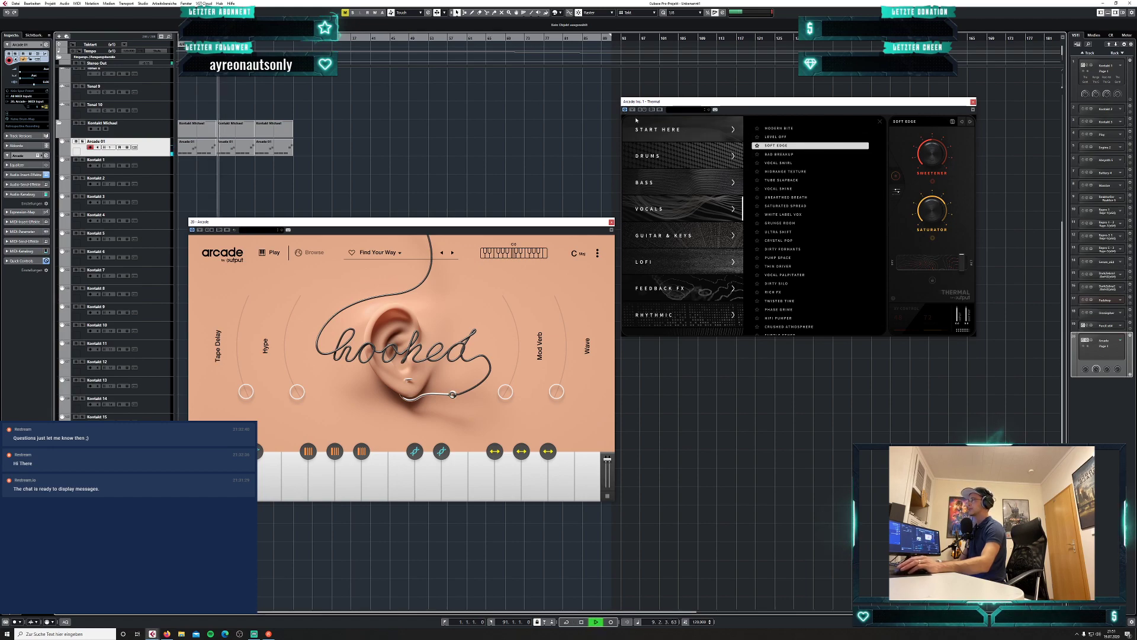
left_click(632, 111)
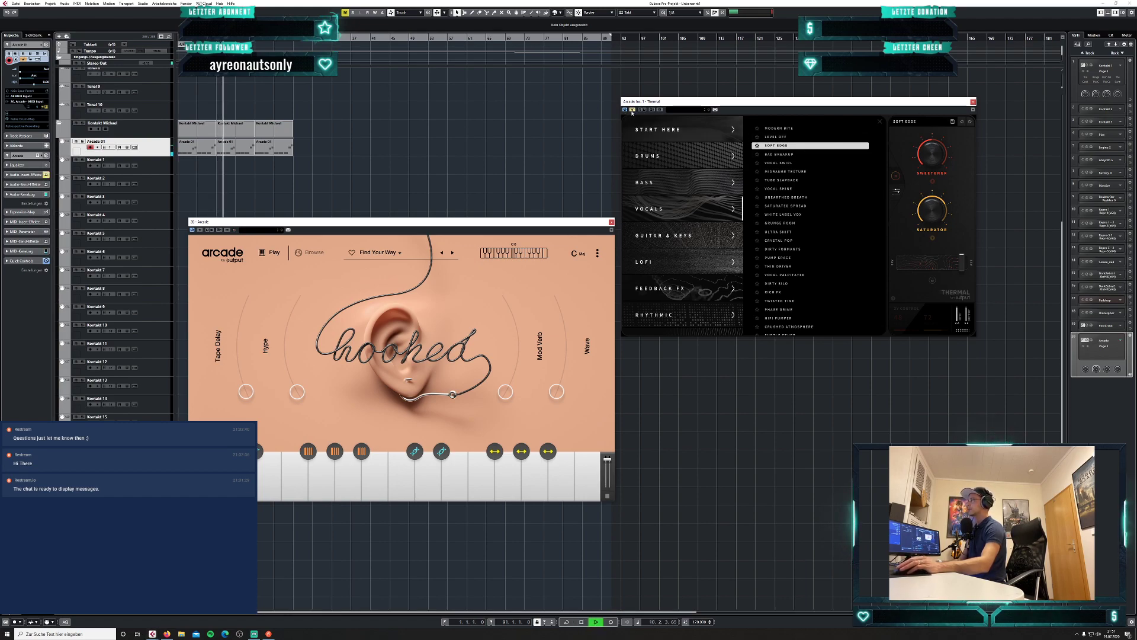
left_click(632, 110)
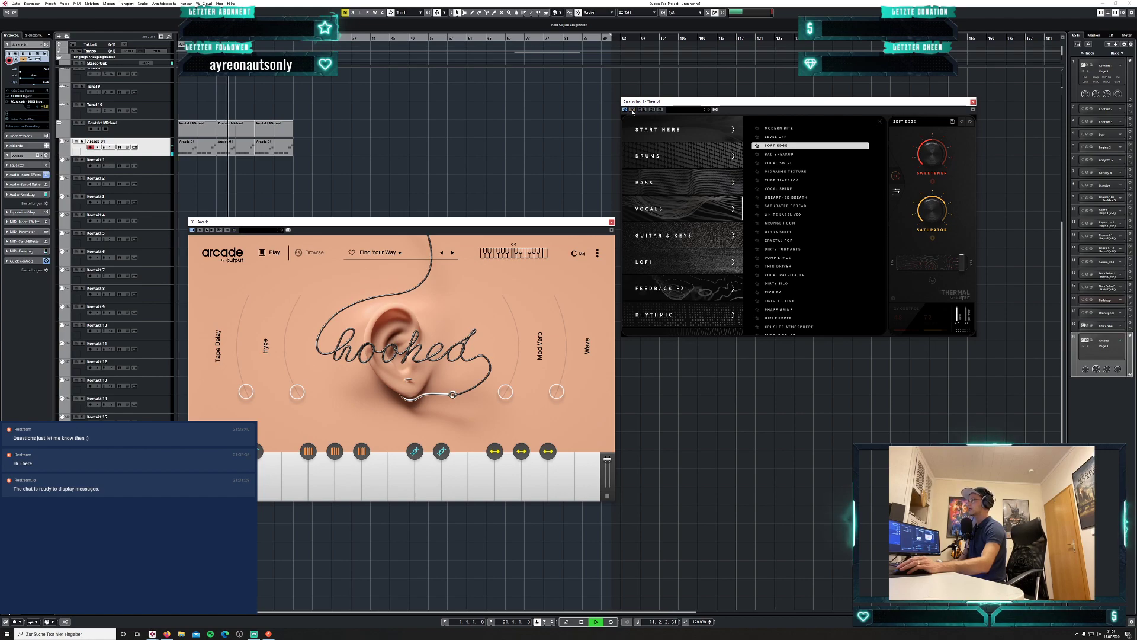
key("space")
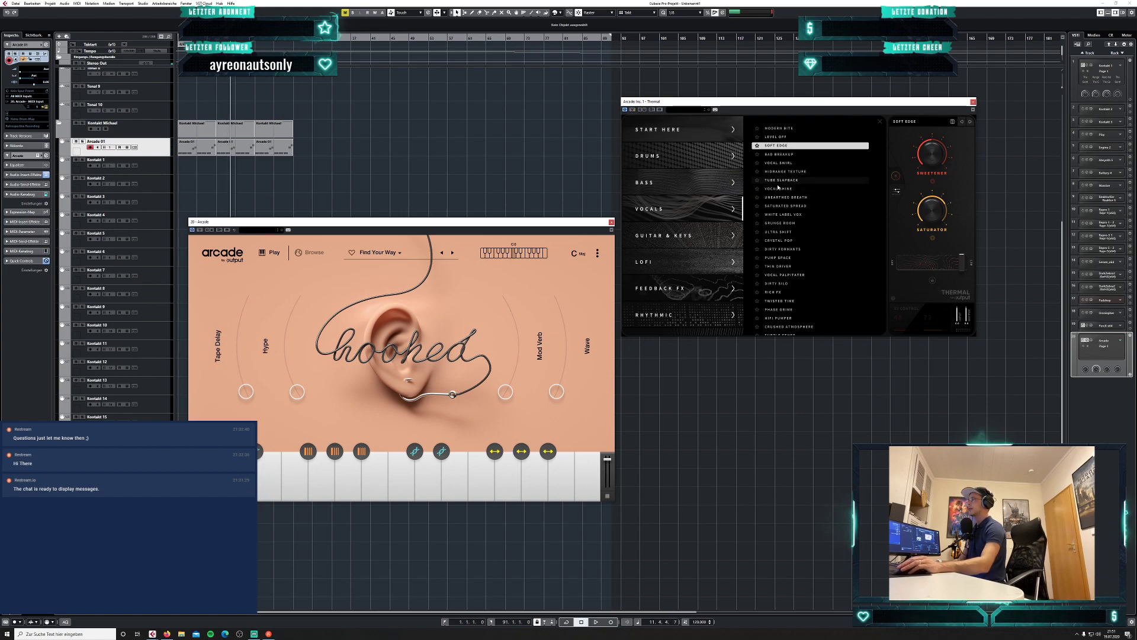
Load Thermal's Vocal Shine preset and play the vocal part from the start of the second clip.
left_click(779, 189)
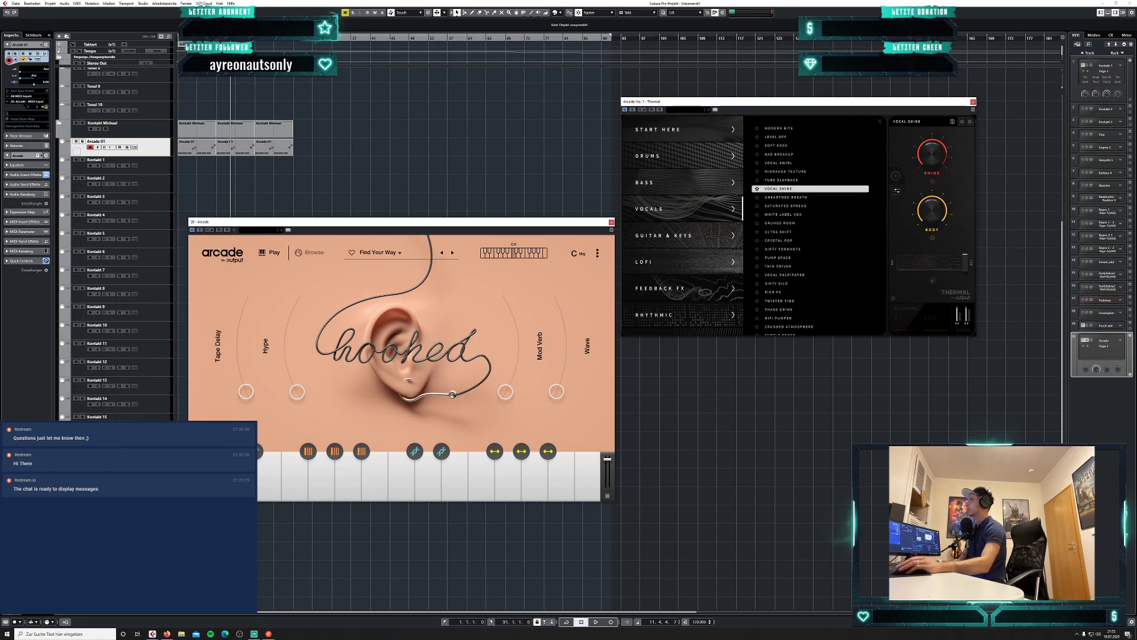
left_click(215, 39)
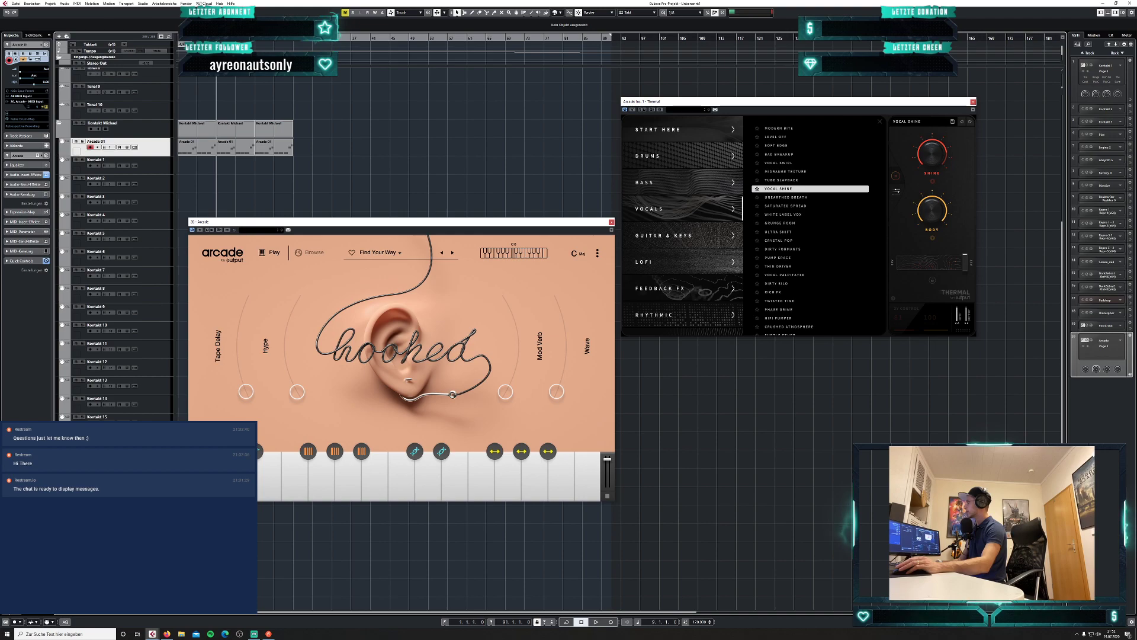
key("space")
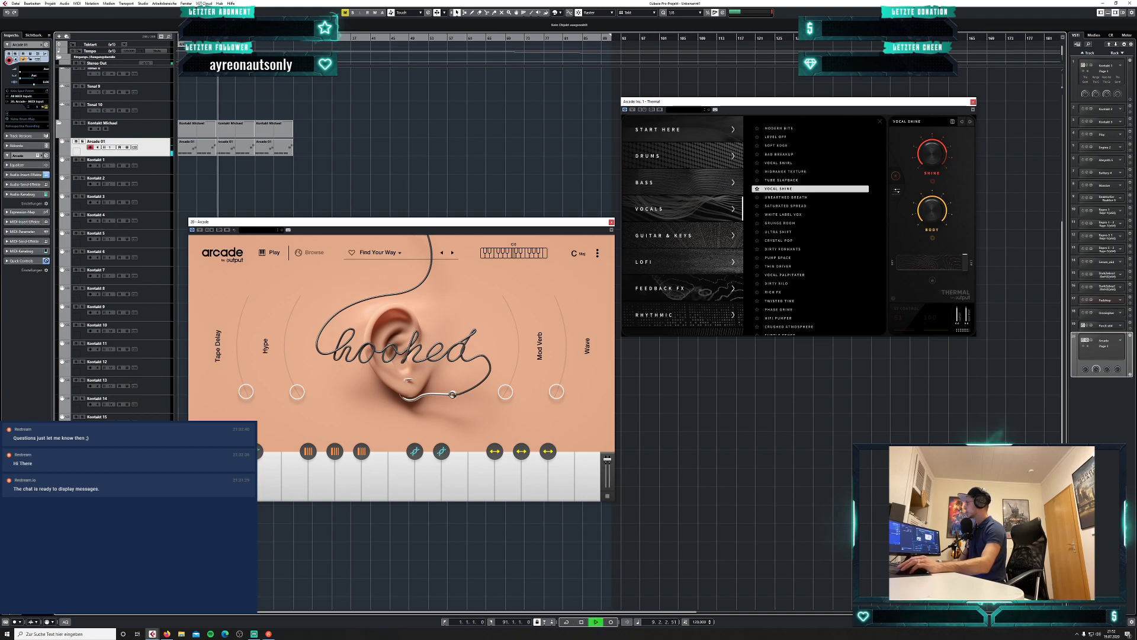
key("alt+Tab")
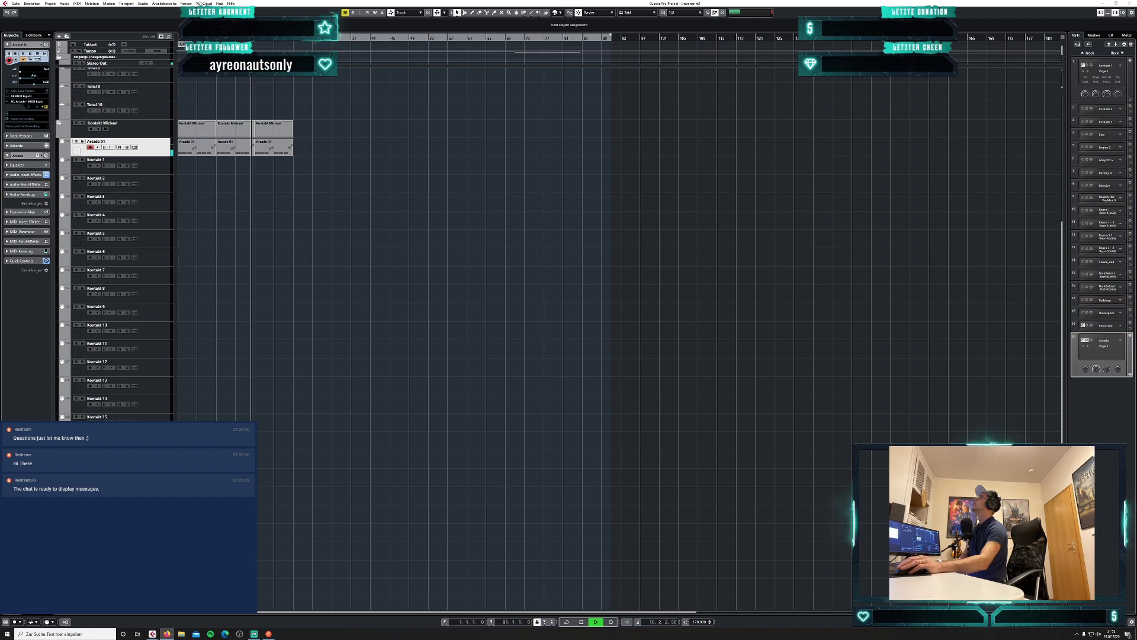
Stop the vocal playback, bring the Arcade and Thermal windows back into view, and move both closer to the track list.
left_click(519, 306)
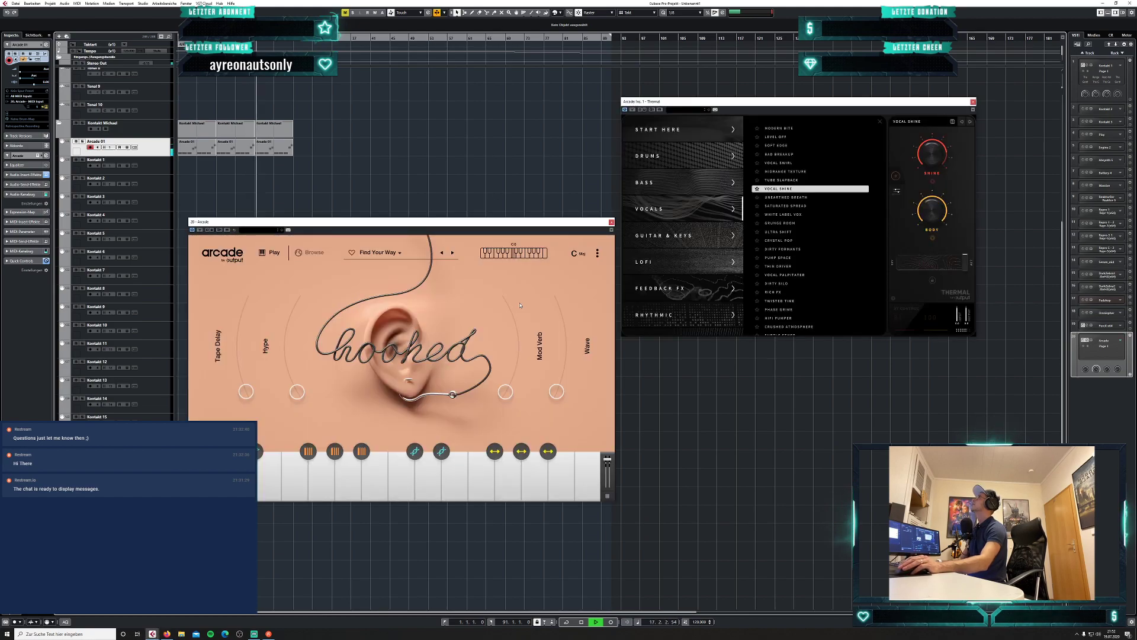
key("space")
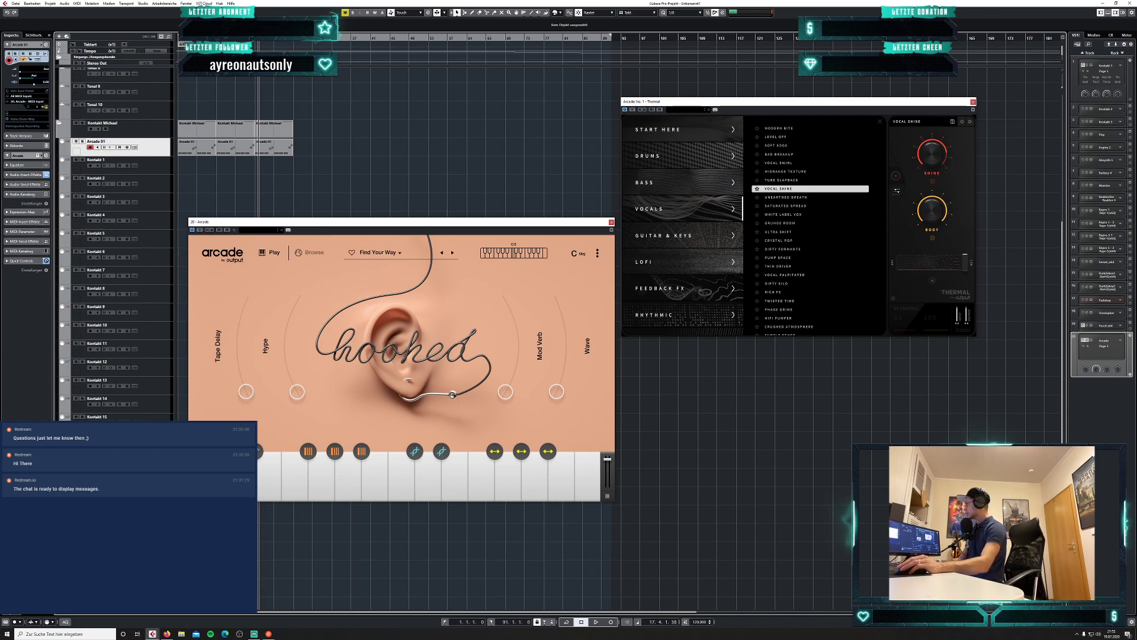
key("alt+Tab")
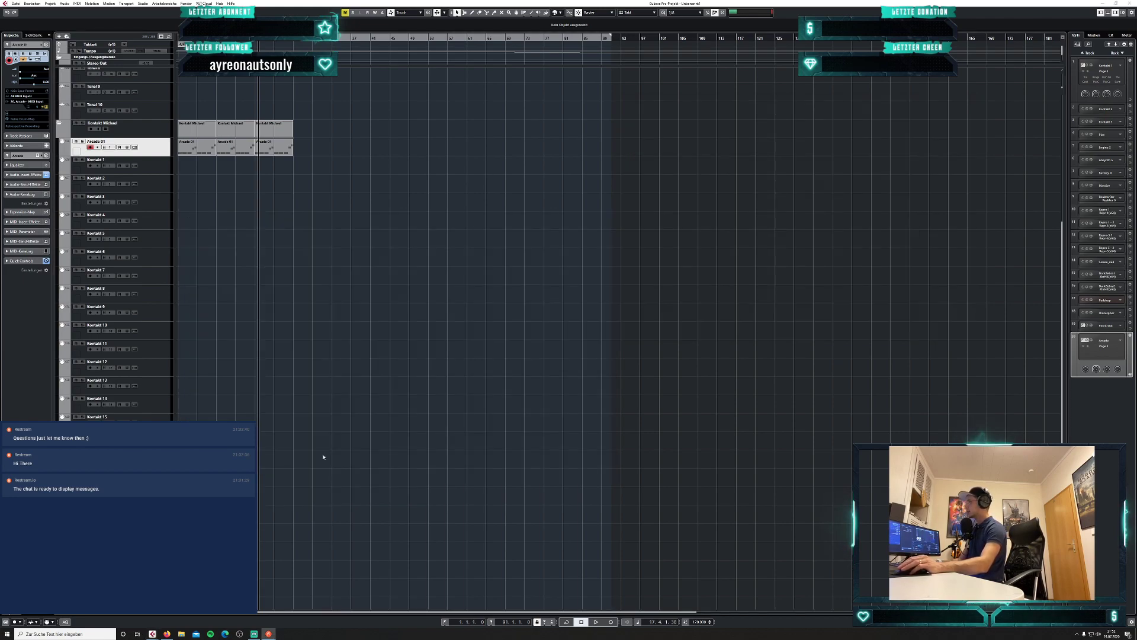
key("alt+Tab")
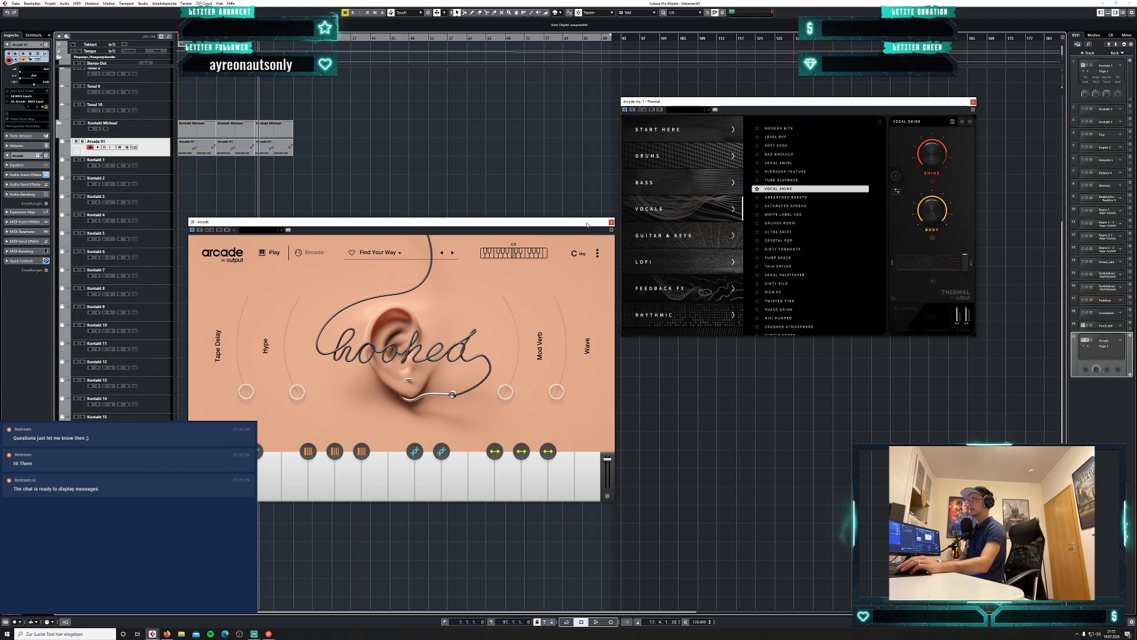
left_click_drag(527, 221, 497, 212)
left_click_drag(823, 101, 724, 106)
Load Thermal's Lead Vox Robotize preset from the Vocals category and play the part from the project start.
scroll(706, 234, "down", 1)
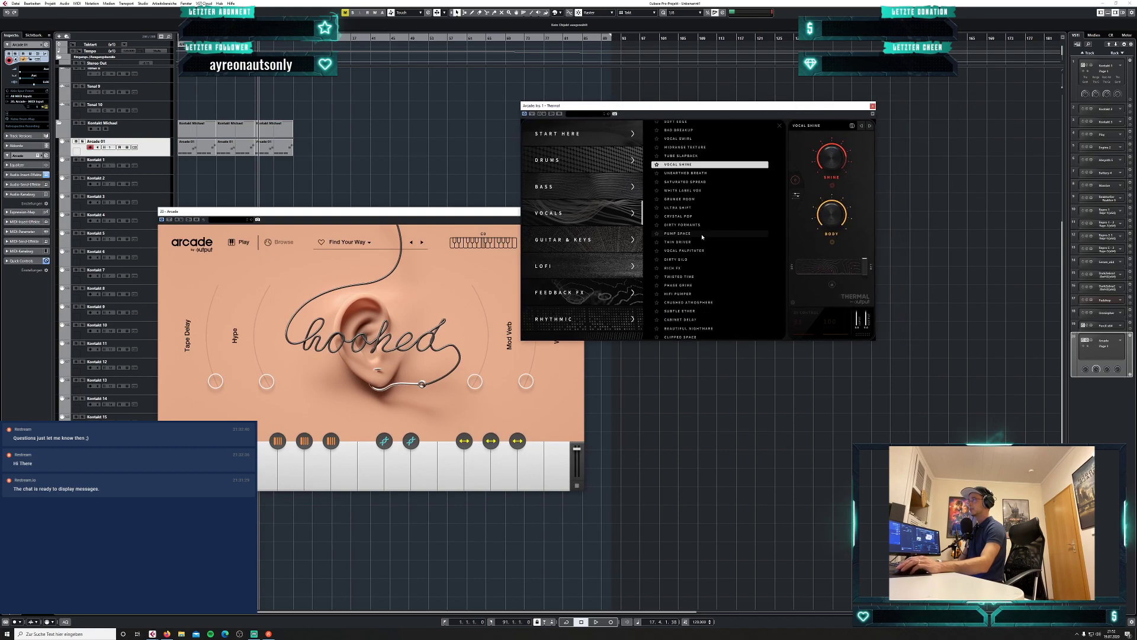
scroll(703, 237, "down", 1)
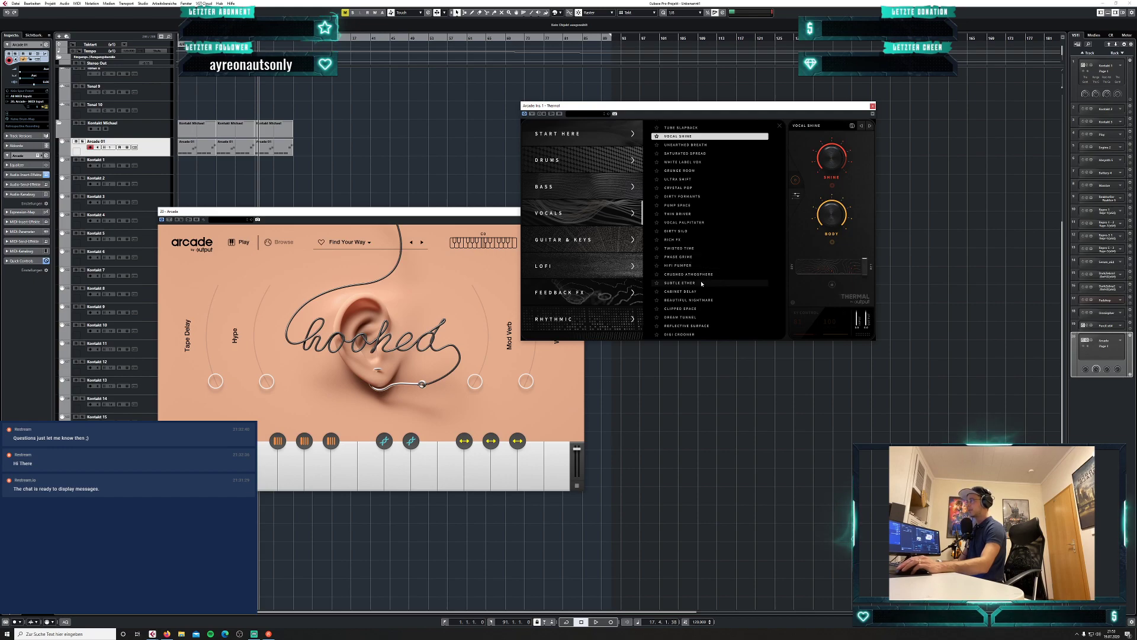
scroll(702, 283, "down", 1)
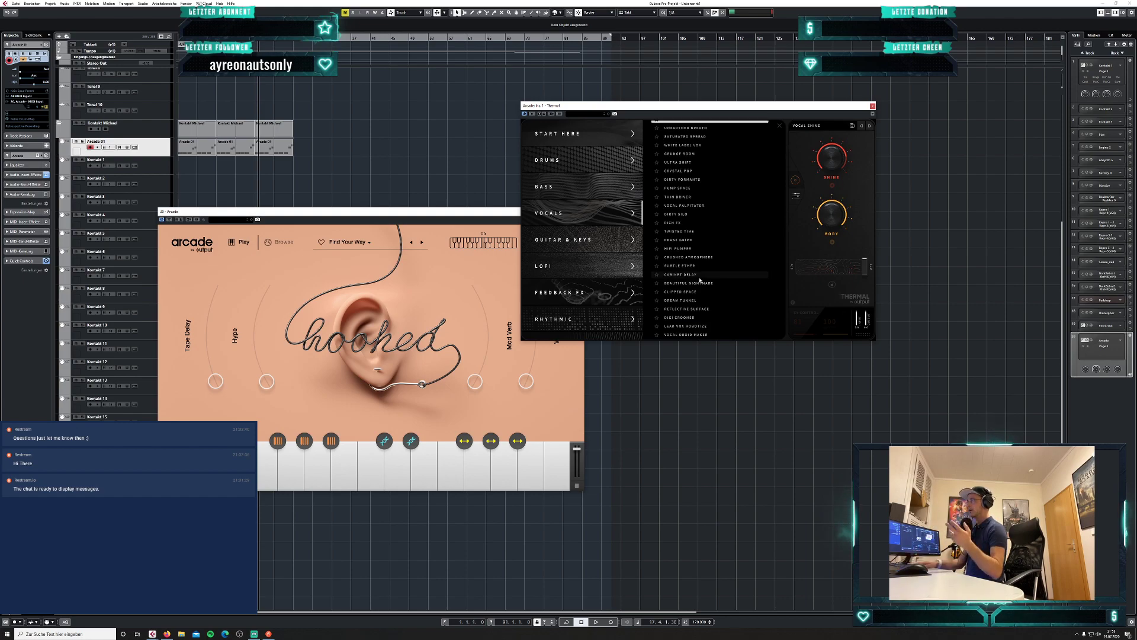
left_click(698, 326)
left_click(418, 144)
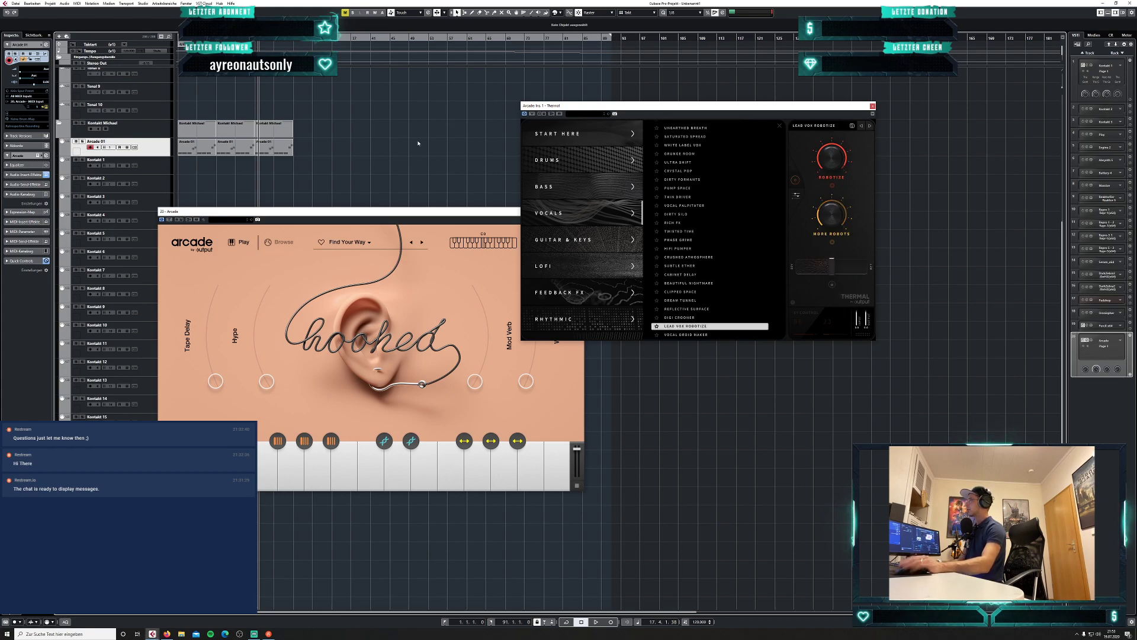
key("KP_Decimal")
key("space")
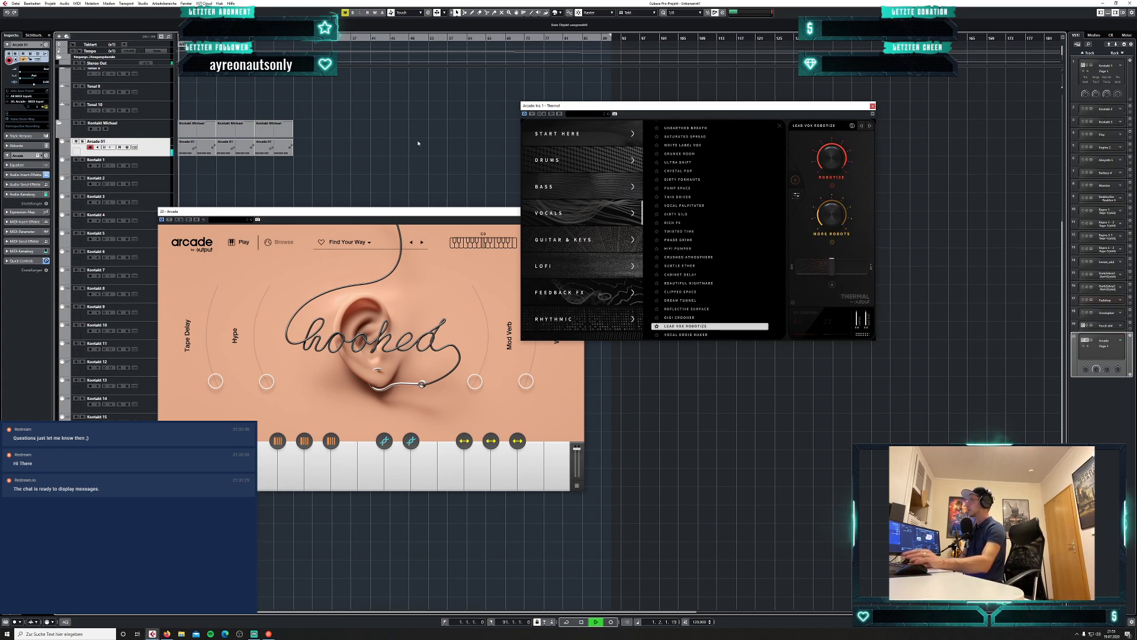
Toggle Thermal's bypass to compare Lead Vox Robotize with the dry vocal, place both plug-in windows side by side, and stop playback.
left_click(170, 220)
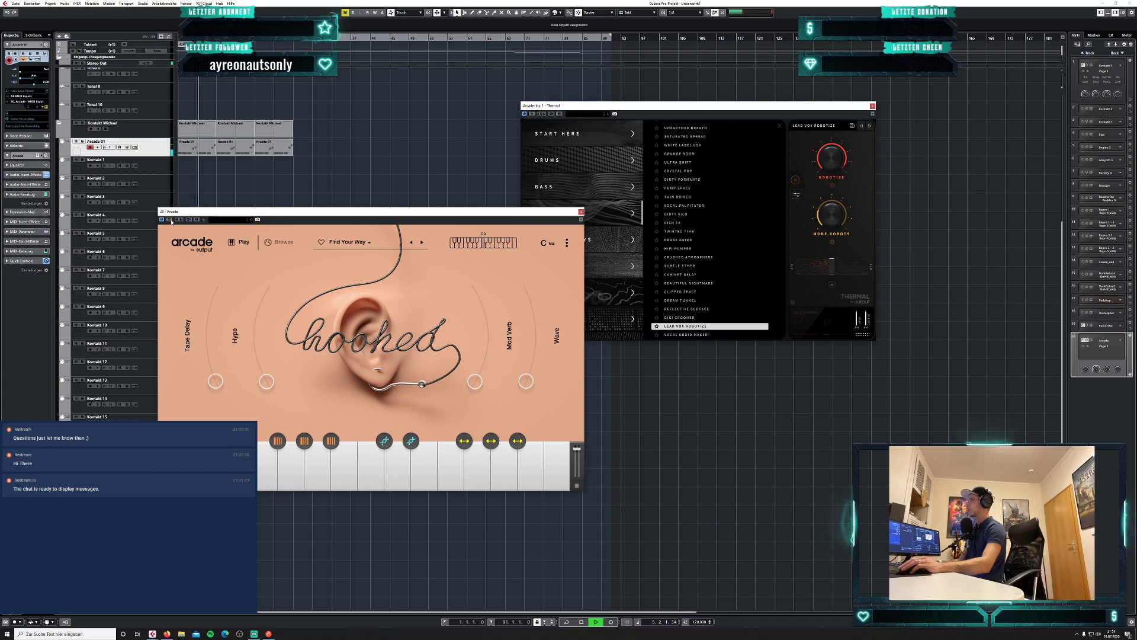
left_click(532, 116)
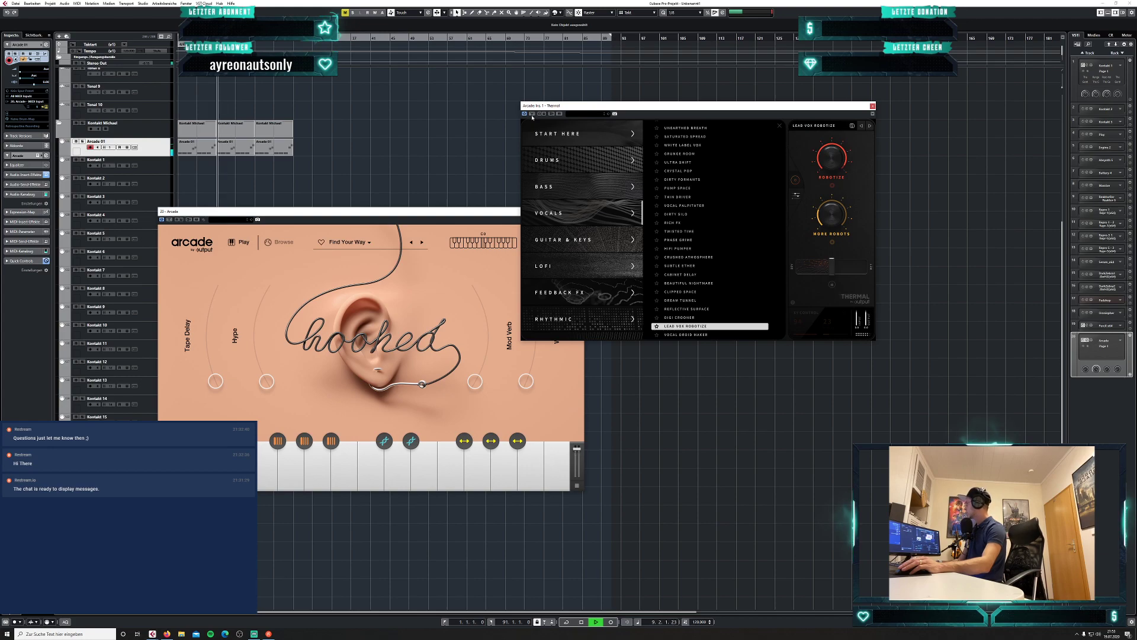
left_click_drag(686, 108, 823, 66)
left_click_drag(521, 214, 590, 78)
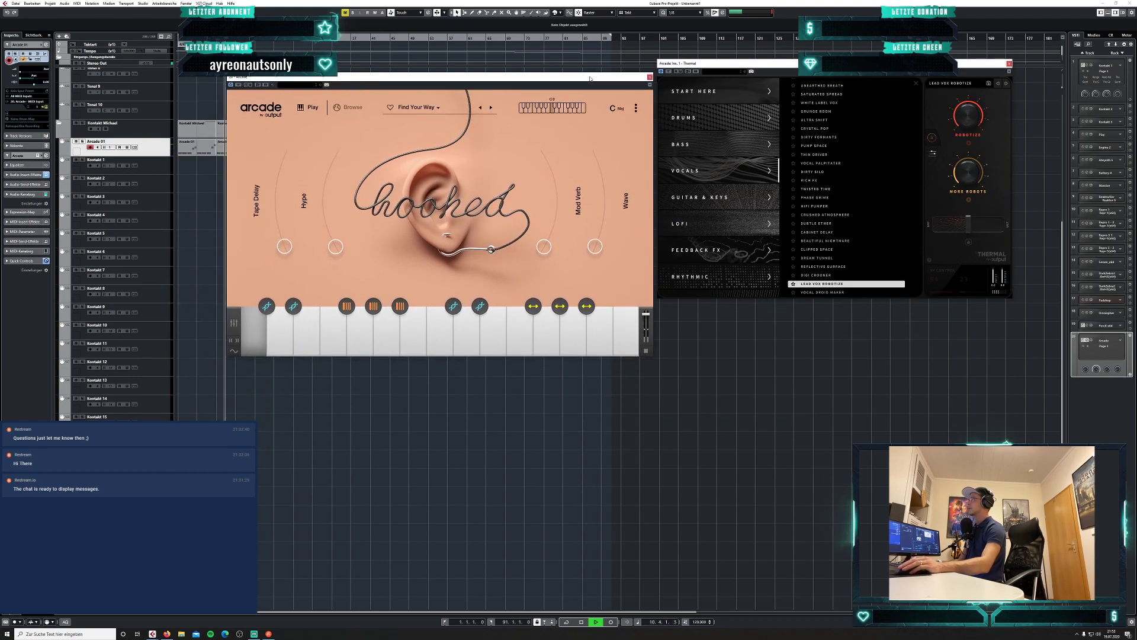
left_click(669, 71)
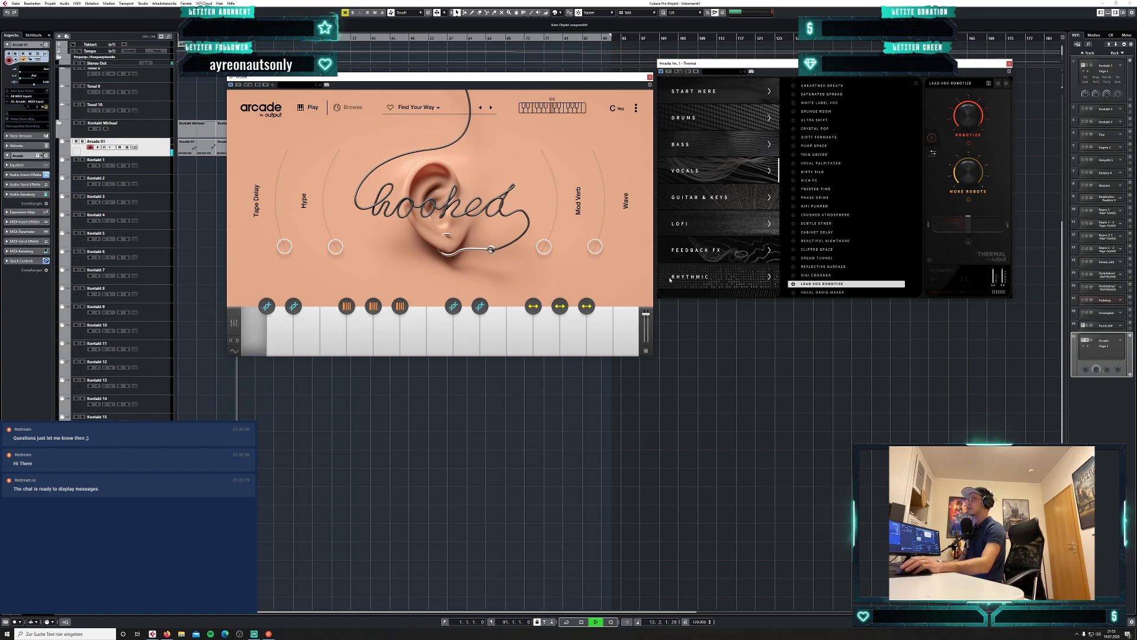
key("space")
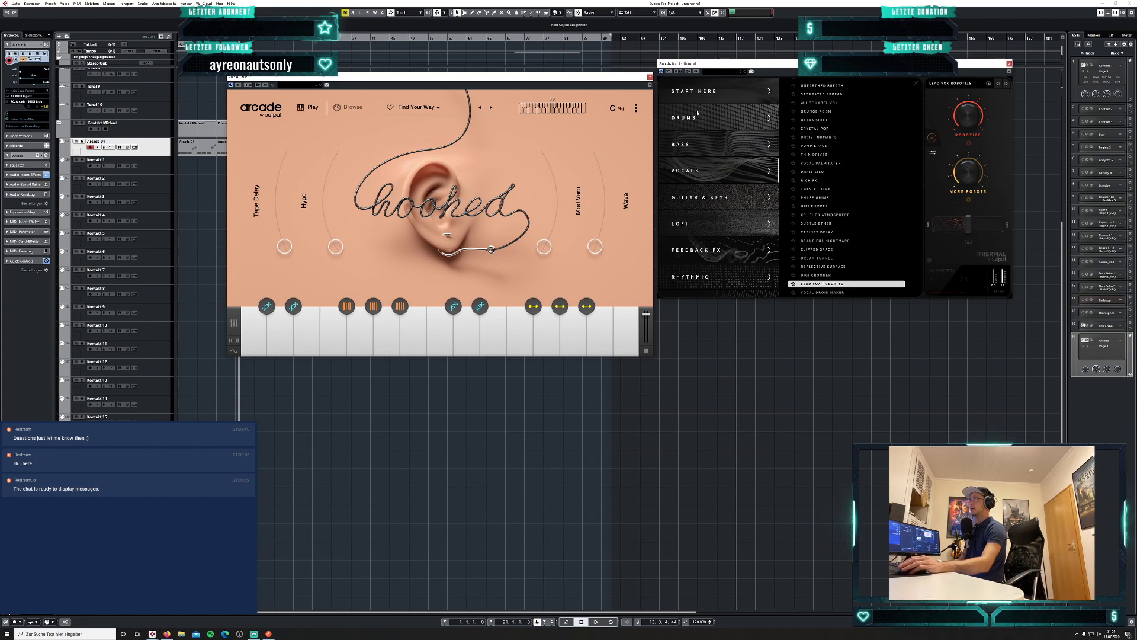
Move the Arcade window below the clips and load Thermal's Reflective Surface vocal preset.
left_click_drag(645, 77, 631, 248)
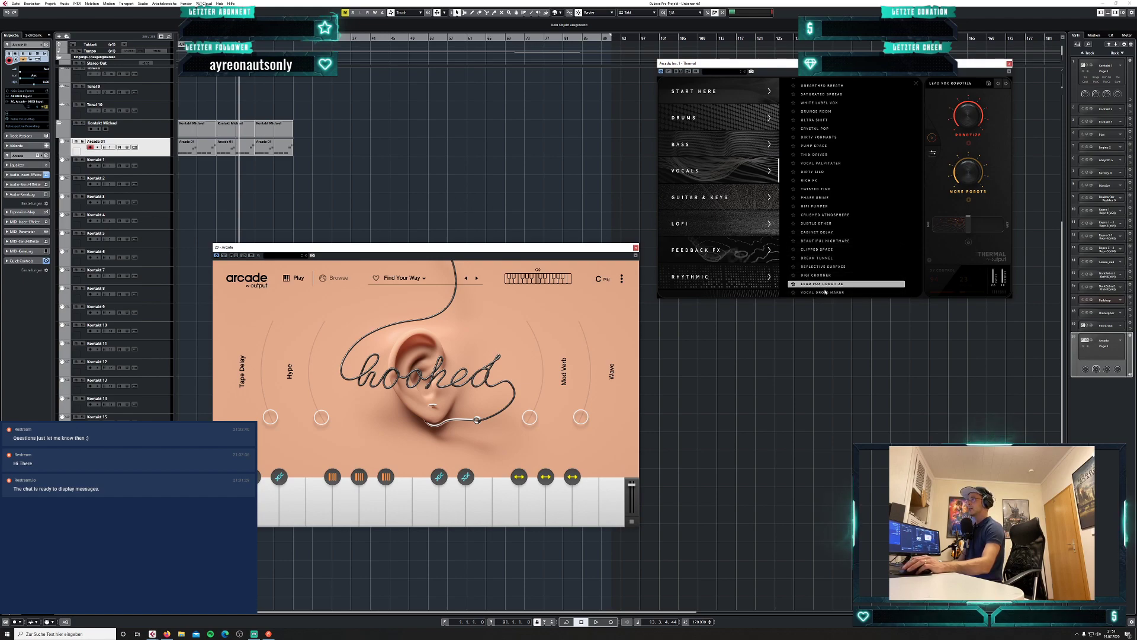
scroll(832, 287, "up", 1)
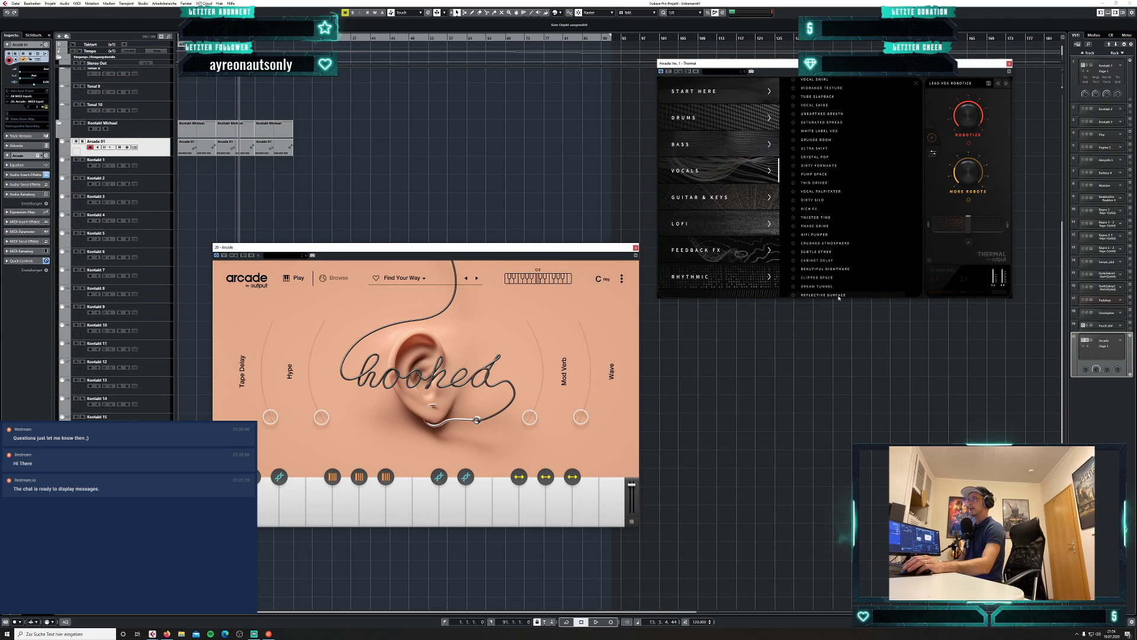
left_click(859, 295)
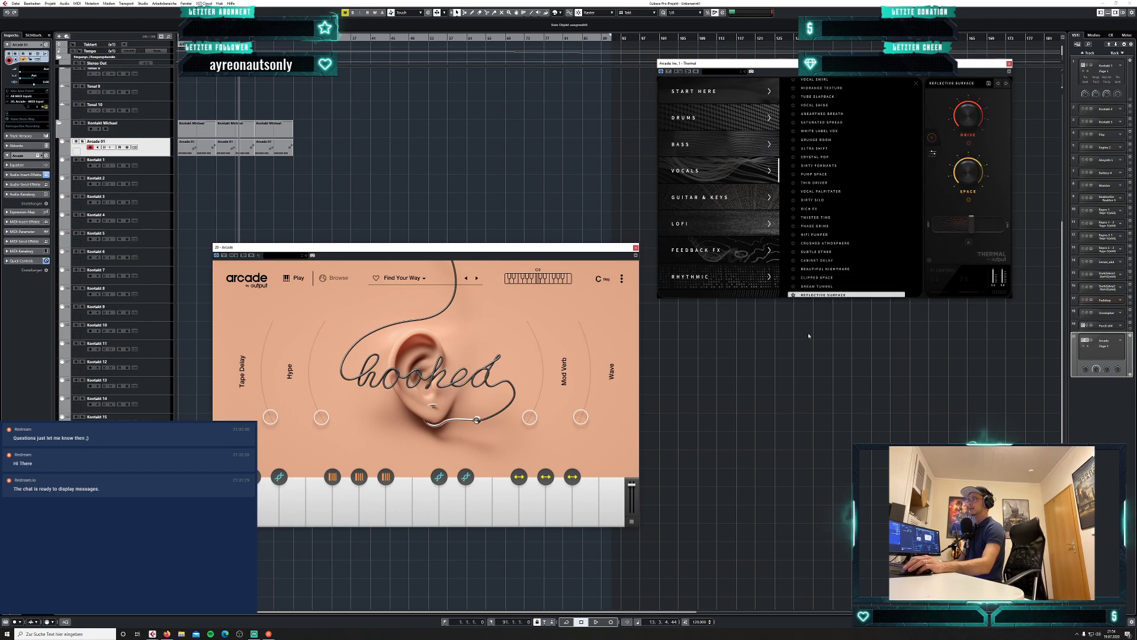
Play the vocal part from the project start while slightly raising Thermal's horizontal slider below the Space knob, and stop playback.
key("space")
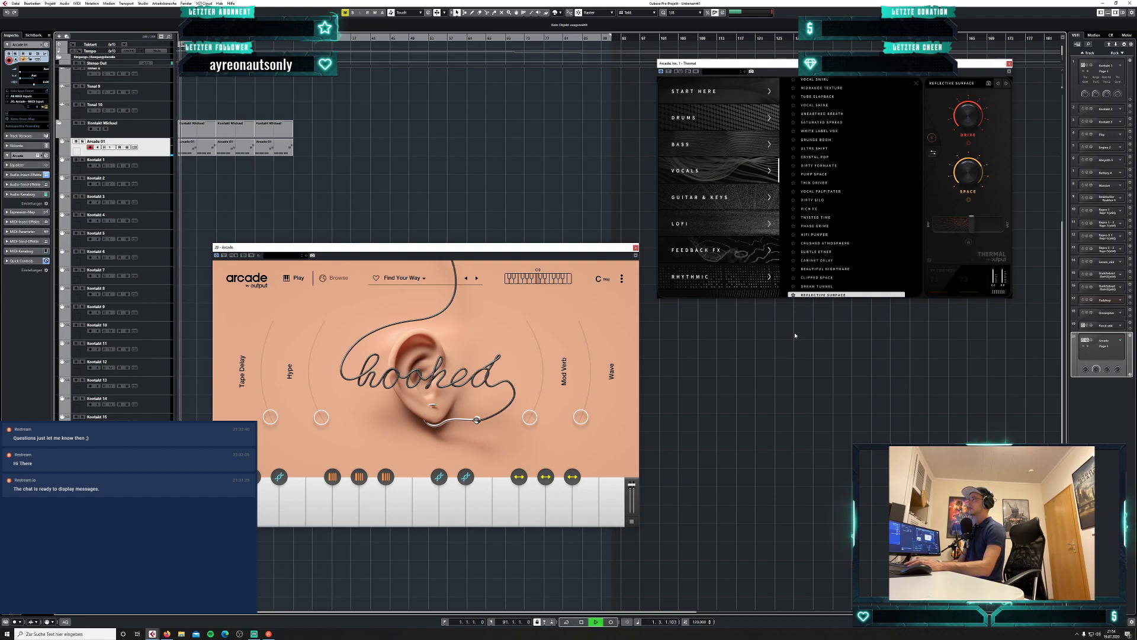
mouse_move(971, 232)
left_mouse_down()
mouse_move(950, 228)
mouse_move(992, 229)
mouse_move(975, 227)
left_mouse_up()
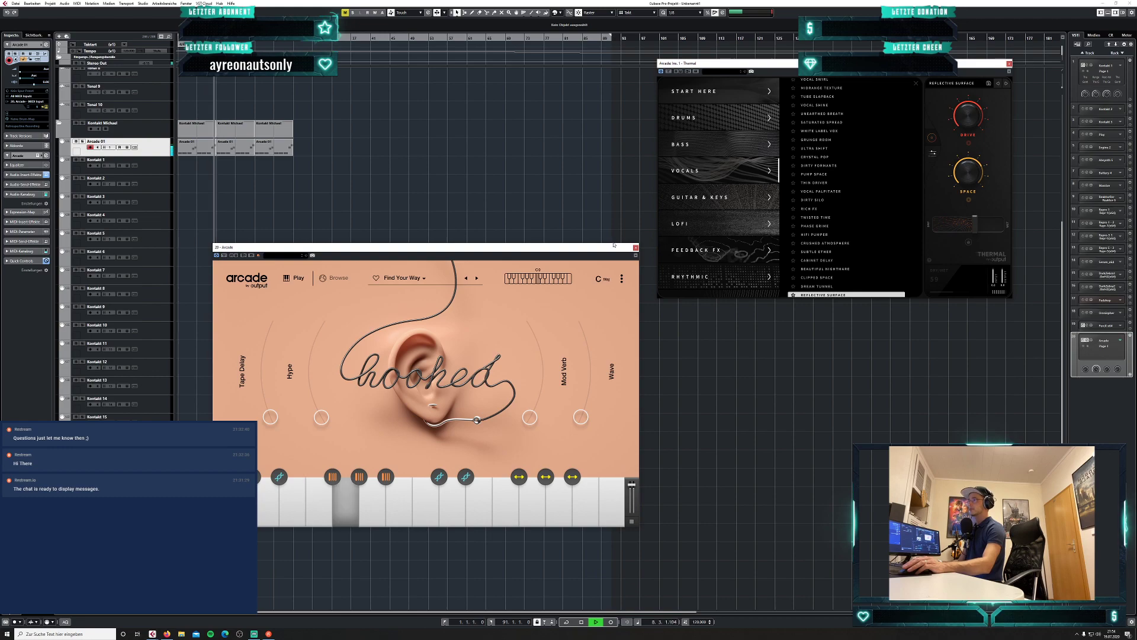
key("space")
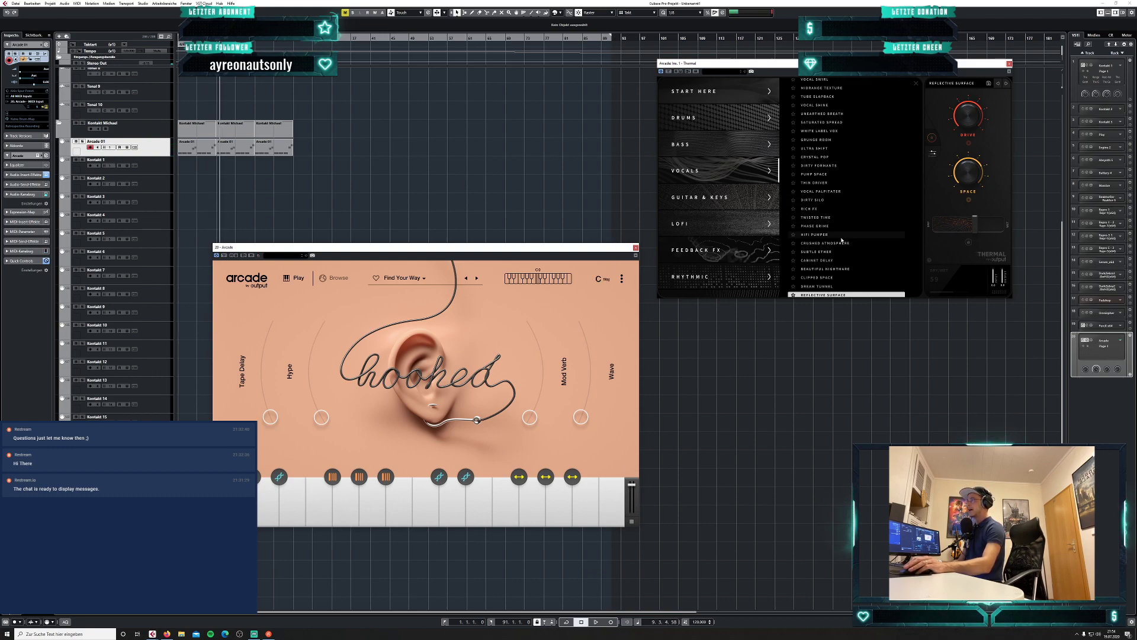
Look through Thermal's Vocals presets and load Vocal Palpitator.
scroll(841, 255, "up", 3)
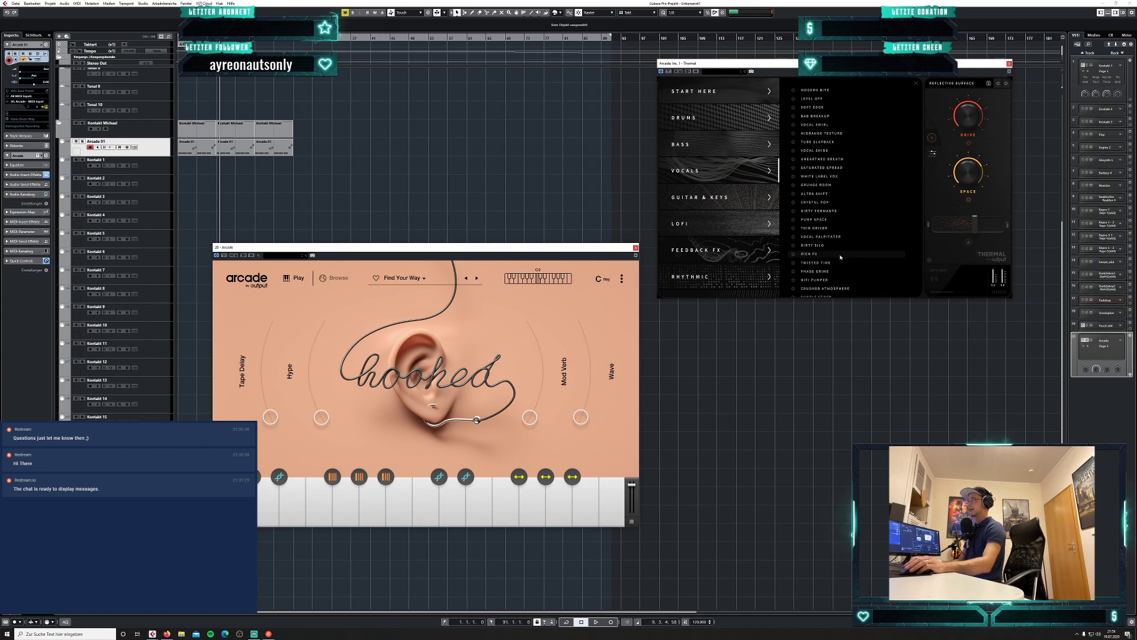
scroll(839, 257, "down", 4)
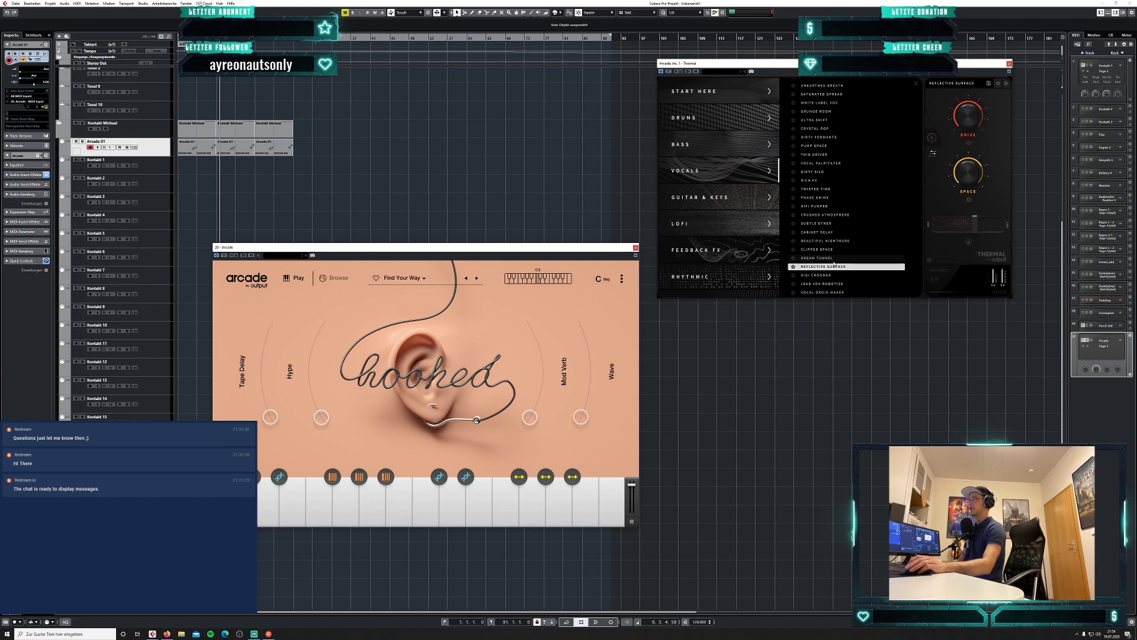
scroll(833, 265, "up", 2)
scroll(828, 268, "up", 2)
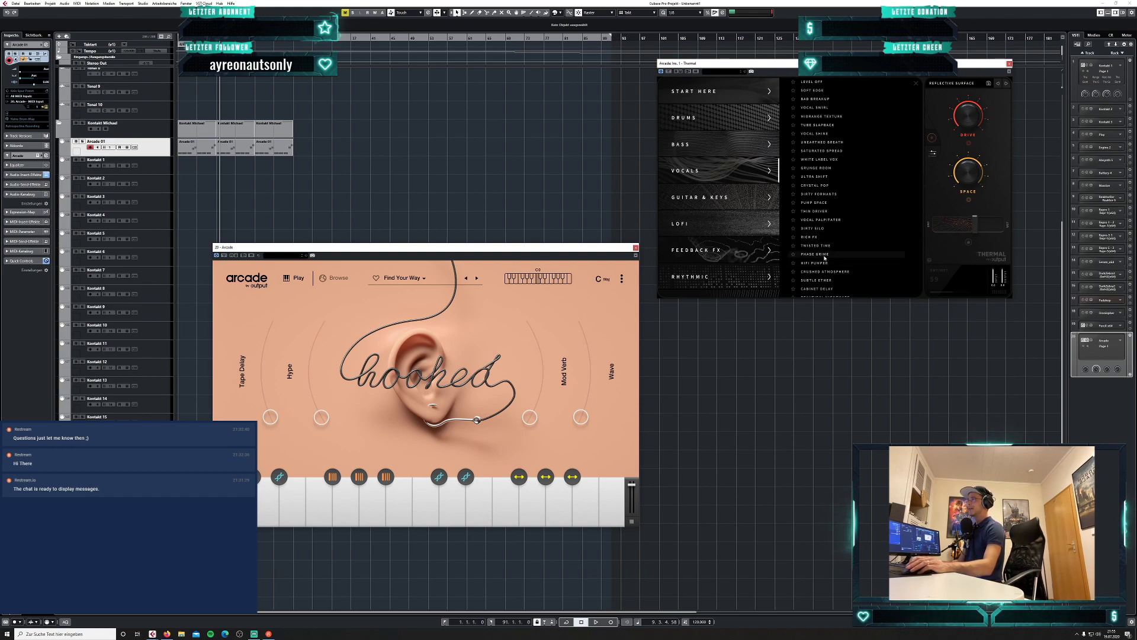
scroll(829, 255, "up", 1)
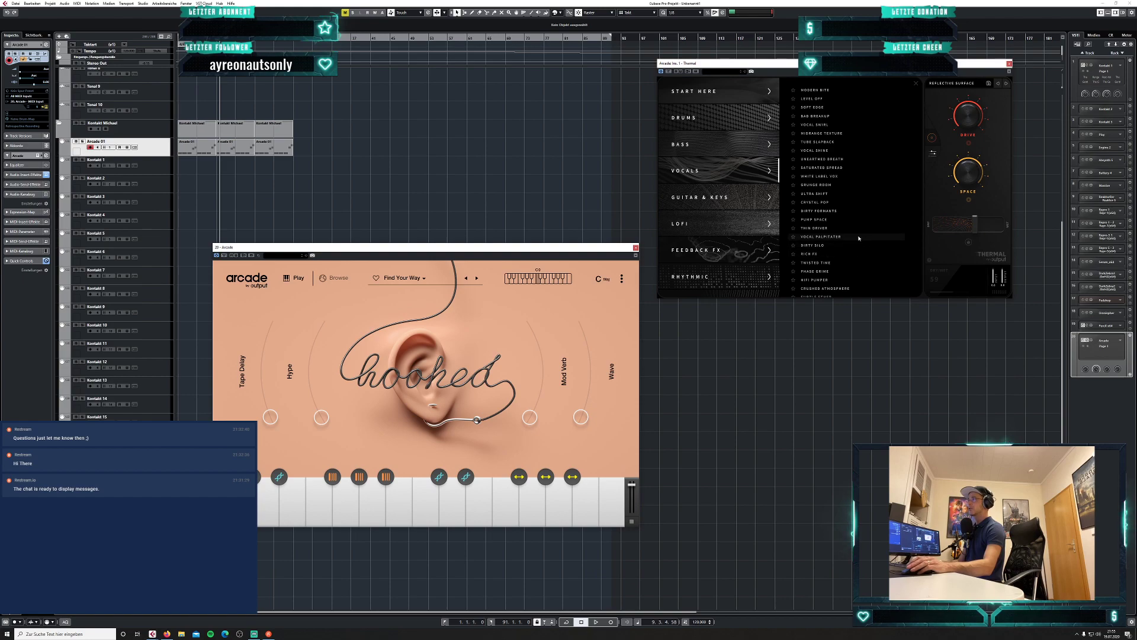
left_click(838, 237)
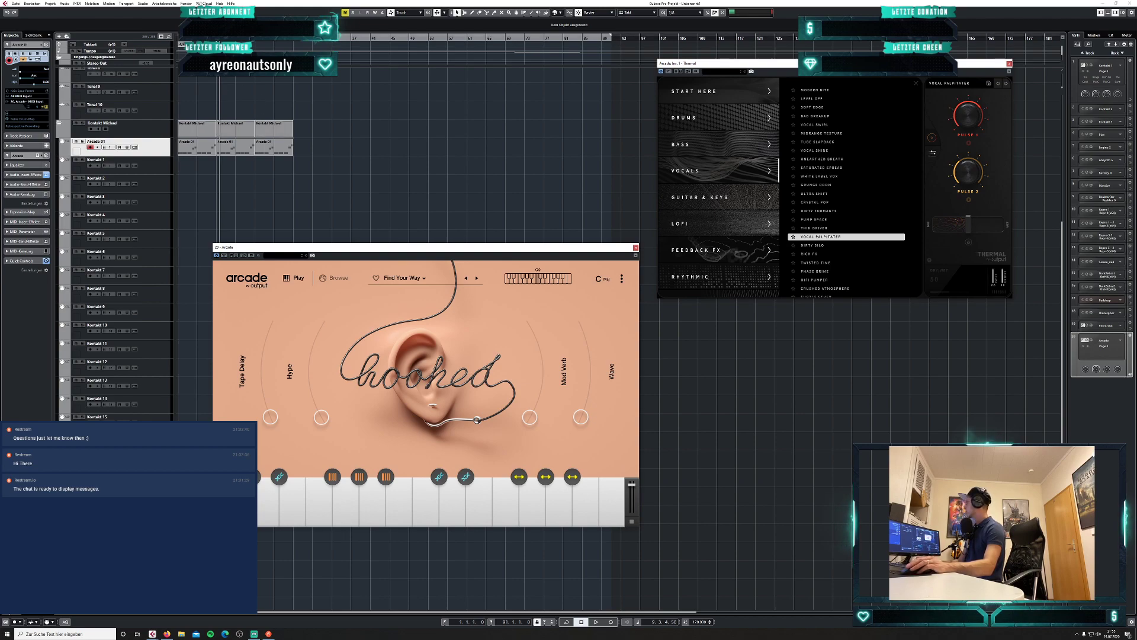
Play the vocal part from the start of the second clip to audition Vocal Palpitator, and stop playback.
left_click(217, 38)
key("space")
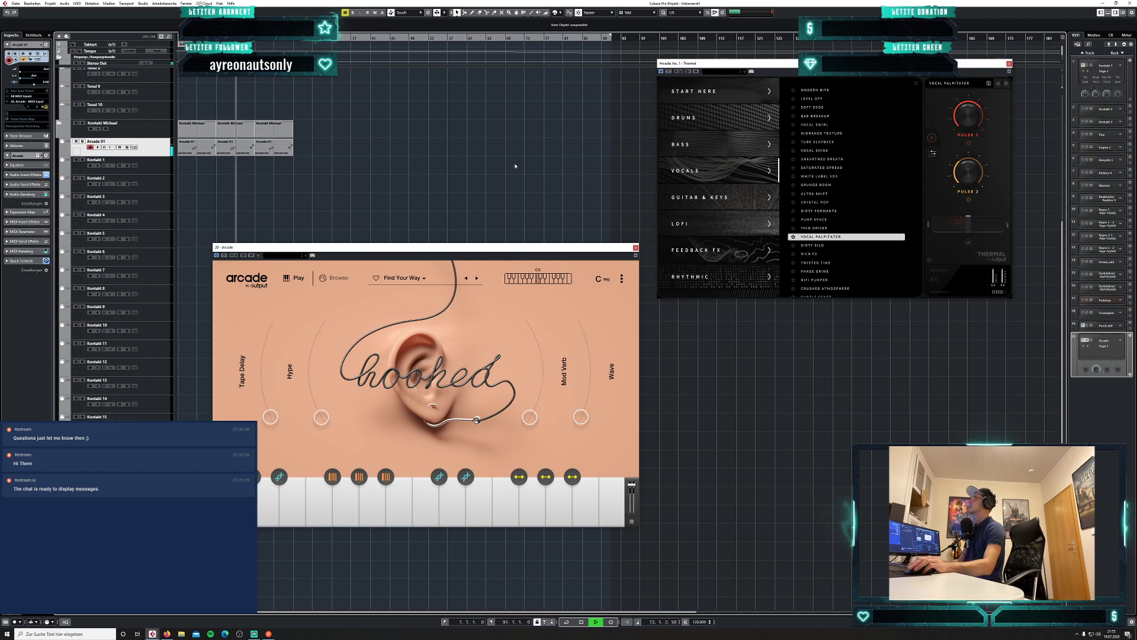
key("space")
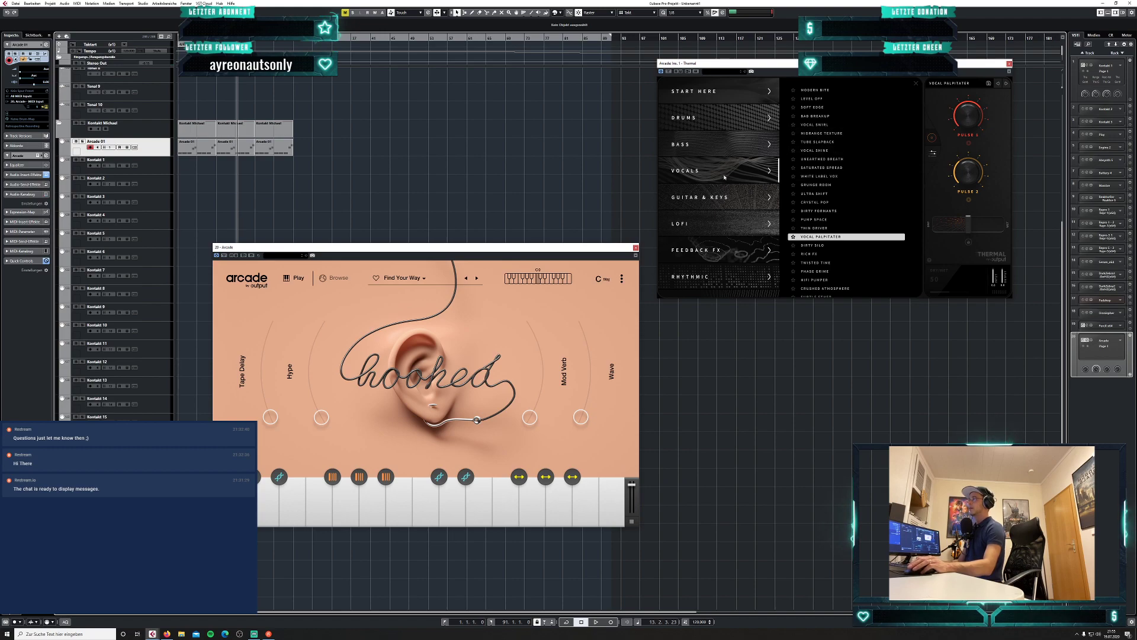
Close the Arcade window and delete all three vocal clips from the Arcade 01 track.
scroll(719, 196, "down", 3)
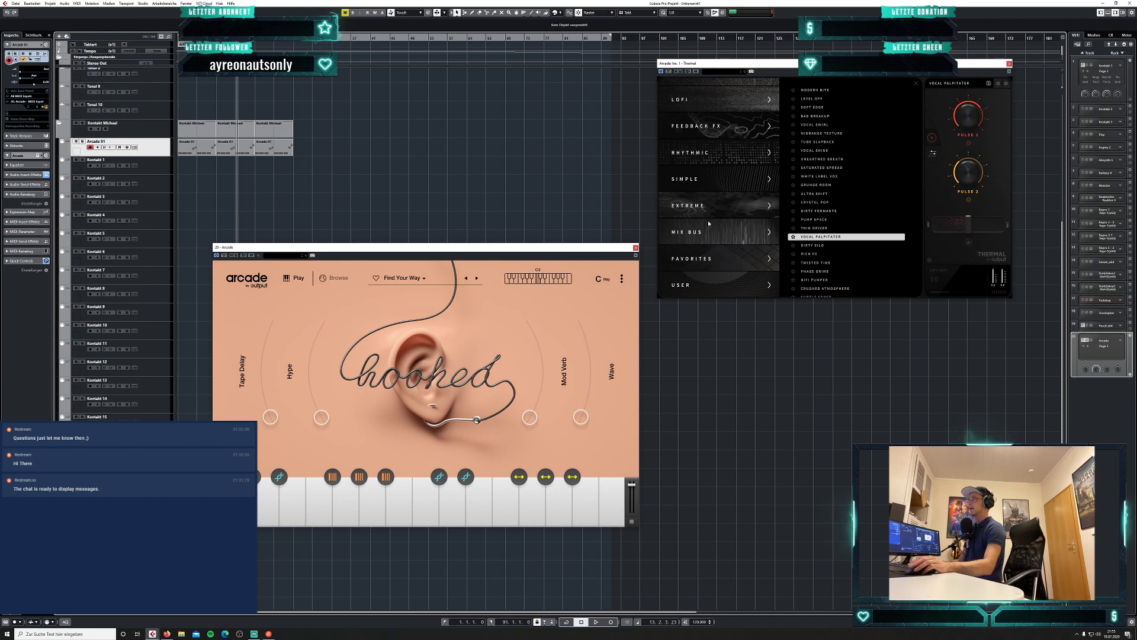
left_click(636, 248)
left_click_drag(403, 191, 188, 121)
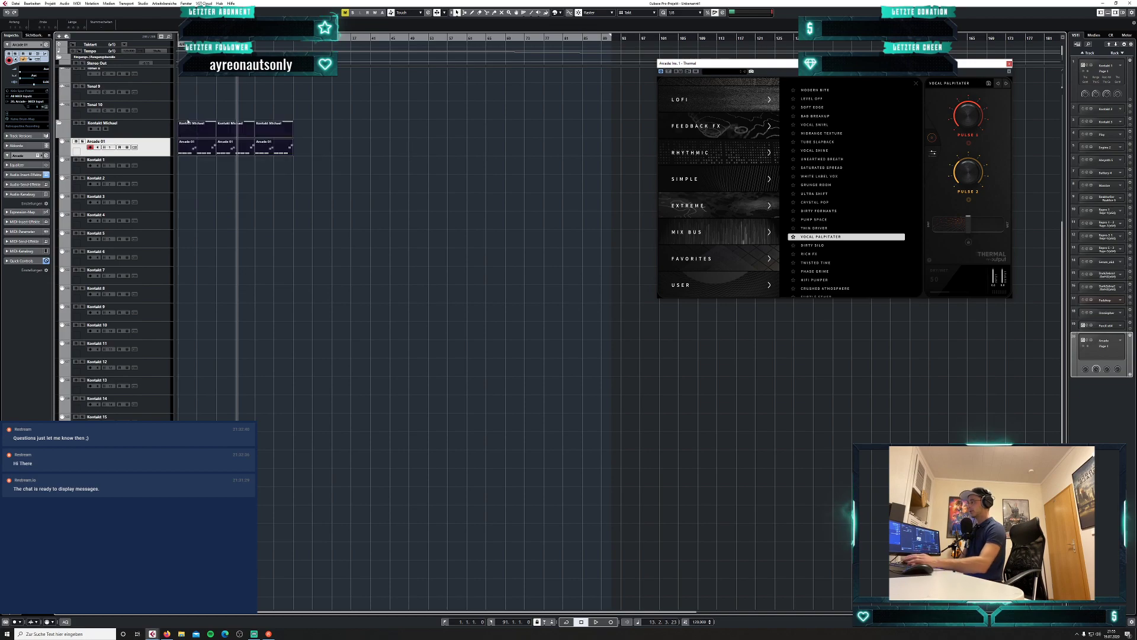
key("Delete")
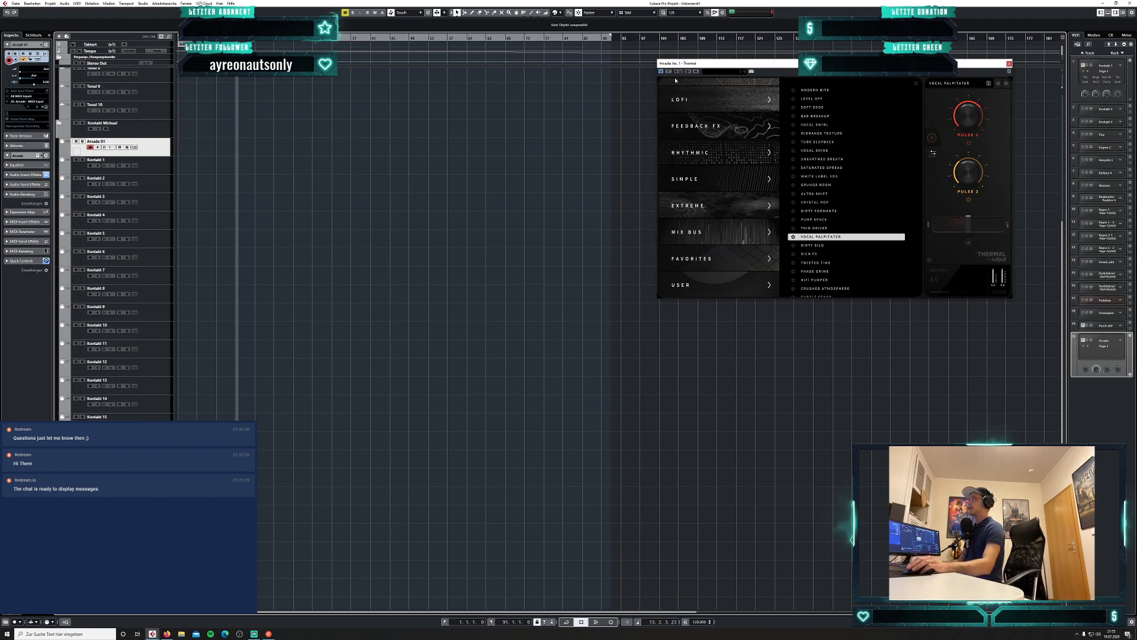
Bypass Thermal and return from its preset browser to the main view.
scroll(749, 141, "up", 3)
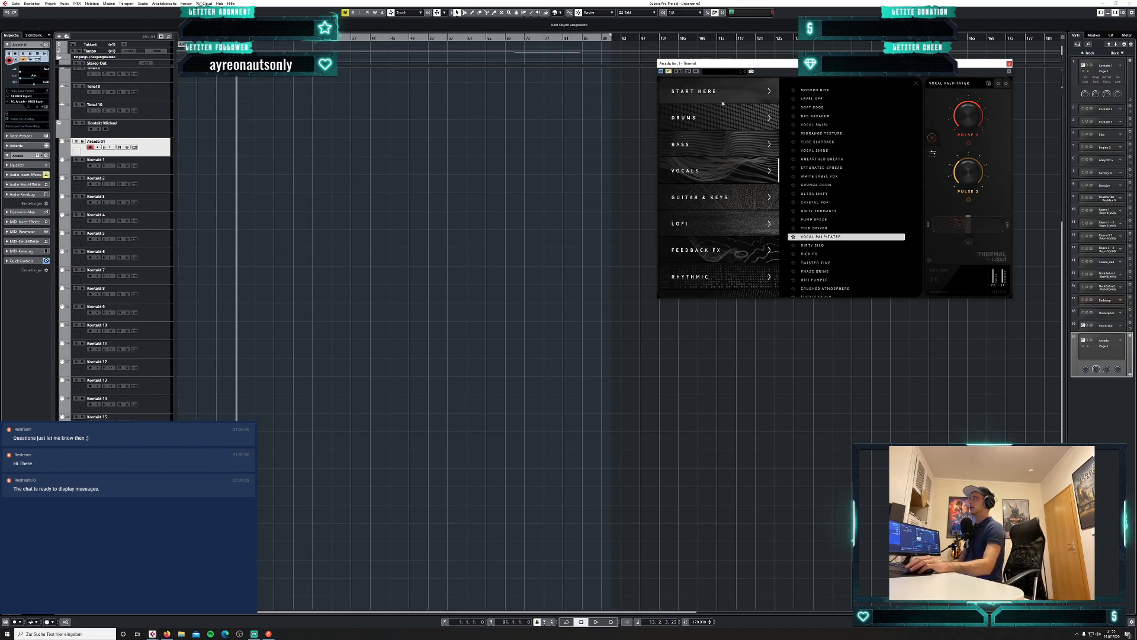
left_click(741, 92)
left_click(934, 139)
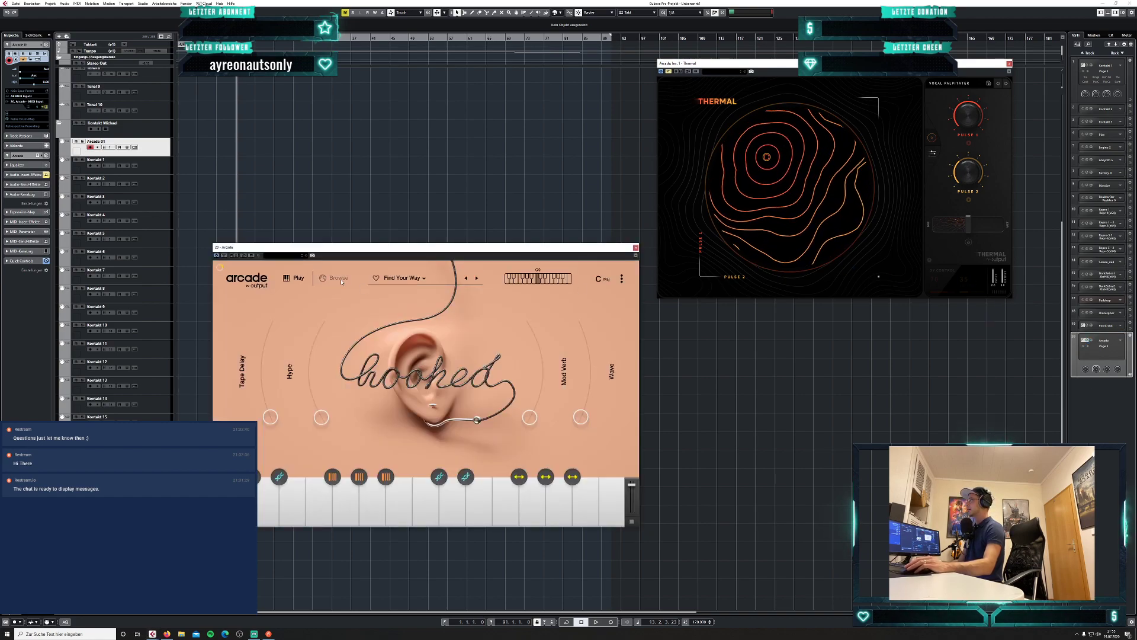
Browse Arcade's content, leave the Hooked line for the full list of Lines, and search it for "trailer".
left_click(338, 278)
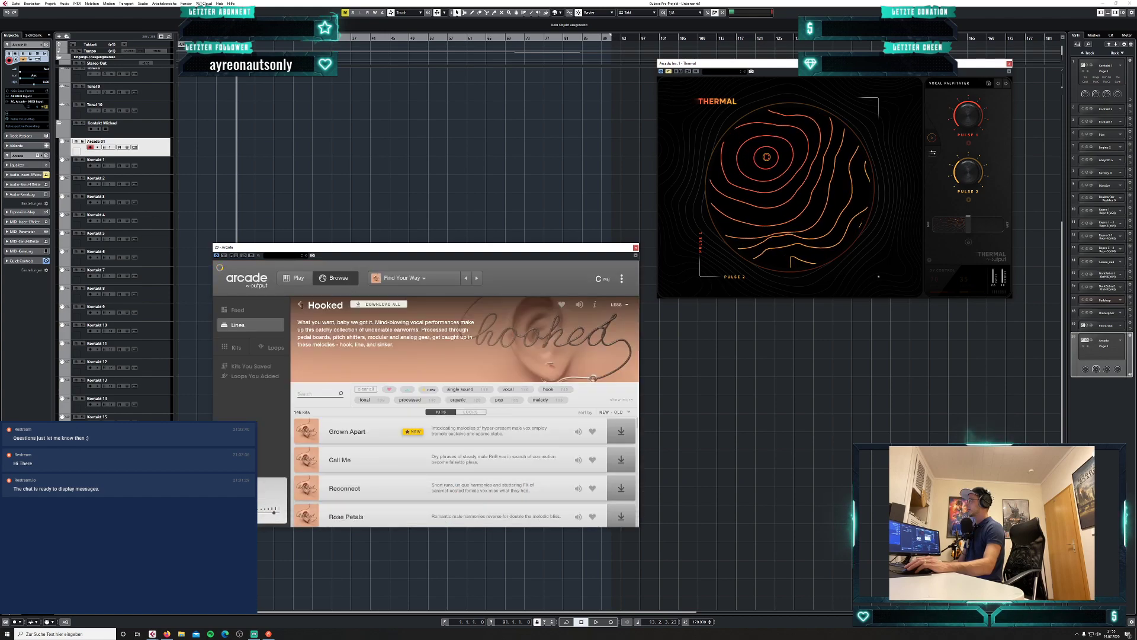
left_click(300, 305)
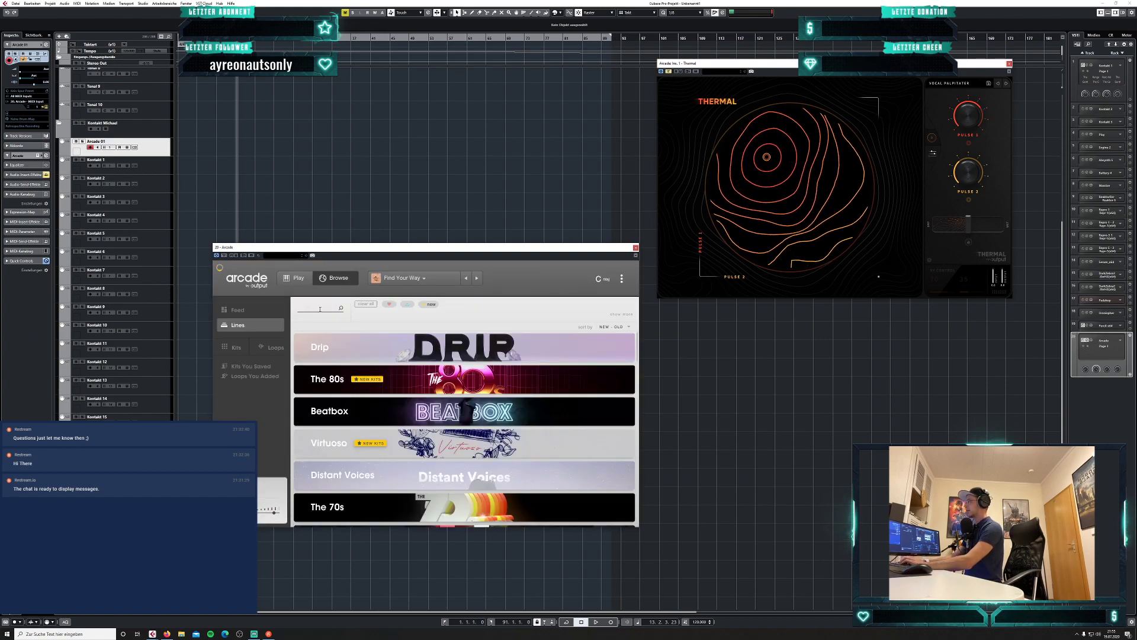
type("trailer")
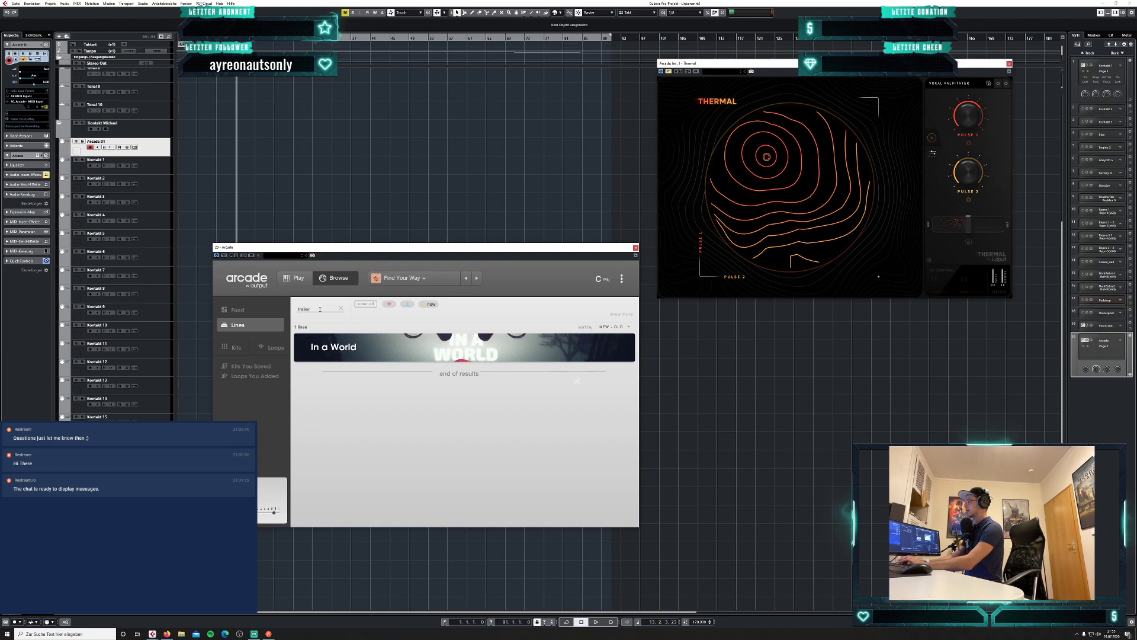
Open the In a World line from the search results and look over its kits.
left_click(503, 348)
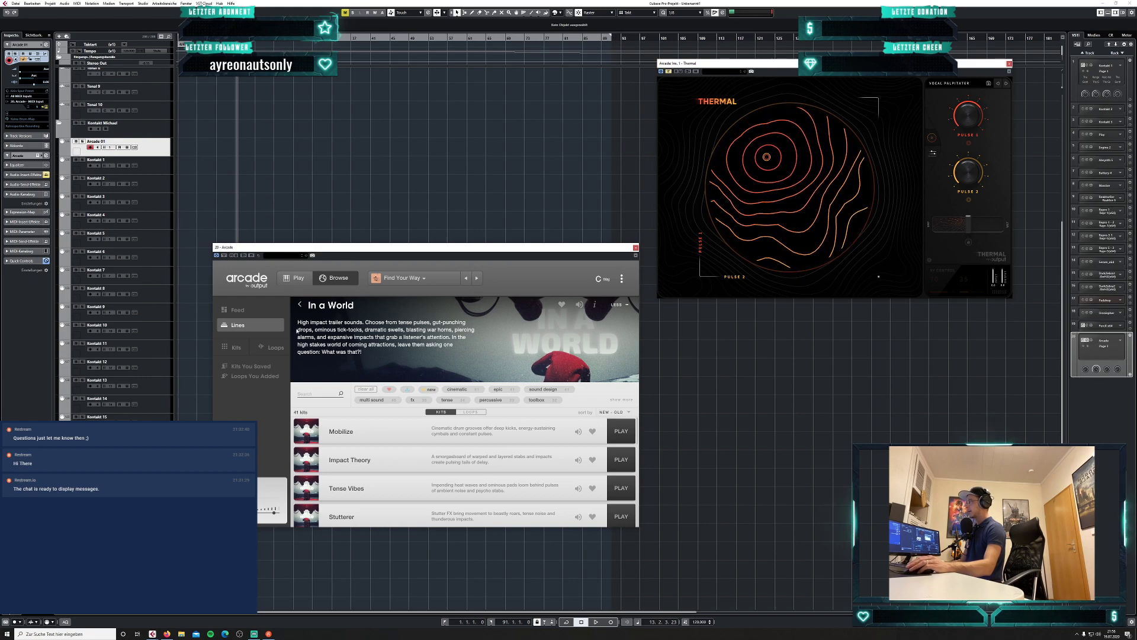
left_click(295, 278)
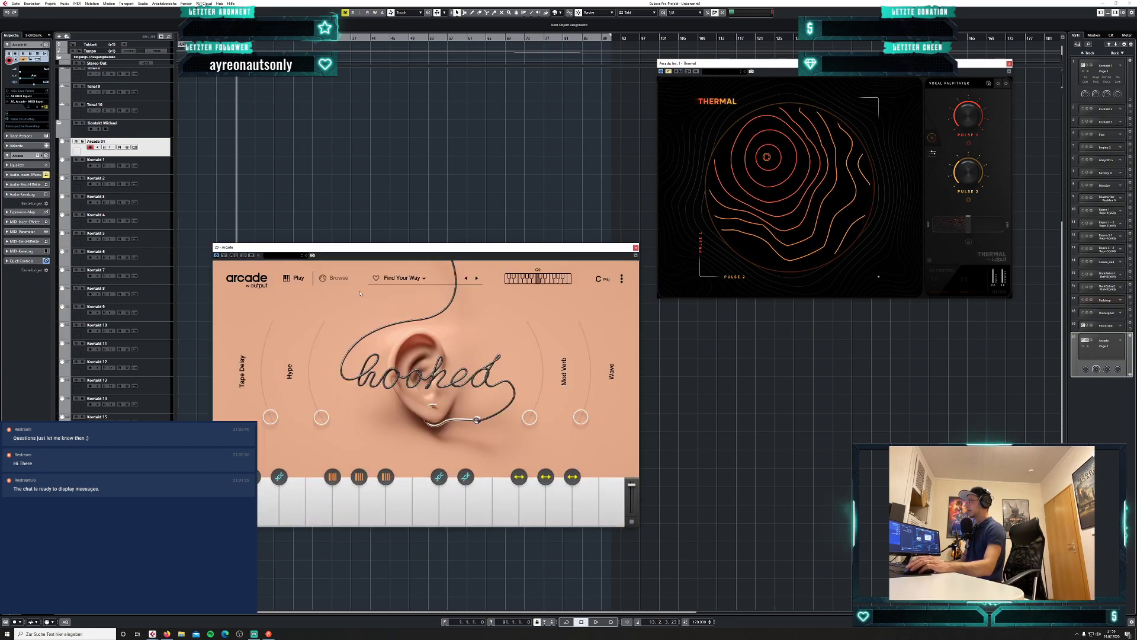
left_click(337, 277)
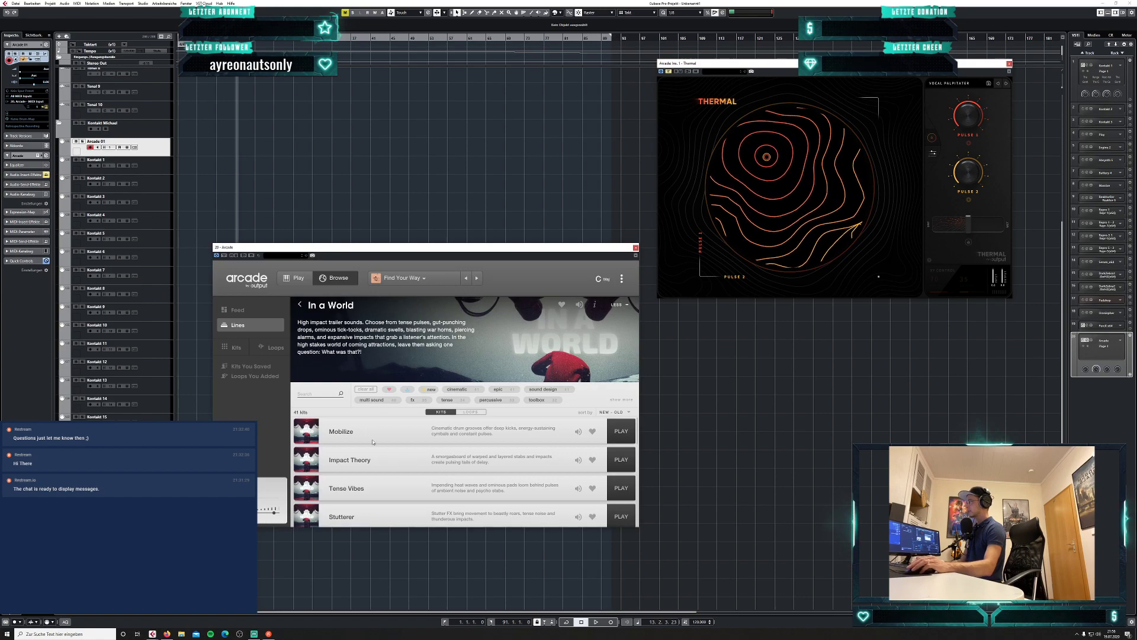
scroll(377, 443, "down", 3)
scroll(530, 435, "up", 3)
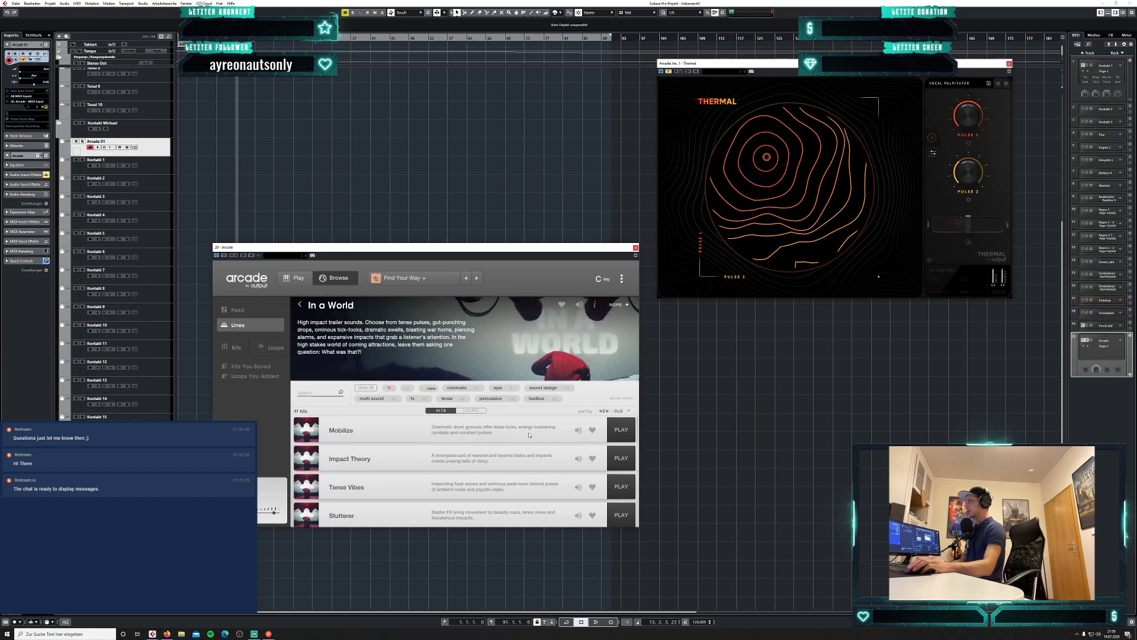
Search the In a World kits for "braams" and clear the search field.
left_click(327, 392)
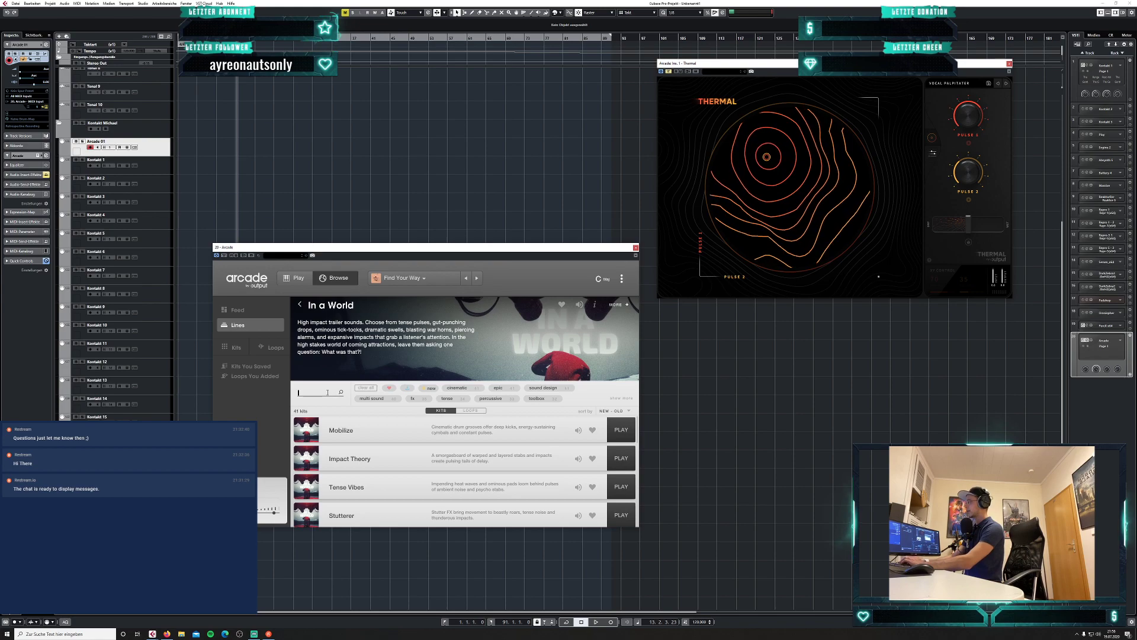
type("drums")
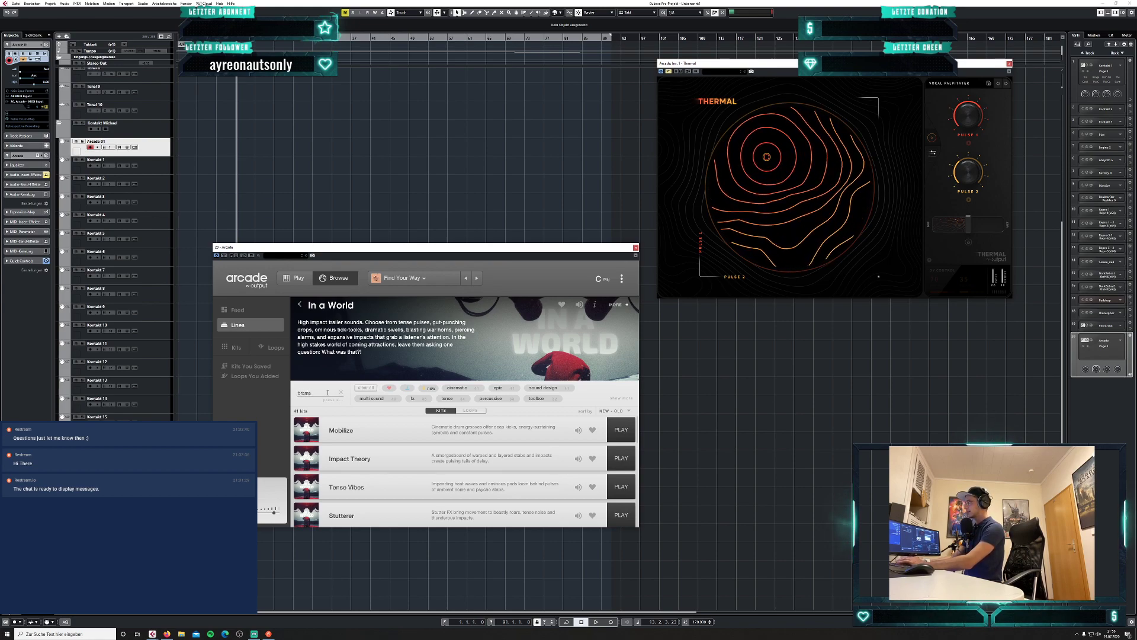
key("Return")
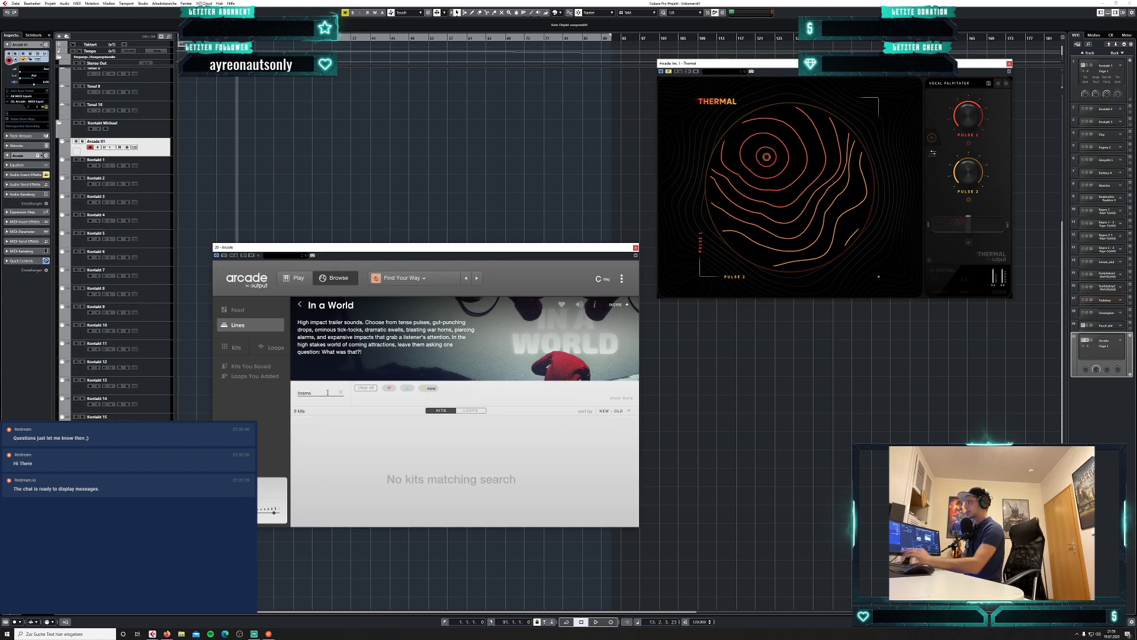
key("BackSpace")
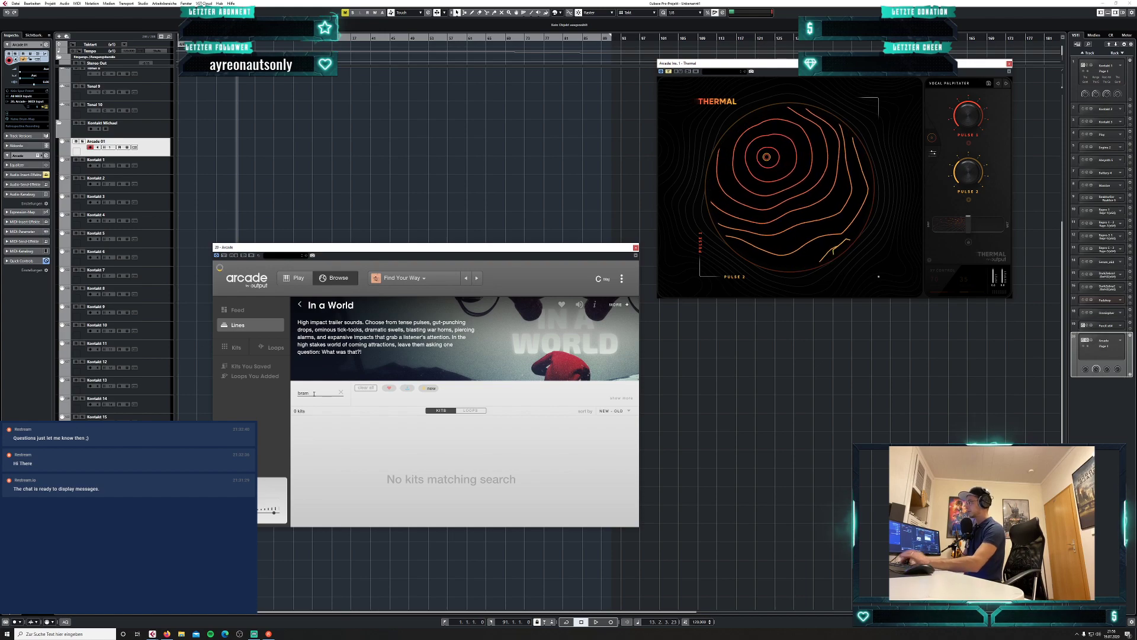
left_click(341, 392)
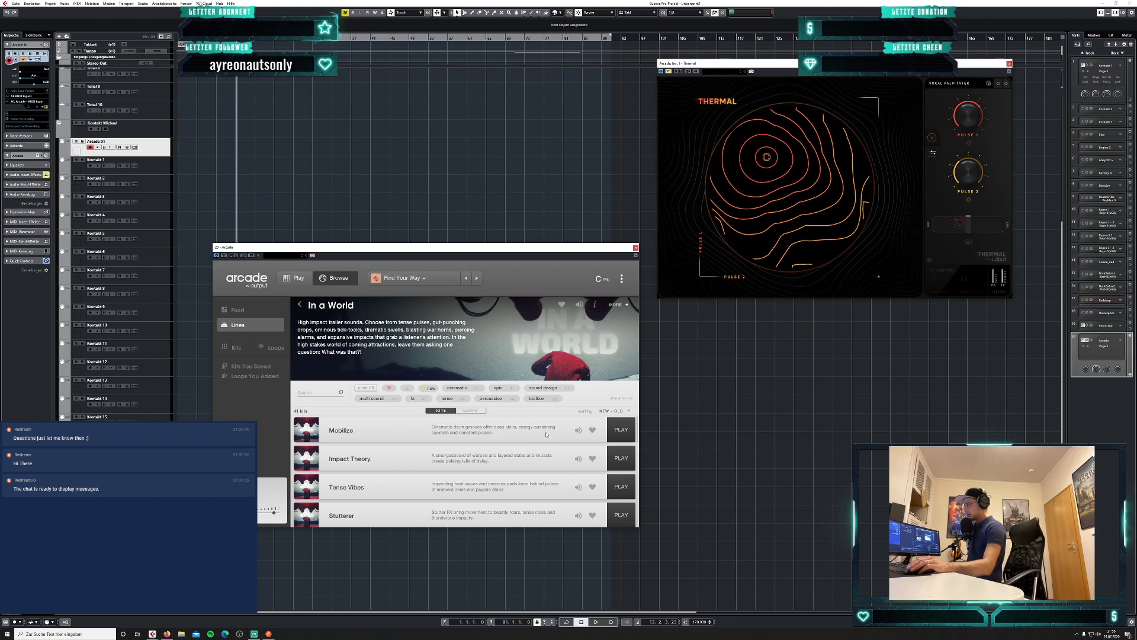
Load the Mobilize kit and audition it, followed by the Impact Theory kit.
left_click(614, 436)
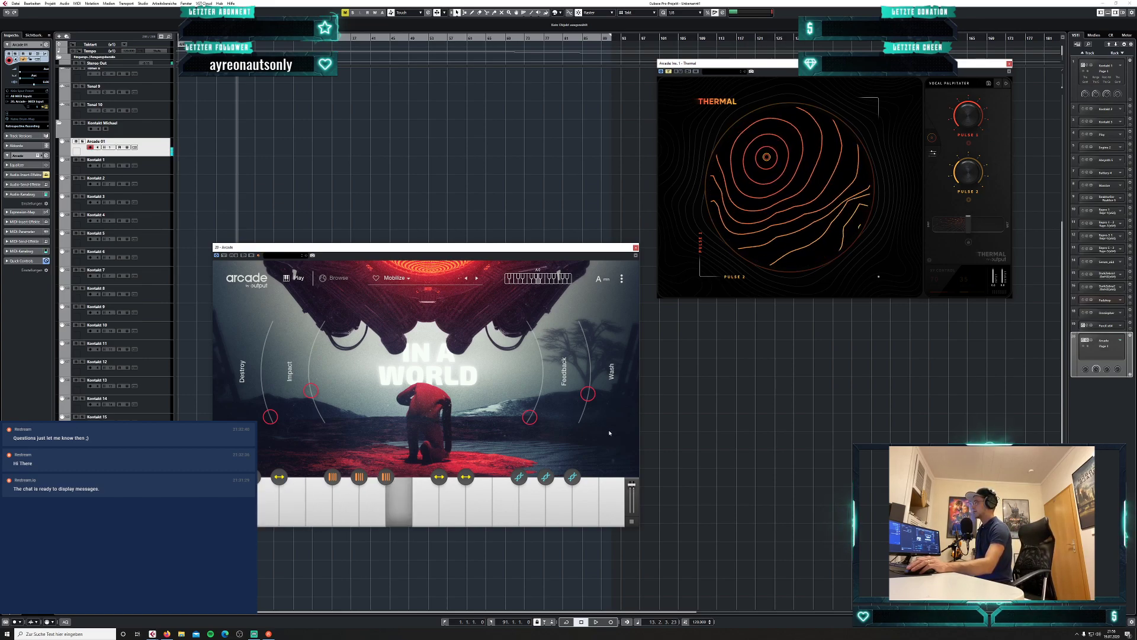
left_click(336, 278)
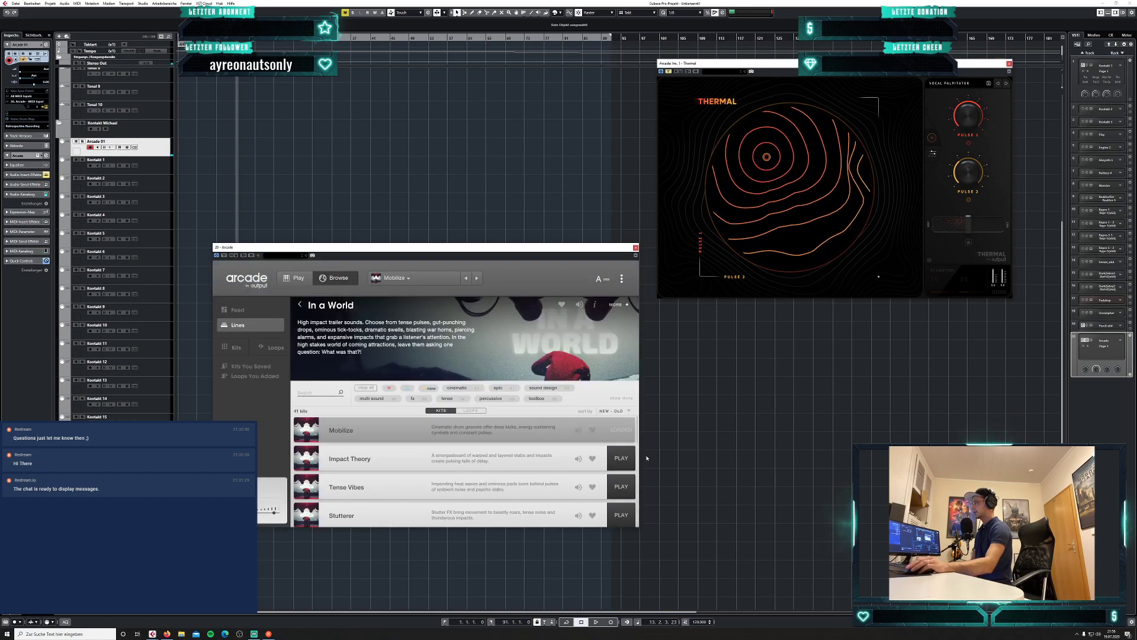
left_click(621, 458)
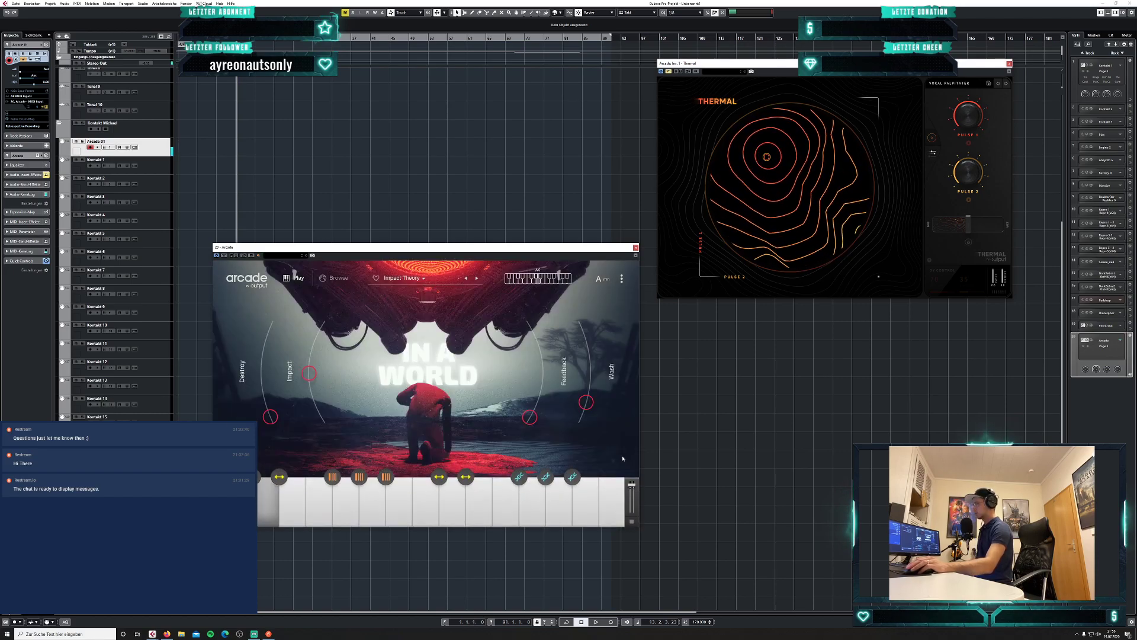
Return to the In a World kit list, reposition the Arcade window higher, and load the Stutterer kit.
left_click(339, 278)
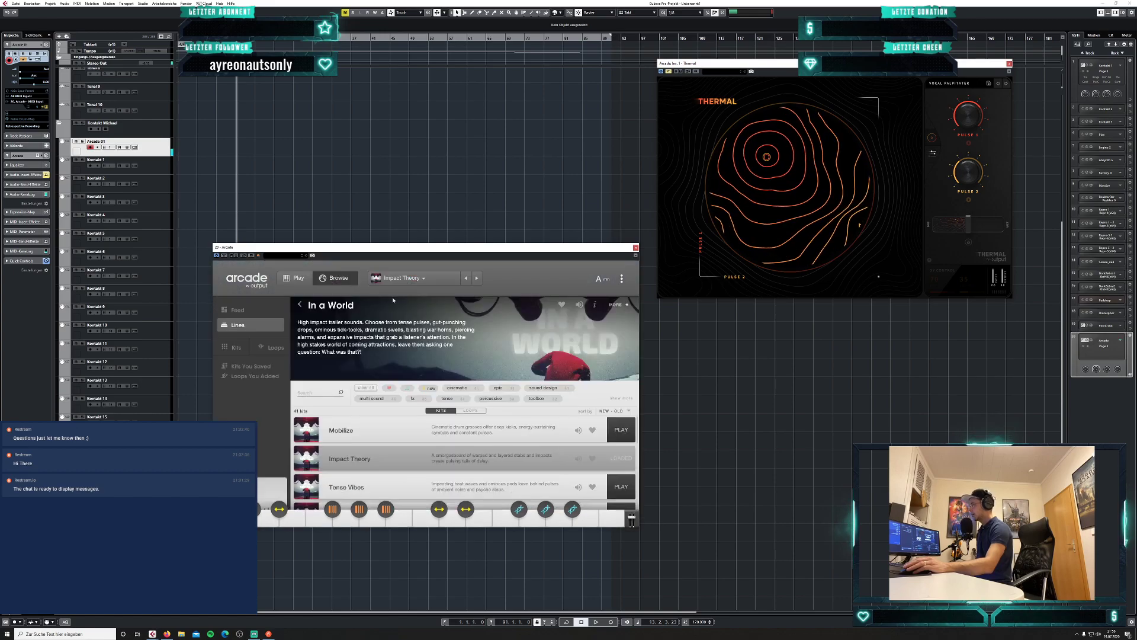
left_click_drag(311, 248, 367, 154)
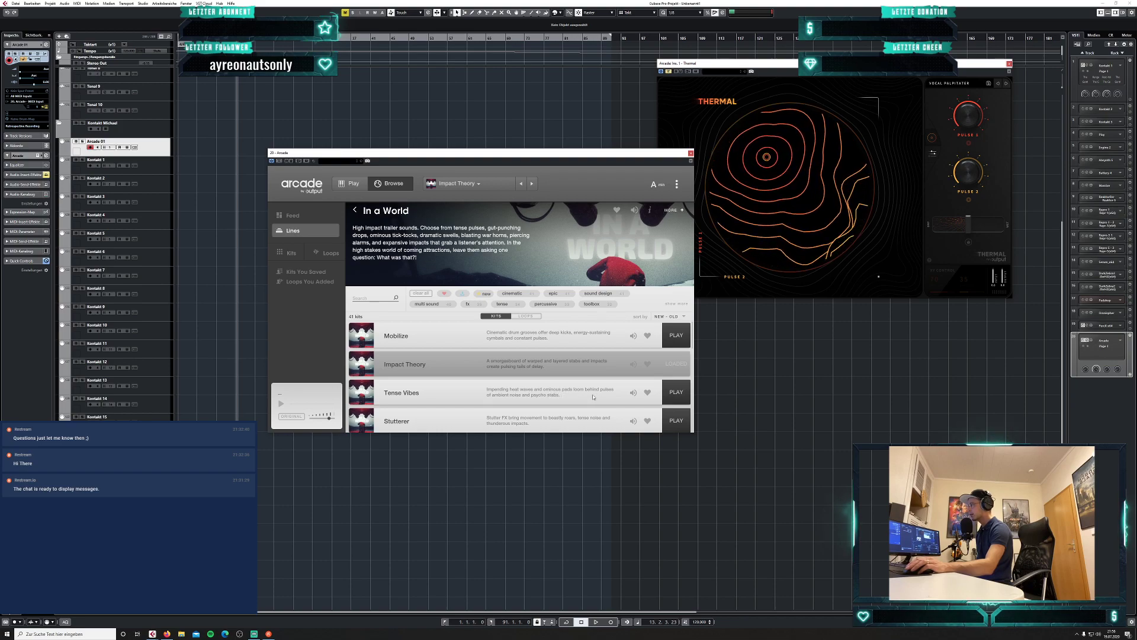
scroll(577, 409, "down", 1)
scroll(595, 389, "down", 1)
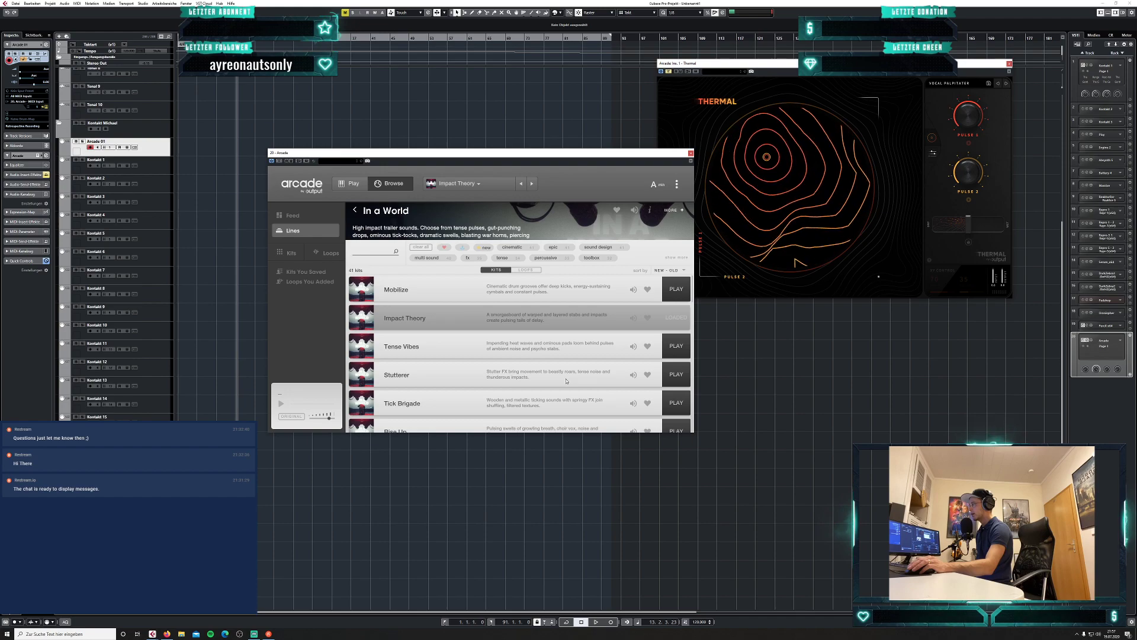
scroll(565, 381, "down", 1)
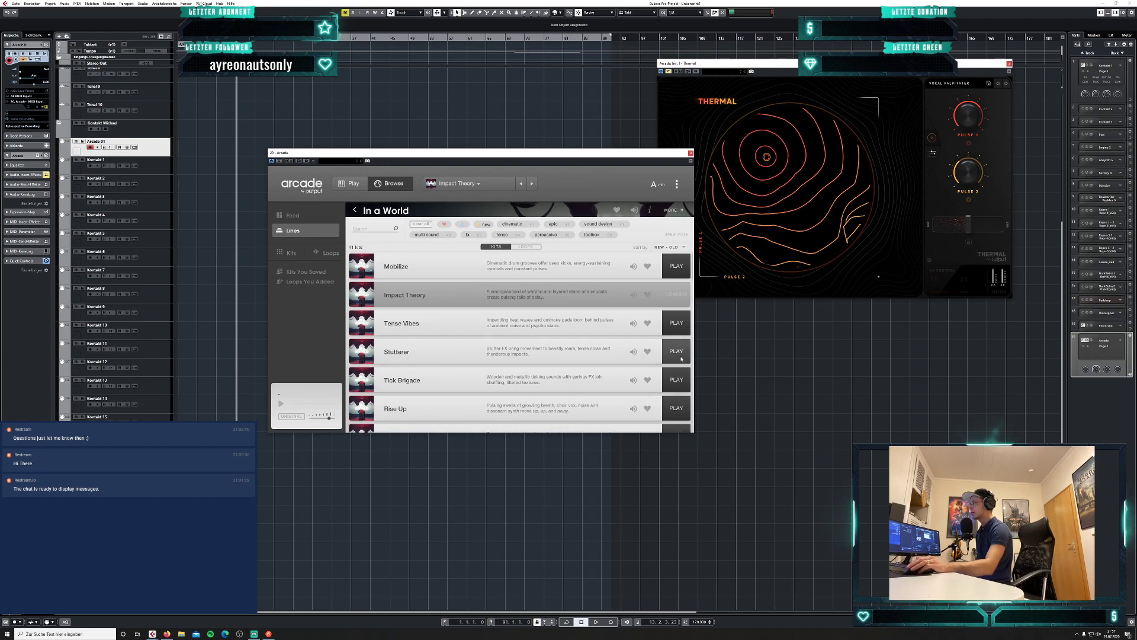
left_click(685, 355)
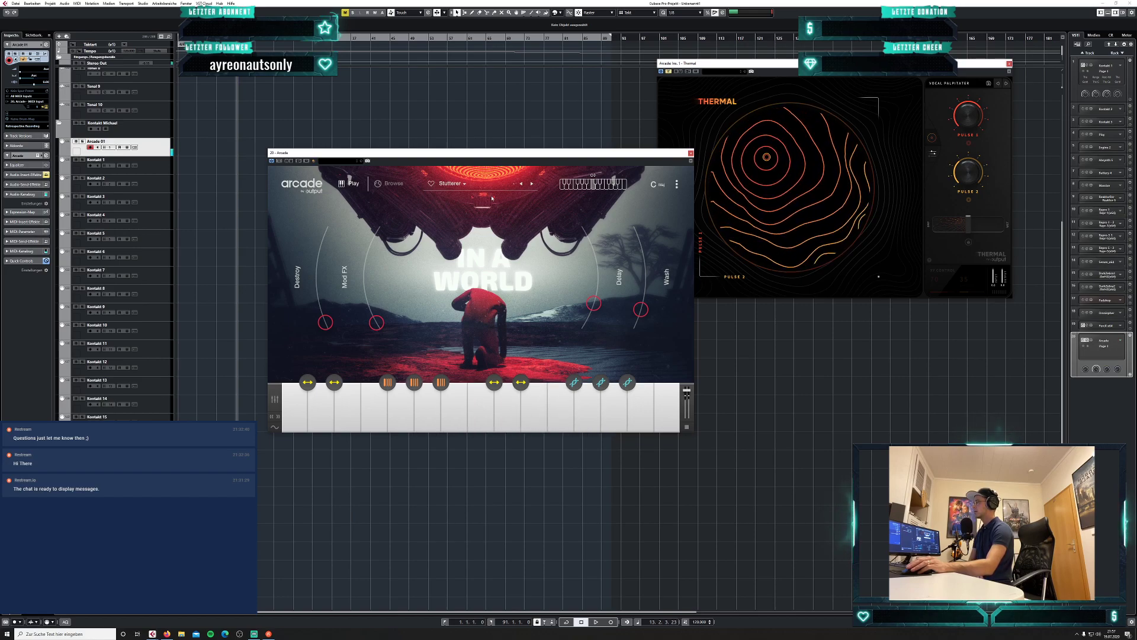
Load the Tick Brigade kit from the In a World line and lower its Wash macro to minimum.
left_click(392, 183)
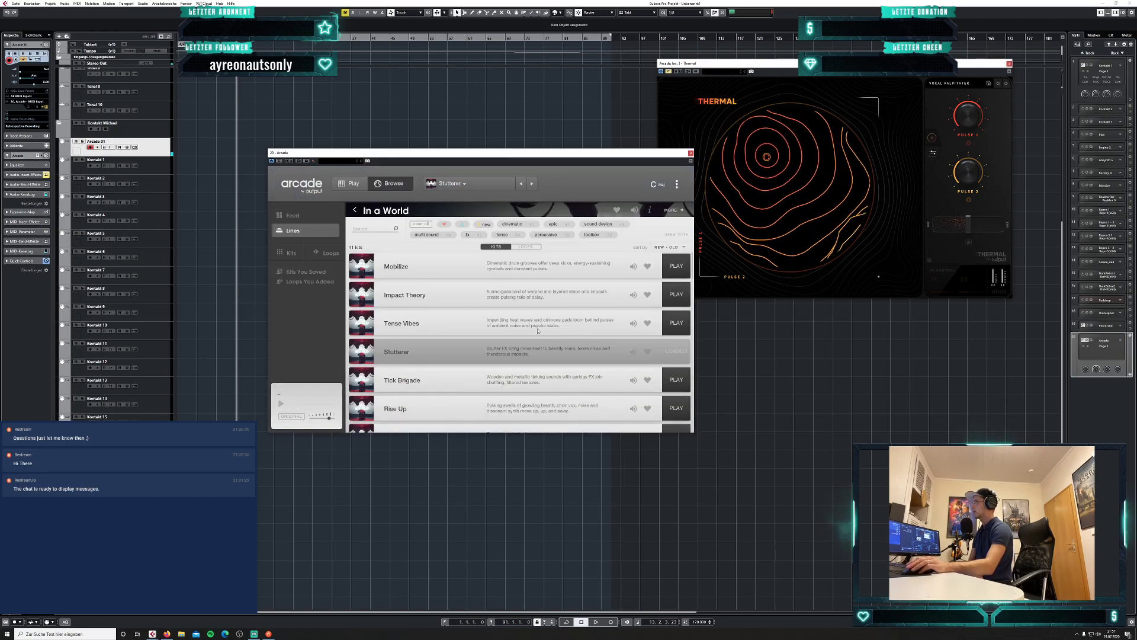
left_click(570, 379)
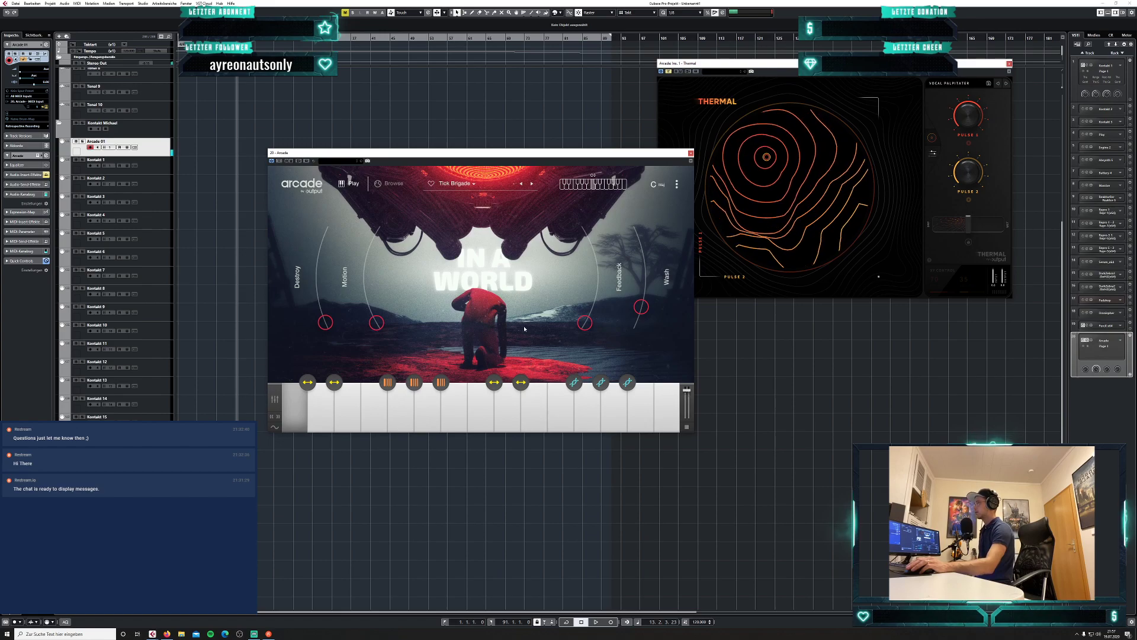
left_click_drag(634, 312, 536, 324)
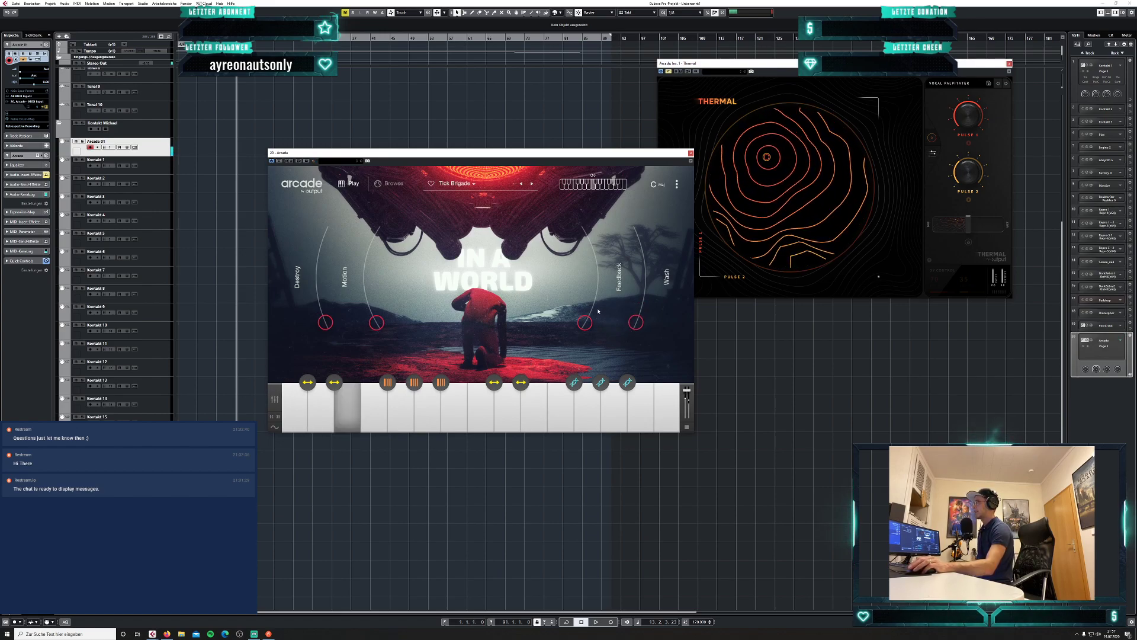
Arrange the Arcade and Thermal windows beside each other and show Thermal's Extreme presets.
left_click_drag(631, 156, 572, 156)
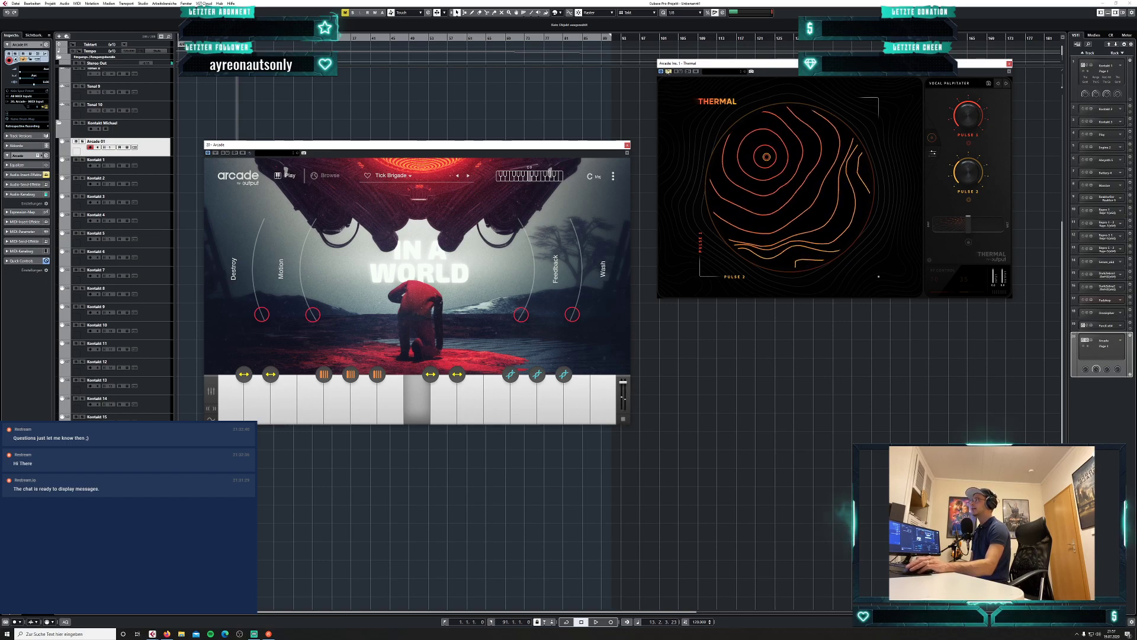
left_click_drag(769, 67, 674, 146)
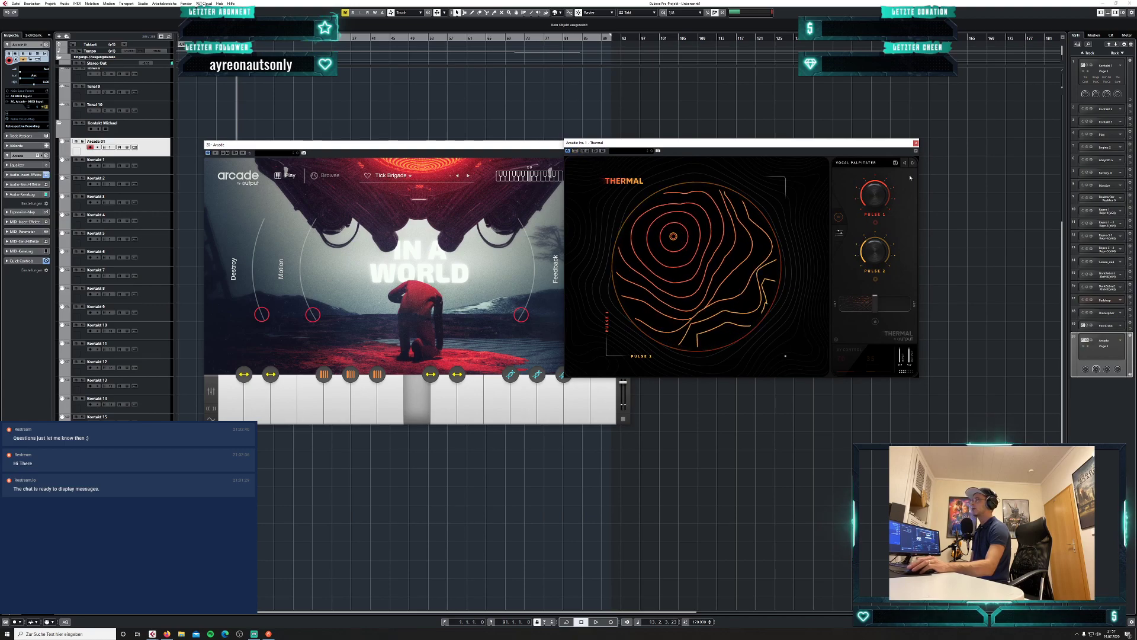
left_click(868, 163)
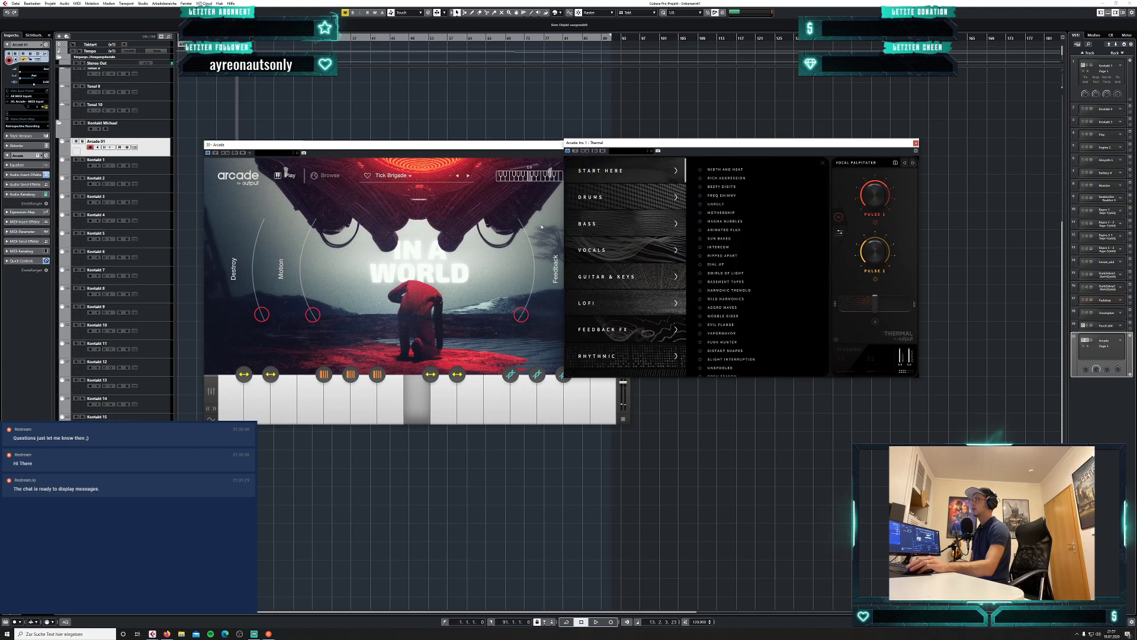
scroll(639, 298, "down", 3)
left_click(635, 289)
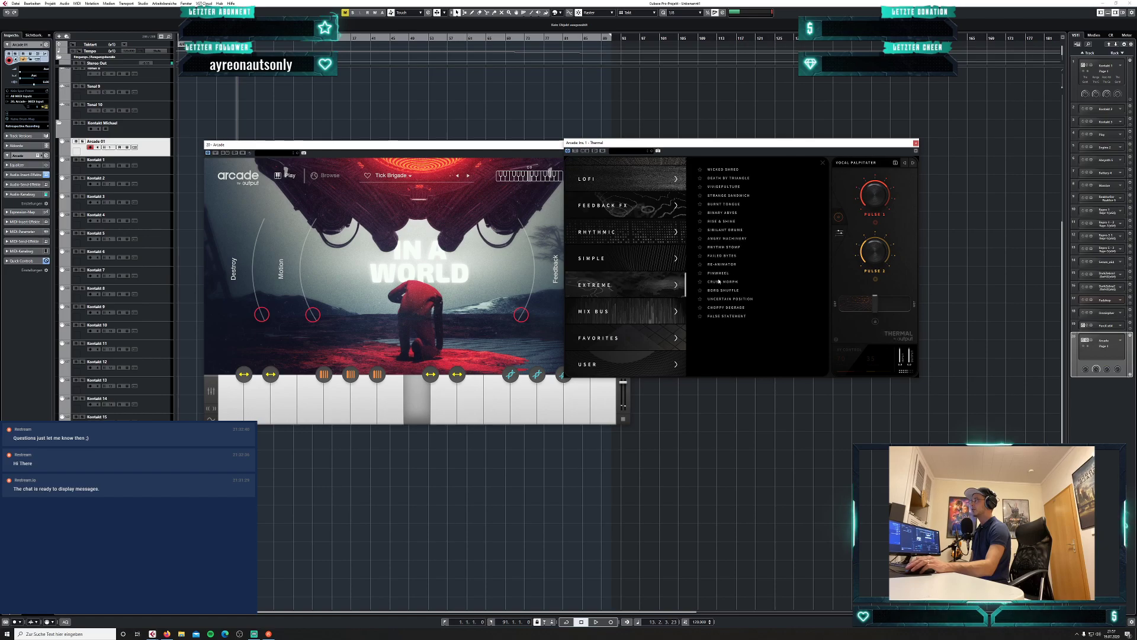
Audition the Extreme presets Wicked Shred, Death by Triangle, Vivisepulture and Strange Sandwich on the Tick Brigade kit.
left_click(733, 171)
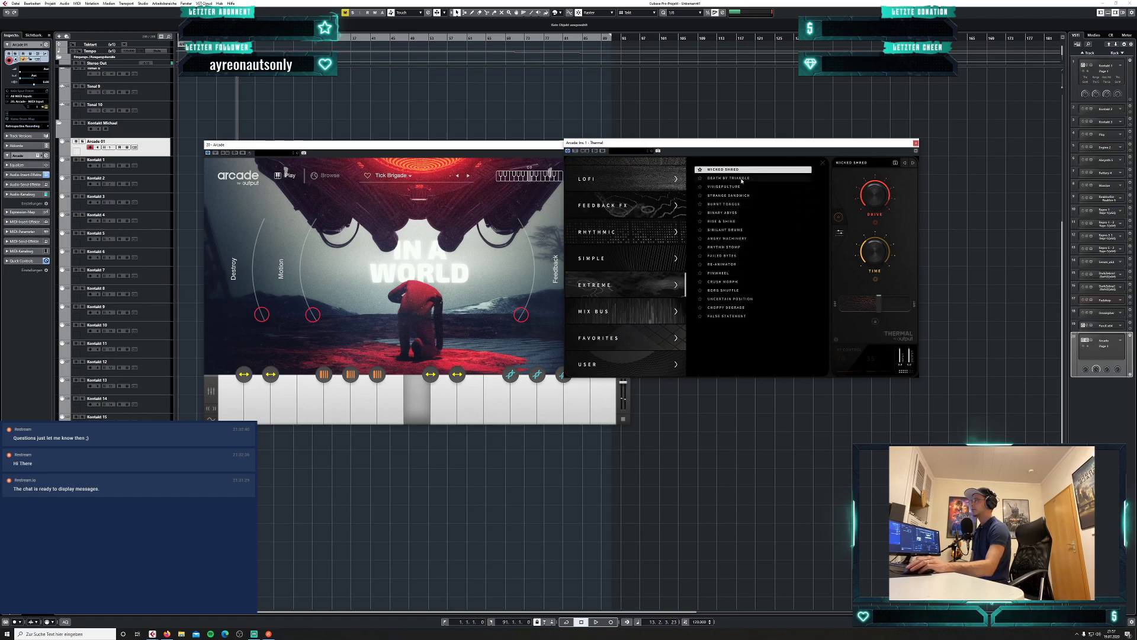
left_click(741, 179)
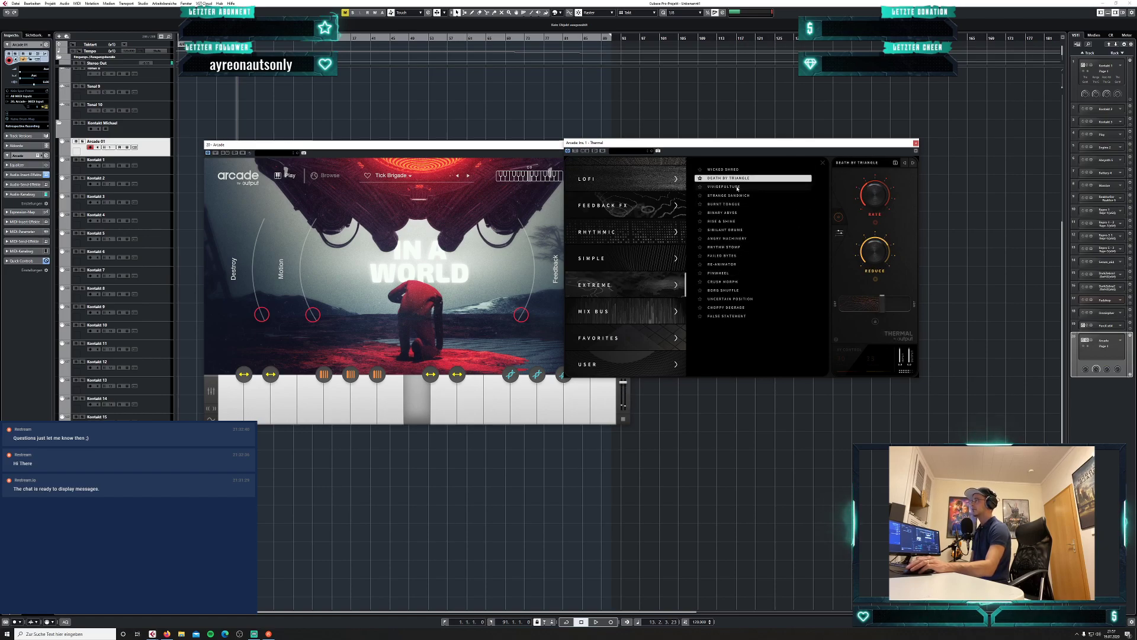
left_click(738, 189)
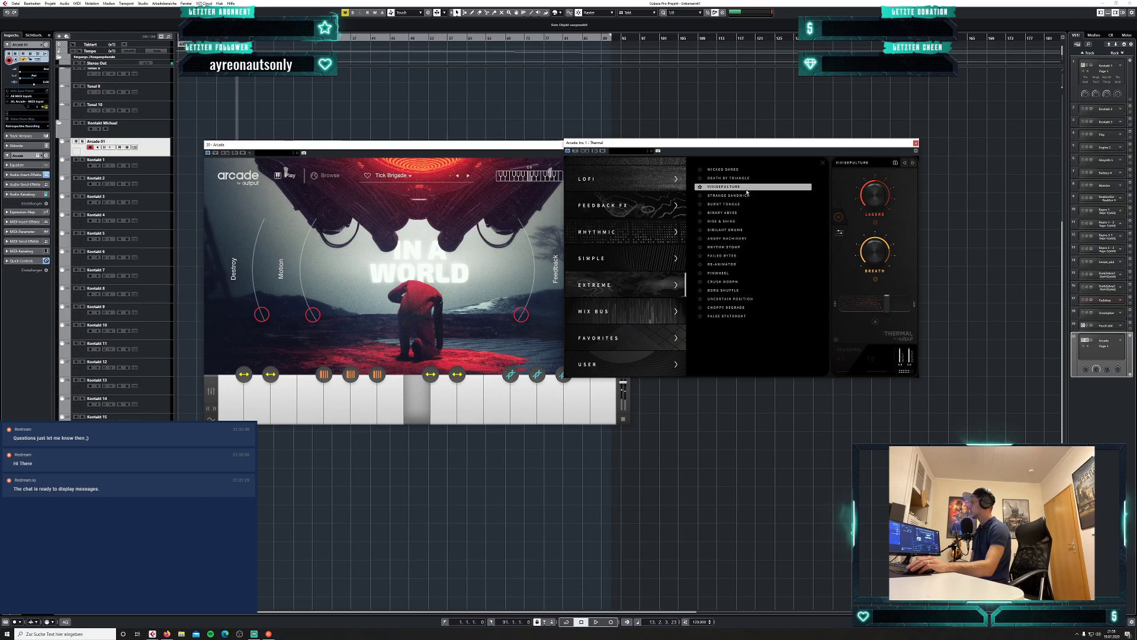
left_click(745, 196)
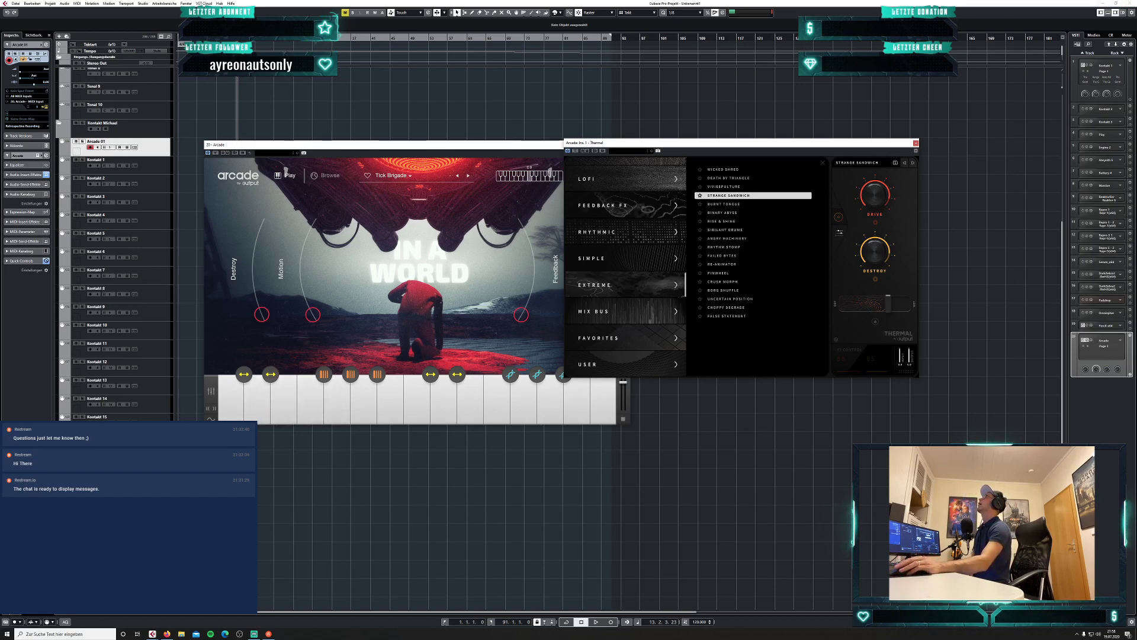
left_click(167, 634)
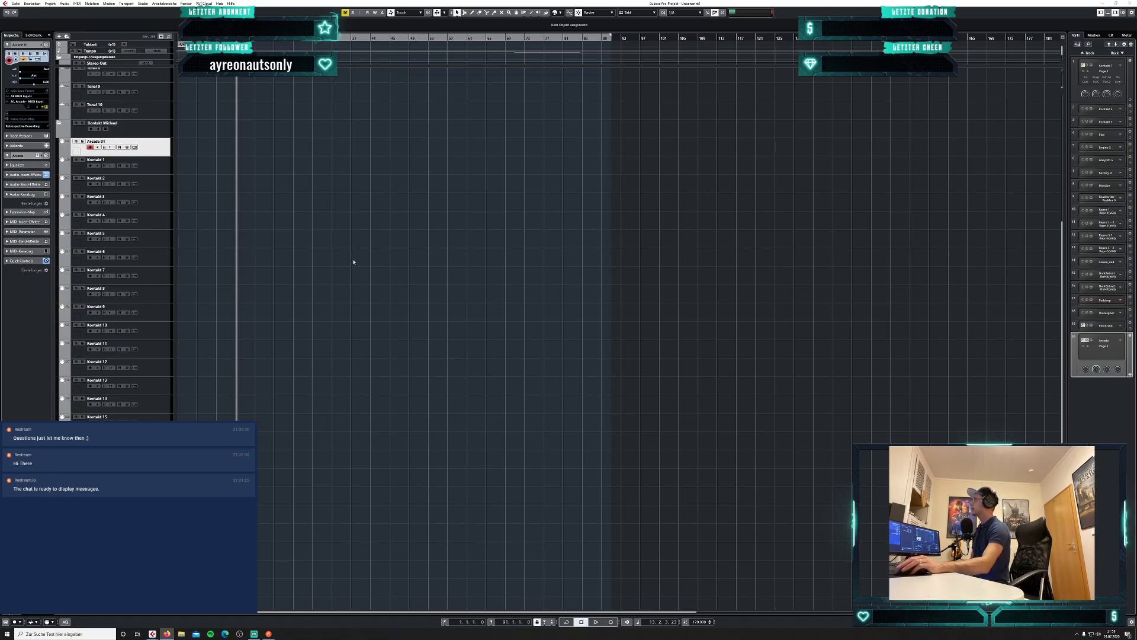
left_click(393, 286)
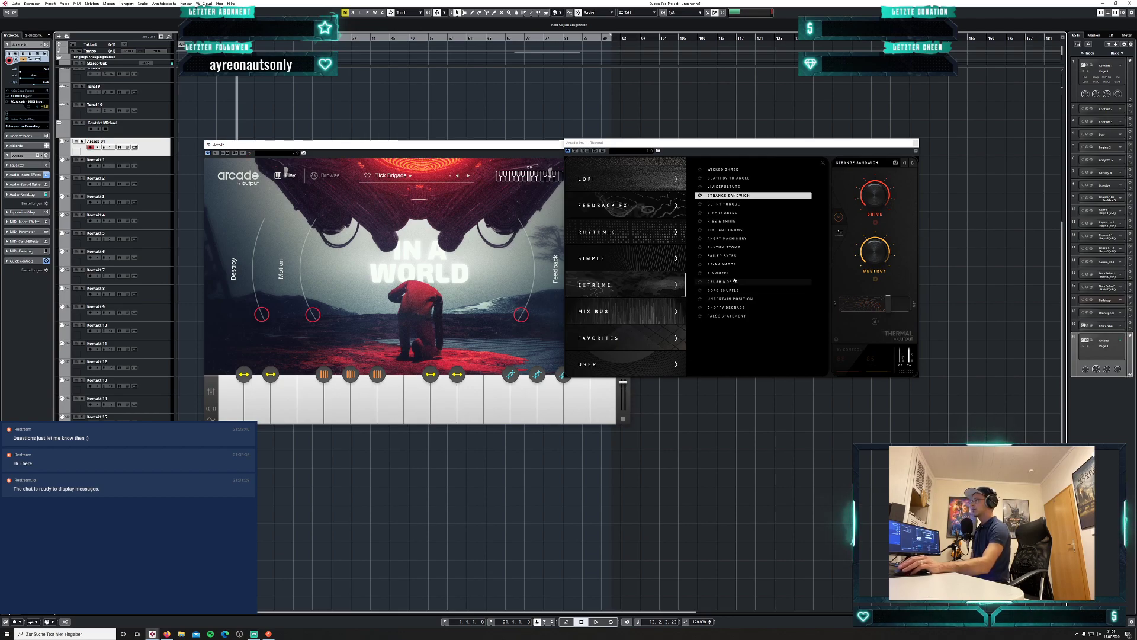
Audition the Extreme presets Burnt Tongue, Binary Abyss, Rise & Shine, Sibilant Drums and Angry Machinery, ending on Rhythm Stomp.
left_click(736, 204)
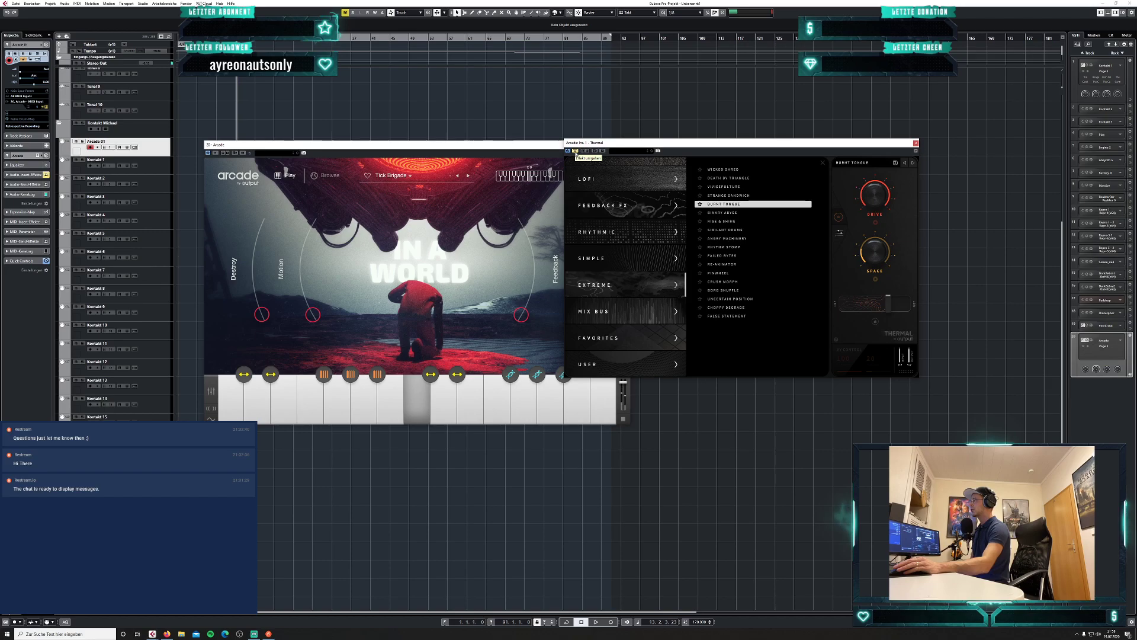
left_click(735, 213)
left_click(735, 220)
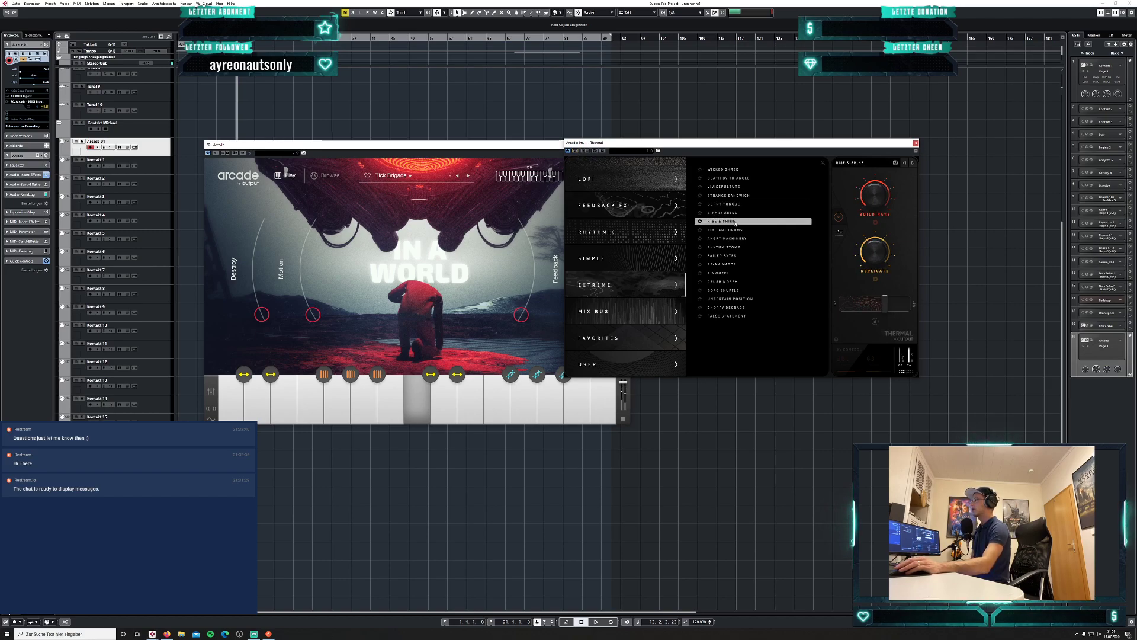
left_click(735, 230)
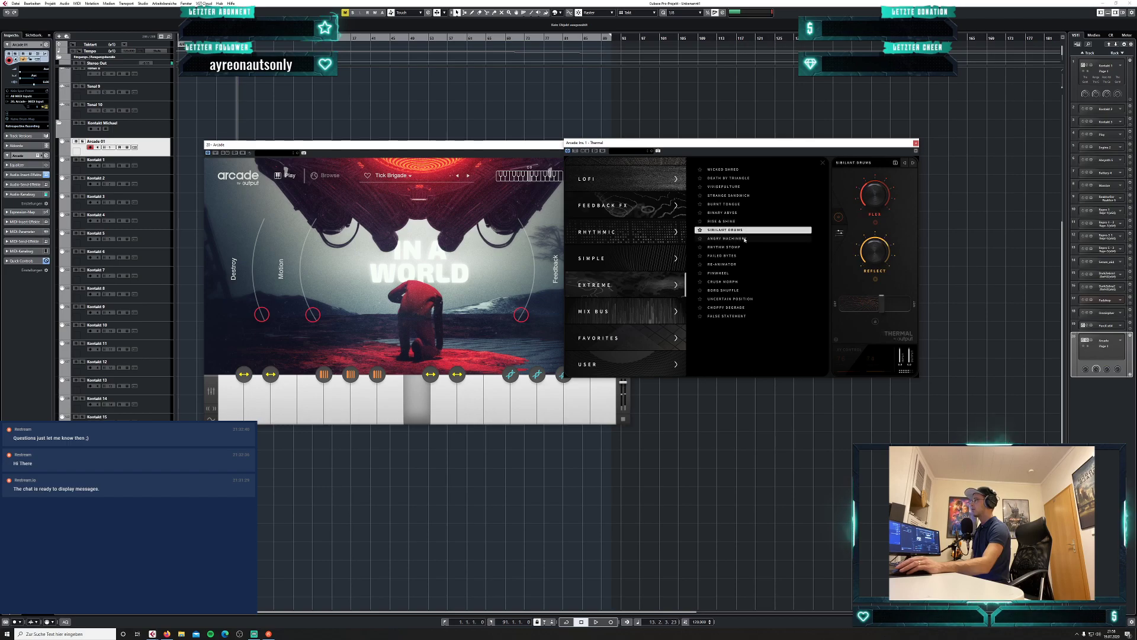
left_click(744, 239)
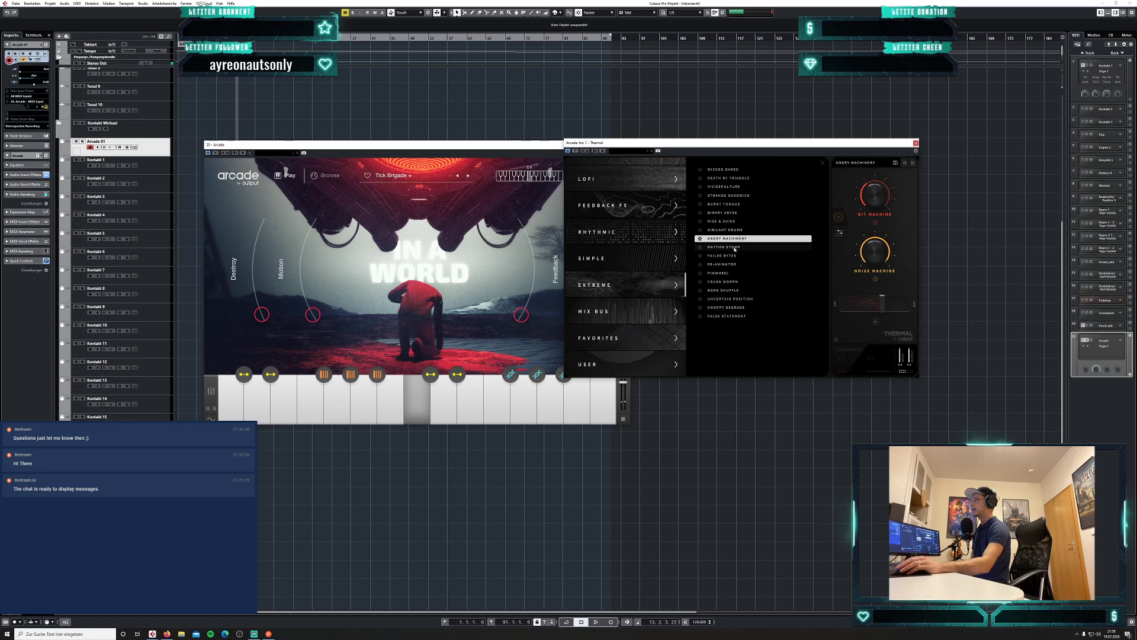
left_click(735, 248)
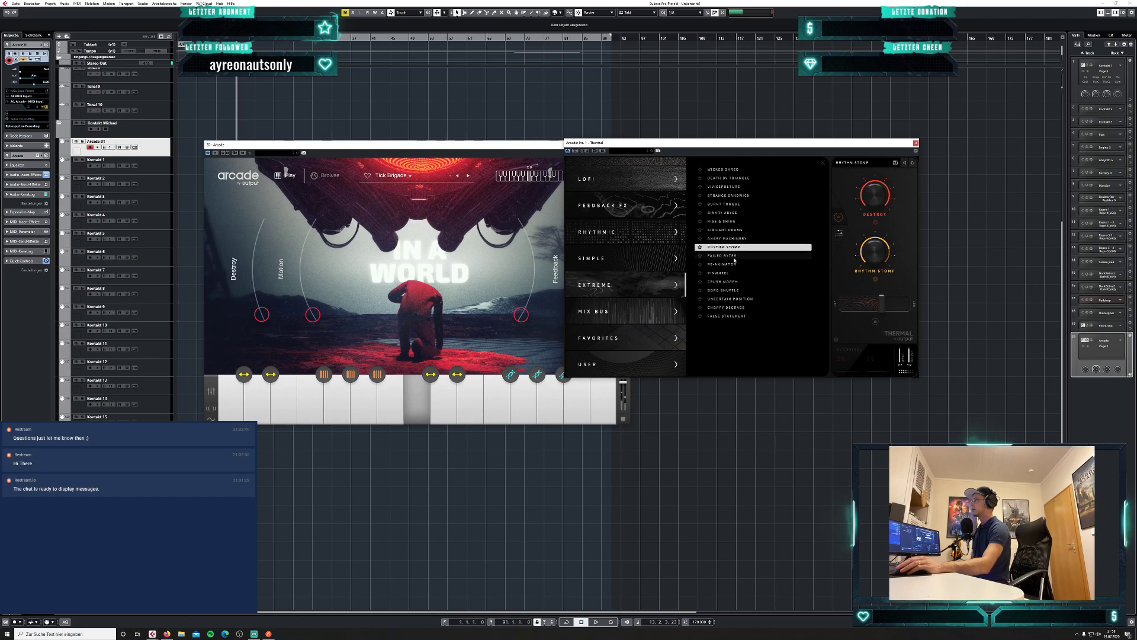
Audition the Extreme presets Failed Bytes and Re-Animator, ending on Failed Bytes, and move the Thermal window clear of Arcade.
left_click(734, 256)
left_click(737, 264)
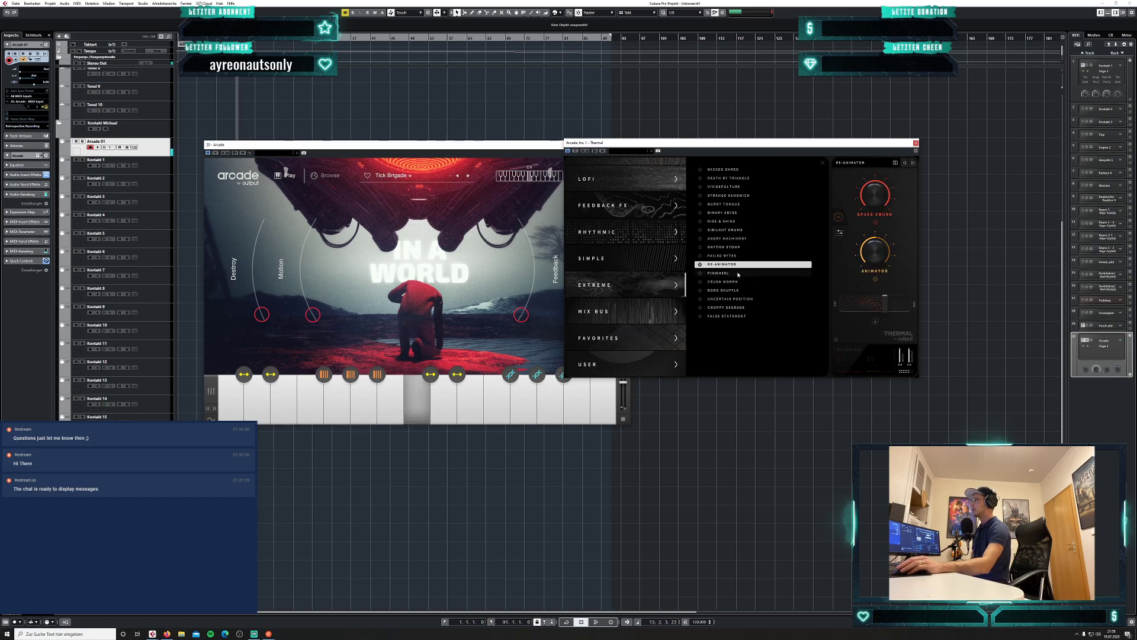
left_click(733, 258)
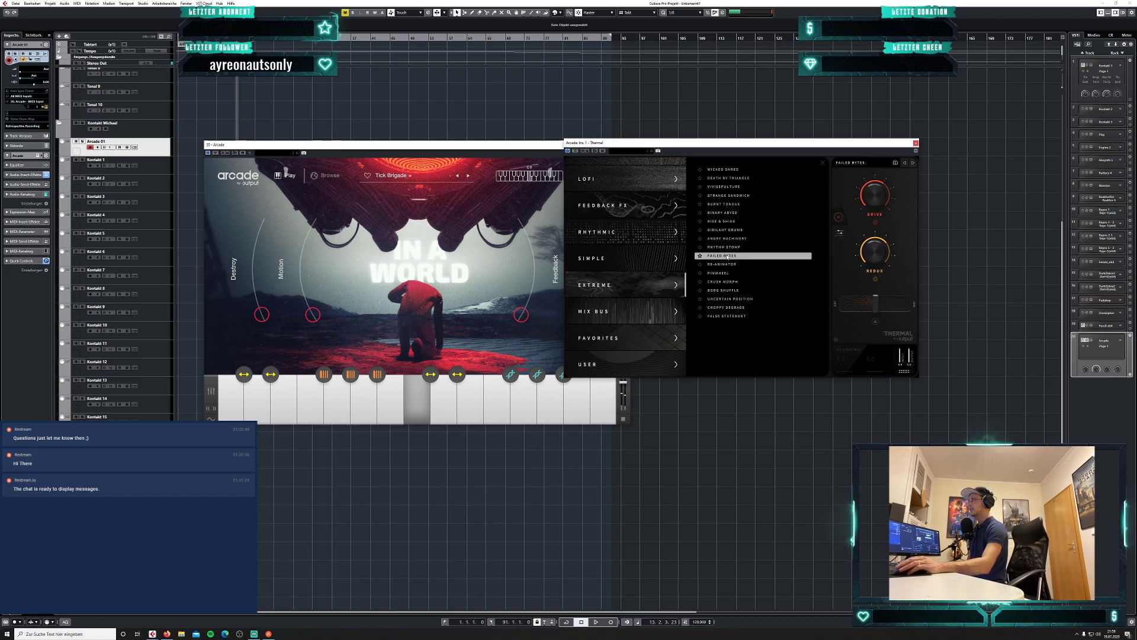
left_click(757, 259)
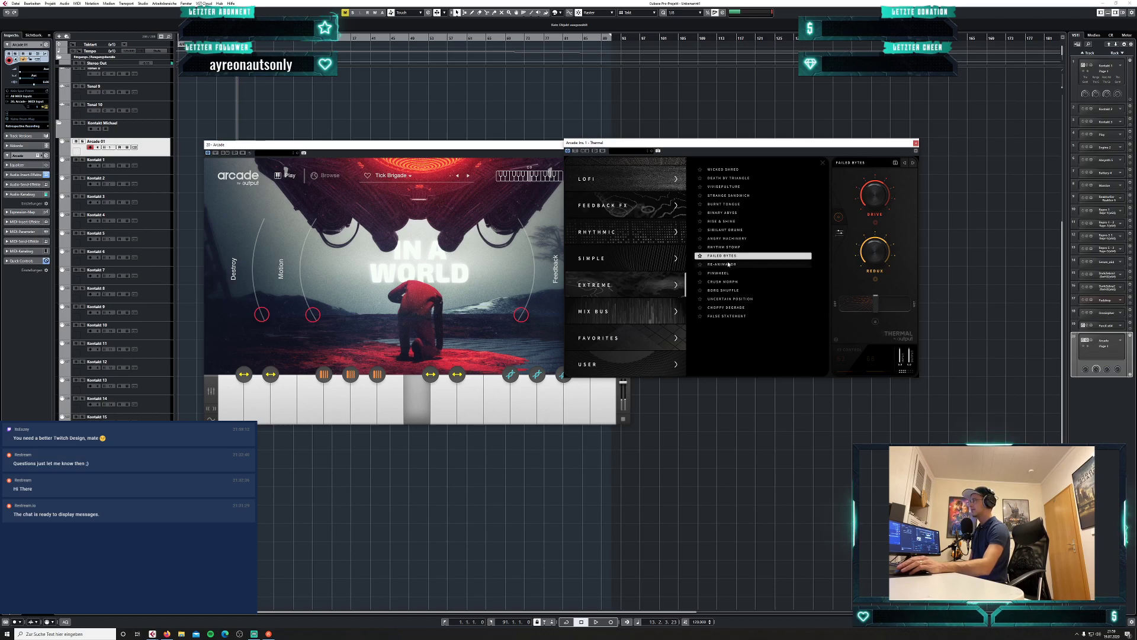
left_click_drag(740, 147, 815, 131)
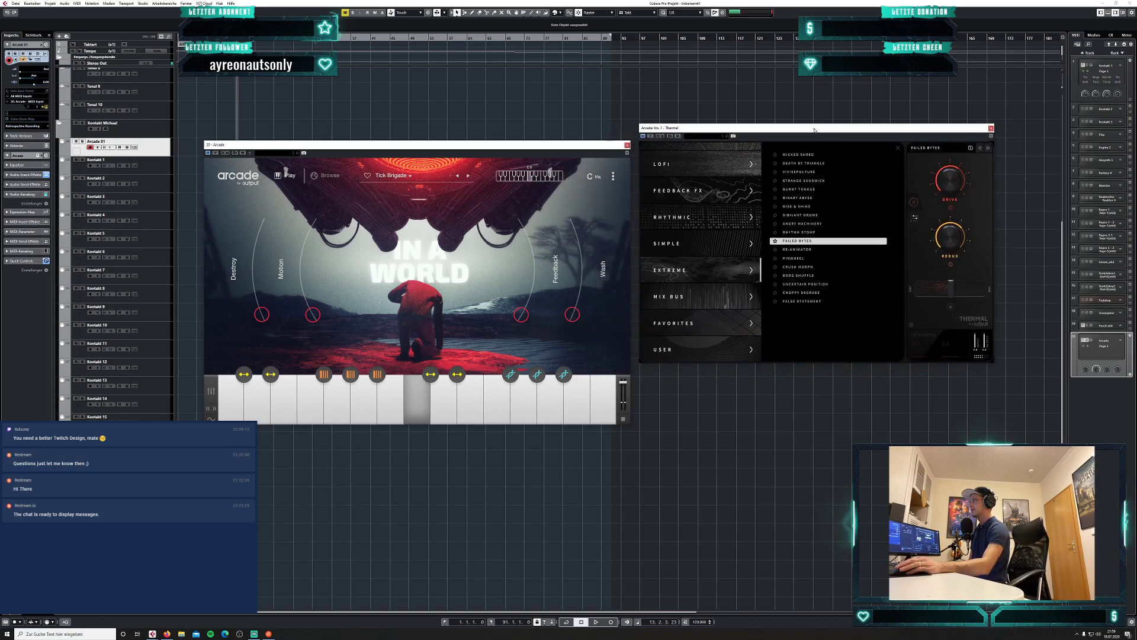
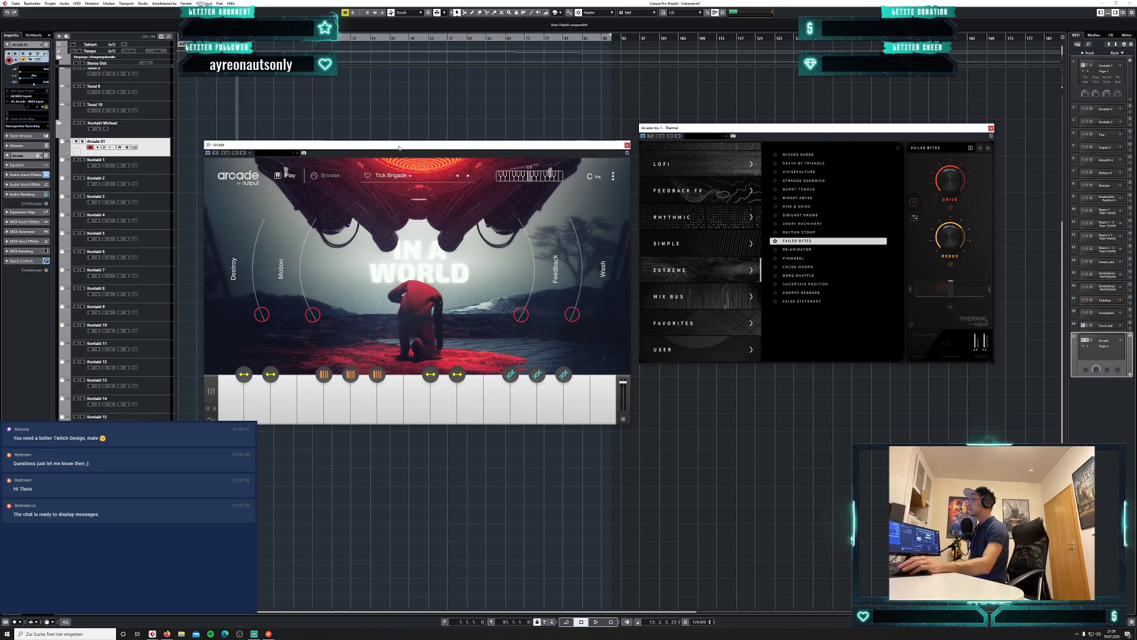
Mute the Arcade 01 track and remove The Gentleman from the Kontakt instance of track Kontakt 1.
left_click(77, 142)
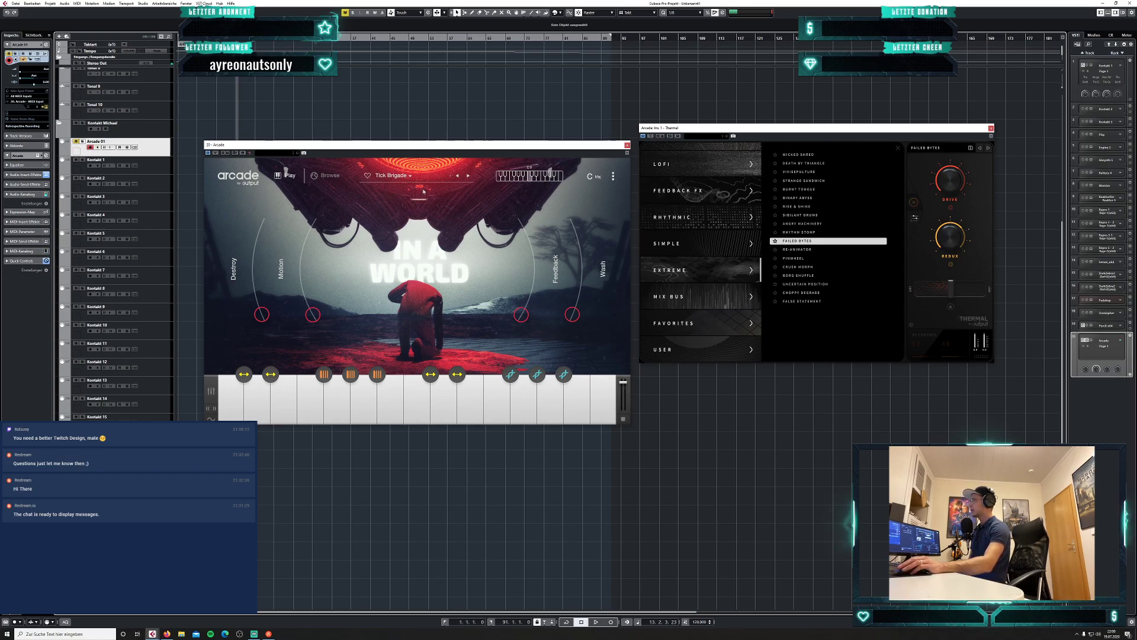
left_click(161, 170)
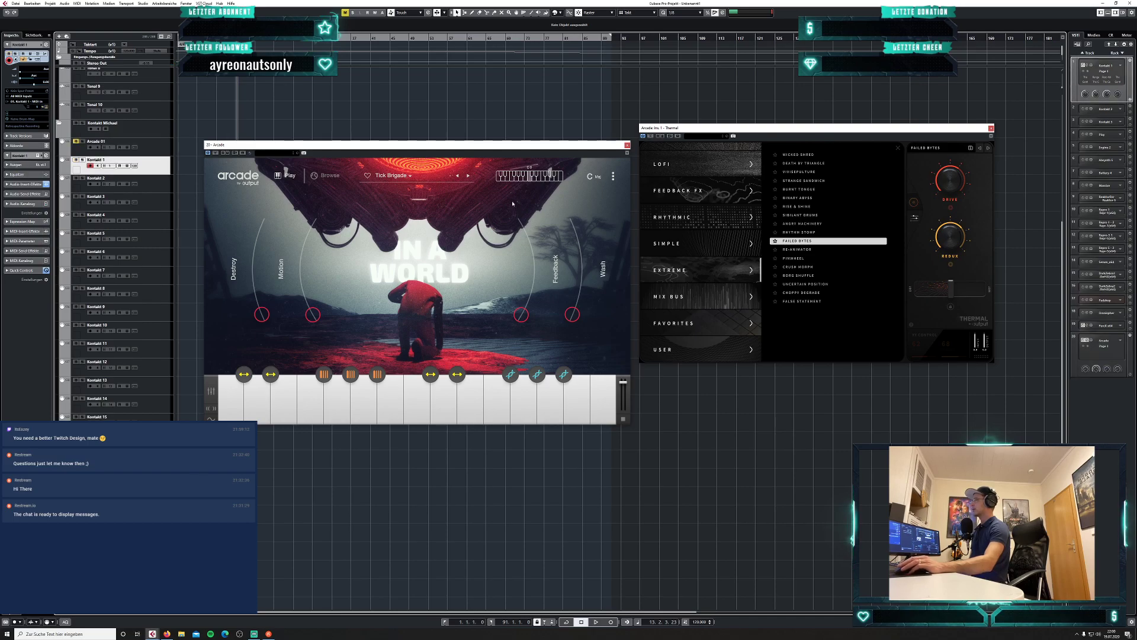
left_click(1087, 65)
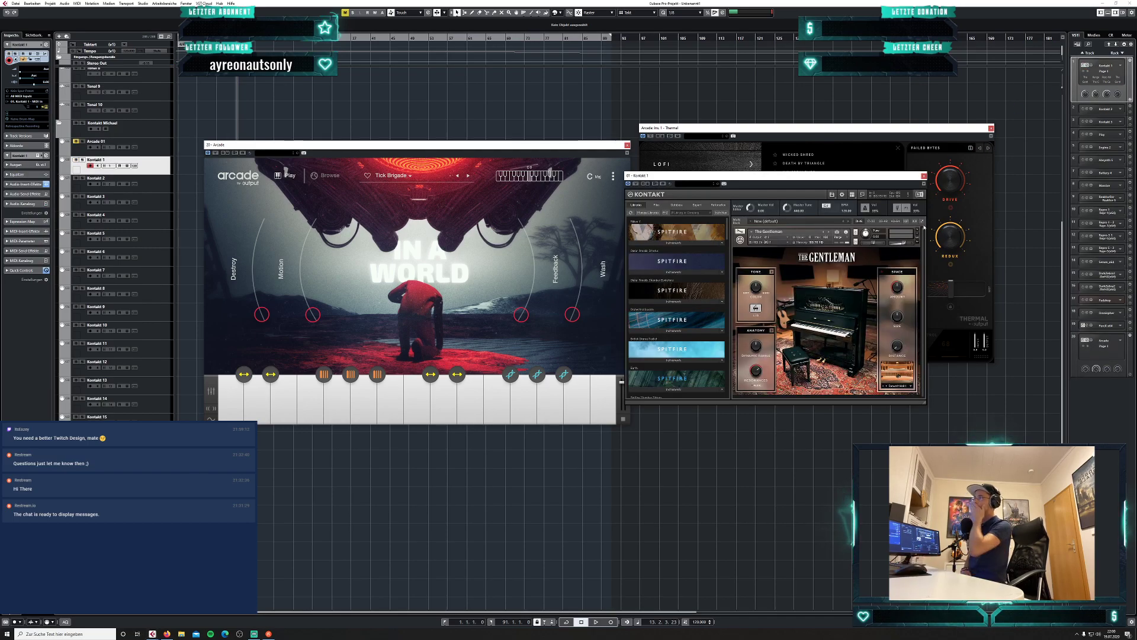
left_click(918, 230)
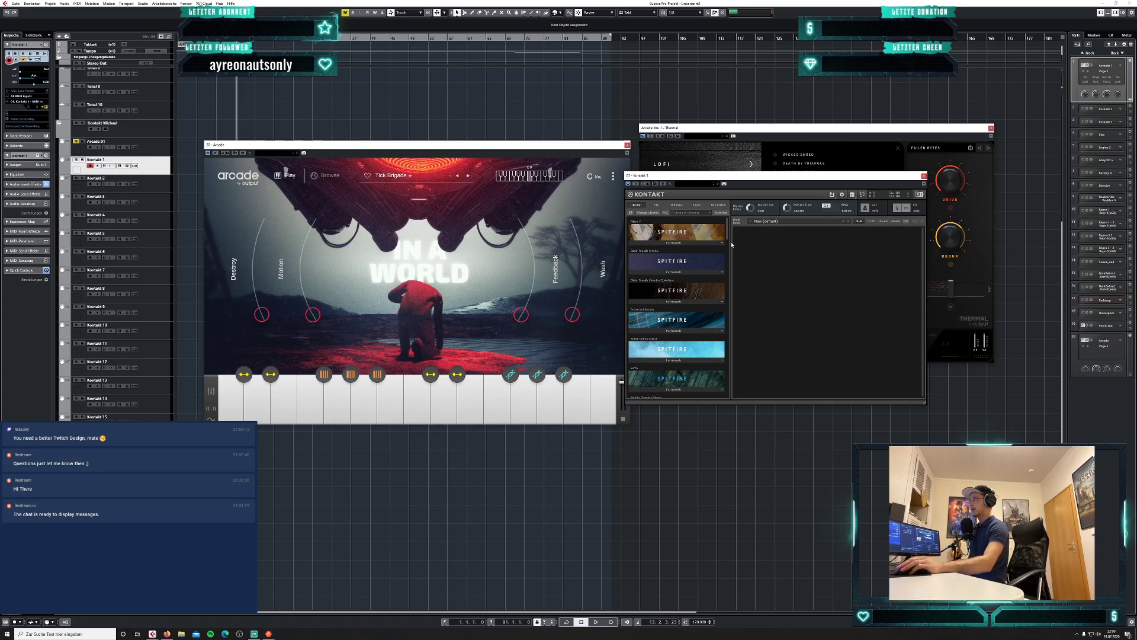
Load Epic_Frame_all_master_lite into Kontakt from the Instruments folder of the 8Dio Epic Frame Drum Ensemble percussion library.
left_click(656, 205)
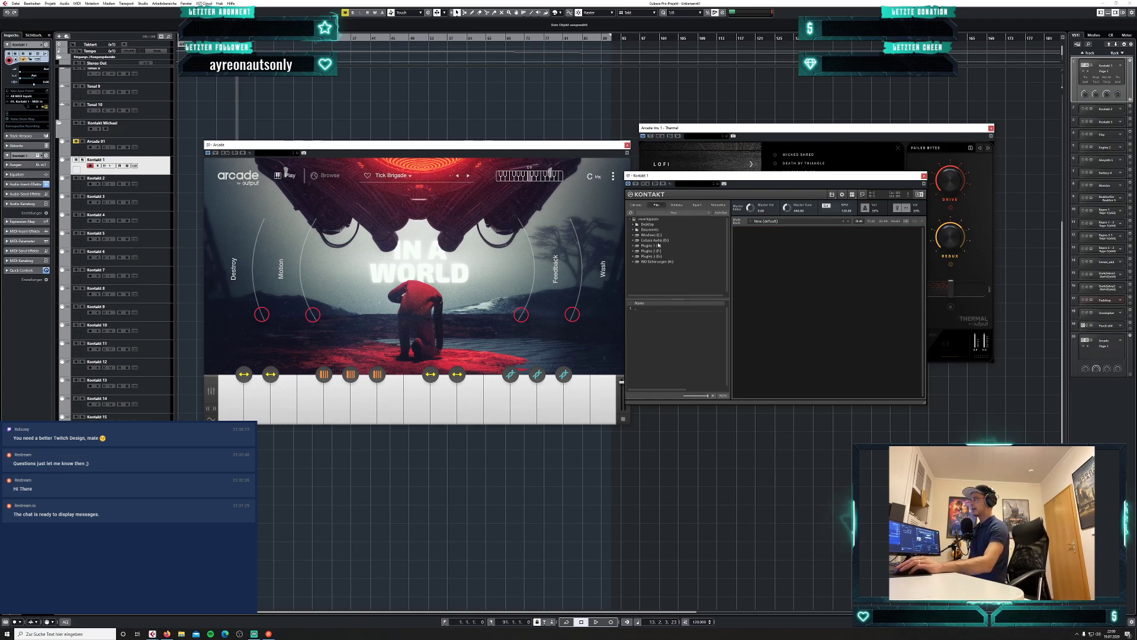
left_click(634, 246)
left_click(633, 245)
left_click(632, 252)
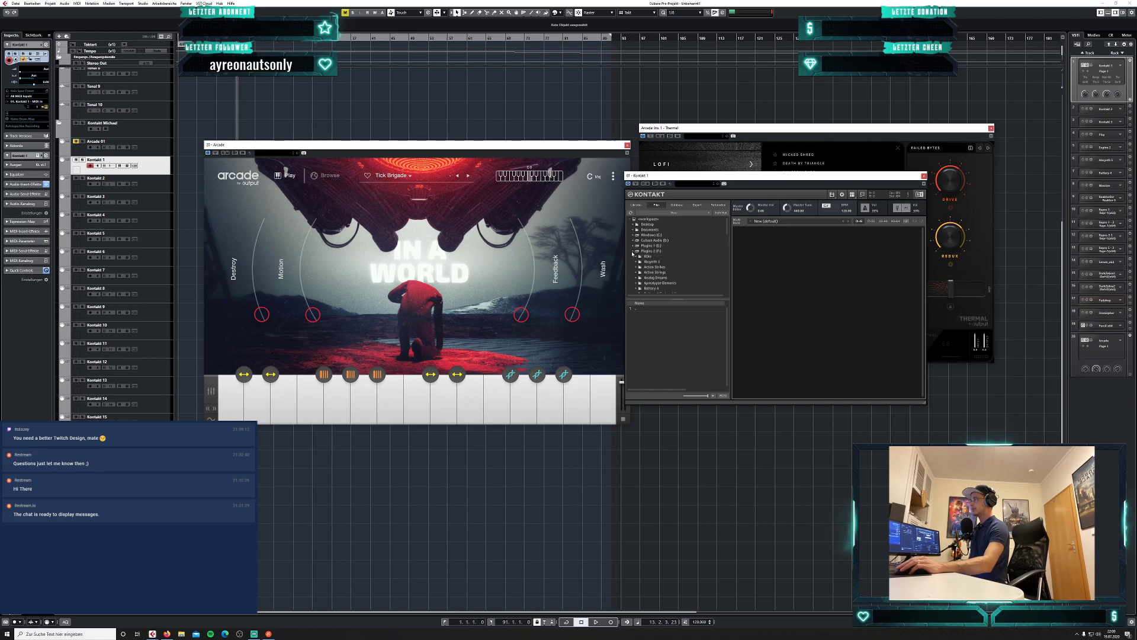
left_click(648, 256)
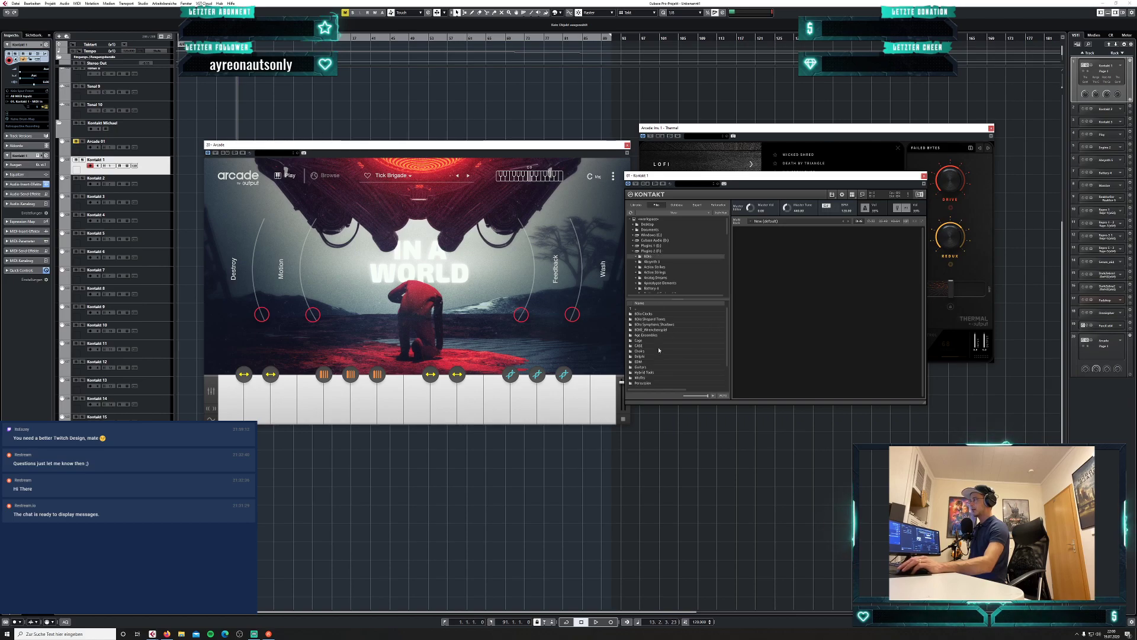
scroll(688, 352, "down", 3)
double_click(691, 357)
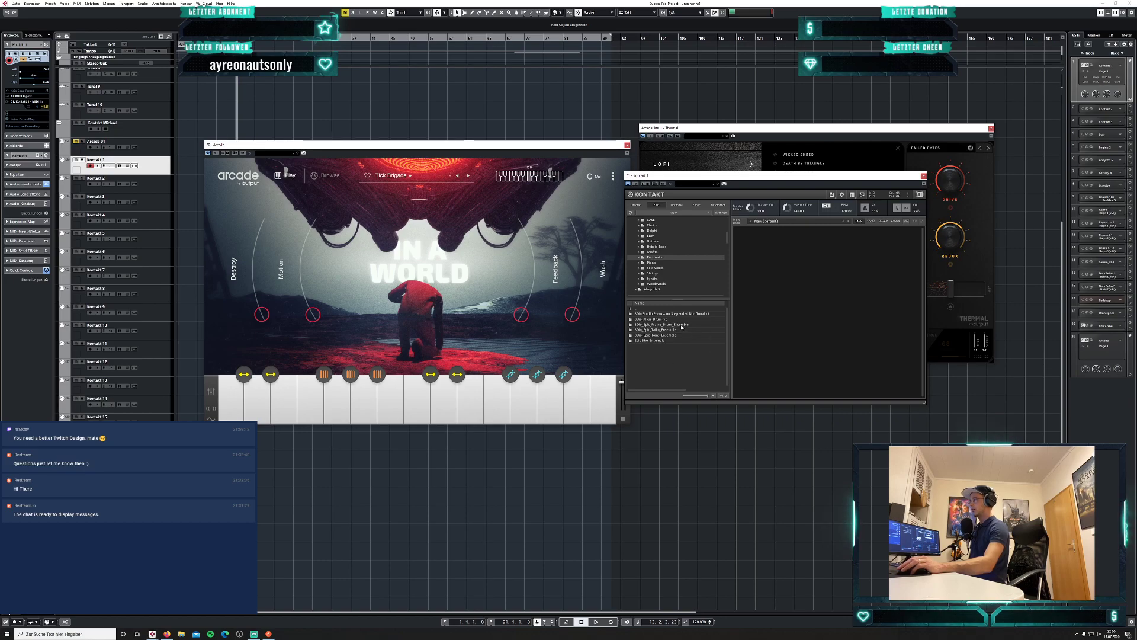
double_click(681, 326)
double_click(649, 324)
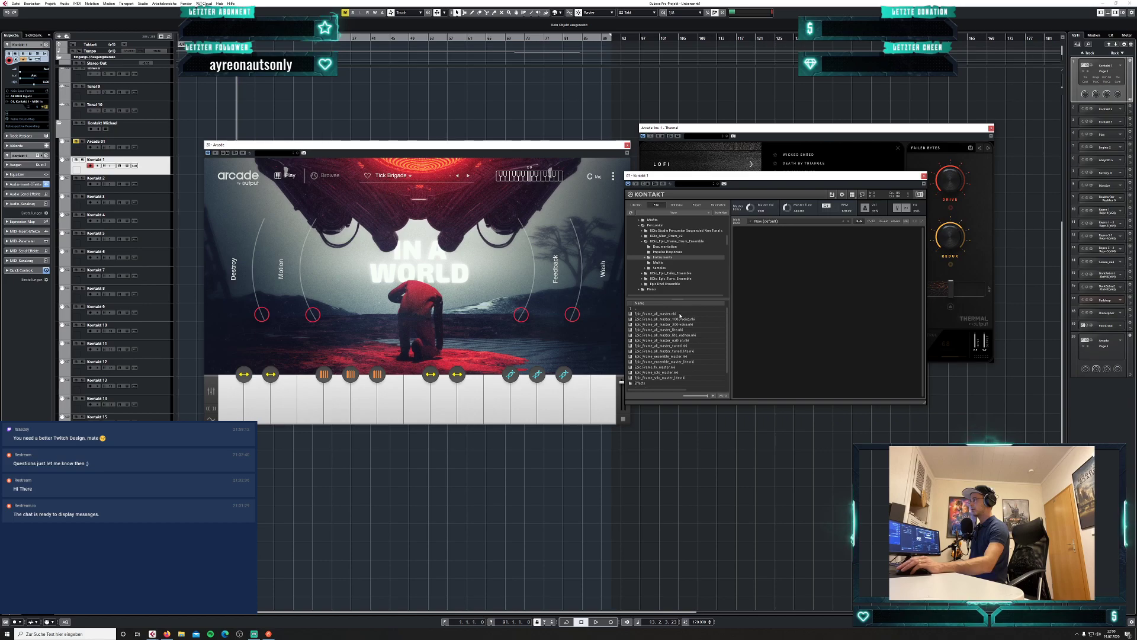
left_click(681, 331)
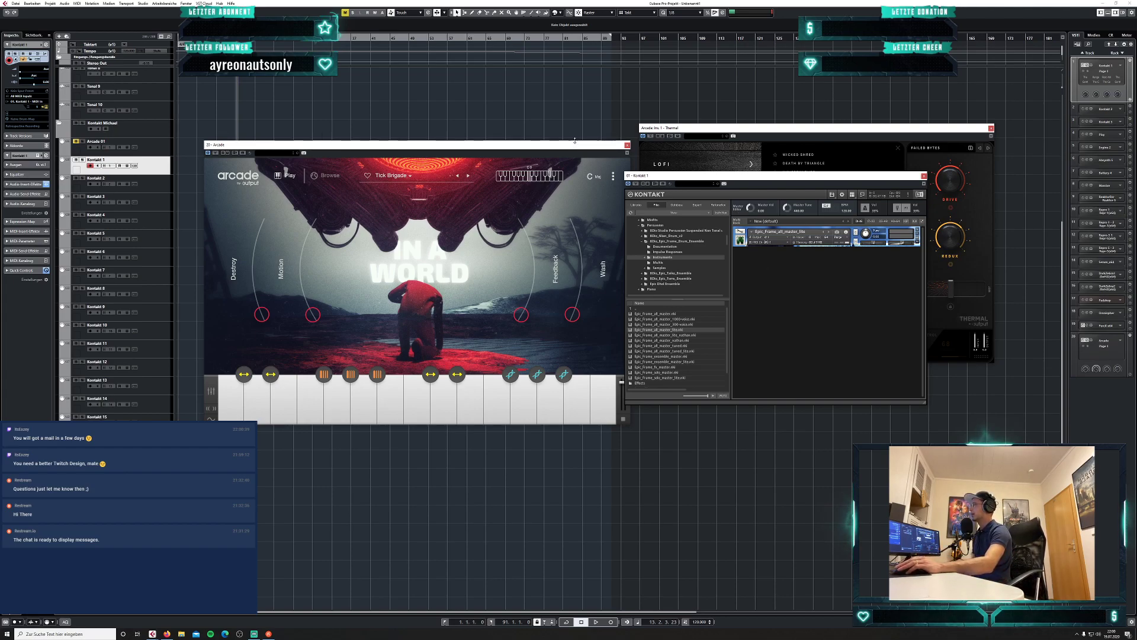
Open the MixConsole in place of the Arcade window and bring its first channels into view.
left_click_drag(589, 145, 564, 114)
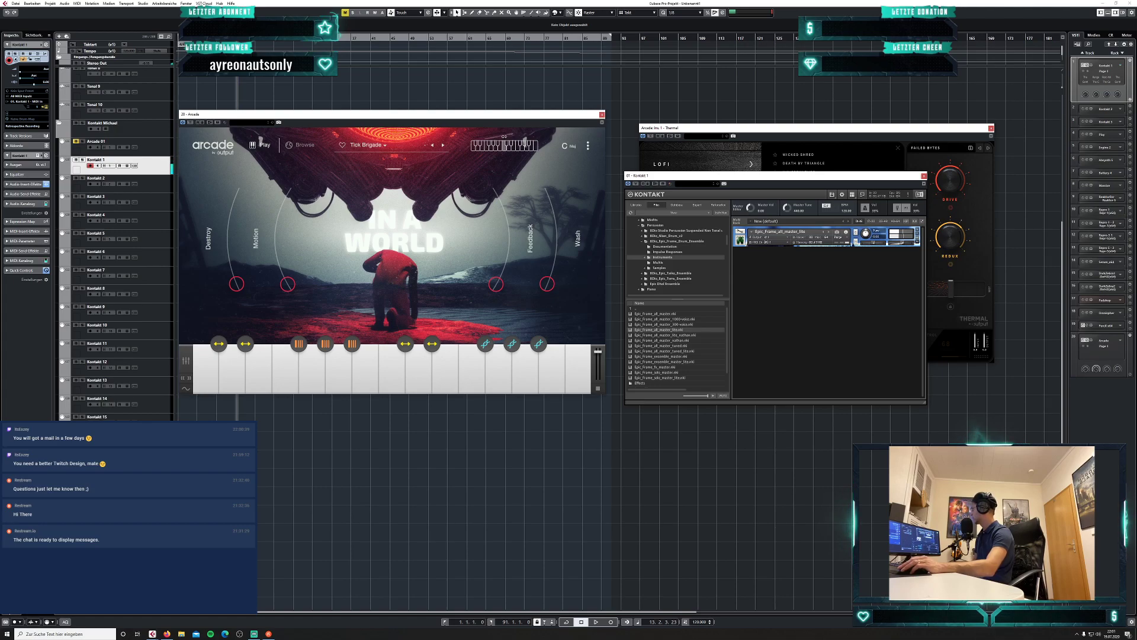
key("alt+Tab")
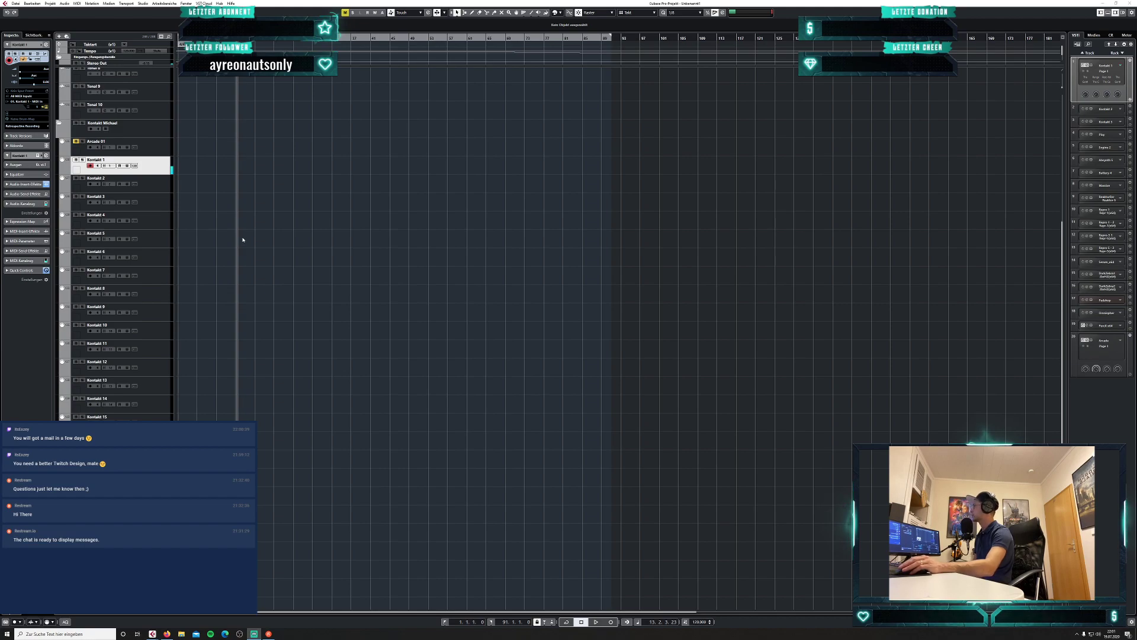
left_click(140, 4)
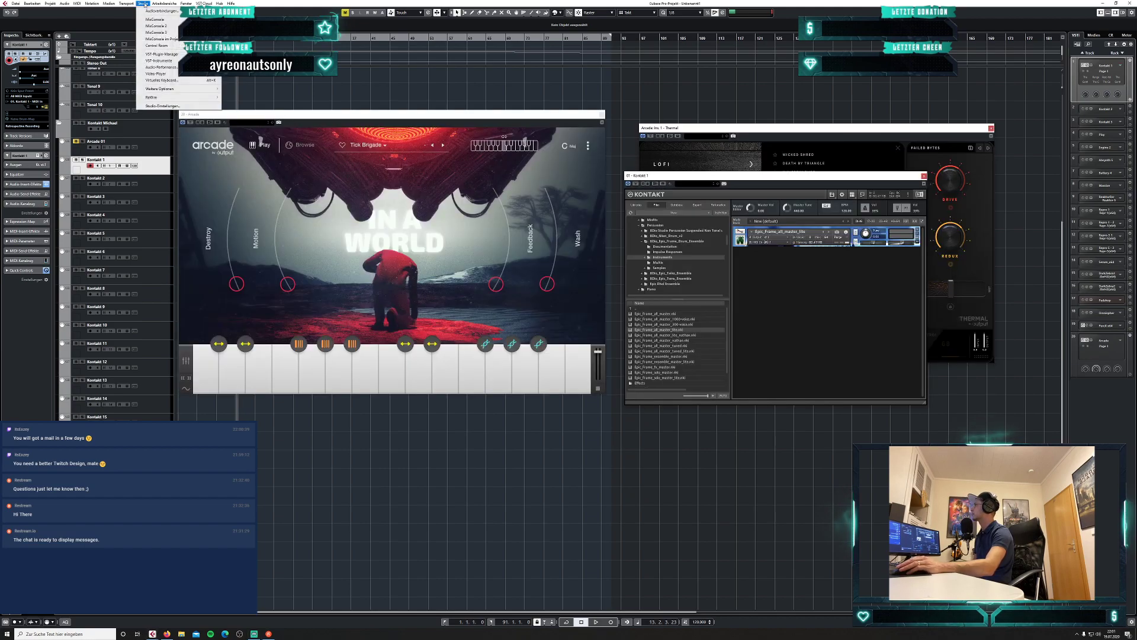
left_click(151, 19)
left_click(602, 115)
left_click_drag(592, 167, 364, 160)
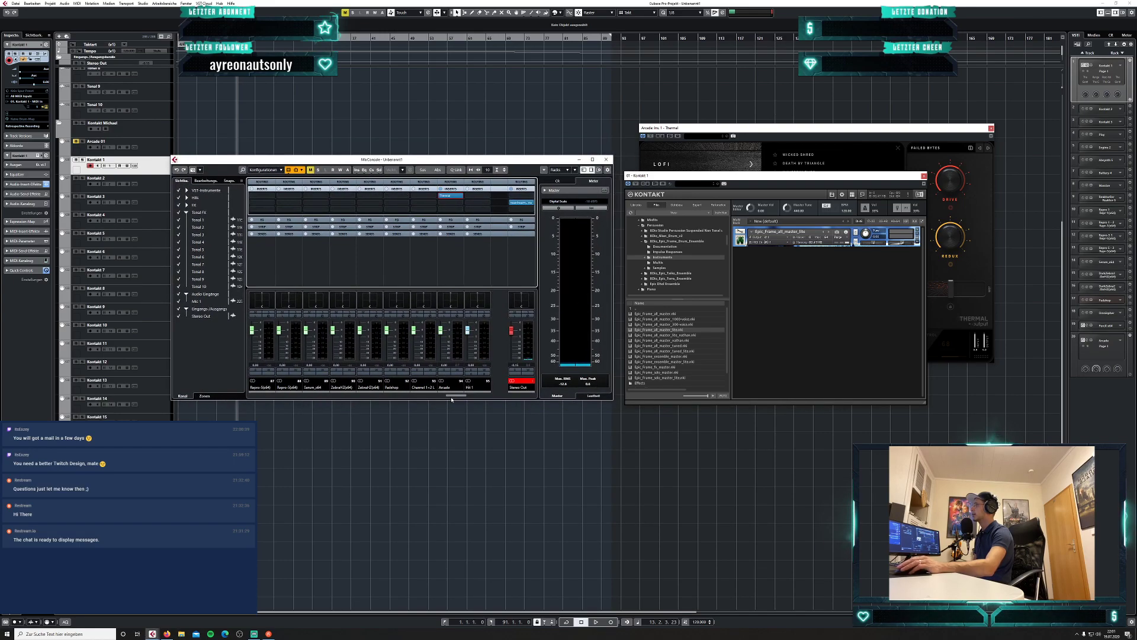
left_click(459, 396)
left_click_drag(459, 396, 179, 378)
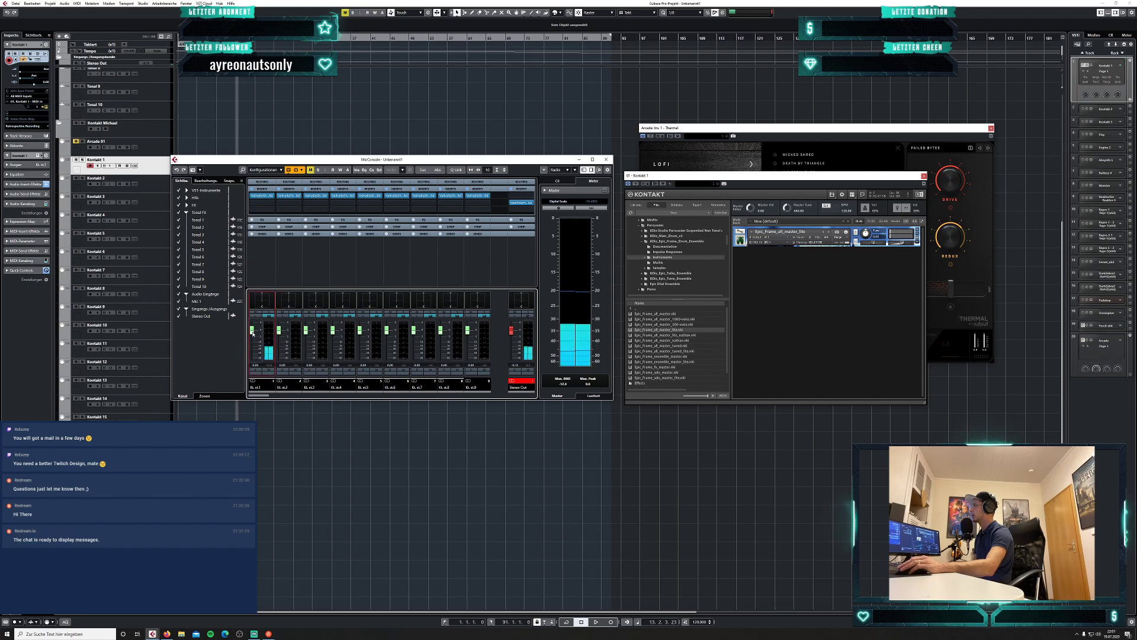
Bypass the inserts on the first mixer channel, lower the Stereo Out level slightly, and move Kontakt clear of Thermal.
left_click(252, 189)
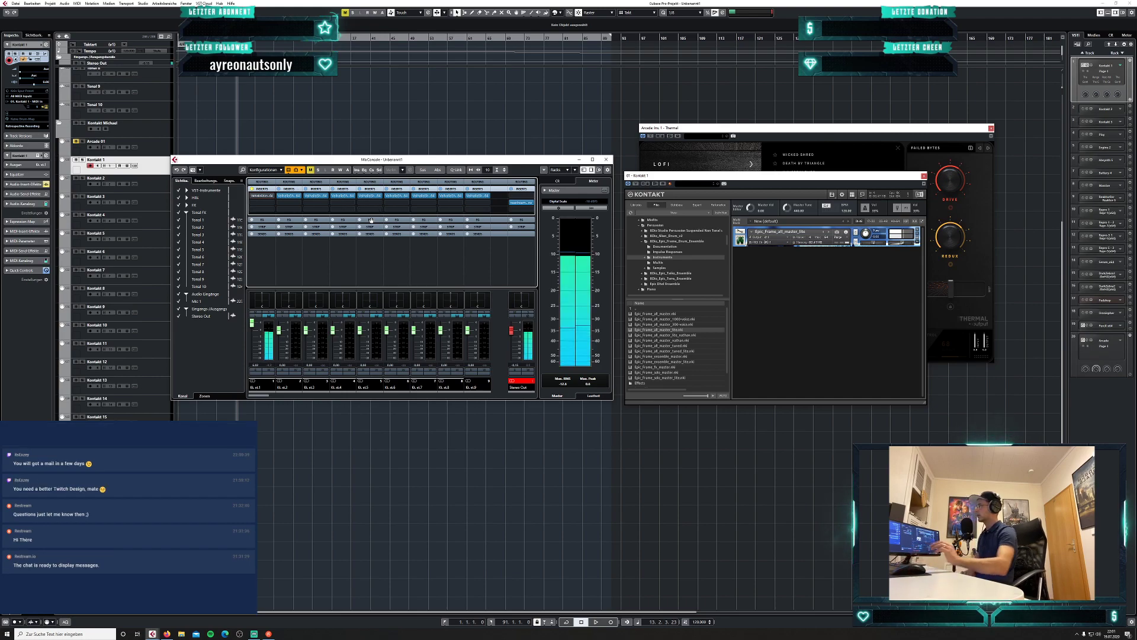
left_click(518, 367)
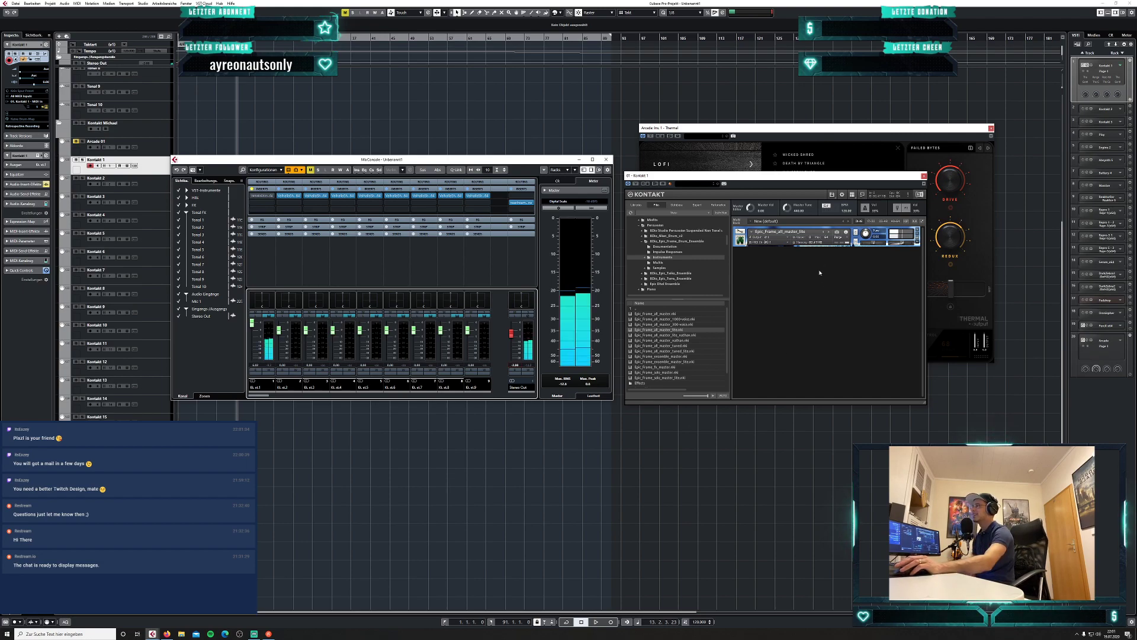
left_click_drag(866, 179, 855, 342)
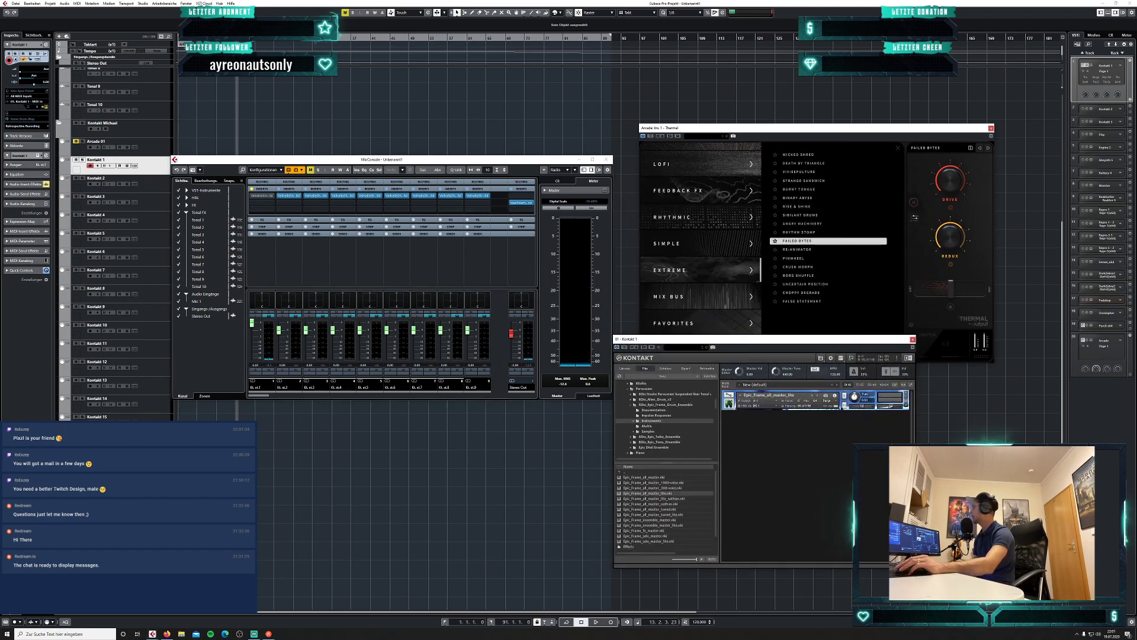
Rename the first mixer channel as Frame Drums.
mouse_move(267, 396)
left_mouse_down()
mouse_move(520, 397)
mouse_move(260, 396)
left_mouse_up()
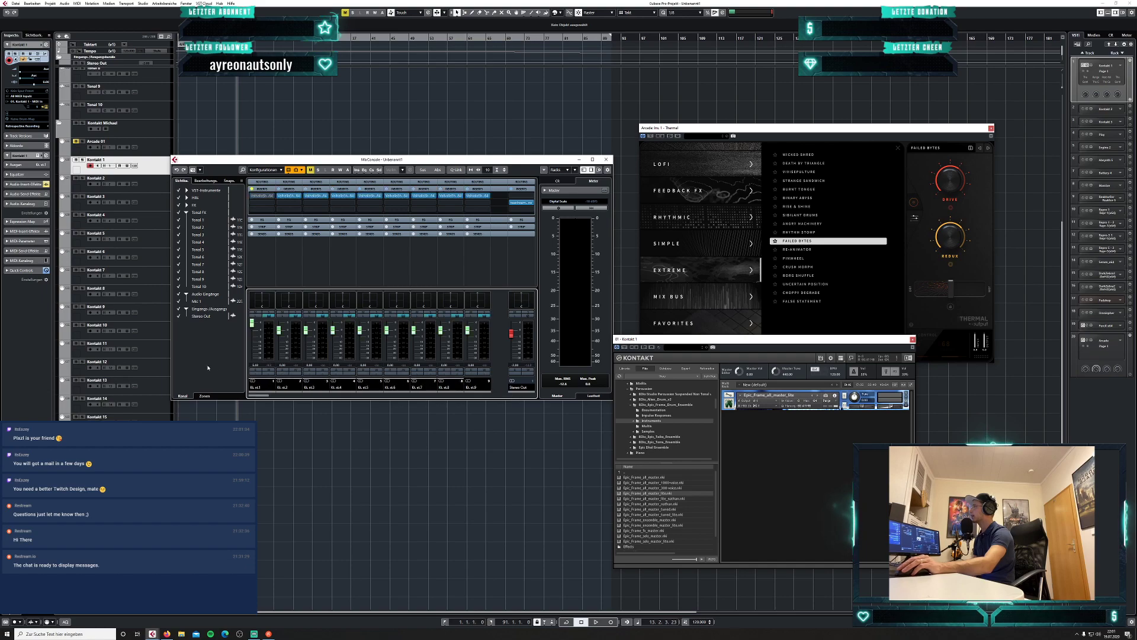
left_click(259, 389)
type("Frame Drums")
key("Return")
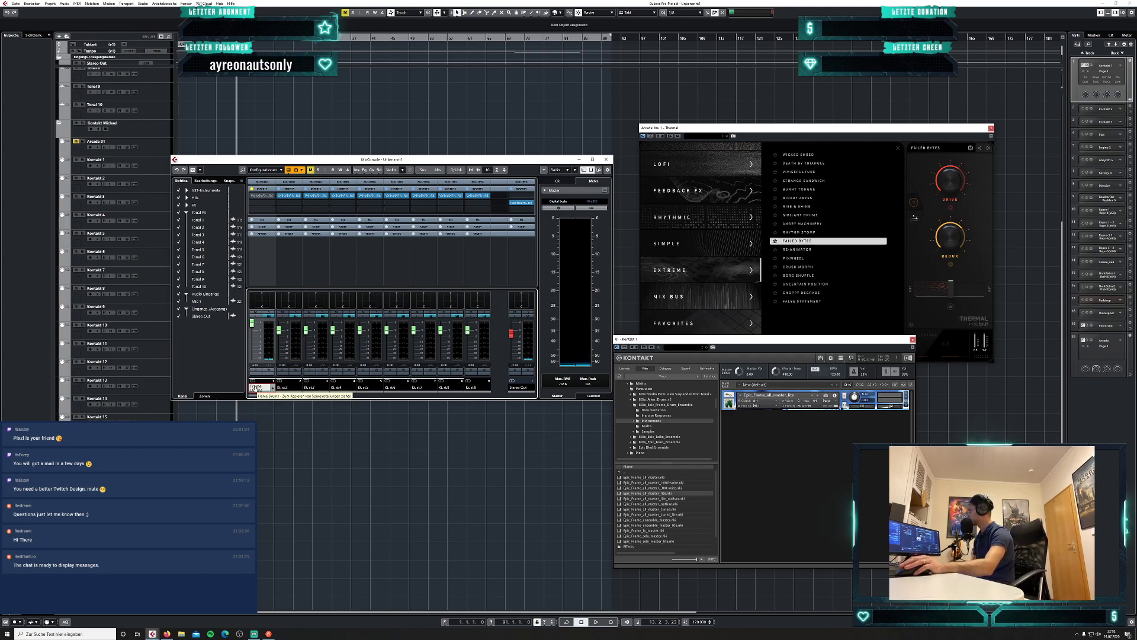
Replace the first insert on the Frame Drums channel with the Thermal plug-in.
left_click(271, 197)
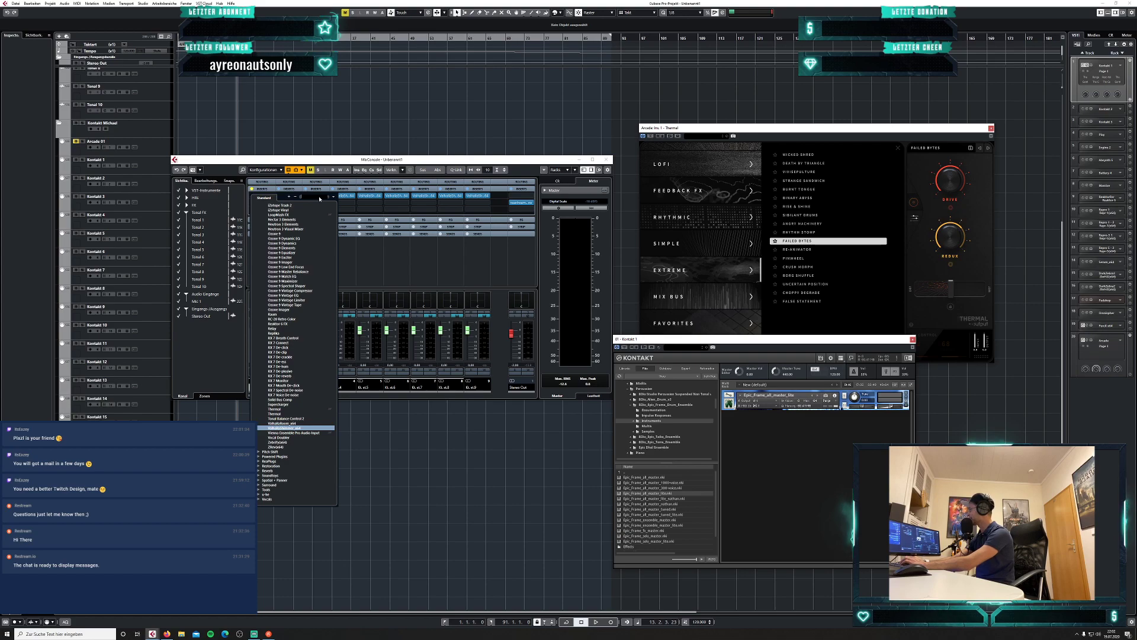
type("therm")
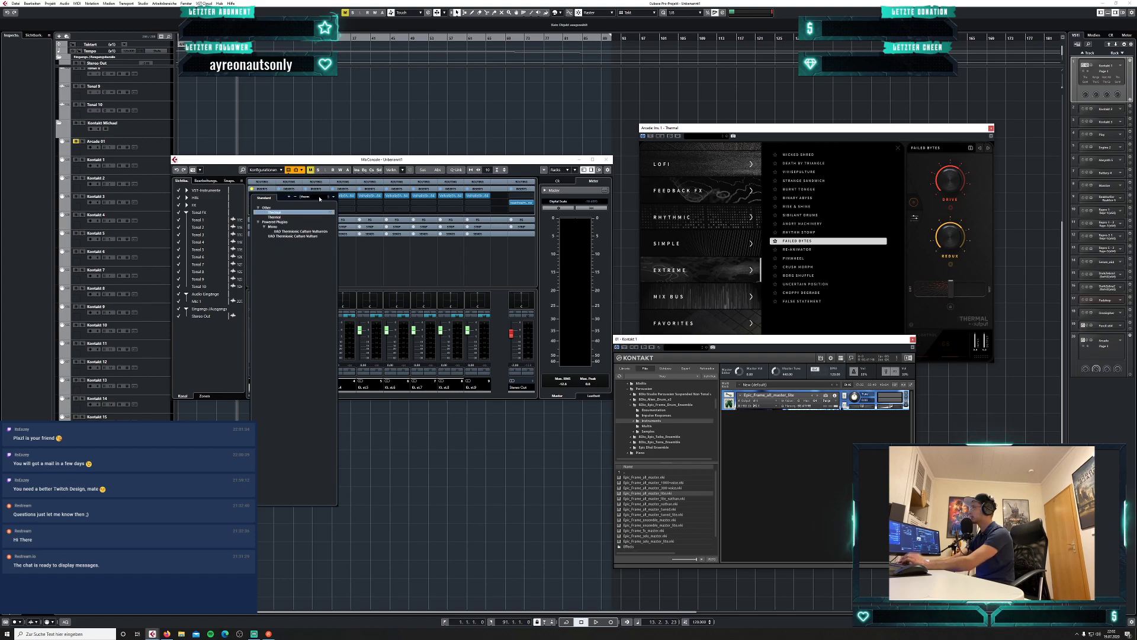
left_click(290, 213)
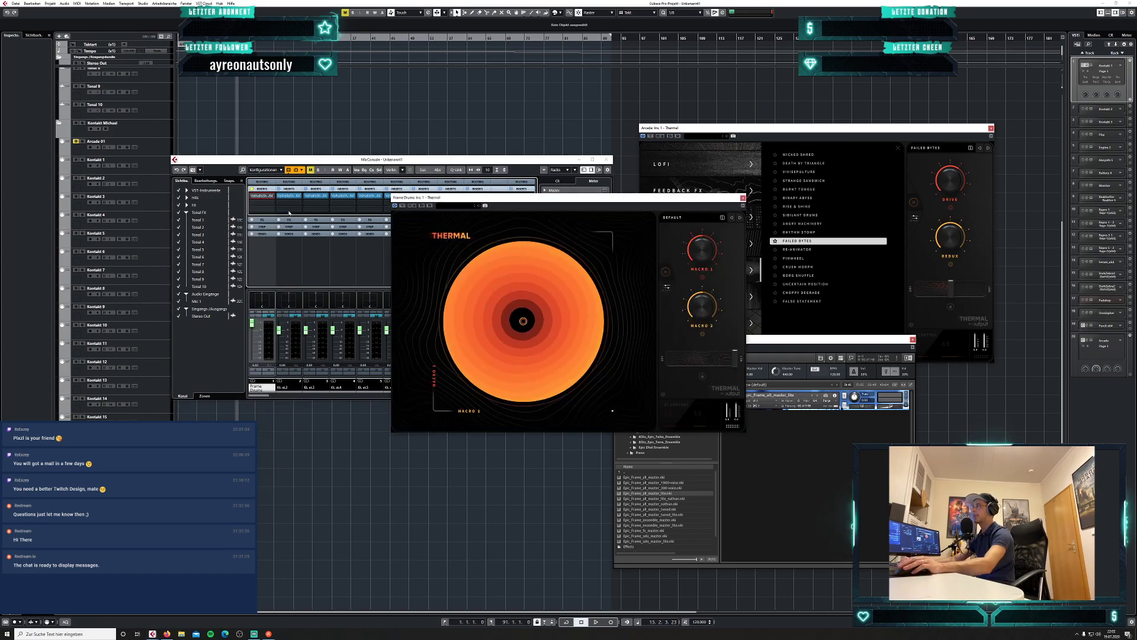
Show the Extreme presets in the Frame Drums Thermal and close the Arcade Thermal, Kontakt and MixConsole windows.
left_click(667, 287)
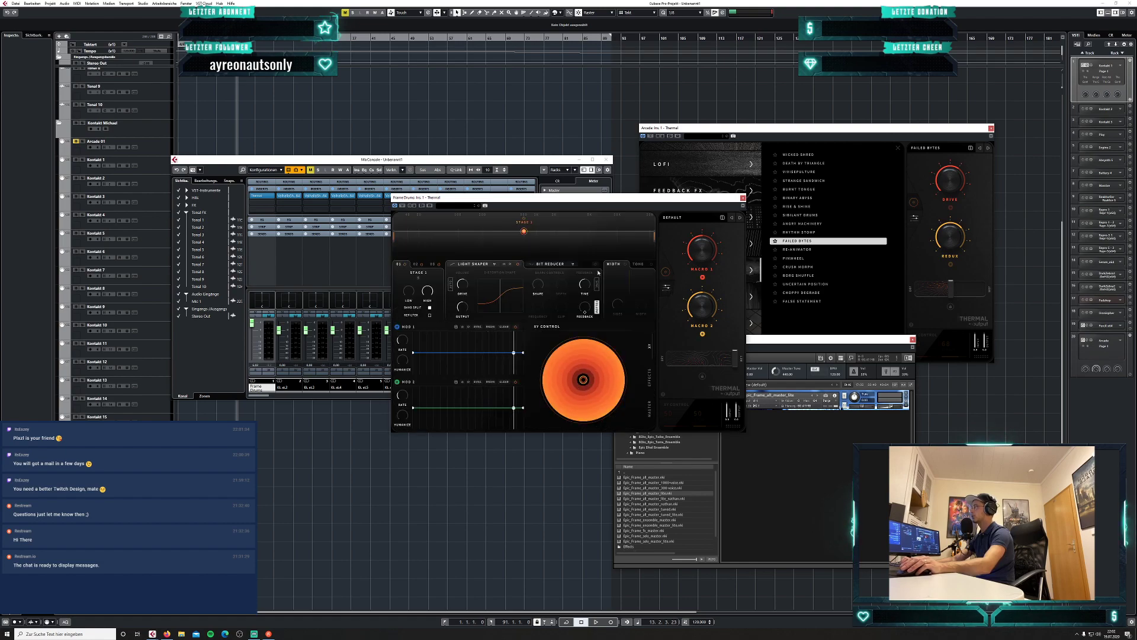
left_click(698, 218)
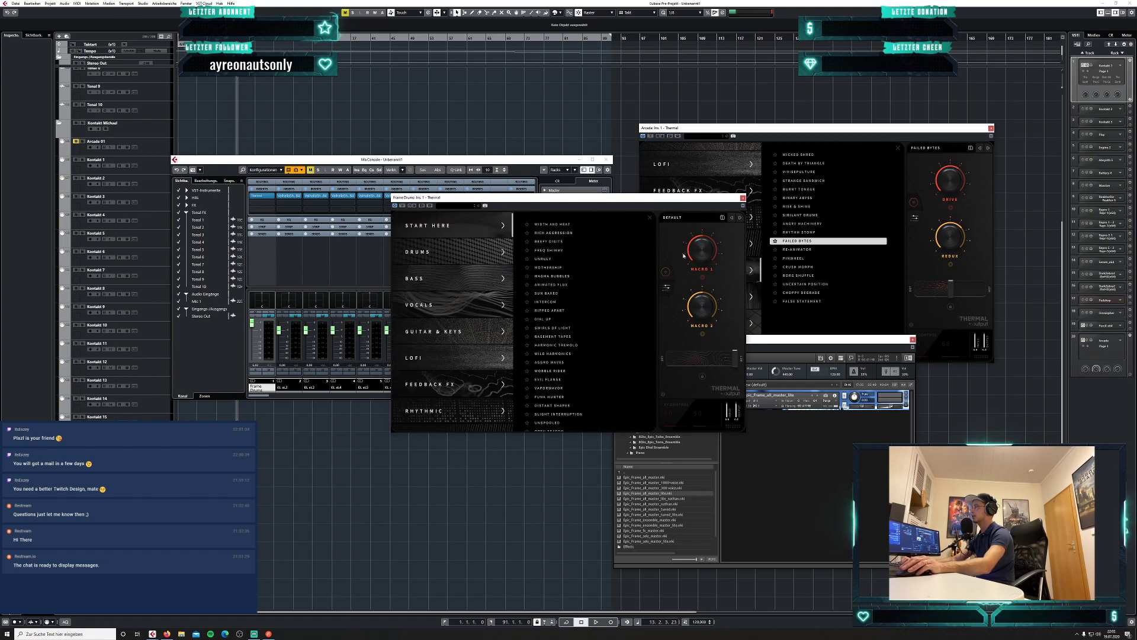
scroll(450, 356, "down", 3)
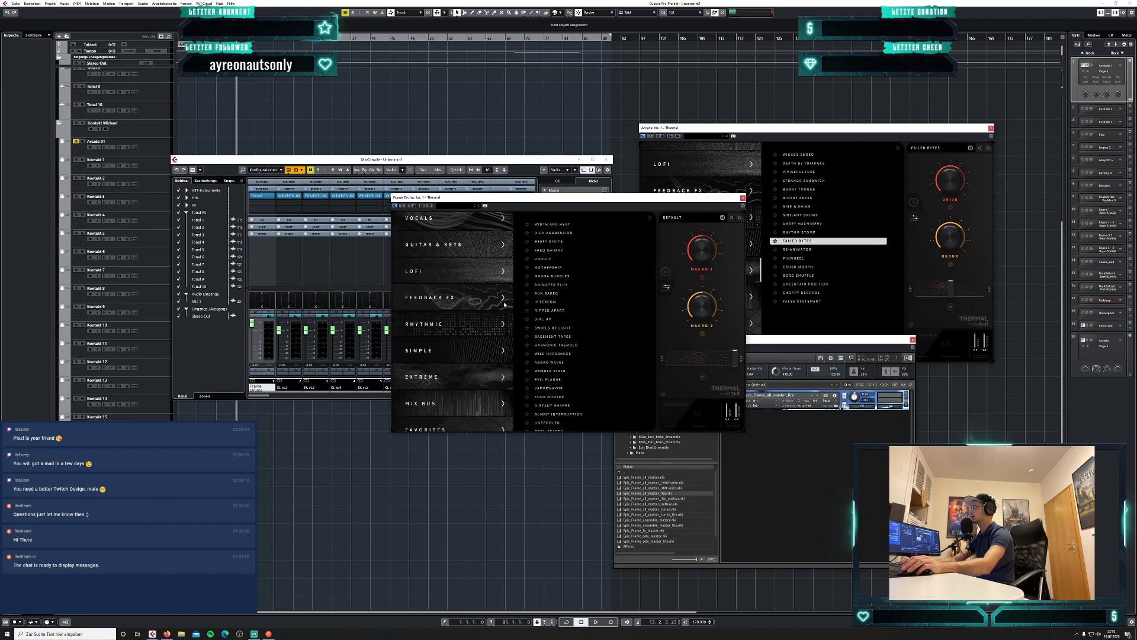
left_click(991, 128)
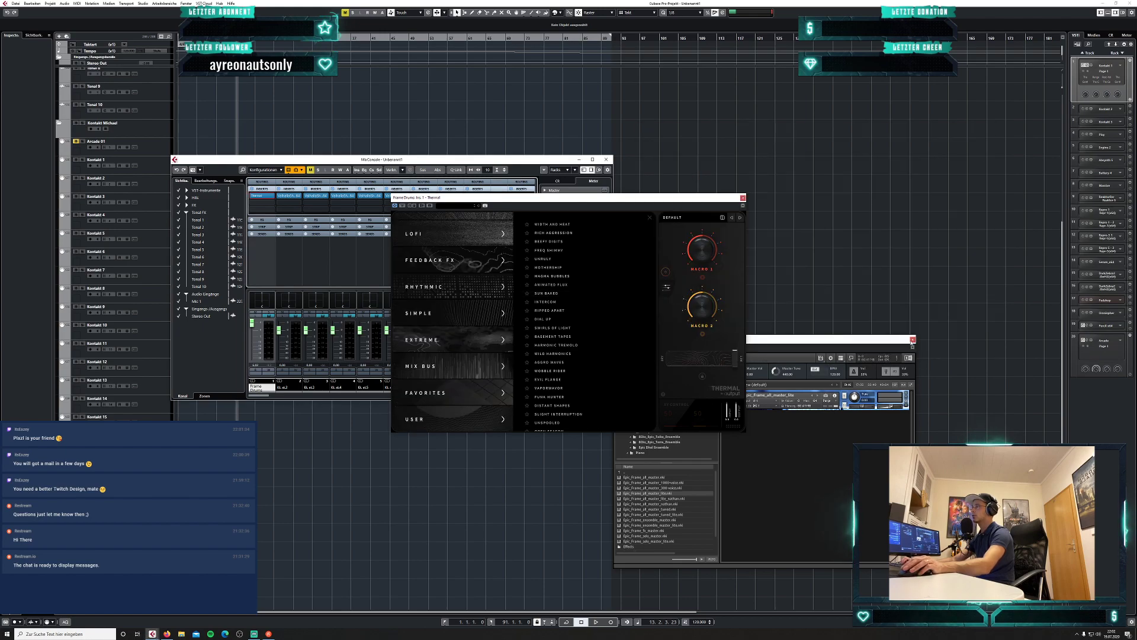
left_click(912, 340)
left_click(606, 159)
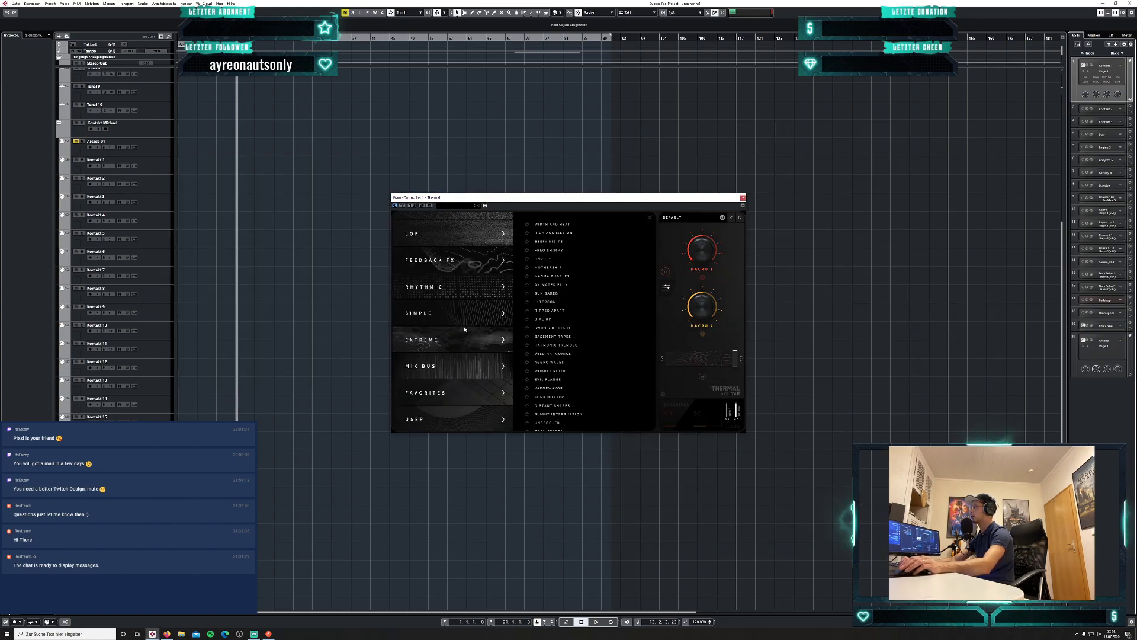
left_click(458, 341)
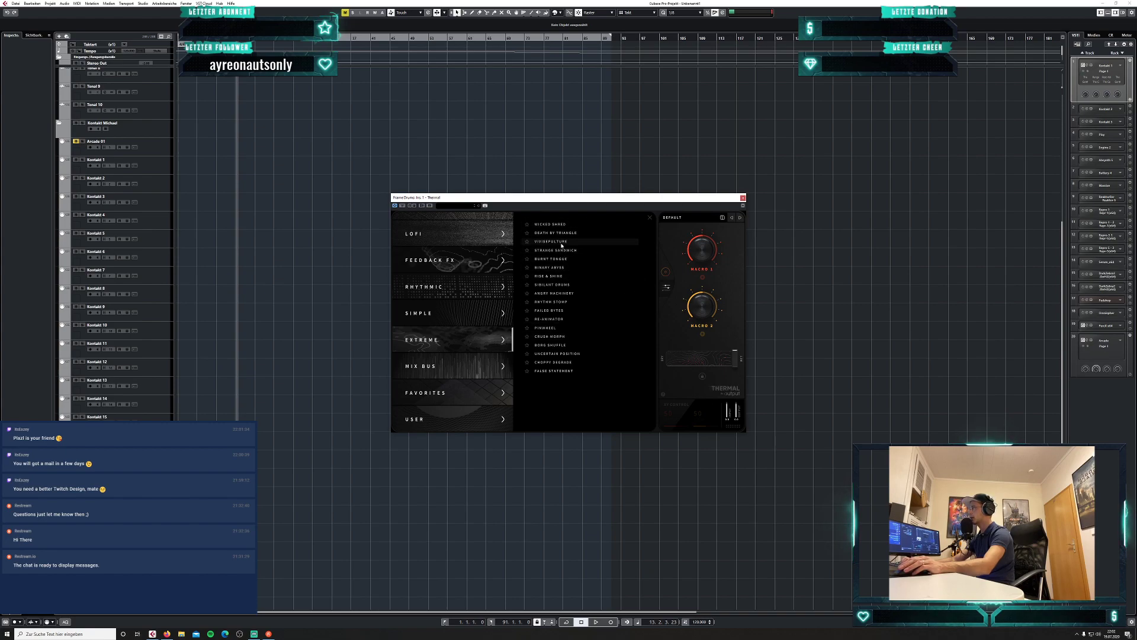
left_click(557, 337)
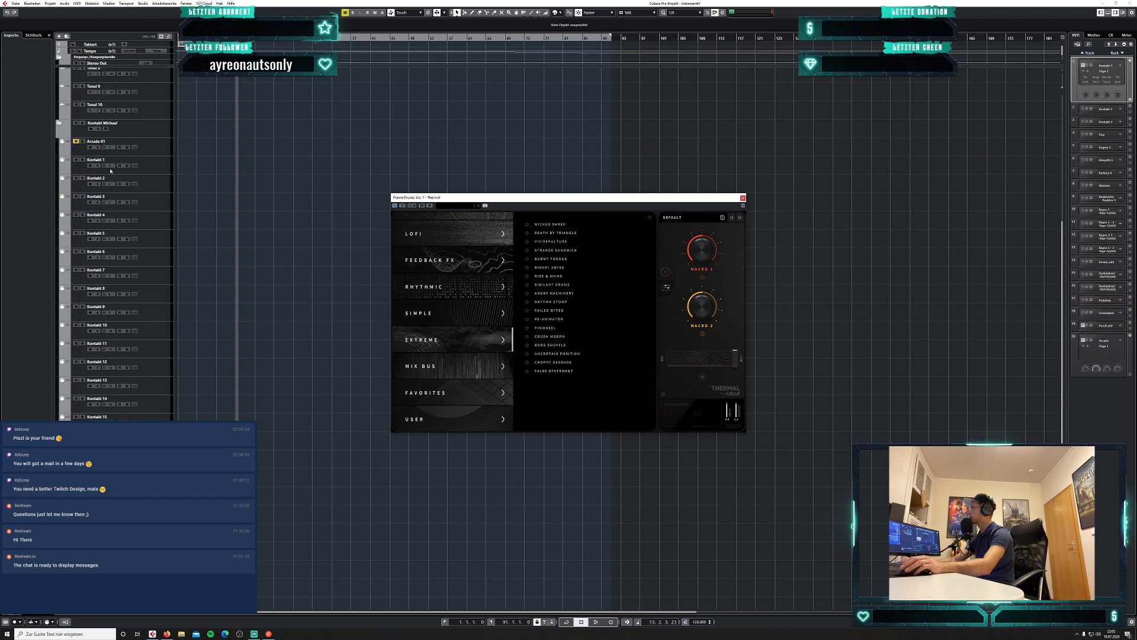
Select the Kontakt 1 track and open its Kontakt instrument window.
left_click(164, 172)
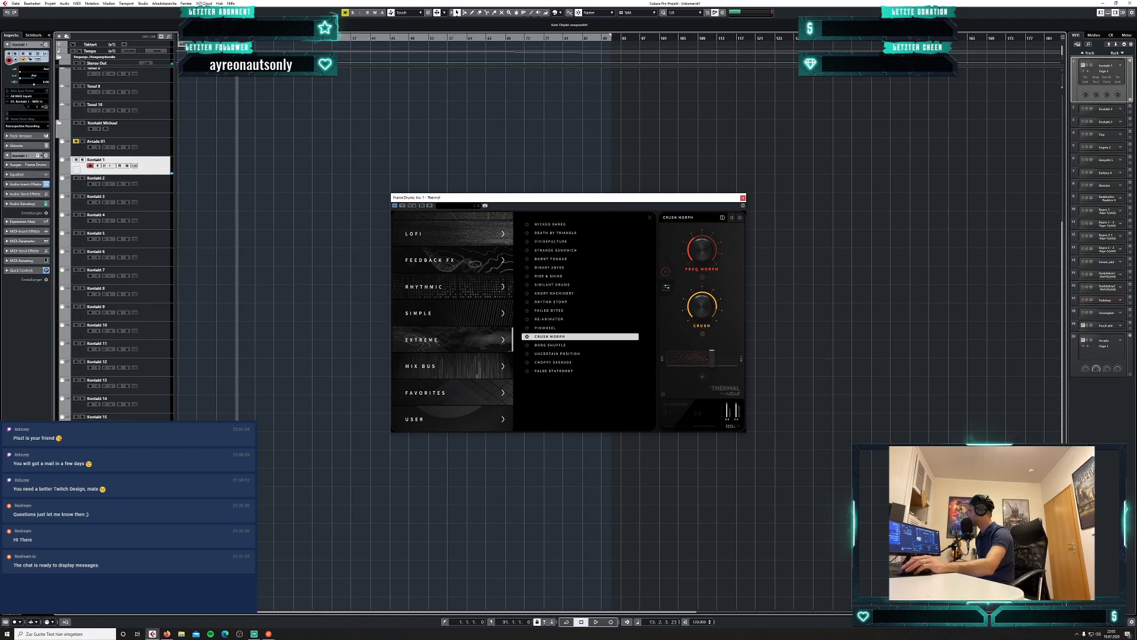
key("alt+Tab")
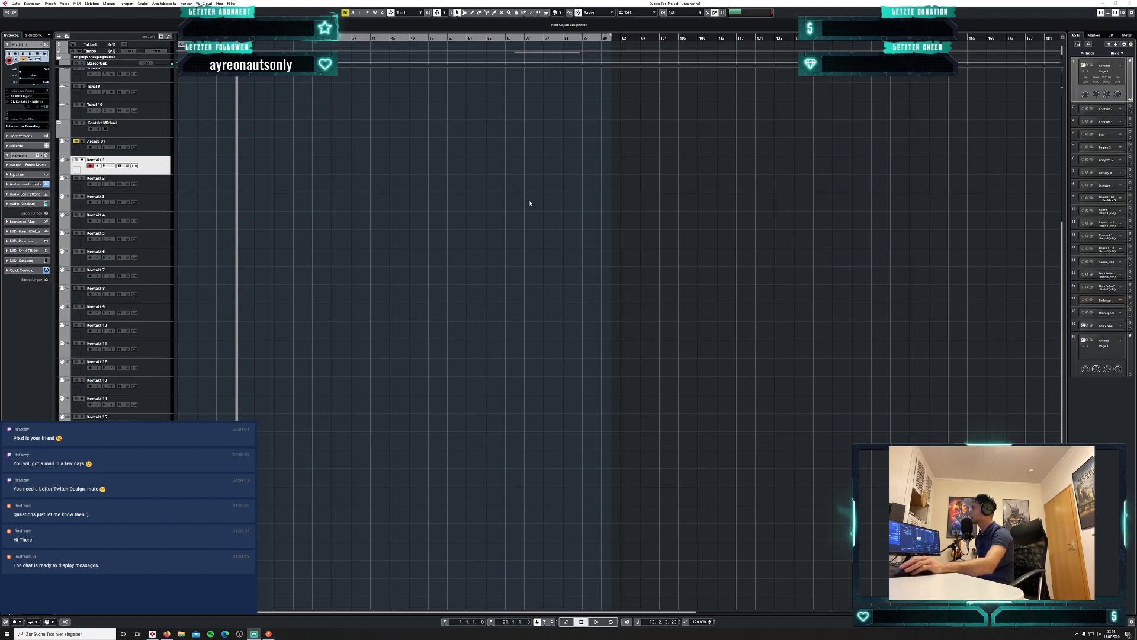
left_click(1086, 66)
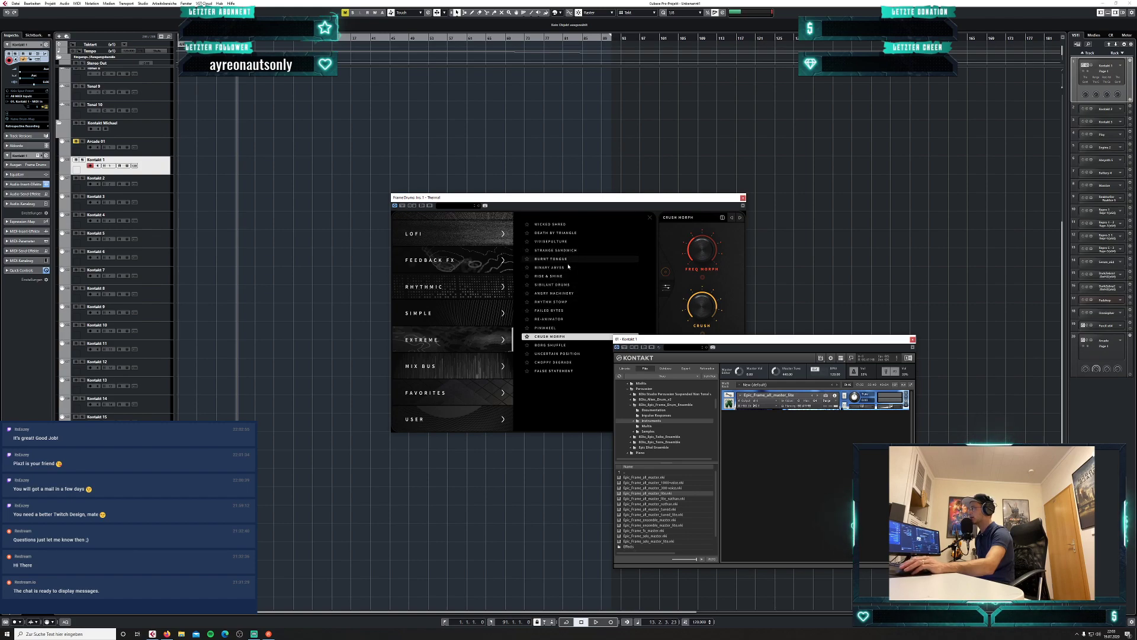
Load the LoFi preset Lofi Paradise in Thermal, lower its horizontal mix slider to about the middle, and close Kontakt.
left_click(453, 233)
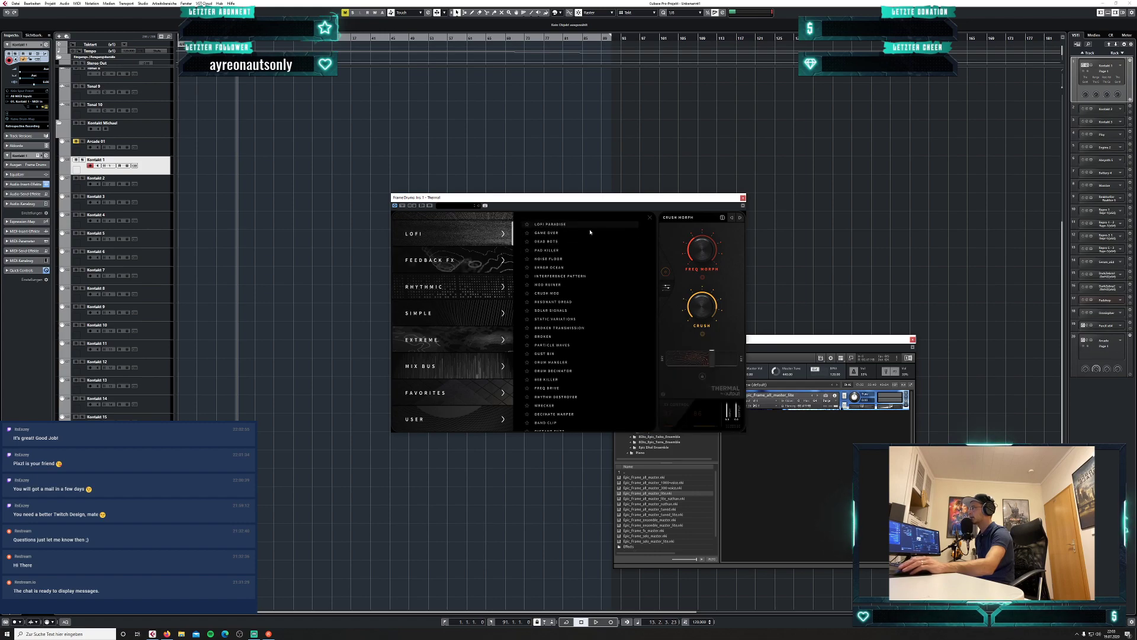
left_click(565, 225)
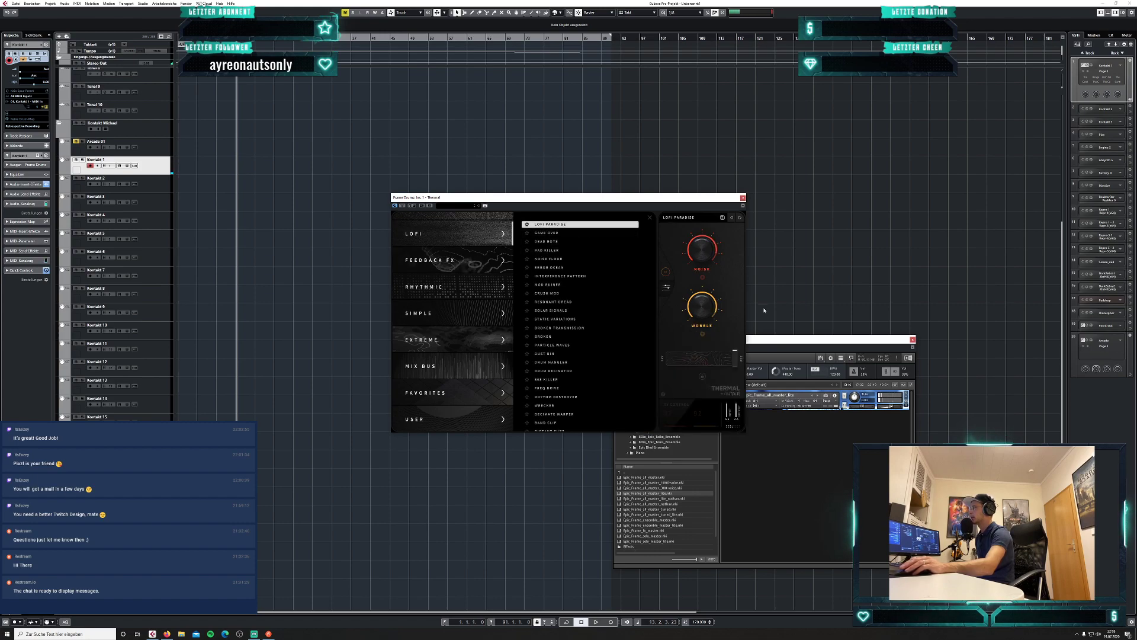
left_click_drag(734, 362, 705, 368)
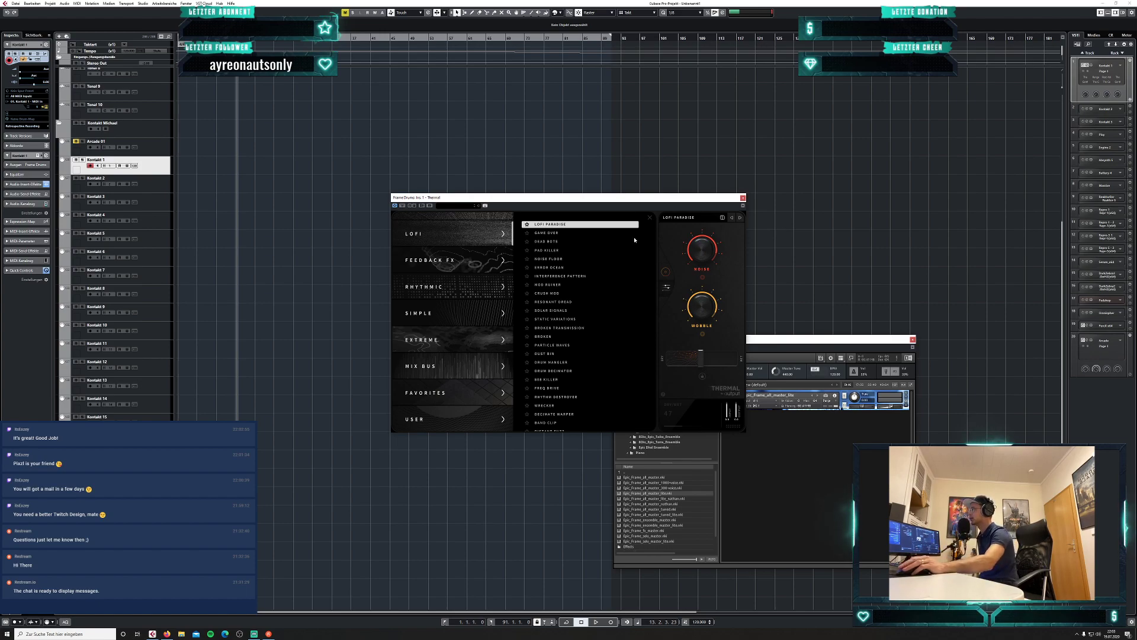
left_click(912, 339)
left_click(913, 339)
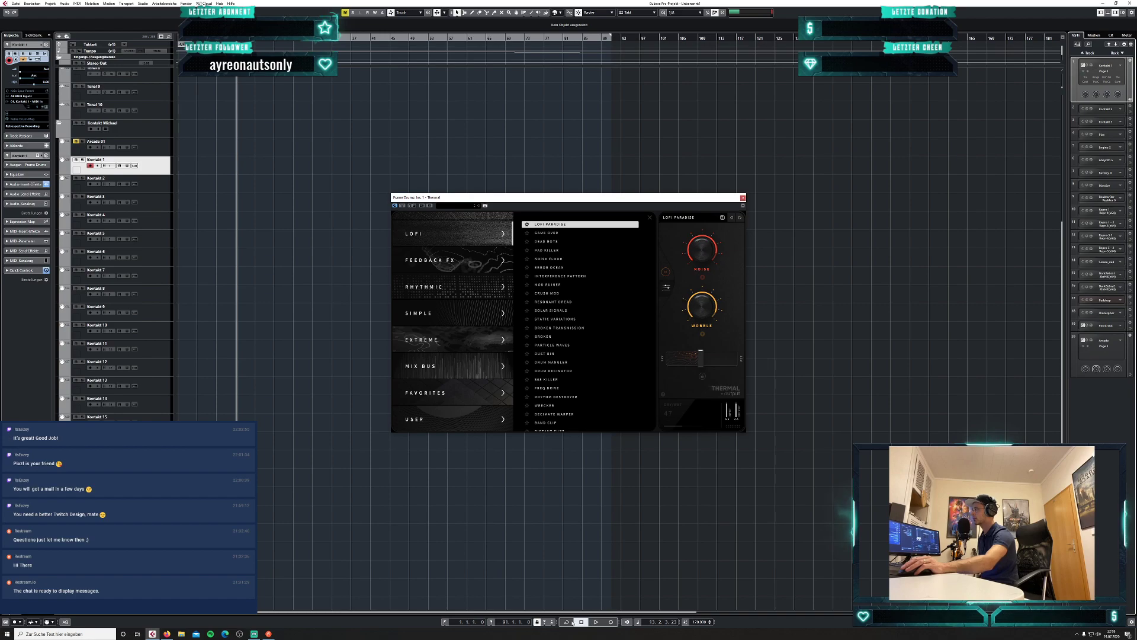
Record a frame drum performance on the Kontakt 1 track from the project start to about bar 11.
key("Home")
key("space")
key("KP_Multiply")
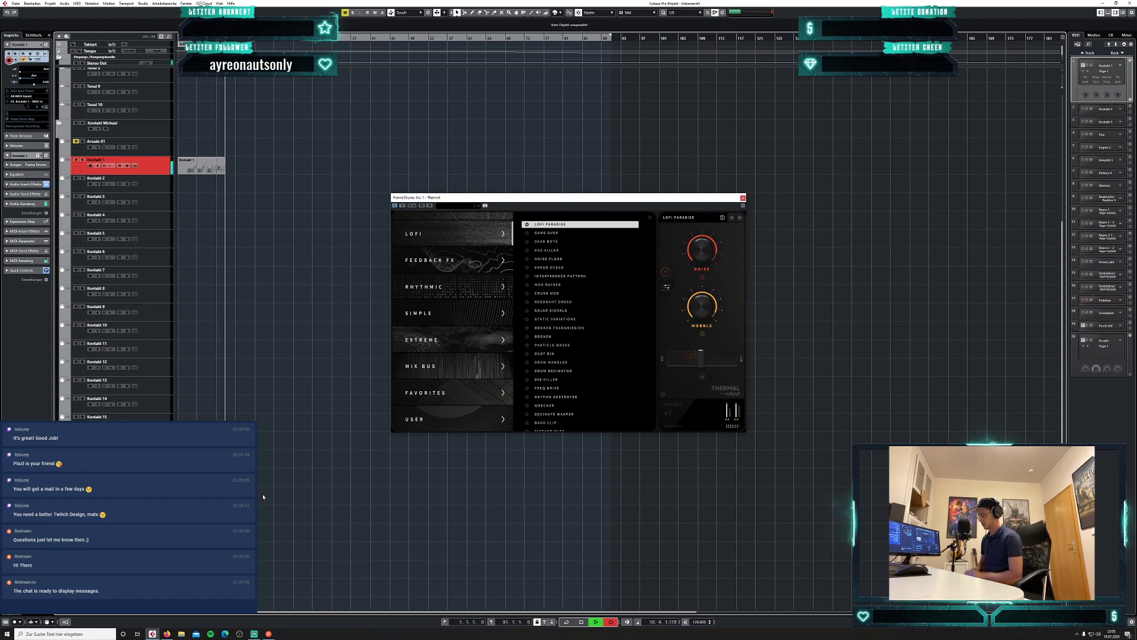
key("space")
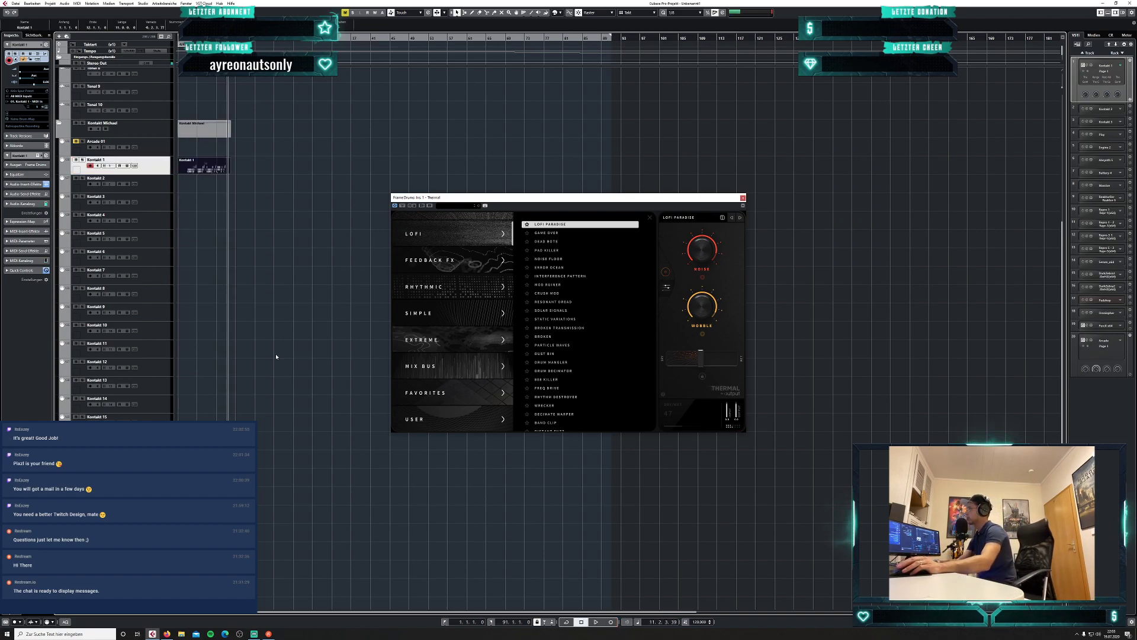
Open the recorded part in the key editor, move Thermal clear of the notes, and quantize all of them.
double_click(224, 172)
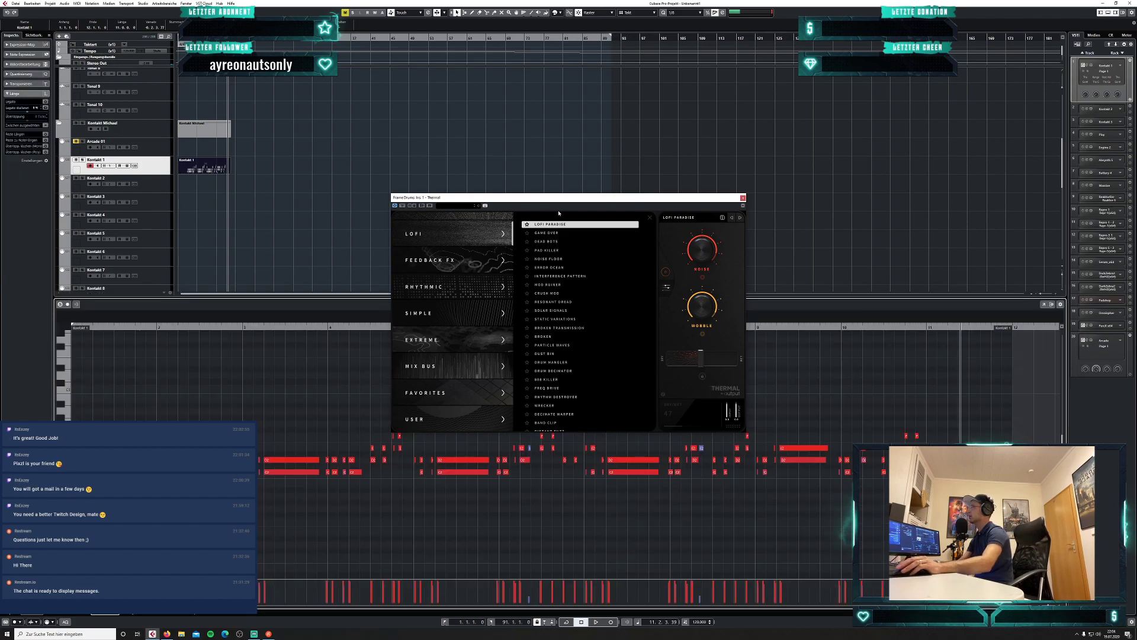
left_click_drag(561, 200, 780, 77)
left_click(589, 304)
left_click(590, 336)
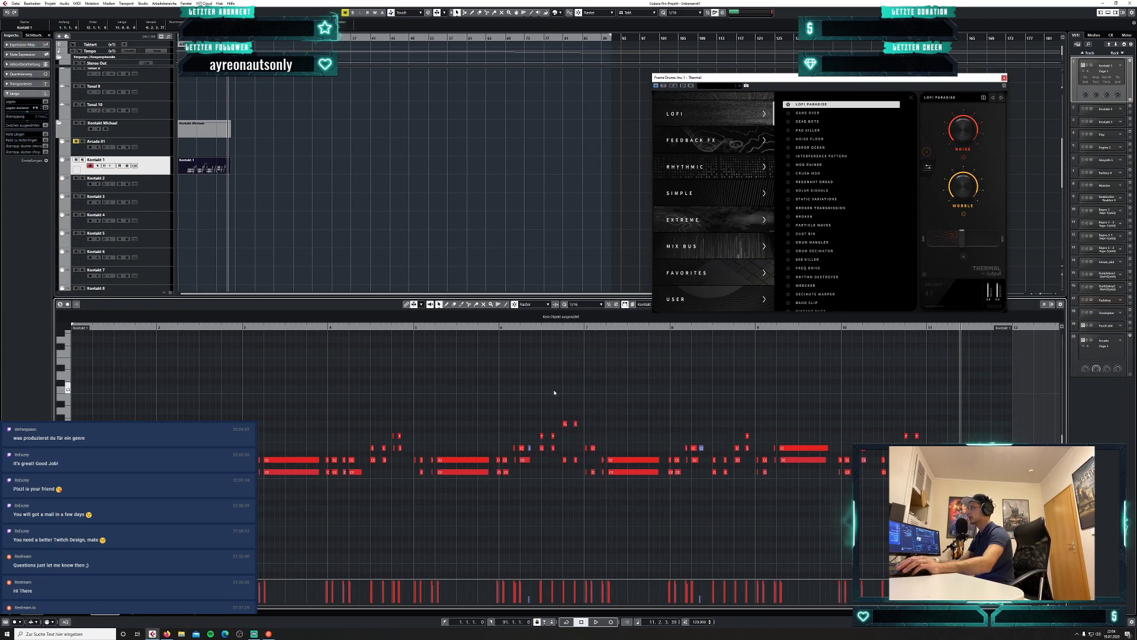
key("ctrl+a")
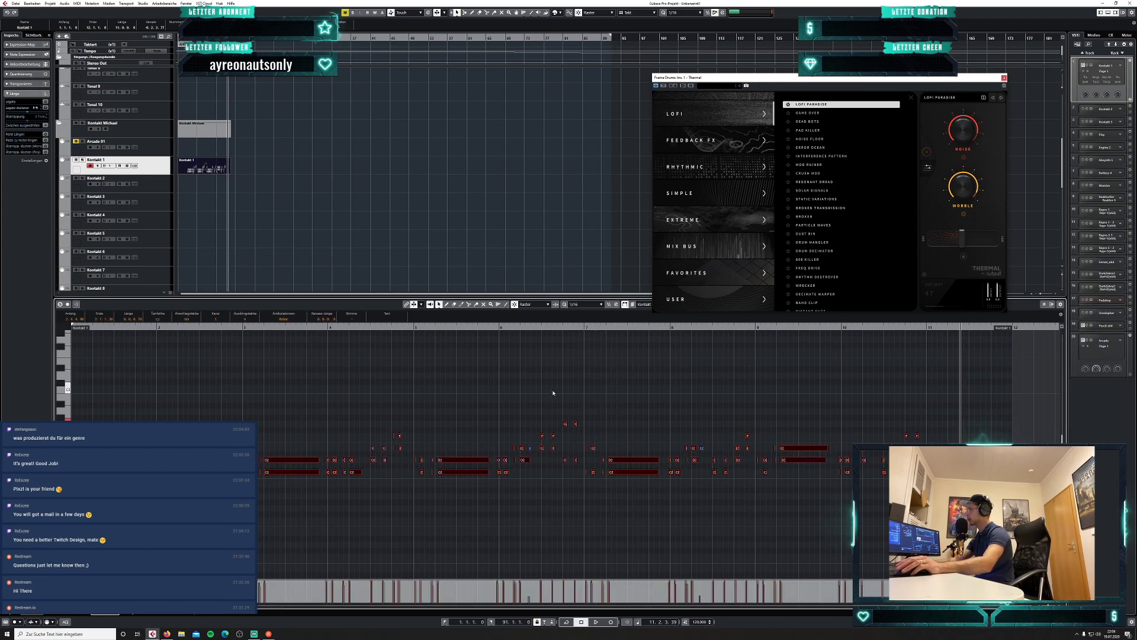
key("q")
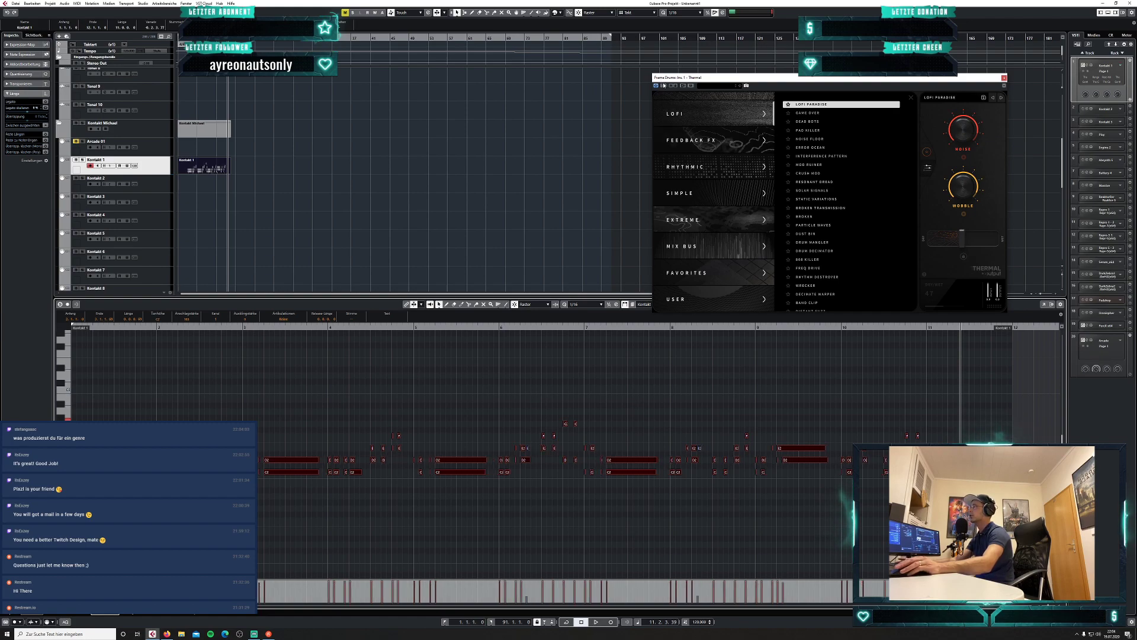
Adjust the project's snap grid type and trim the recorded drum part to eight bars starting at bar 1.
left_click(640, 13)
left_click(642, 21)
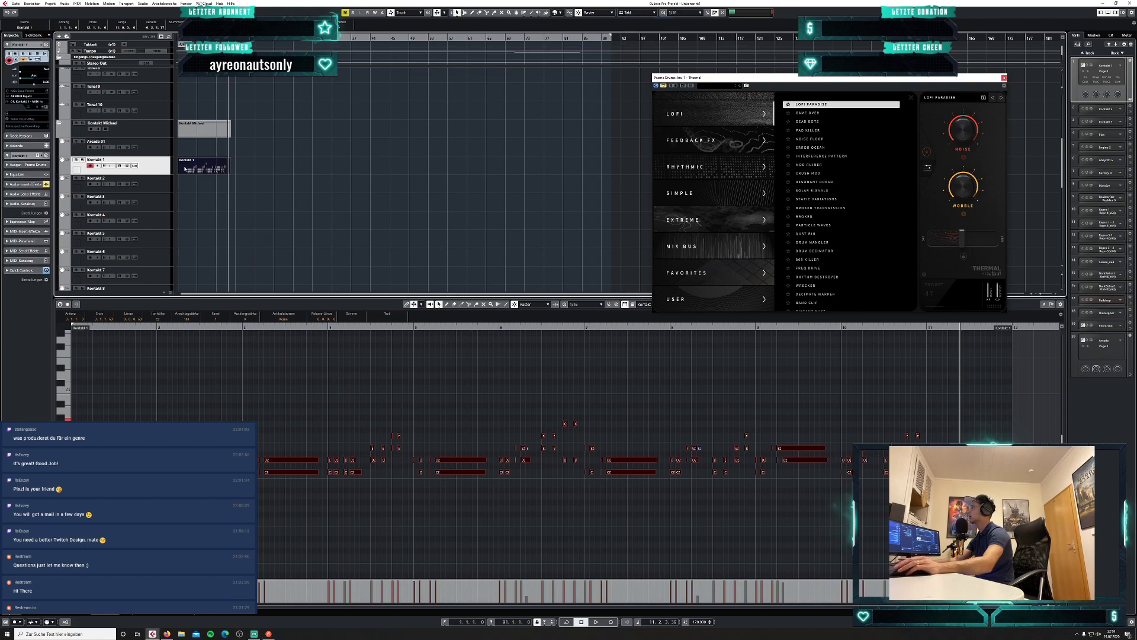
left_click_drag(182, 174, 215, 173)
key("ctrl+z")
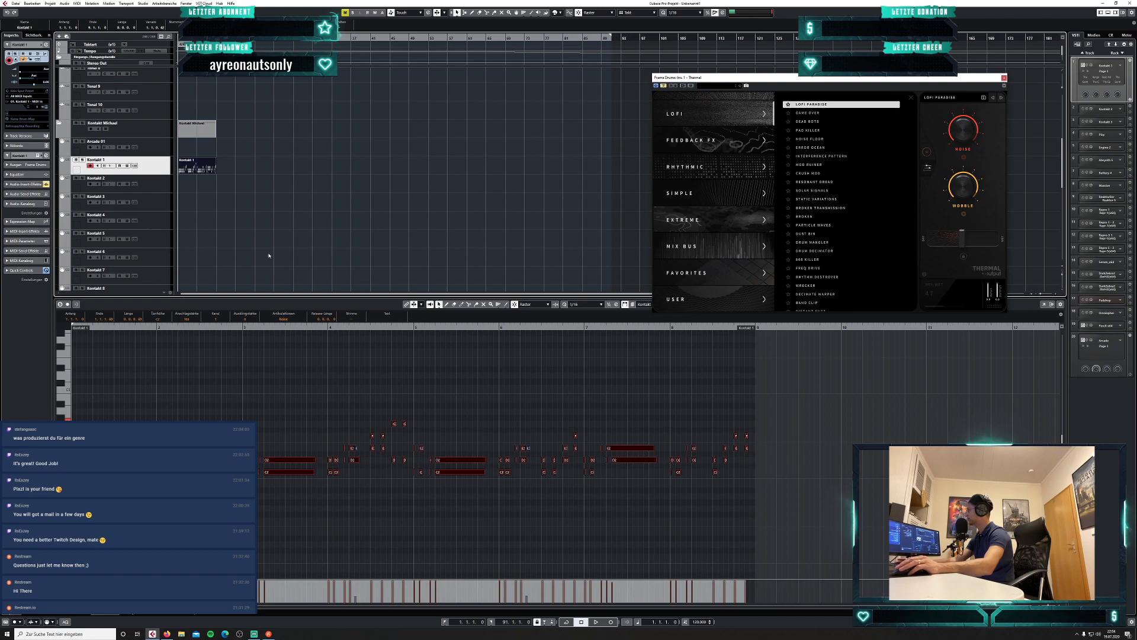
left_click(287, 216)
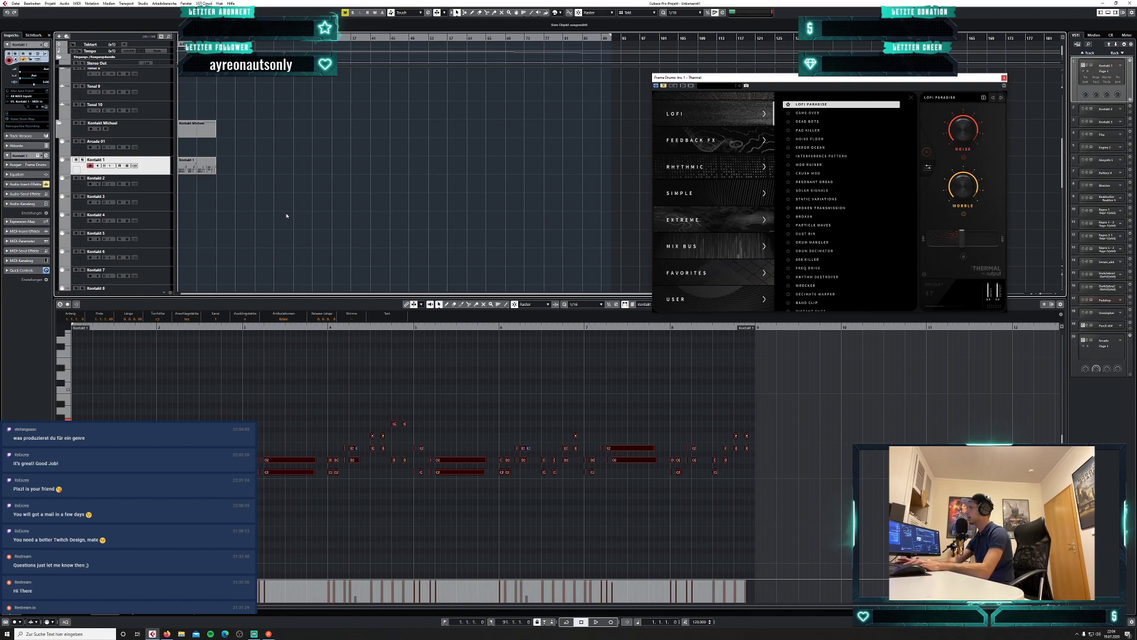
Rename the Kontakt 1 track as Frame Drums.
double_click(113, 160)
key("BackSpace")
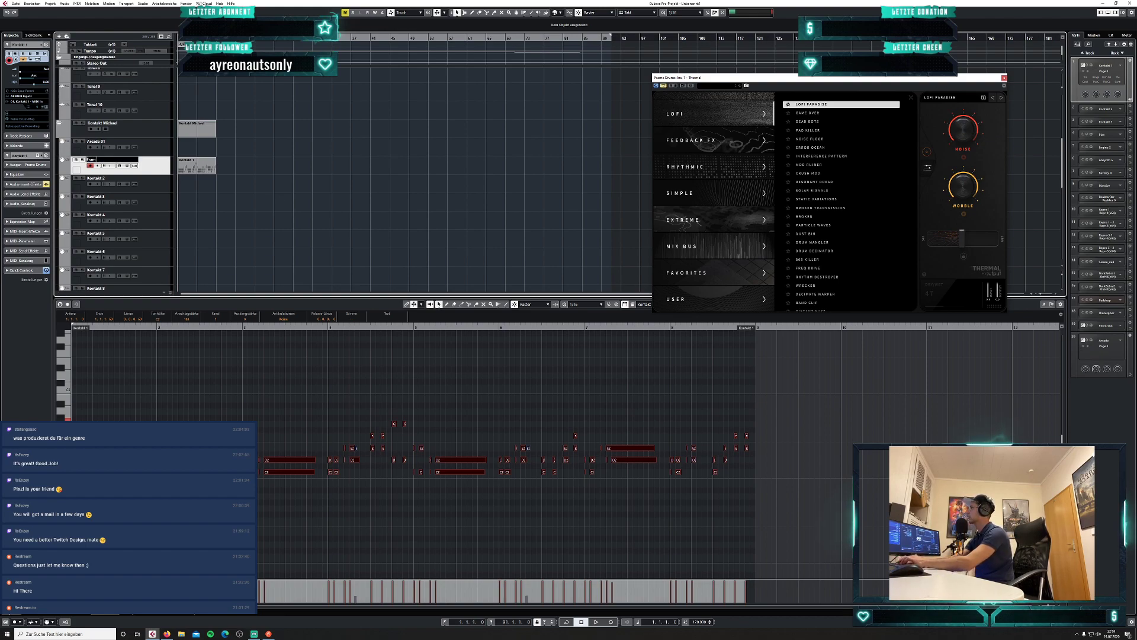
type("Frame Drums")
key("Return")
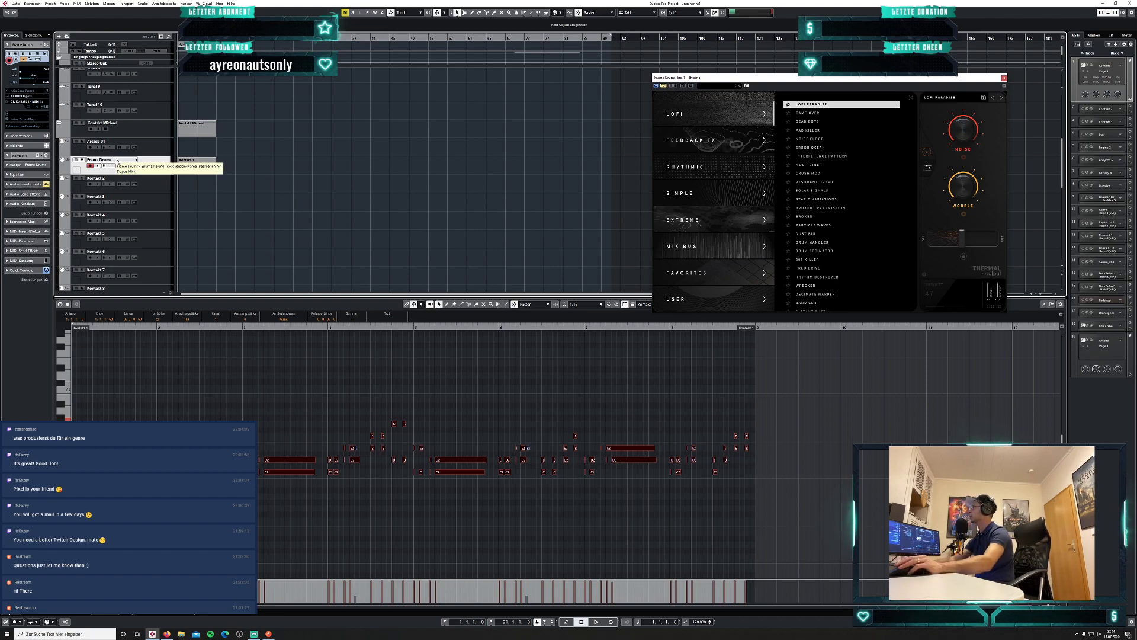
Duplicate the eight-bar Frame Drums part directly behind itself during playback and close the key editor.
key("space")
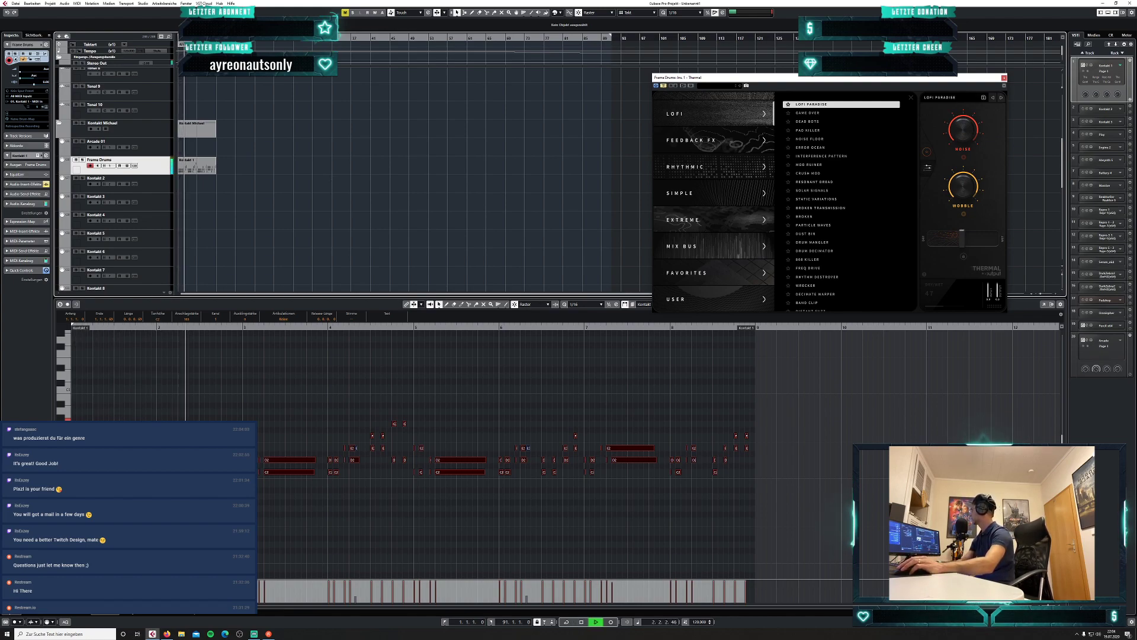
key("alt+Tab")
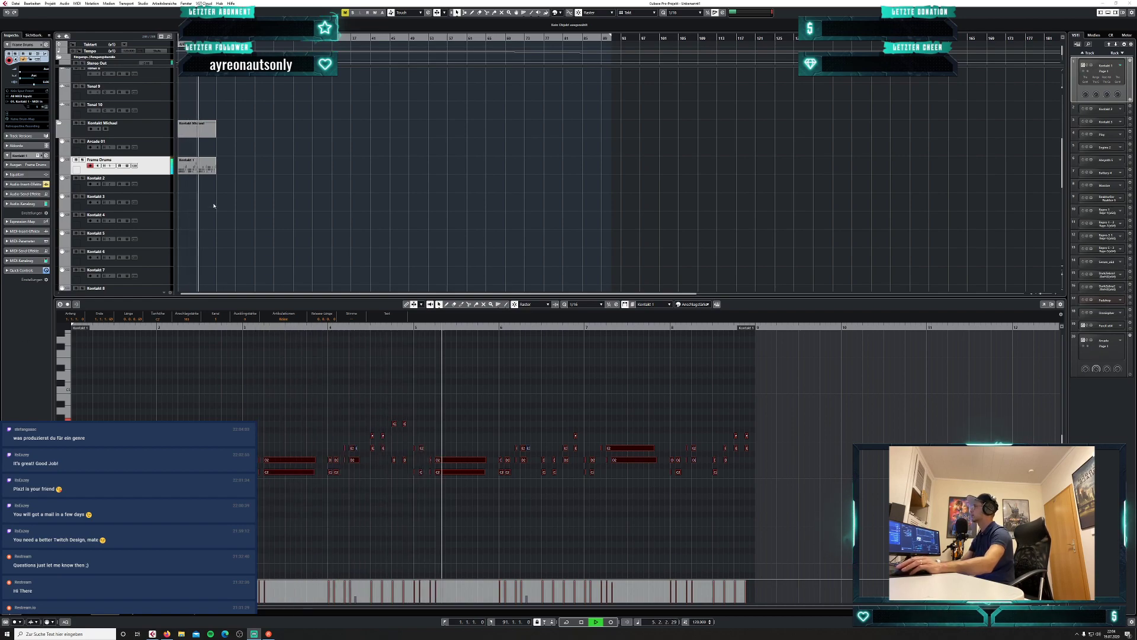
left_click(196, 171)
key("ctrl+d")
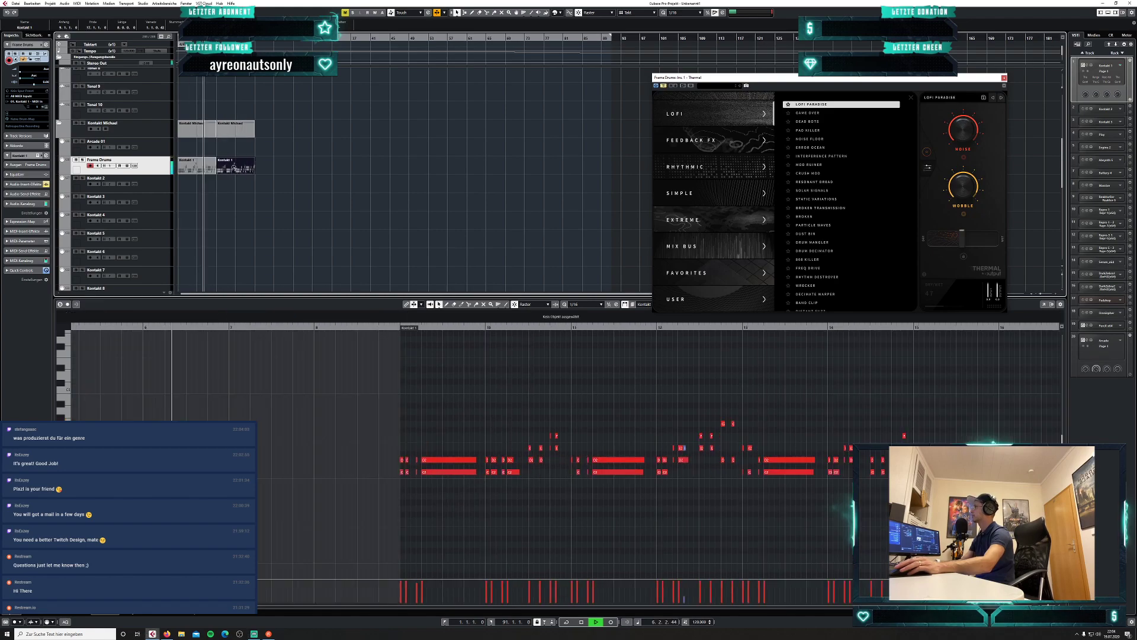
left_click(57, 613)
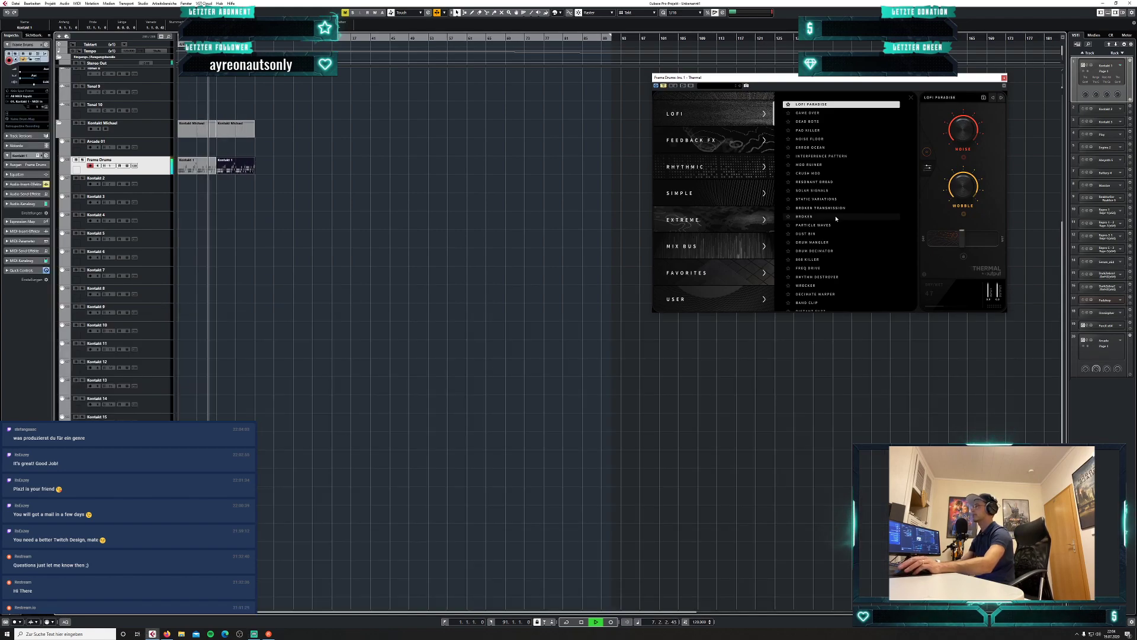
Inspect the first Frame Drums part in the key editor while playing from bar 6, and close the editor.
key("space")
double_click(214, 174)
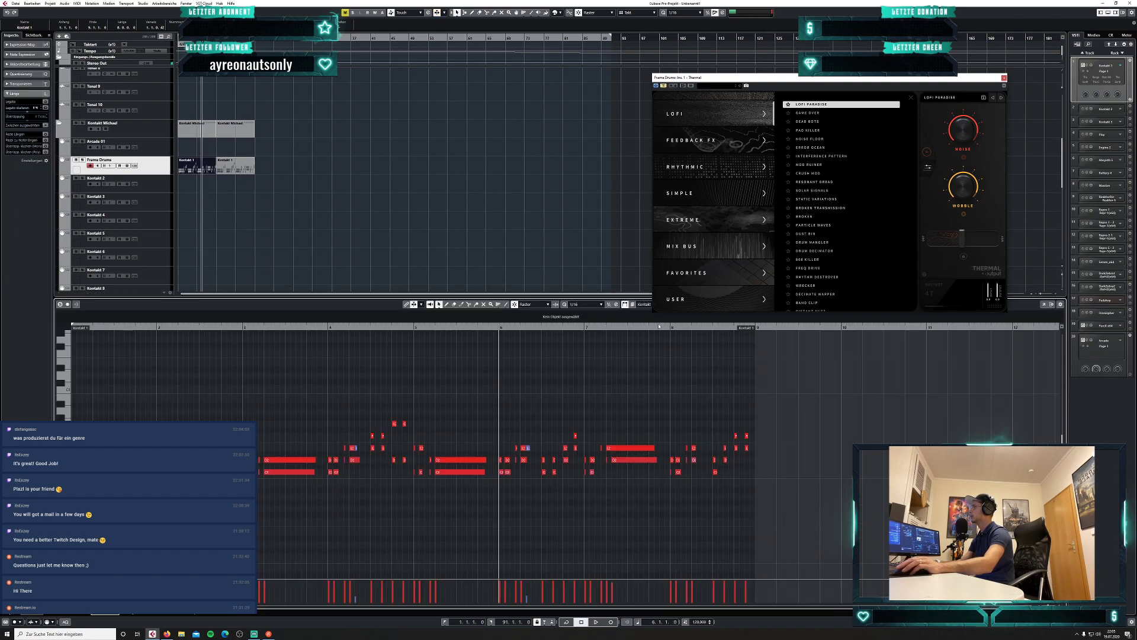
key("space")
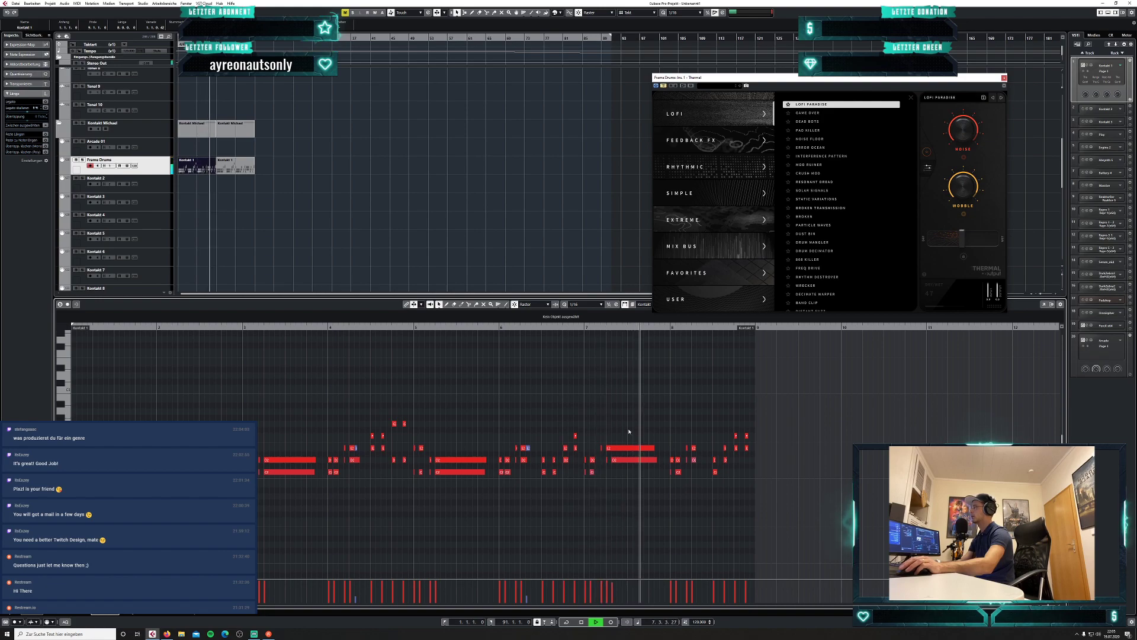
key("space")
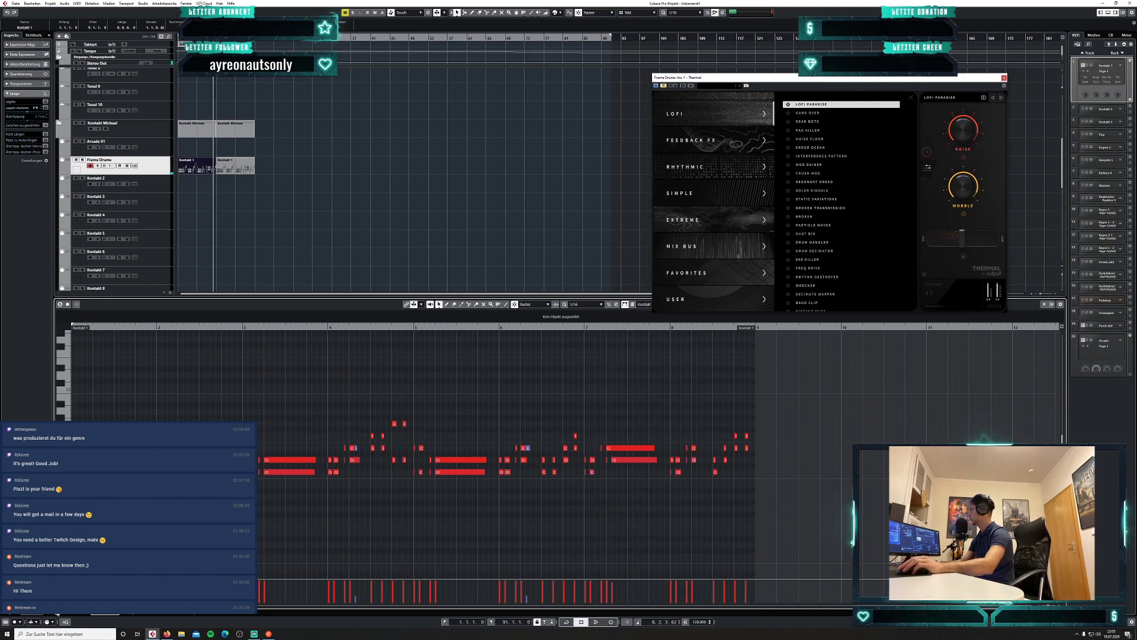
left_click(59, 612)
Copy the eight-bar part along the Frame Drums track until twelve parts follow one another without gaps.
left_click_drag(242, 169, 280, 170)
left_click(325, 194)
left_click_drag(376, 201, 314, 171)
left_click_drag(435, 201, 200, 166)
left_click_drag(304, 170, 427, 170)
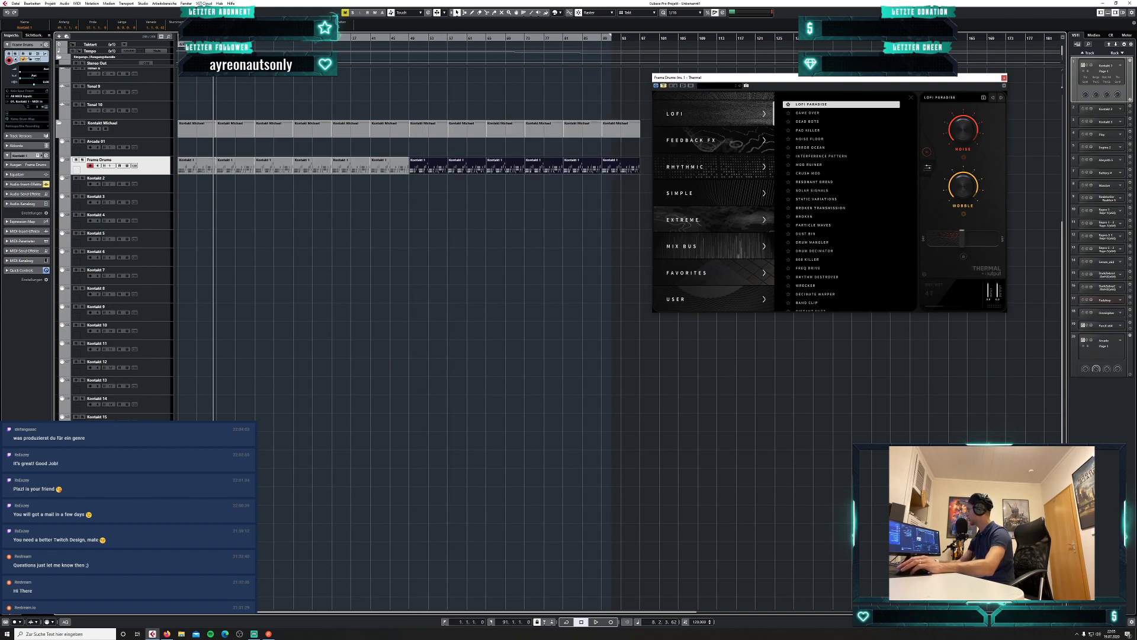
Move the Thermal window slightly aside and play the Frame Drums parts from the project start.
left_click_drag(820, 80, 838, 77)
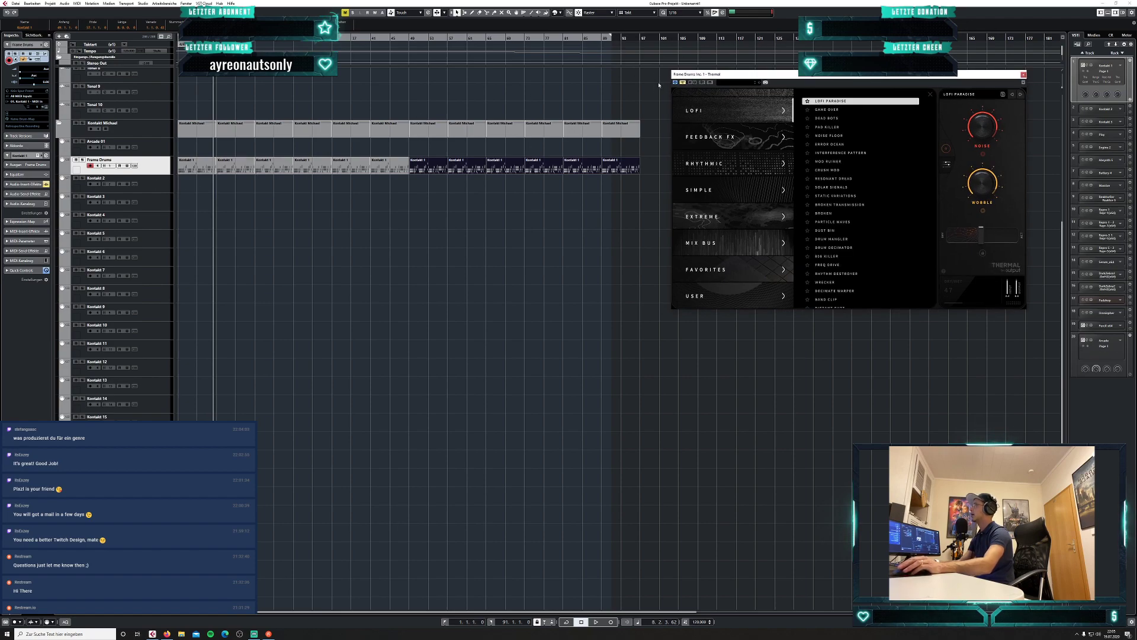
key("Home")
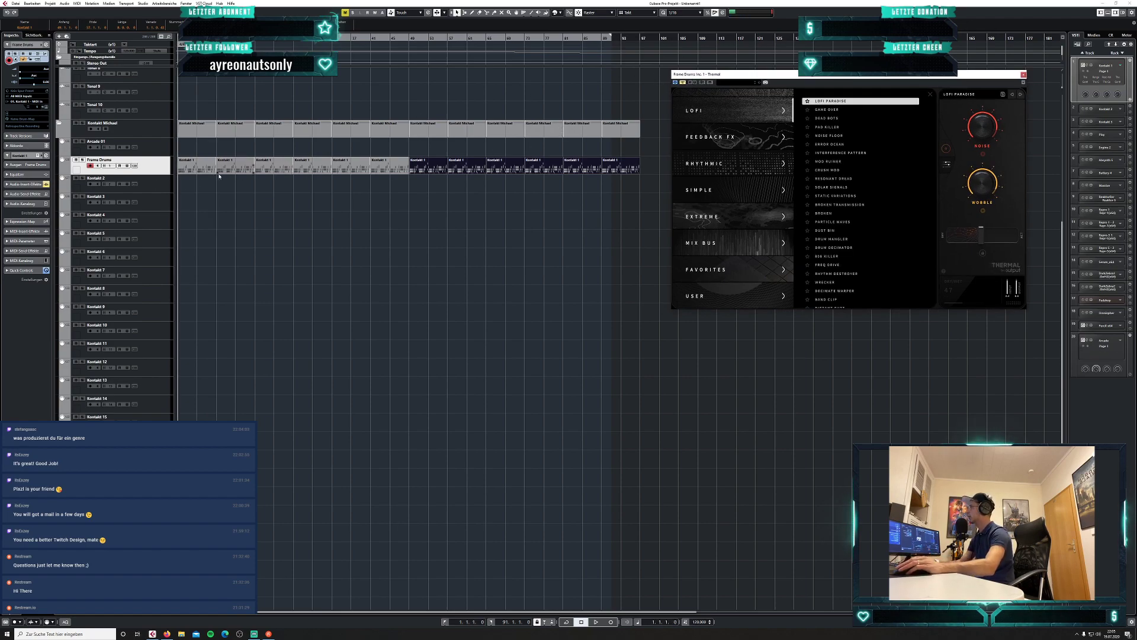
key("space")
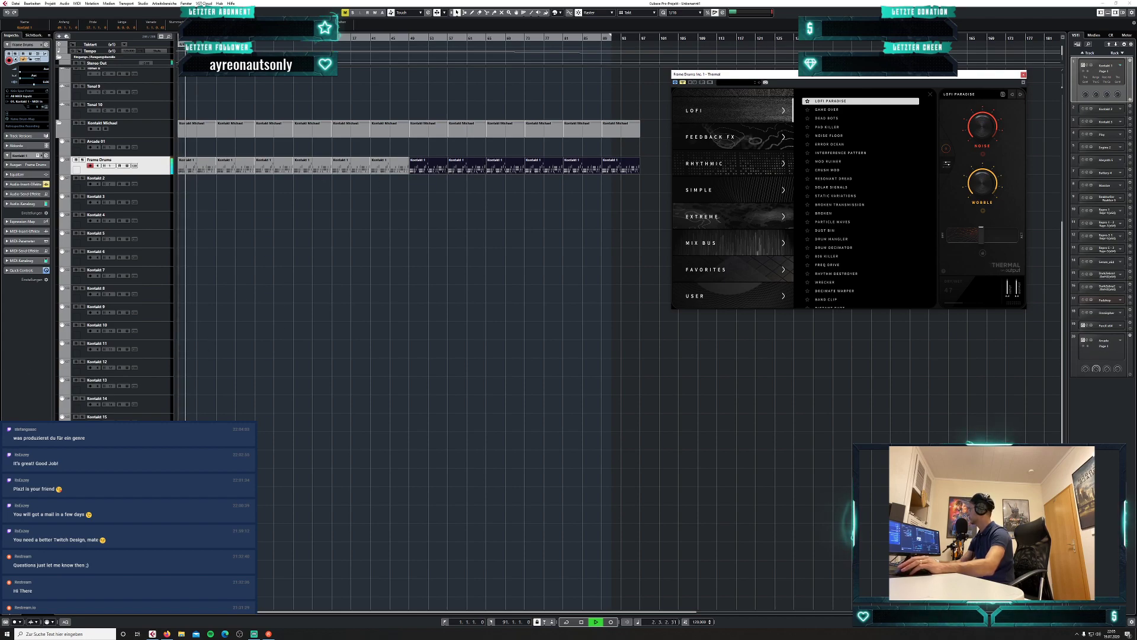
Lower the Frame Drums and Stereo Out faders slightly in the MixConsole, resetting the master peak meter to check the level.
left_click(144, 3)
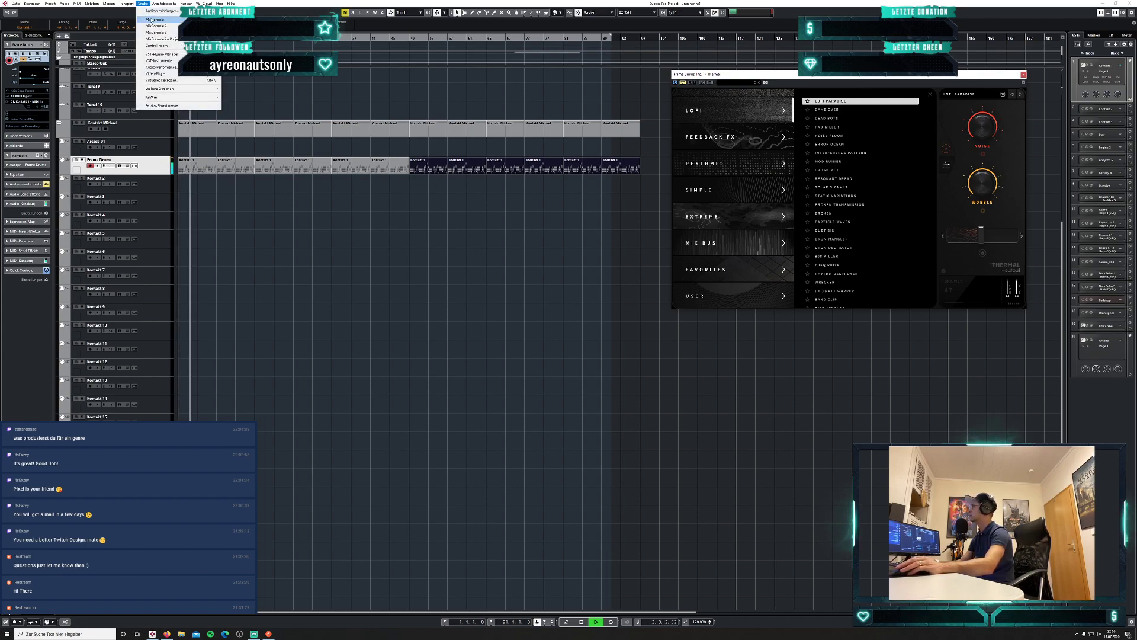
left_click(157, 12)
left_click_drag(252, 325, 252, 330)
left_click(521, 380)
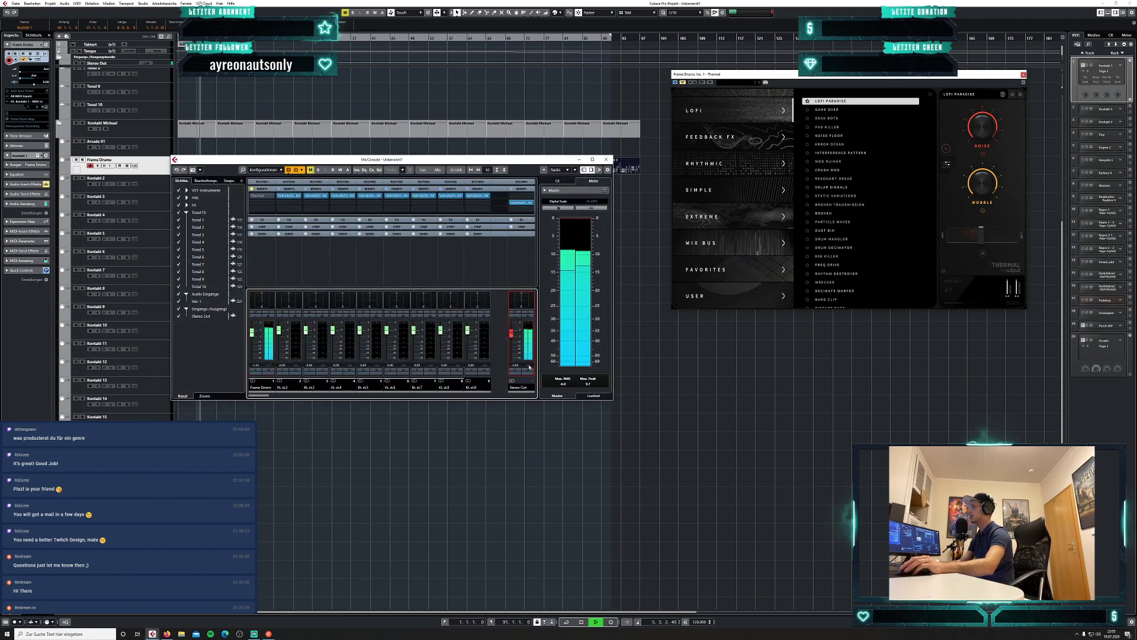
left_click(588, 384)
left_click_drag(512, 338, 512, 340)
left_click(587, 383)
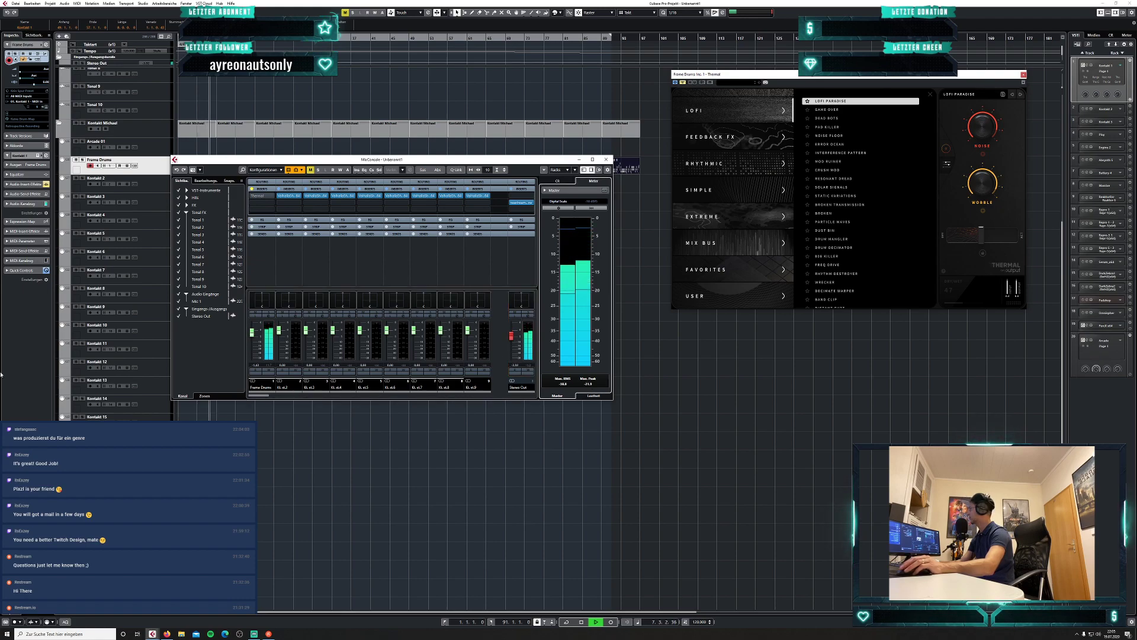
Stop playback and close the MixConsole.
key("alt+Tab")
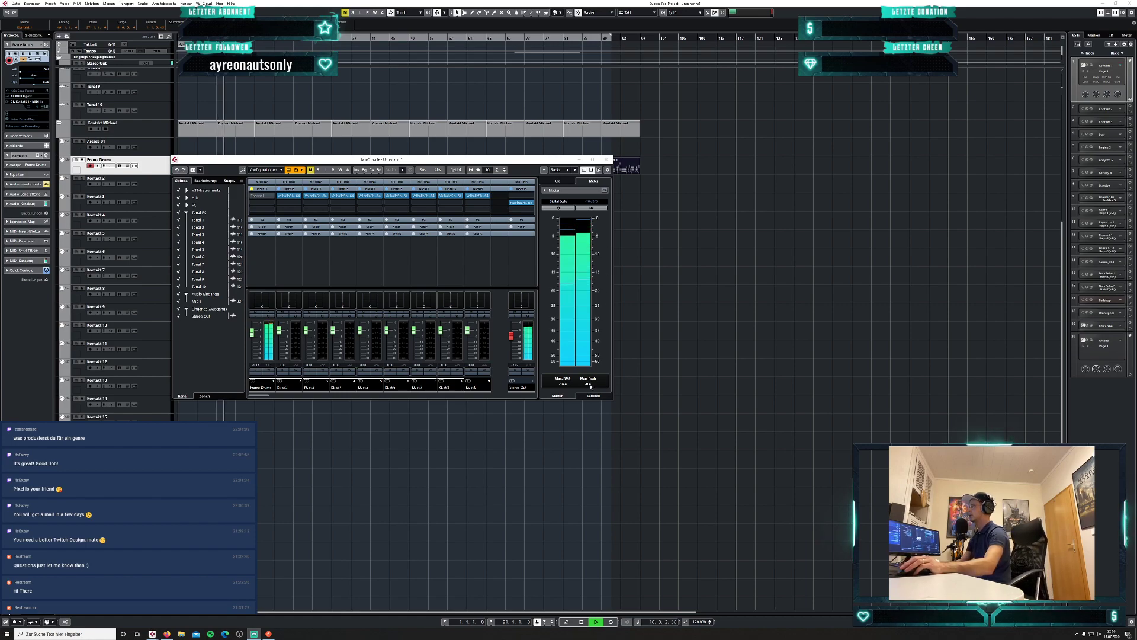
key("alt+Tab")
key("space")
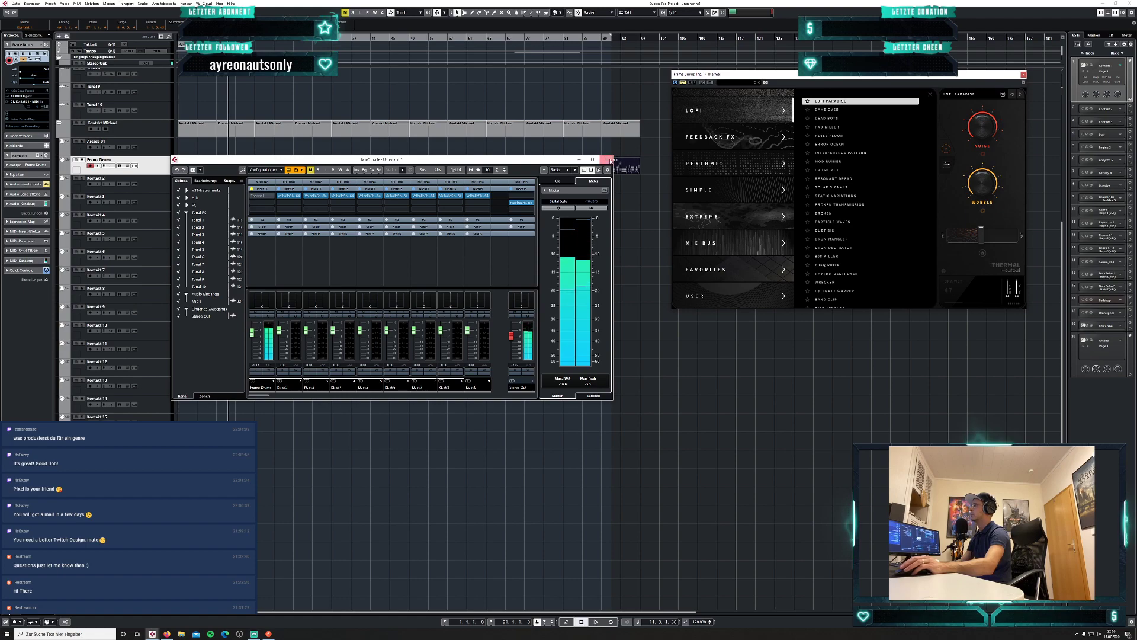
left_click(606, 159)
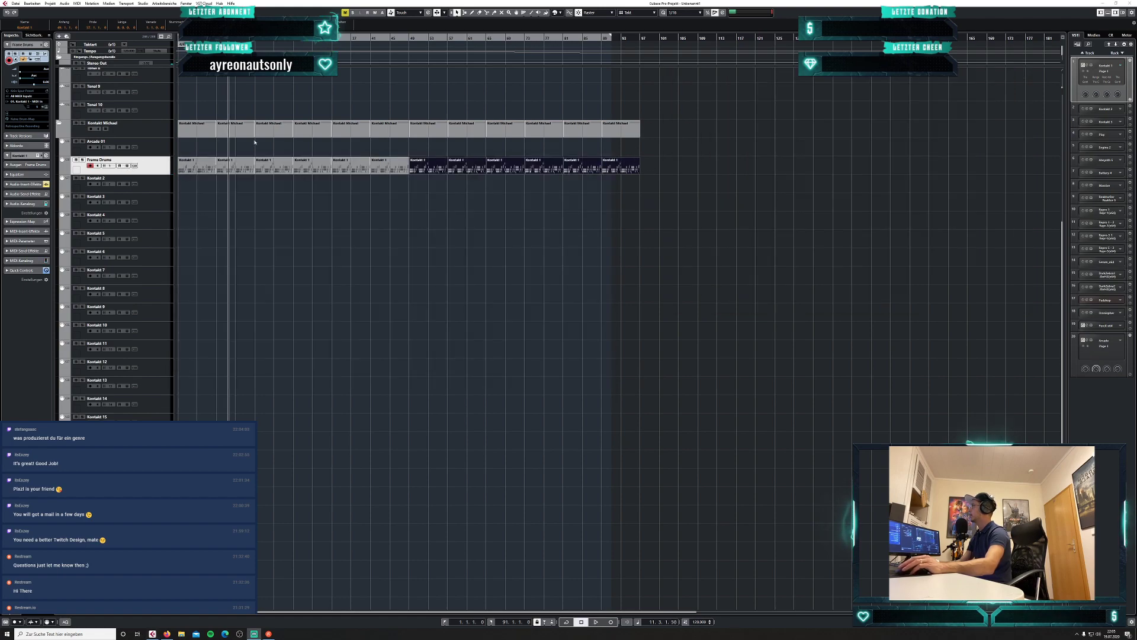
Close Thermal's preset browser, turn off the plug-in's bypass and audition the Frame Drums parts from the project start.
left_click(145, 6)
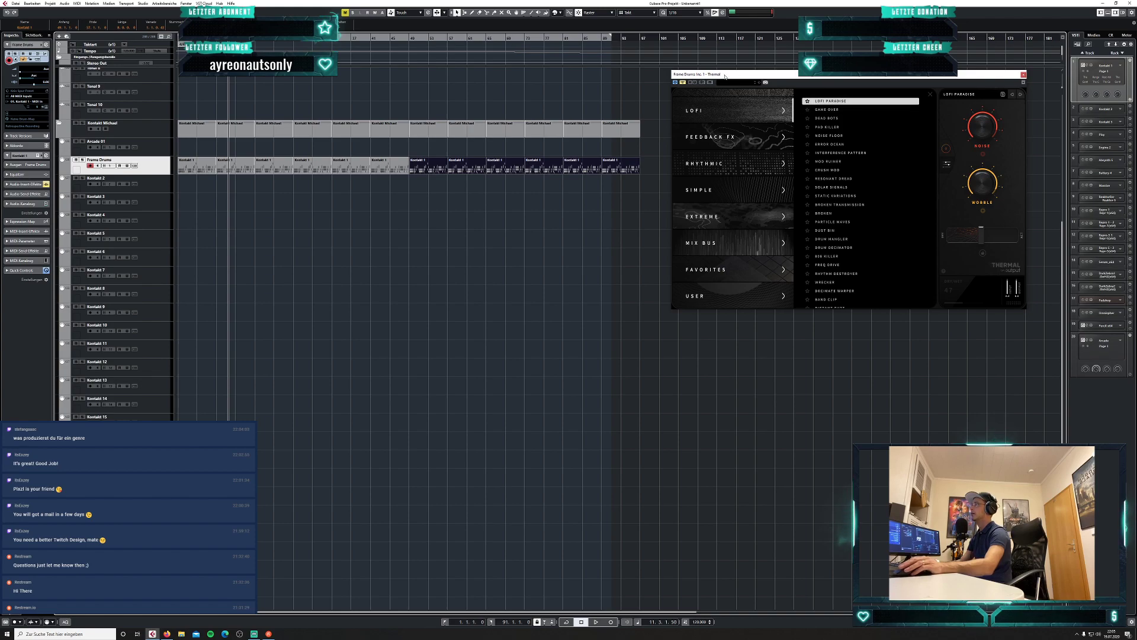
left_click(946, 150)
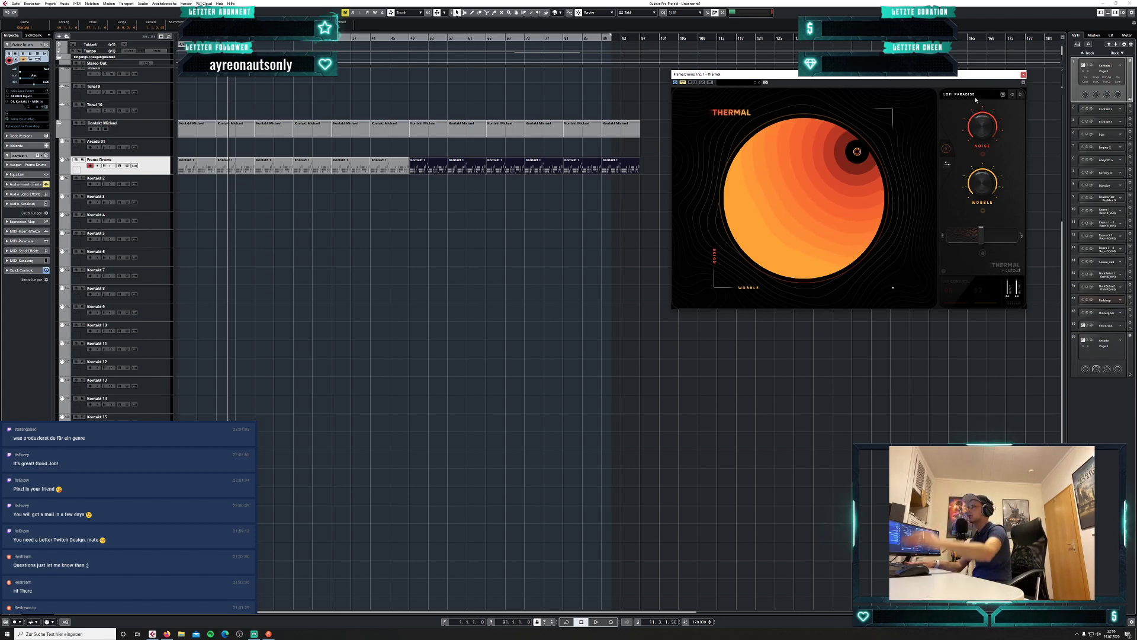
left_click(346, 238)
key("Home")
key("space")
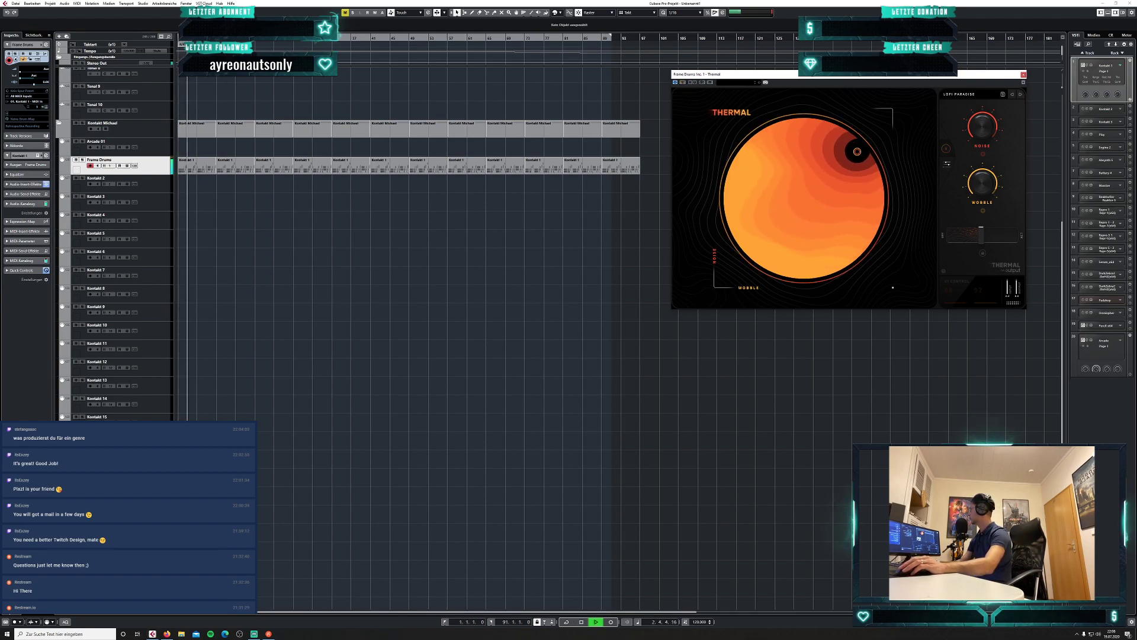
key("alt+Tab")
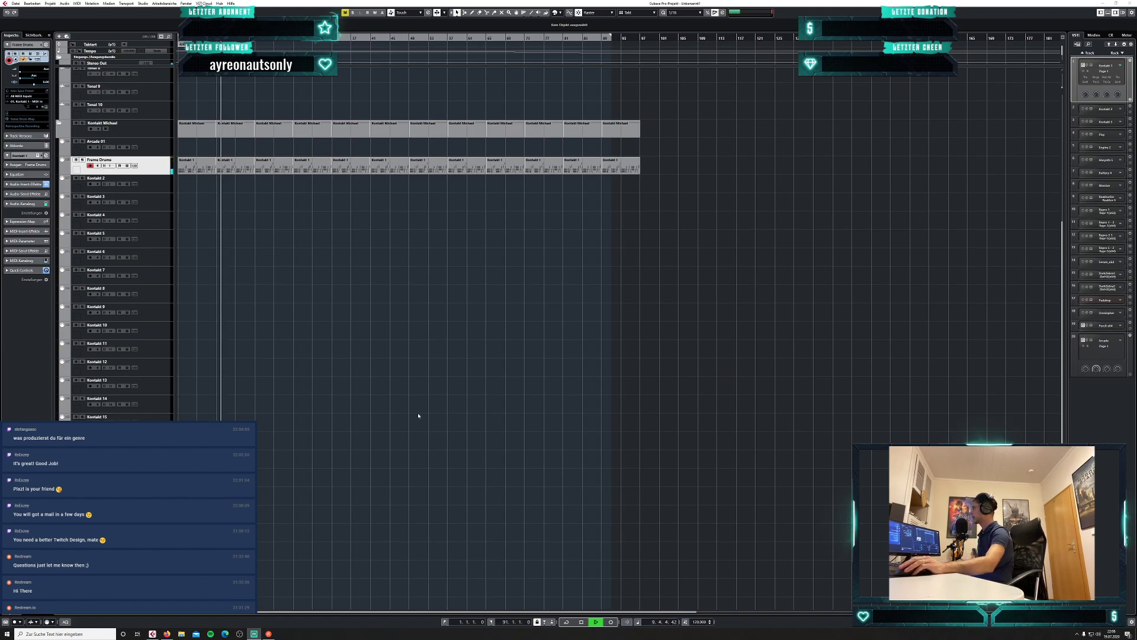
left_click(438, 409)
key("space")
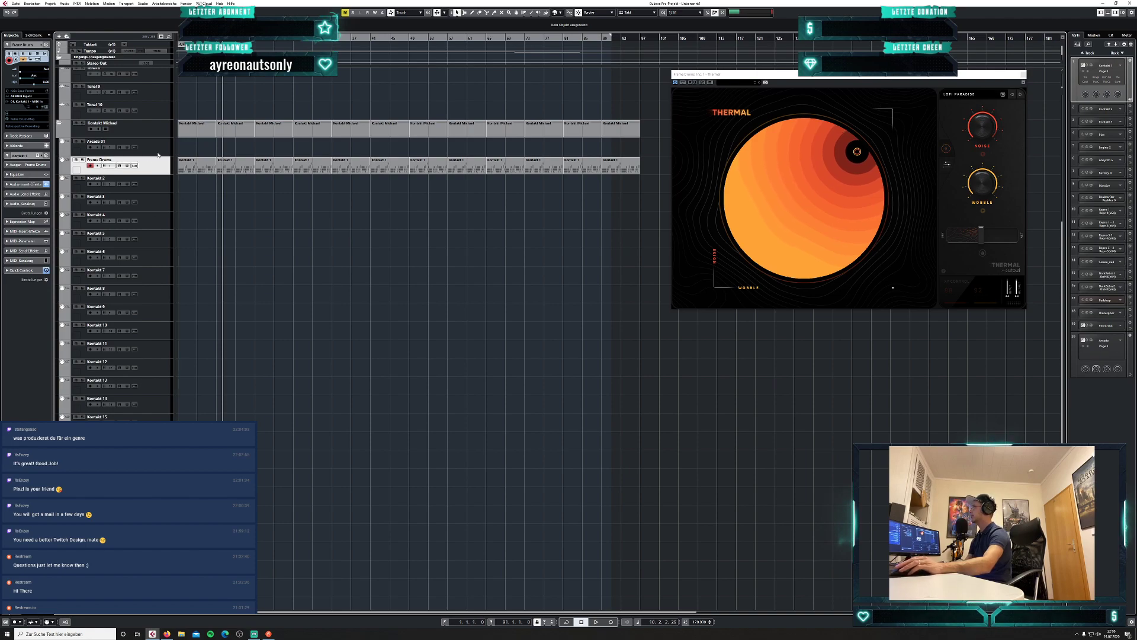
Select the Arcade 01 track, open its Arcade instrument and place the window below the recorded parts.
key("Up")
left_click(1087, 341)
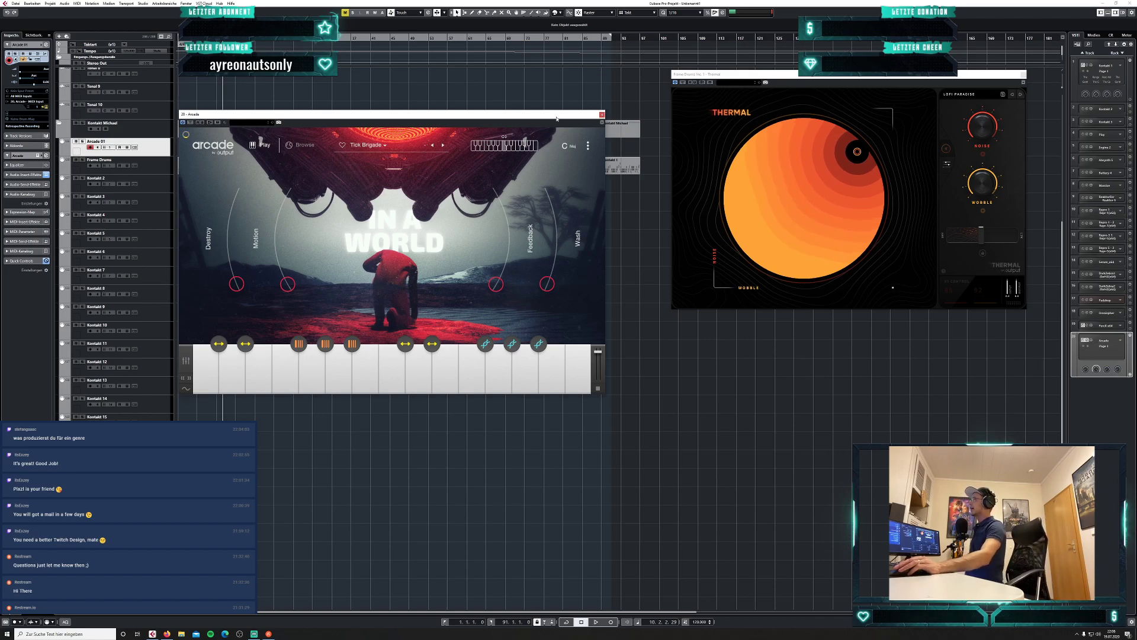
left_click_drag(556, 118, 583, 337)
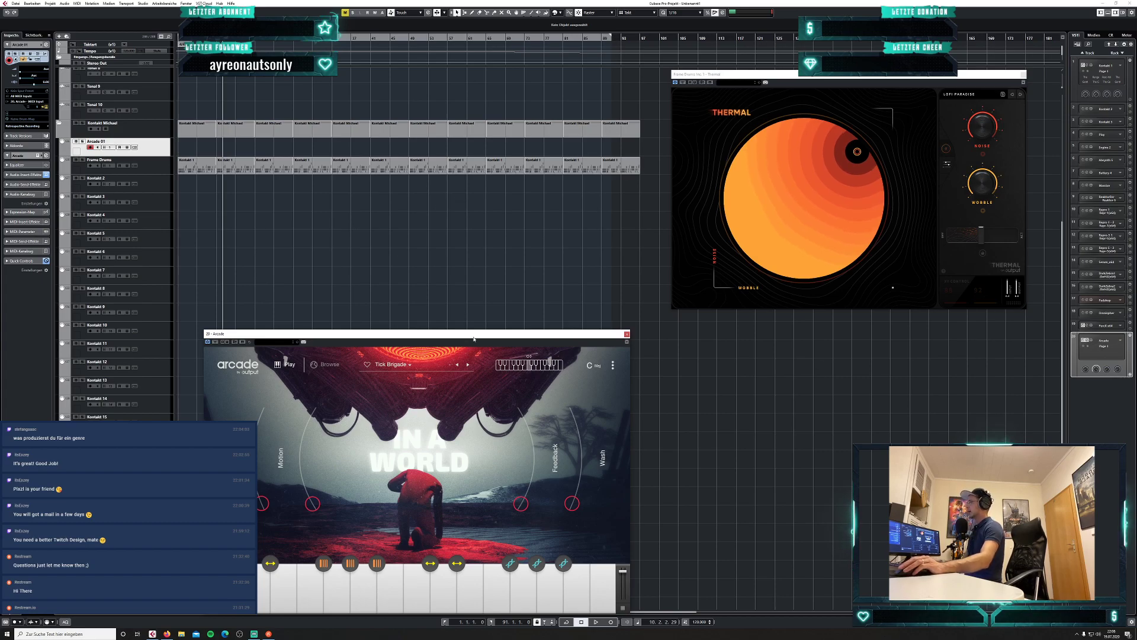
left_click_drag(479, 335, 503, 295)
Leave the In a World line in Arcade's browser and search all lines for "synth".
left_click(354, 328)
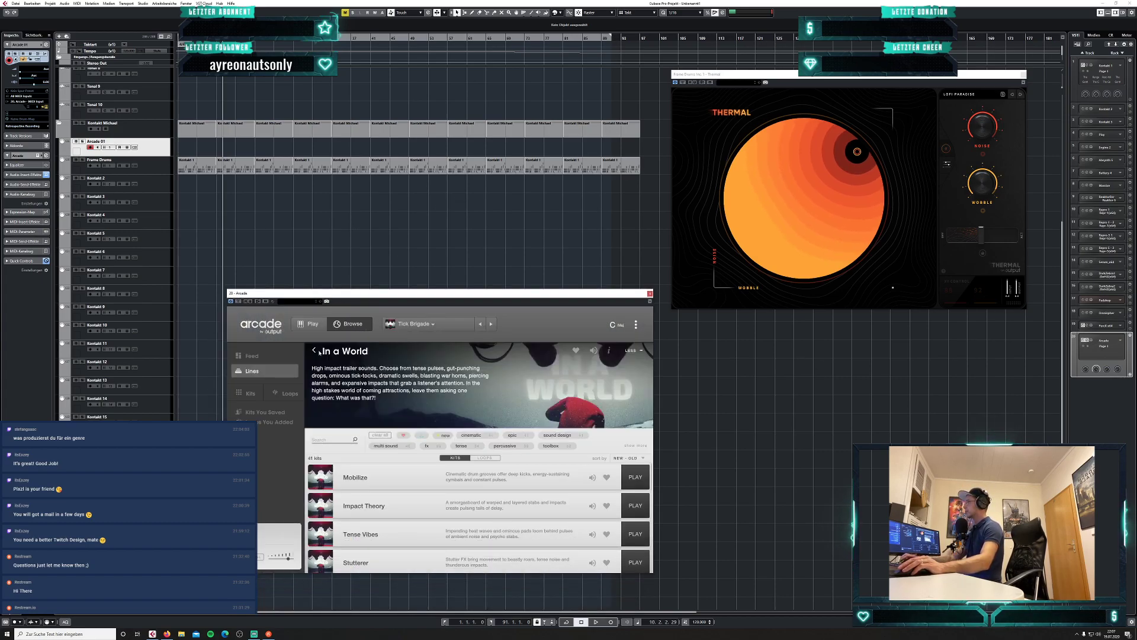
left_click(313, 354)
type("s")
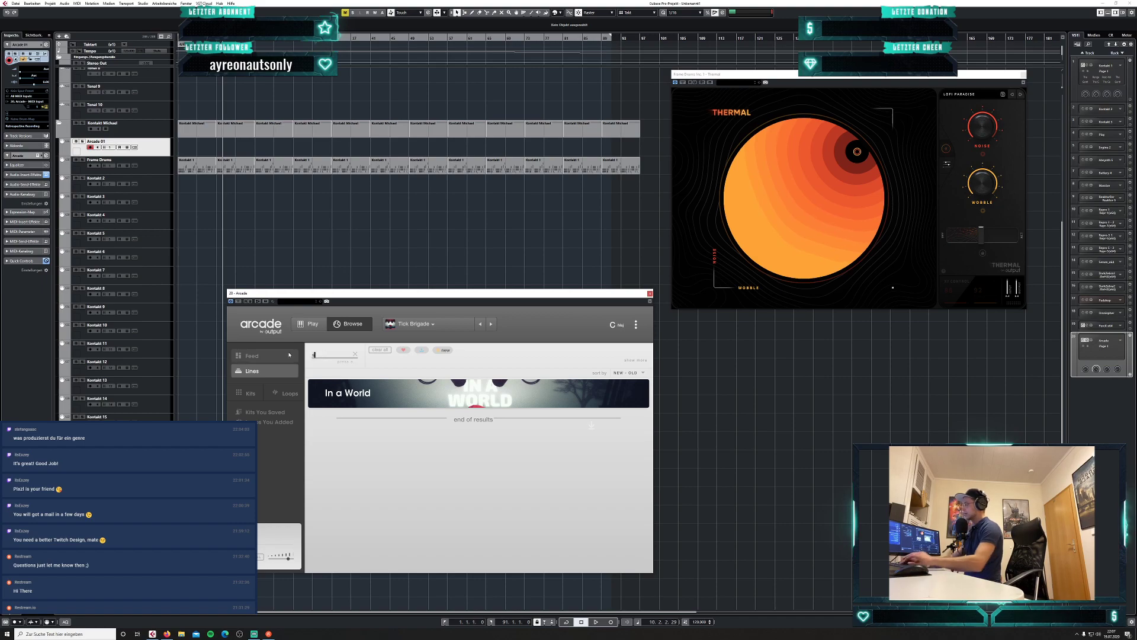
type("ynth")
key("Return")
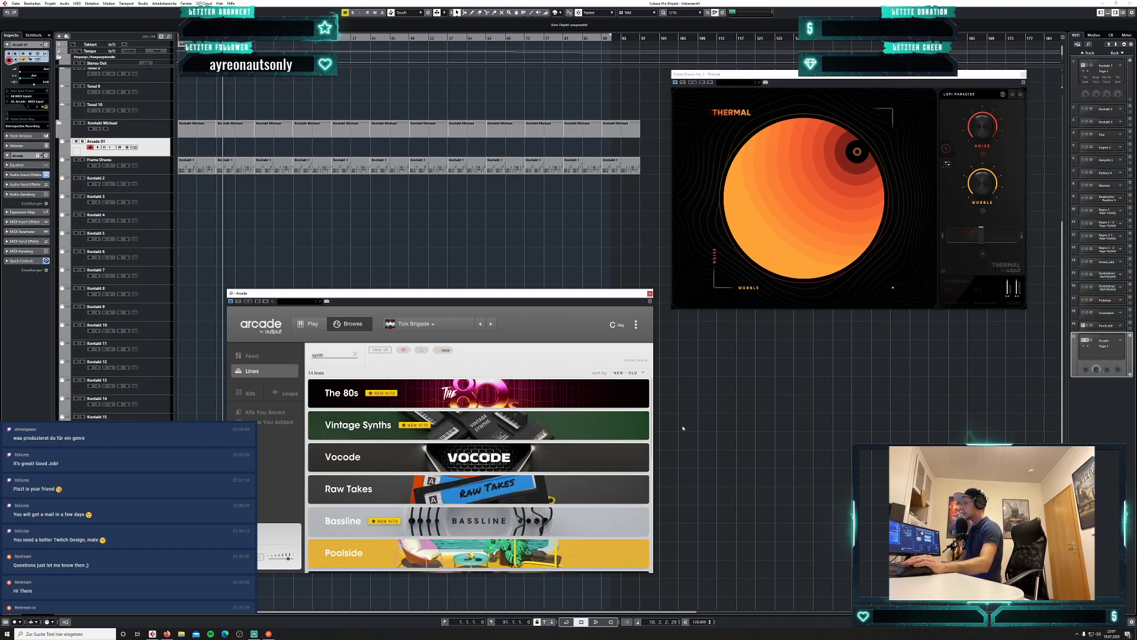
Load the Electronic Dream kit from the Vintage Synths line and lower its Wide and Wash macros to the minimum.
scroll(473, 435, "down", 3)
scroll(473, 436, "up", 3)
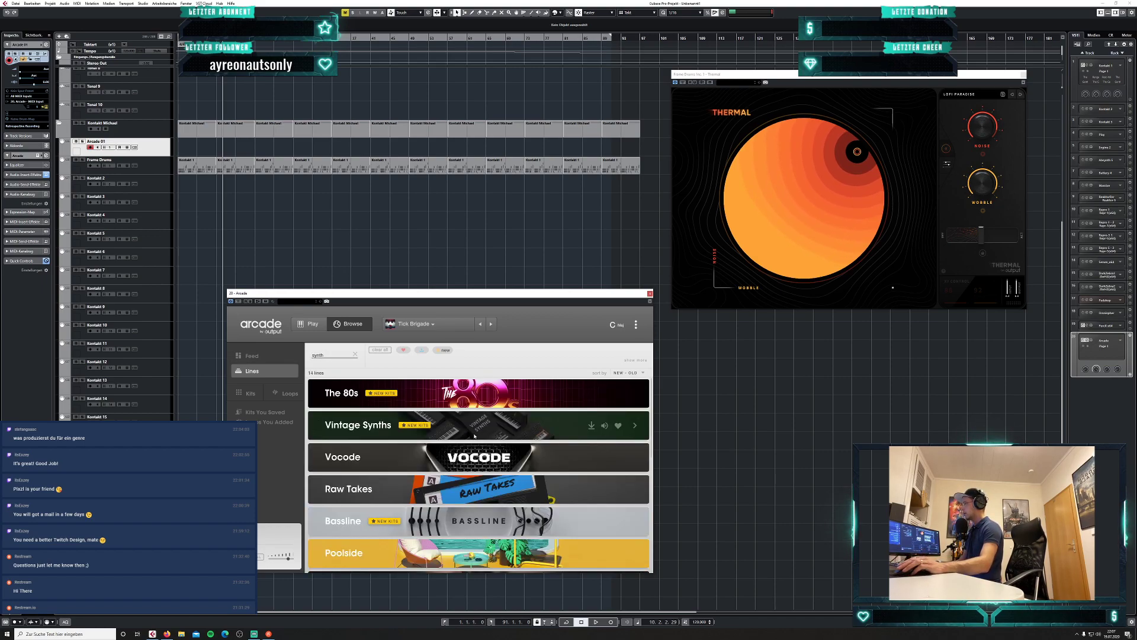
left_click(480, 436)
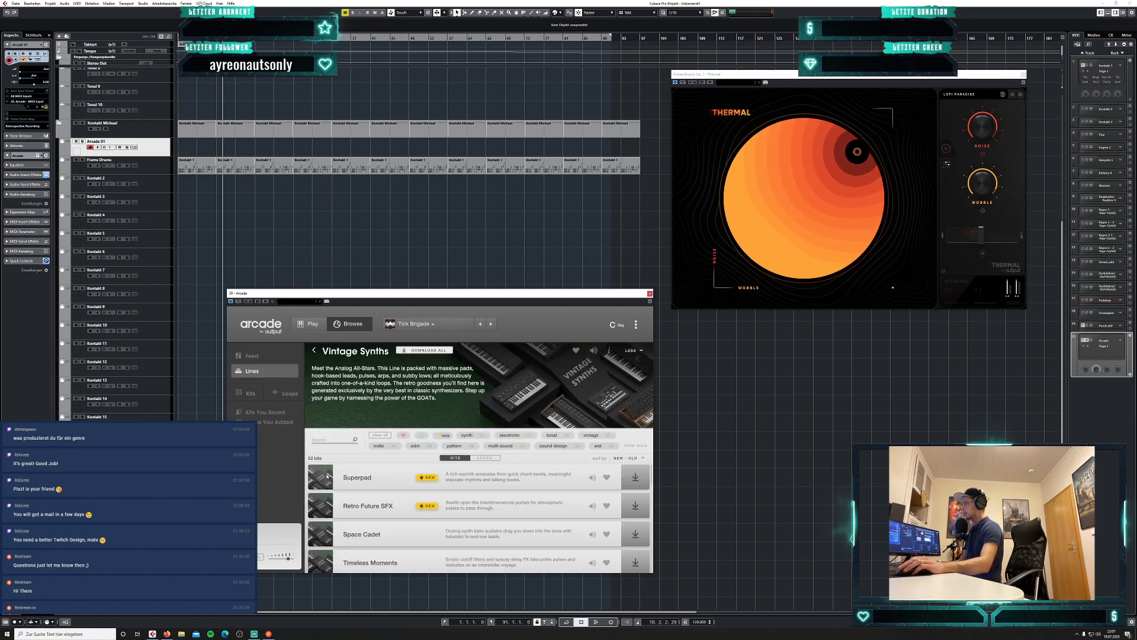
scroll(596, 487, "down", 5)
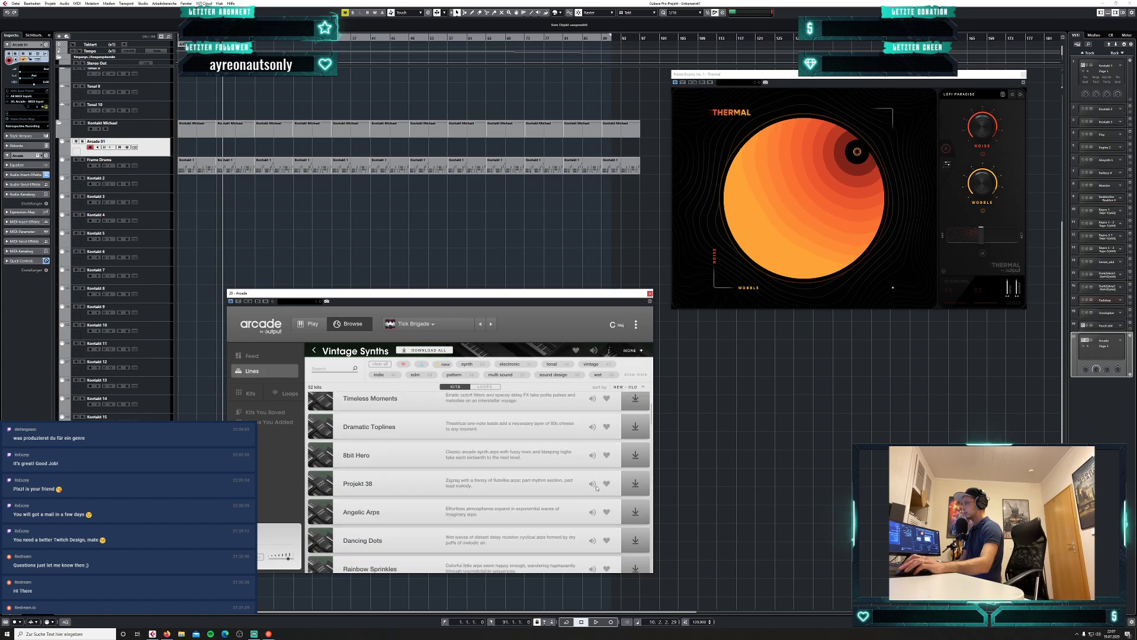
scroll(596, 488, "down", 10)
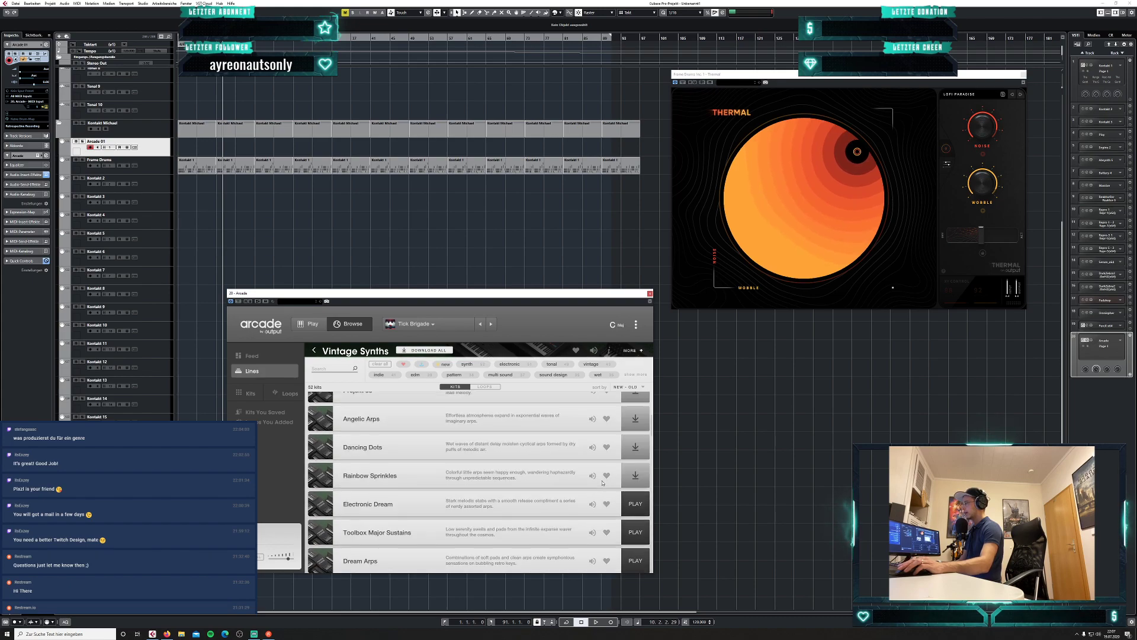
left_click(637, 505)
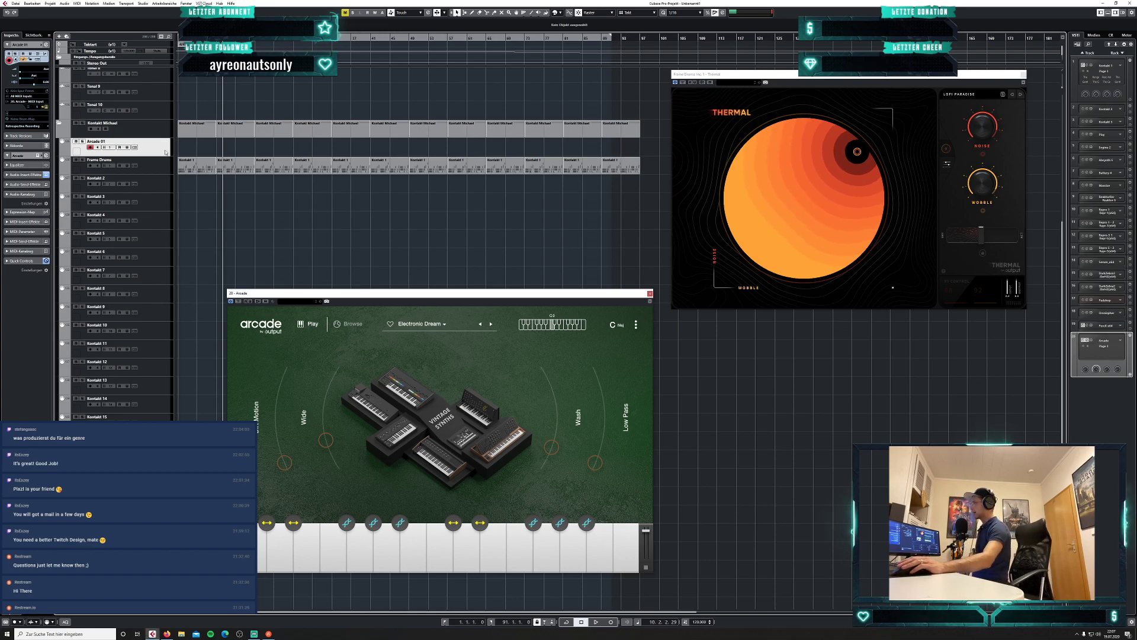
left_click_drag(316, 436, 349, 496)
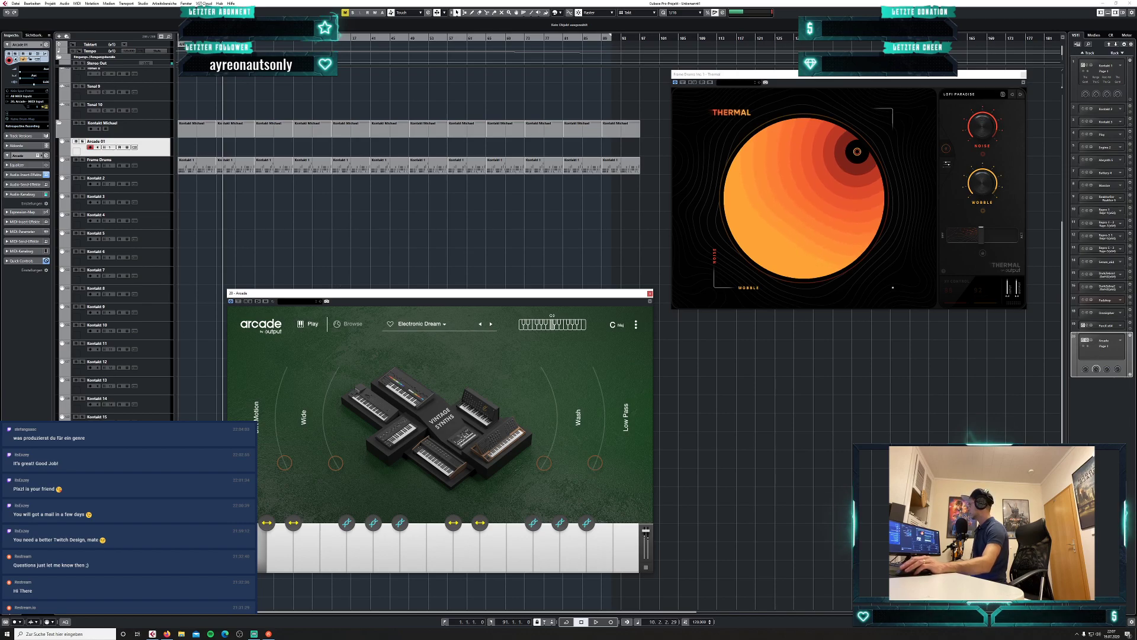
Reopen the Arcade window and inspect the kit's Dirt Motion and Low Pass macro assignments in the macro overview.
key("alt+Tab")
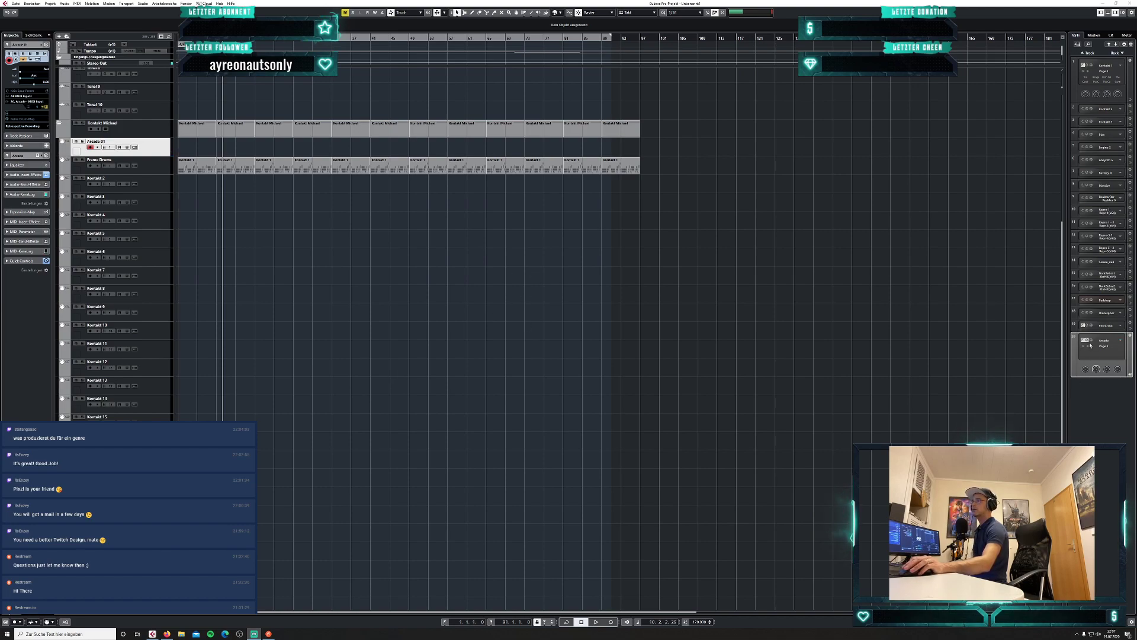
left_click(1086, 343)
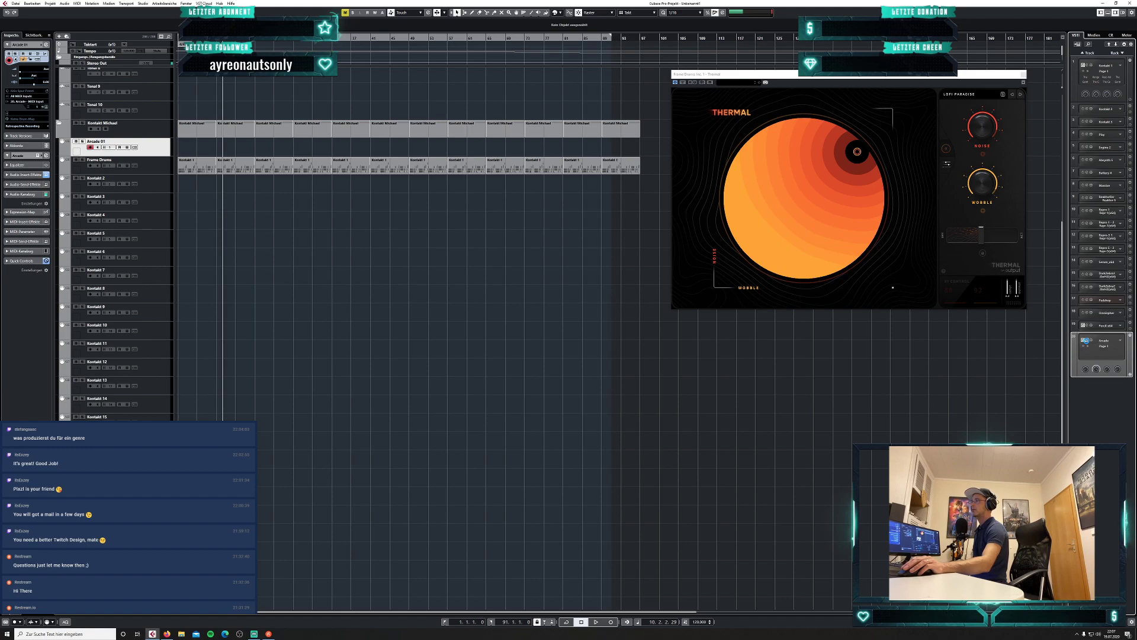
left_click(1085, 340)
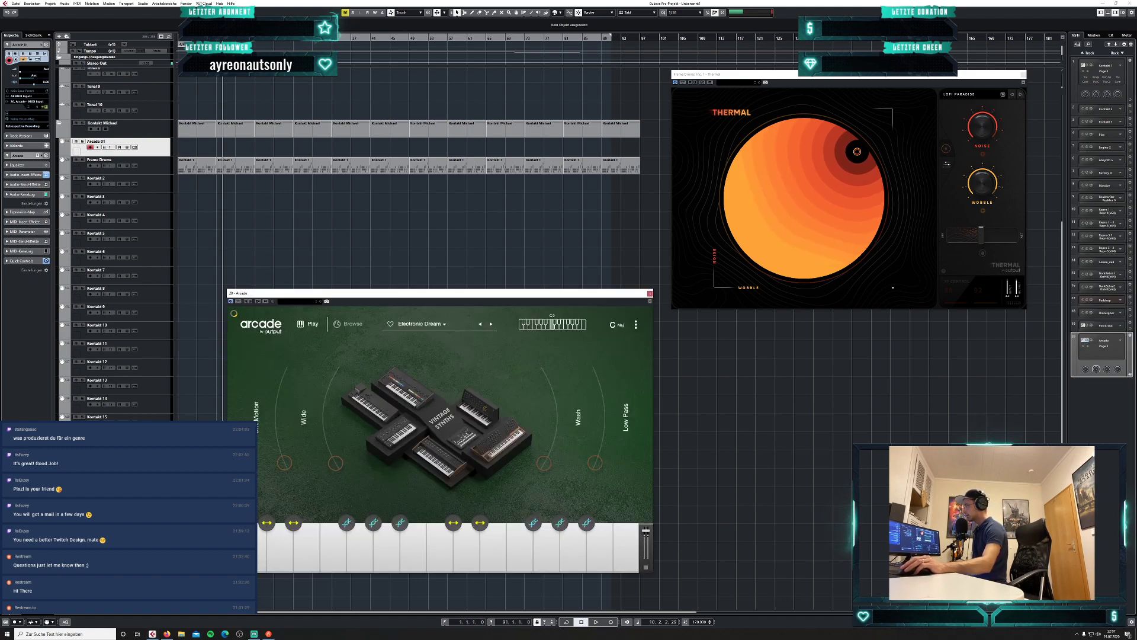
left_click(256, 422)
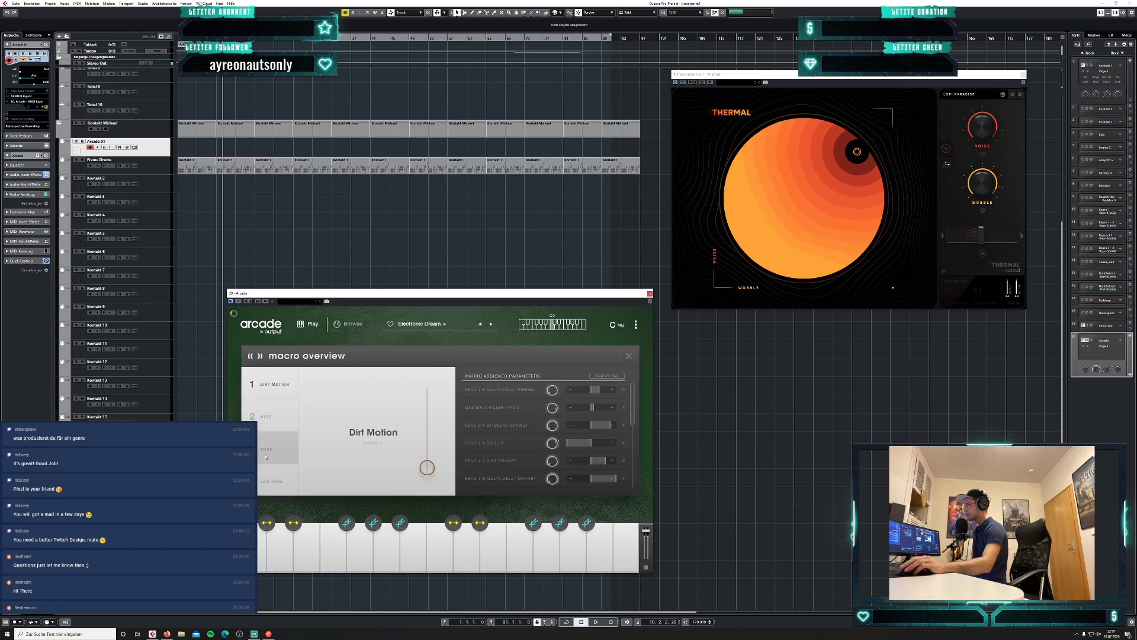
left_click(285, 462)
left_click(272, 480)
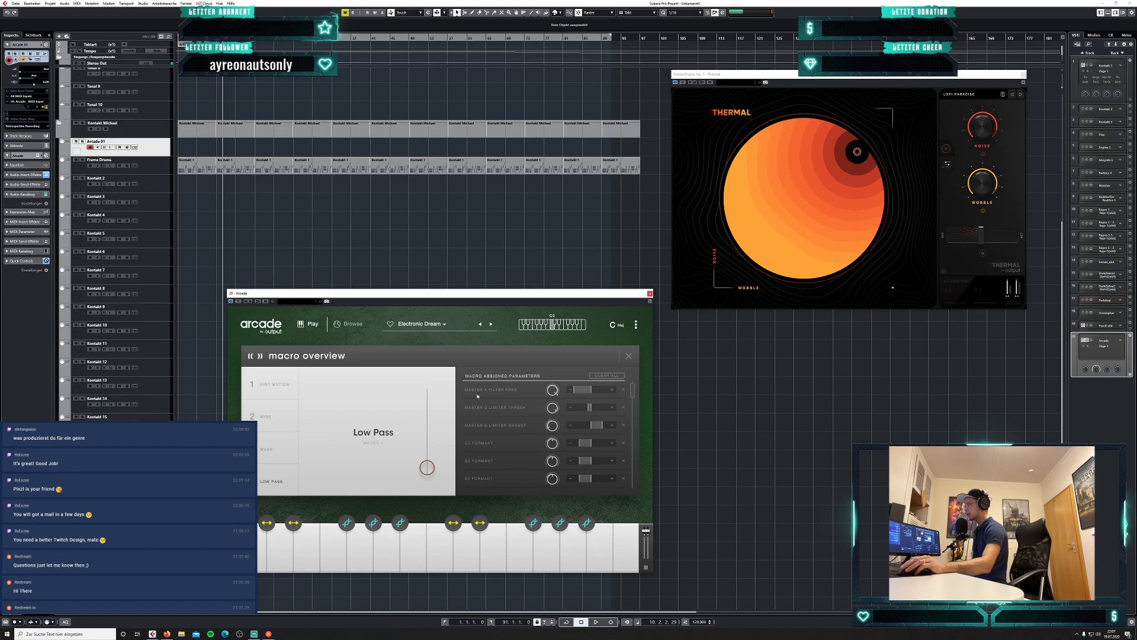
left_click(628, 356)
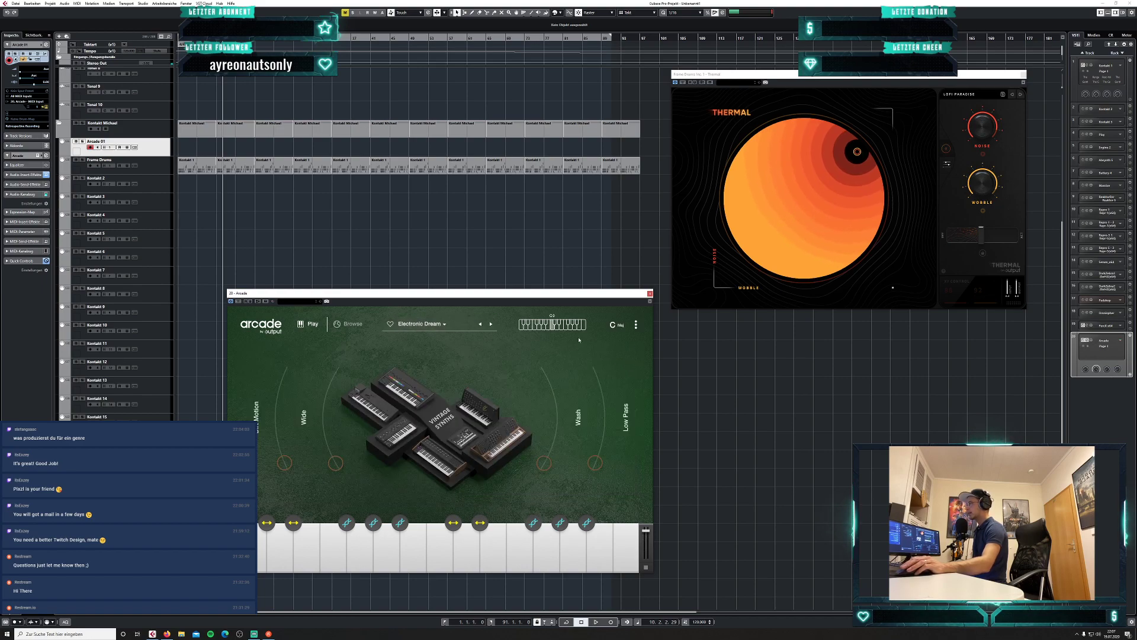
Move the Arcade window clear of the MixConsole and bypass the insert effect on the Arcade channel, closing the console.
left_click(143, 5)
left_click(155, 12)
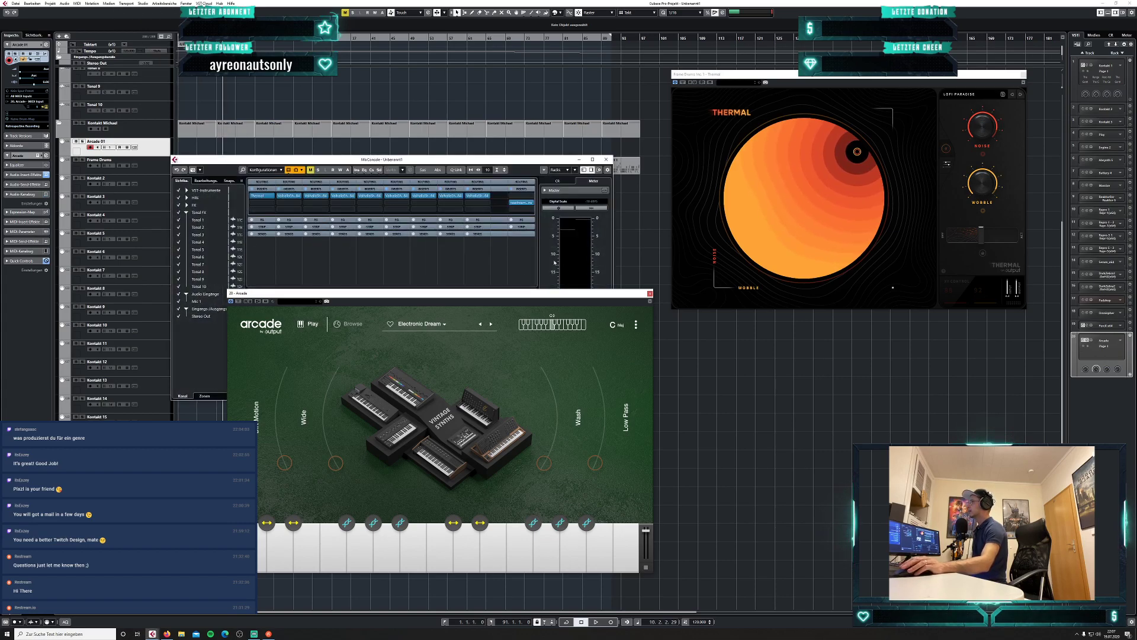
left_click_drag(510, 295, 833, 335)
left_click(470, 391)
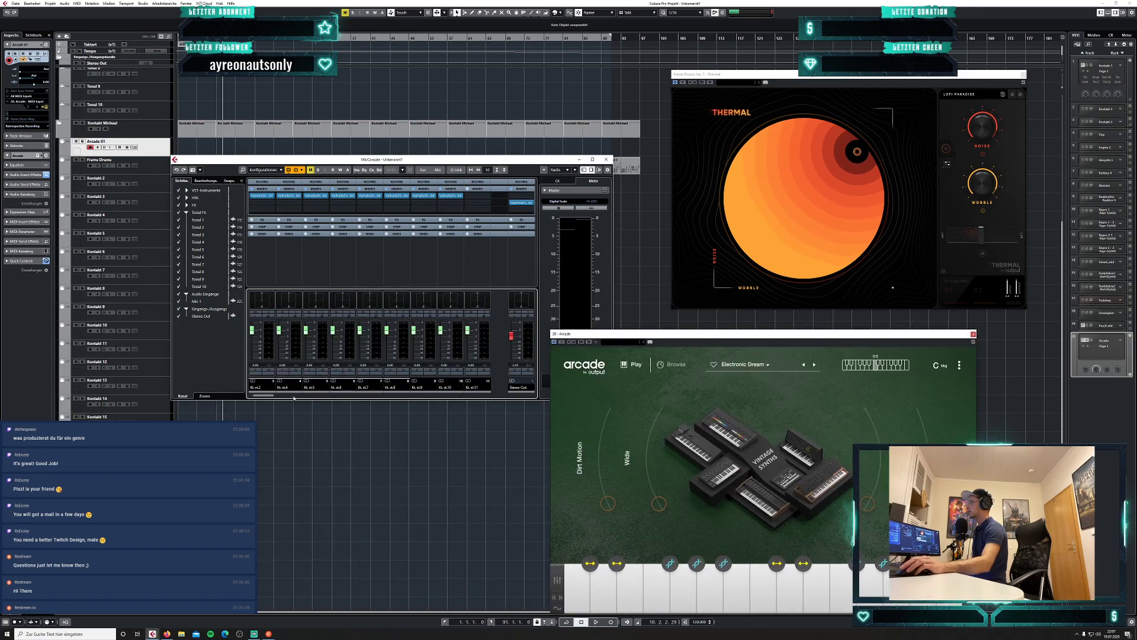
mouse_move(470, 394)
left_mouse_down()
mouse_move(490, 394)
mouse_move(450, 394)
mouse_move(461, 394)
left_mouse_up()
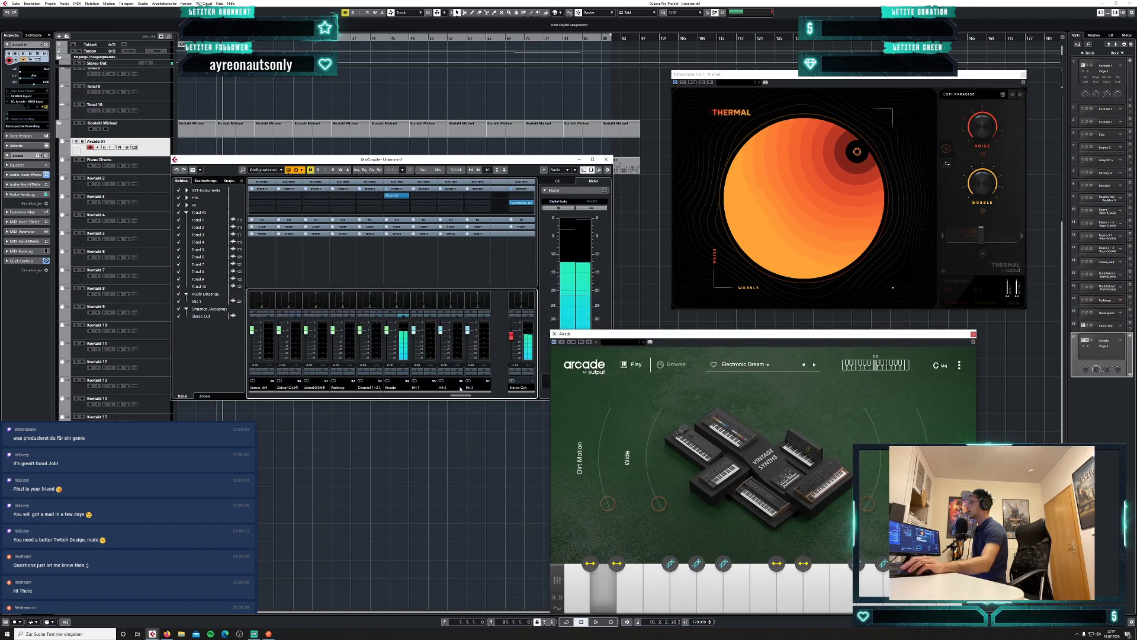
left_click(468, 392)
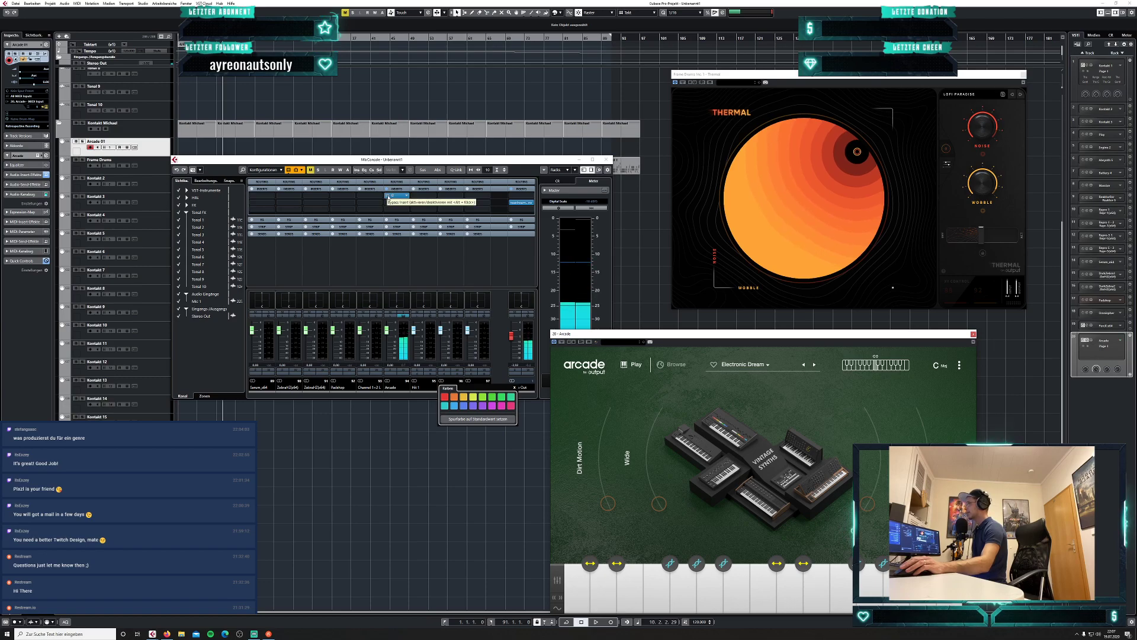
left_click(607, 160)
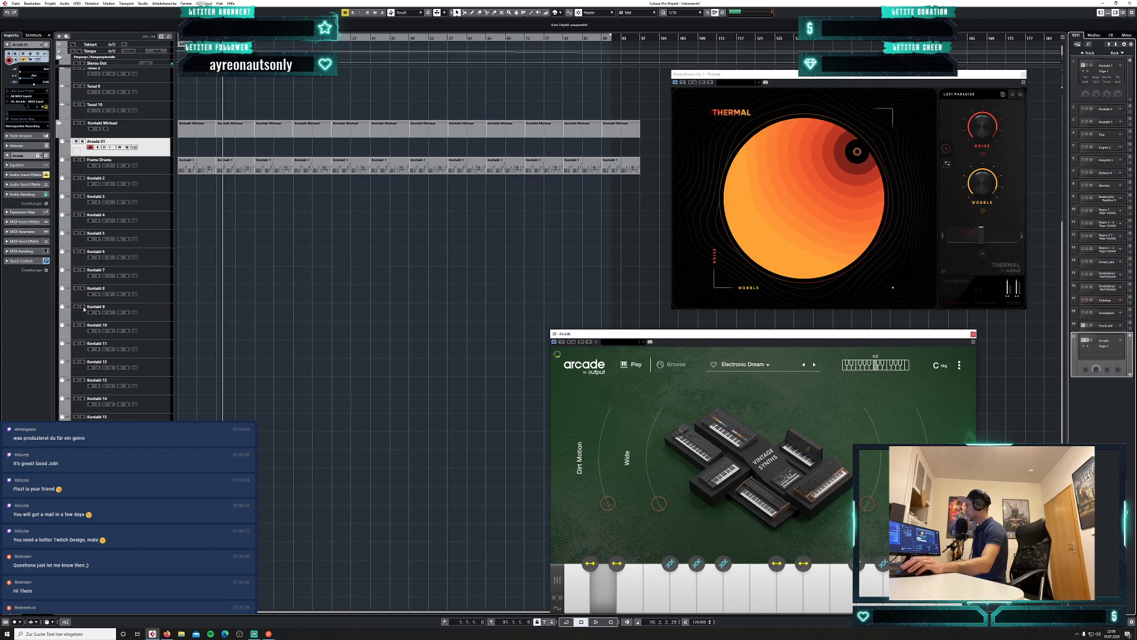
Mute the Frame Drums track and record an Arcade part on Arcade 01 from the project start to about bar 10.
key("alt+Tab")
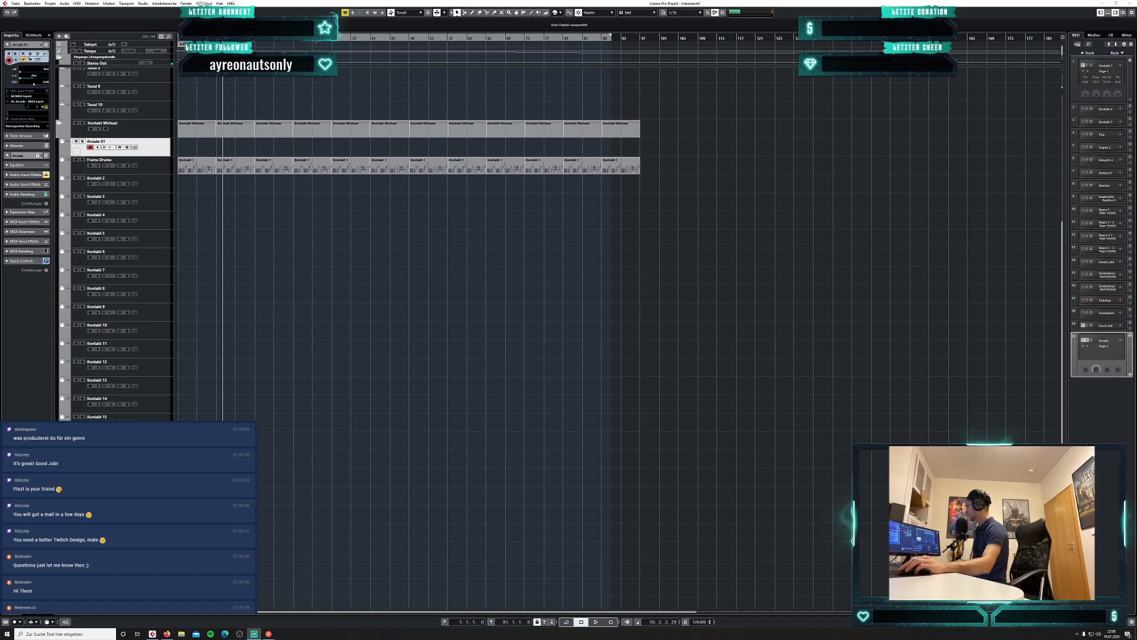
left_click(76, 161)
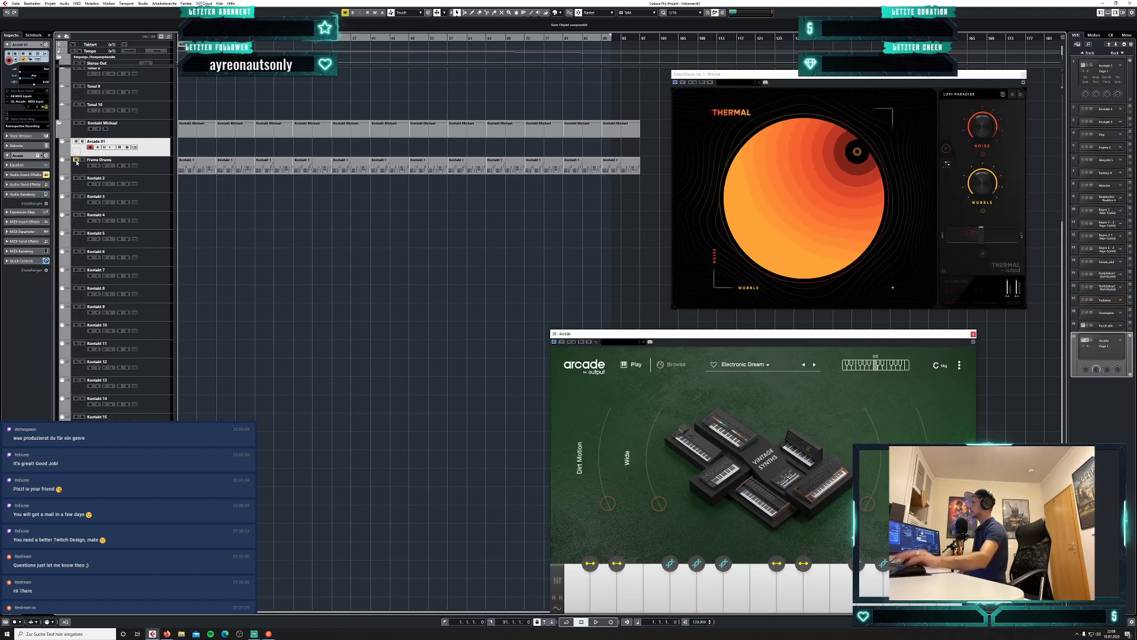
key("KP_Multiply")
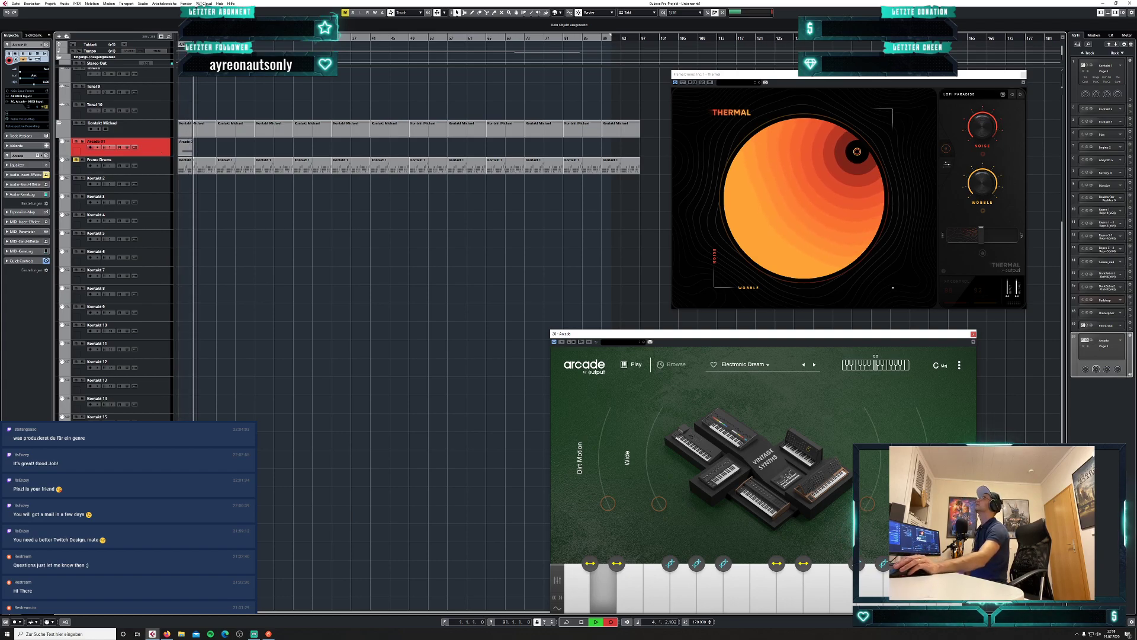
key("alt+Tab")
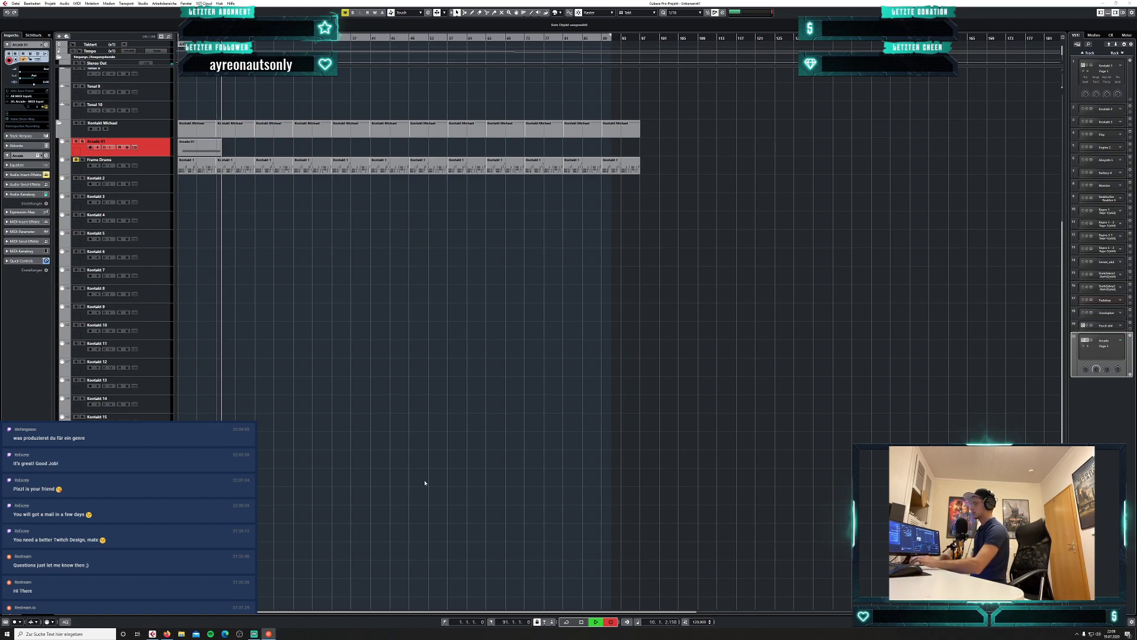
left_click(508, 431)
key("space")
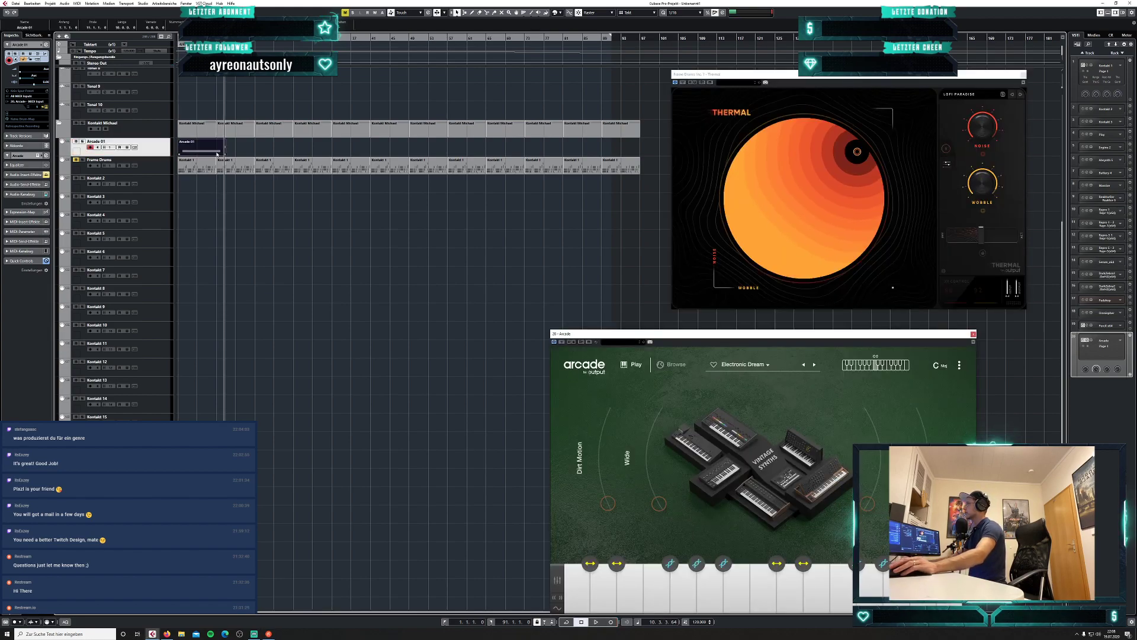
Trim the recorded Arcade part to run from bar 2 to bar 10 and rename its track "Arcade Bass Line".
left_click_drag(178, 152, 221, 153)
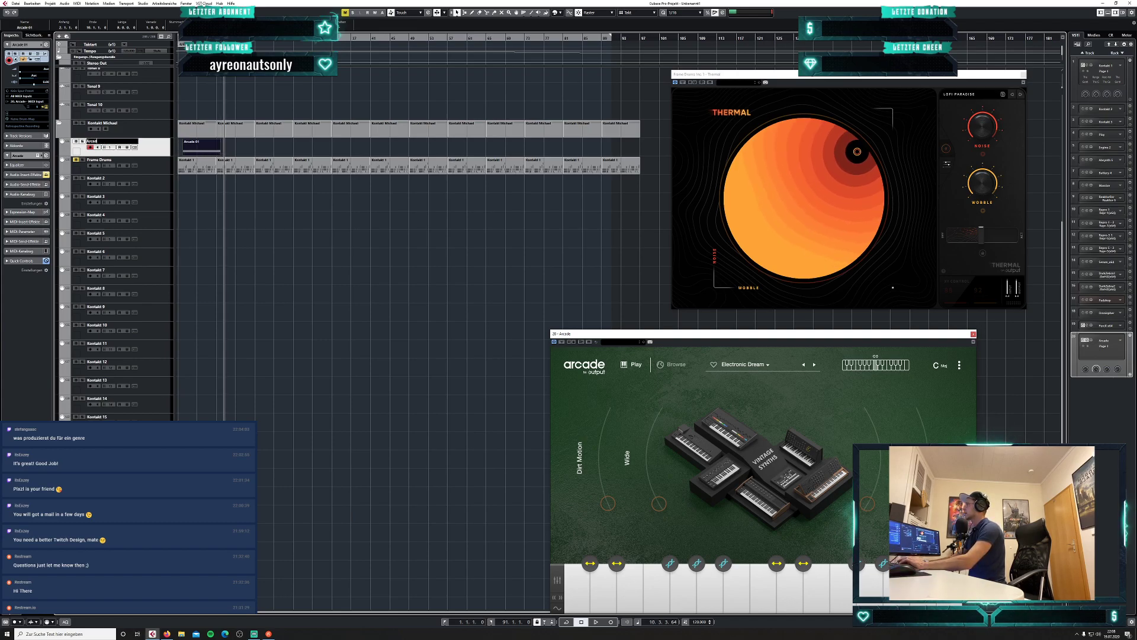
type("ss Li")
key("Return")
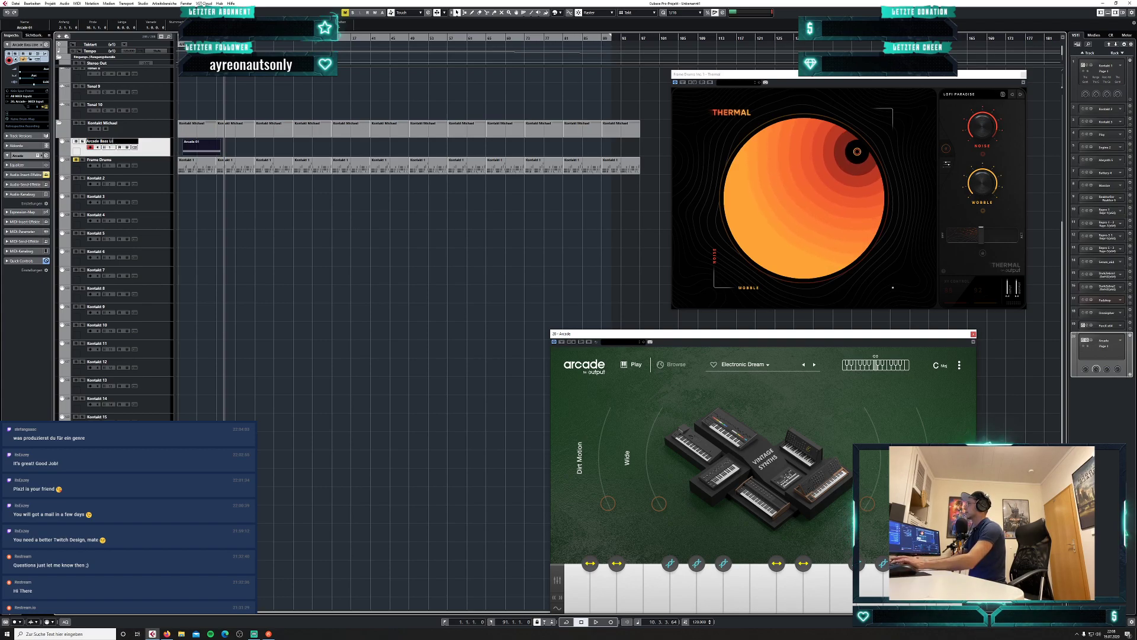
type("ine")
key("Return")
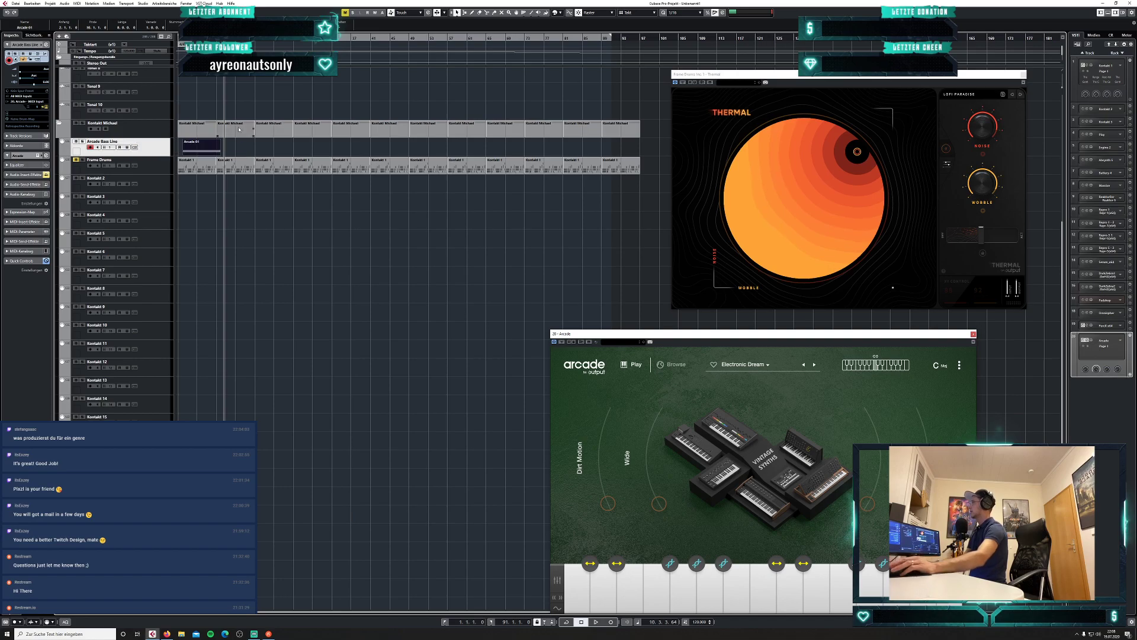
Move the Arcade part back to bar 1 and shift the Thermal and Arcade windows aside, clear of the arrangement.
left_click_drag(208, 147, 198, 148)
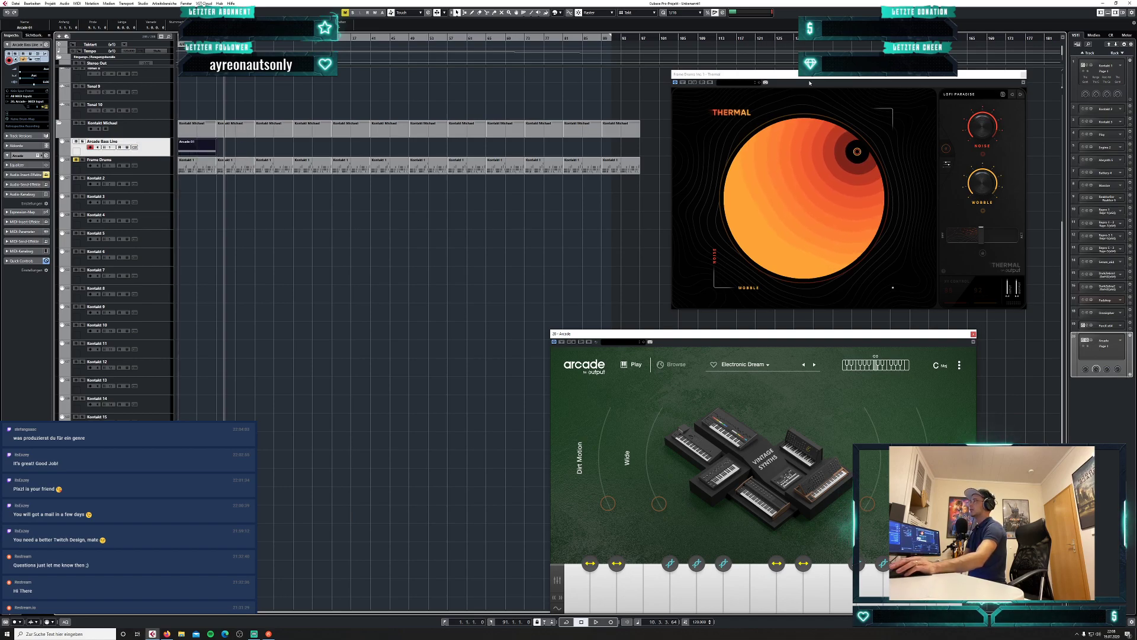
left_click_drag(809, 83, 831, 81)
left_click_drag(779, 334, 852, 332)
Shift all Frame Drums parts later so they start at bar 5, and copy the Arcade part directly behind the first one.
left_click(637, 211)
left_click_drag(637, 212, 210, 174)
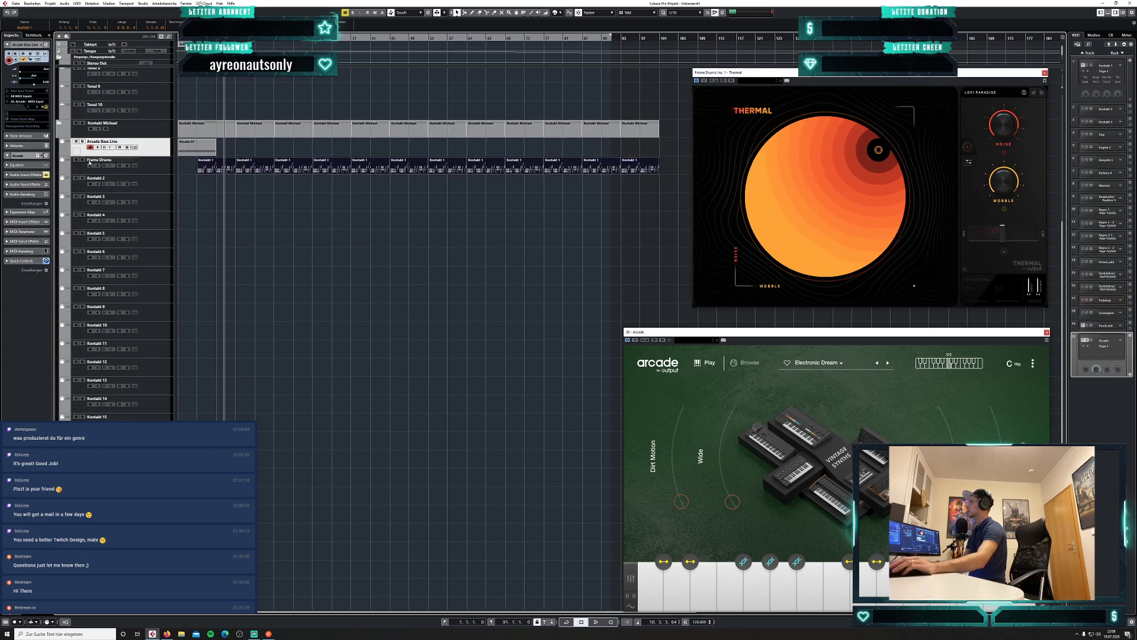
key("KP_Decimal")
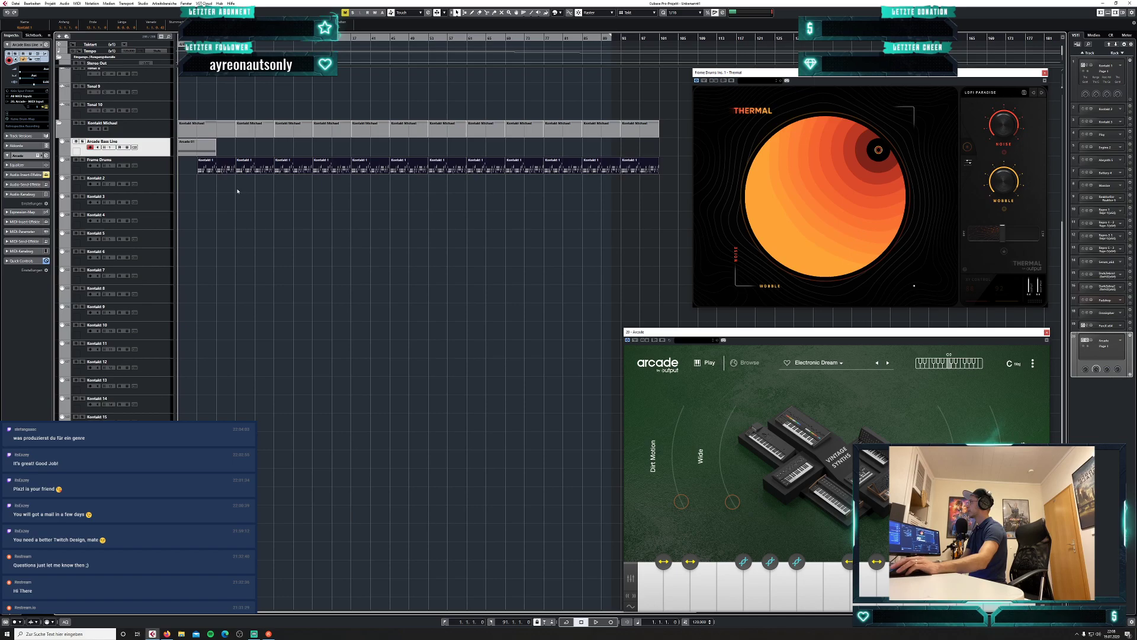
left_click_drag(202, 148, 239, 149)
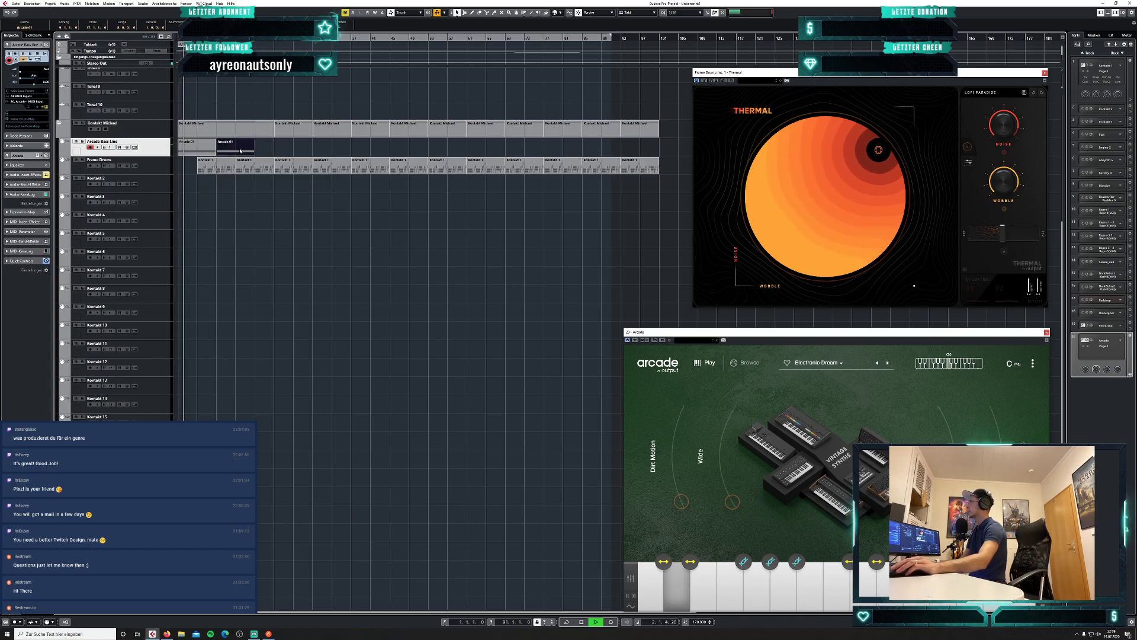
Open the MixConsole and insert ValhallaShimmer on the Arcade channel.
left_click(144, 3)
left_click(155, 18)
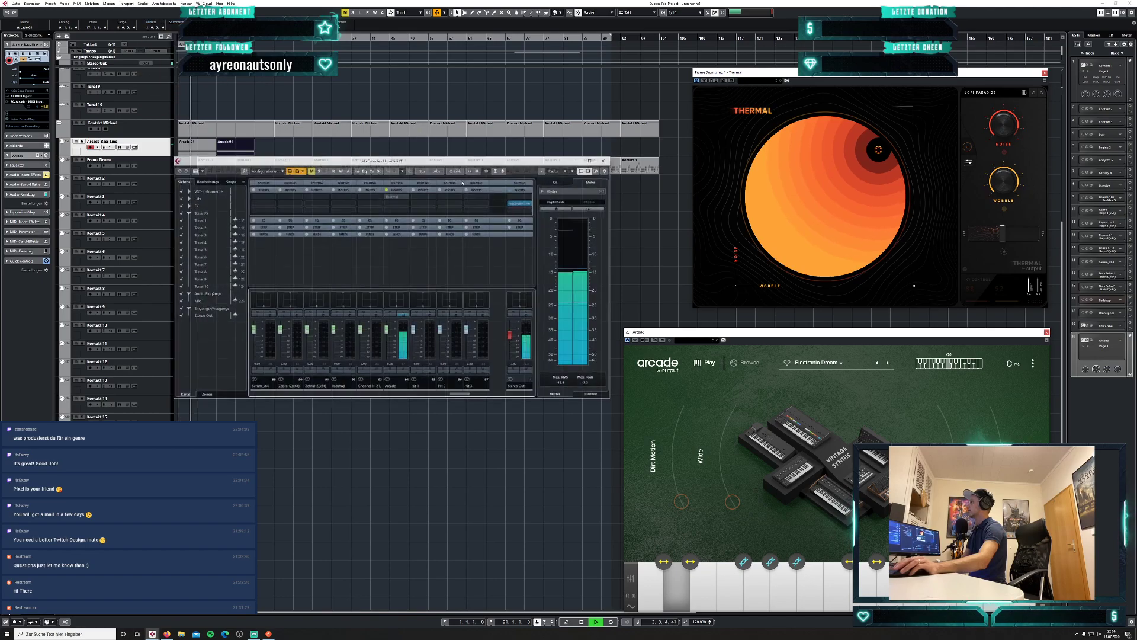
mouse_move(368, 156)
left_mouse_down()
mouse_move(637, 135)
mouse_move(354, 172)
left_mouse_up()
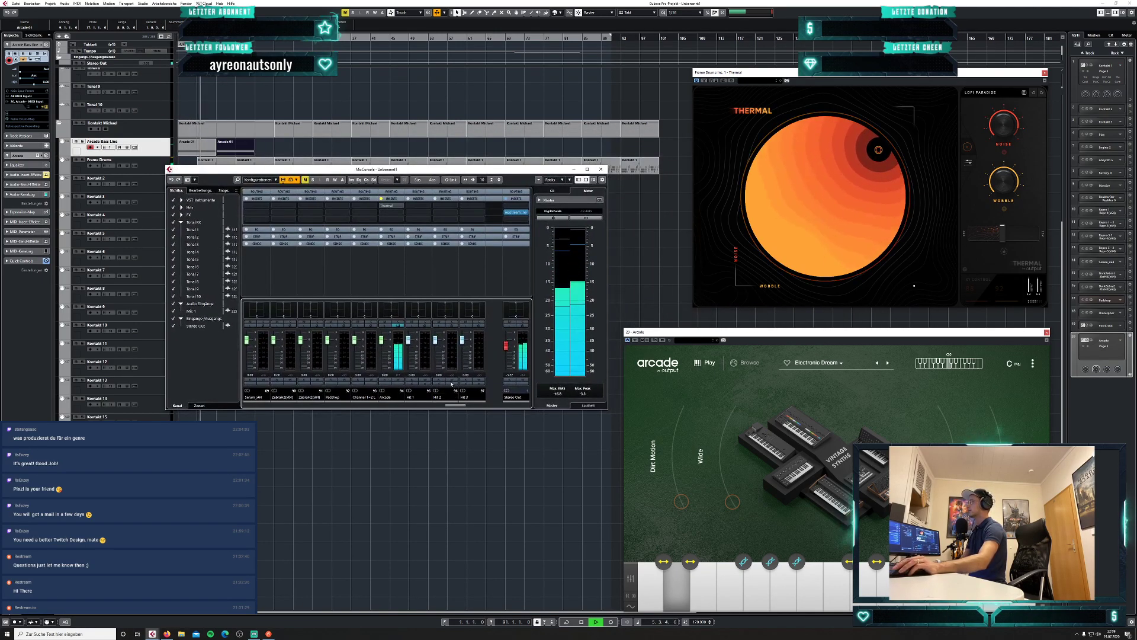
left_click(400, 207)
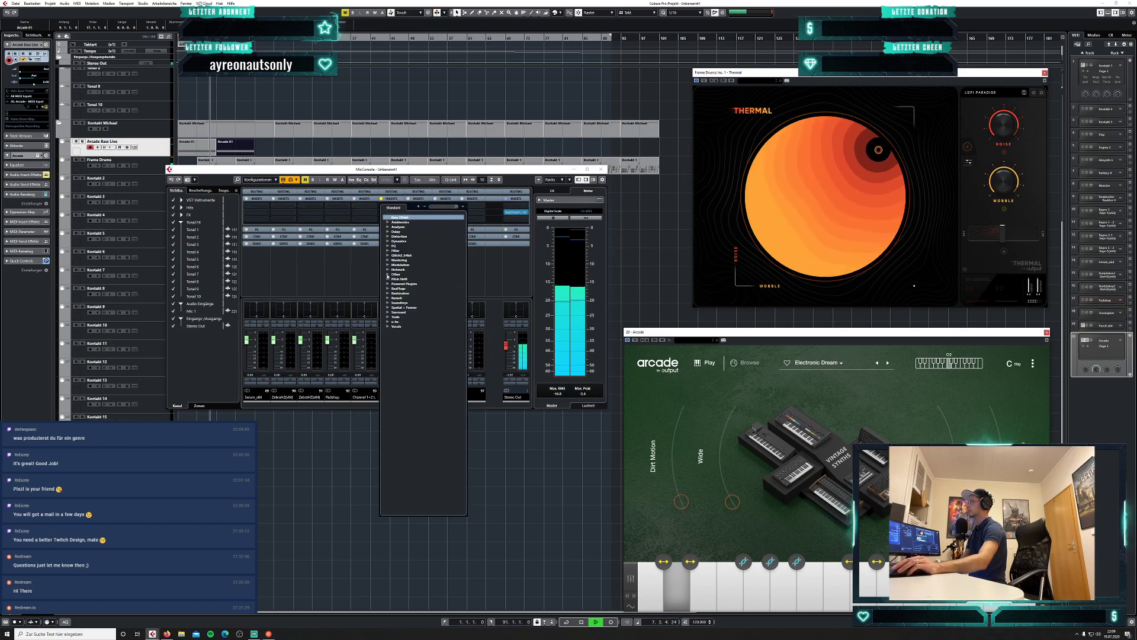
scroll(416, 391, "down", 5)
left_click(439, 479)
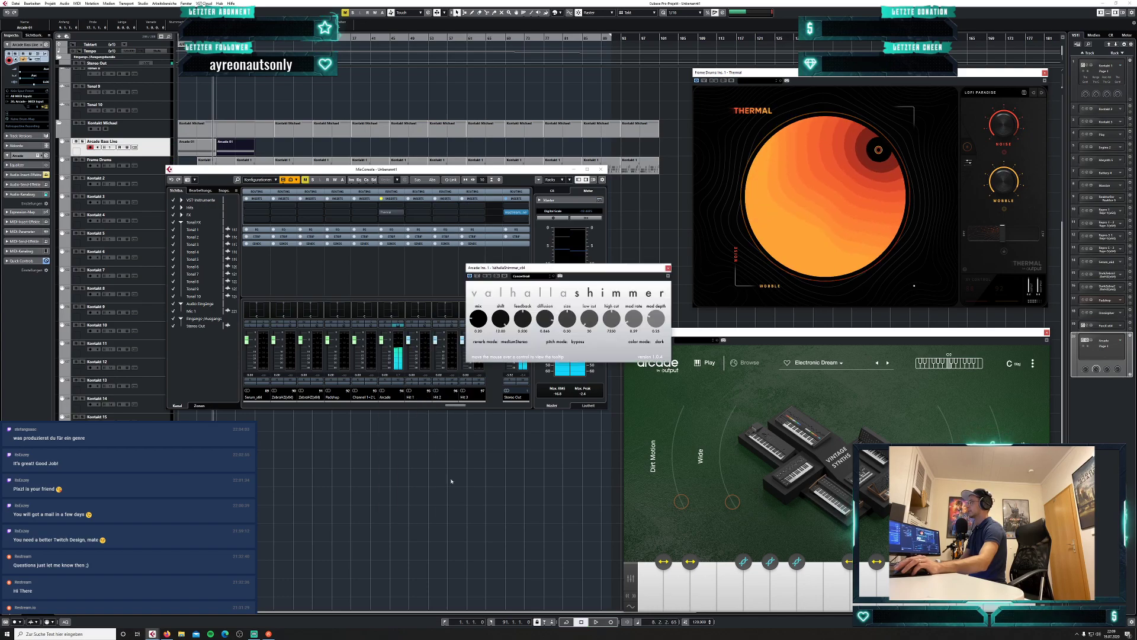
Solo the Arcade Bass Line track, adjust ValhallaShimmer's size and mix during playback from the start, and close the effect window.
left_click(83, 143)
key("KP_Decimal")
key("space")
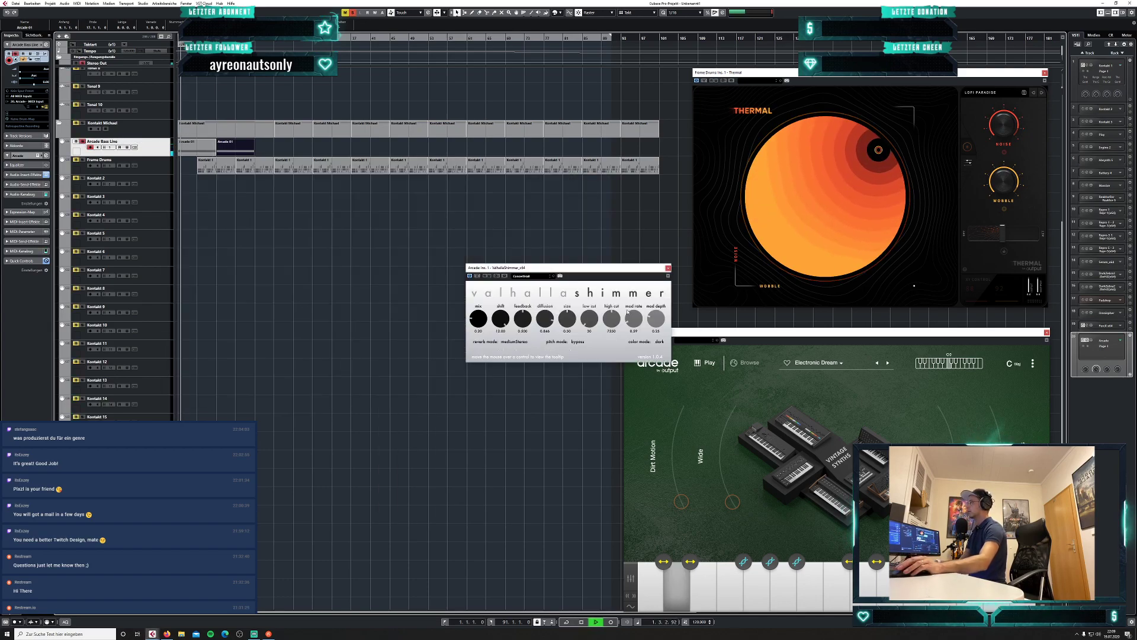
left_click_drag(570, 320, 572, 340)
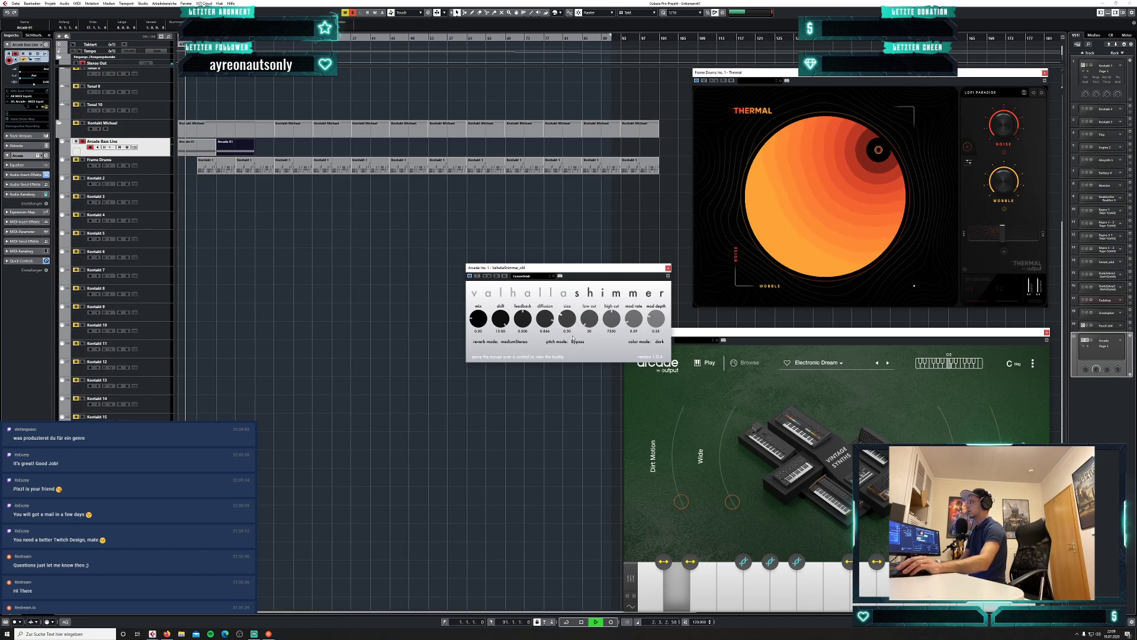
left_click_drag(482, 321, 483, 328)
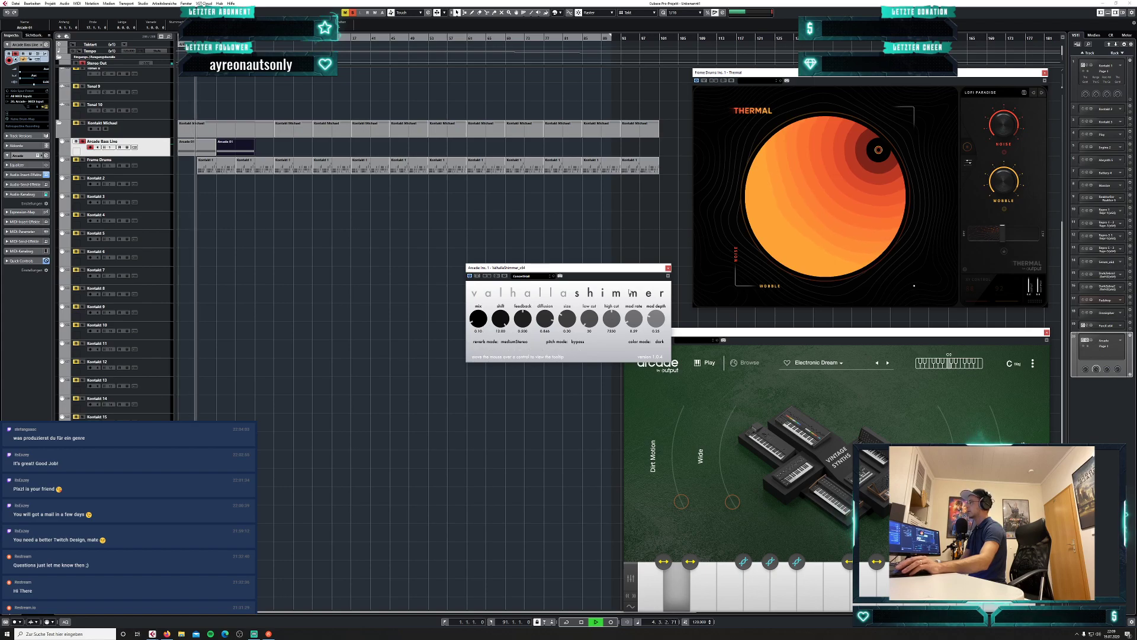
left_click(668, 268)
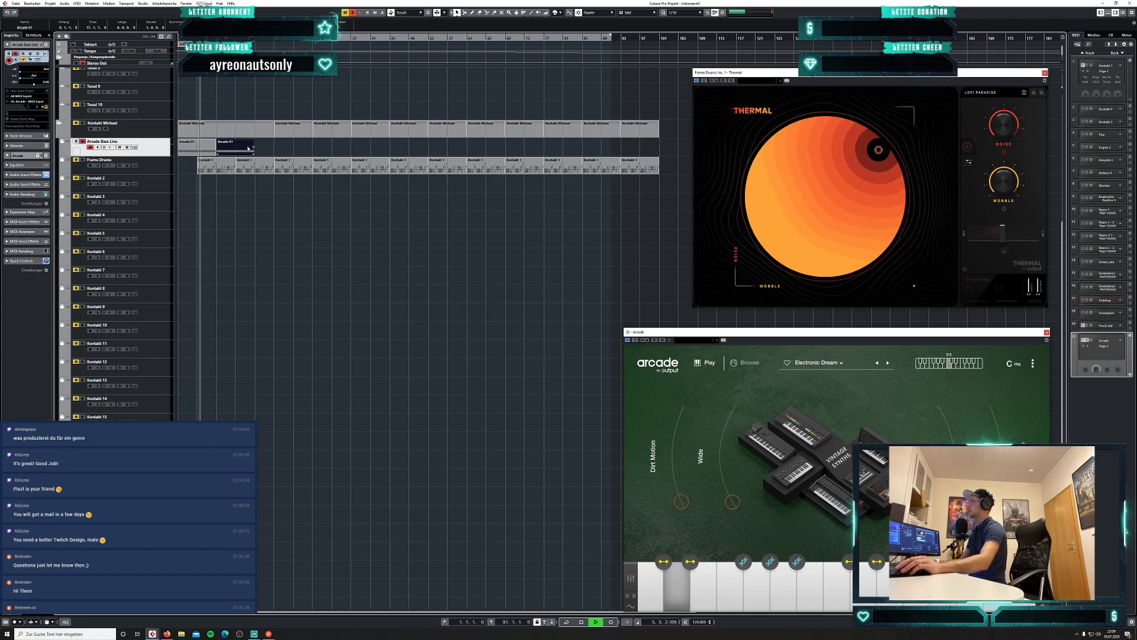
Duplicate the Arcade parts to form eight consecutive parts from bar 1, stop playback and unsolo the track.
left_click_drag(242, 149, 199, 149)
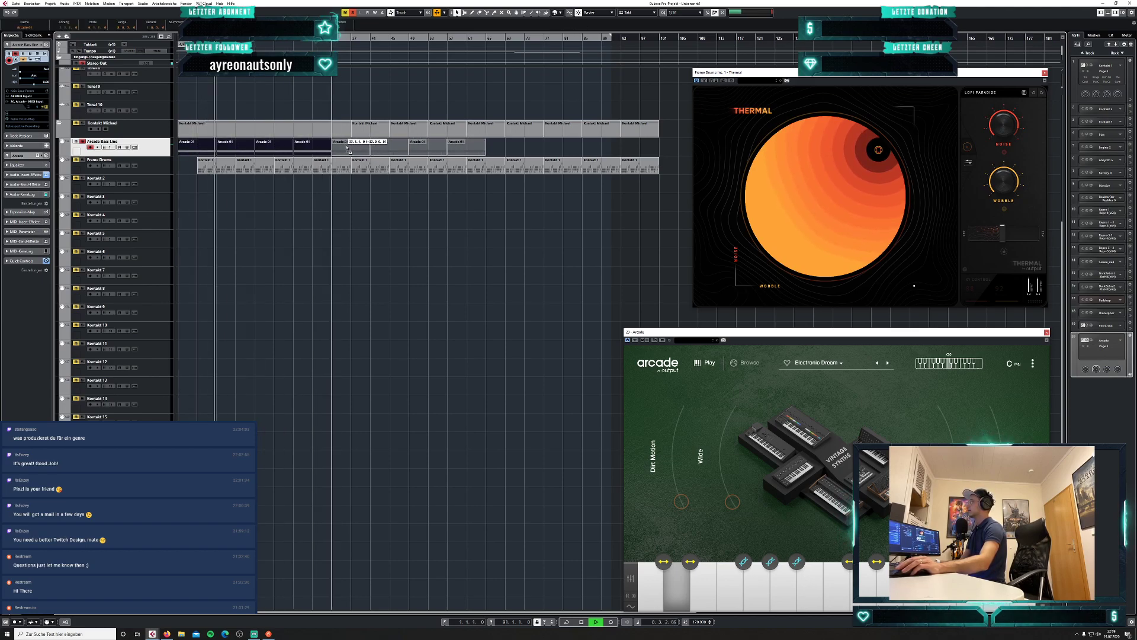
key("ctrl+d")
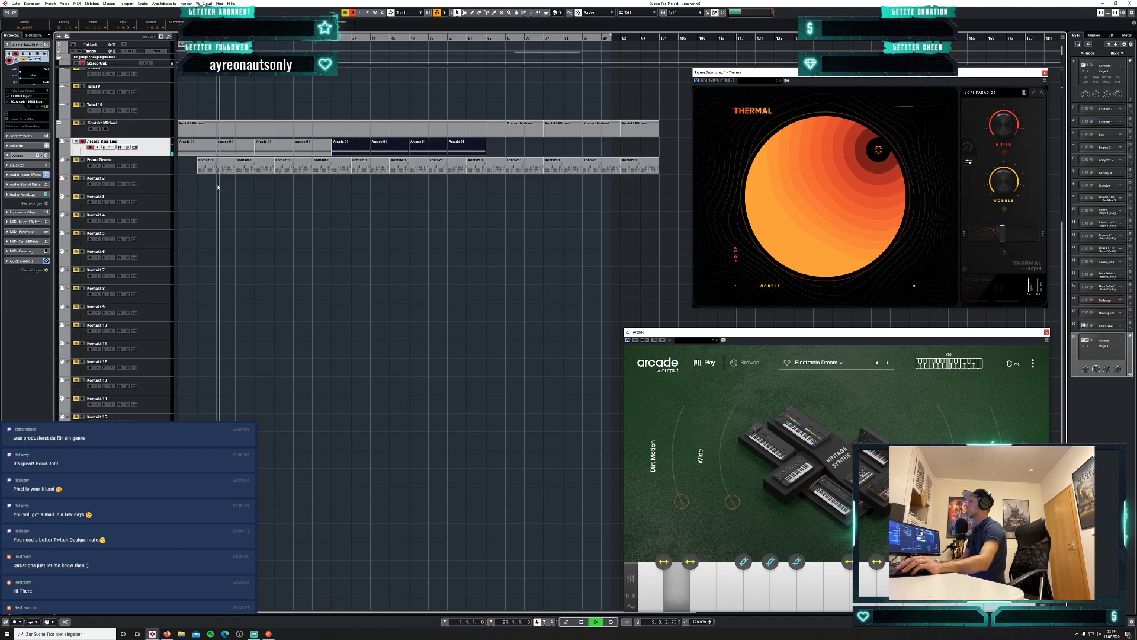
key("space")
left_click(82, 141)
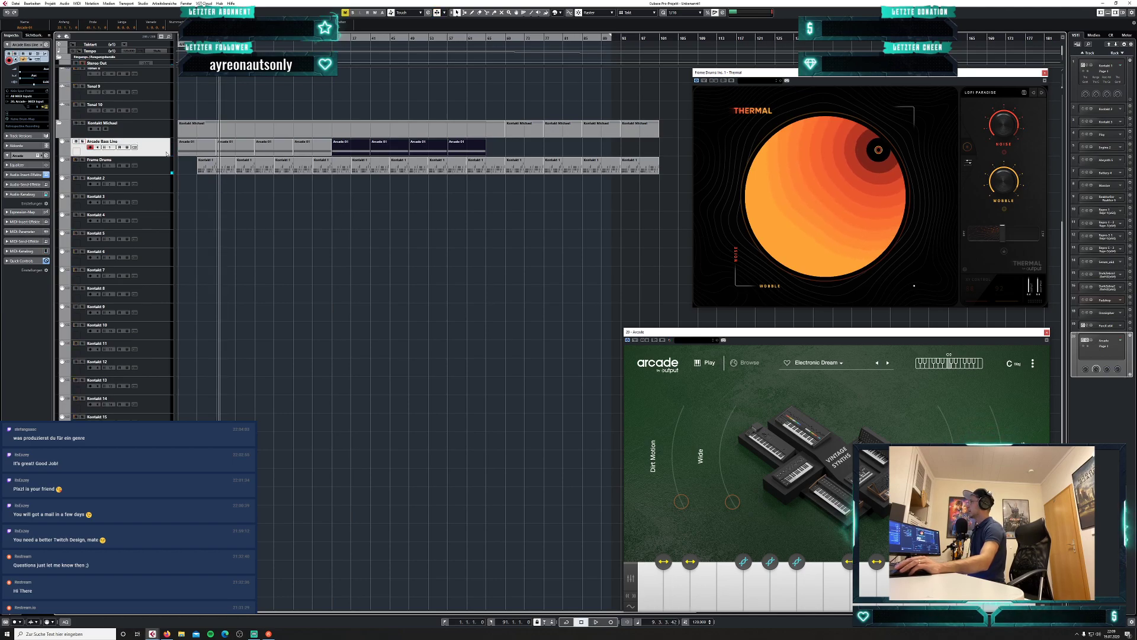
Move the Frame Drums track above the Arcade Bass Line track.
left_click_drag(650, 186, 165, 149)
left_click(554, 171)
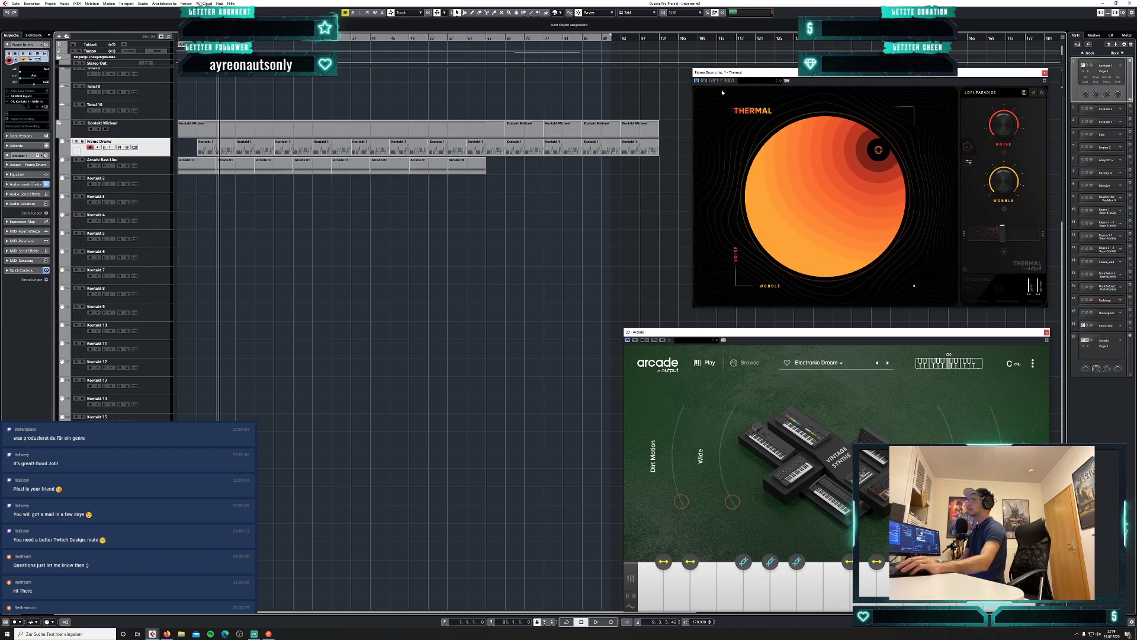
Select the Kontakt 2 track, open the Kontakt 1 instrument in the free arrangement area and close the Arcade window.
left_click(160, 185)
left_click(1085, 65)
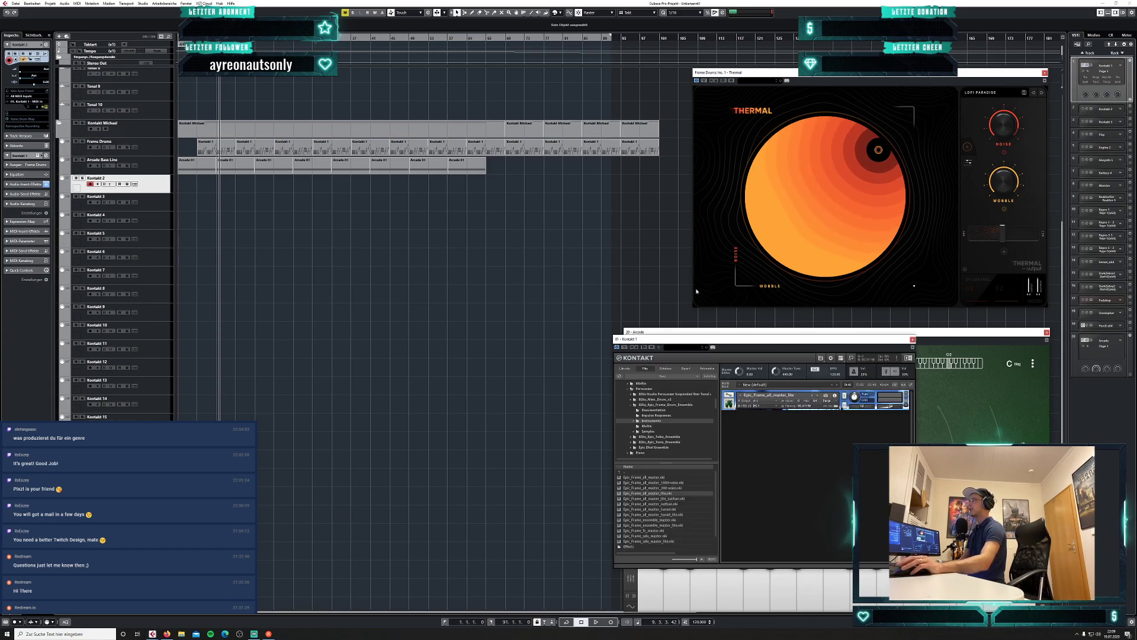
left_click_drag(890, 342, 658, 284)
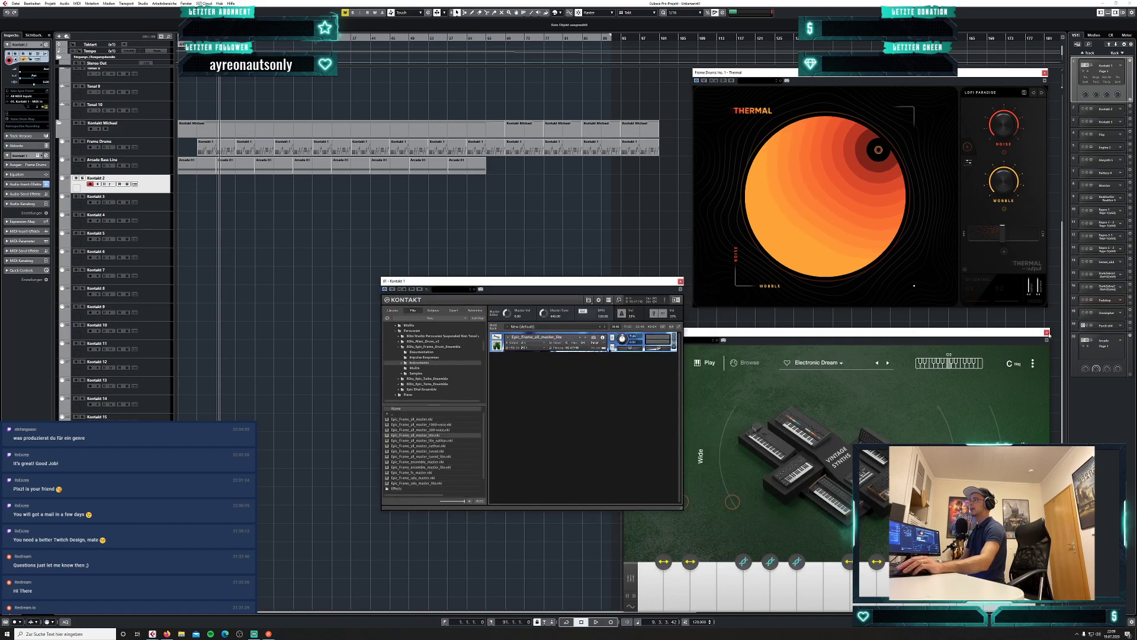
left_click(1046, 332)
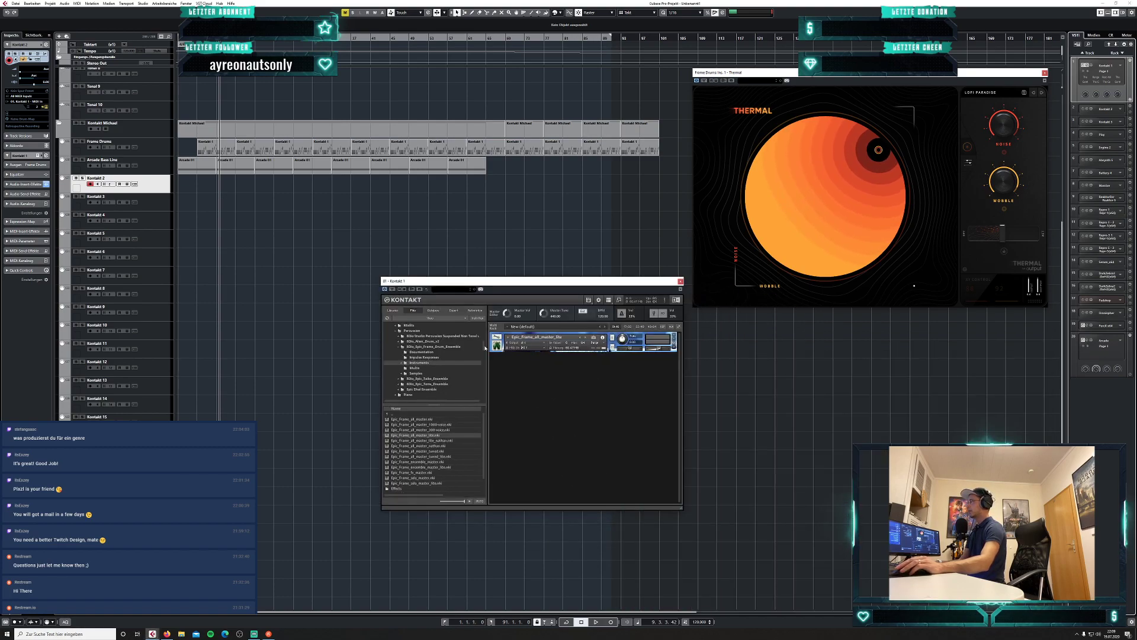
Search the Kontakt libraries for "Metro", load the Strings Low Sustain patch from Metropolis Ark 1 and assign it a separate output.
scroll(428, 322, "up", 10)
left_click(395, 311)
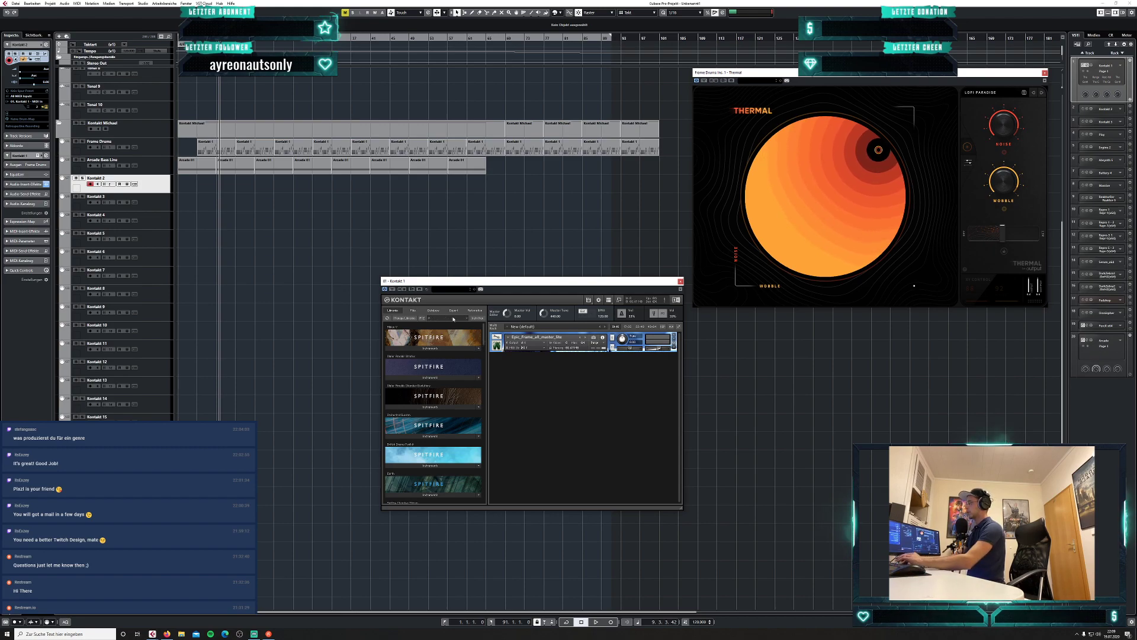
type("Metro")
left_click(429, 349)
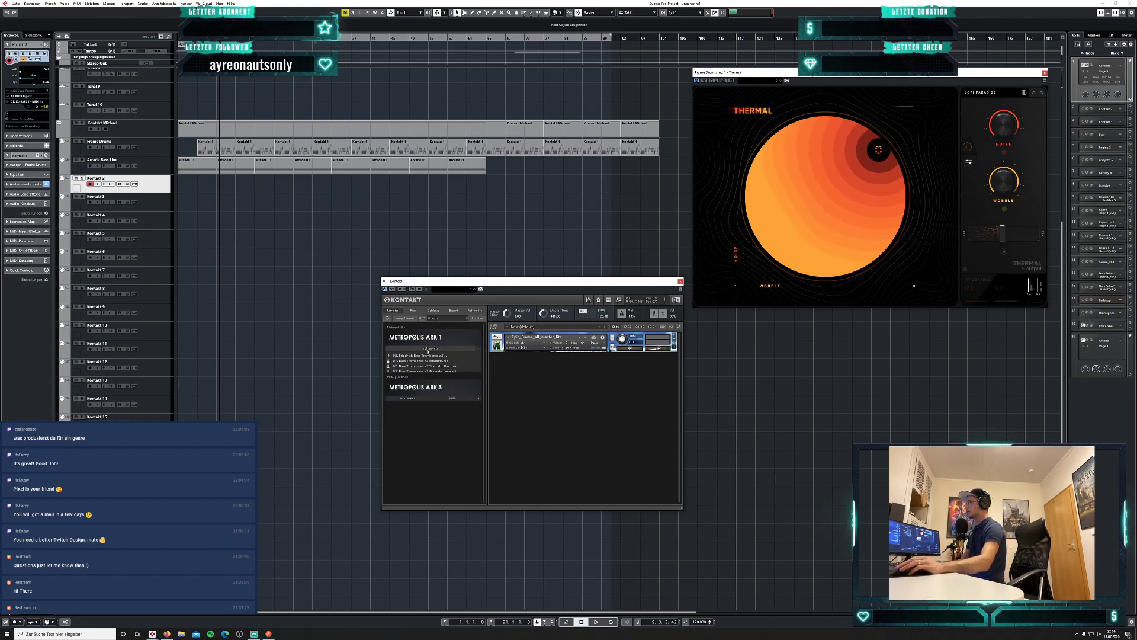
left_click(388, 355)
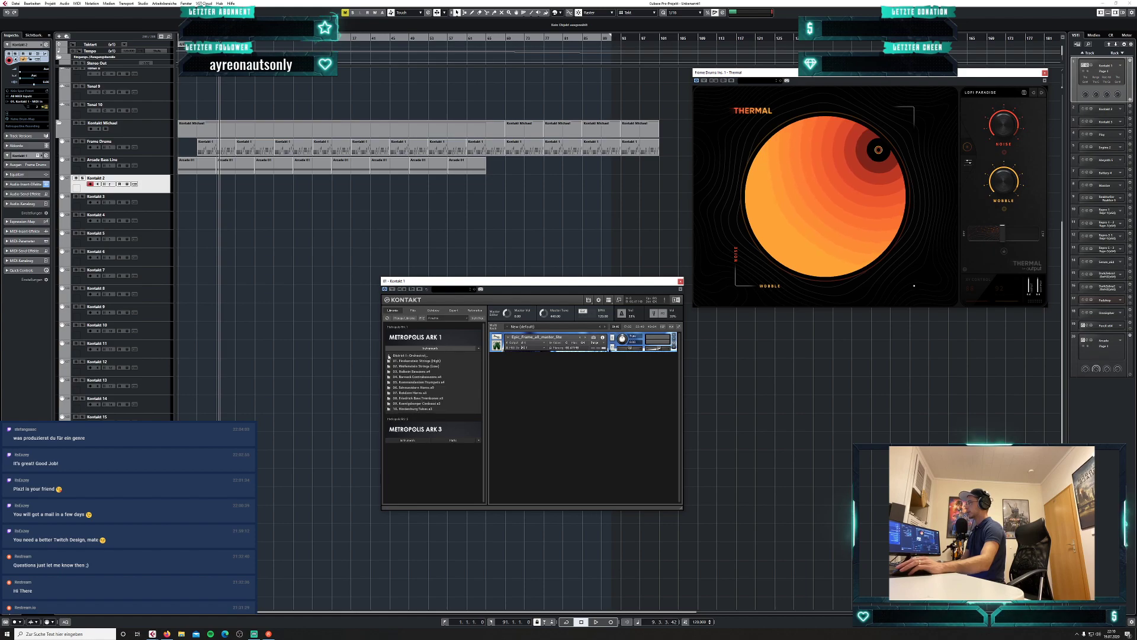
left_click(422, 366)
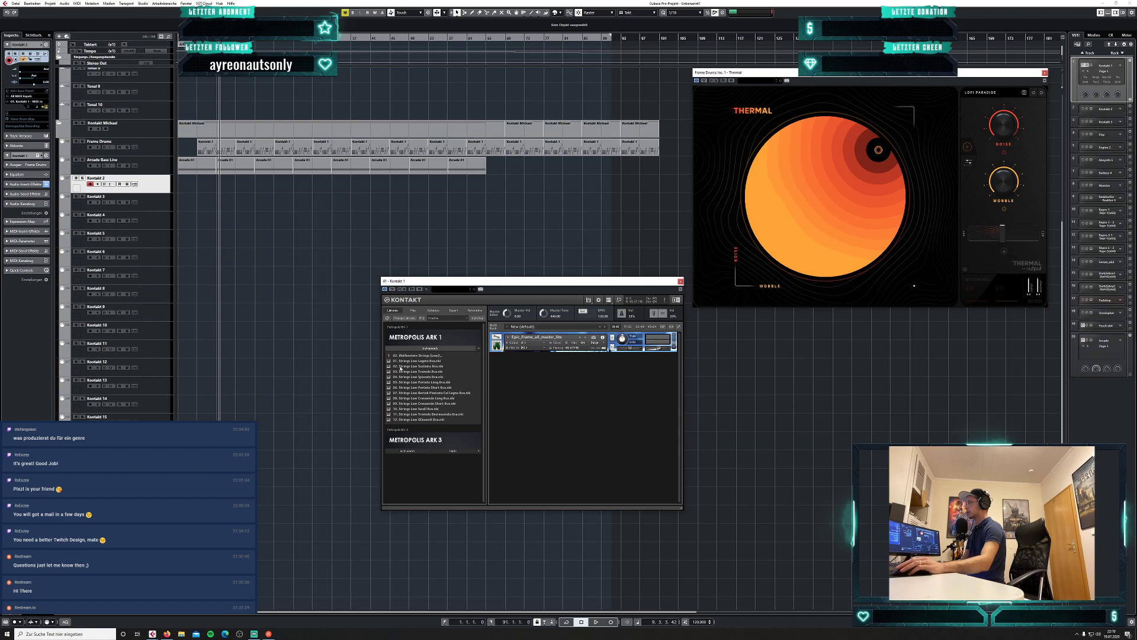
double_click(427, 366)
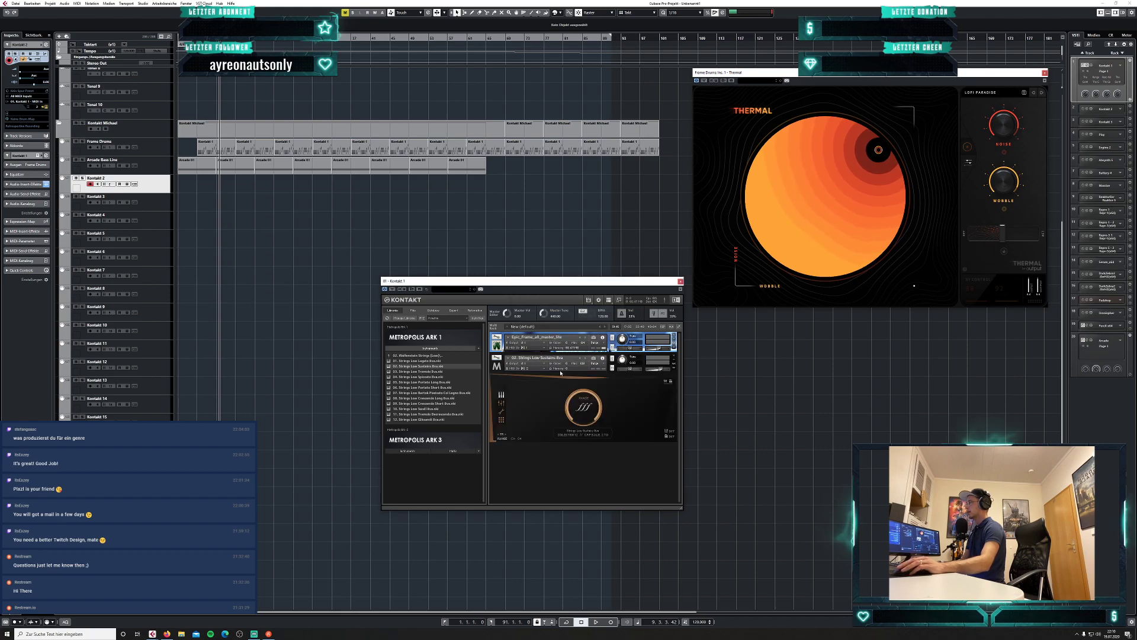
left_click(540, 364)
left_click(545, 382)
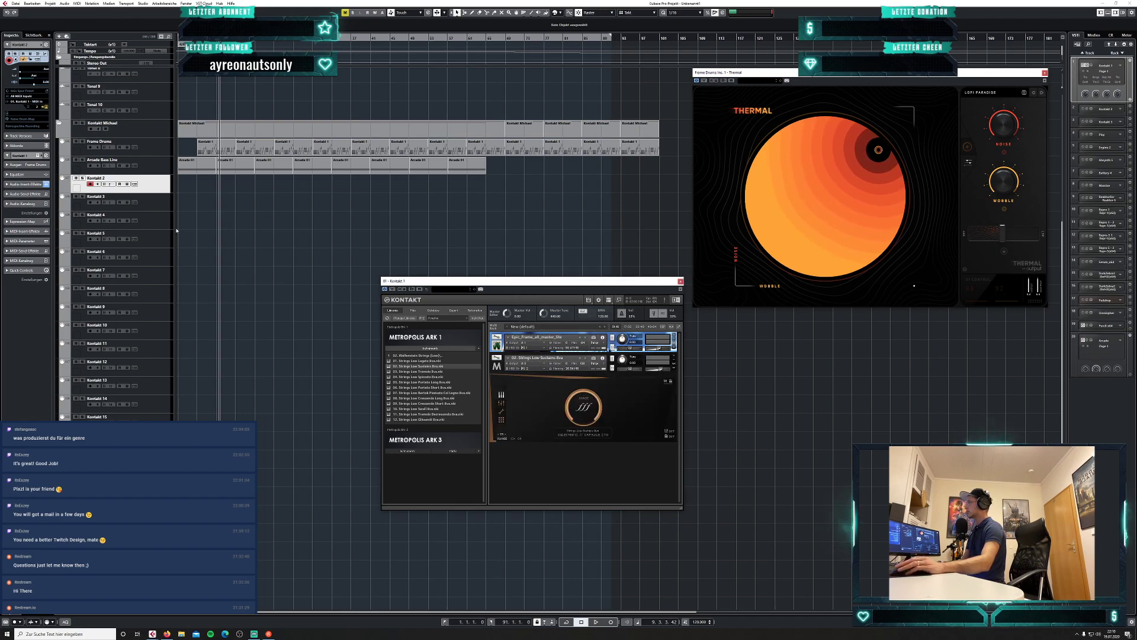
Rename the Kontakt 2 track "MeA Bass Strings".
double_click(96, 178)
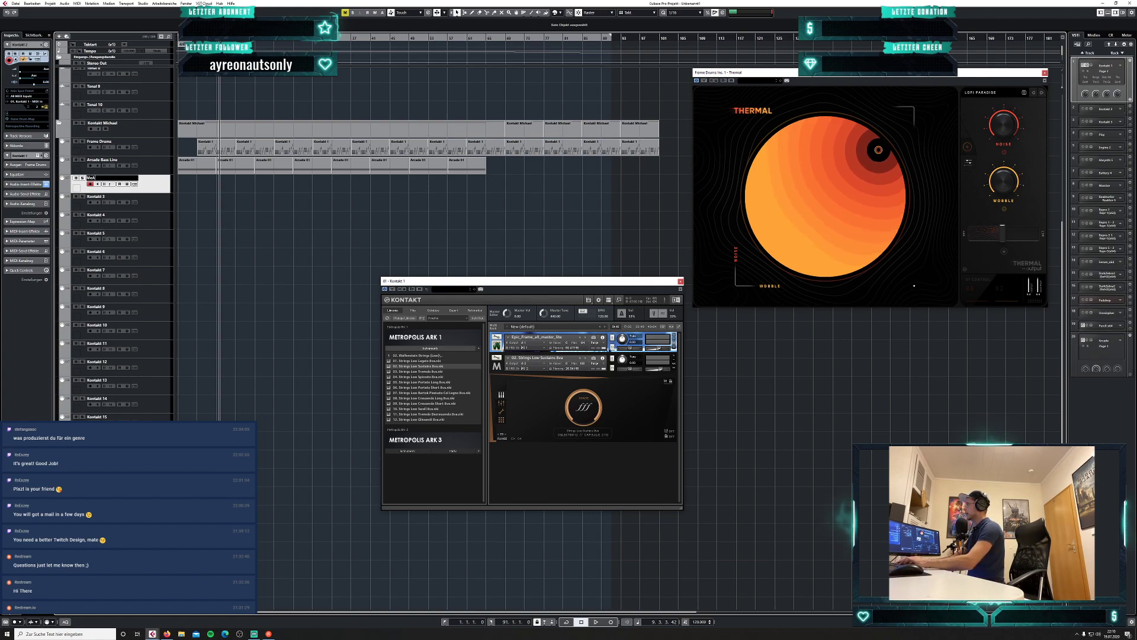
type("MeA Bass Strings")
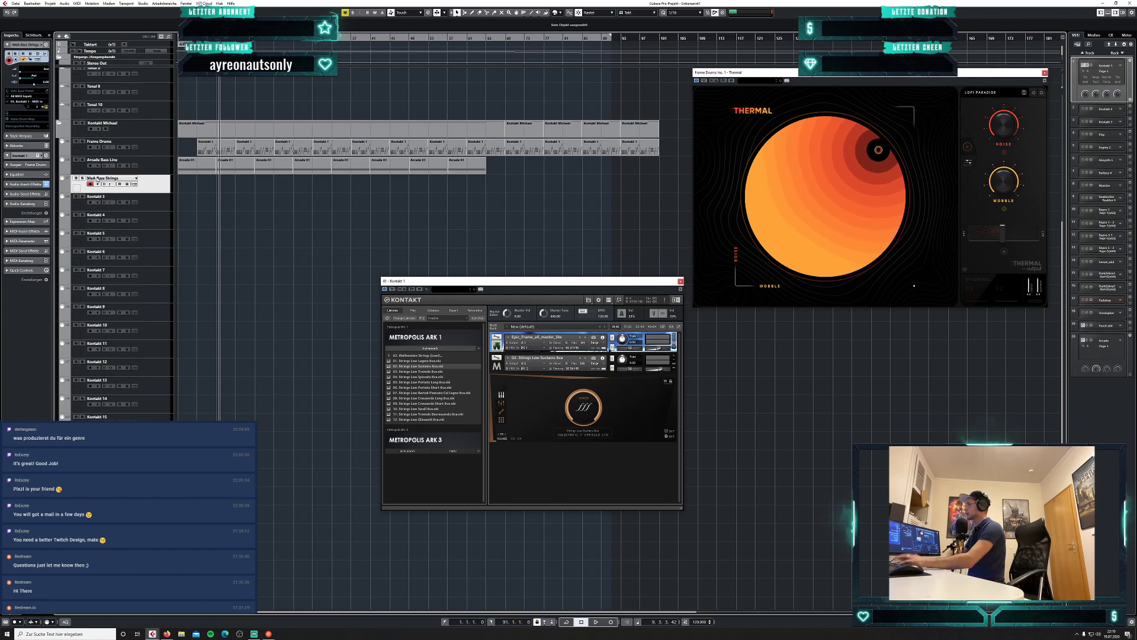
key("Return")
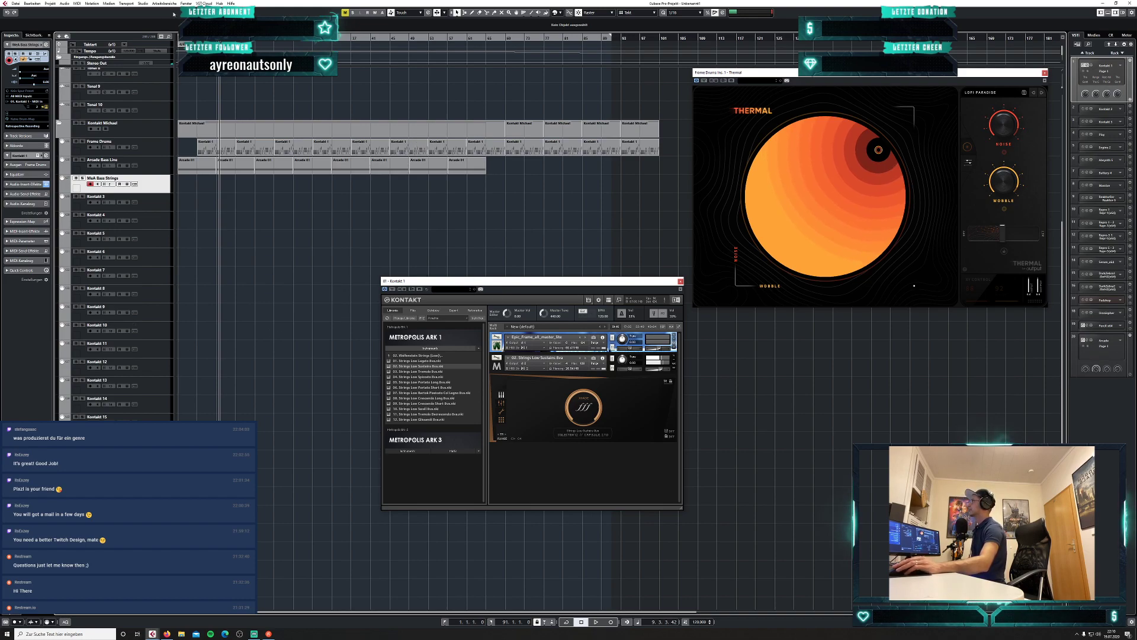
Arrange the MixConsole and Kontakt windows side by side and rename the second Kontakt output channel "MeA Bass Strings".
left_click(143, 3)
left_click(152, 18)
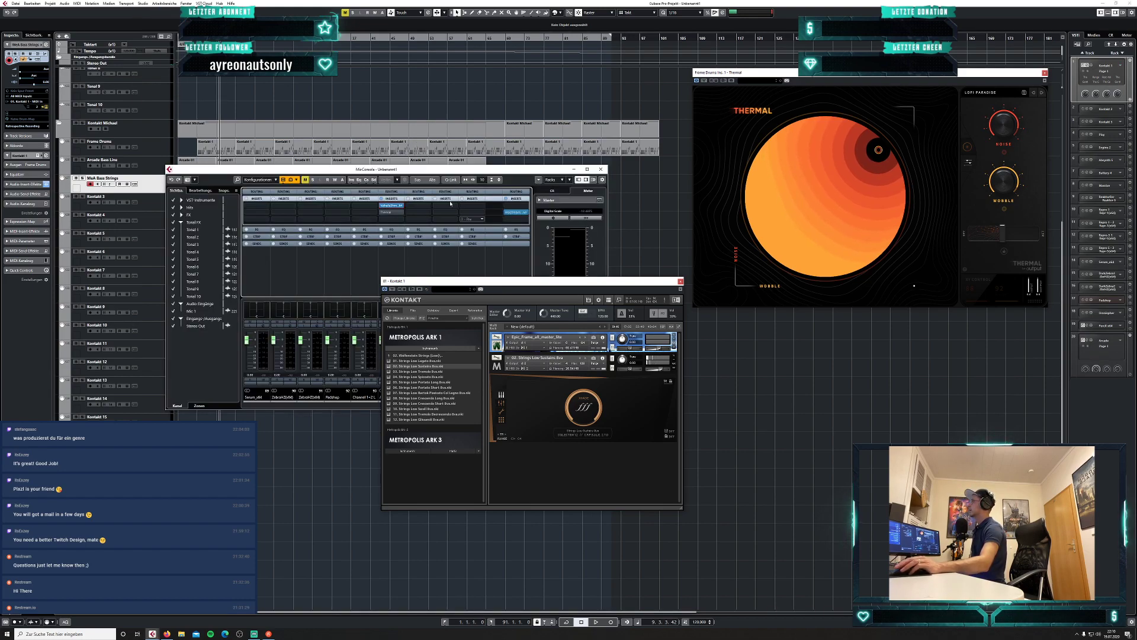
left_click_drag(474, 170, 497, 131)
left_click_drag(572, 292, 766, 330)
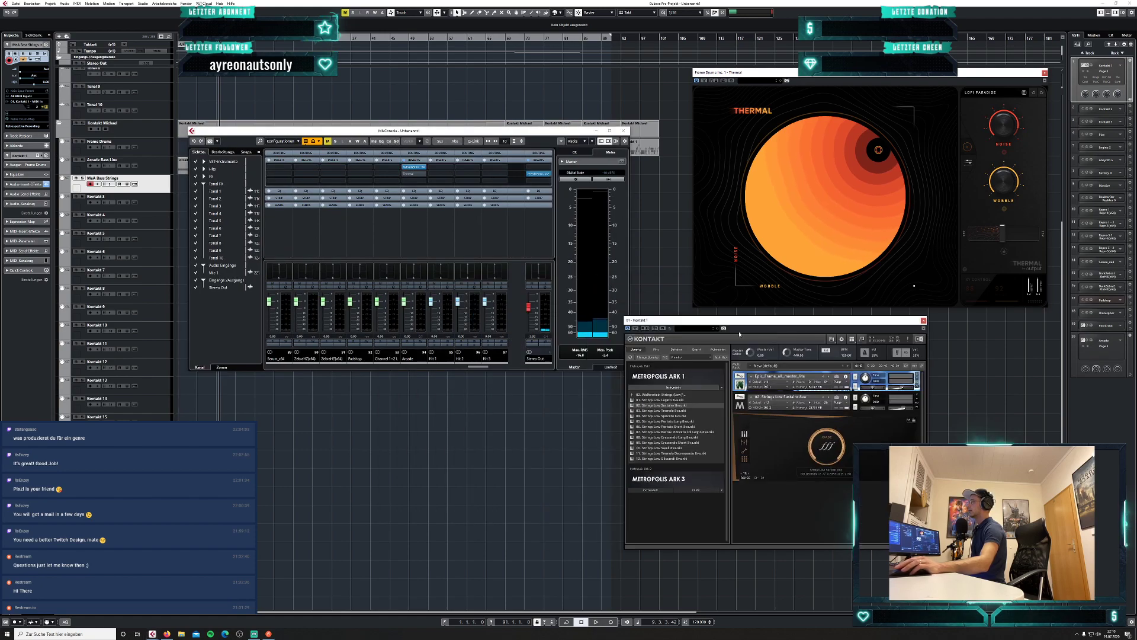
left_click_drag(487, 367, 286, 368)
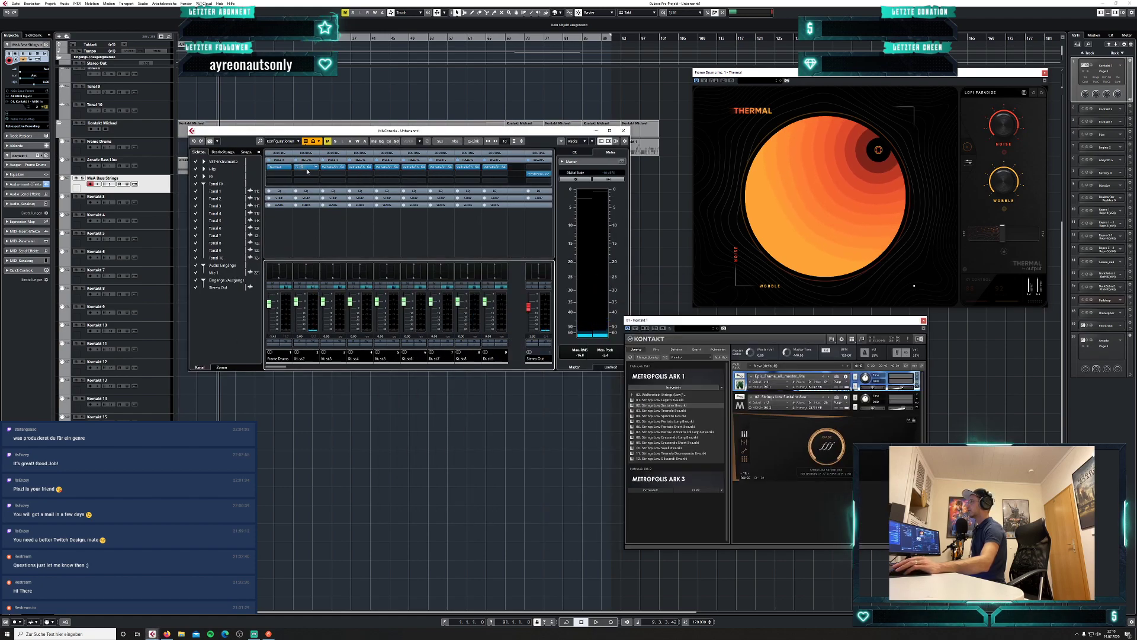
left_click(311, 359)
type("MeA Bass Strings")
key("Return")
View the ValhallaShimmer insert on the MeA Bass Strings channel, and close both the effect window and the MixConsole.
left_click(307, 167)
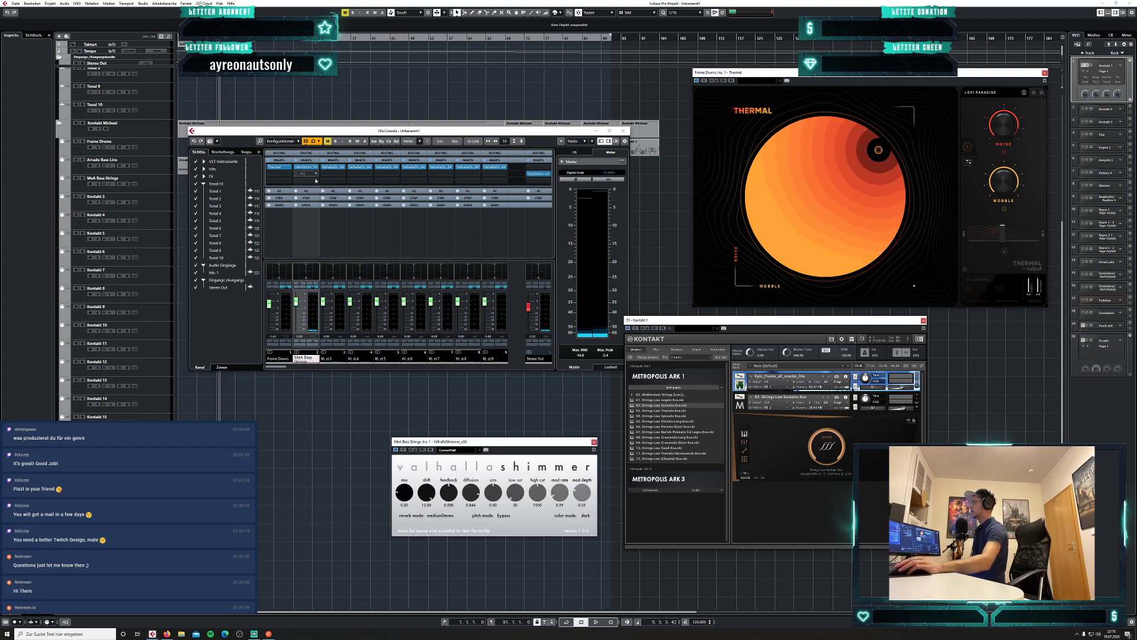
left_click(594, 442)
left_click(623, 131)
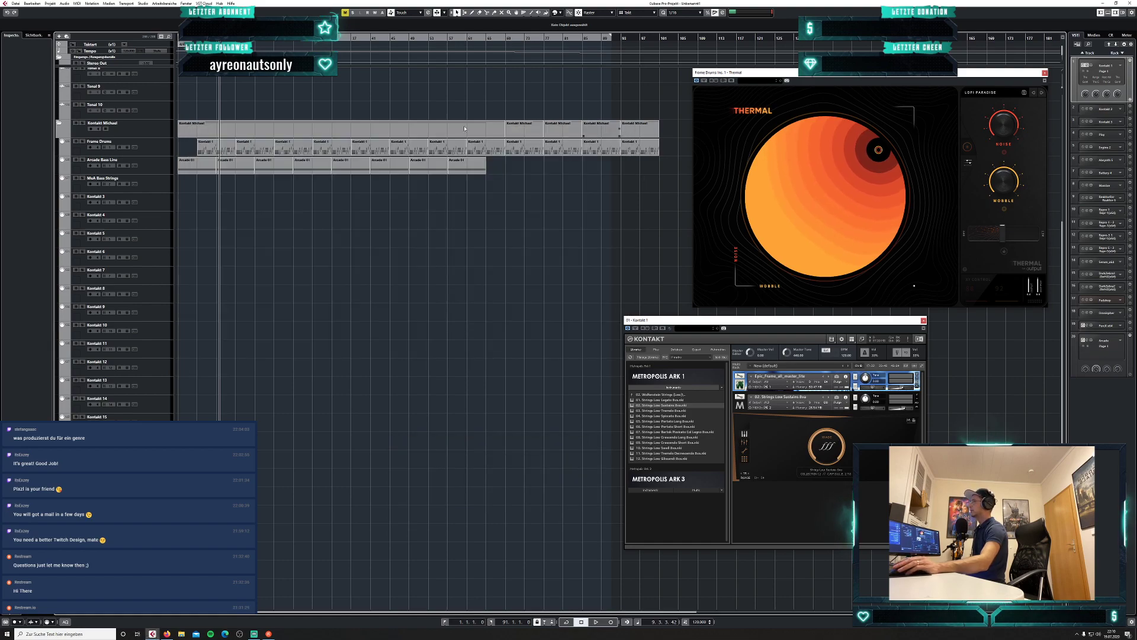
Record a new MIDI part on the Bass Strings track from the start of the project.
left_click(154, 170)
left_click(163, 188)
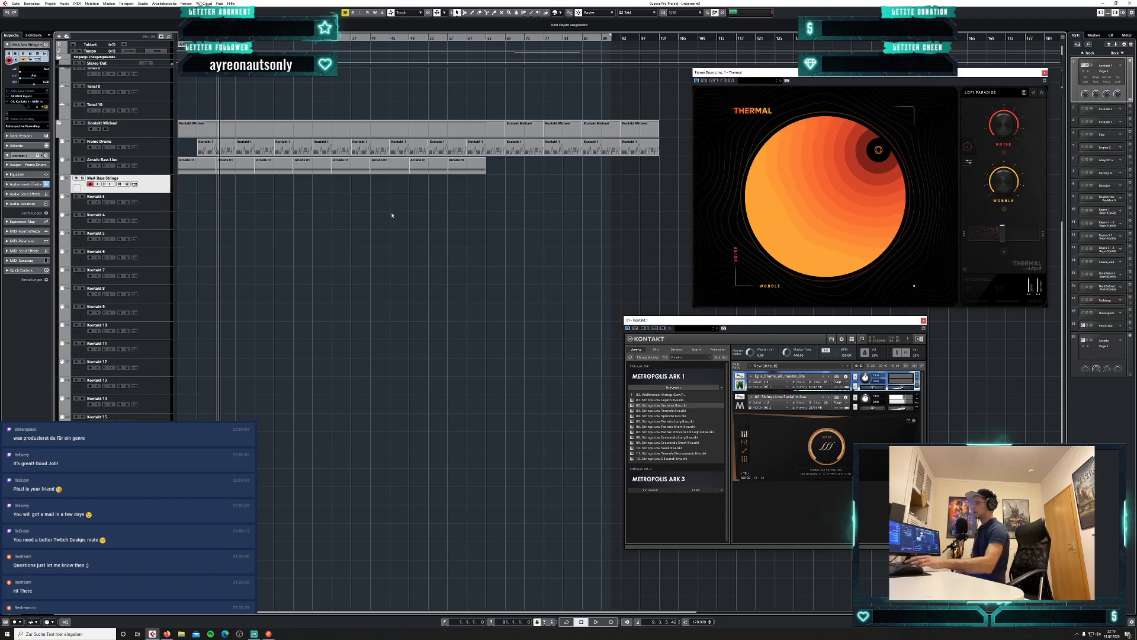
key("period")
key("space")
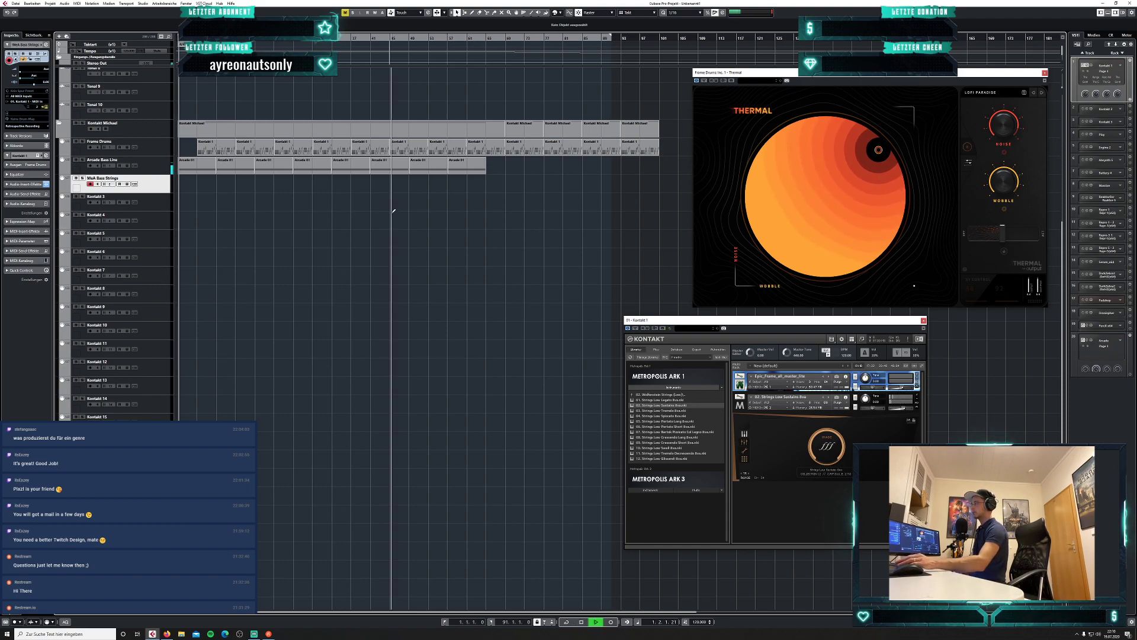
key("KP_Multiply")
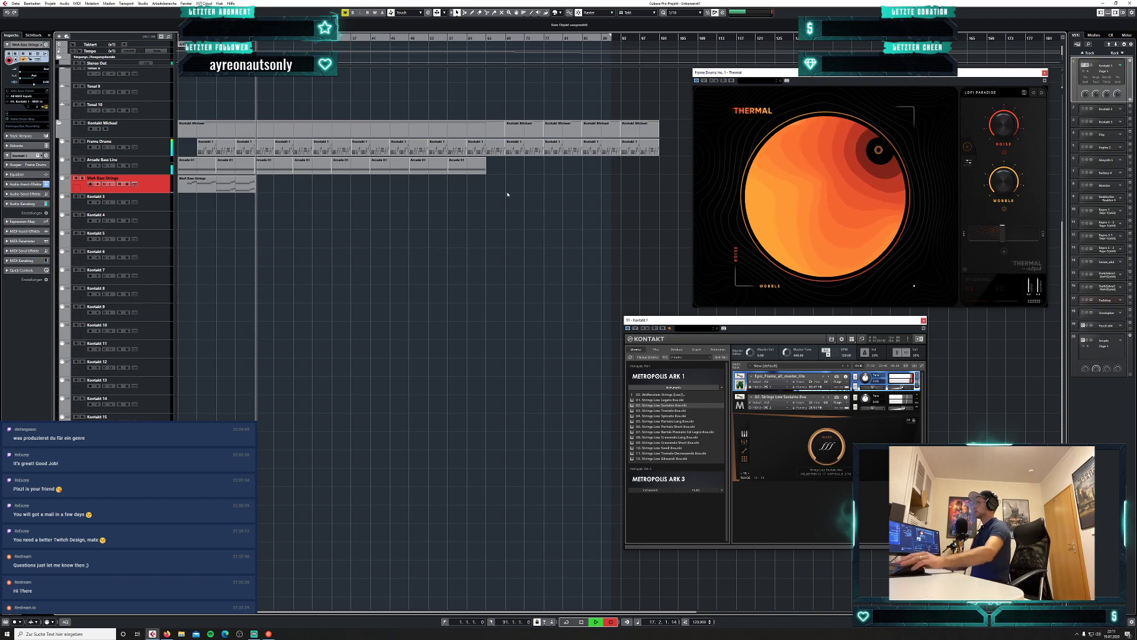
key("space")
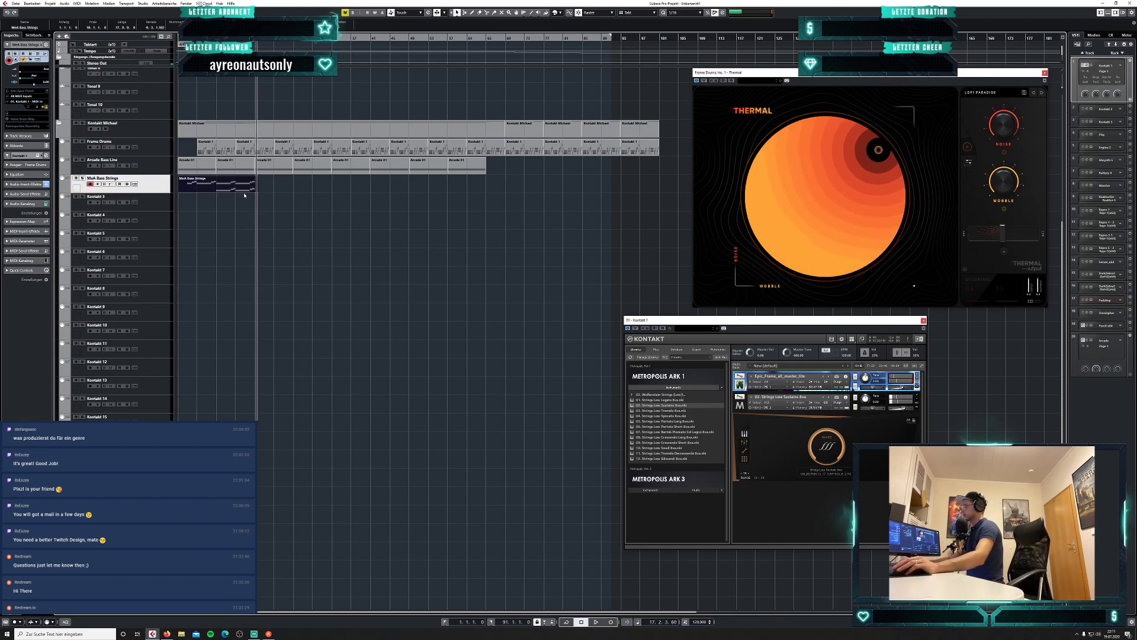
Set the quantize value to 1/8 and trim the start of the recorded bass strings part to bar 3.
left_click(683, 12)
left_click(690, 39)
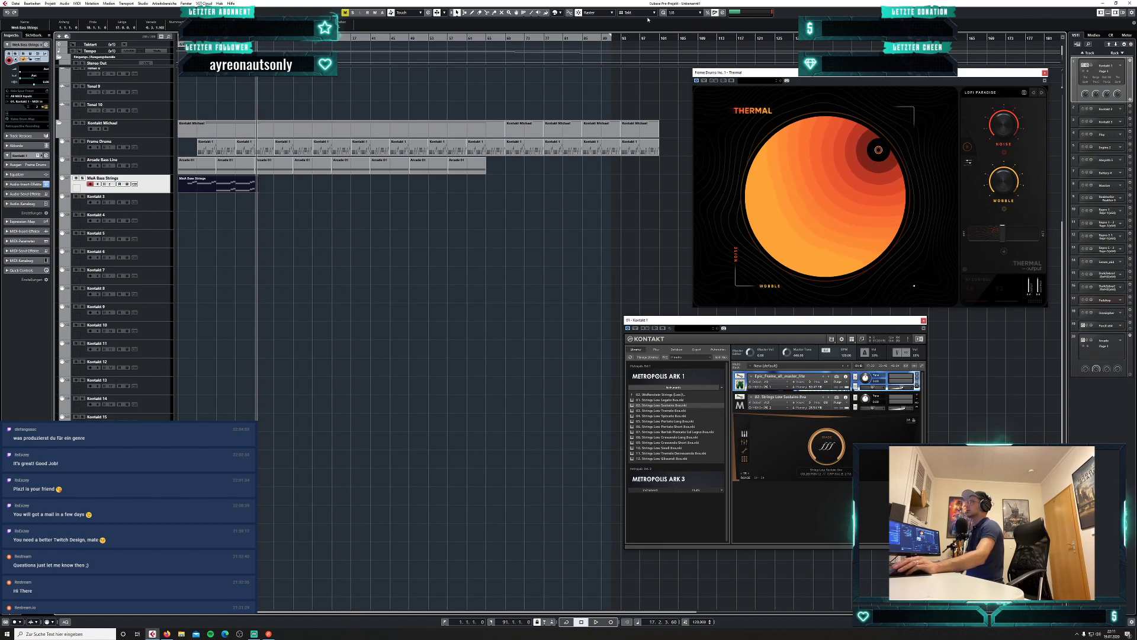
left_click_drag(181, 190, 189, 190)
Split the bass strings part at bar 9 and repeat its second section along the track to about bar 73.
left_click(489, 13)
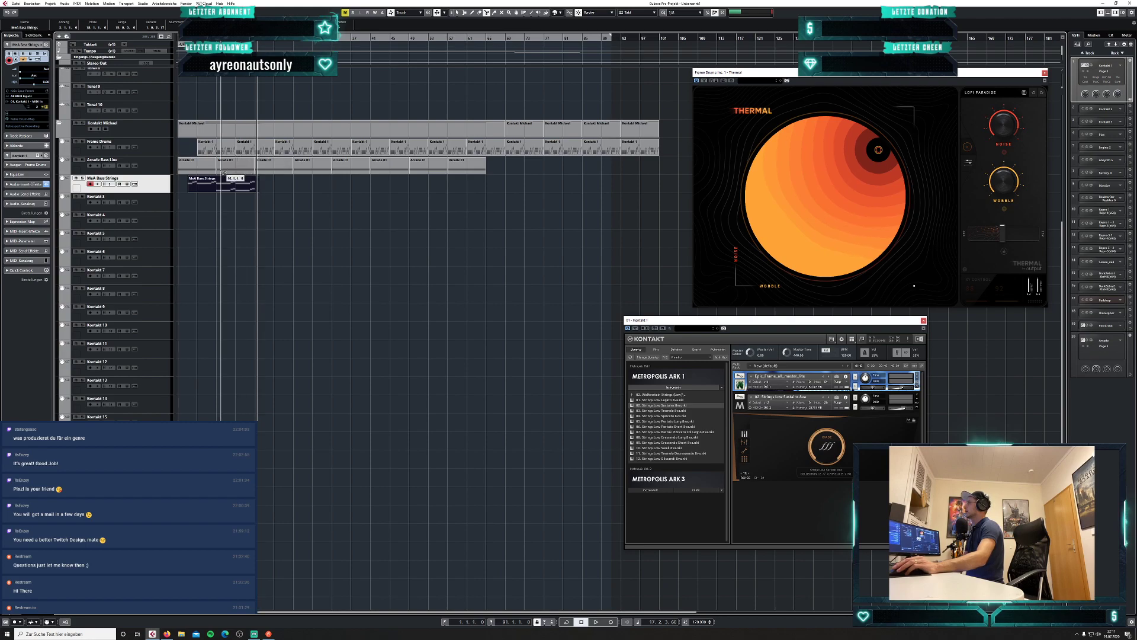
left_click(217, 184)
left_click(457, 13)
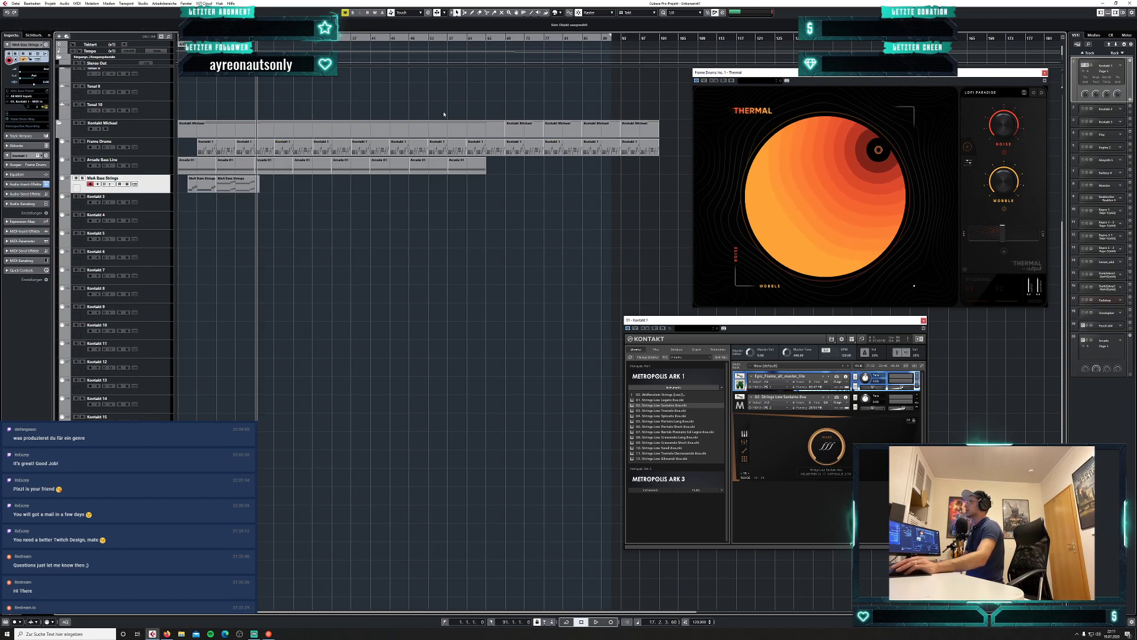
left_click_drag(258, 191, 312, 189)
mouse_move(391, 208)
left_mouse_down()
mouse_move(236, 189)
mouse_move(404, 194)
mouse_move(392, 195)
left_mouse_up()
left_click_drag(840, 73, 806, 75)
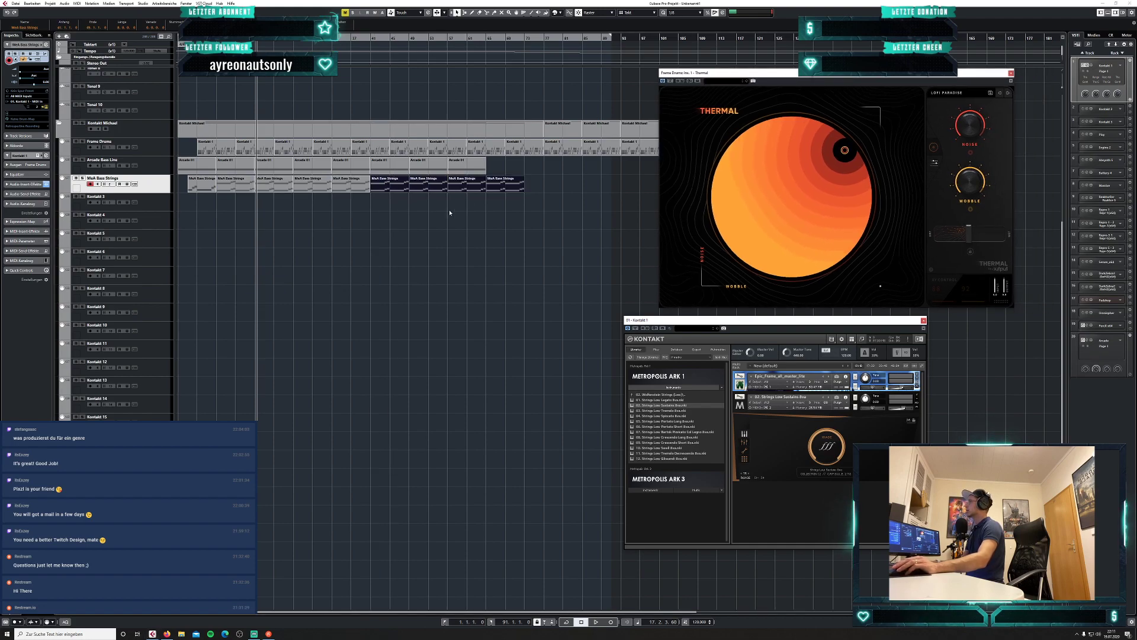
Rename the track below Bass Strings as Staccato Strings.
left_click(163, 206)
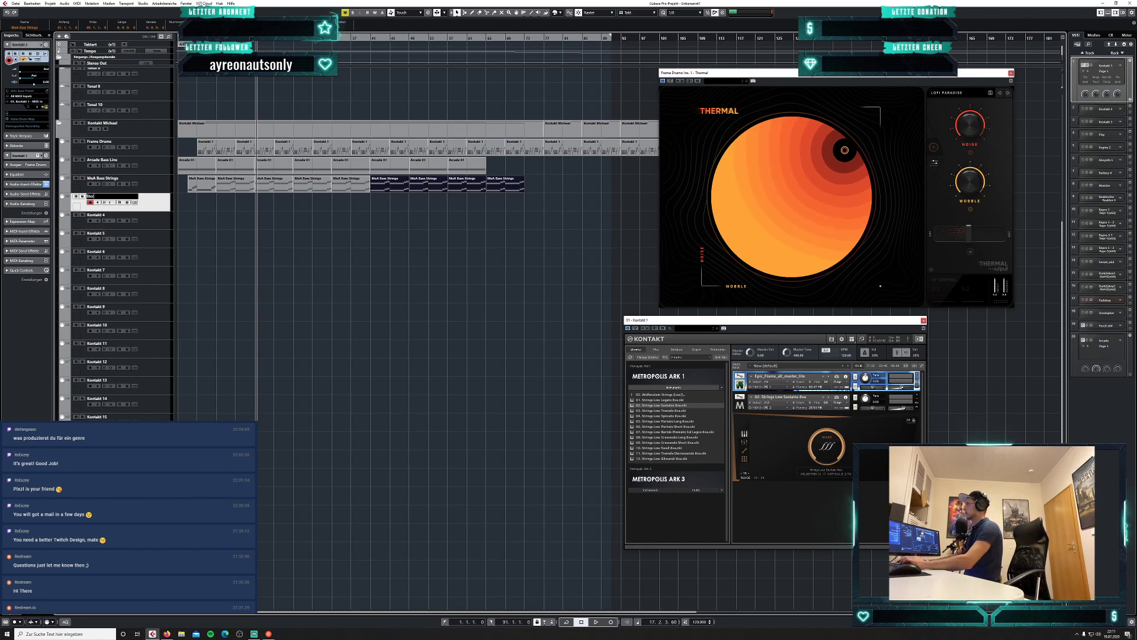
type("rings")
key("Return")
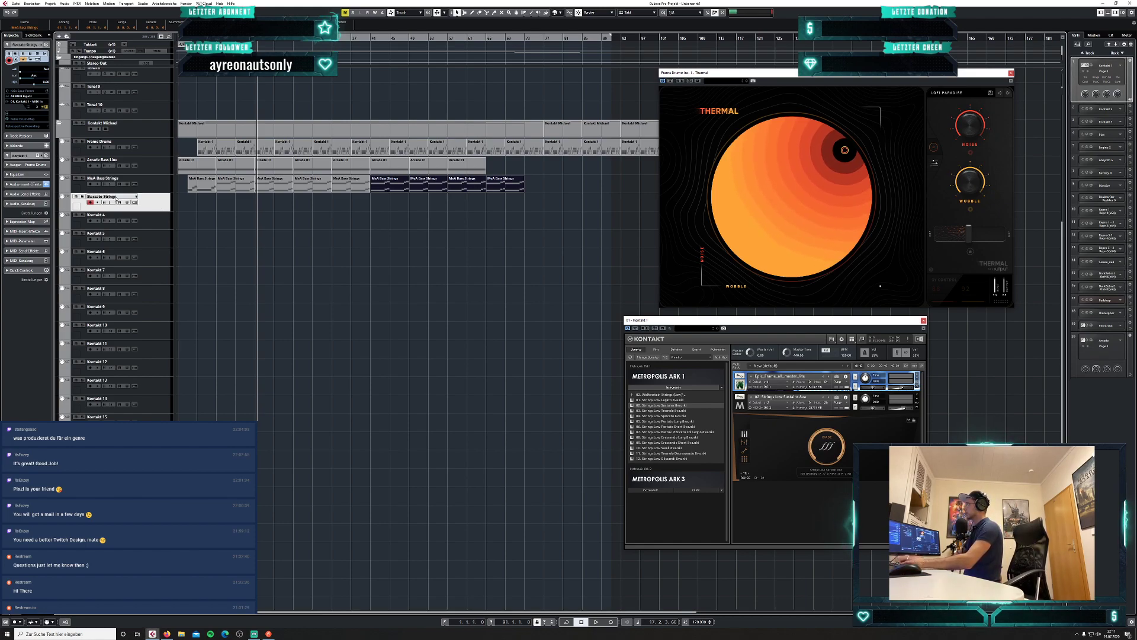
Collapse the Strings Low Sustains instrument in Kontakt and open the Plugins 1 drive in the file browser.
left_click(744, 409)
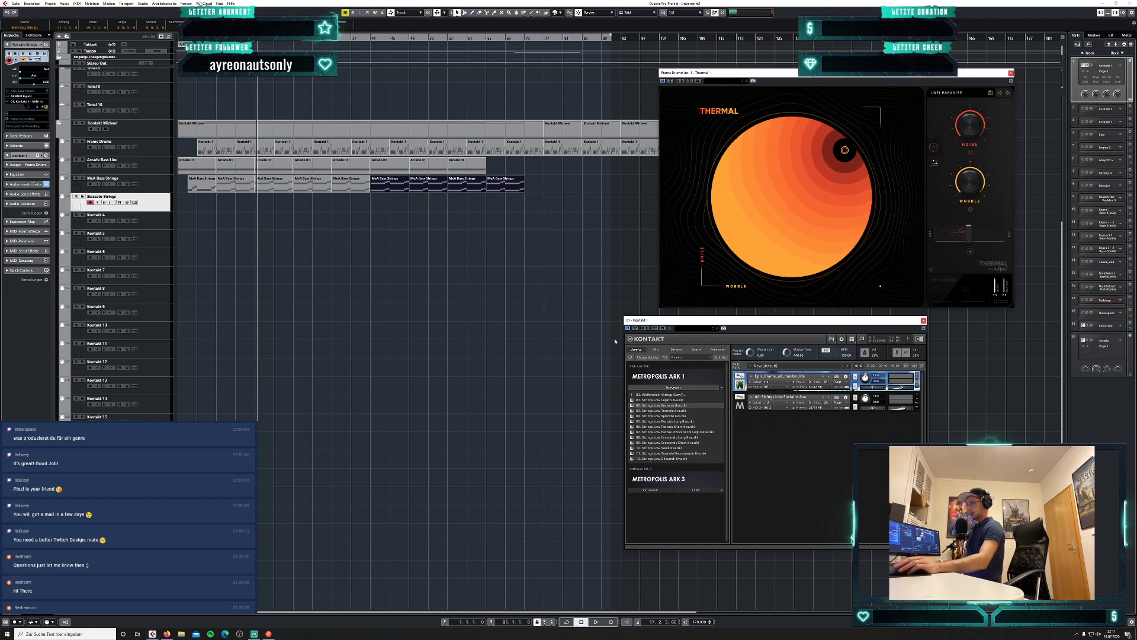
left_click(656, 349)
left_click_drag(768, 324, 519, 299)
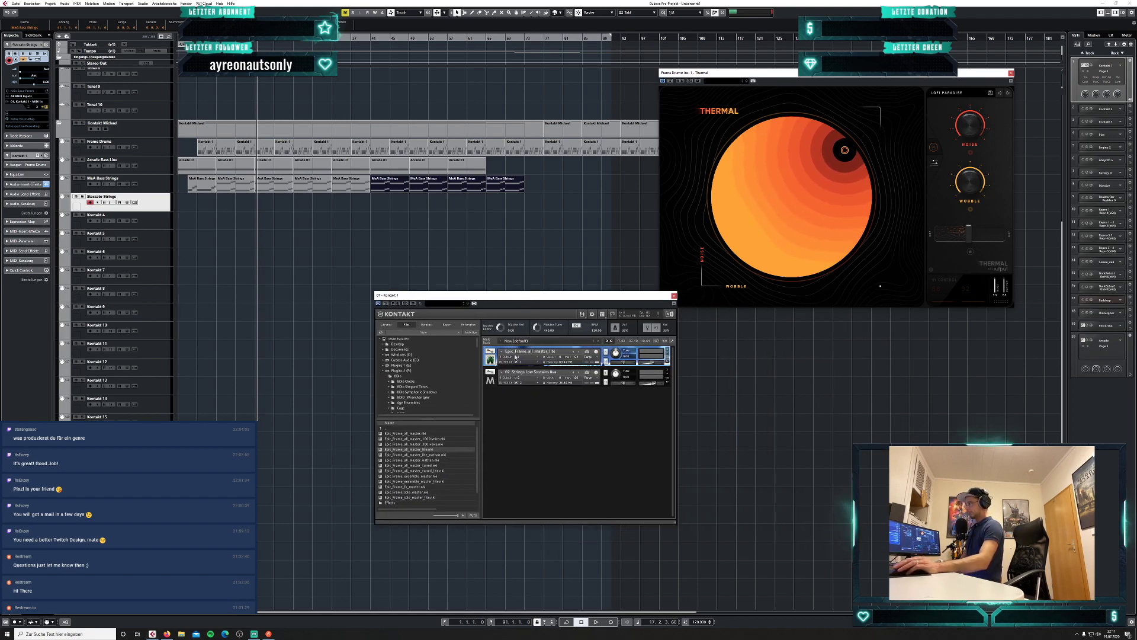
left_click(409, 372)
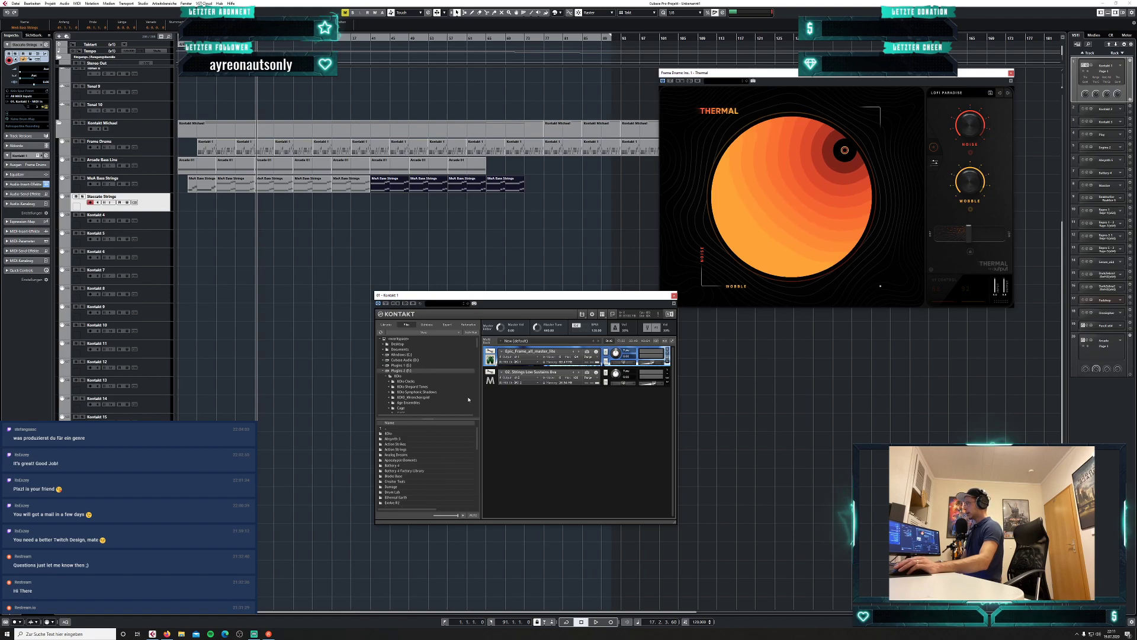
left_click(411, 366)
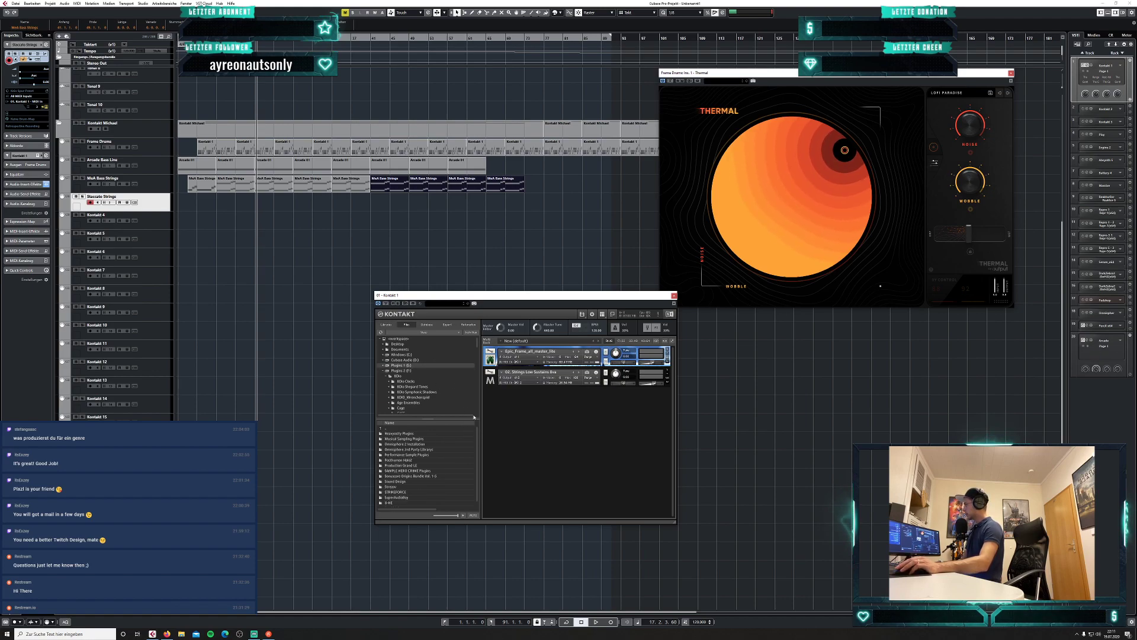
key("alt+Tab")
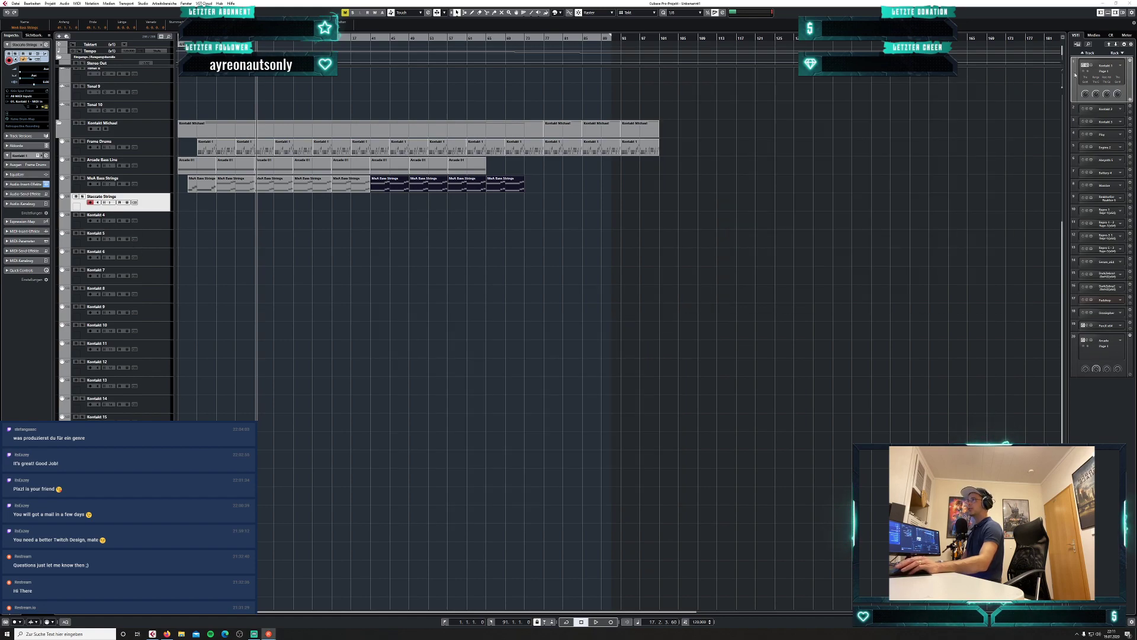
left_click(1087, 68)
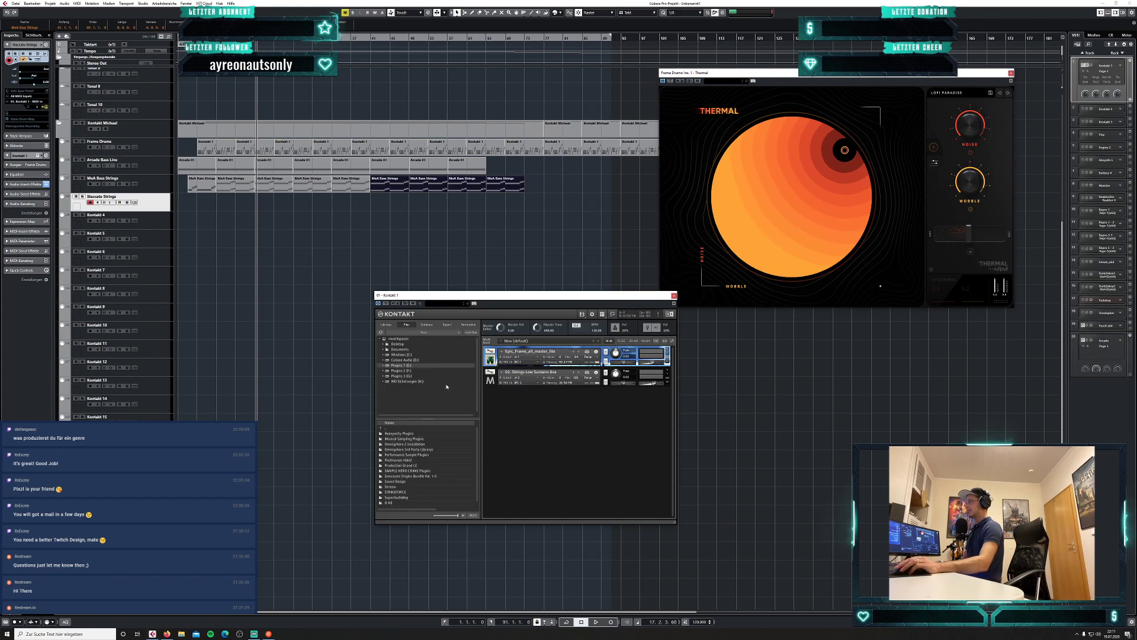
Load the Fluid Shorts - Violins (ultra-tight) patch from the Performance Samples folder and assign it a separate stereo output.
double_click(419, 455)
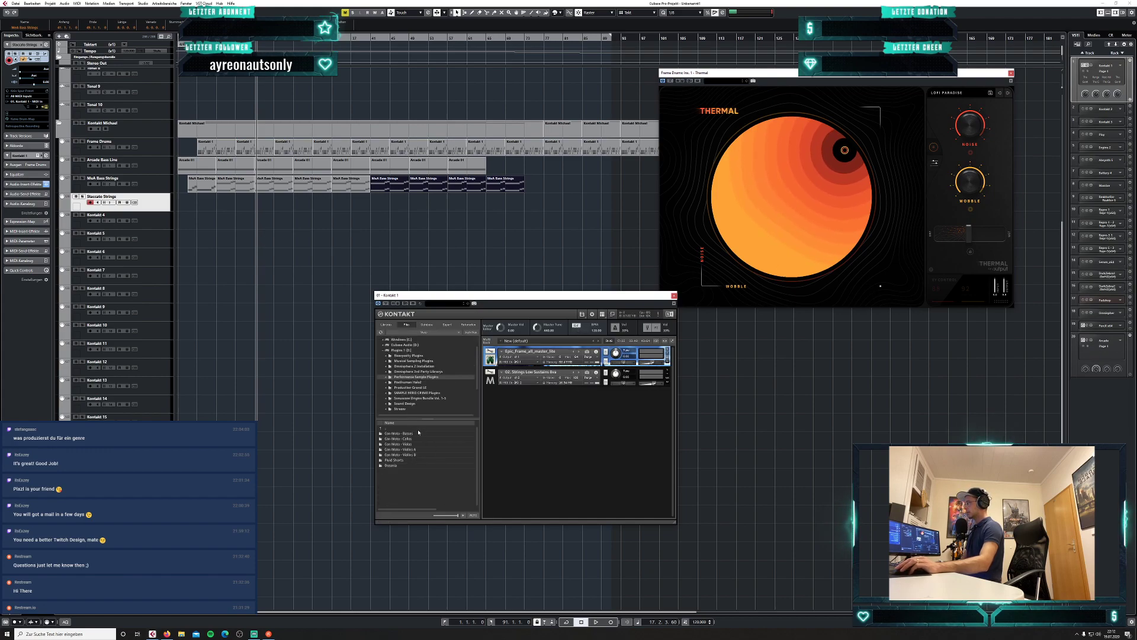
double_click(405, 461)
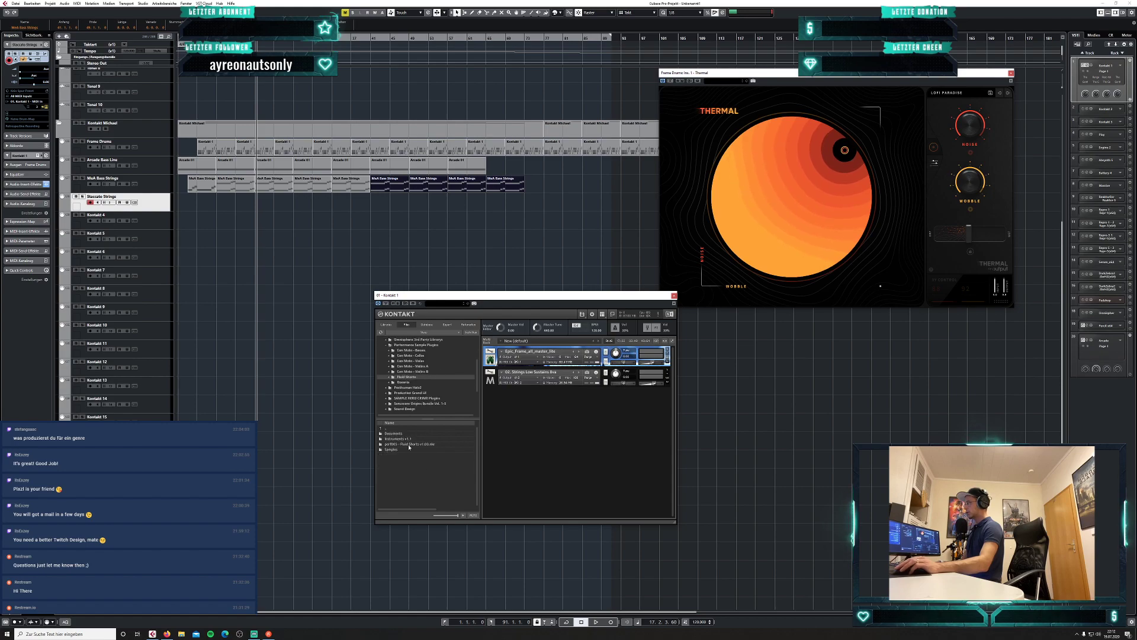
double_click(405, 438)
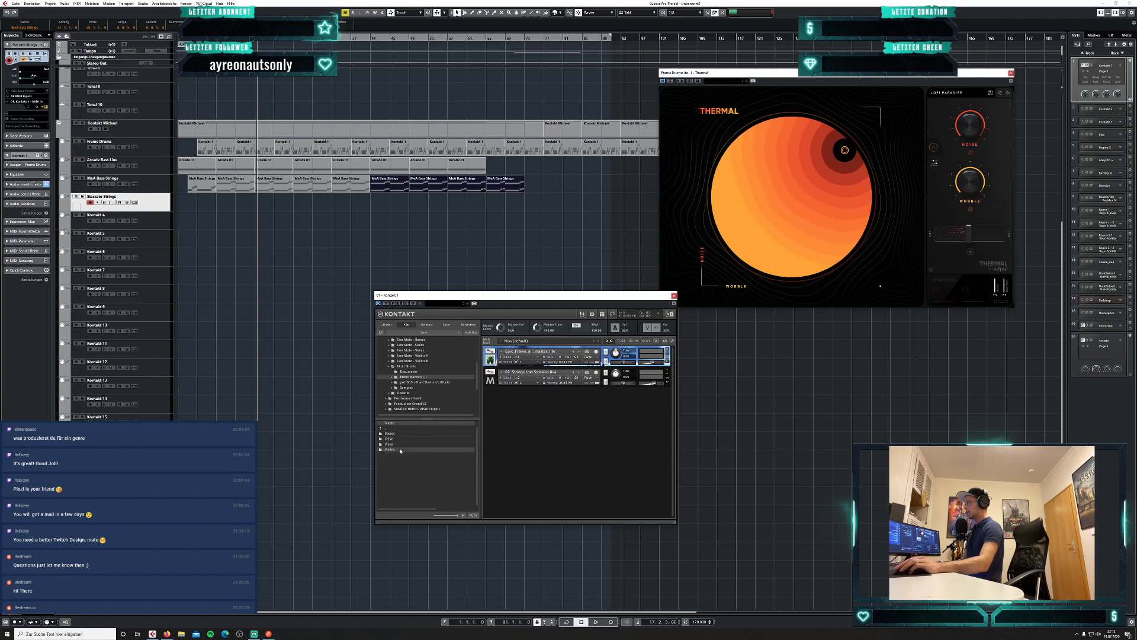
double_click(400, 449)
left_click(426, 445)
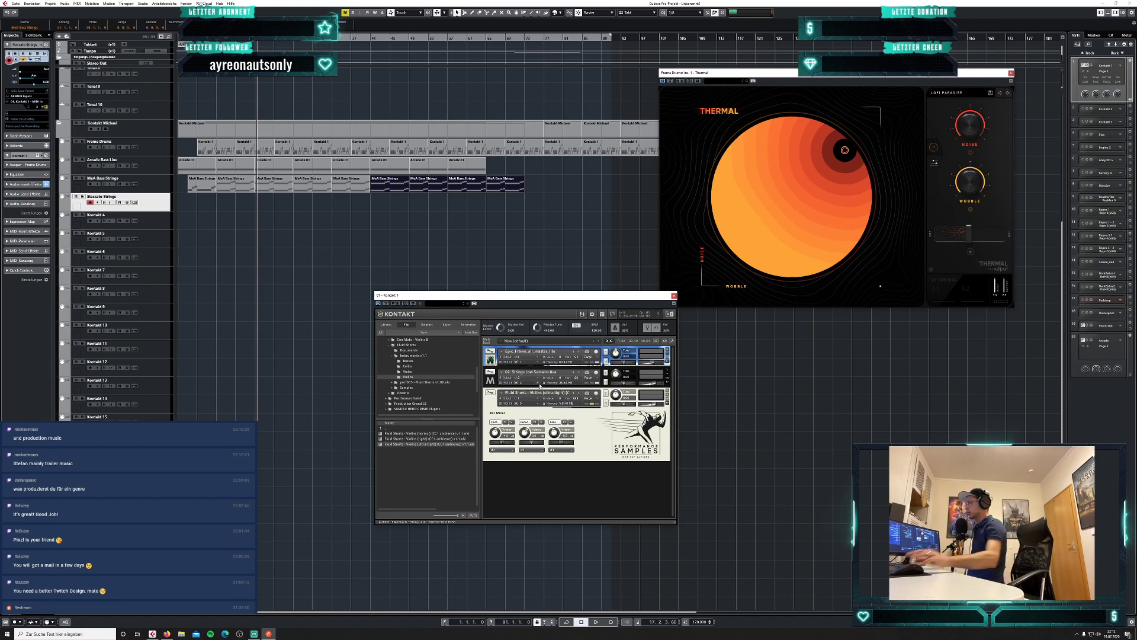
left_click(524, 402)
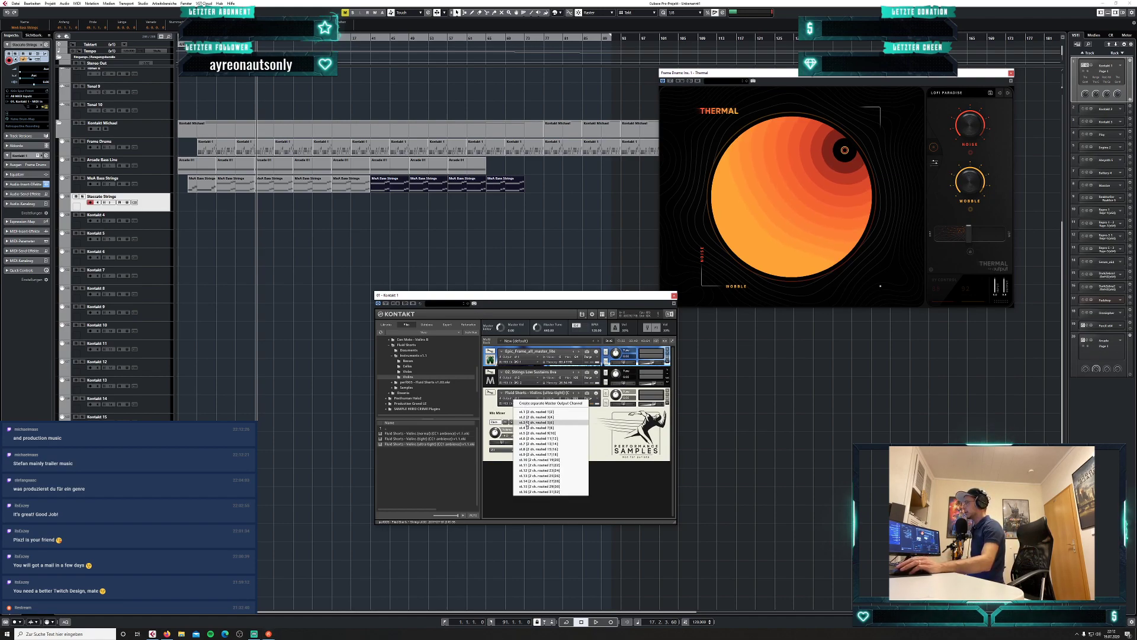
left_click(540, 432)
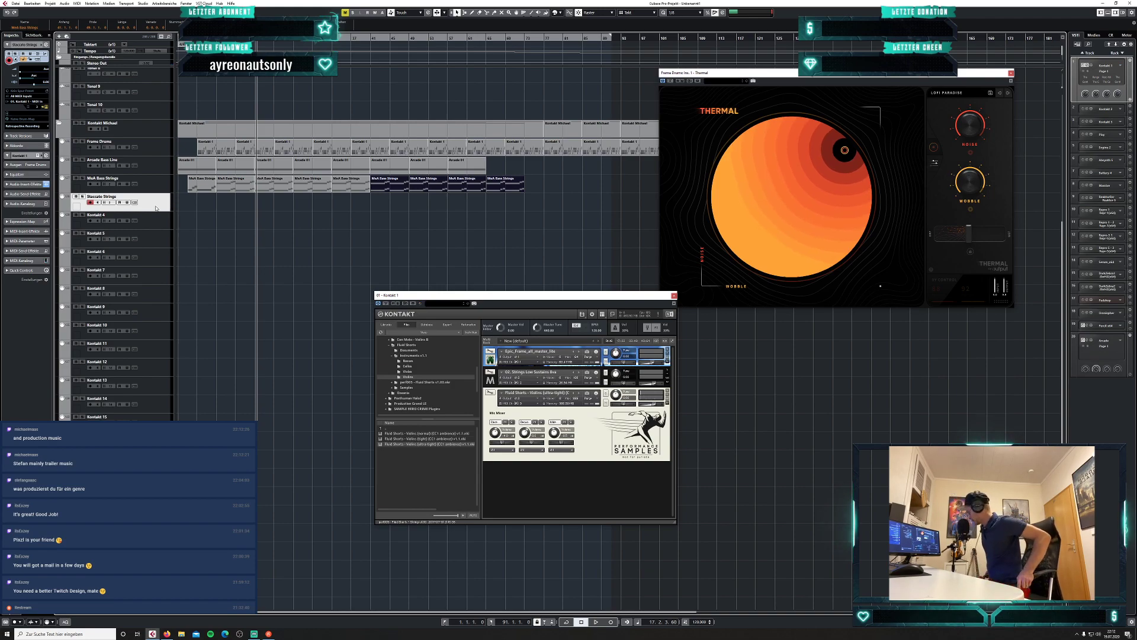
Try recording a take on the Staccato Strings track from the project start and delete the recorded part.
key("period")
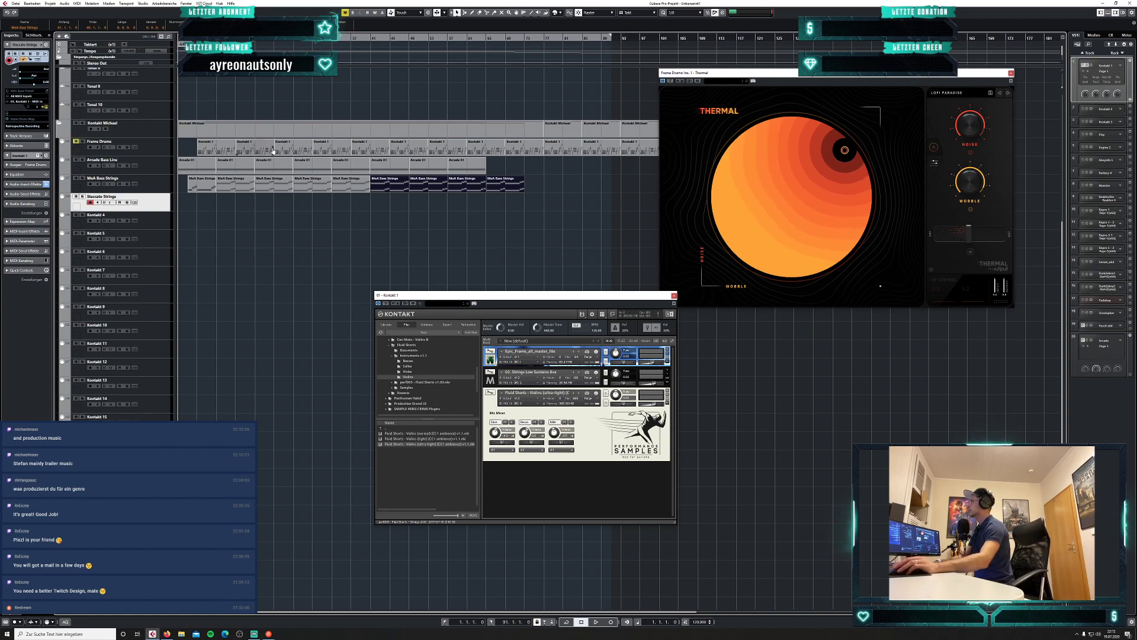
key("space")
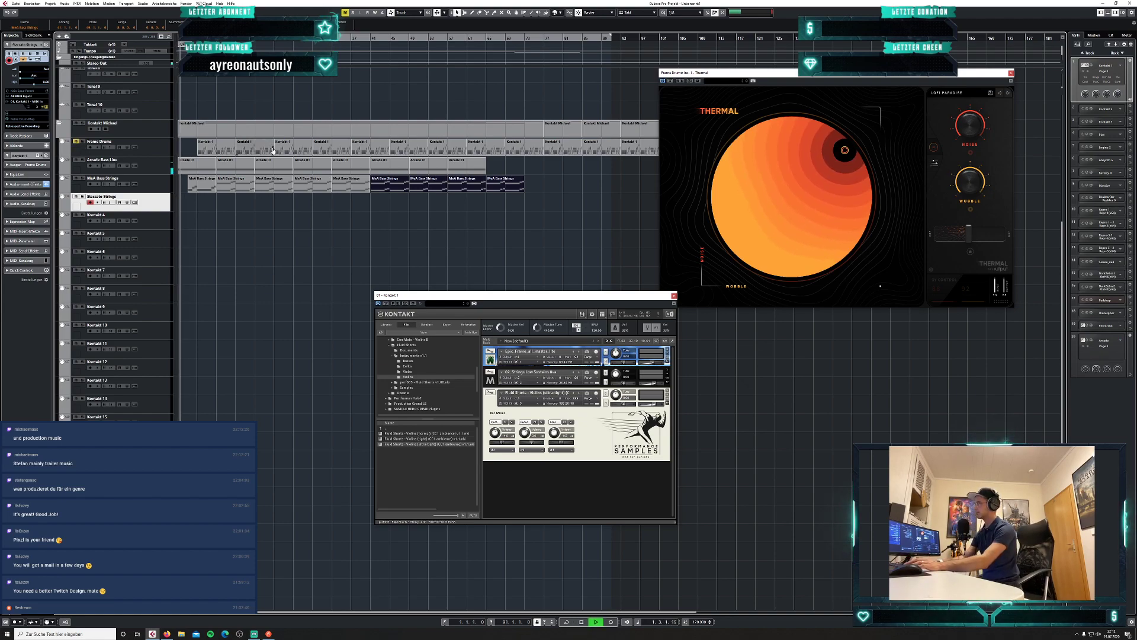
key("KP_Multiply")
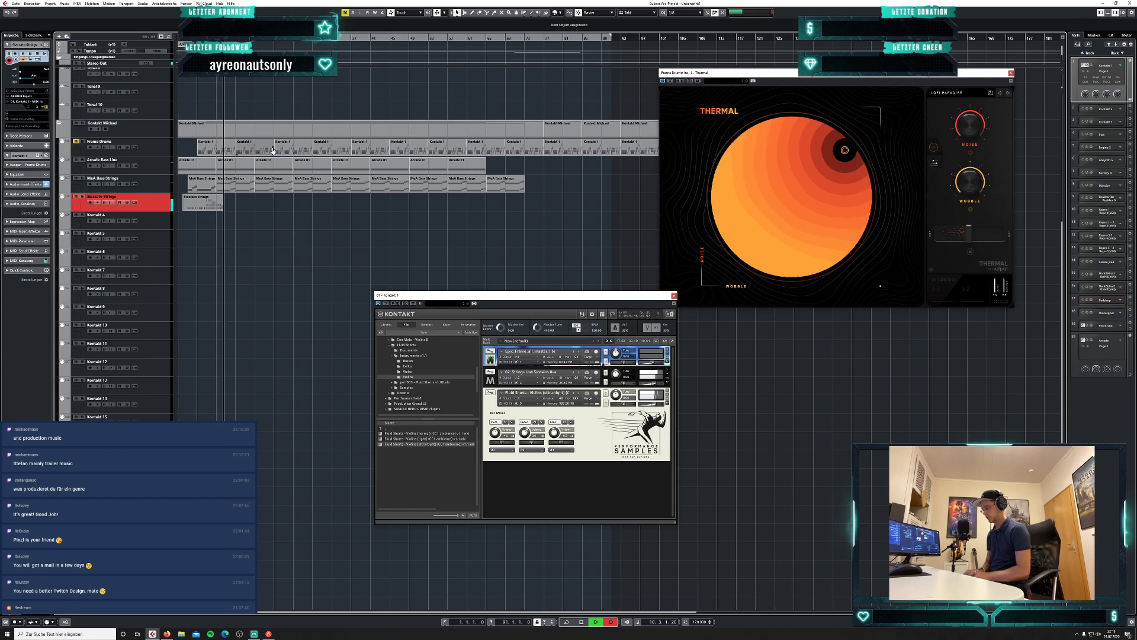
key("space")
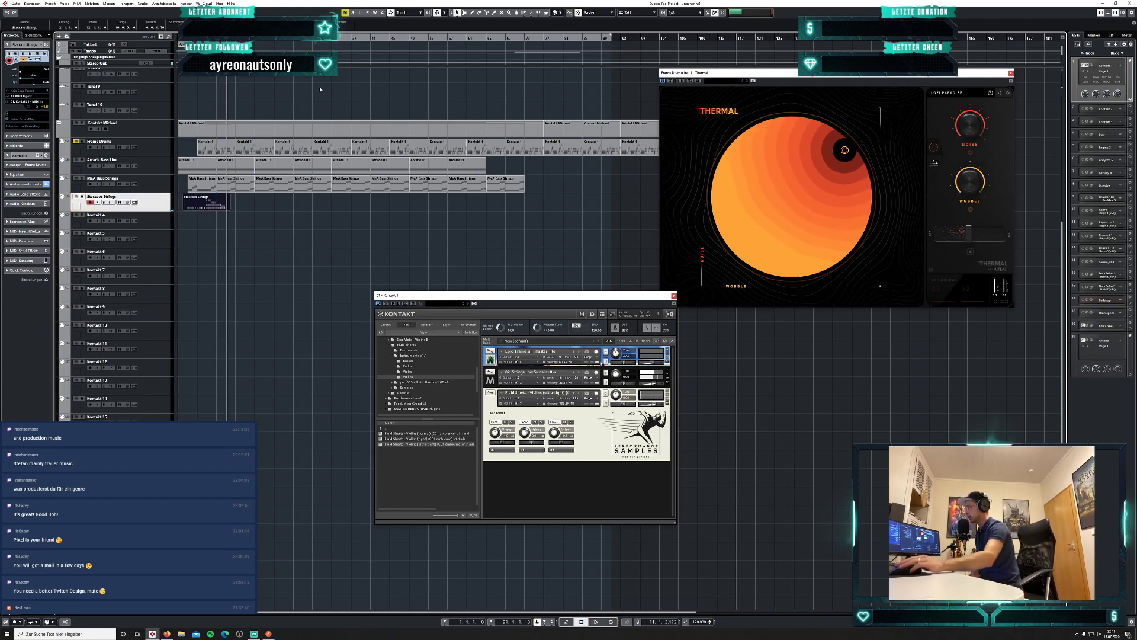
key("Delete")
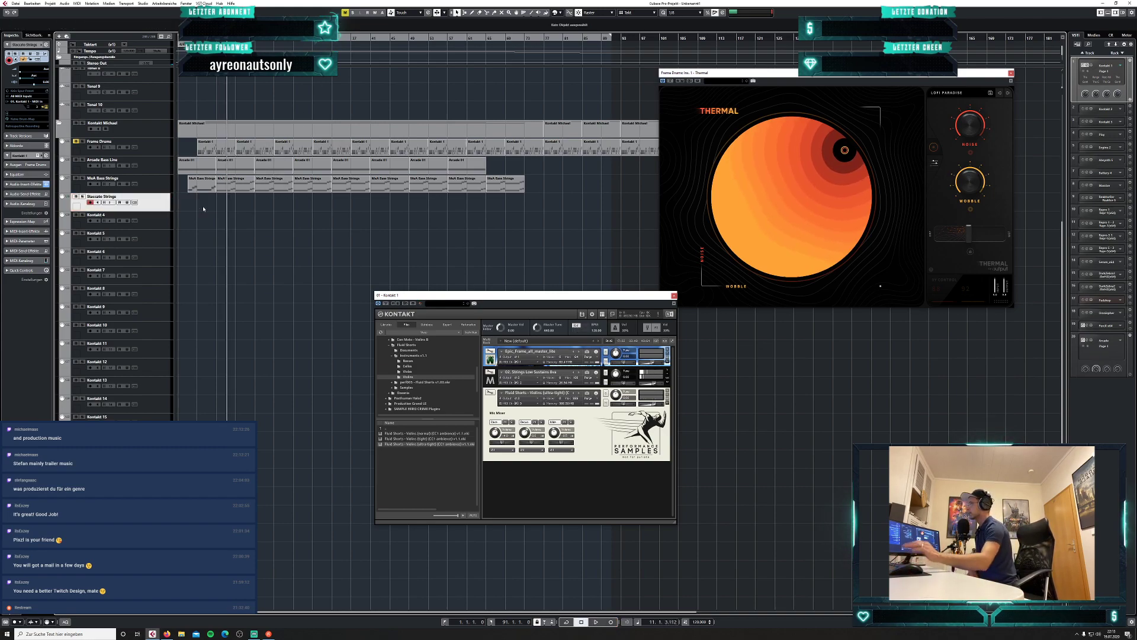
Solo the Staccato Strings track and set the project tempo to 60 BPM.
left_click(82, 197)
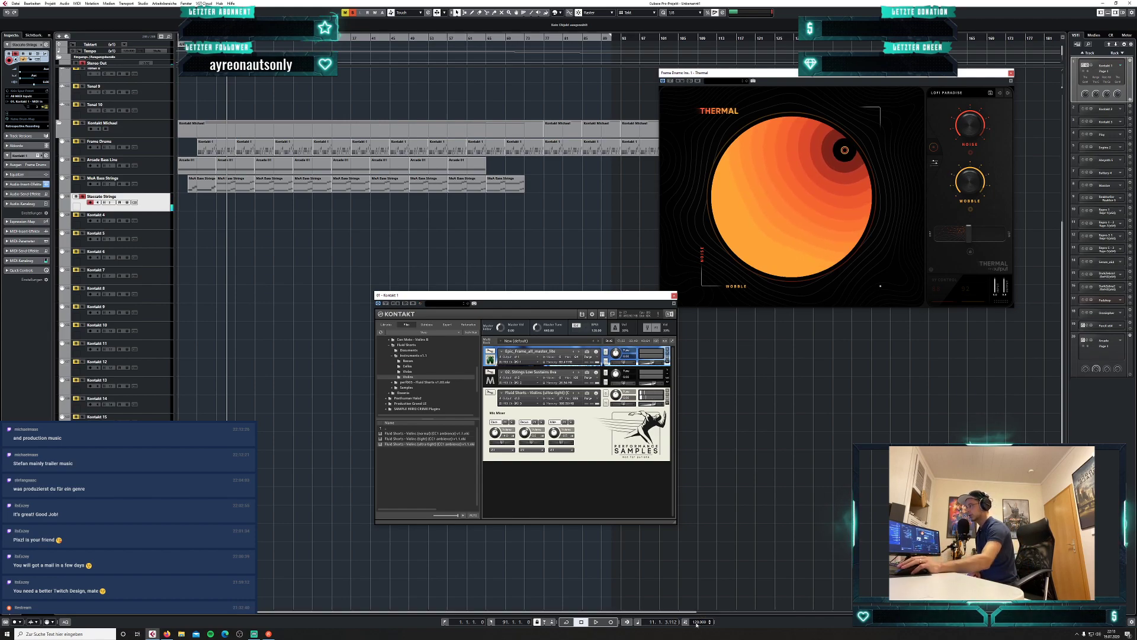
left_click(700, 622)
type("6")
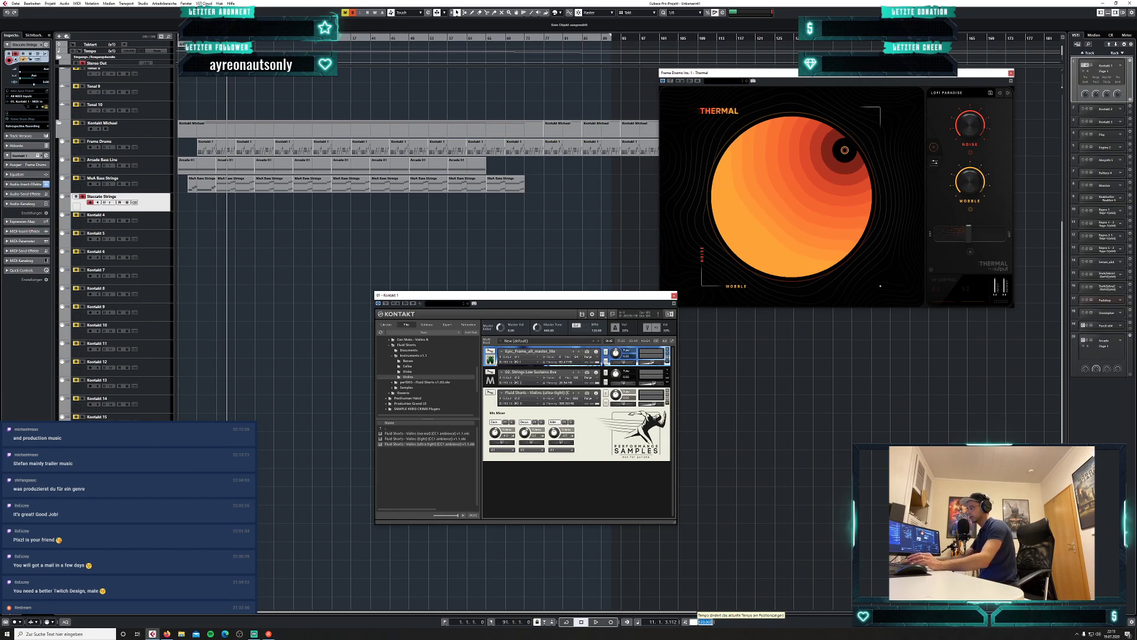
key("Return")
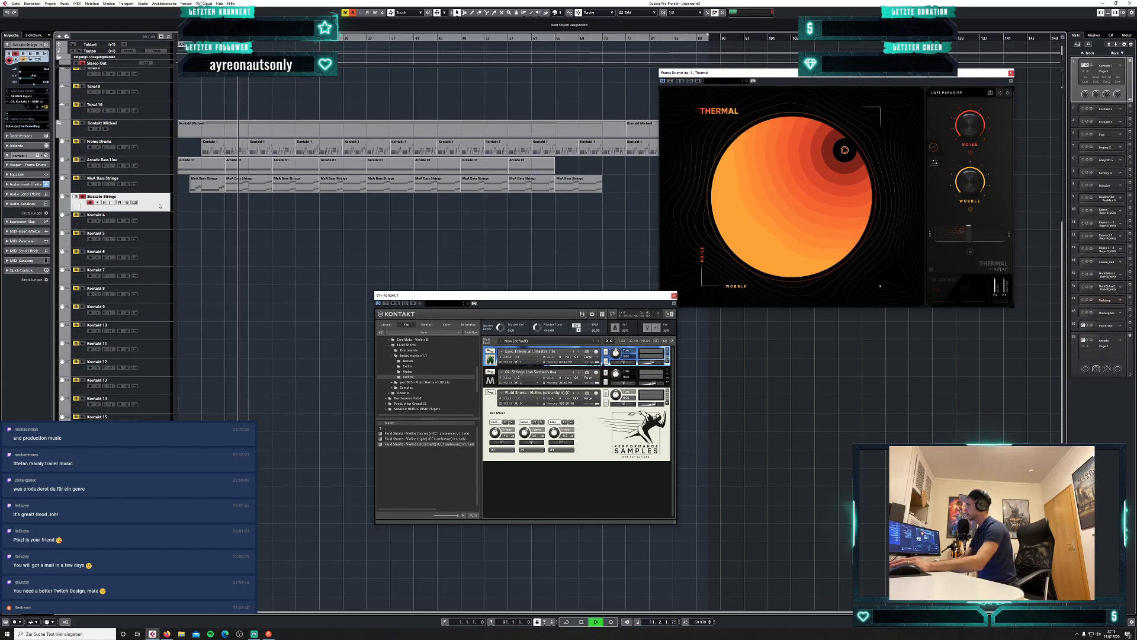
Record a new part on the Staccato Strings track at the slower tempo and open it in the key editor.
key("KP_Multiply")
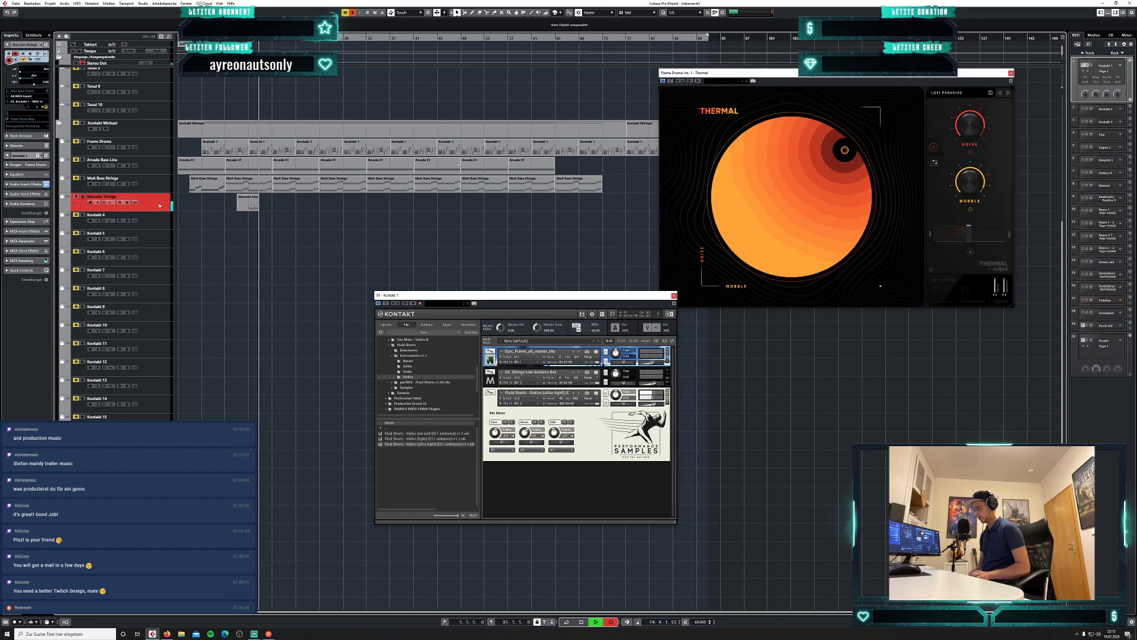
key("space")
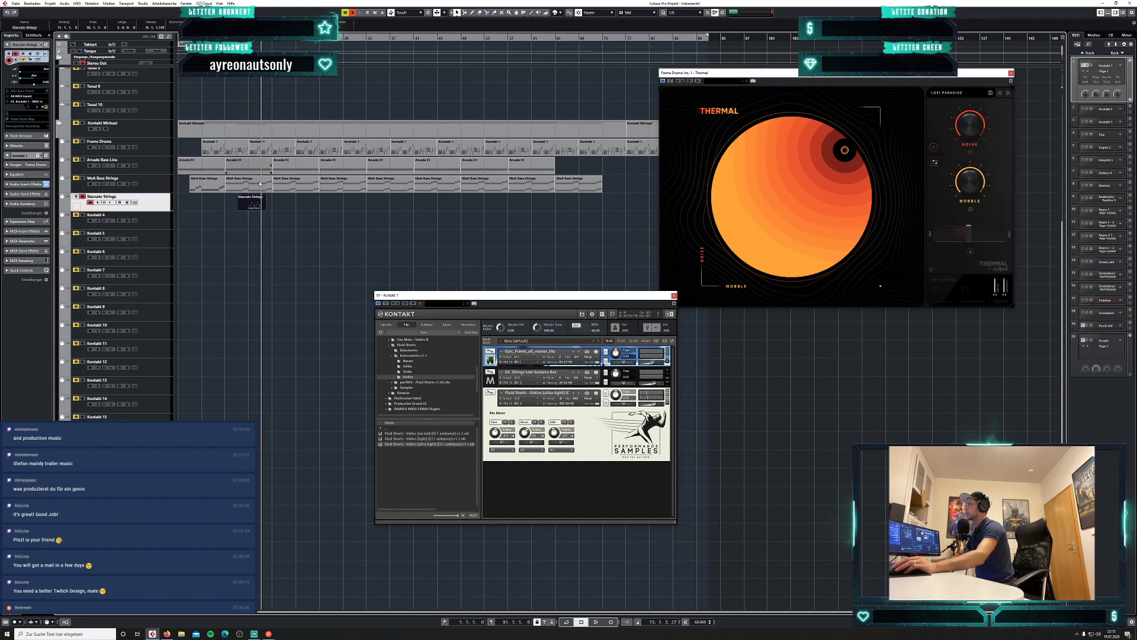
double_click(255, 203)
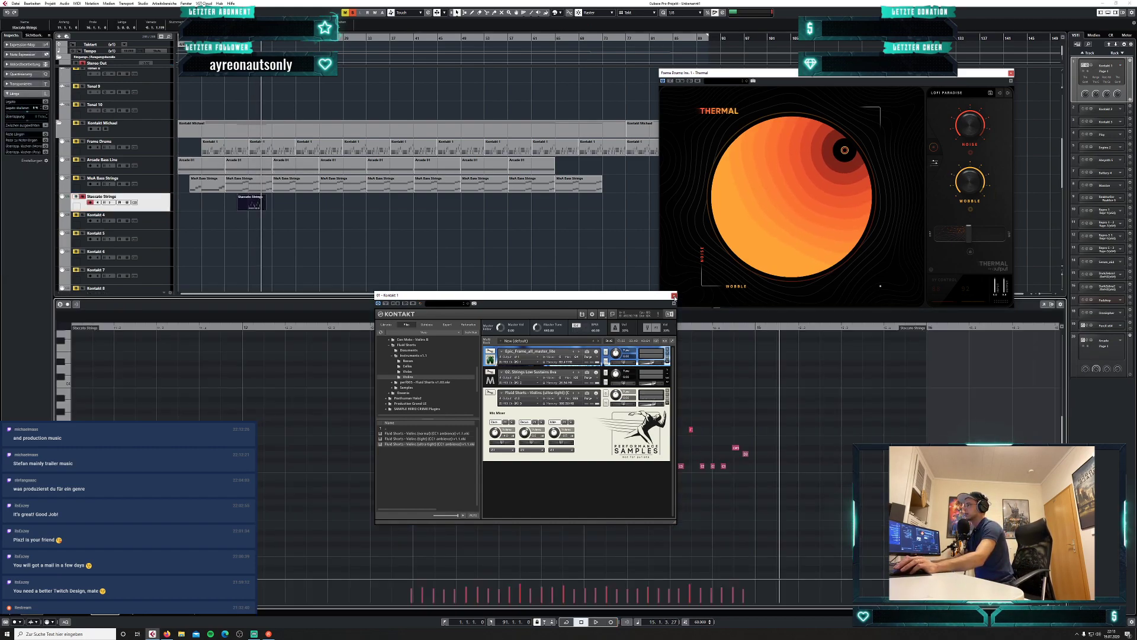
Close the Kontakt window and quantize all notes of the staccato strings part to 1/16.
left_click(675, 296)
key("ctrl+a")
left_click(582, 305)
left_click(586, 340)
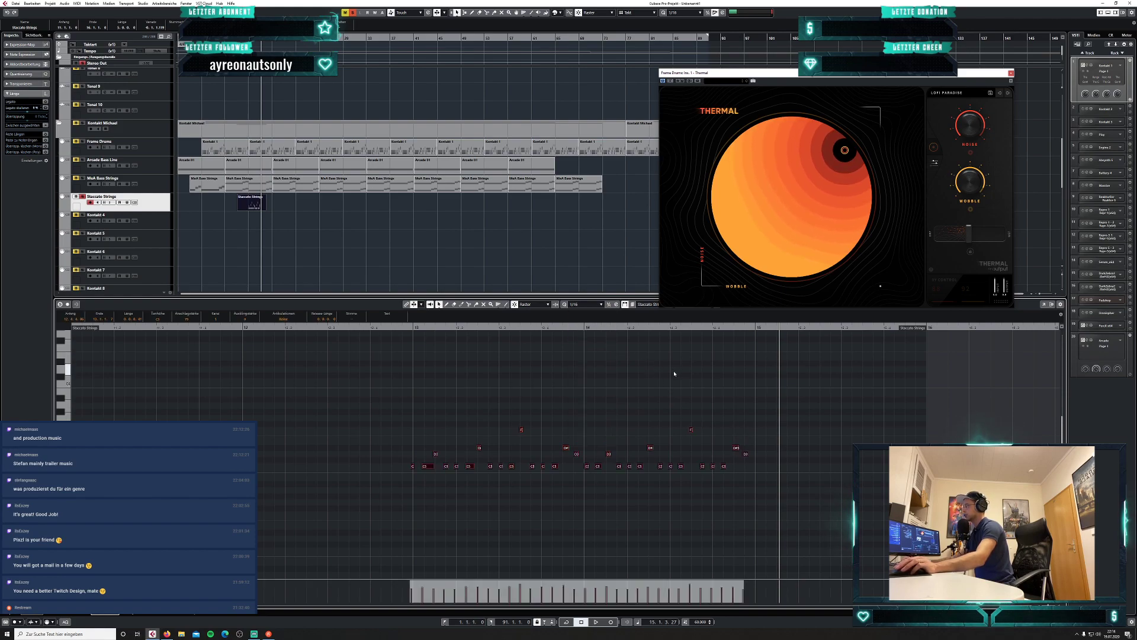
key("q")
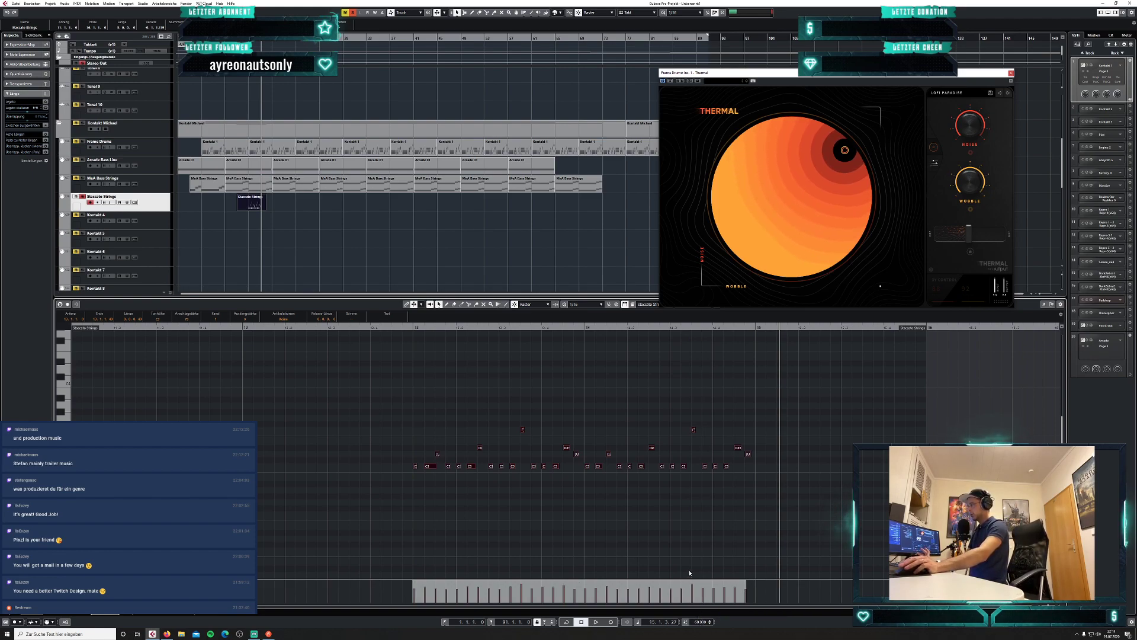
Select all notes of the staccato strings part, close the key editor and play the part back in the project.
left_click(756, 484)
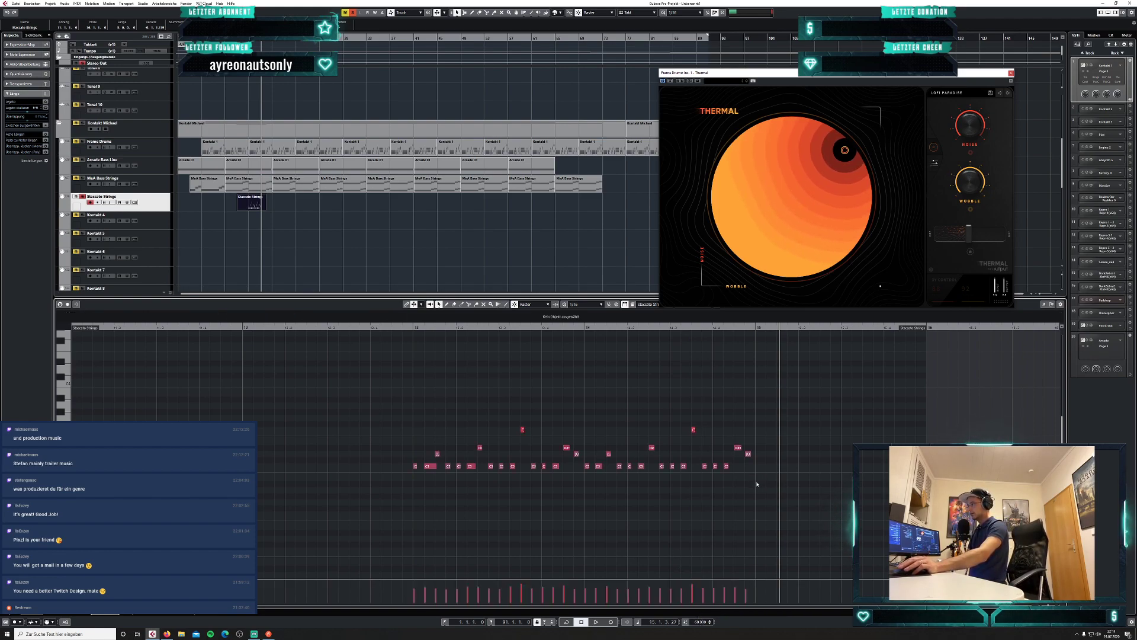
key("ctrl+a")
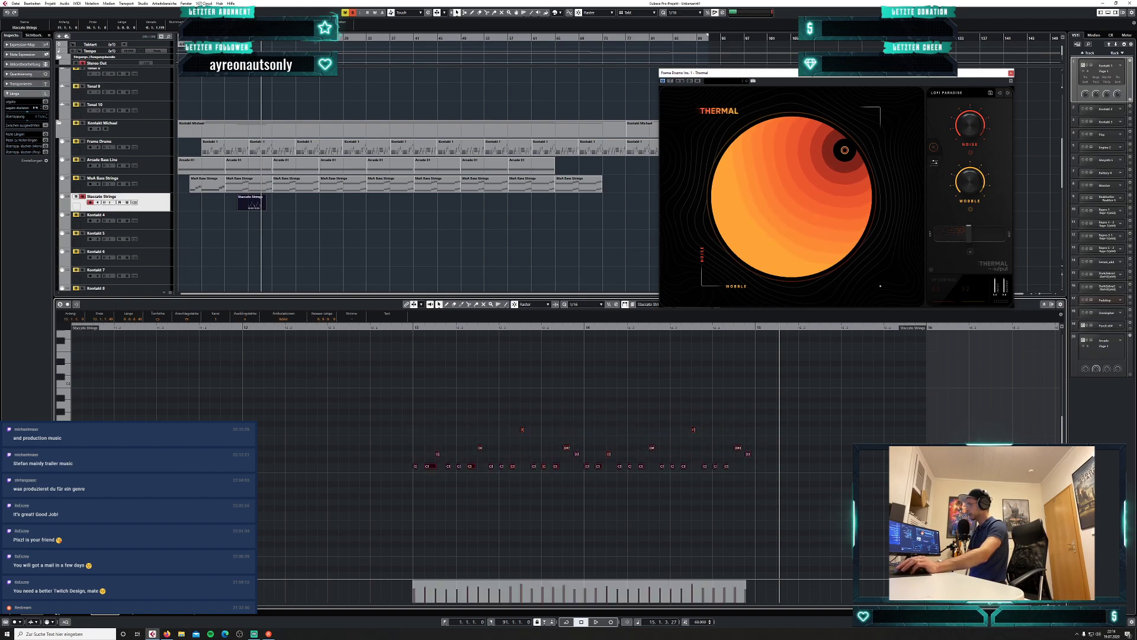
key("Return")
key("space")
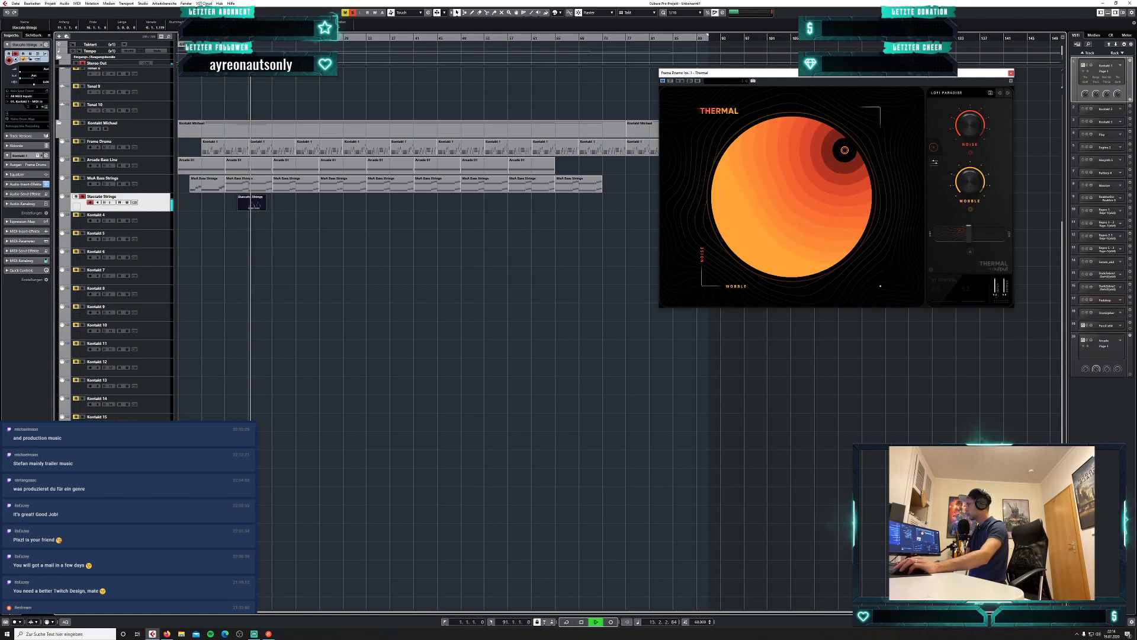
key("alt+Tab")
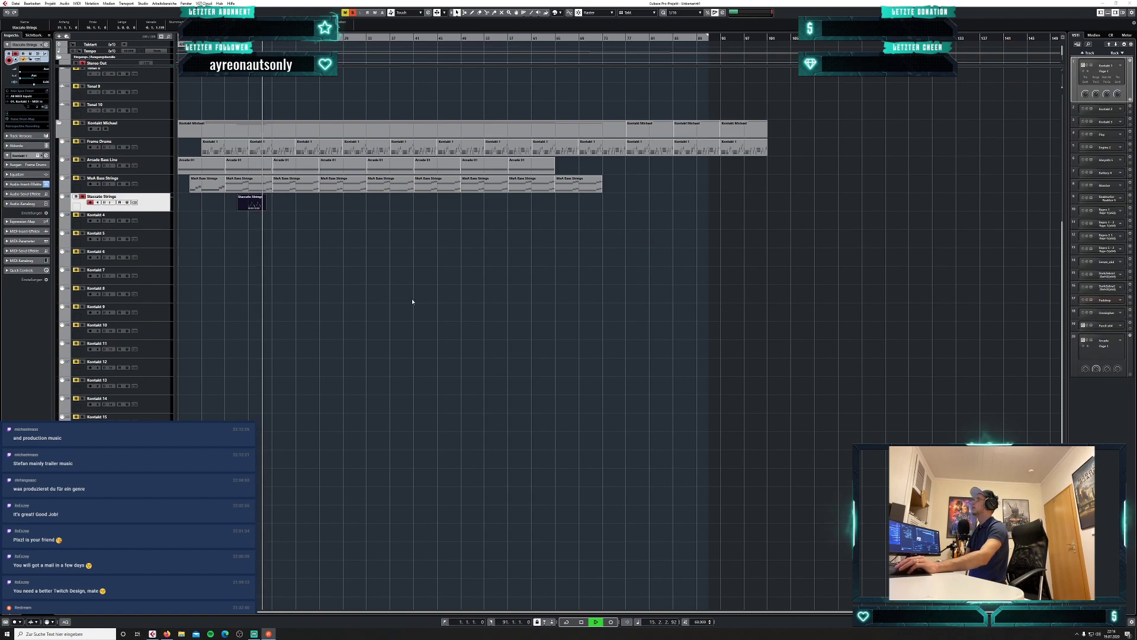
left_click(614, 538)
key("space")
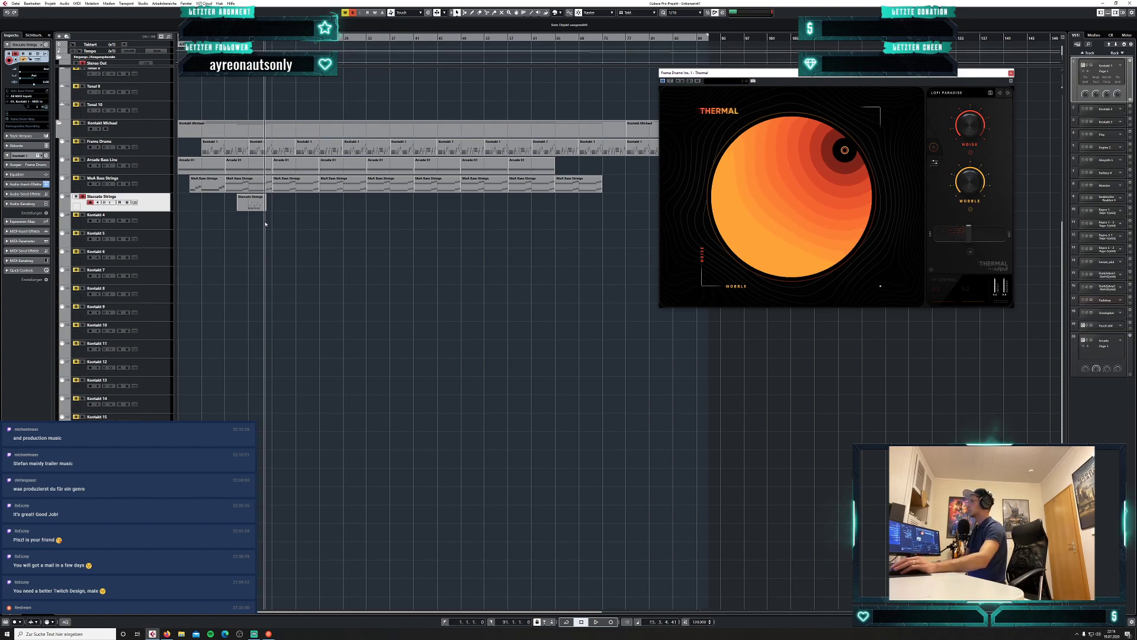
Move the staccato strings part to the start of the first bass strings part, solo the bass strings track too and play both.
left_click_drag(235, 212, 195, 210)
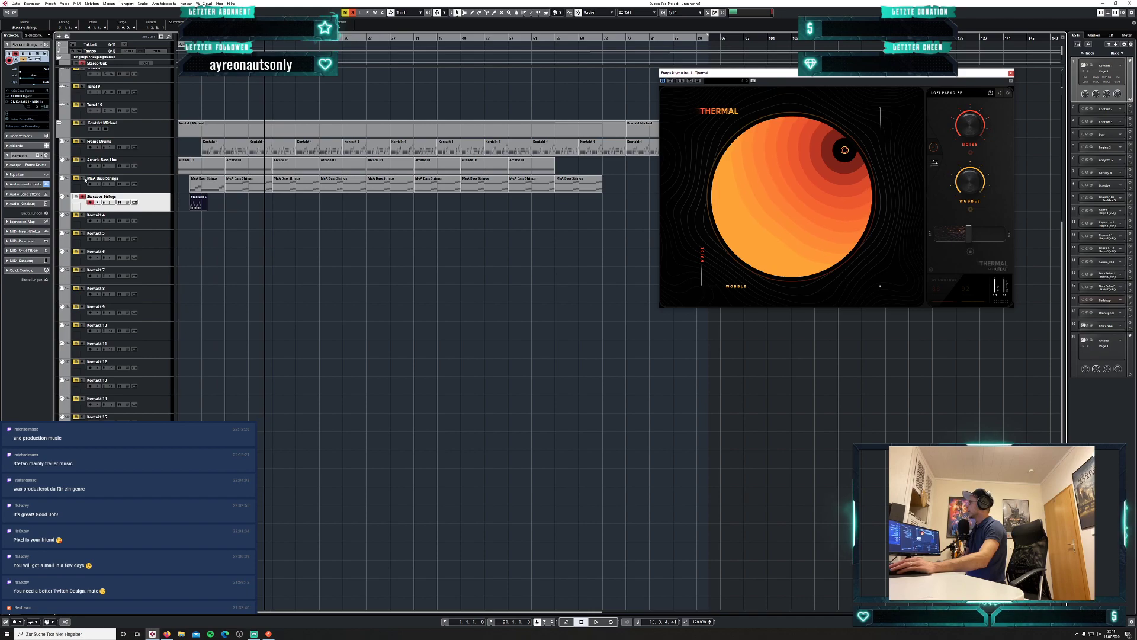
key("l")
key("space")
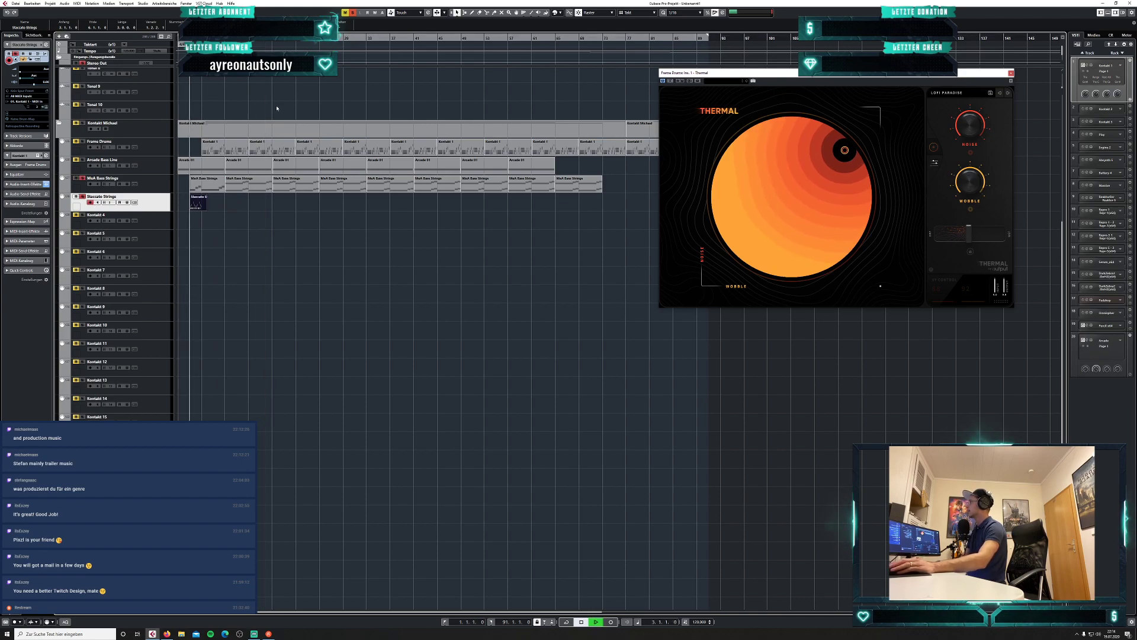
Duplicate the staccato strings part repeatedly along its track until the copies extend just past the end of the Arcade Bass Line.
left_click_drag(207, 209, 284, 205)
key("ctrl+d")
left_click_drag(414, 226, 380, 205)
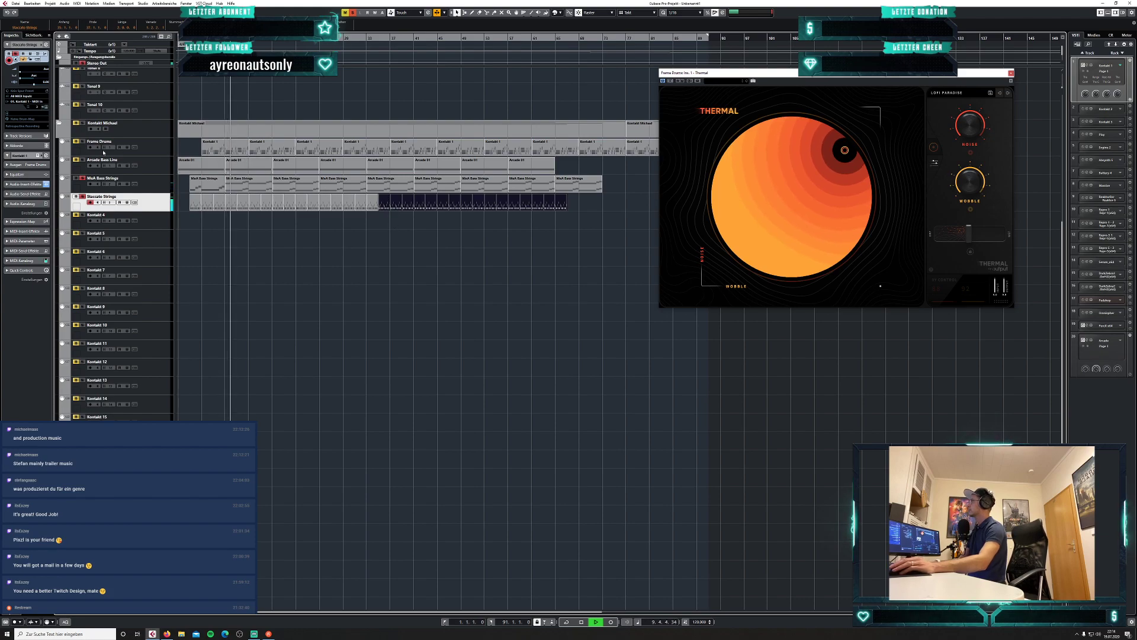
Add the Arcade Bass Line and Frame Drums tracks to the solo, stop playback and select Frame Drums.
left_click(76, 160)
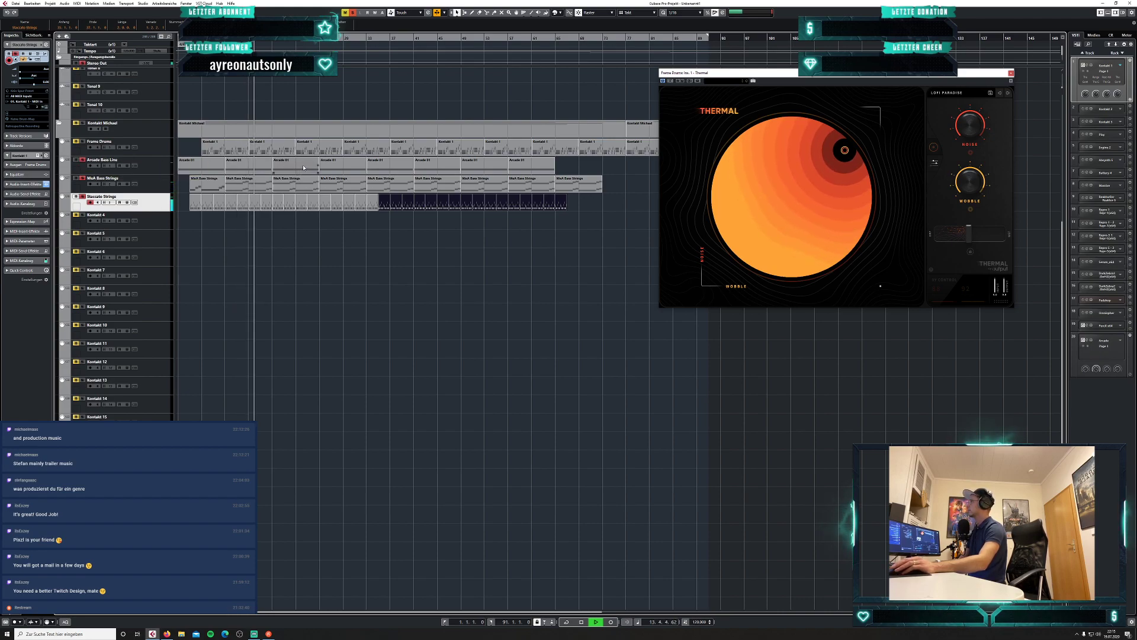
key("space")
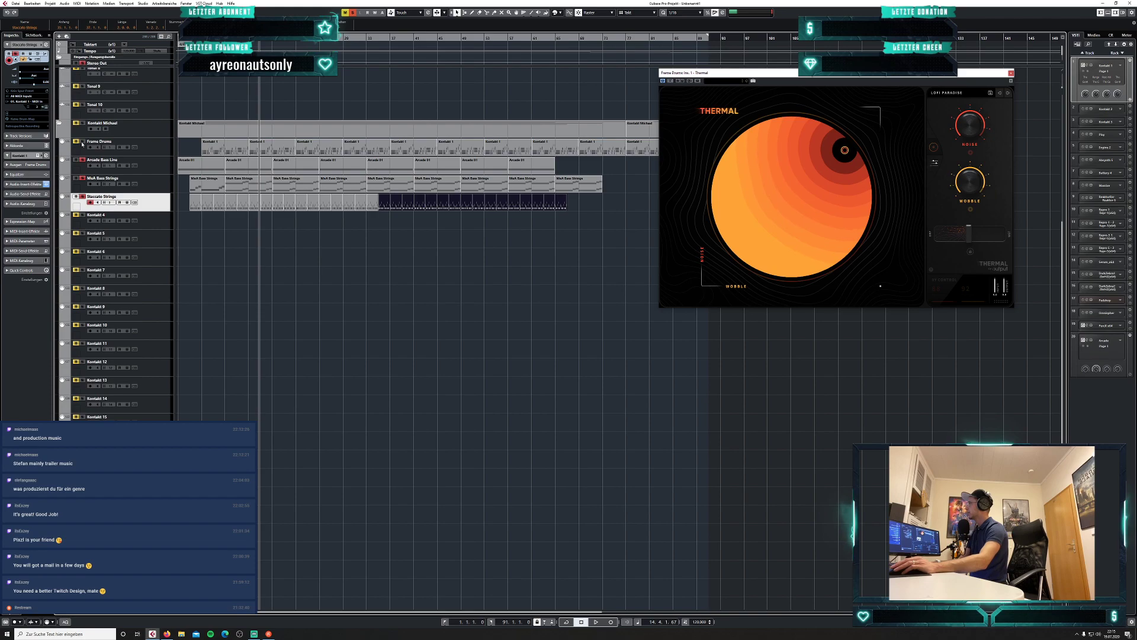
left_click(140, 147)
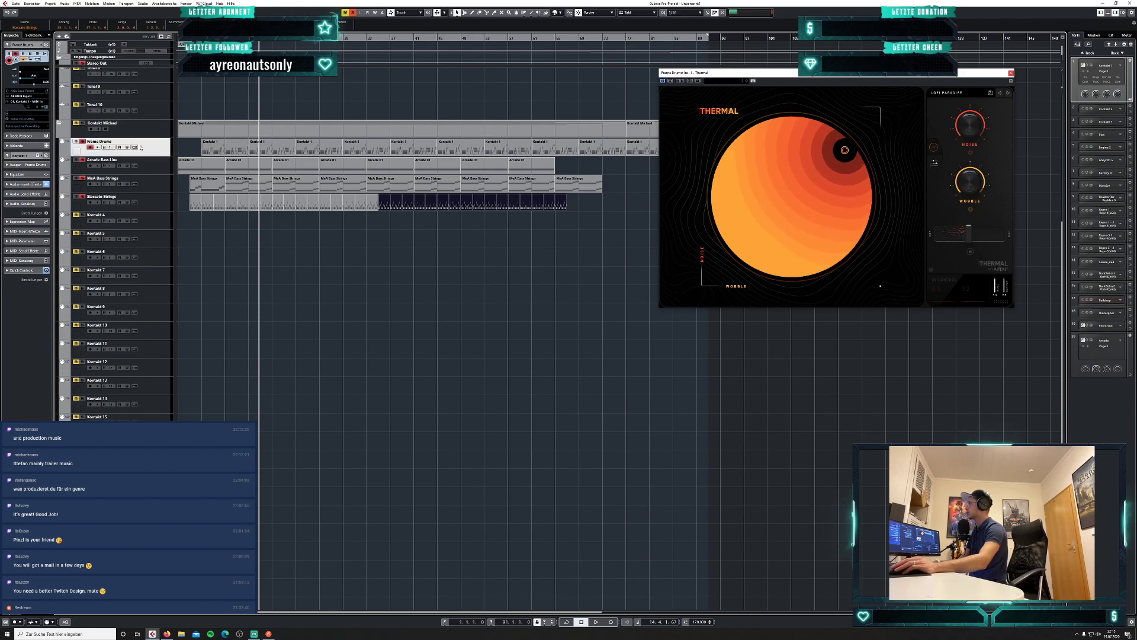
left_click(142, 4)
left_click(155, 11)
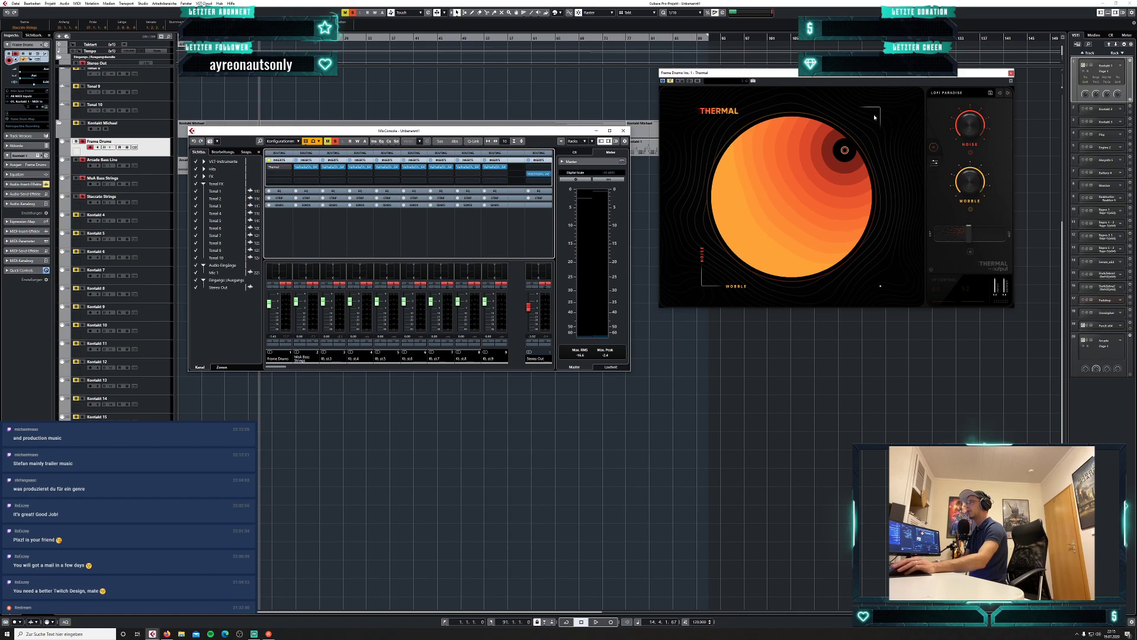
left_click(622, 130)
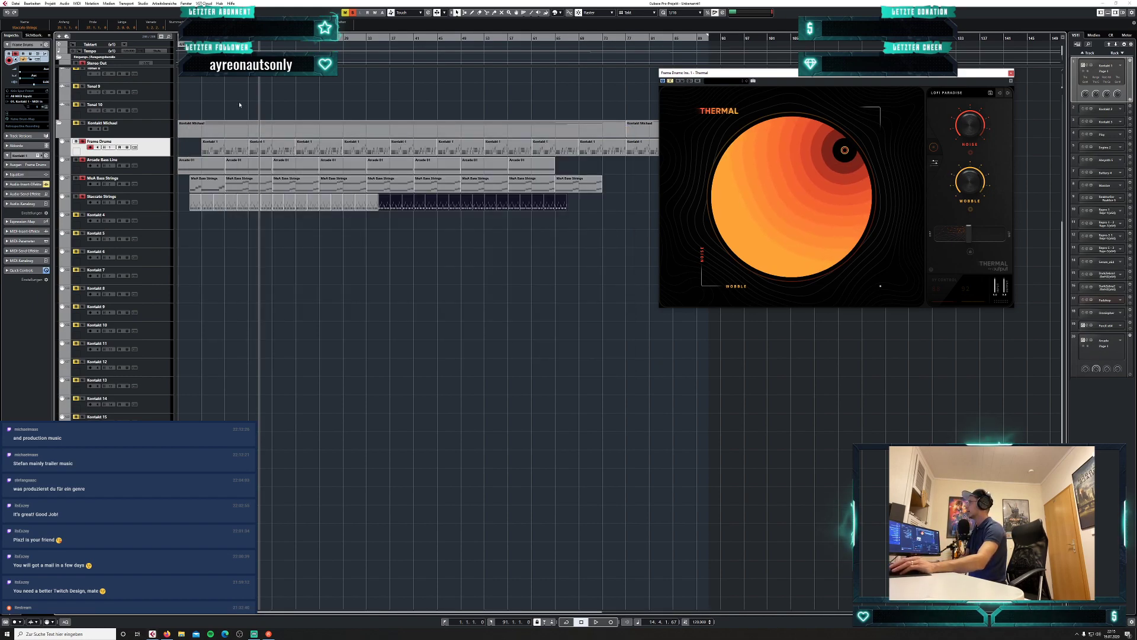
Play the soloed tracks from bar 5 with the MixConsole placed below the arranged parts, and stop playback.
left_click(201, 38)
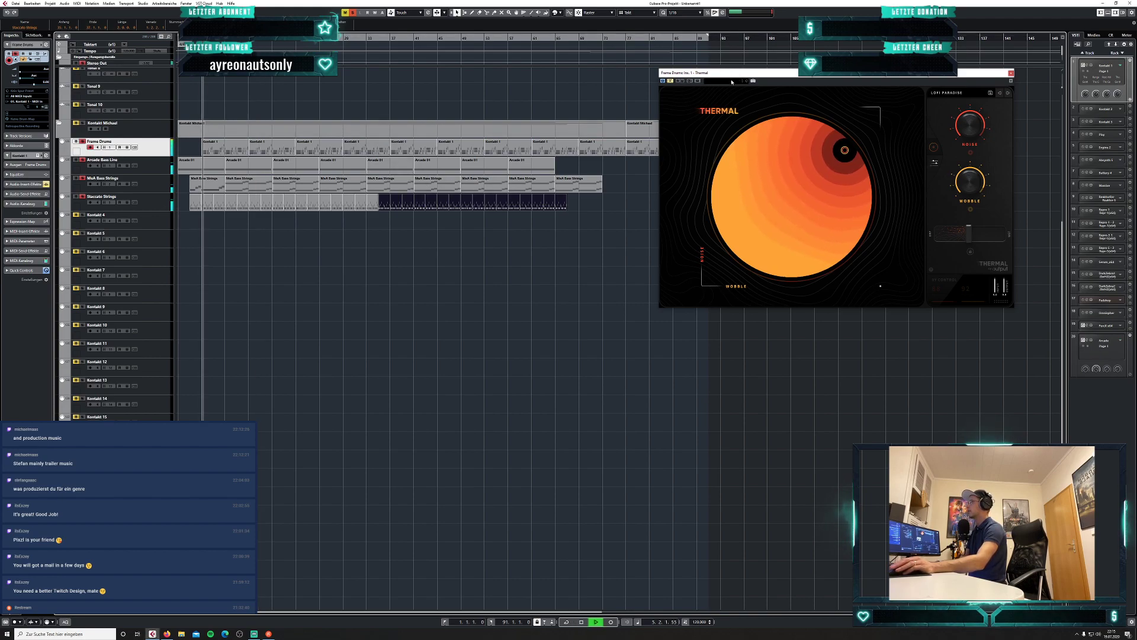
left_click(143, 3)
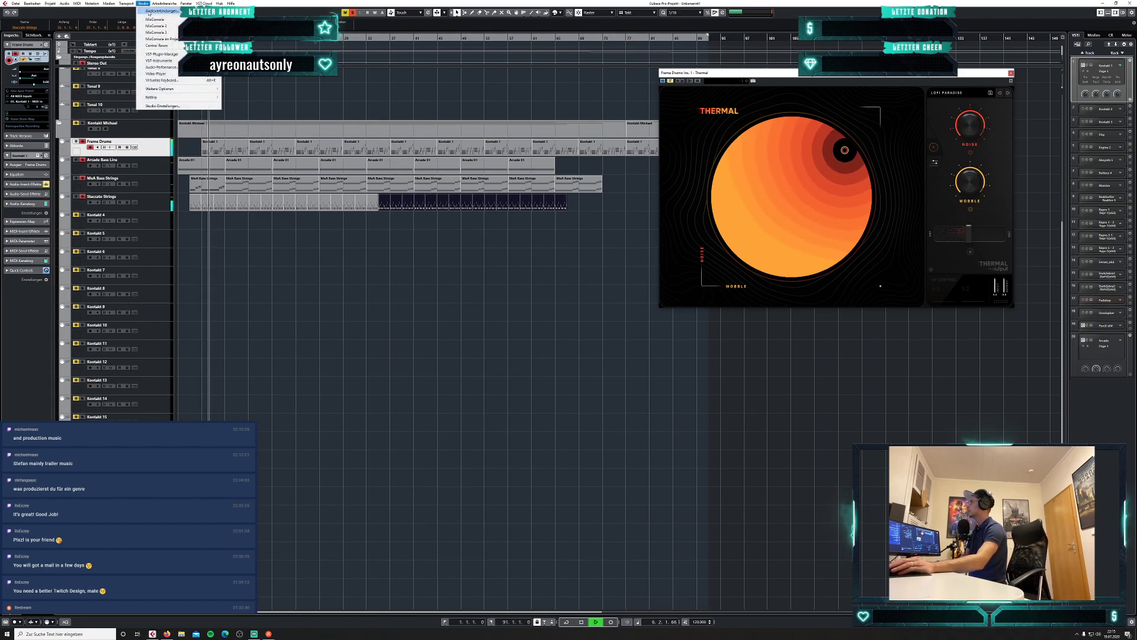
left_click(154, 19)
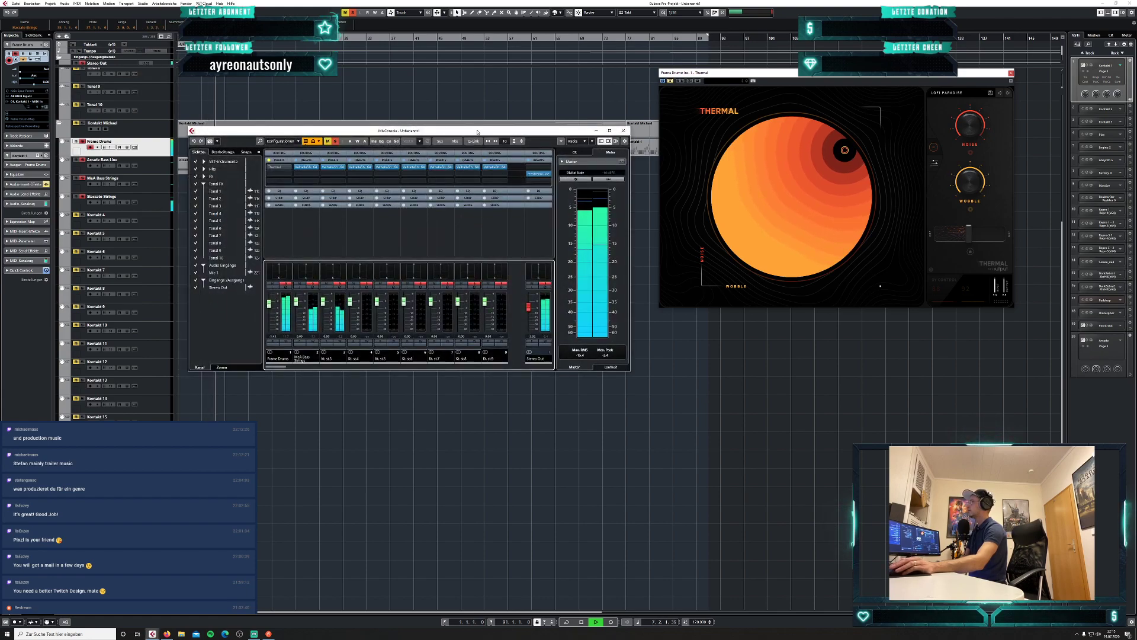
left_click_drag(477, 132, 565, 323)
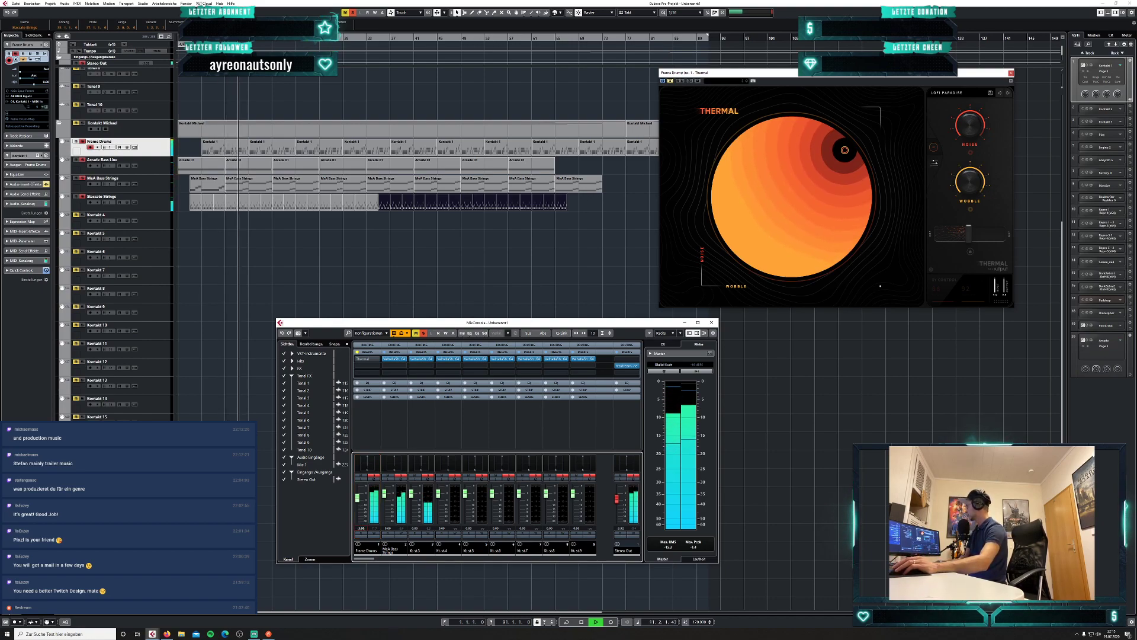
left_click(1011, 73)
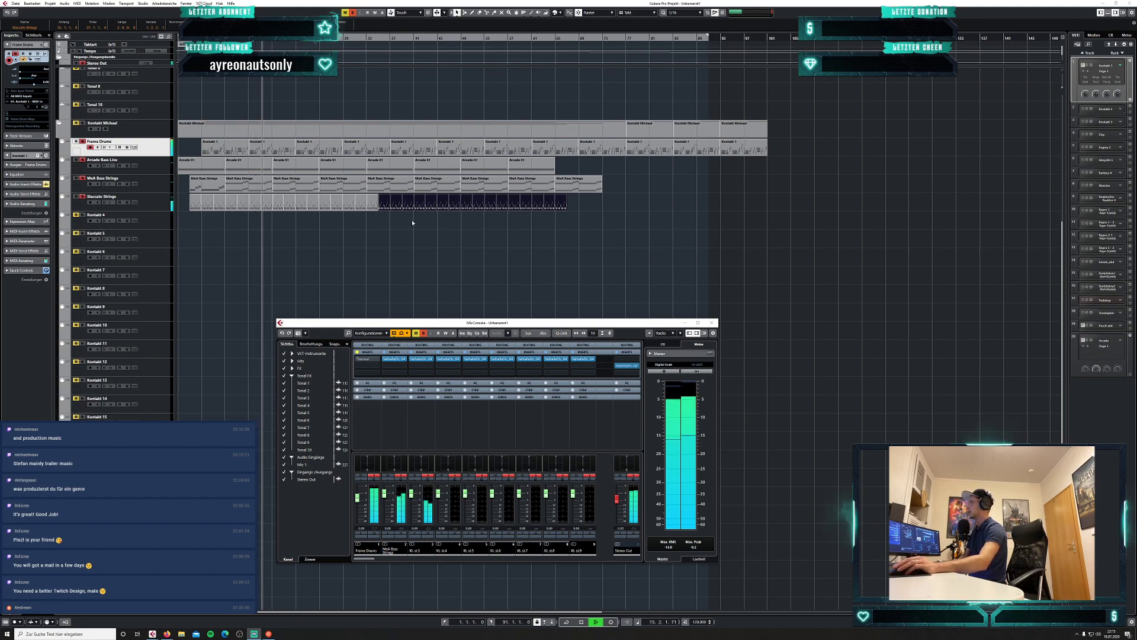
left_click(431, 298)
key("space")
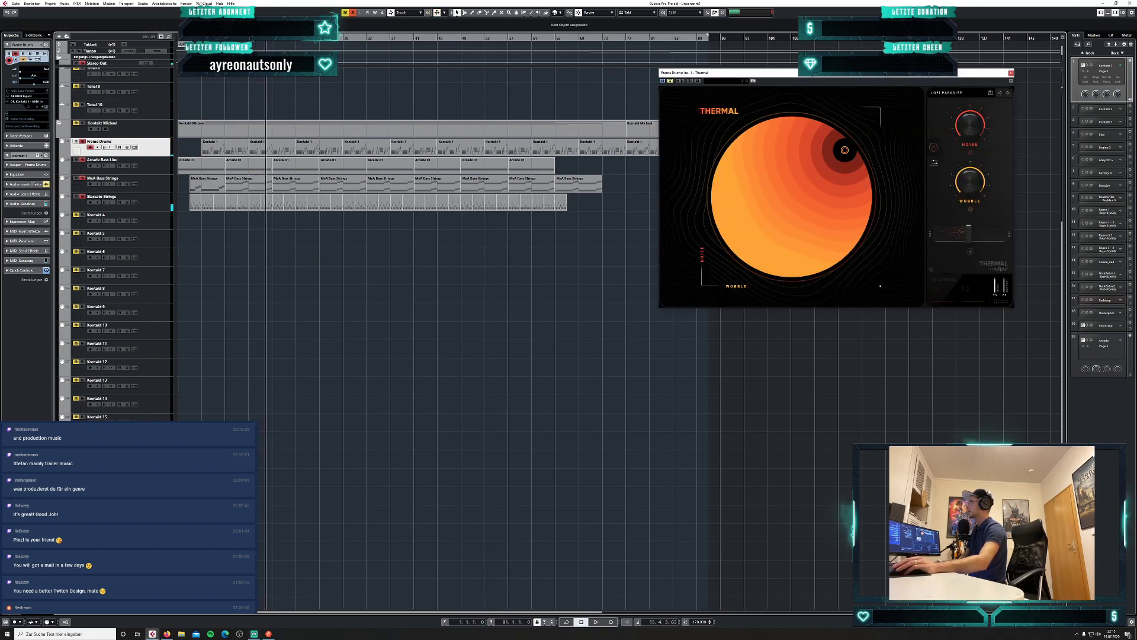
Restart playback from bar 5 with the MixConsole open and raise the Frame Drums fader slightly.
left_click(202, 40)
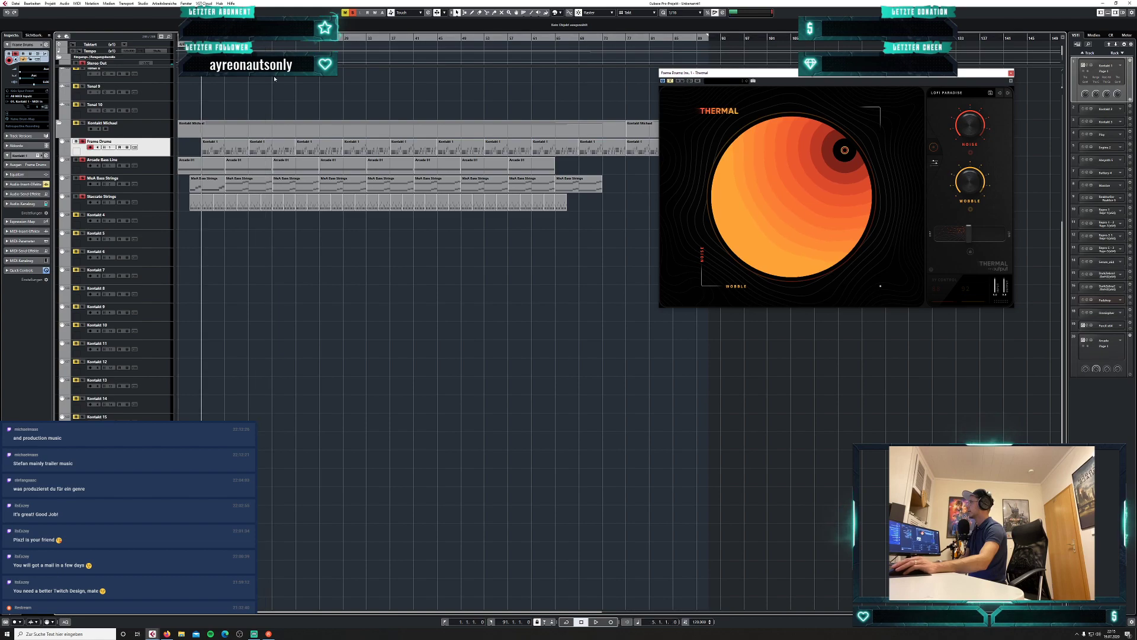
left_click(142, 4)
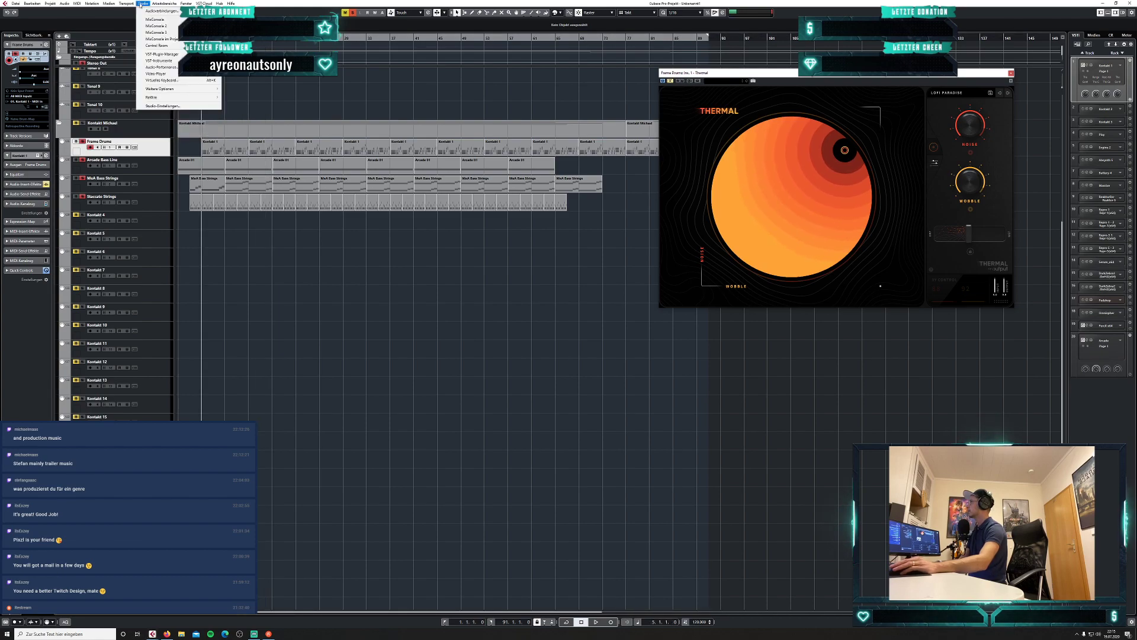
left_click(154, 20)
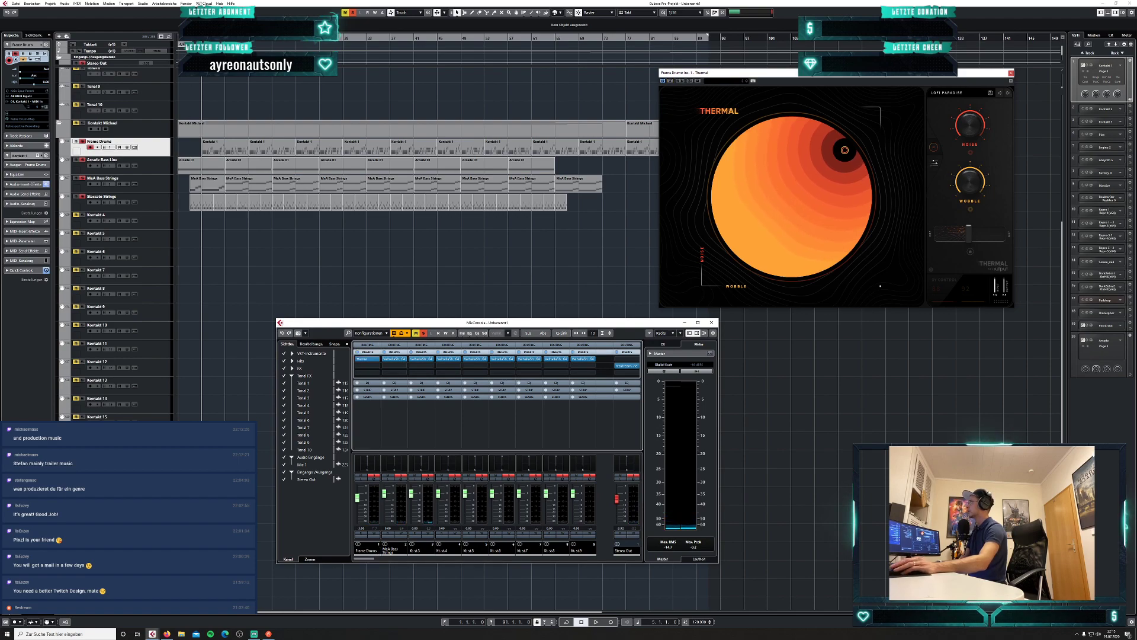
key("space")
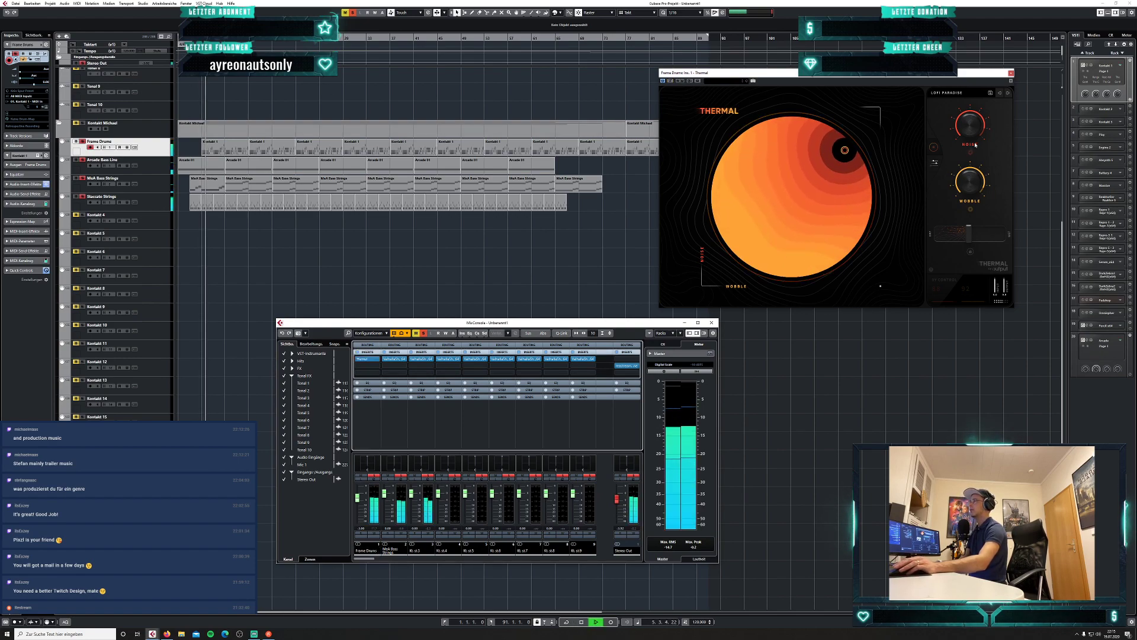
left_click_drag(359, 502, 360, 499)
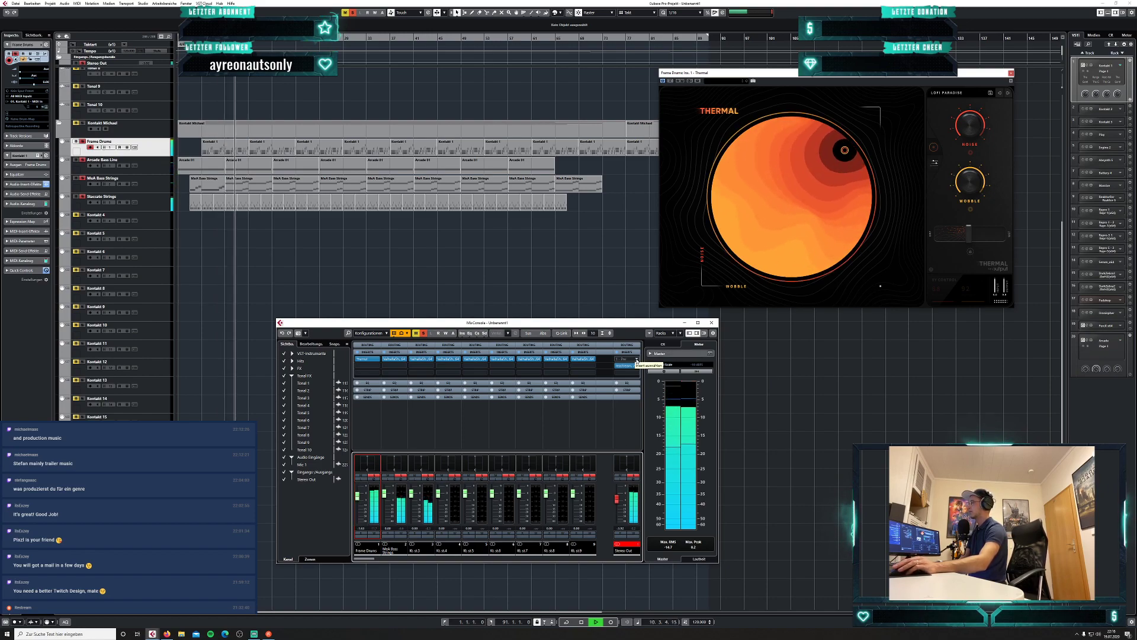
Reset the Stereo Out clip indicator and insert the Limiter from the Dynamics plug-ins in the first Stereo Out insert slot.
left_click(627, 543)
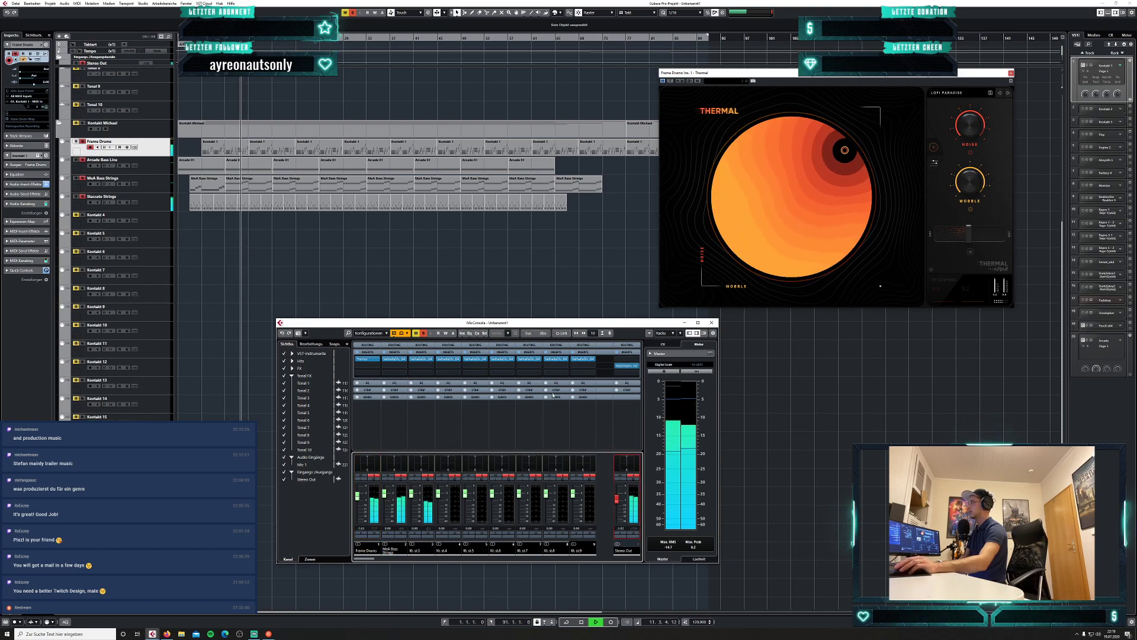
left_click(638, 359)
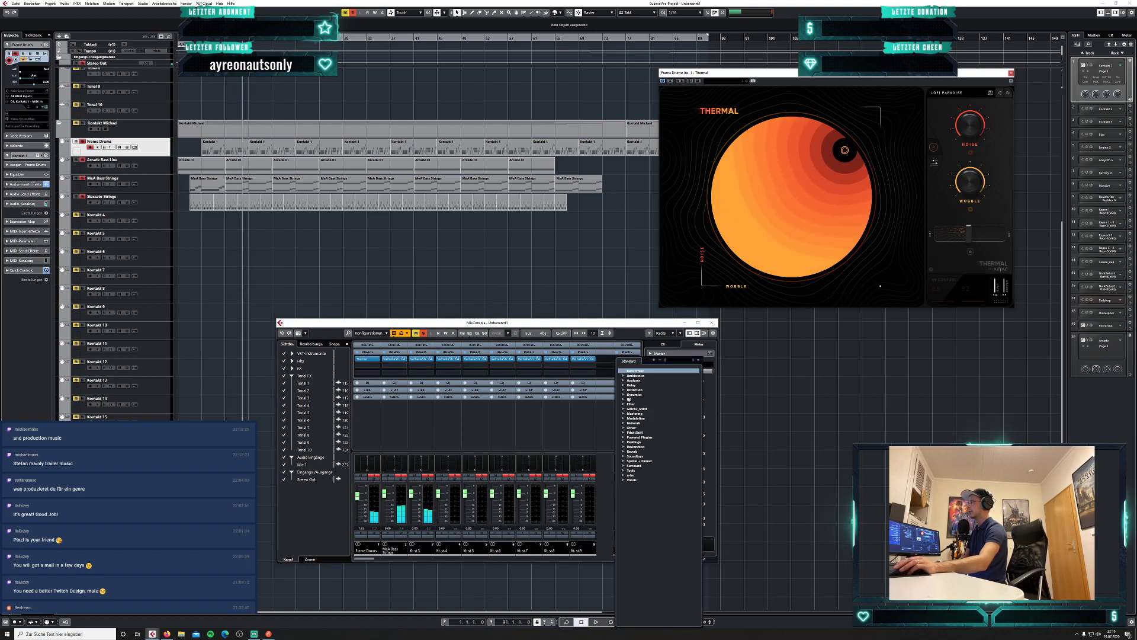
left_click(624, 395)
left_click(640, 428)
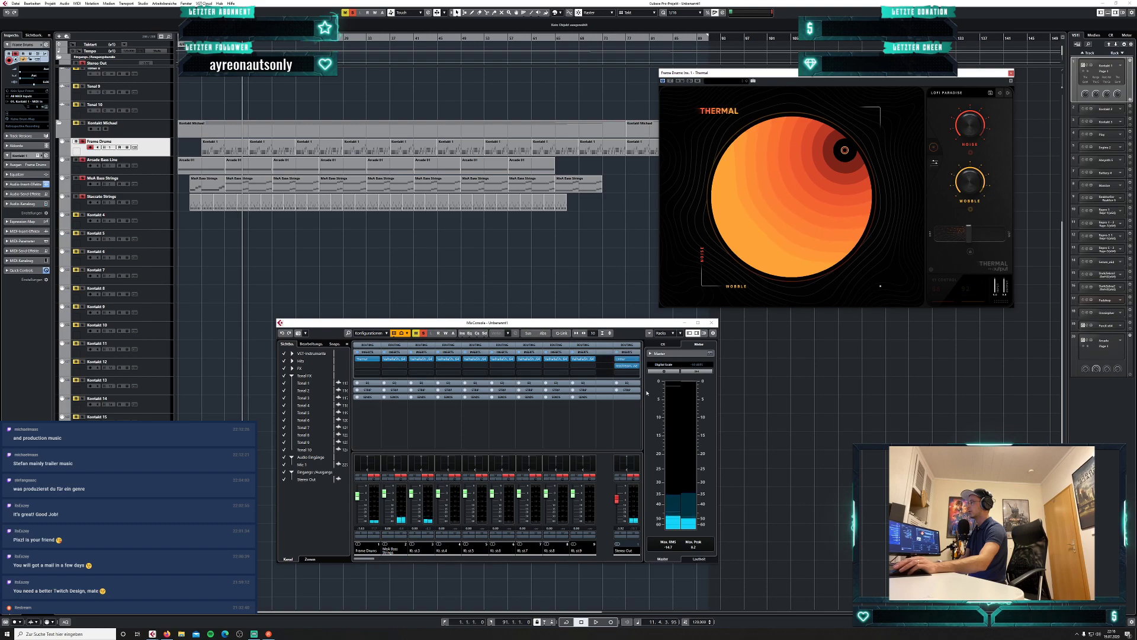
left_click(623, 359)
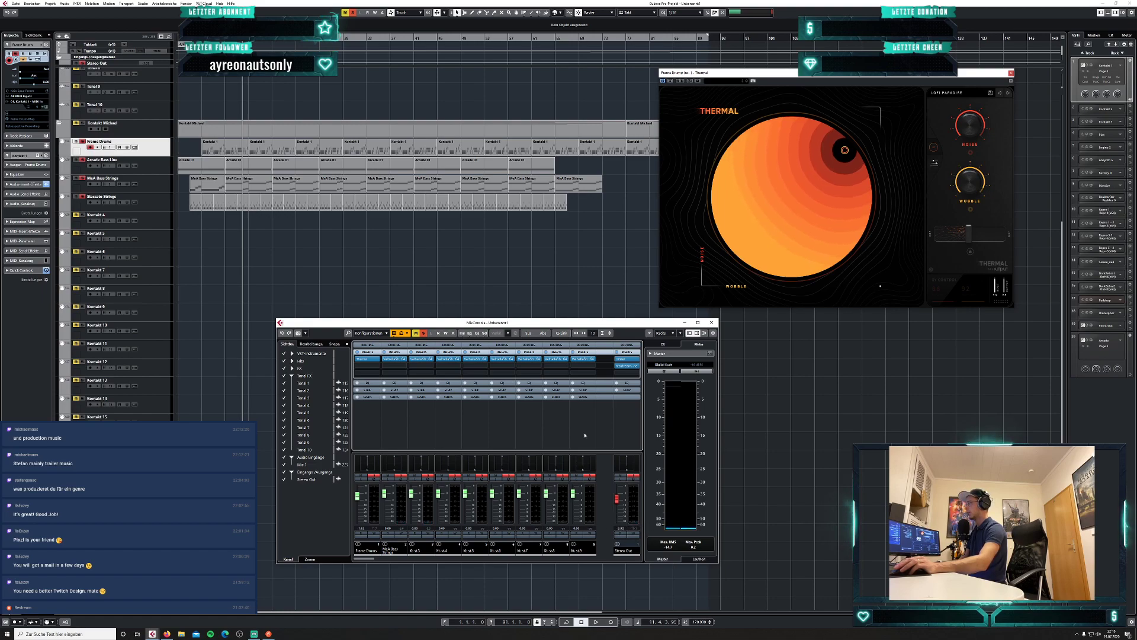
Play the mix from bar 5 and reopen the MixConsole to check the channel and output levels.
left_click(202, 37)
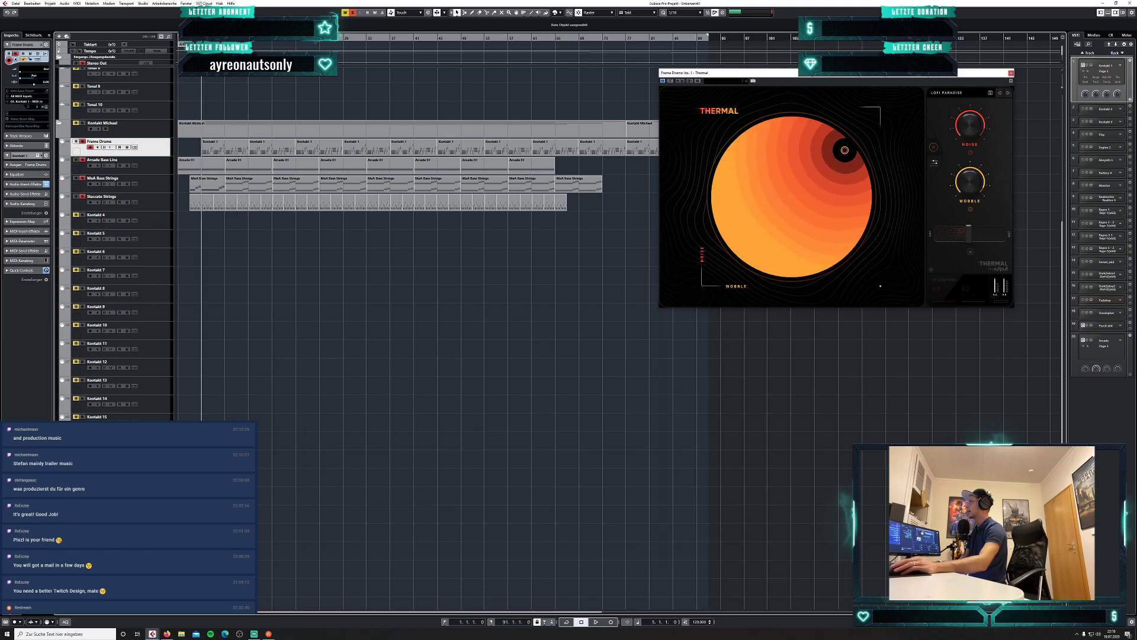
key("space")
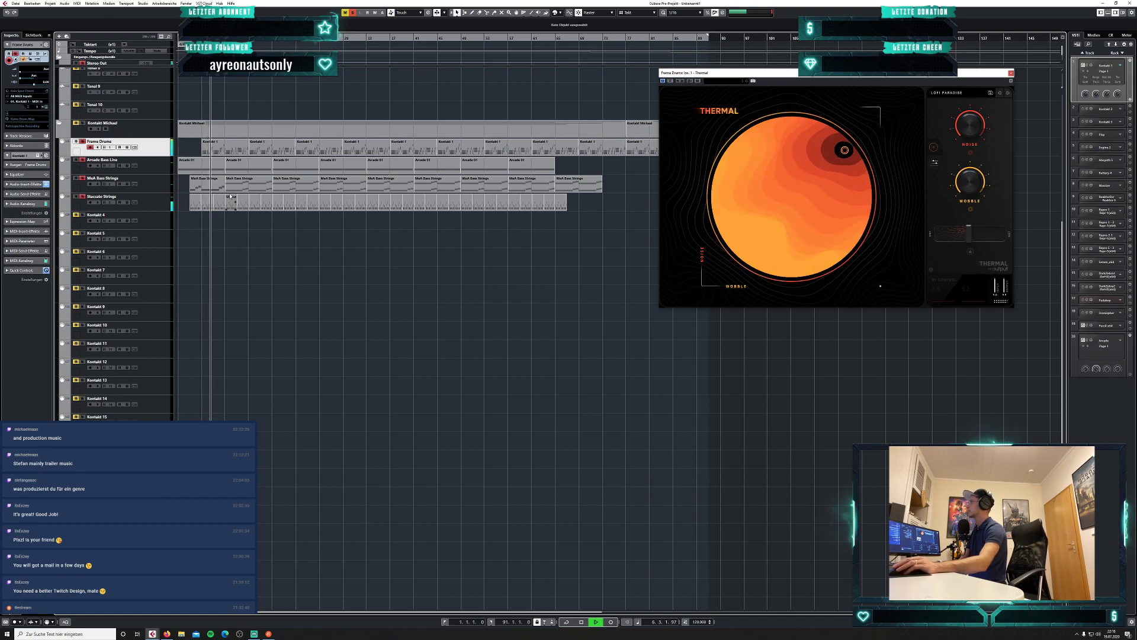
left_click(142, 4)
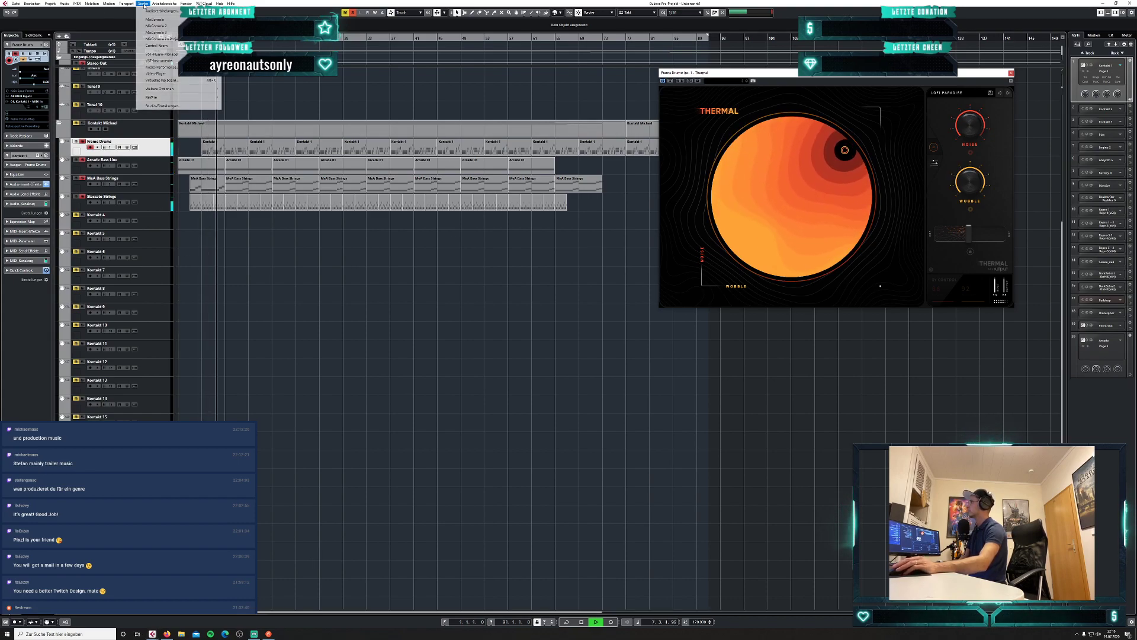
left_click(155, 20)
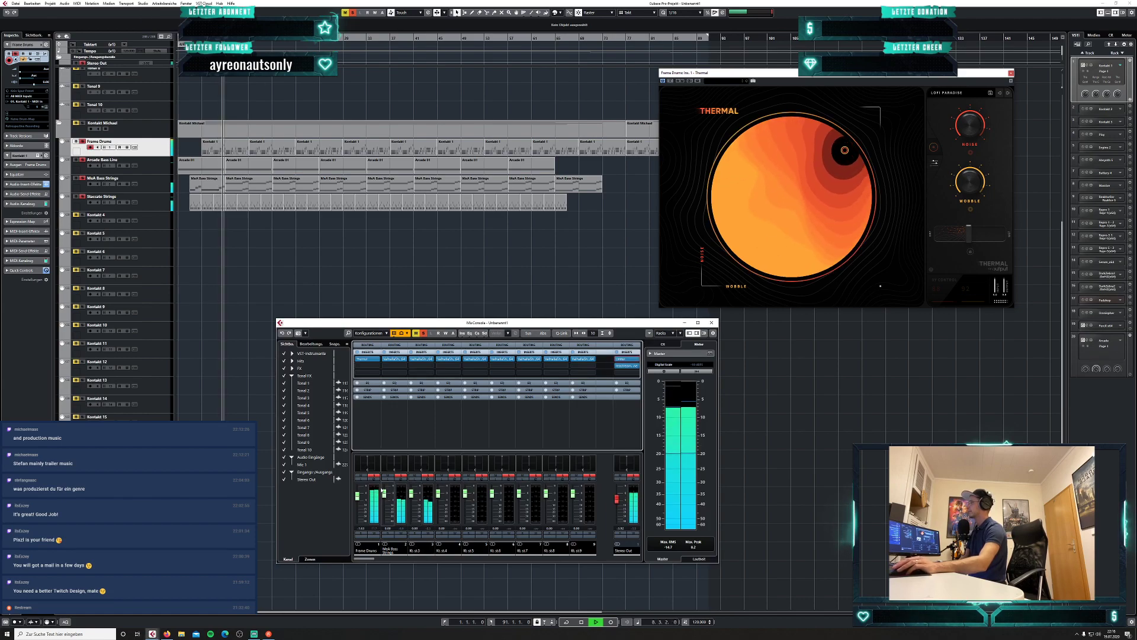
key("F3")
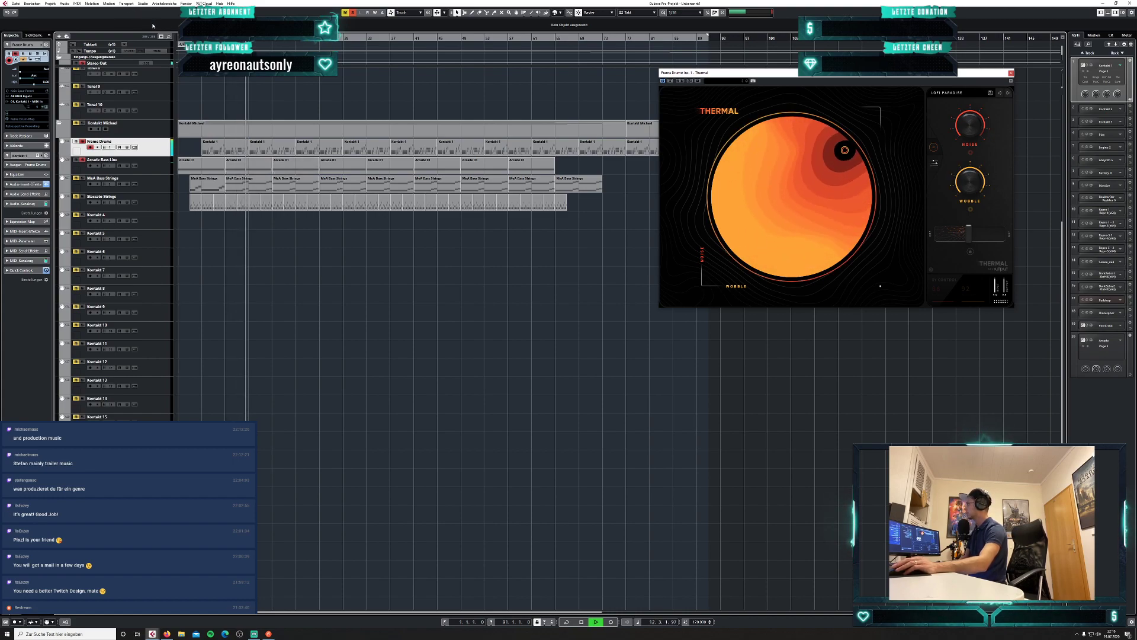
left_click(141, 4)
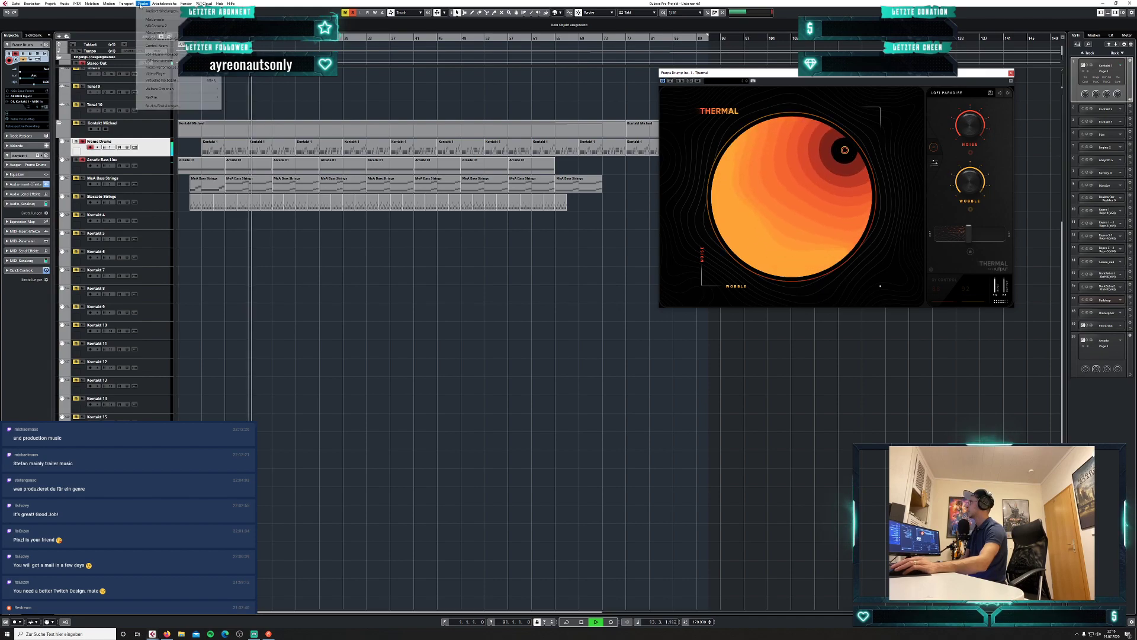
left_click(154, 19)
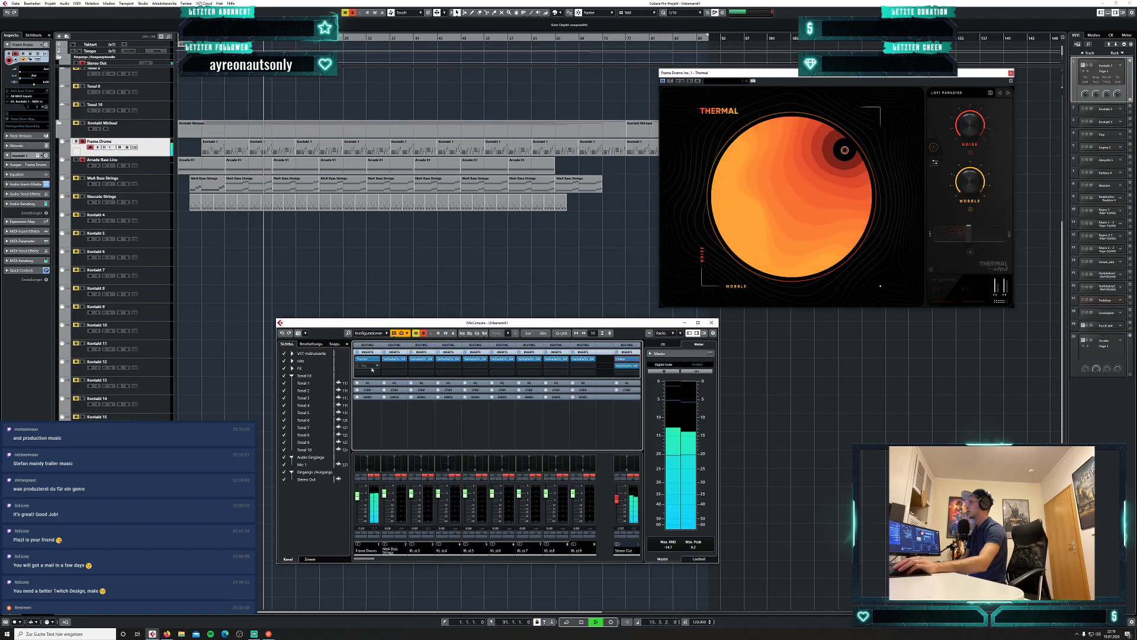
Move Thermal's XY control point to the upper centre of the circle on Frame Drums and close the MixConsole.
left_click(843, 160)
left_click_drag(844, 160, 796, 128)
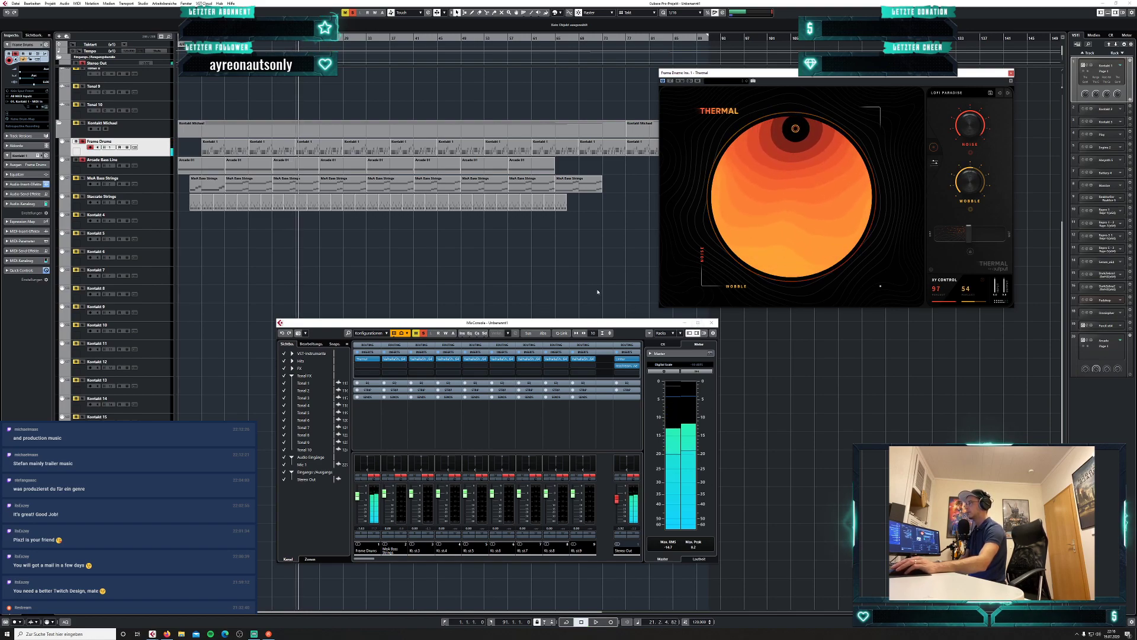
left_click(712, 323)
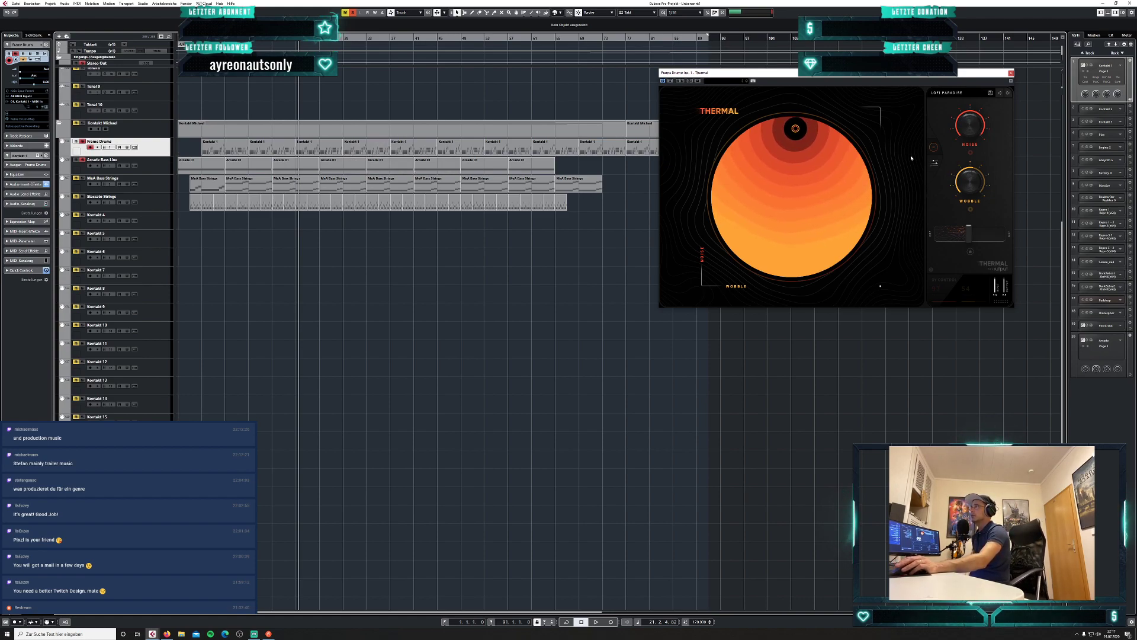
Open Thermal's preset browser, play the mix from bar 5, and show the Extreme presets.
left_click(966, 97)
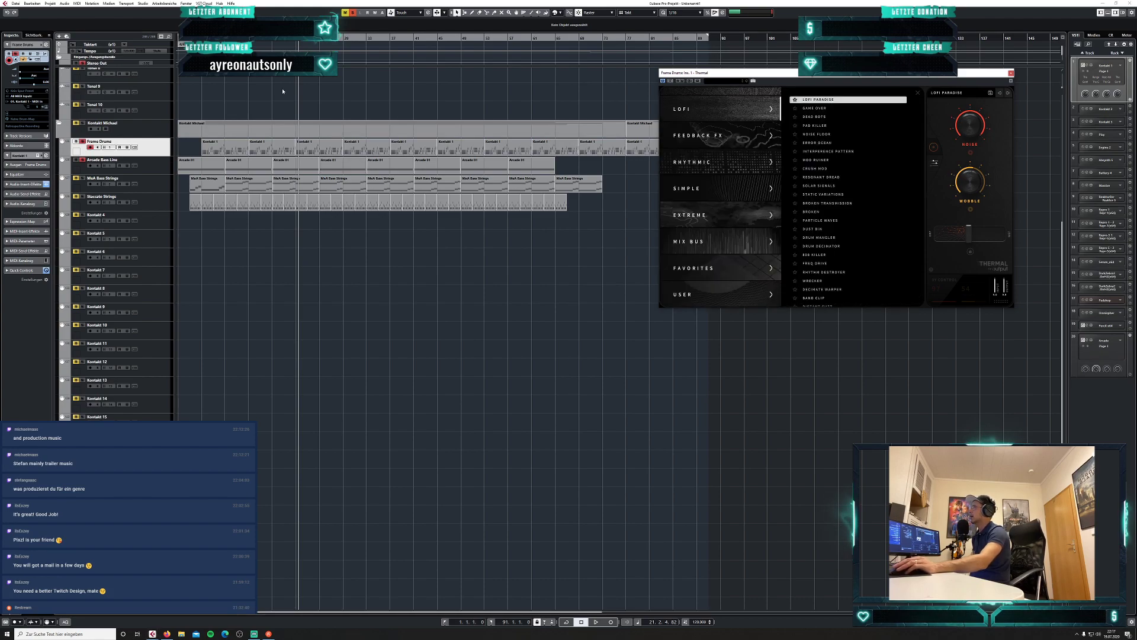
key("space")
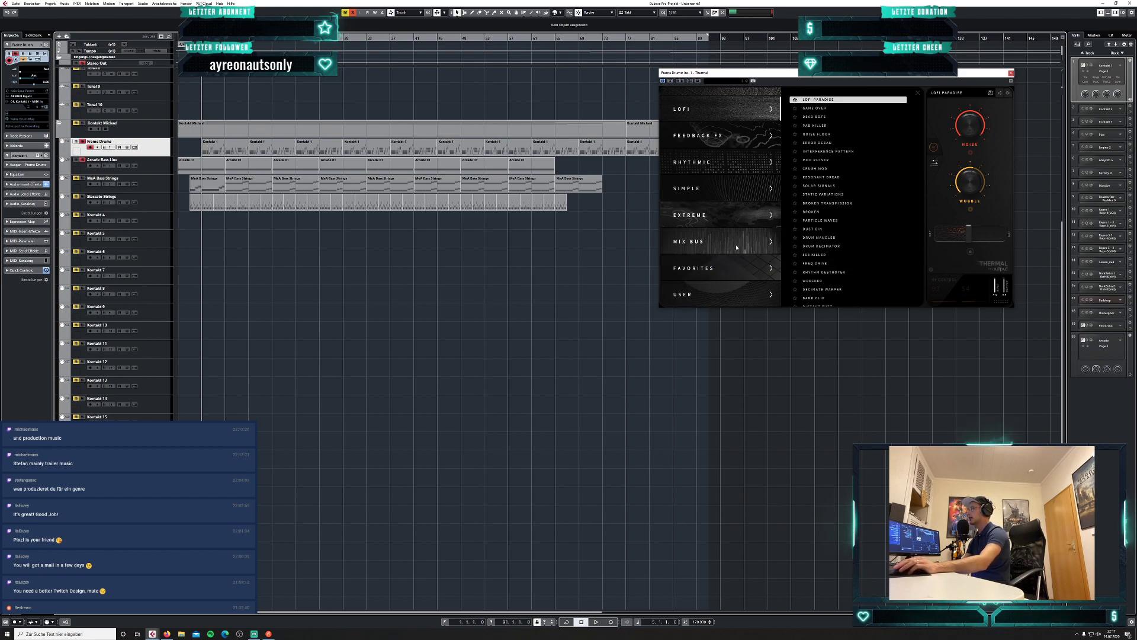
key("space")
left_click(723, 214)
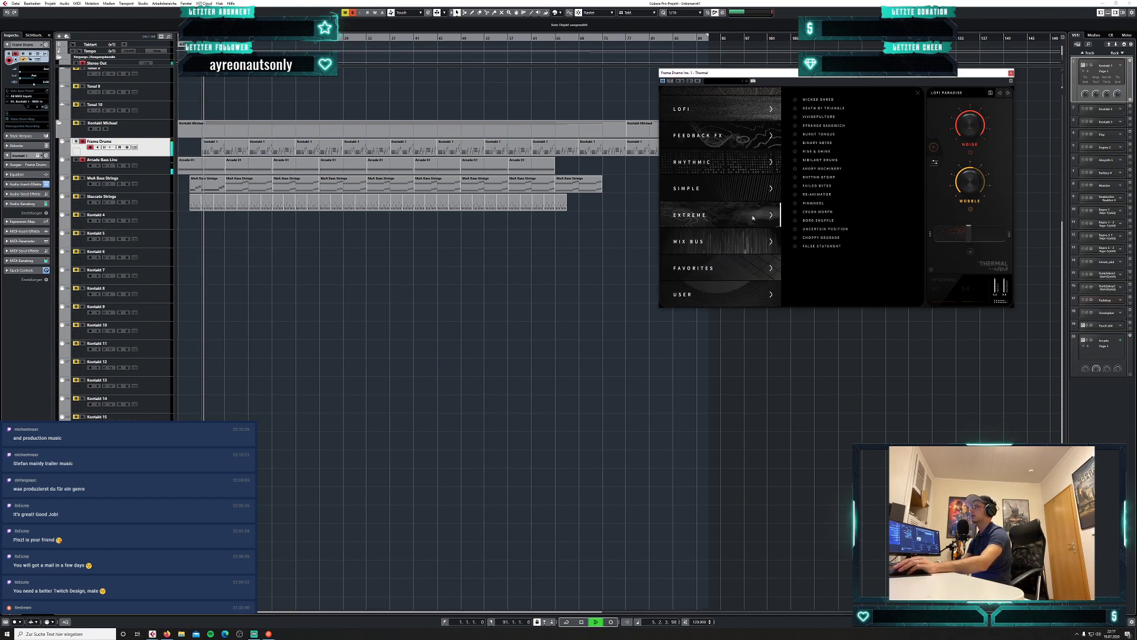
Audition Extreme presets on the Frame Drums during playback, including Uncertain Position, Crush Morph and Pinwheel.
left_click(837, 246)
left_click(853, 229)
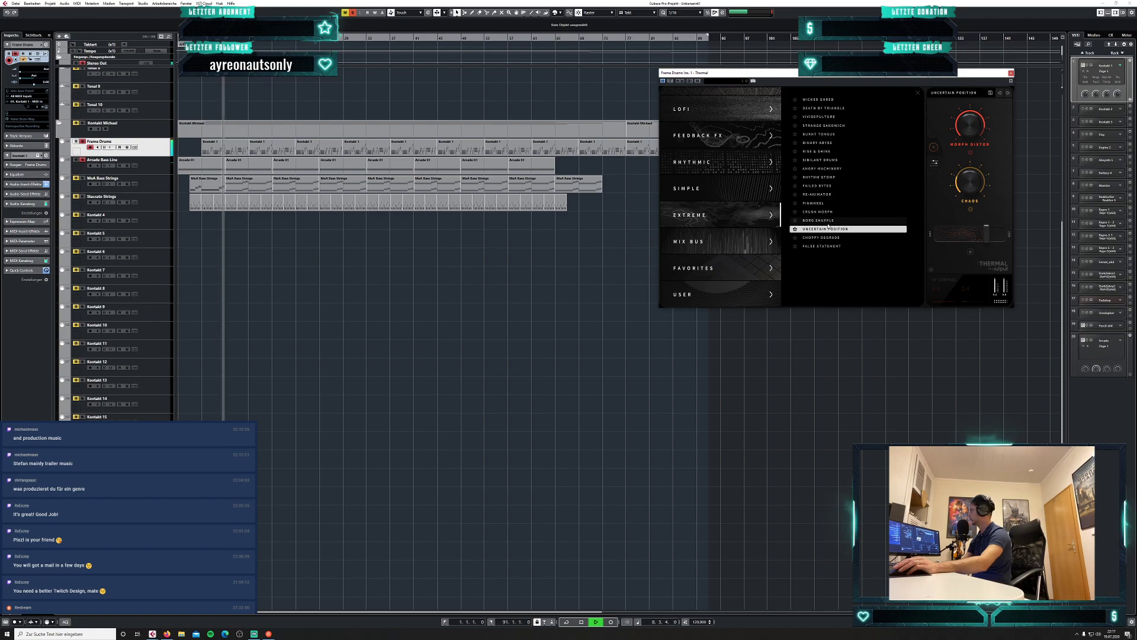
left_click(828, 223)
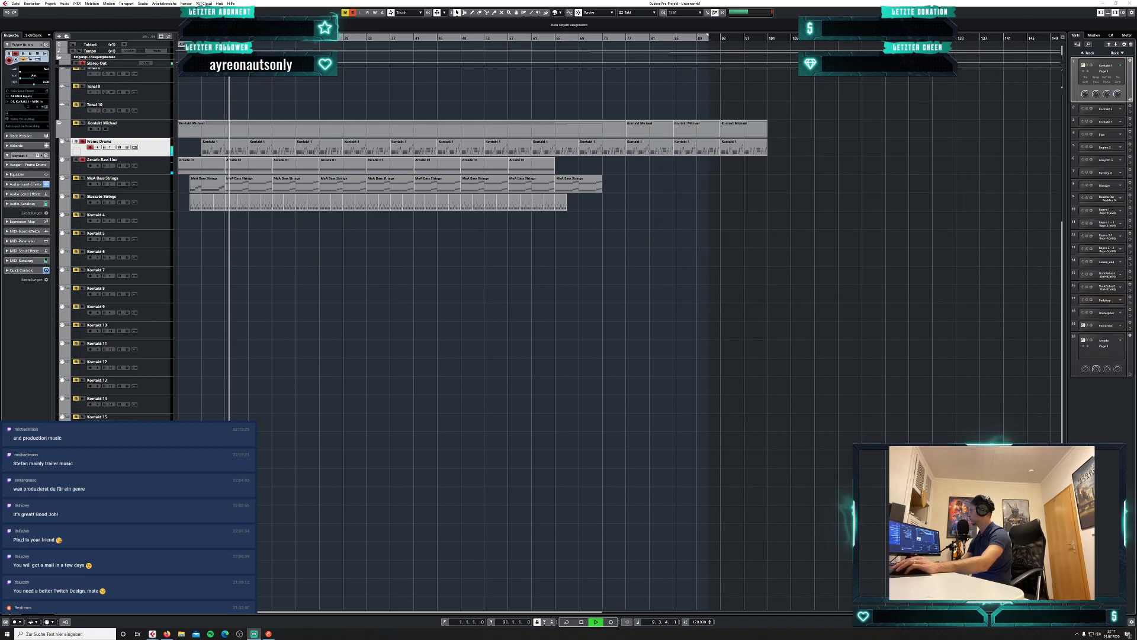
left_click(346, 448)
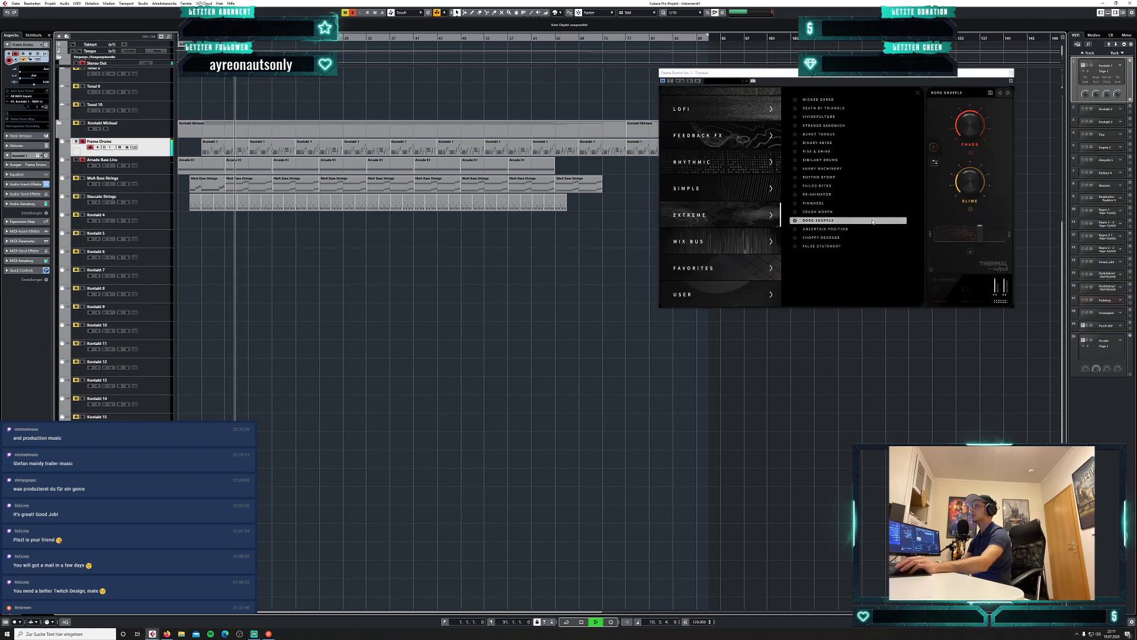
left_click(828, 213)
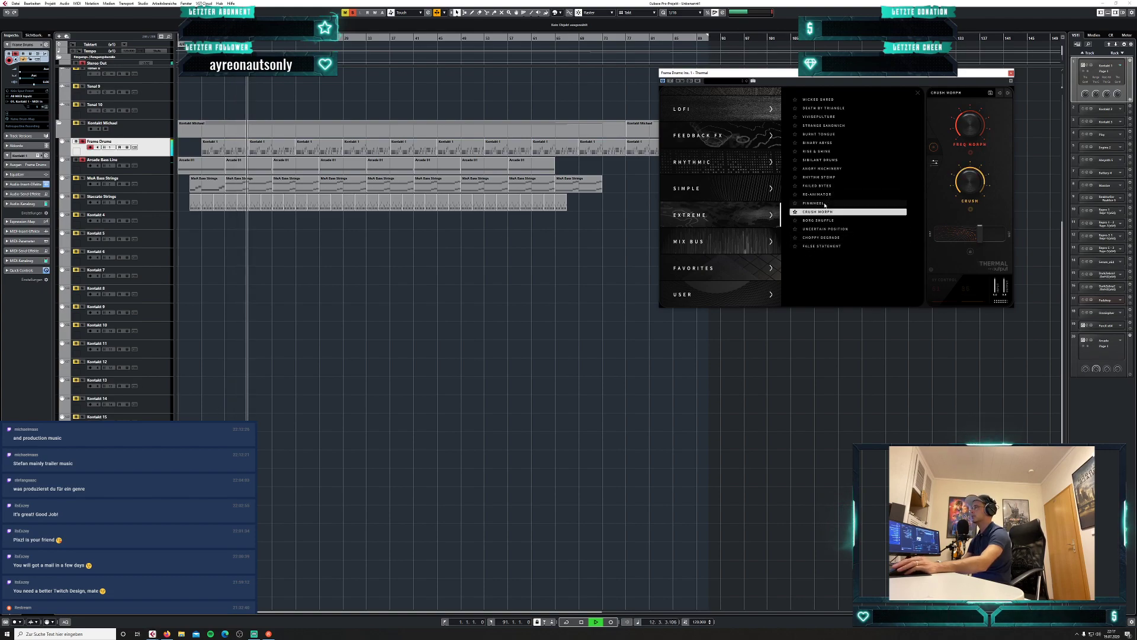
left_click(841, 203)
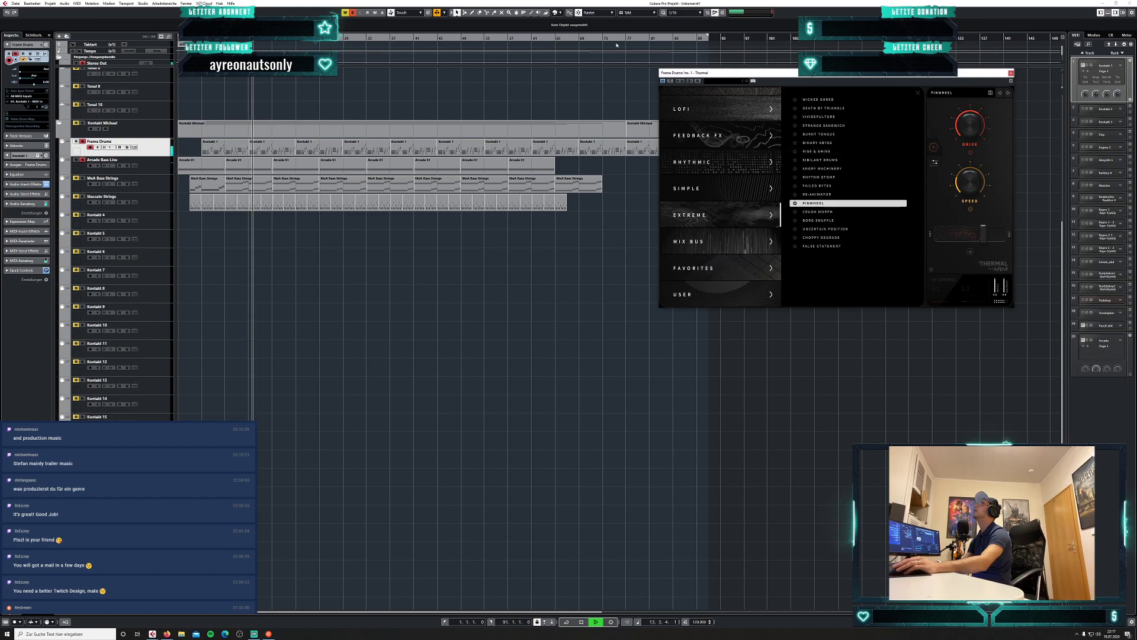
left_click(1011, 73)
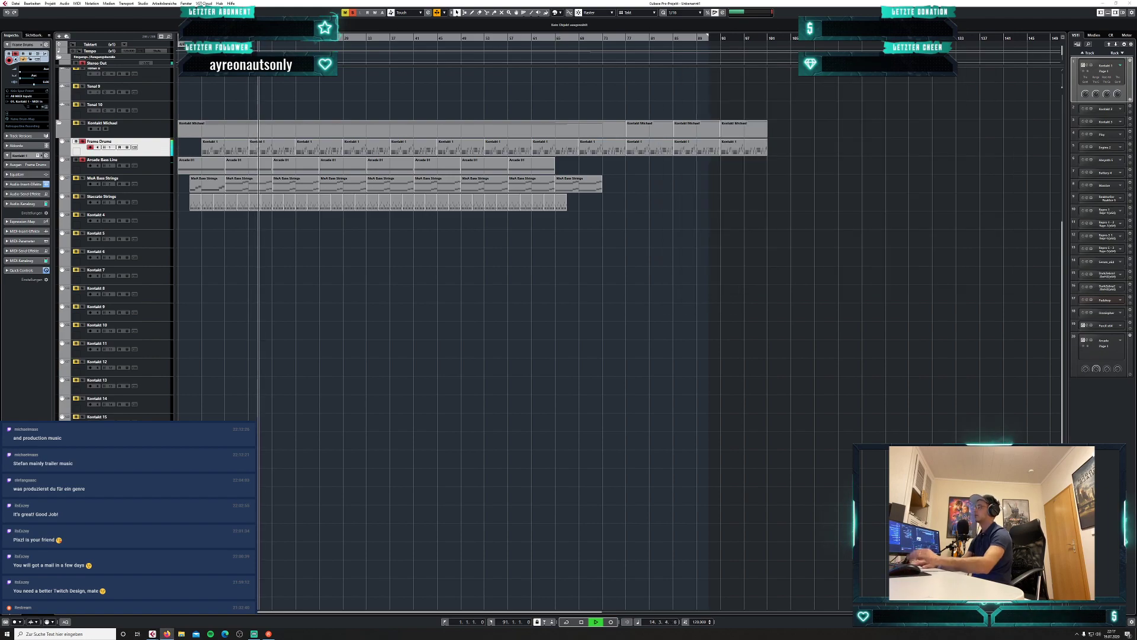
left_click(790, 318)
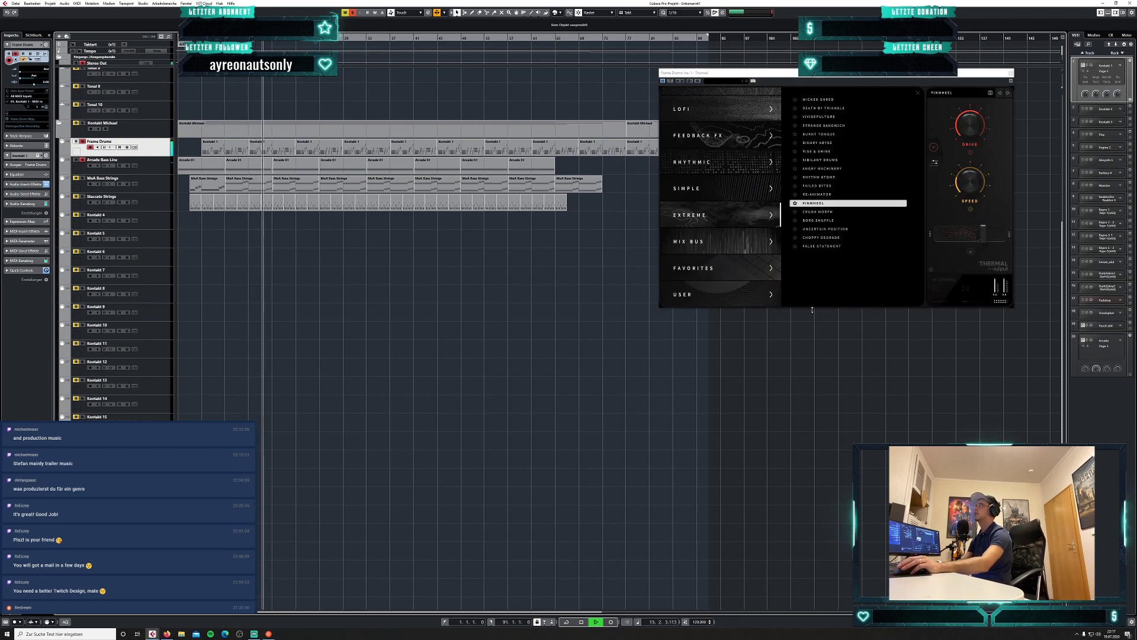
Load the Failed Bites preset, lower Thermal's dry/wet mix well below the midpoint while listening, and stop playback.
left_click(841, 196)
left_click(837, 188)
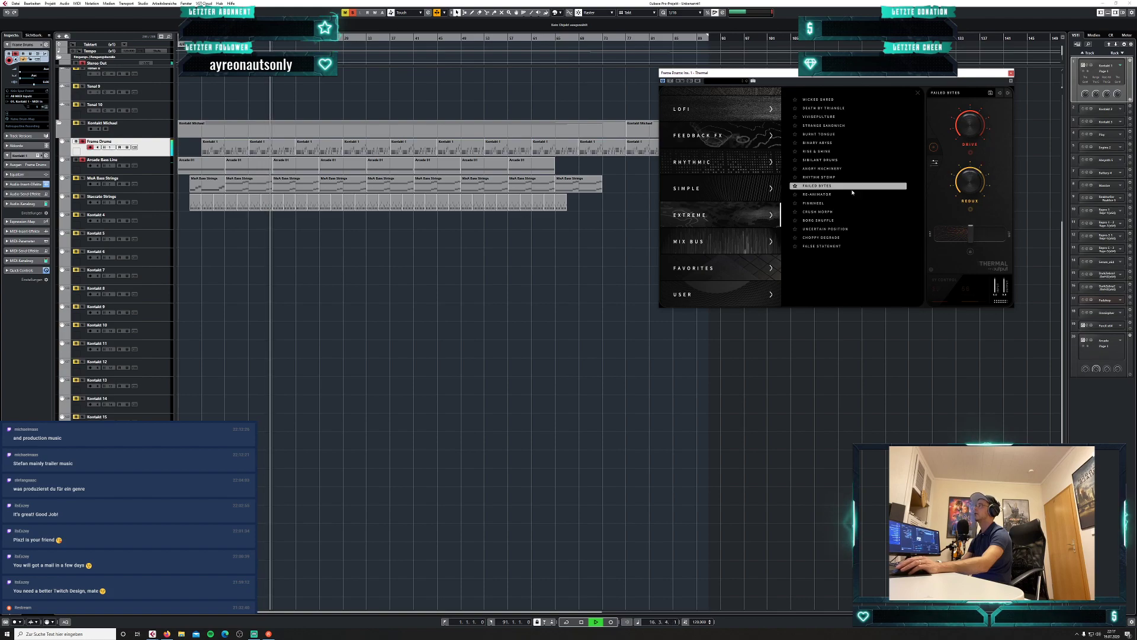
left_click_drag(970, 226, 949, 236)
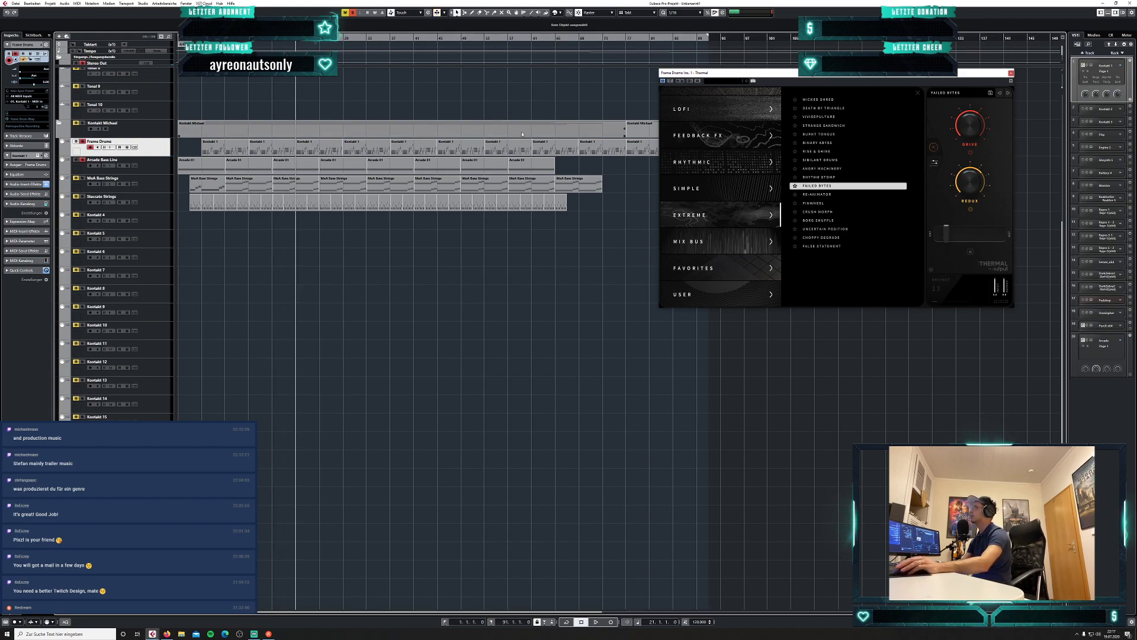
left_click_drag(947, 238, 948, 239)
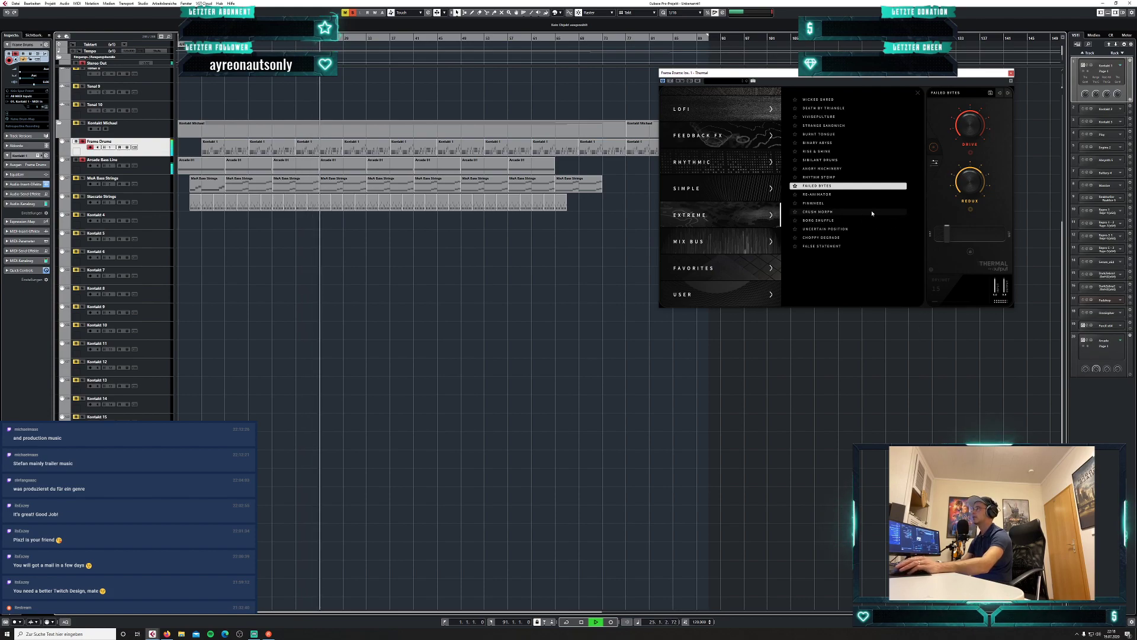
left_click_drag(949, 236, 946, 239)
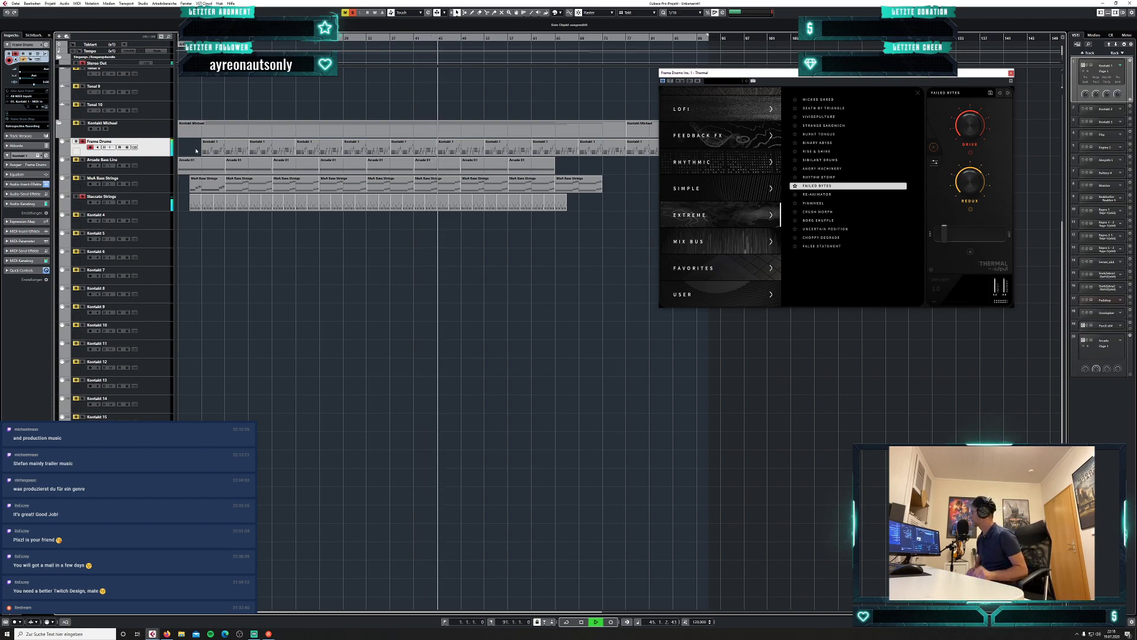
key("space")
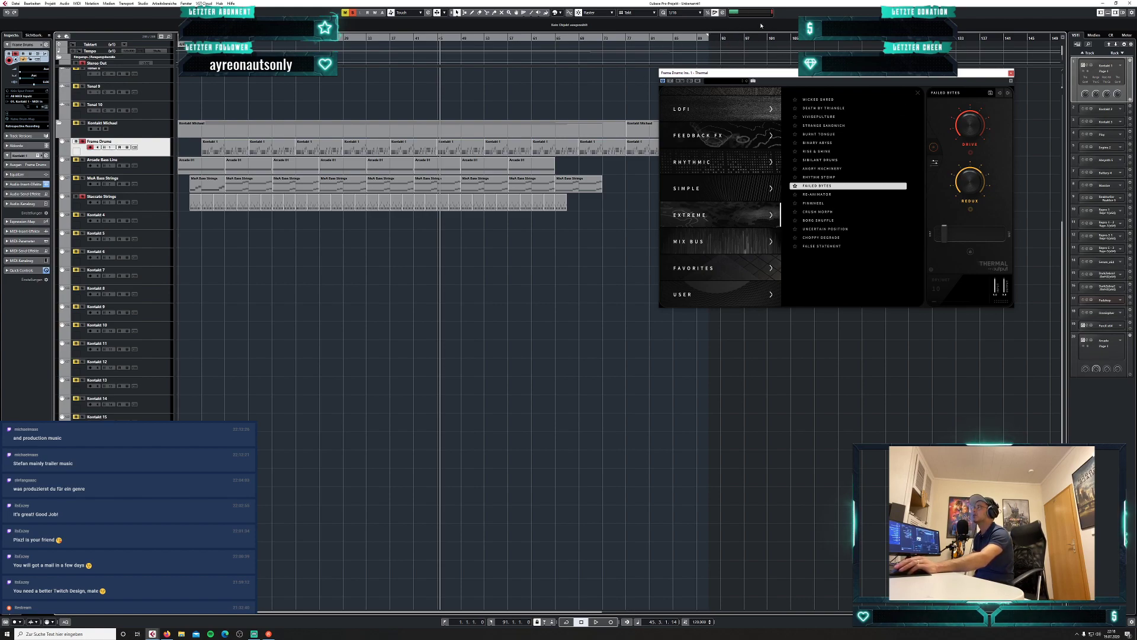
Open the Audio Performance meter and place it beside the Thermal window, above the arranged parts.
left_click(144, 4)
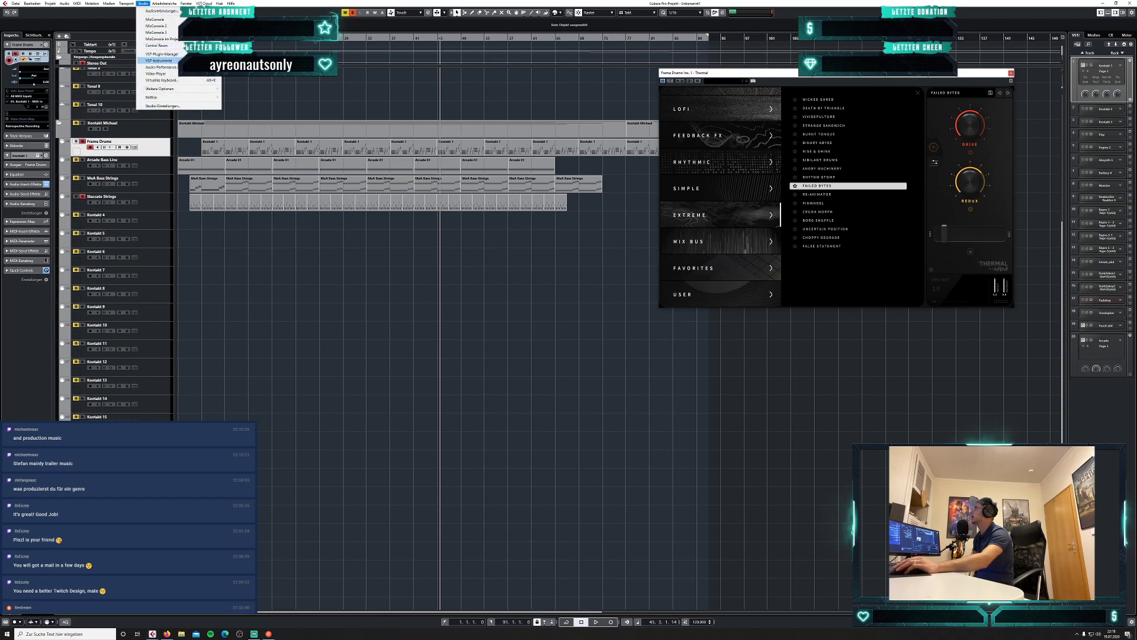
left_click(160, 66)
left_click_drag(700, 104, 611, 74)
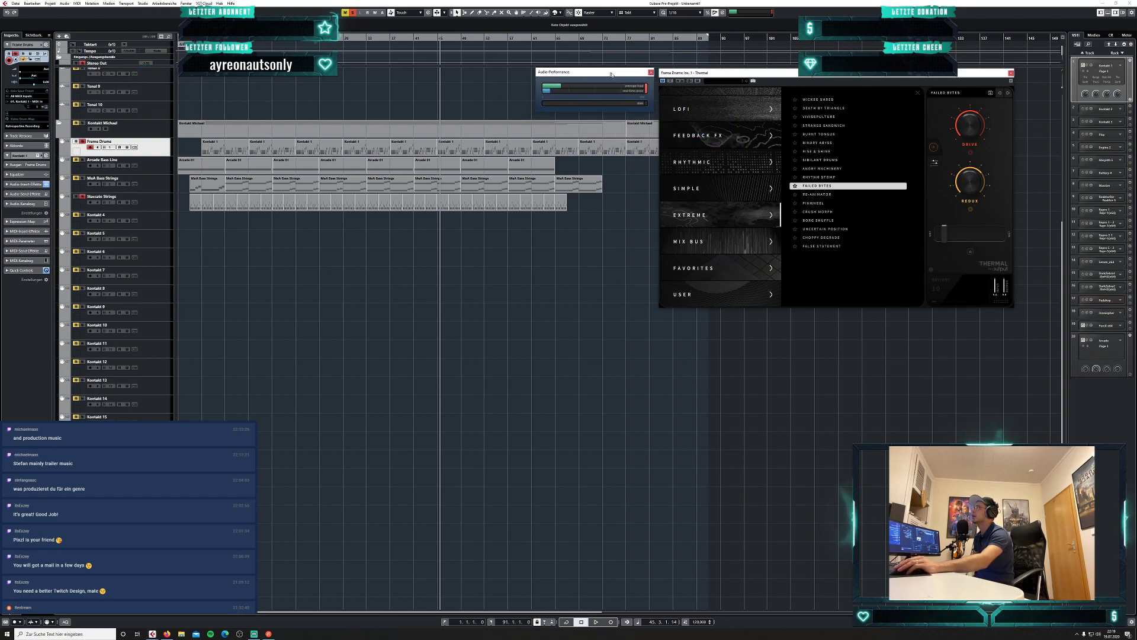
Switch Thermal off and on several times to compare the audio load, leave it active, and close its window.
left_click(663, 81)
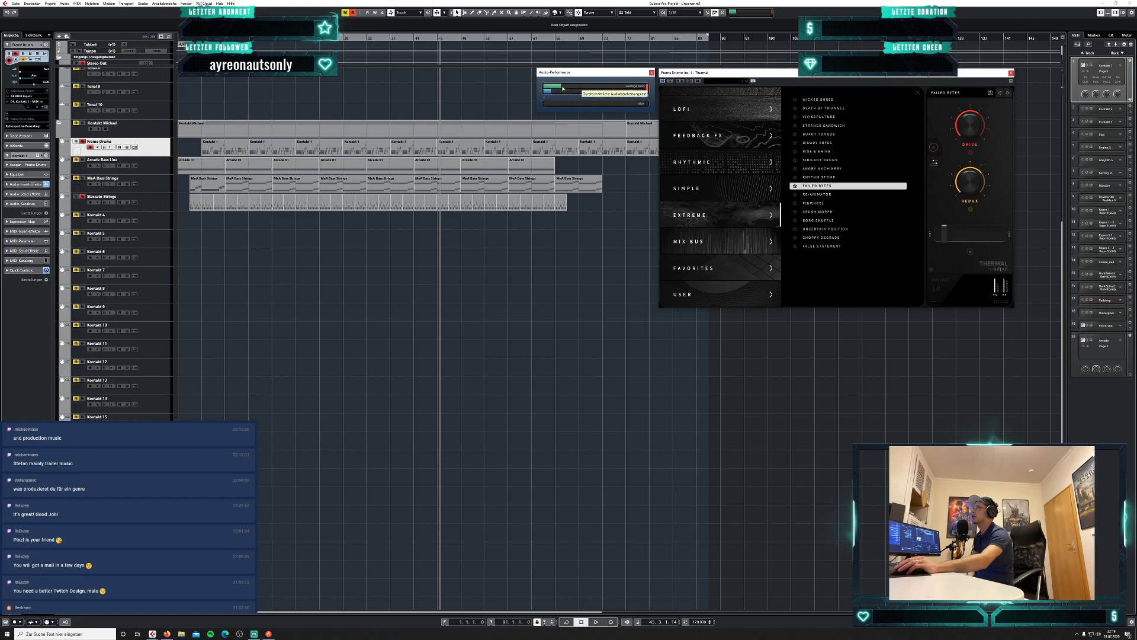
left_click(663, 81)
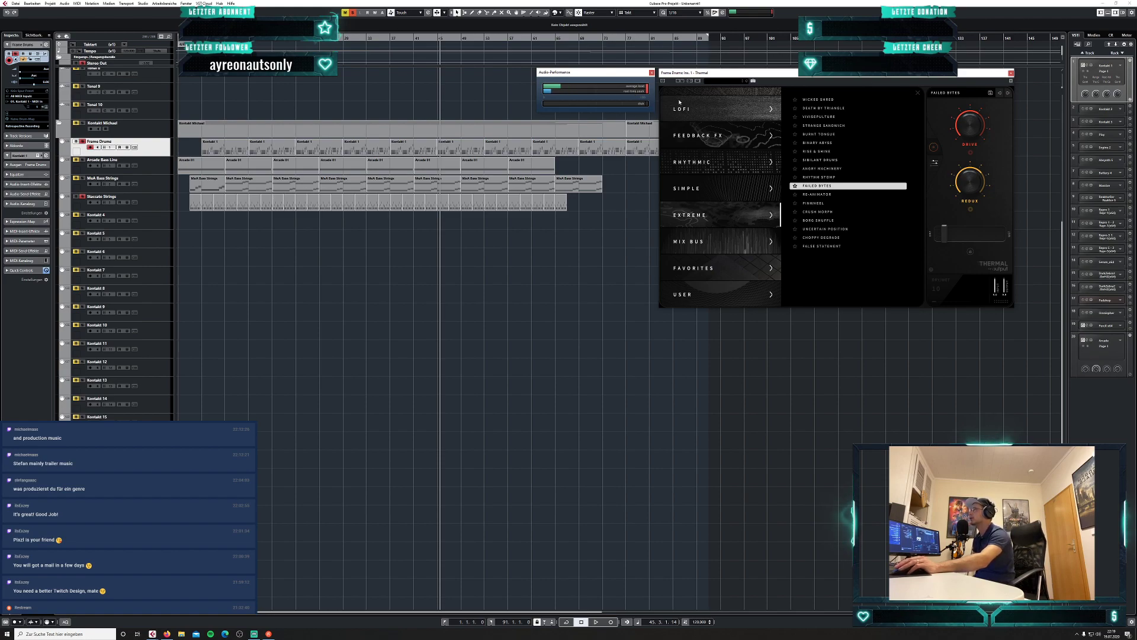
left_click(663, 81)
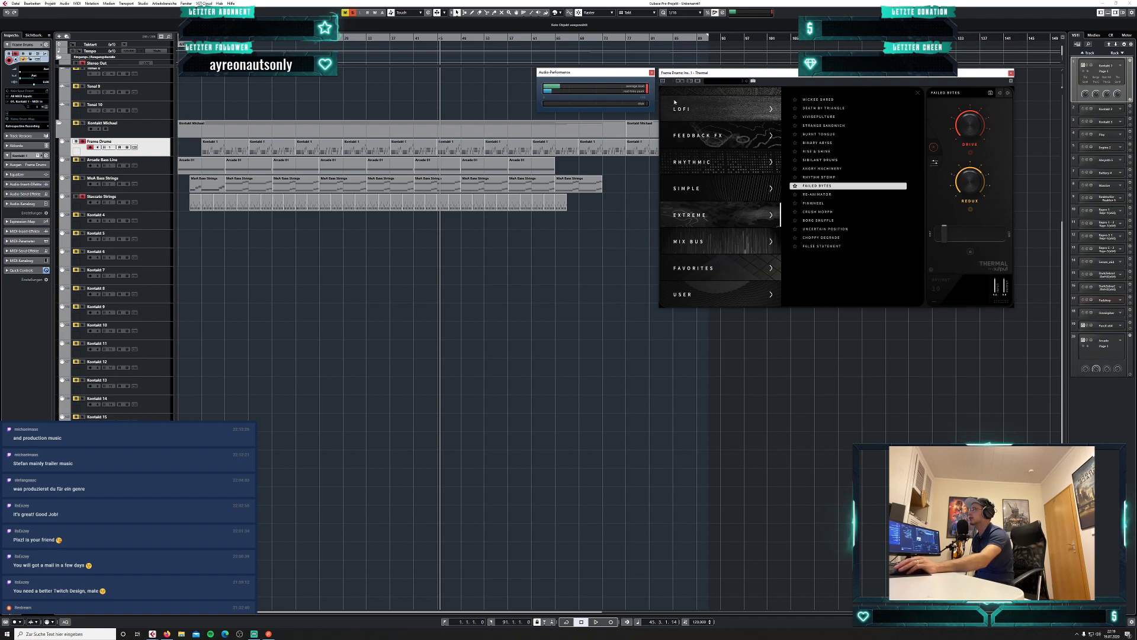
left_click(662, 82)
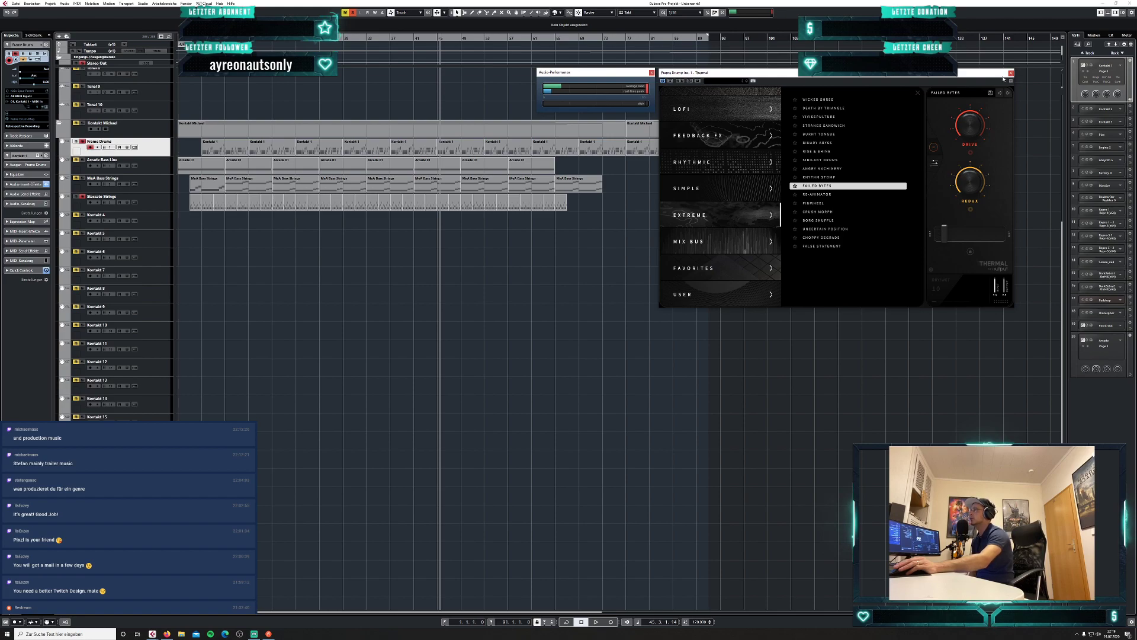
left_click(1010, 73)
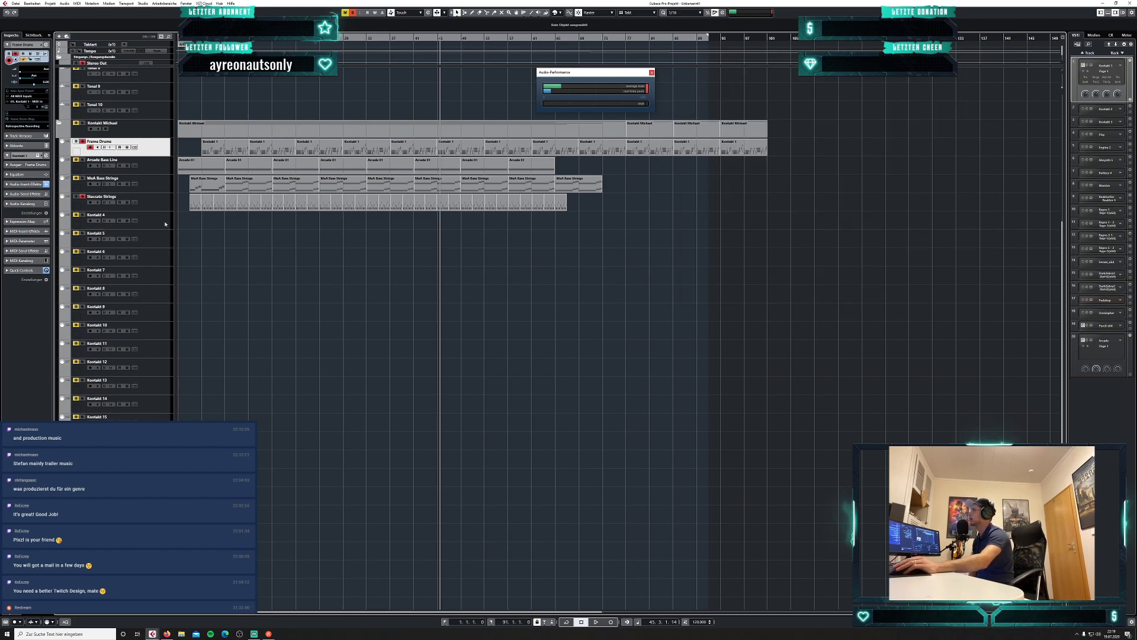
Clear the solo on all tracks and collapse the Kontakt folder that contains the Frame Drums and strings.
left_click(82, 142)
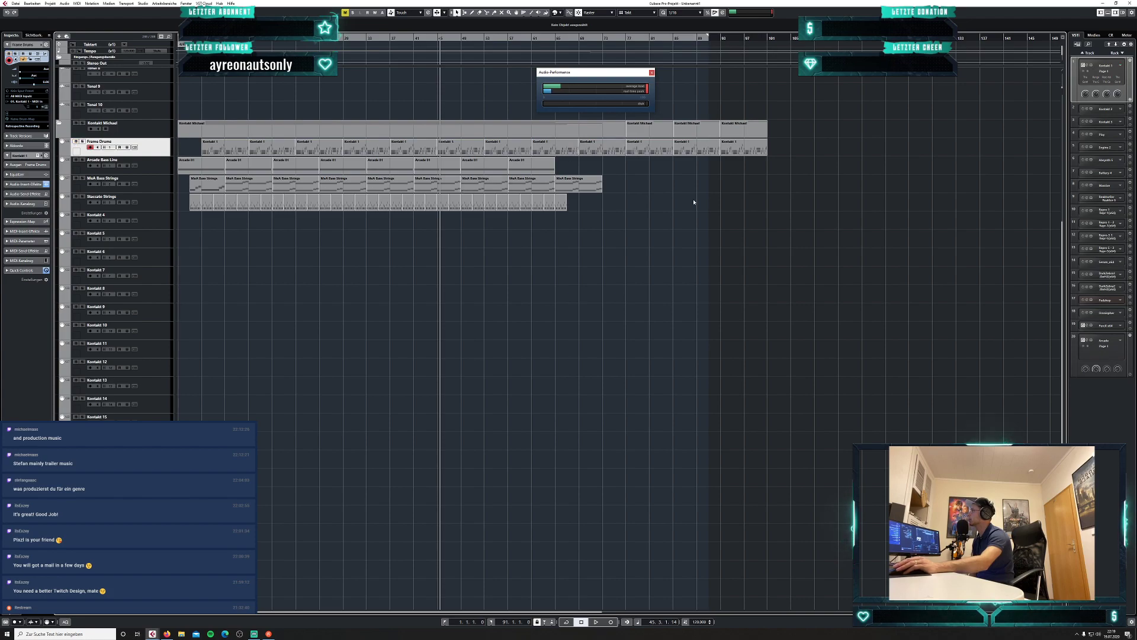
left_click_drag(628, 76, 629, 73)
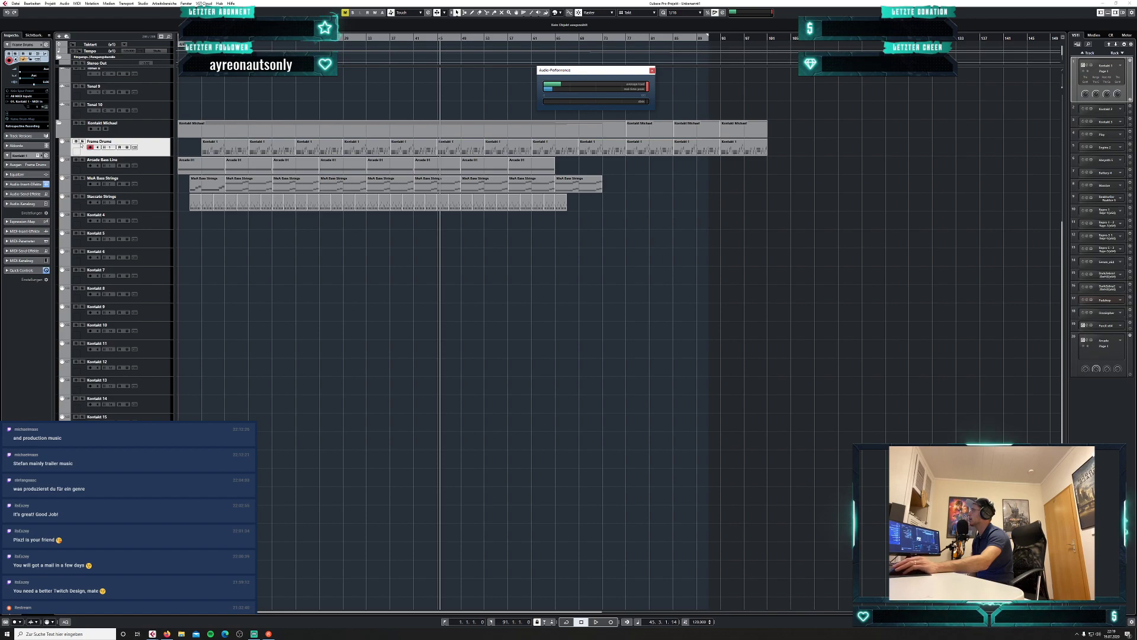
left_click(59, 124)
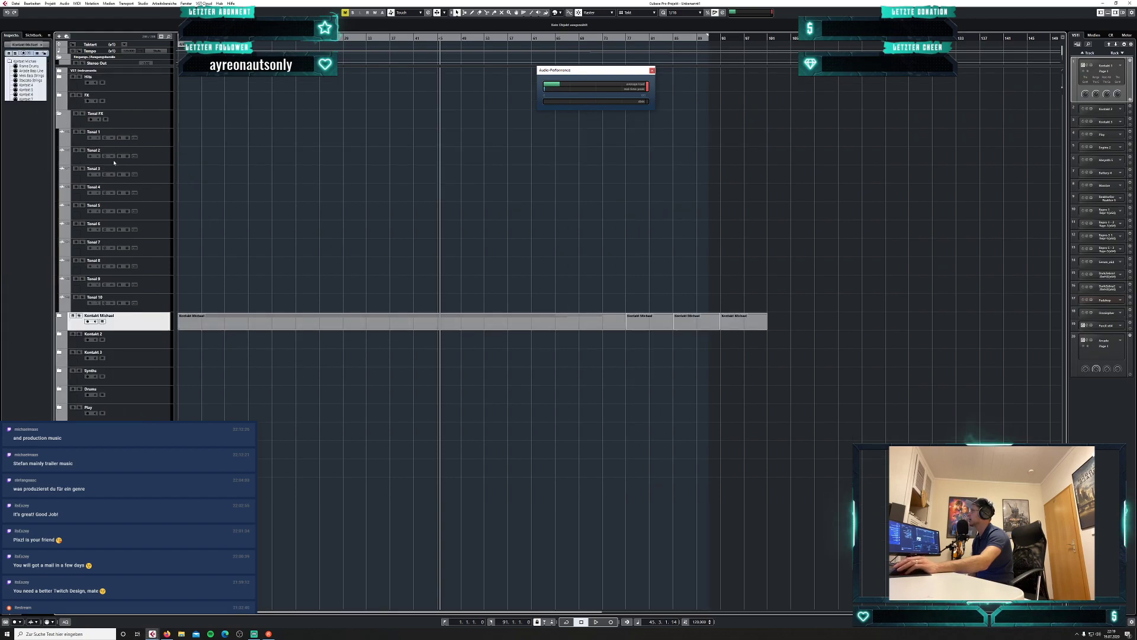
Select the Tonal 1 track, return the cursor to the project start, and open the audio file import dialog.
left_click(201, 142)
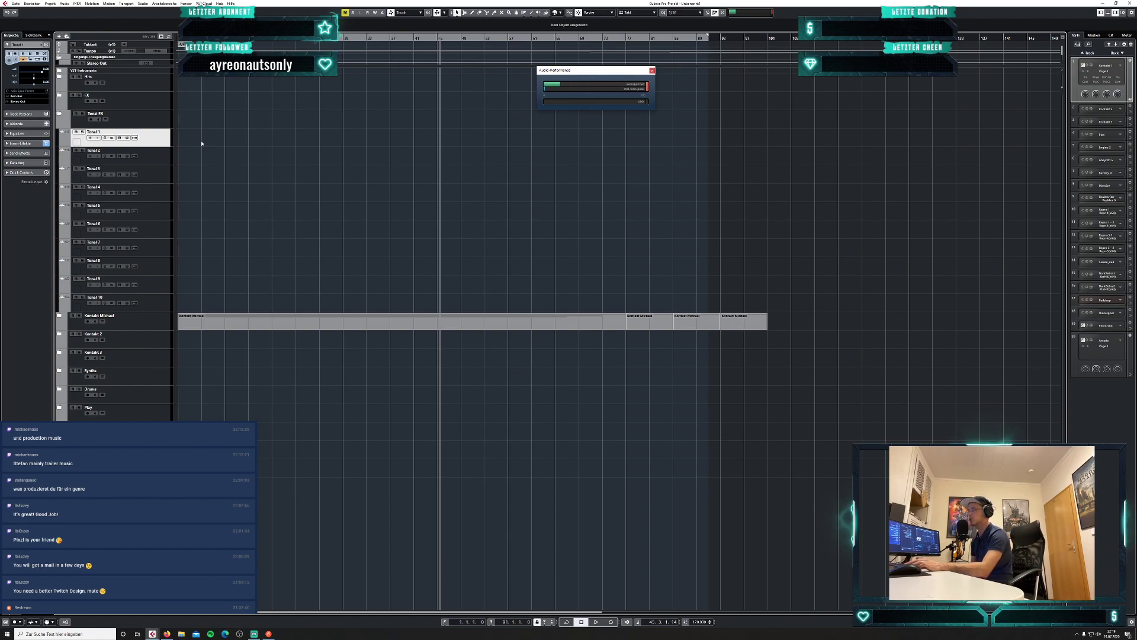
key("Home")
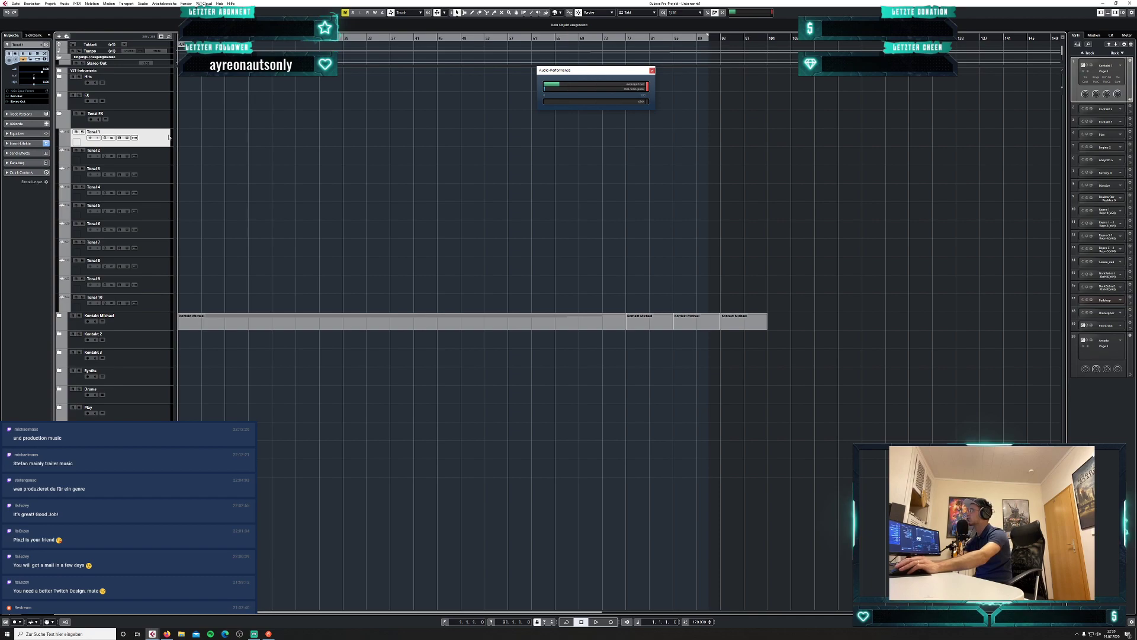
left_click(16, 3)
mouse_move(35, 89)
left_click(133, 89)
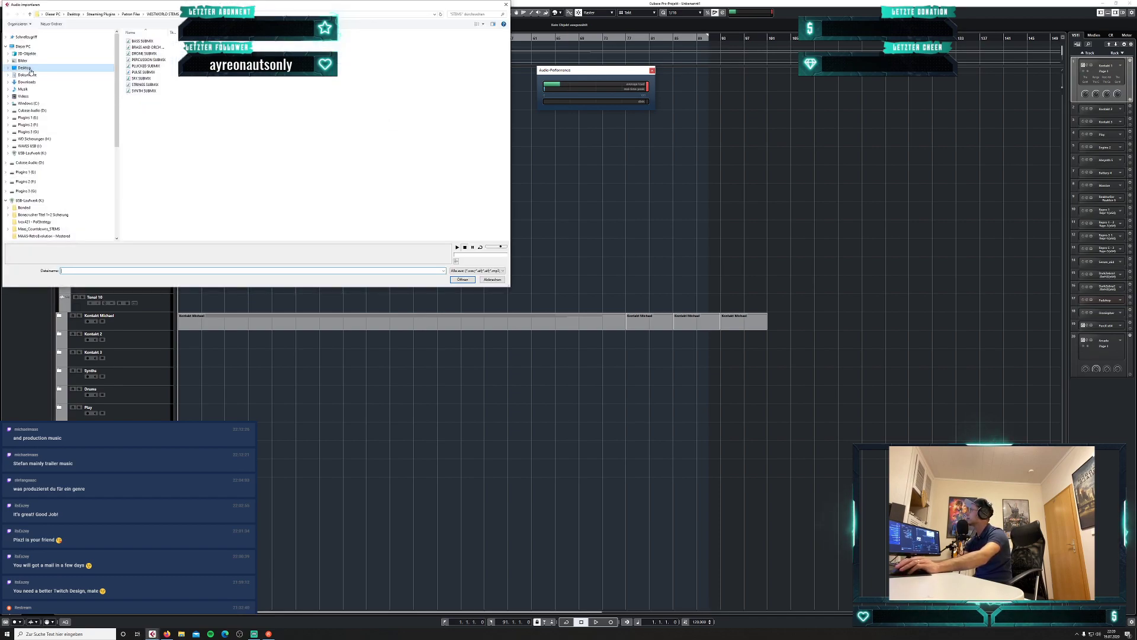
Browse the import dialog to the Cubase Audio drive's FX folder, Eigene FX, and open the HorrorTrailer SoundDesignPack sample folder.
left_click(30, 68)
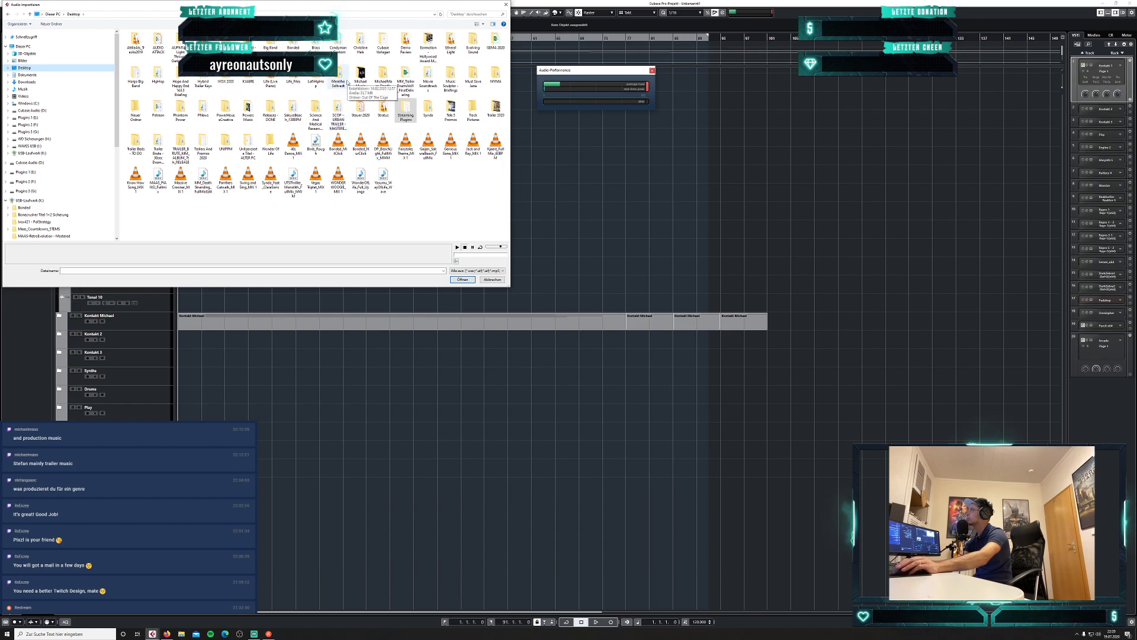
left_click(45, 112)
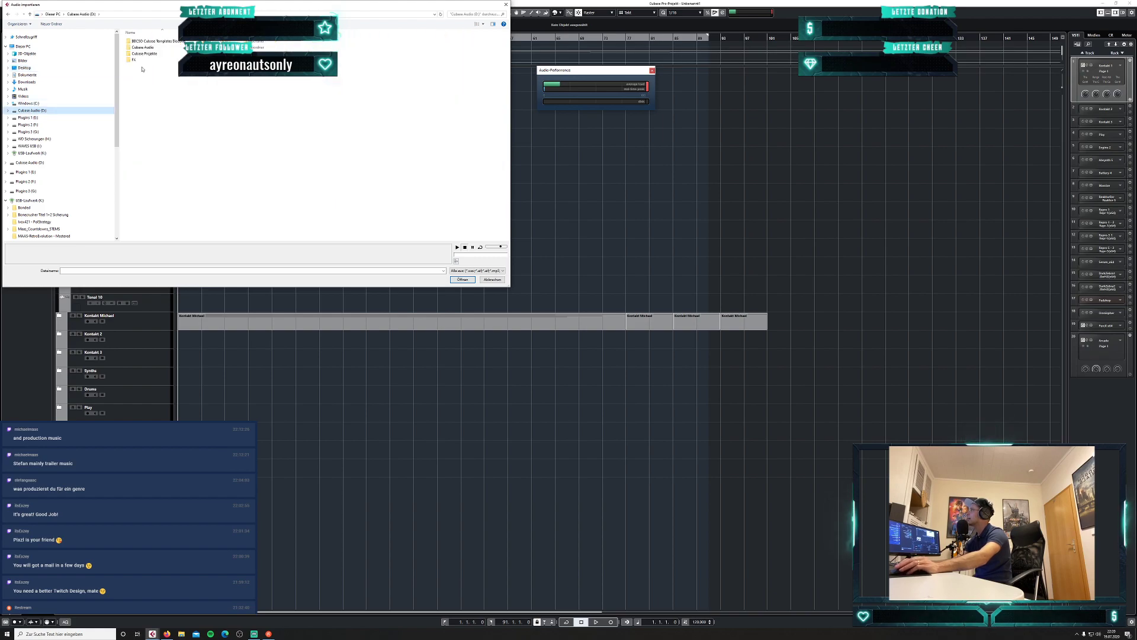
double_click(142, 61)
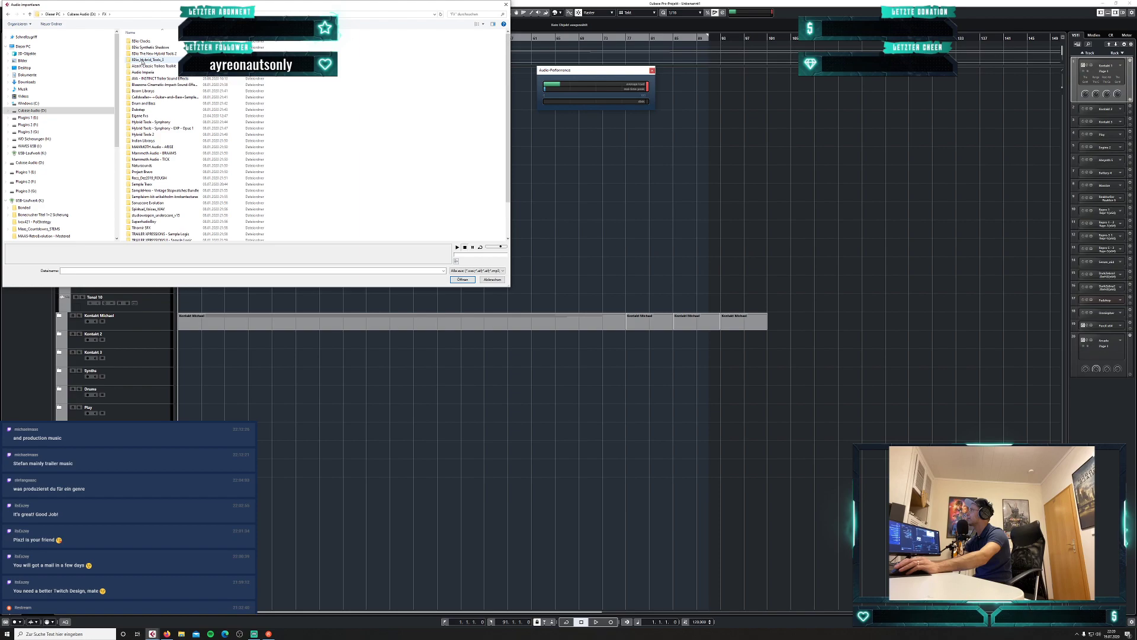
double_click(151, 117)
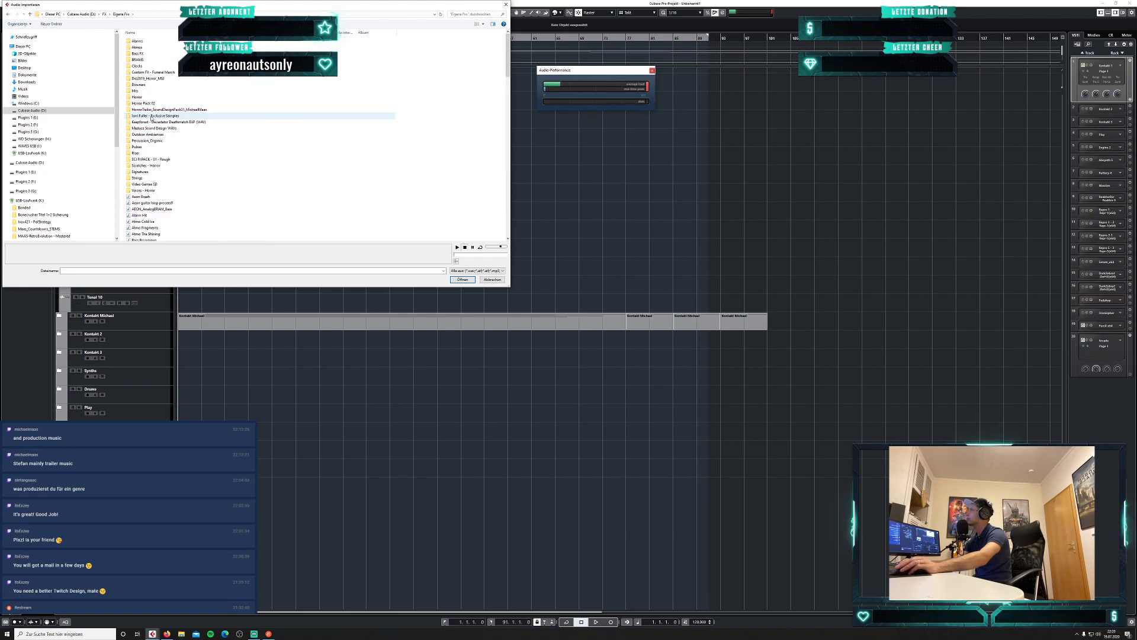
double_click(200, 110)
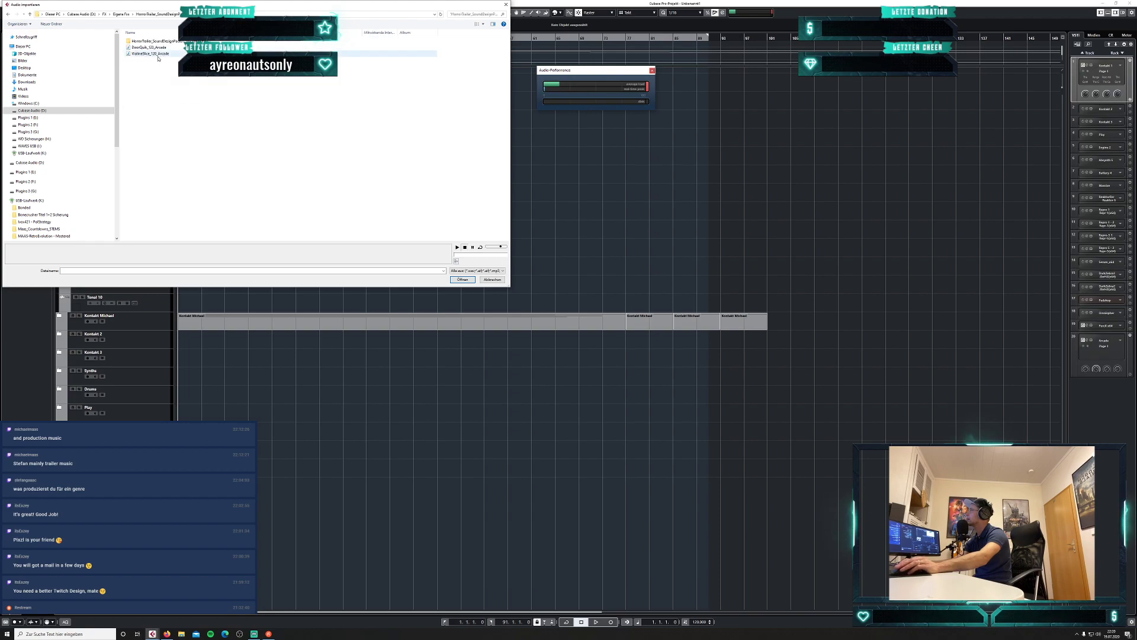
double_click(177, 42)
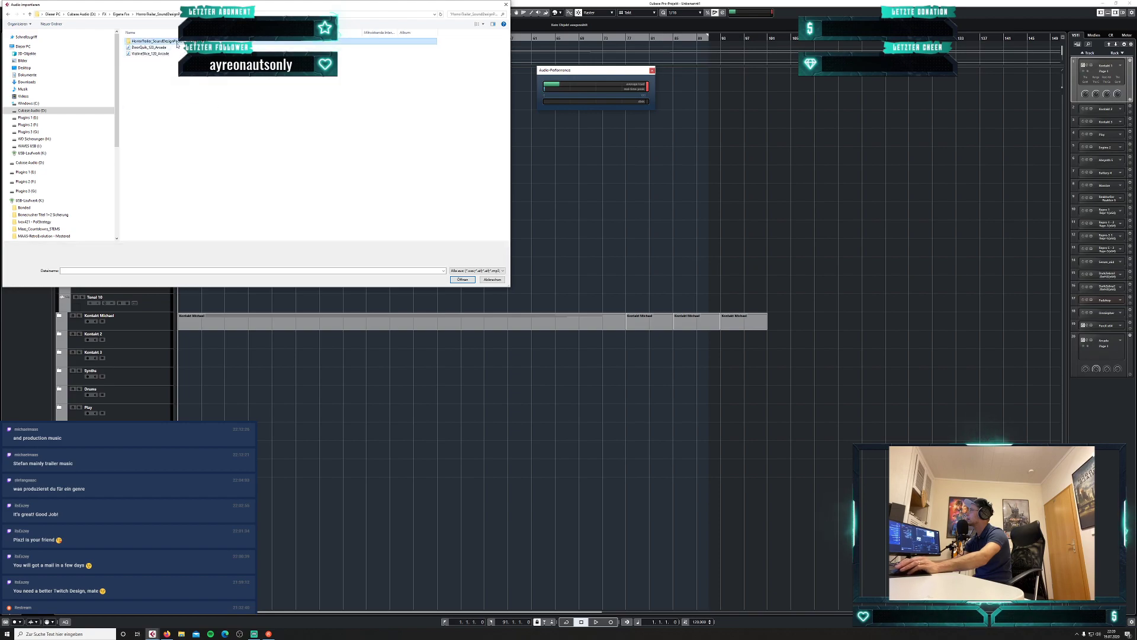
scroll(151, 118, "down", 4)
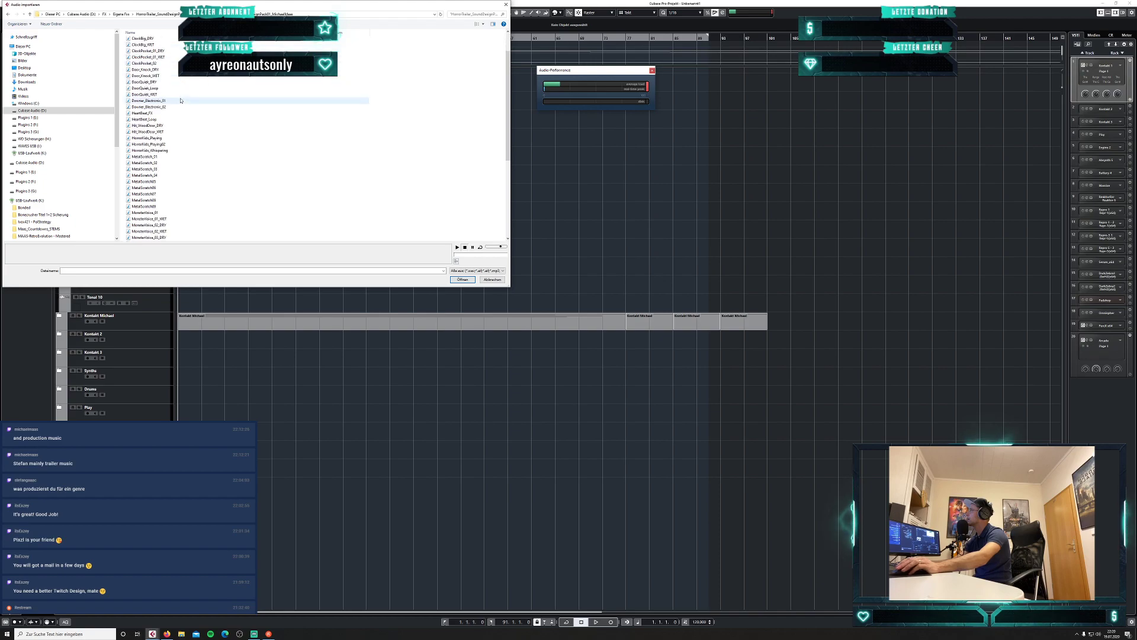
Compare MetalScratch_04 with the following metal scratch sample and import MetalScratch_04 onto the Tonal 1 track.
left_click(147, 138)
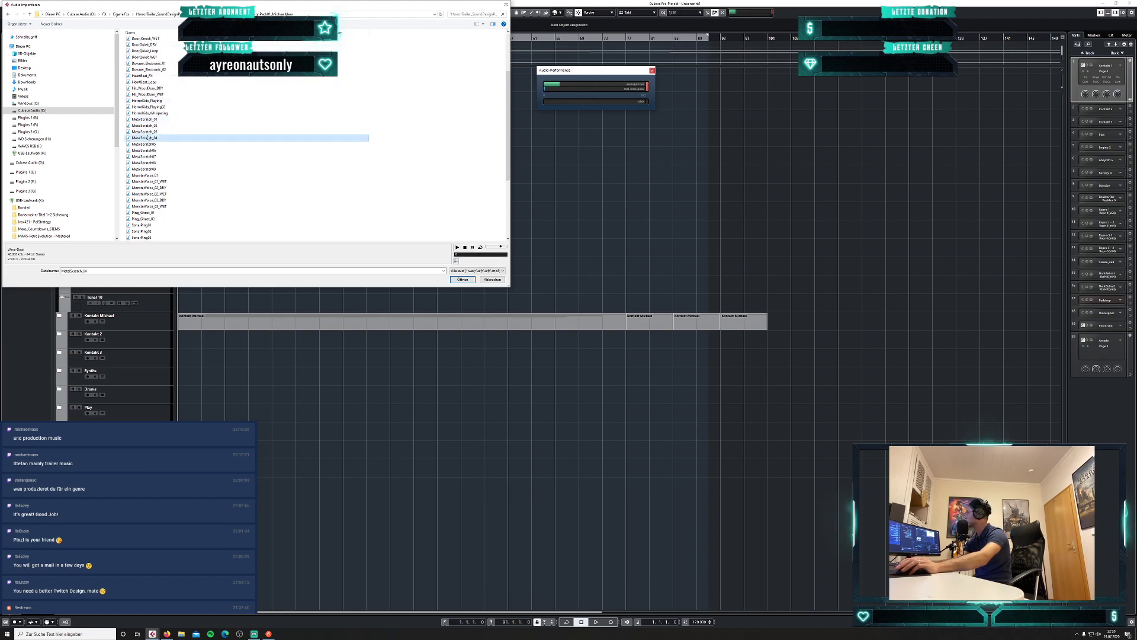
left_click(149, 144)
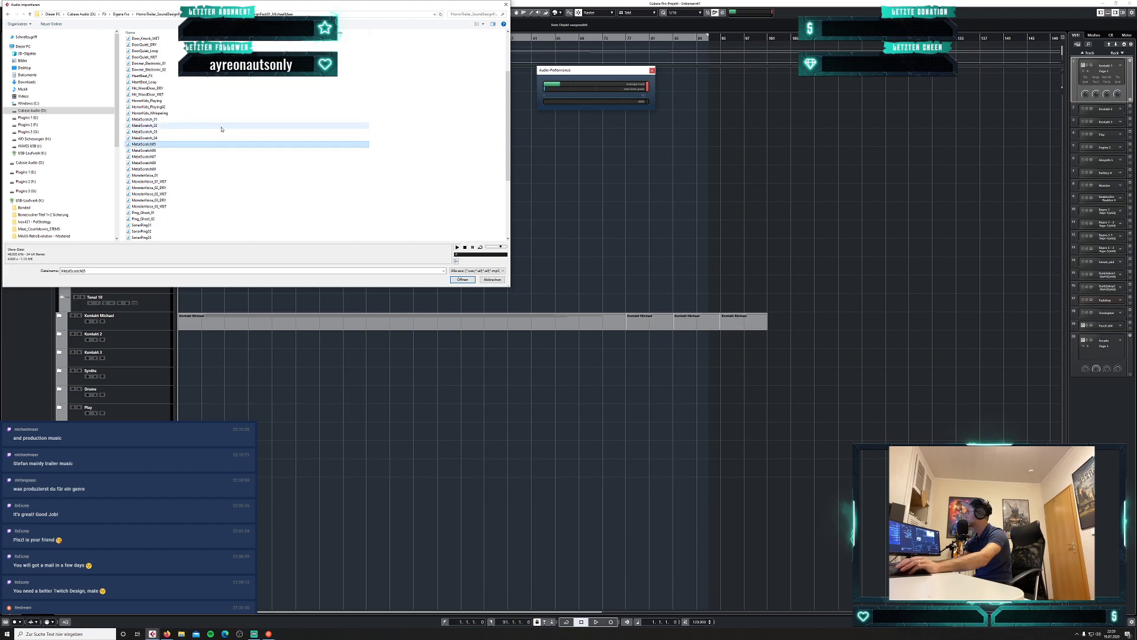
left_click(195, 138)
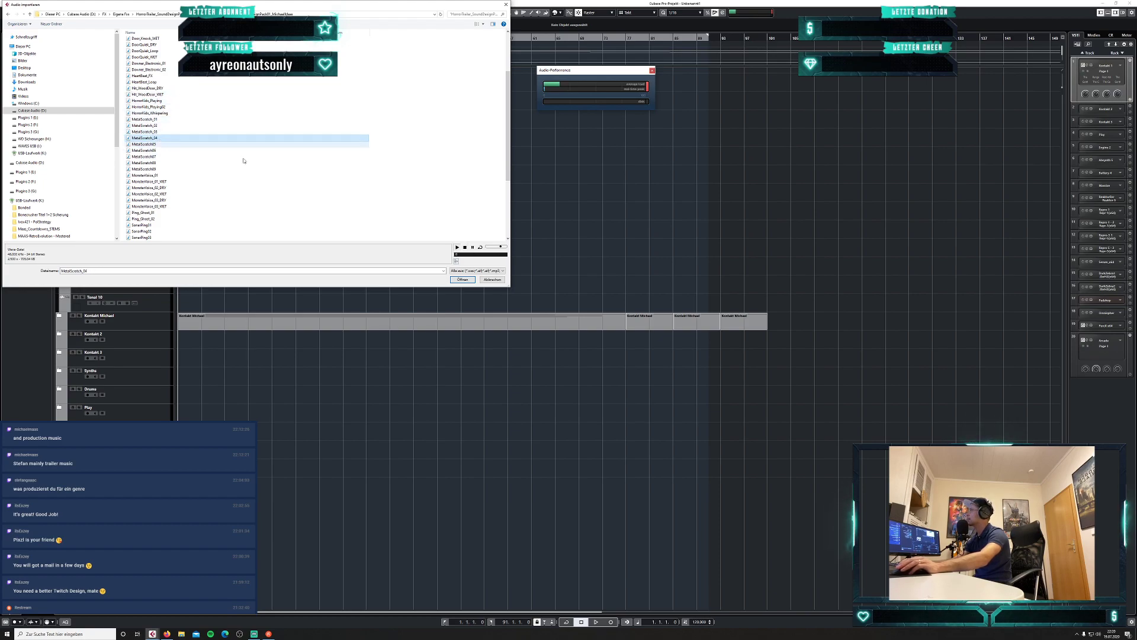
left_click(462, 279)
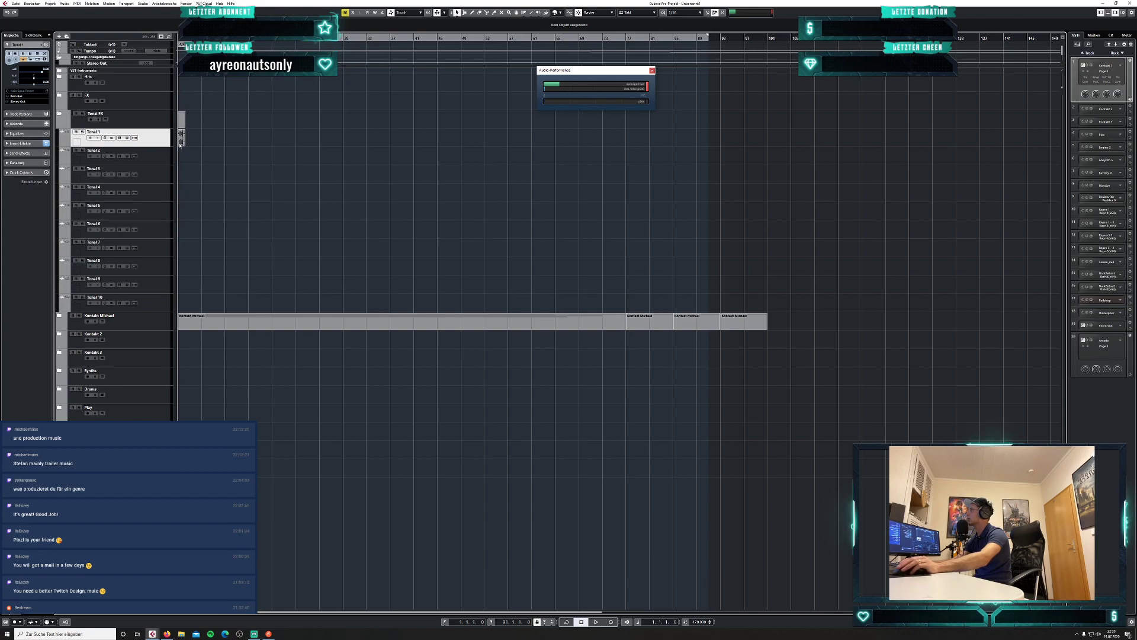
Mute the Kontakt Michael folder and play the imported metal scratch from the project start.
key("h")
key("h")
key("h")
key("h")
key("h")
key("h")
key("h")
key("h")
key("h")
key("h")
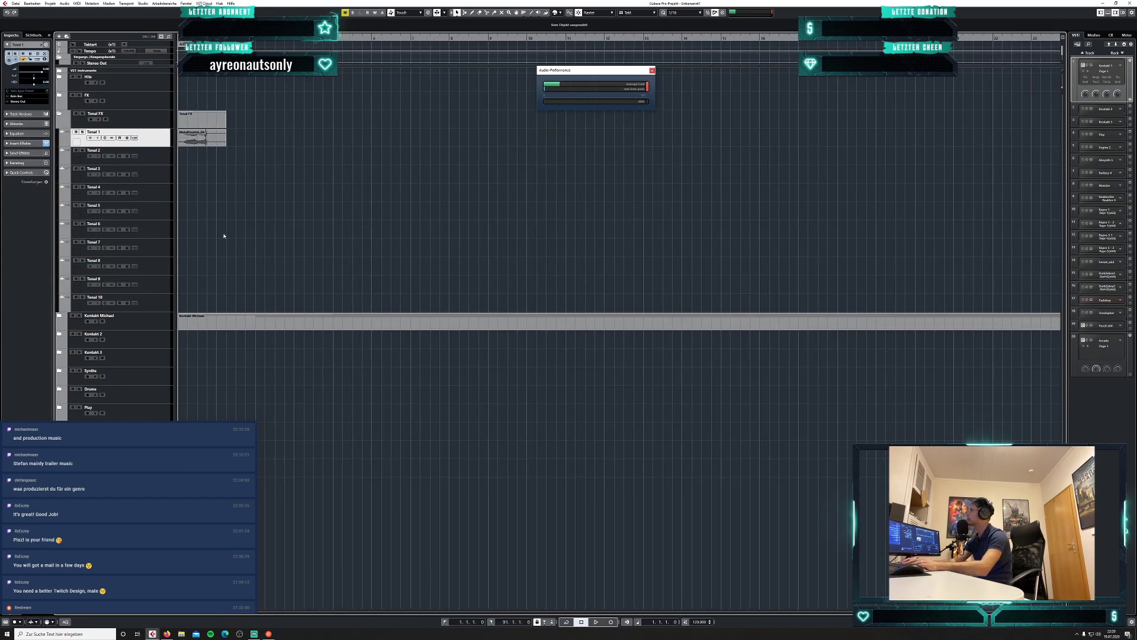
key("space")
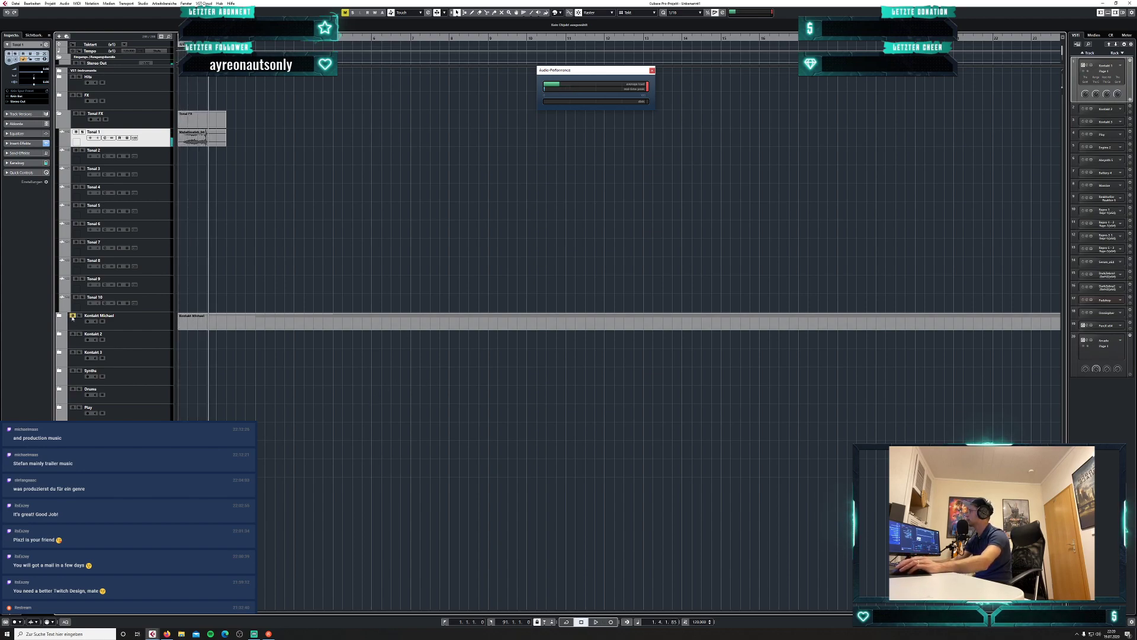
left_click(325, 321)
key("period")
key("space")
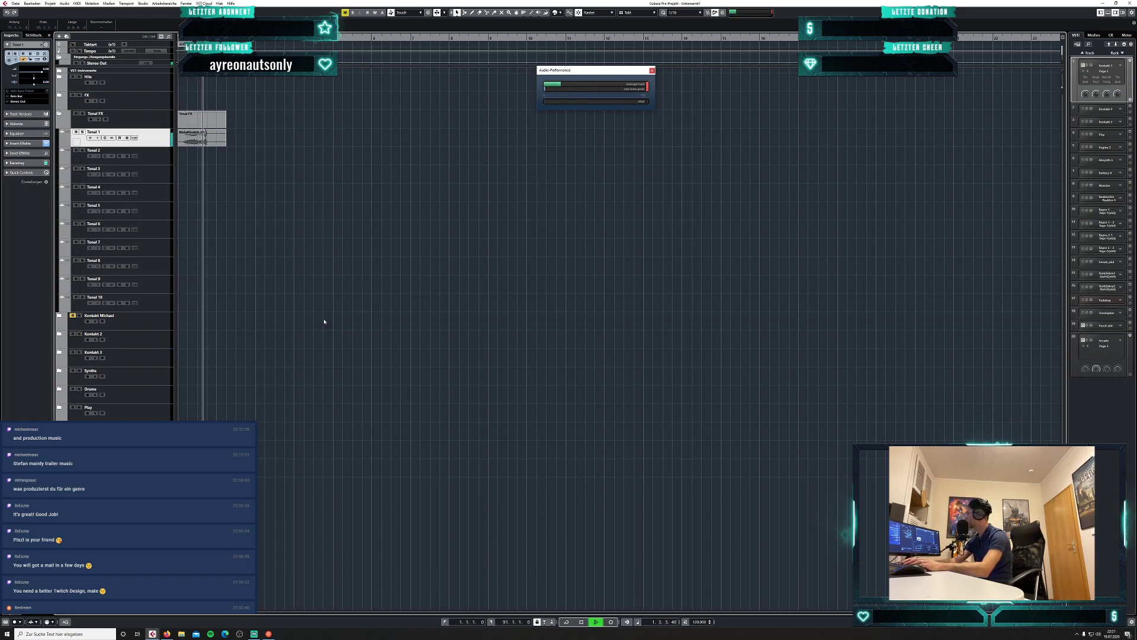
key("space")
Delete the metal scratch event from Tonal 1 and return the cursor to the project start.
left_click(213, 139)
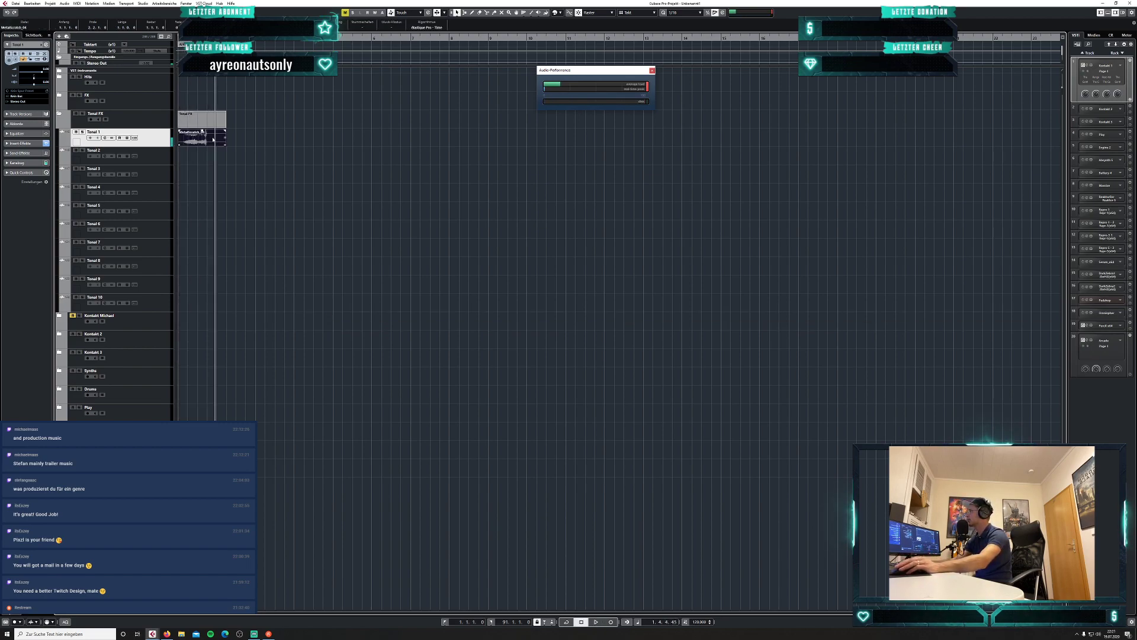
key("Delete")
key("period")
Reopen the audio file import dialog, go back up to the Eigene FX folder, and open its braam samples folder.
left_click(17, 4)
mouse_move(51, 93)
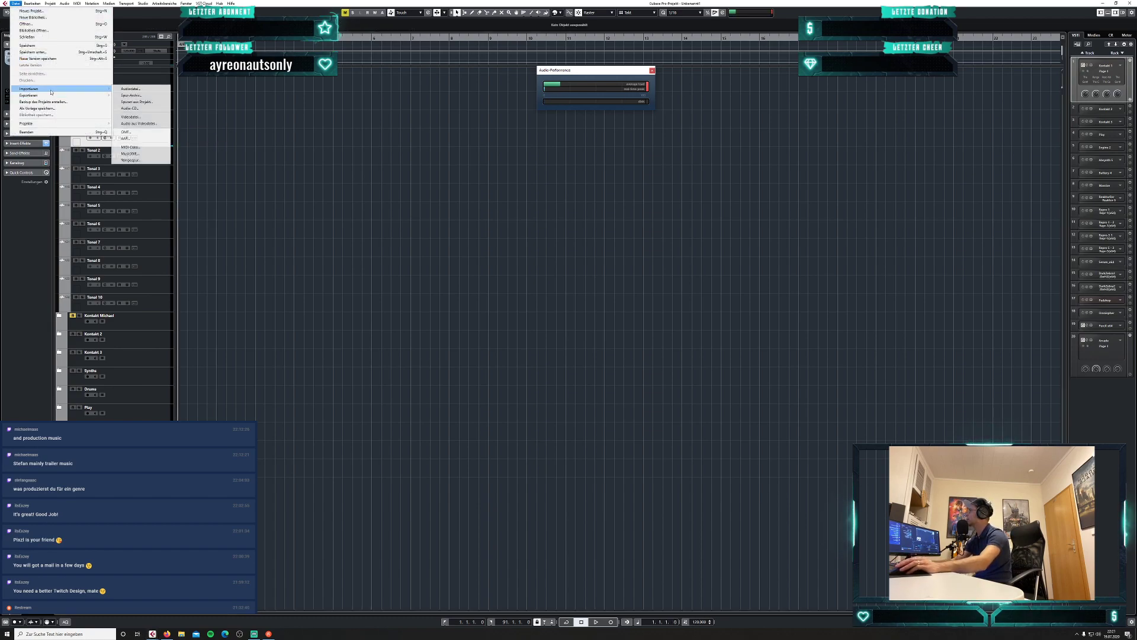
left_click(130, 89)
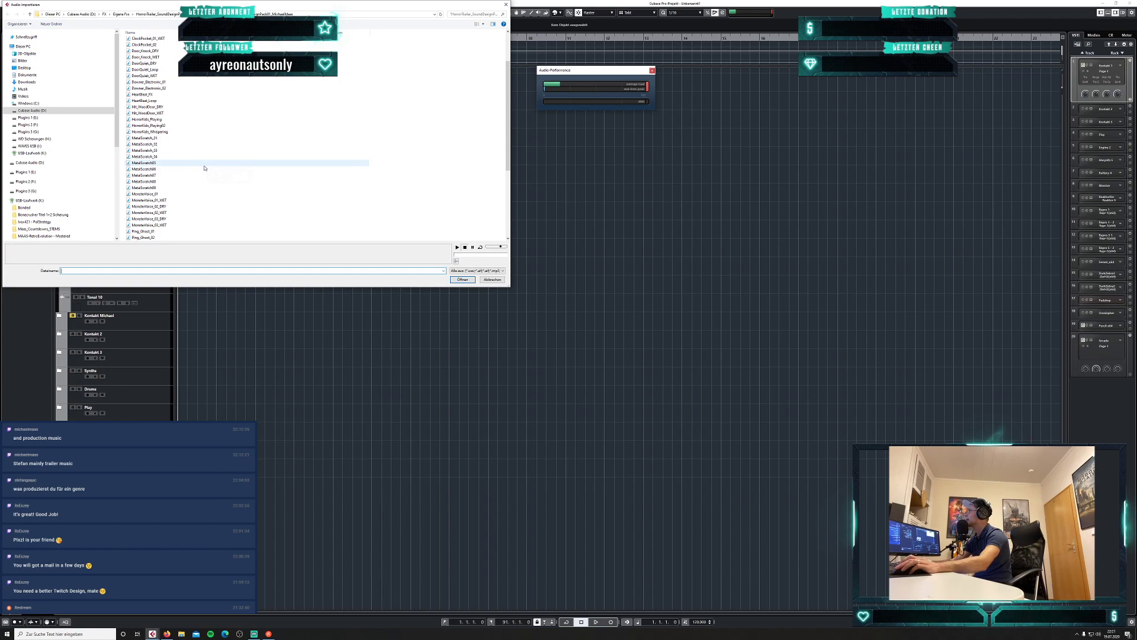
scroll(207, 164, "up", 3)
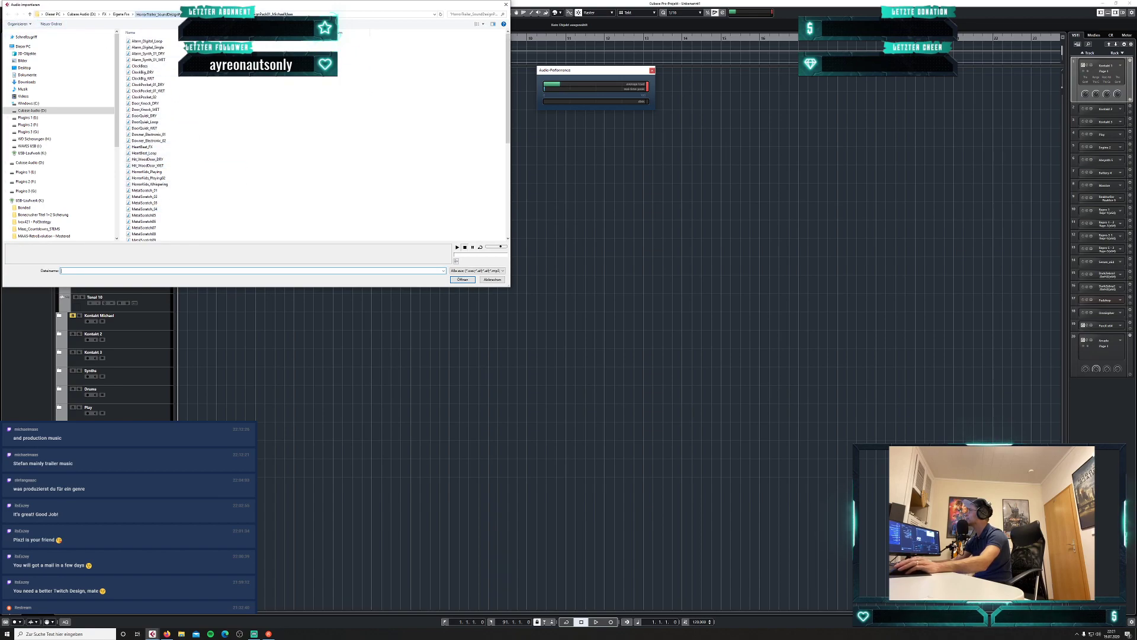
left_click(188, 14)
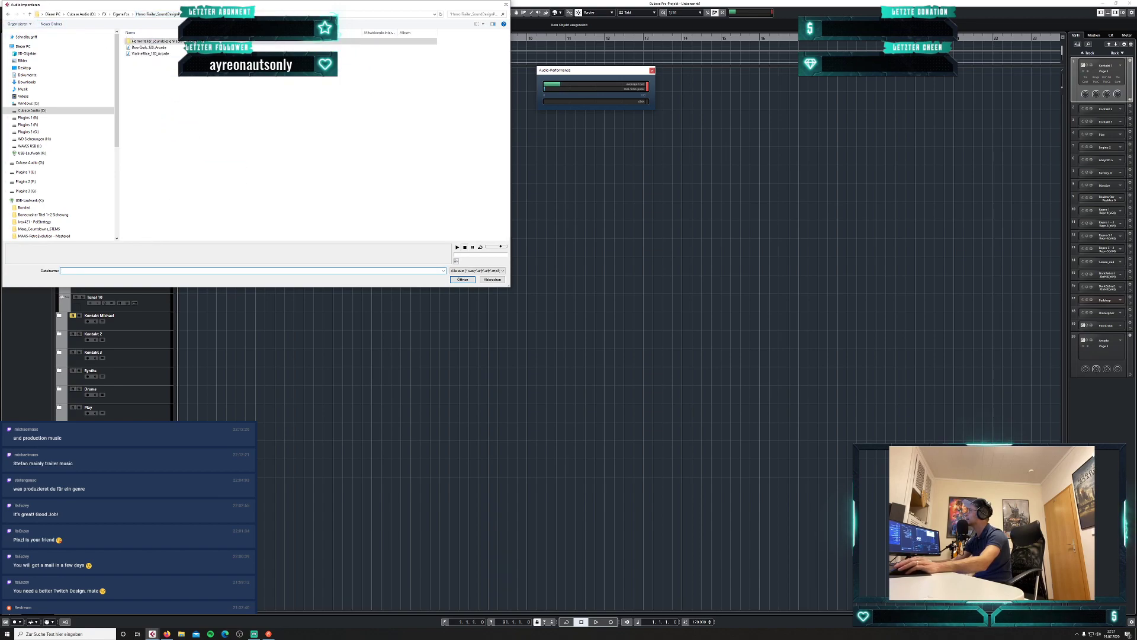
left_click(121, 13)
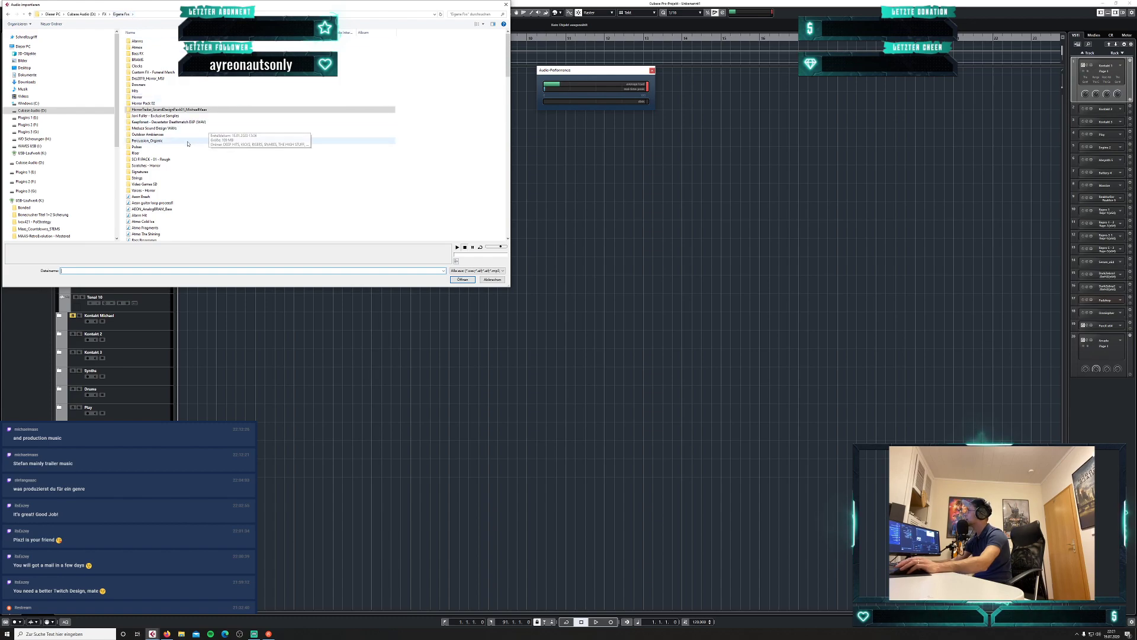
left_click(138, 60)
left_click(138, 60)
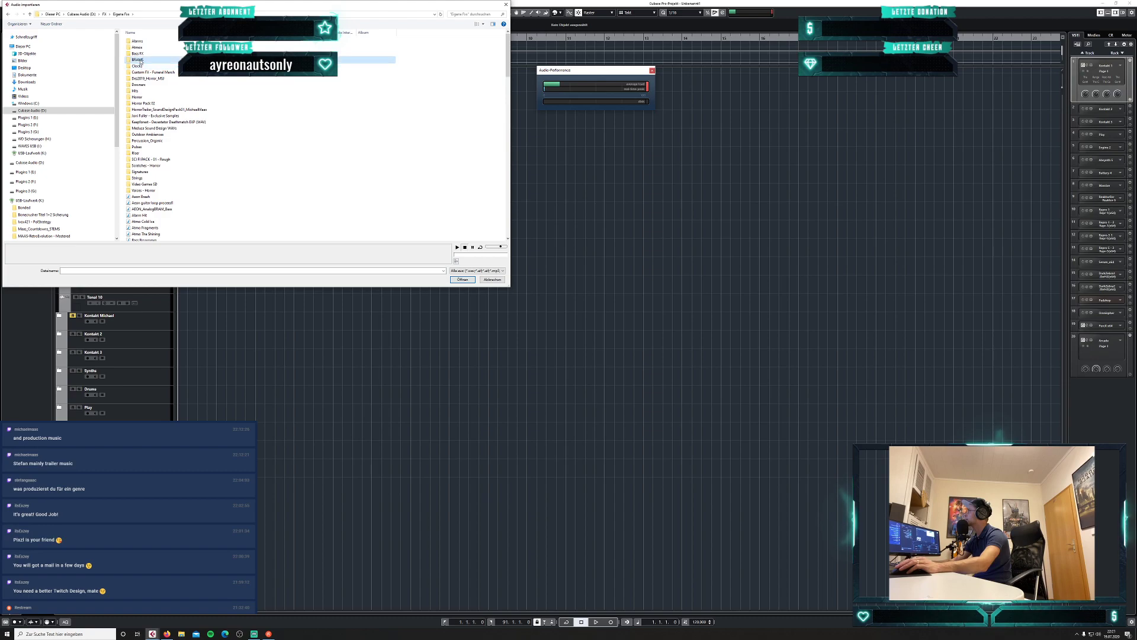
double_click(140, 61)
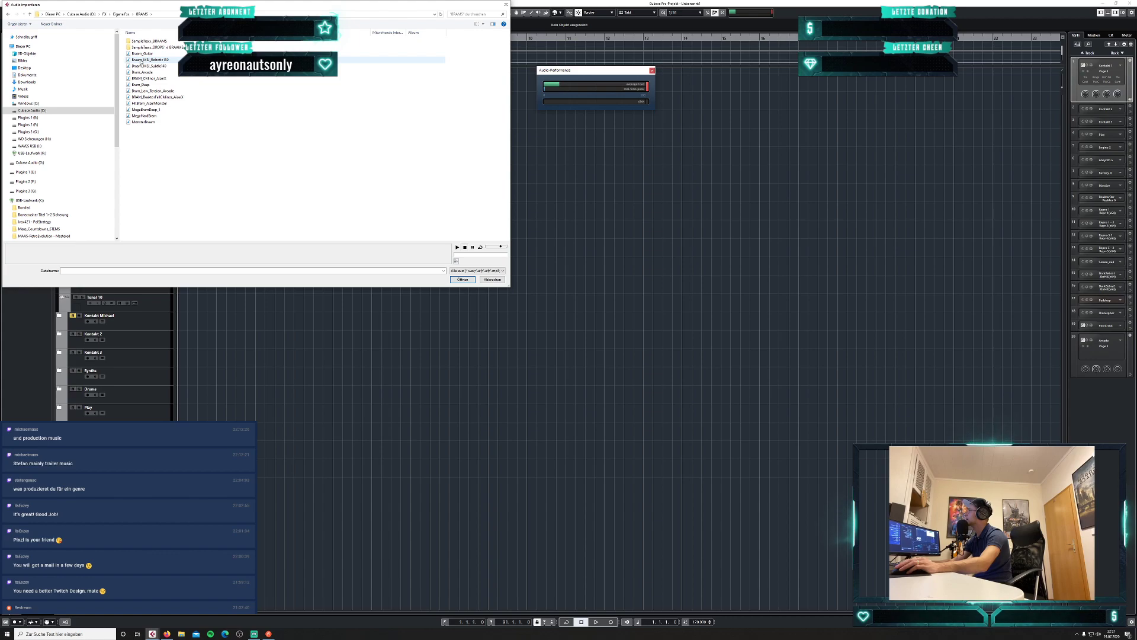
Preview the robotic and guitar braams, and import the CMinor braam onto the Tonal 1 track.
left_click(140, 60)
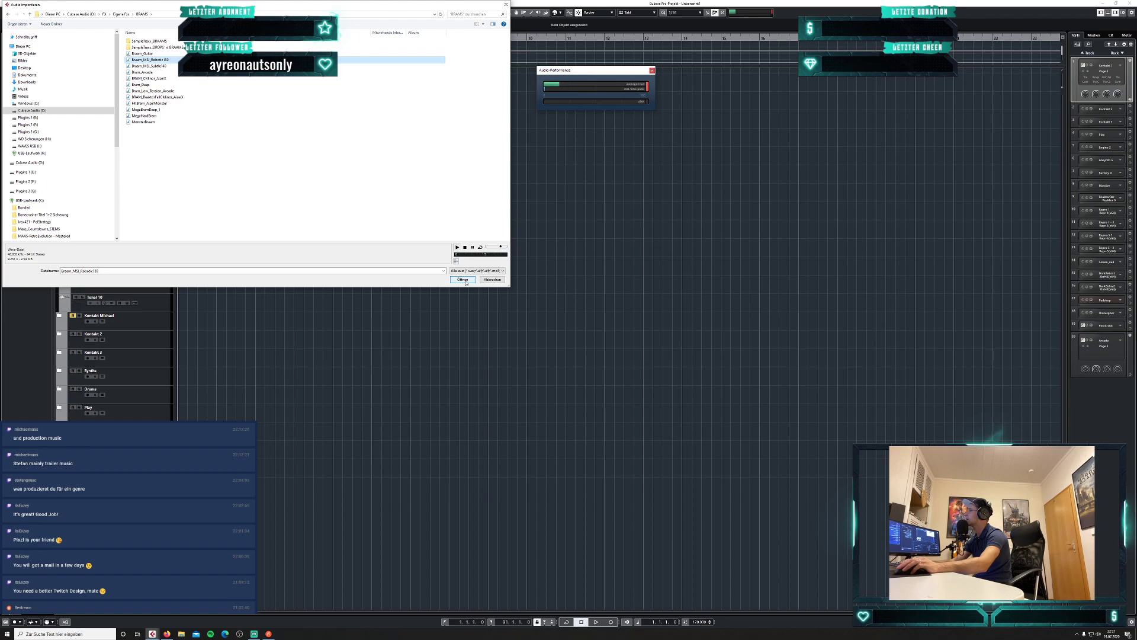
key("Up")
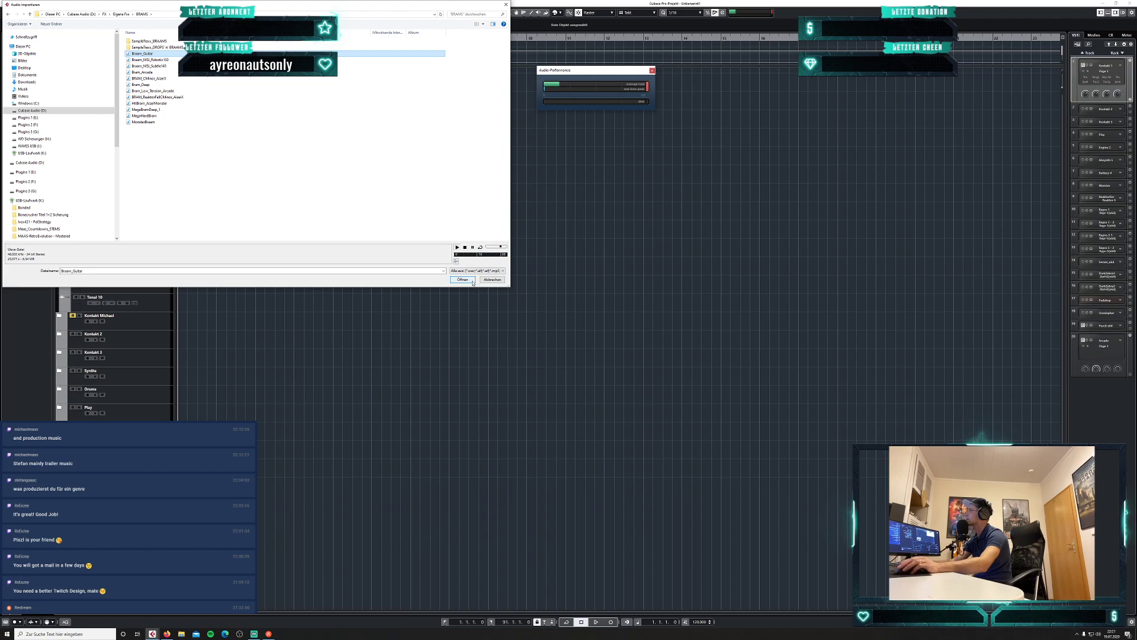
left_click(148, 60)
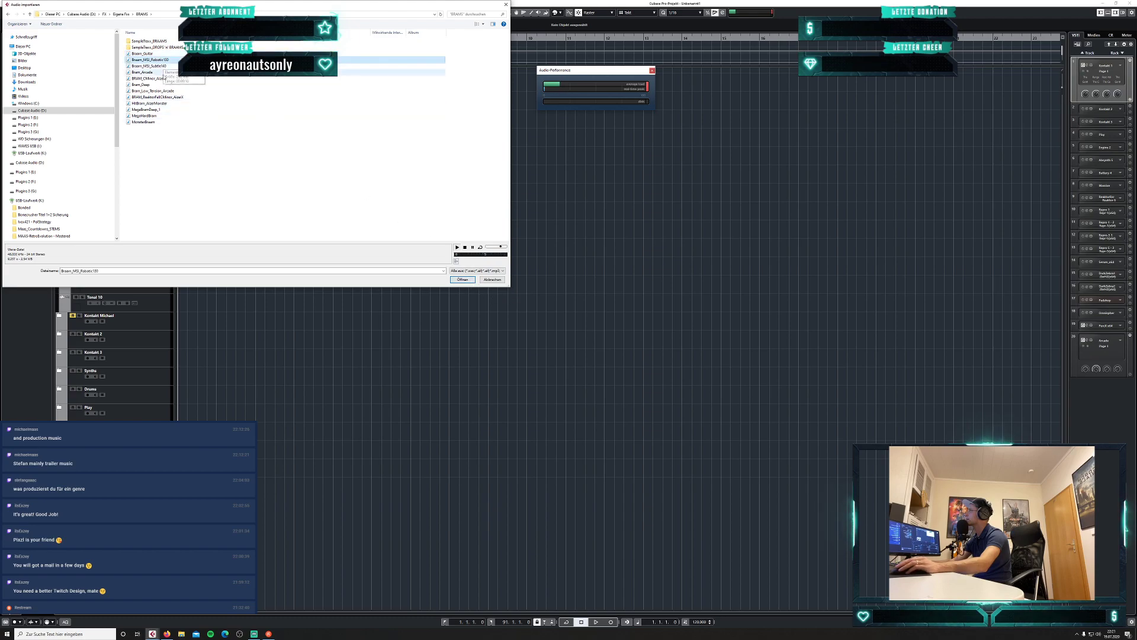
left_click(172, 78)
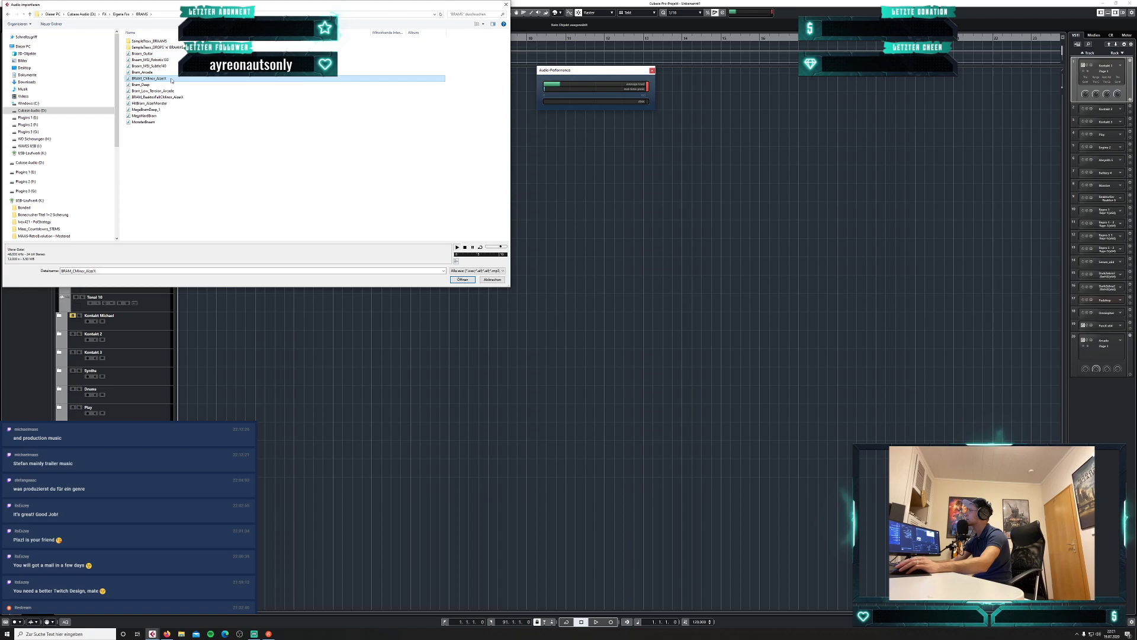
left_click(462, 279)
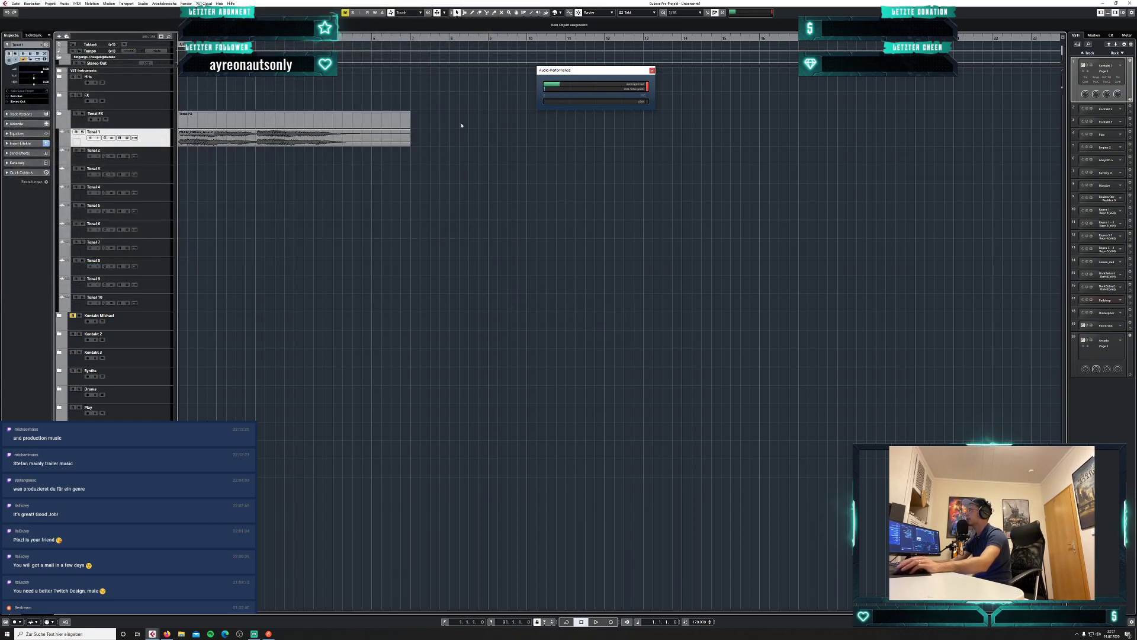
Shorten the braam event on Tonal 1 to about two bars with a fade-out, and play it back.
left_click(646, 13)
left_click_drag(409, 143, 250, 140)
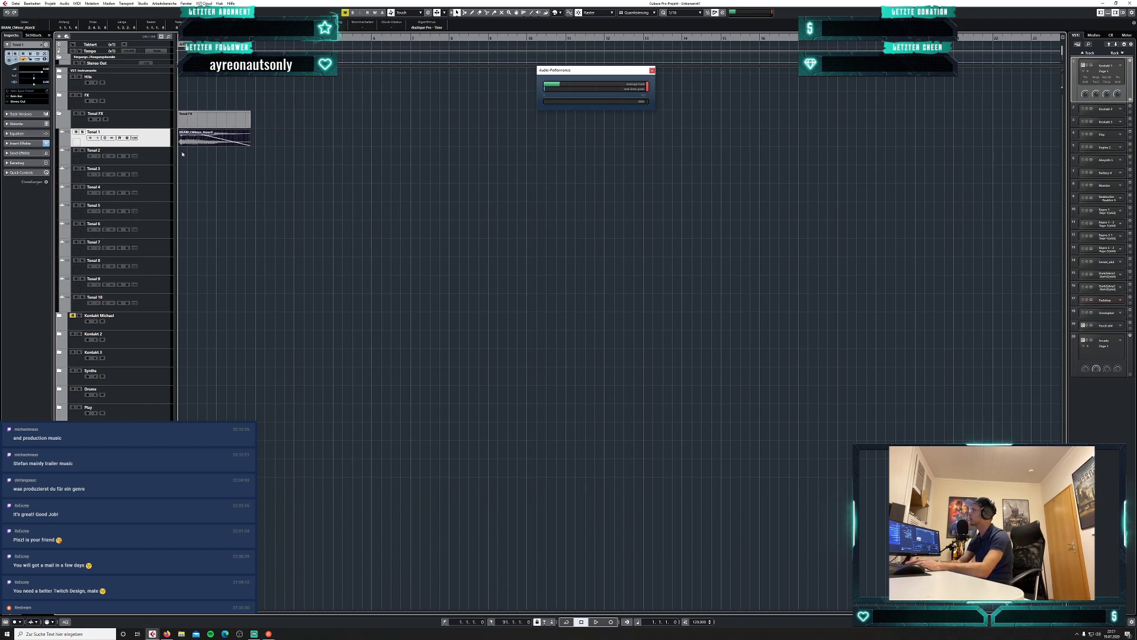
key("space")
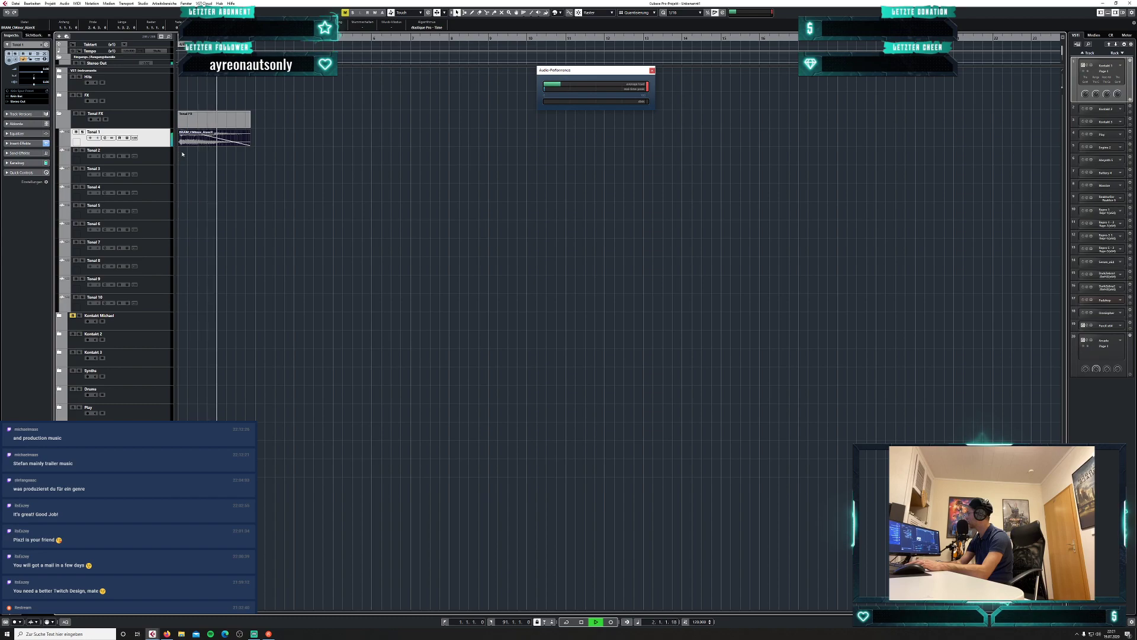
key("space")
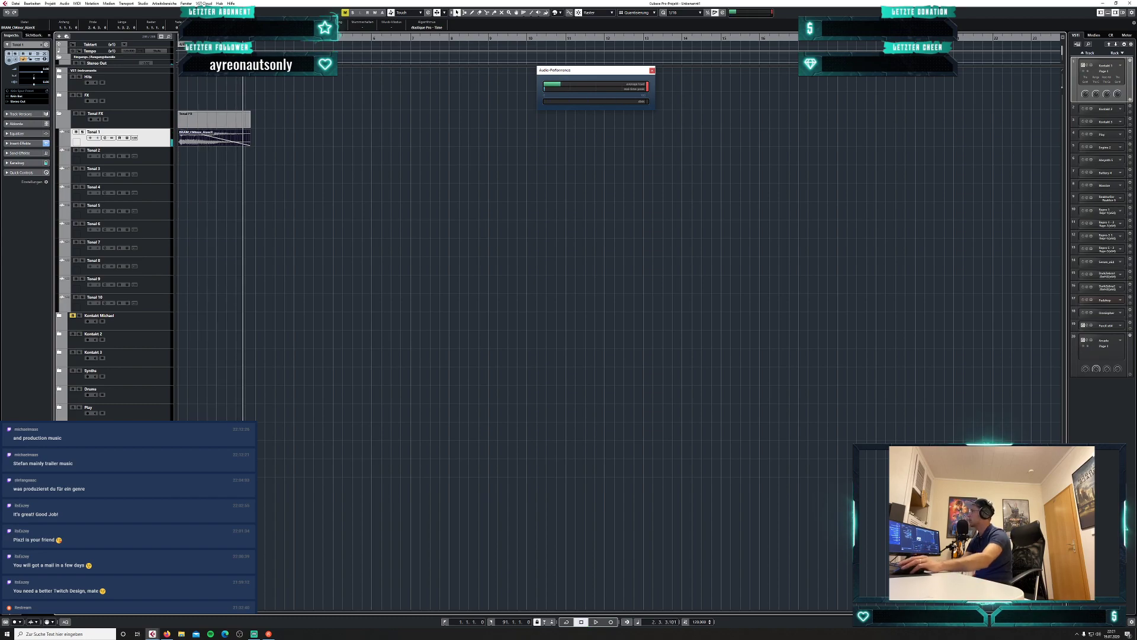
Open the channel settings and Thermal insert of Tonal 1, bypass Thermal, and play the dry braam from the start.
left_click(106, 138)
left_click(362, 129)
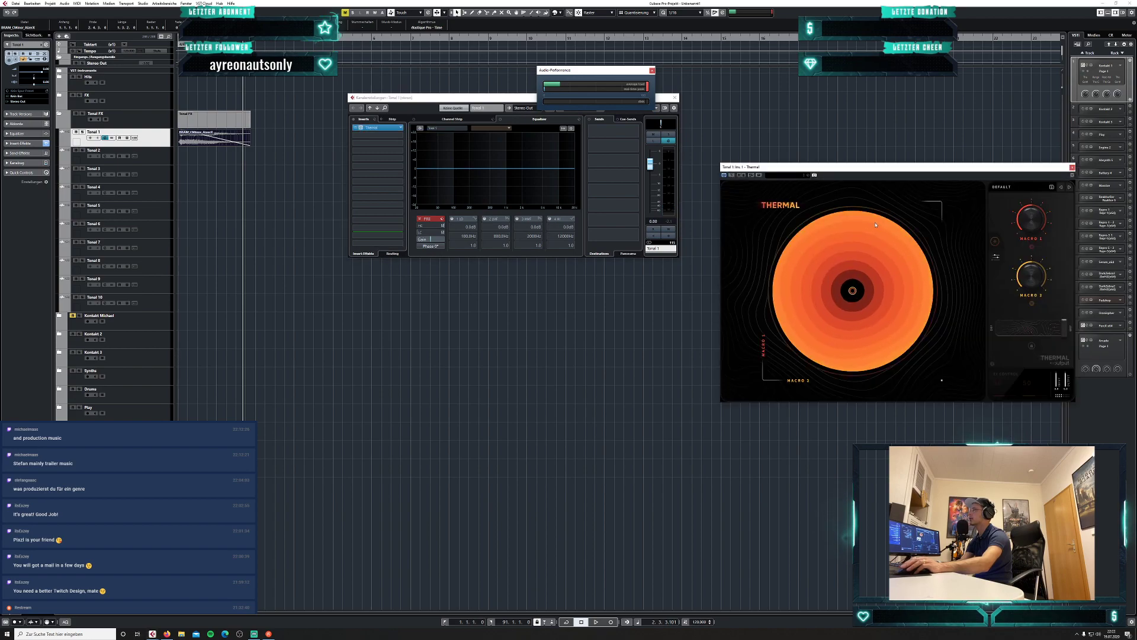
key("KP_Decimal")
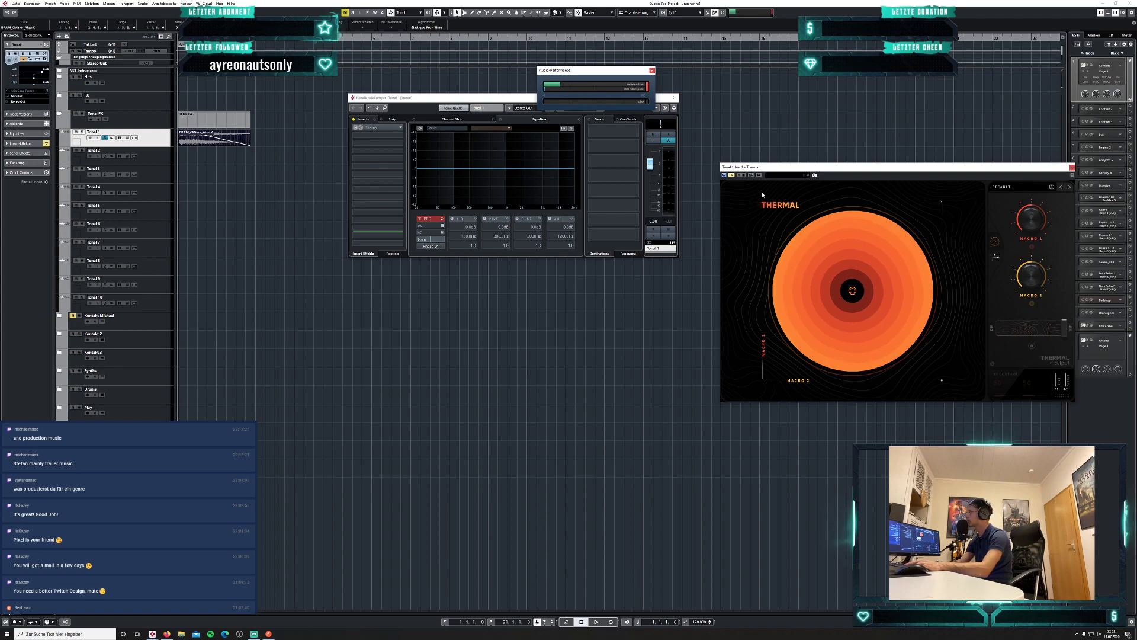
key("space")
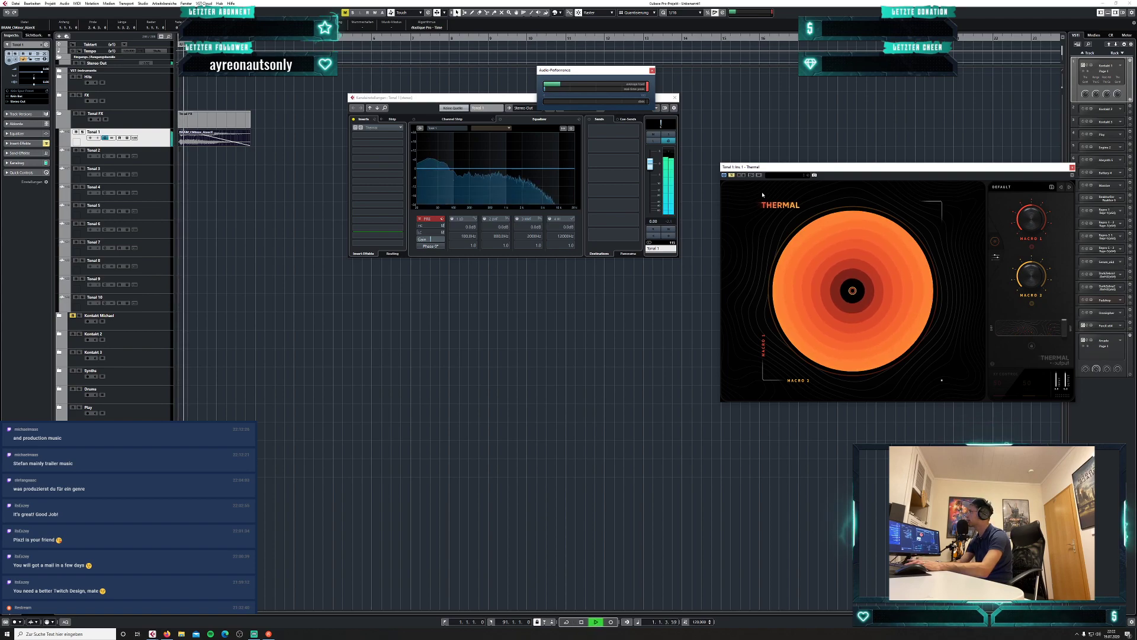
key("space")
Re-enable Thermal on Tonal 1 and audition its Guitar & Keys presets Miracle Tone and Fuzz Builder with the braam from the start.
left_click(733, 175)
left_click(999, 188)
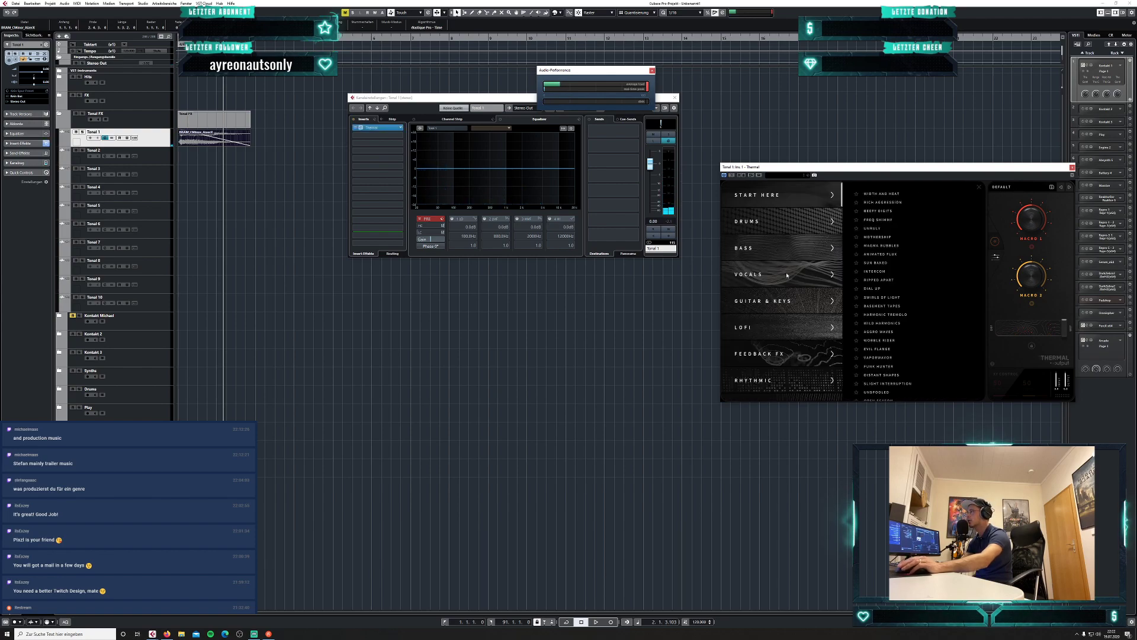
left_click(808, 303)
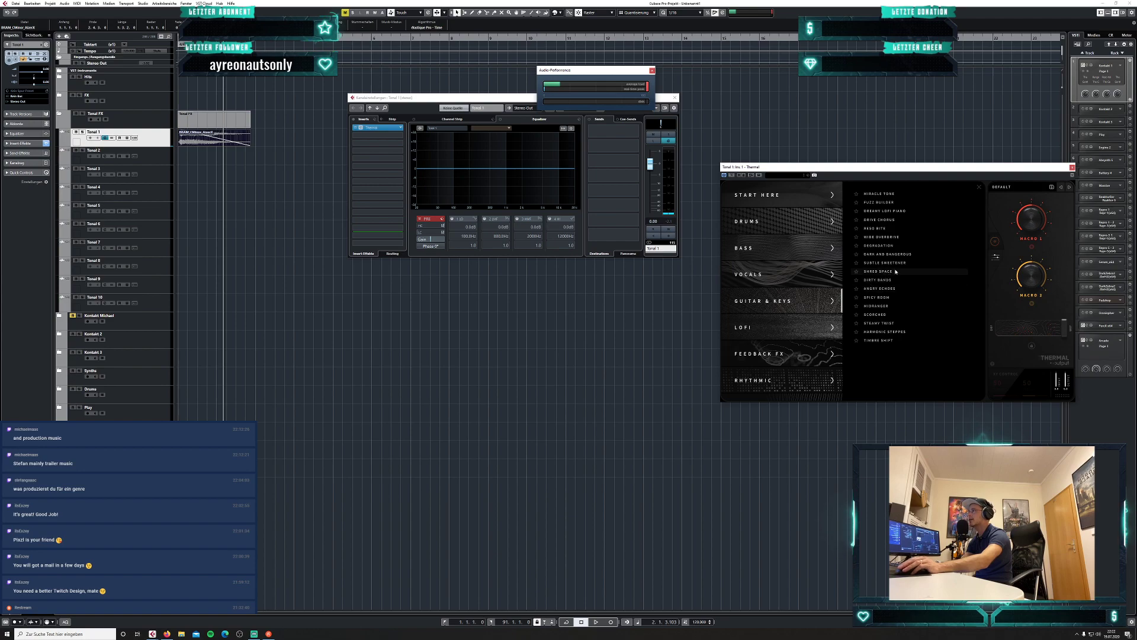
left_click(884, 194)
key("KP_Decimal")
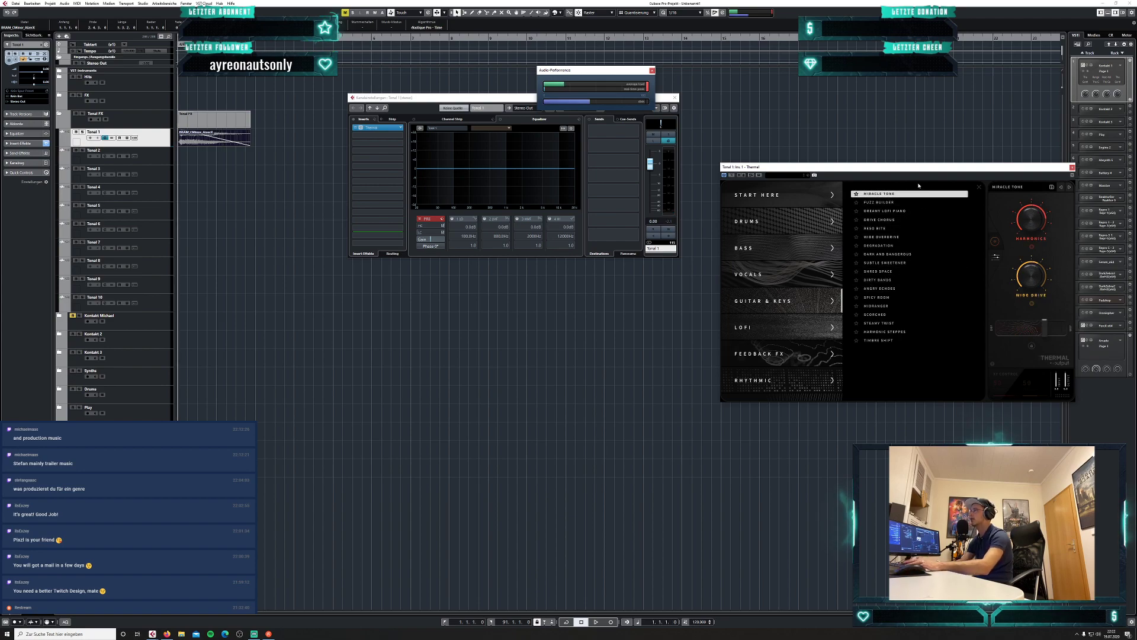
key("space")
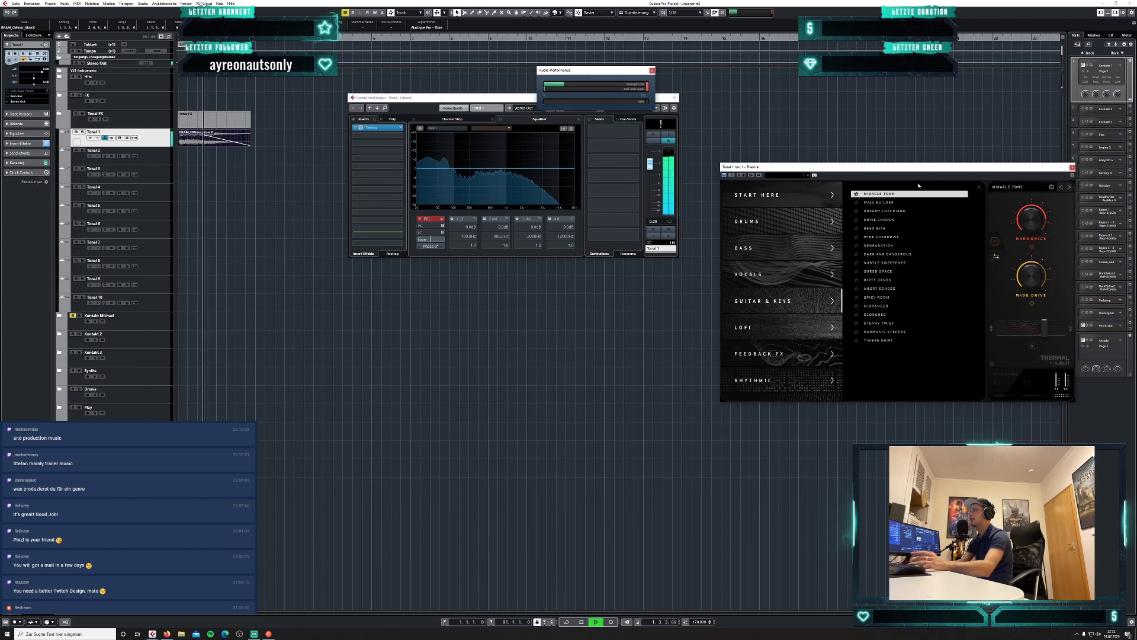
key("space")
left_click(889, 203)
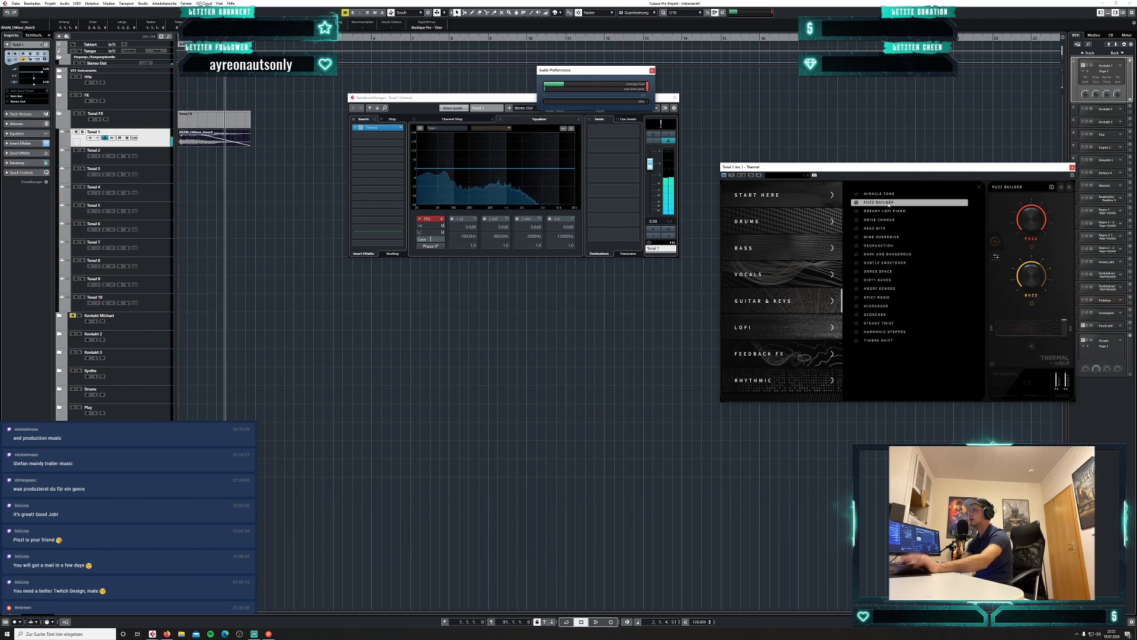
key("KP_Decimal")
key("space")
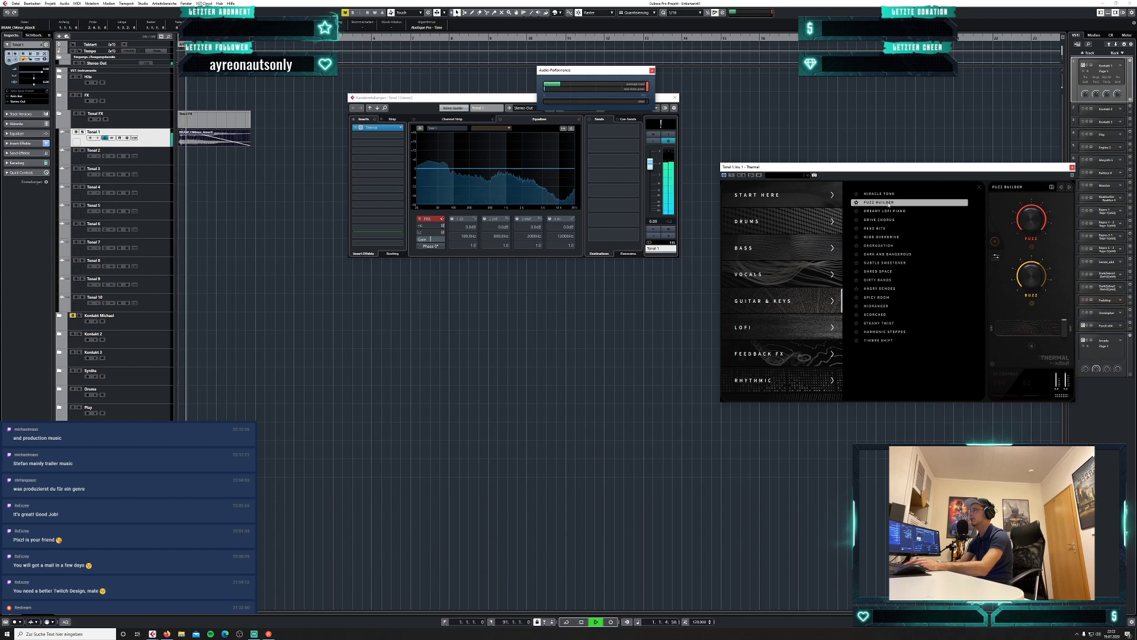
Turn on cycle playback, switch the grid to whole bars, and set the right locator to bar 3.
left_click(566, 622)
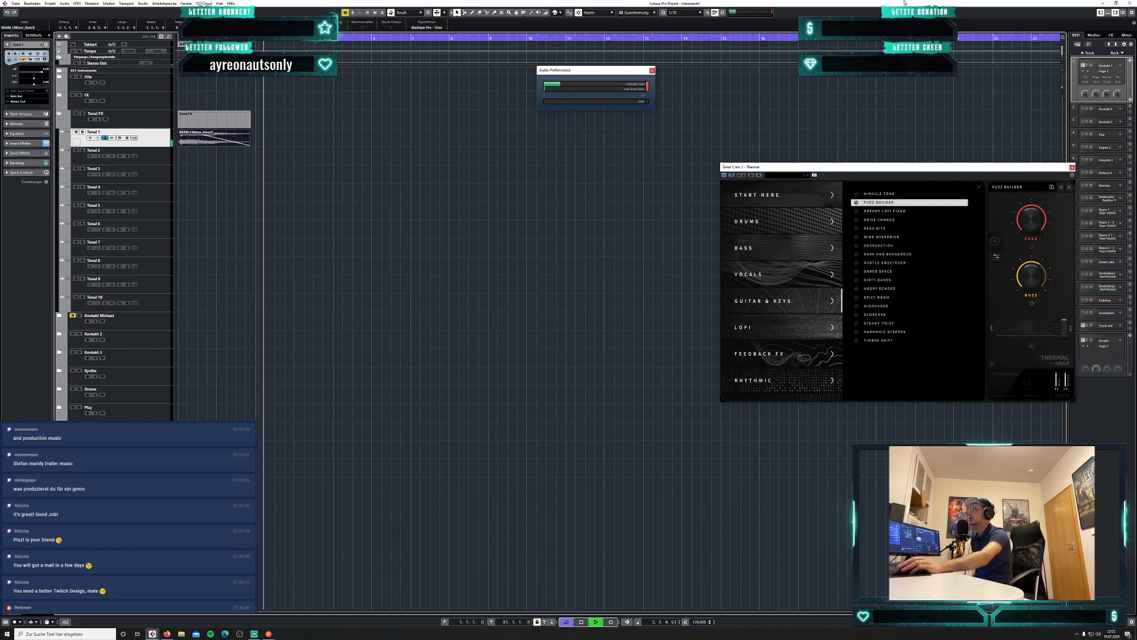
key("g")
key("g")
key("g")
key("g")
key("g")
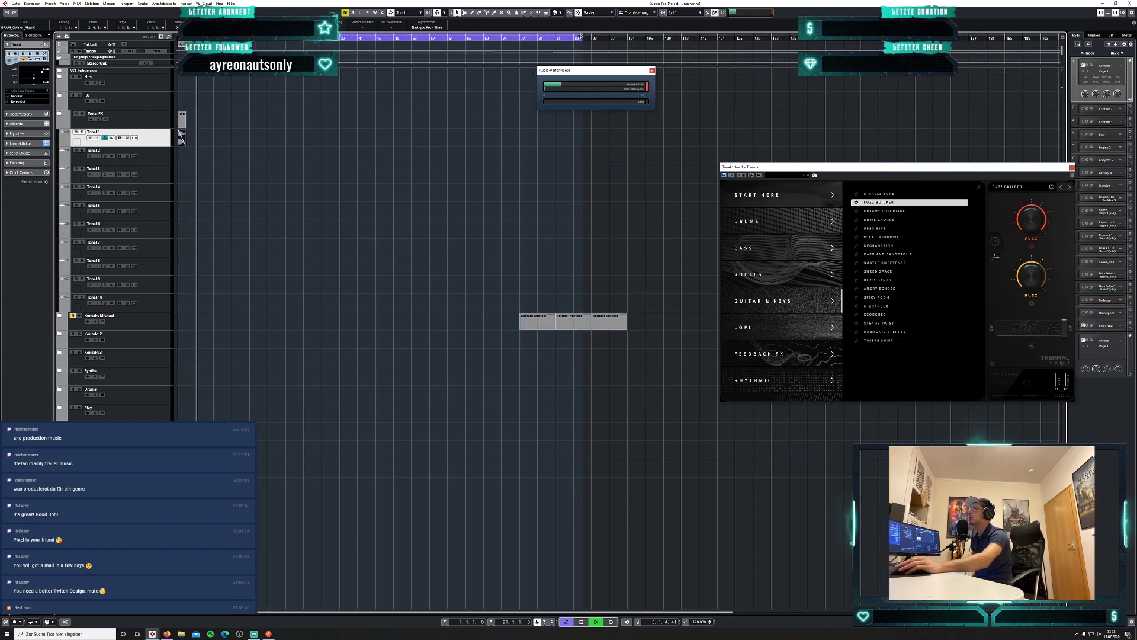
left_click_drag(581, 37, 192, 94)
left_click(639, 13)
left_click(639, 20)
left_click_drag(193, 36, 188, 38)
key("space")
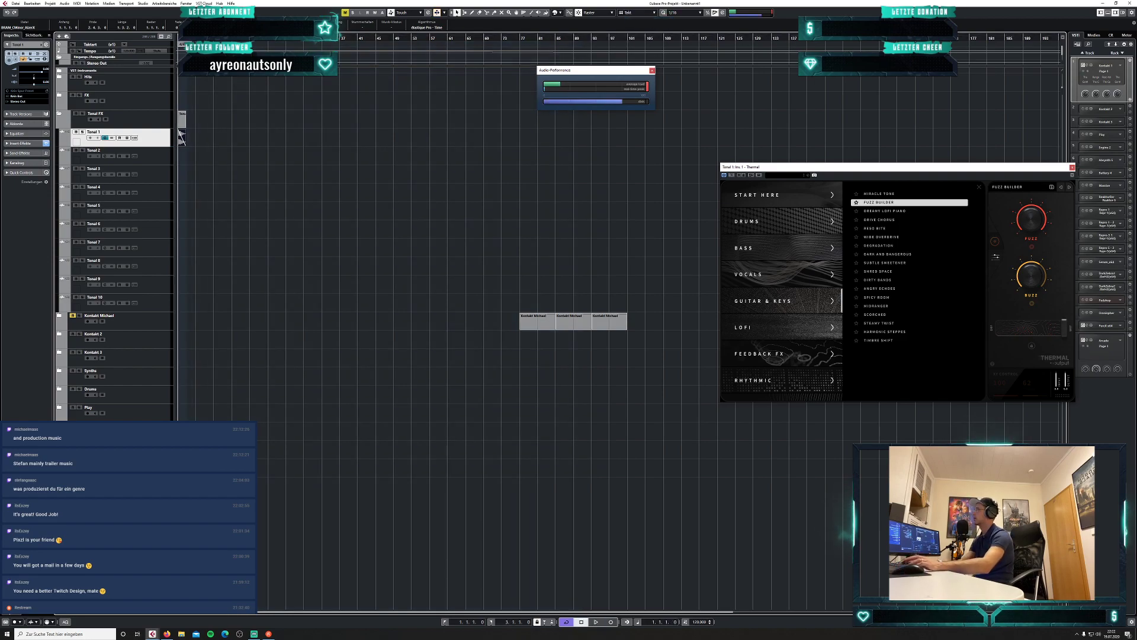
Extend the end of the braam event on Tonal 1 to bar 3 so it fills the cycle range.
key("h")
key("h")
key("h")
key("h")
key("h")
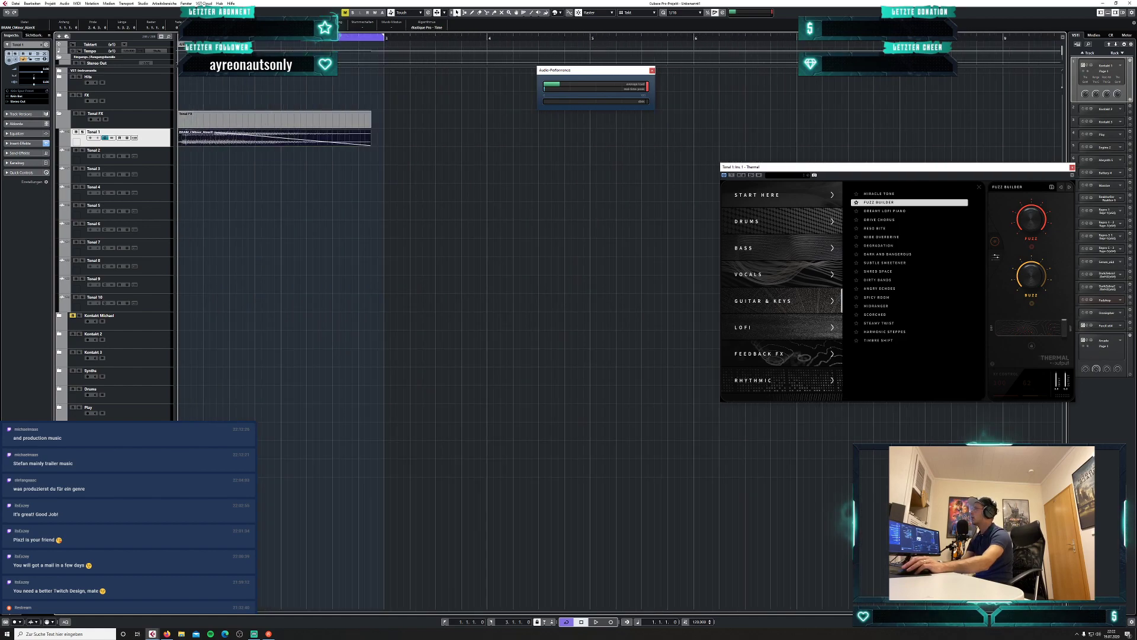
left_click_drag(369, 145, 385, 145)
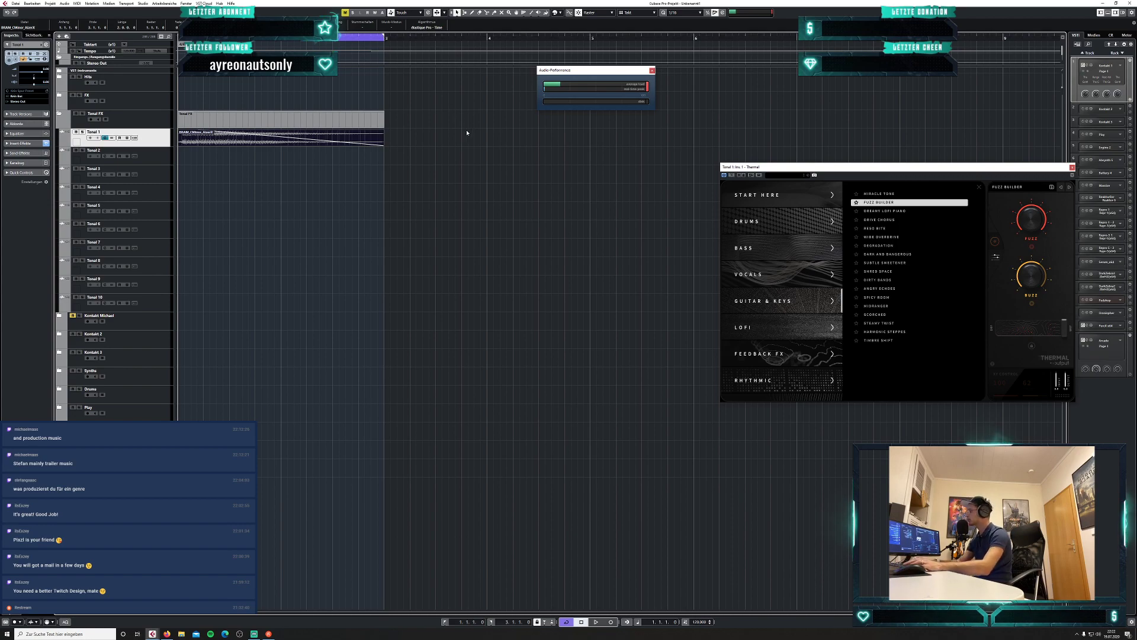
Loop the braam and audition Thermal's Guitar & Keys presets from Dreamy Lofi Piano through Drive Chorus to Wide Overdrive.
key("space")
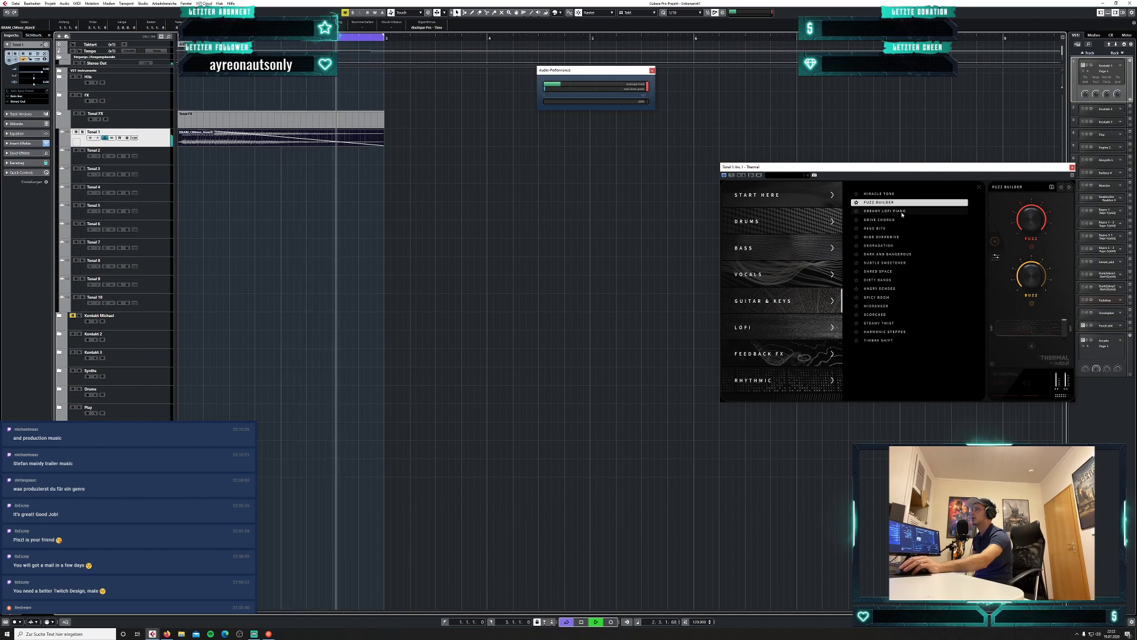
left_click(901, 211)
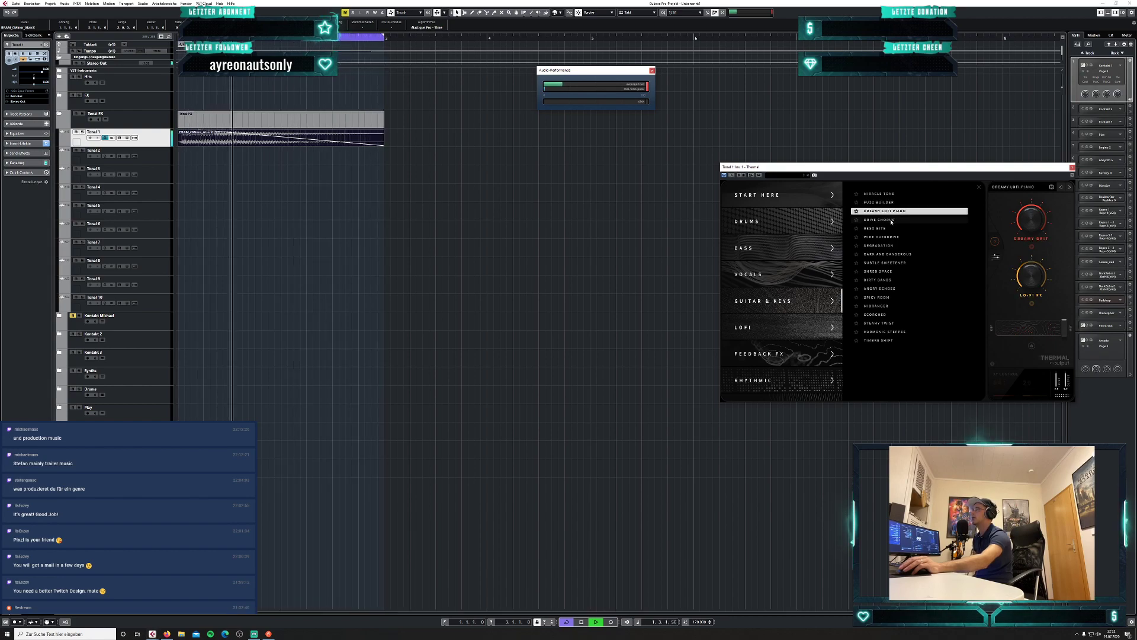
left_click_drag(895, 167, 622, 169)
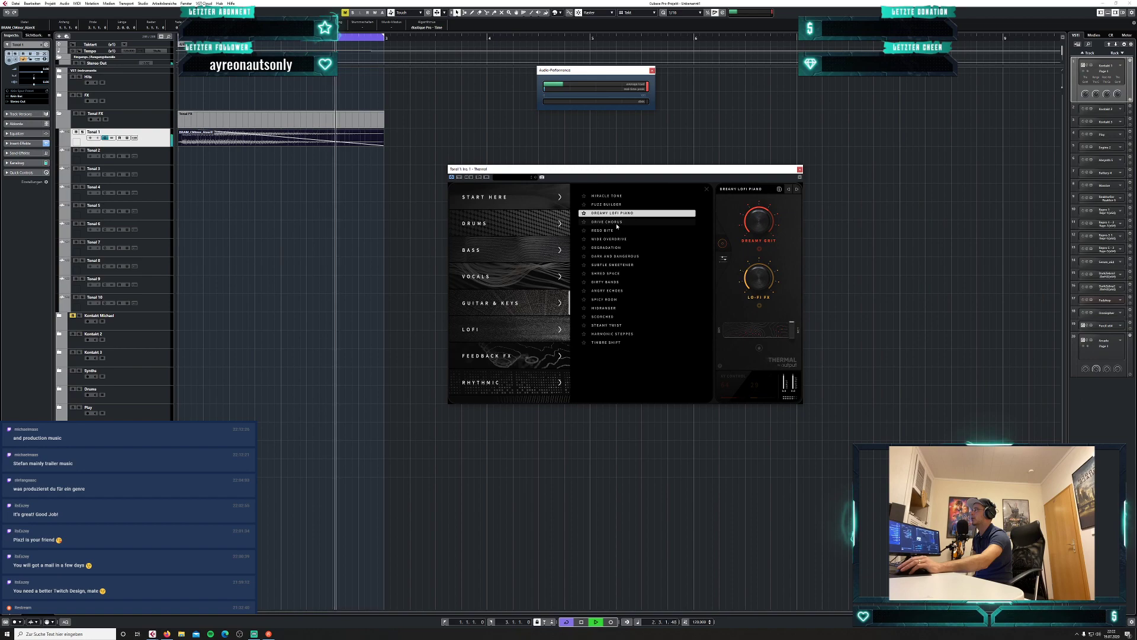
left_click(616, 224)
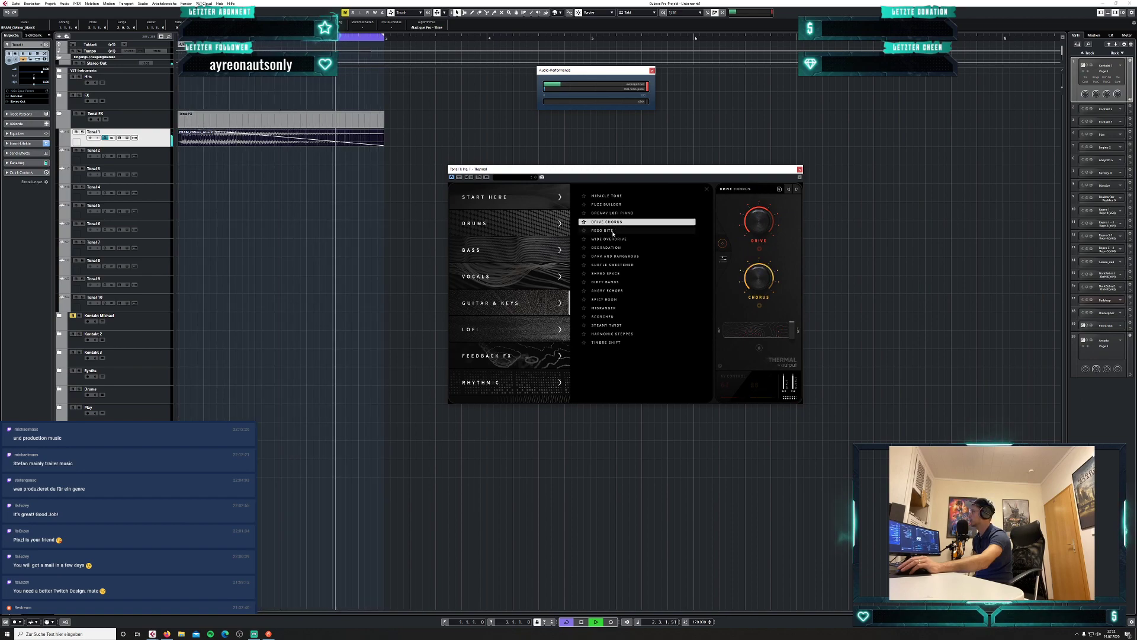
left_click(614, 231)
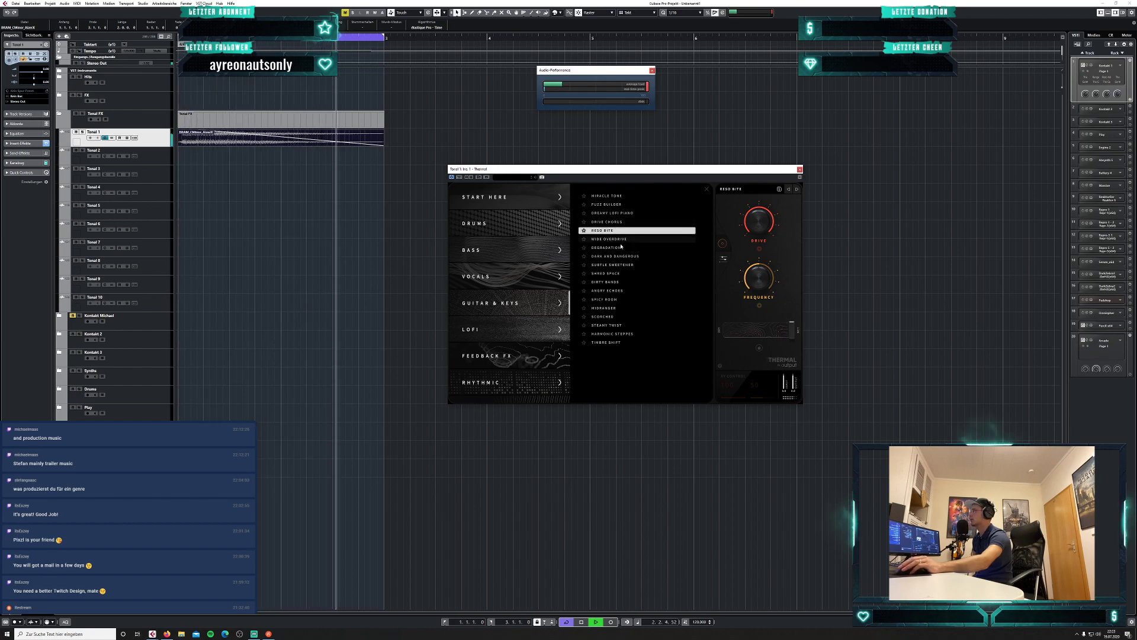
left_click(648, 238)
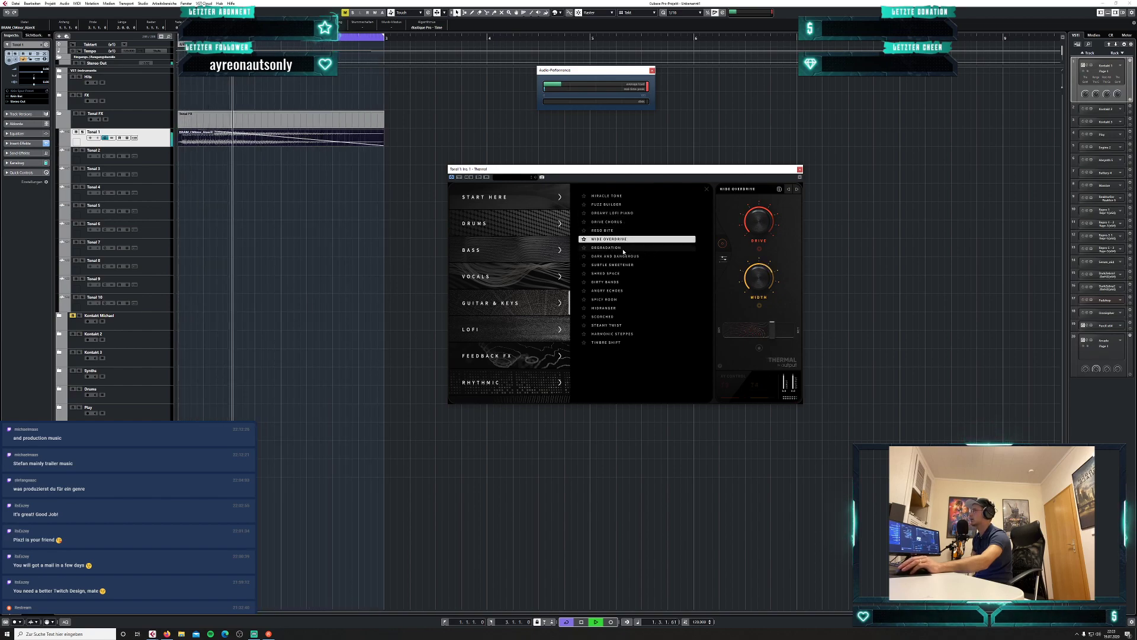
key("space")
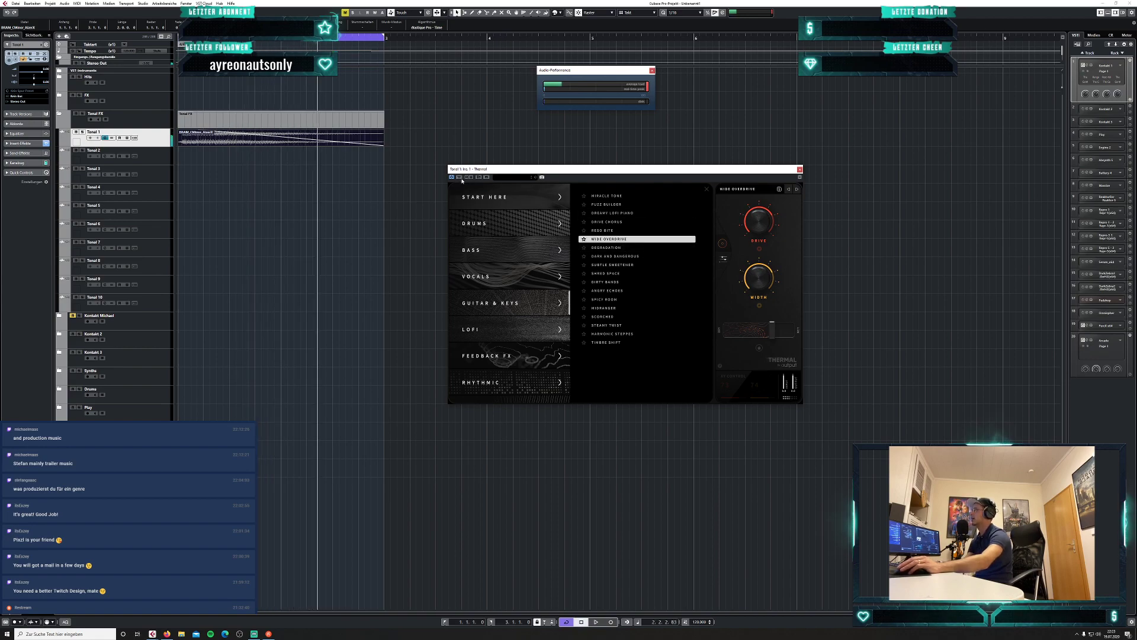
Compare the braam with Thermal bypassed and with the Wide Overdrive preset active, playing each from the start.
key("KP_Decimal")
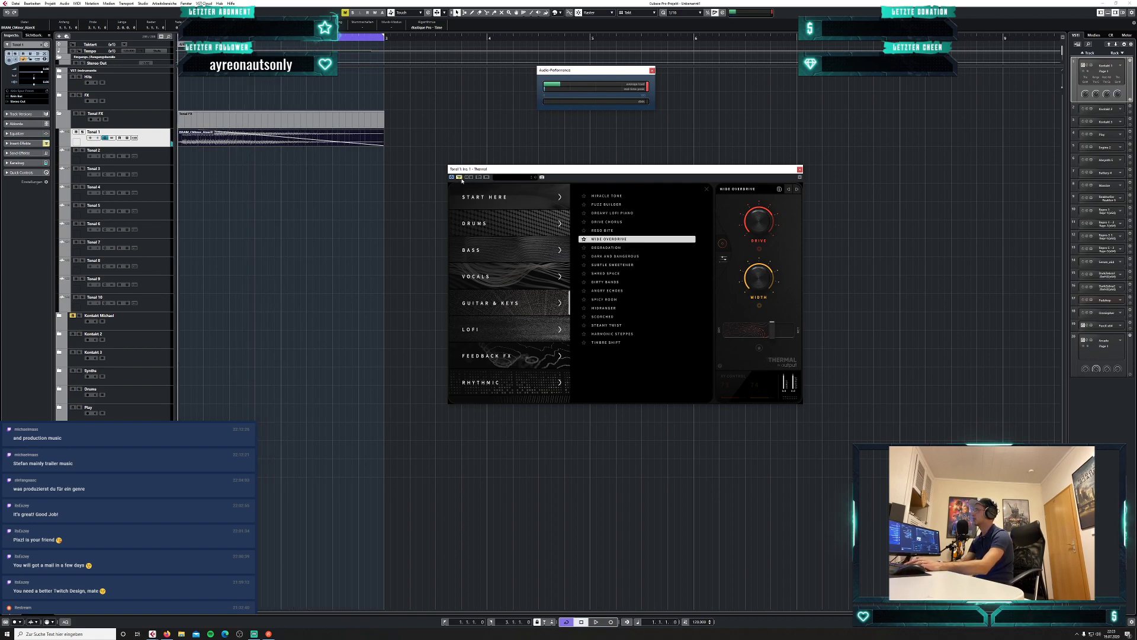
key("space")
key("space")
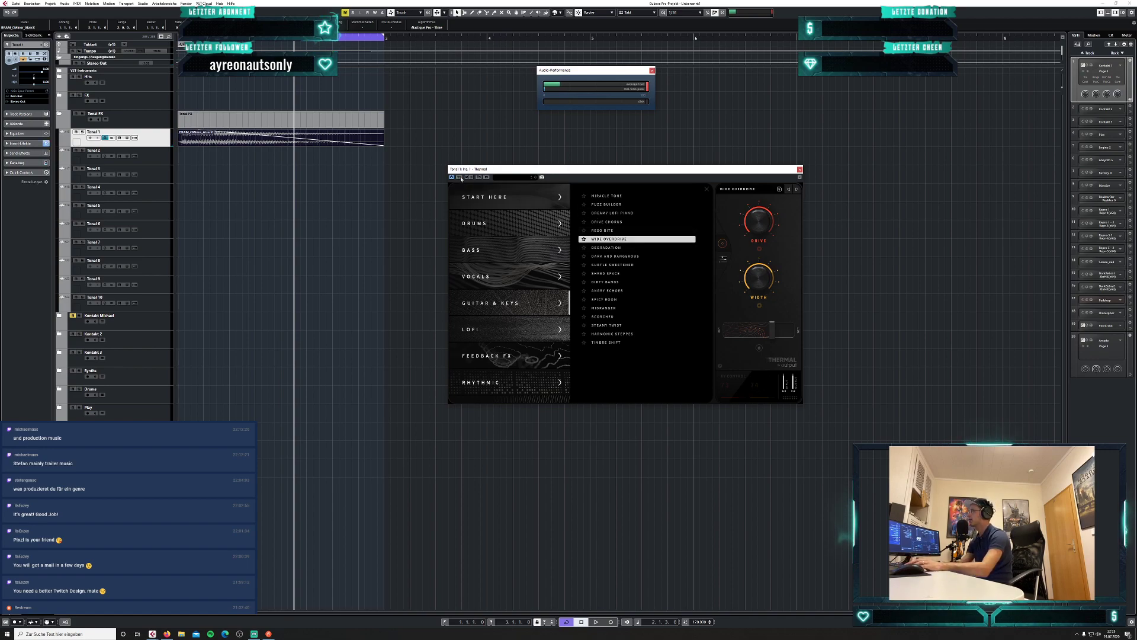
key("Home")
key("space")
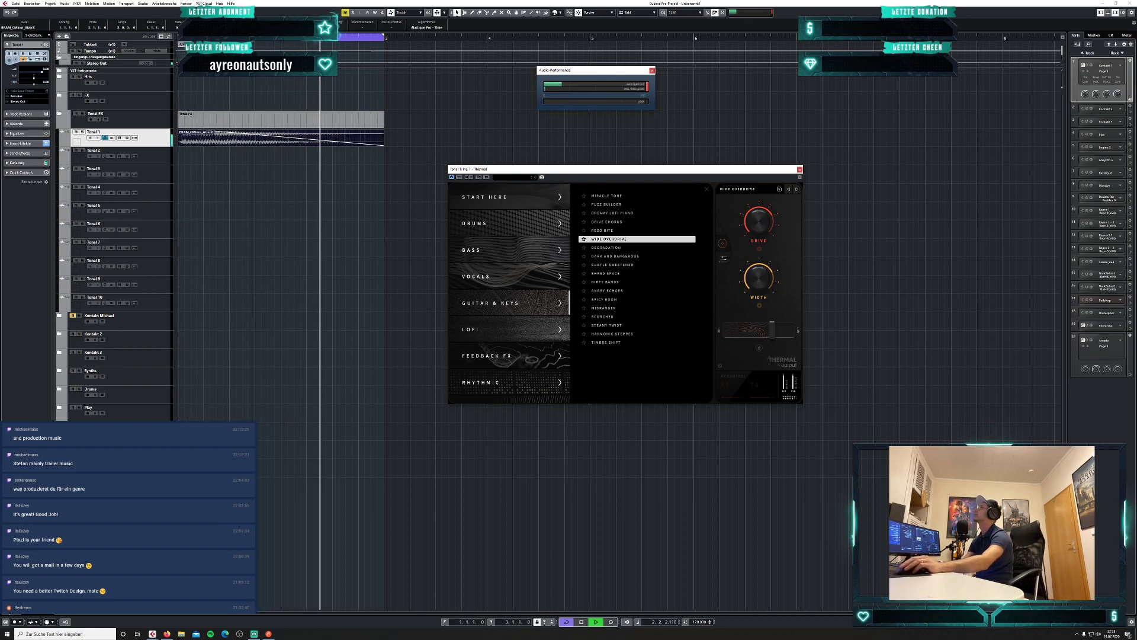
key("space")
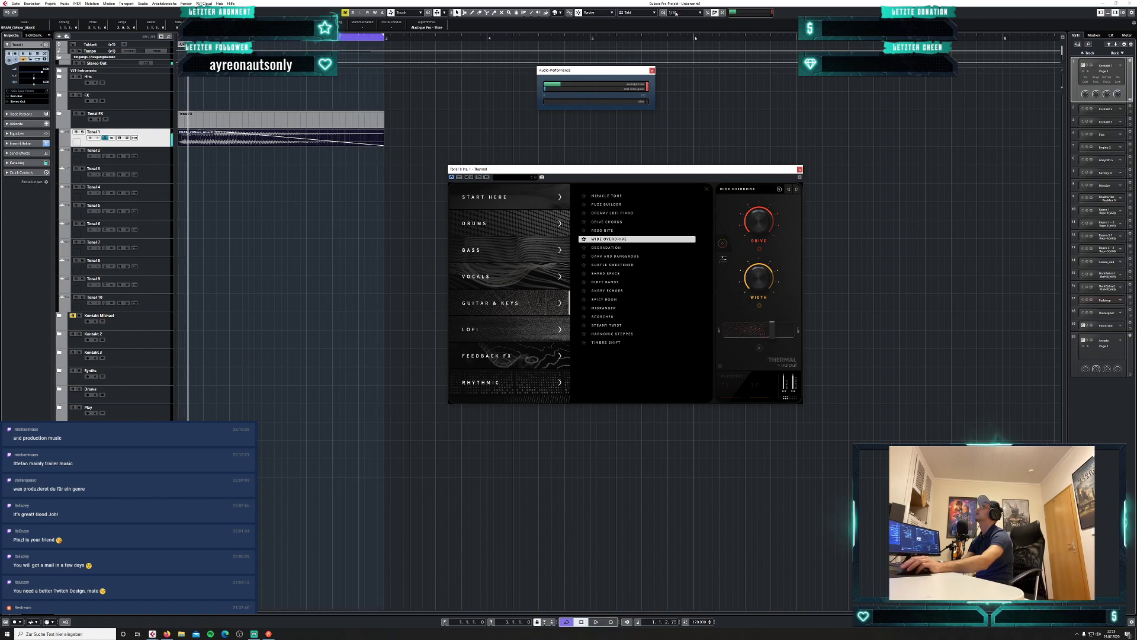
Return to the project and close the channel settings of Tonal 1, keeping the Thermal window open.
key("alt+Tab")
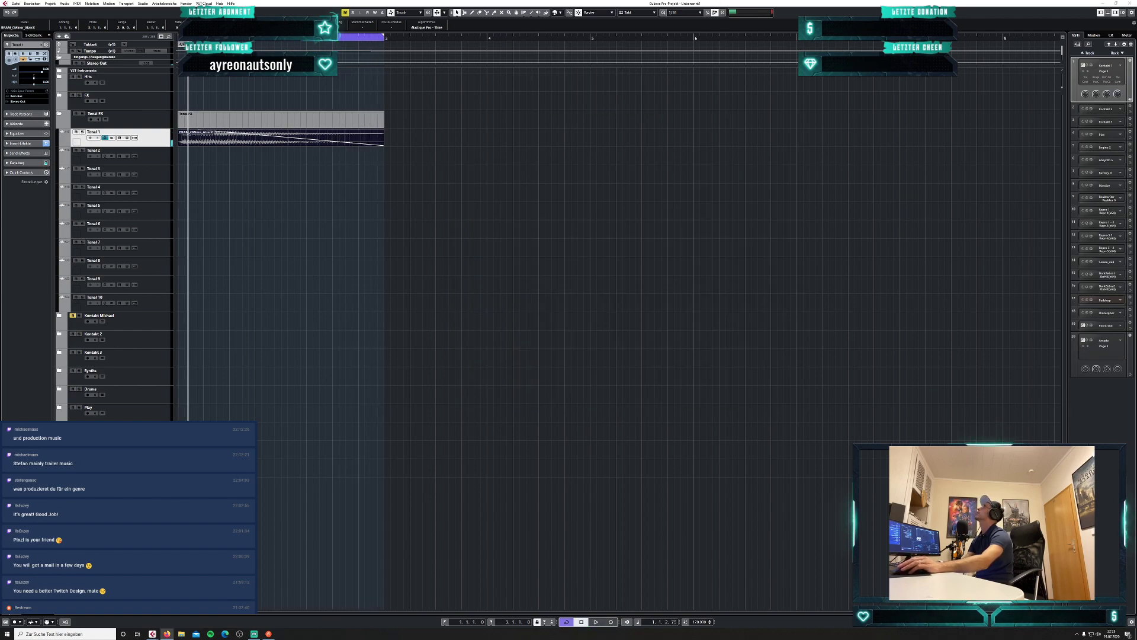
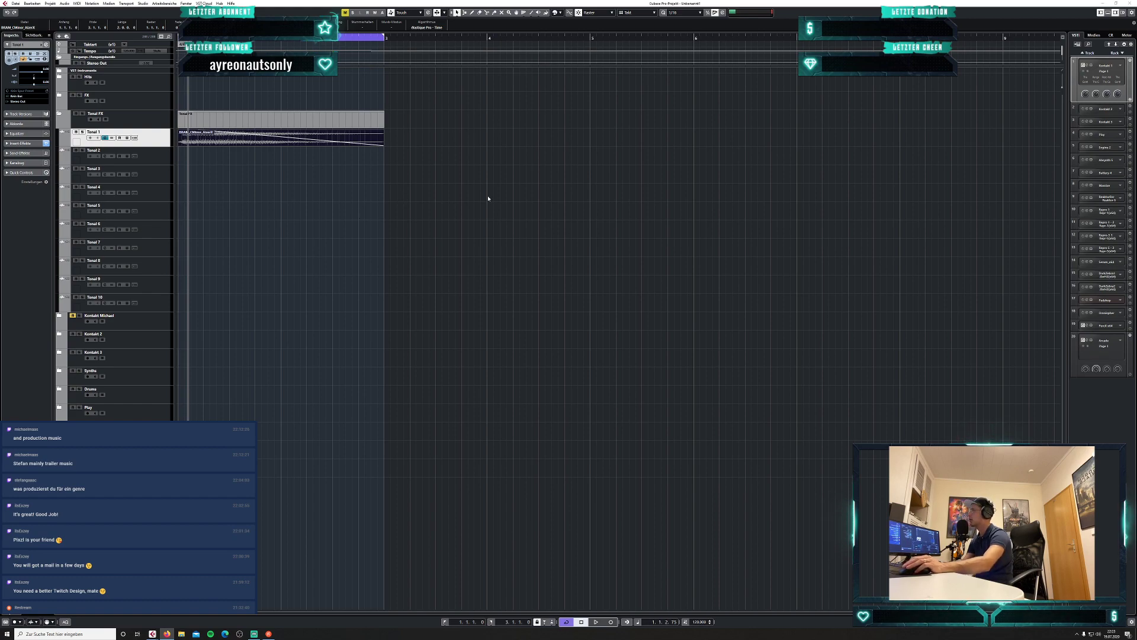
left_click(108, 139)
left_click(675, 97)
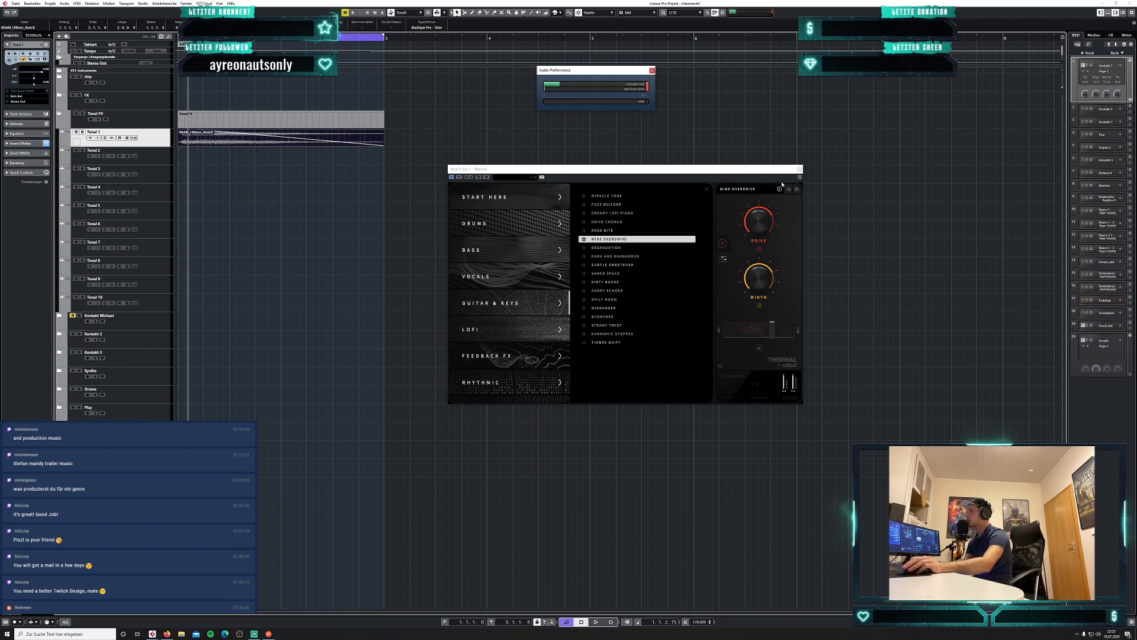
left_click(773, 333)
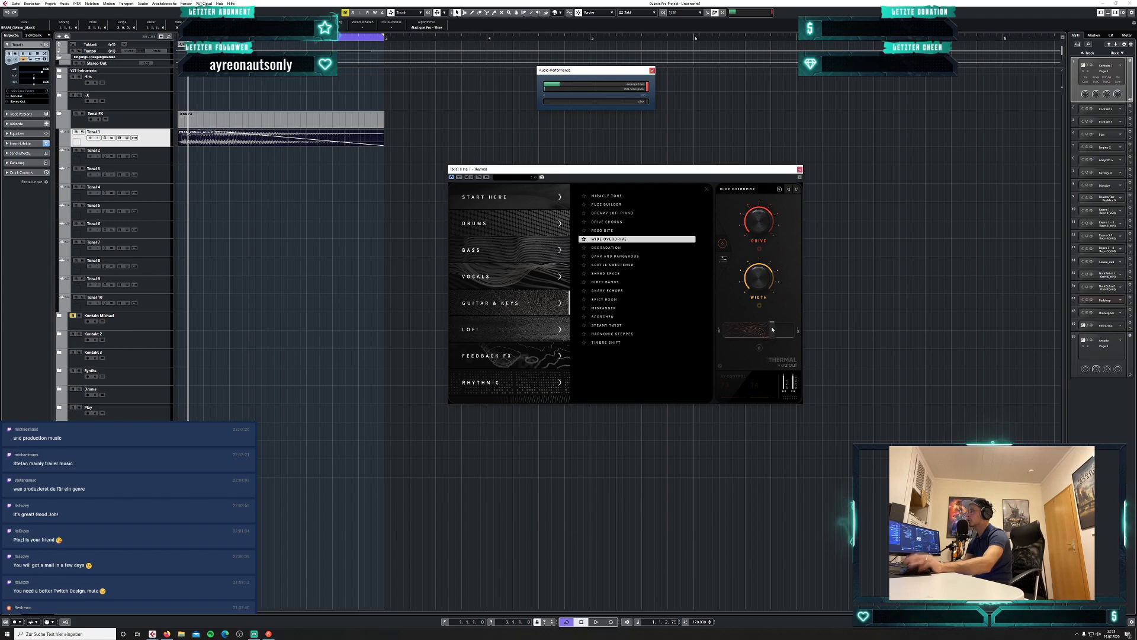
Shorten the cycle range and the braam event on Tonal 1 so that both end at bar 2.
left_click(385, 37)
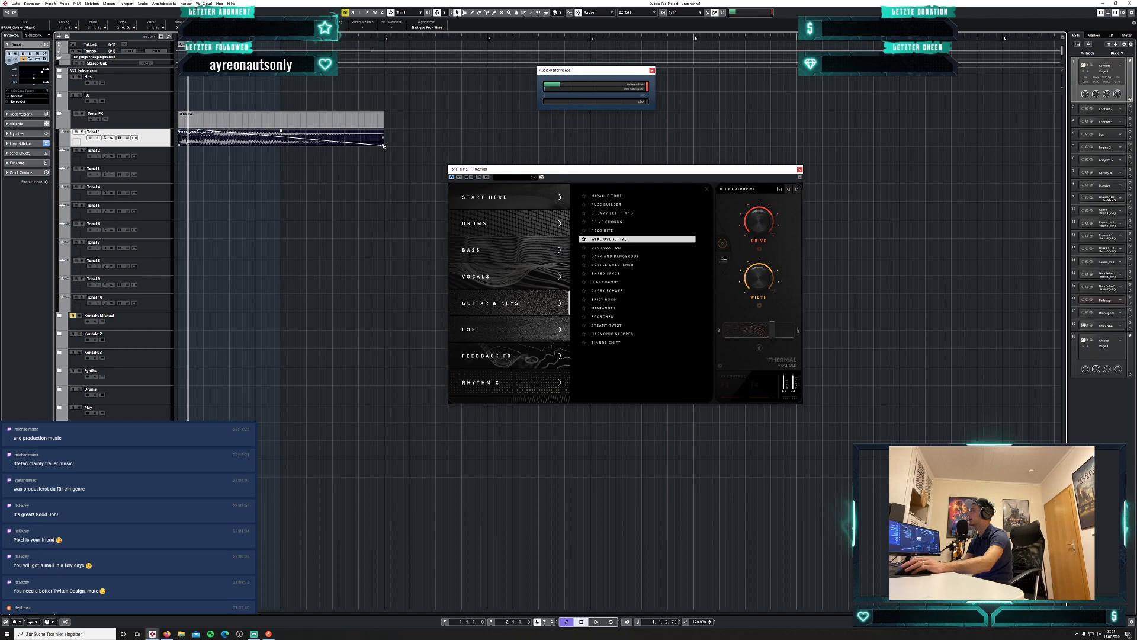
left_click_drag(383, 146, 281, 145)
Play the shortened loop and set Thermal's dry/wet mix to 73 on the Wide Overdrive preset.
key("space")
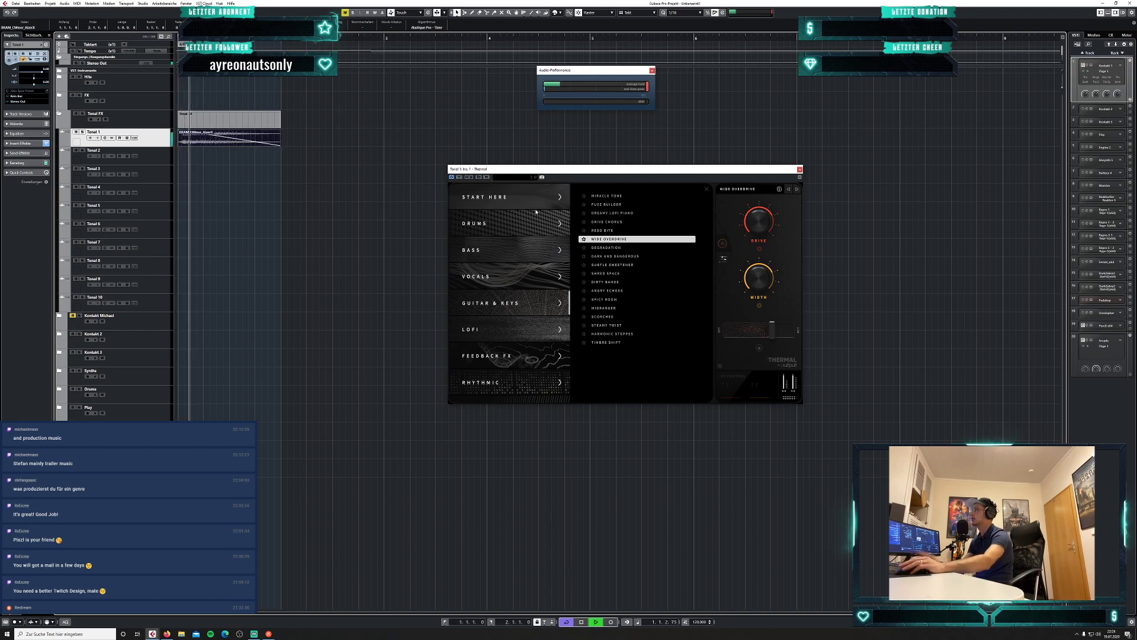
mouse_move(772, 329)
left_mouse_down()
mouse_move(698, 341)
mouse_move(825, 342)
mouse_move(702, 341)
mouse_move(777, 337)
left_mouse_up()
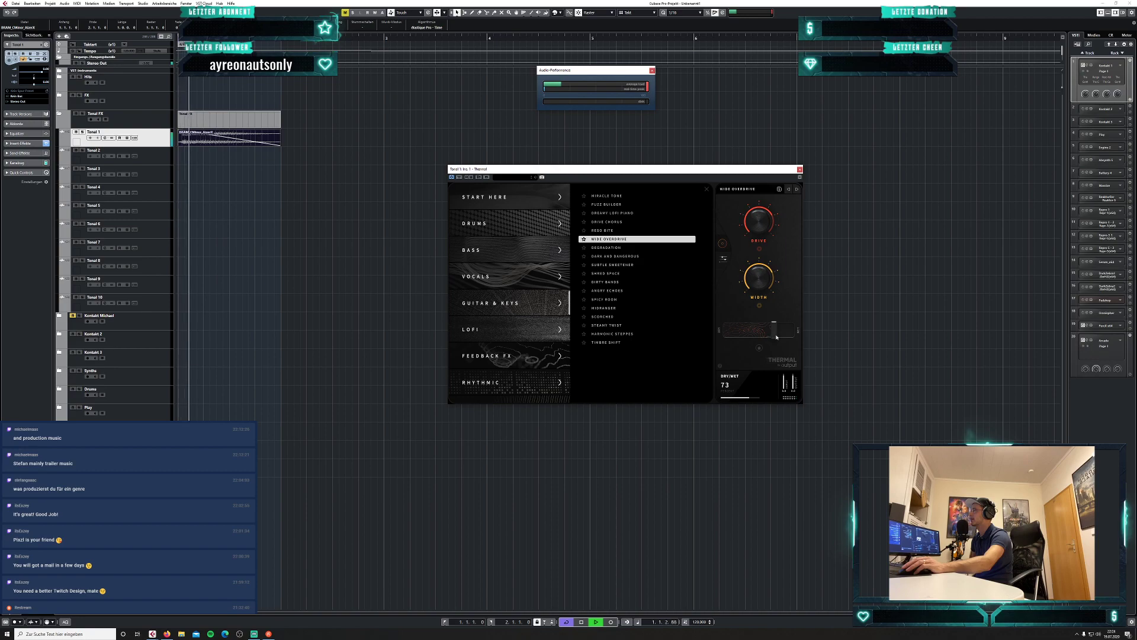
key("space")
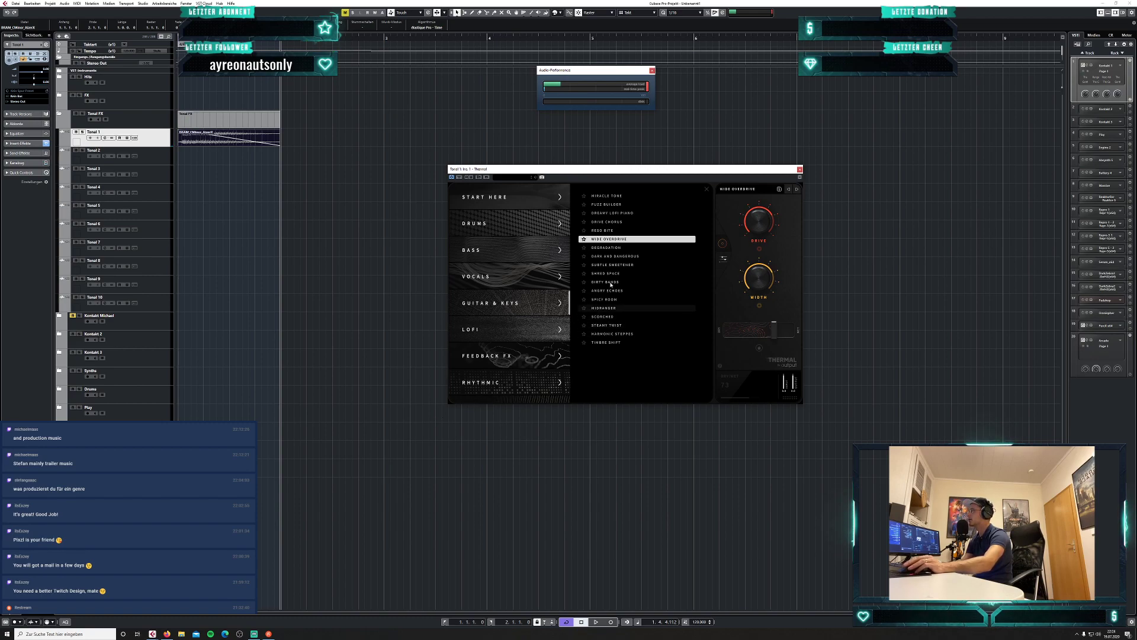
Audition the Angry Echoes, Spicy Room and Midranger presets on the looped braam, and load and play Scorched.
left_click(667, 294)
key("space")
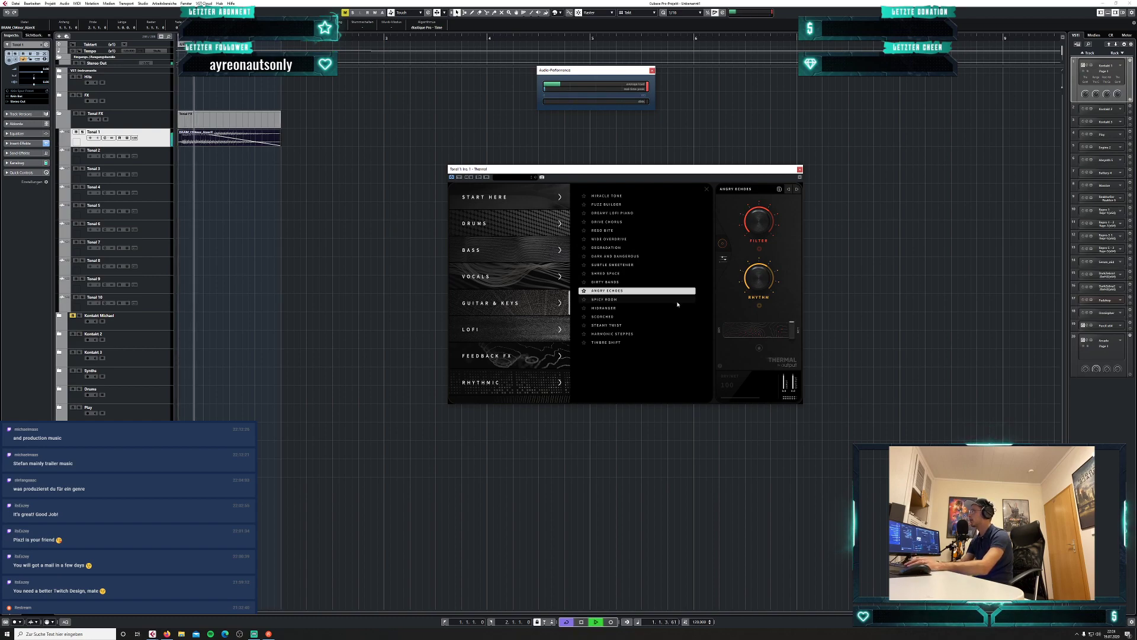
left_click(609, 300)
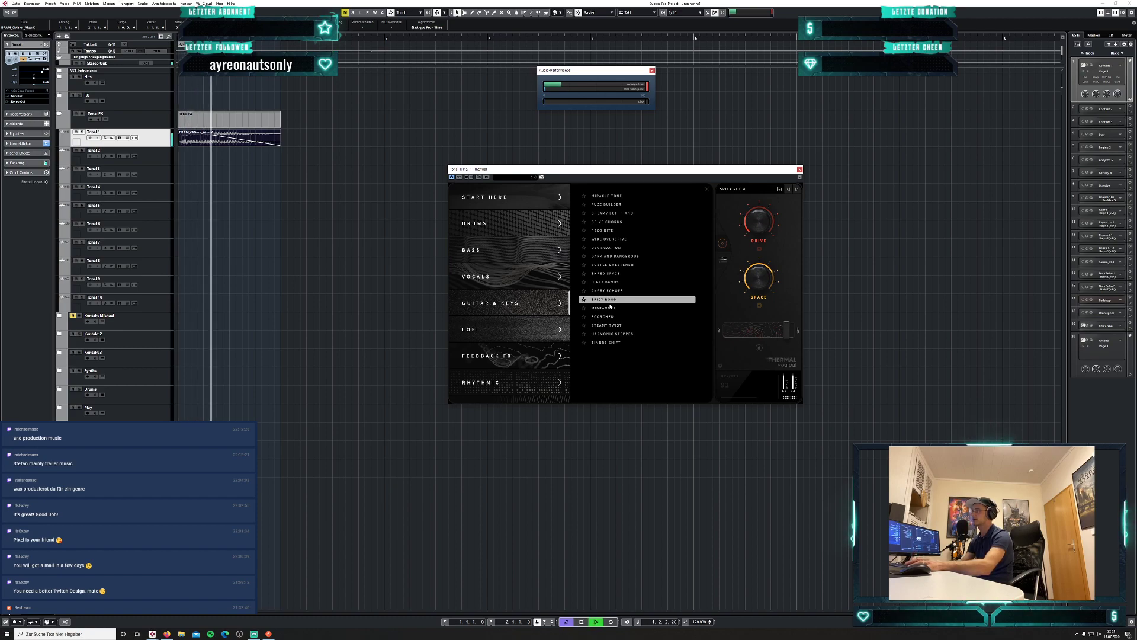
key("space")
left_click(608, 308)
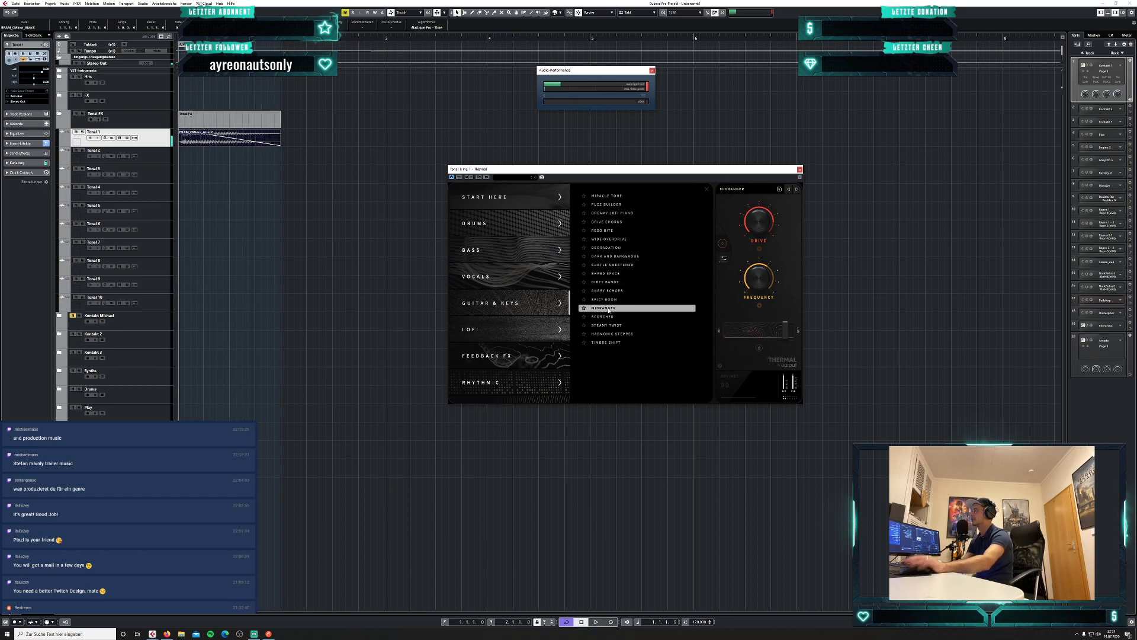
key("space")
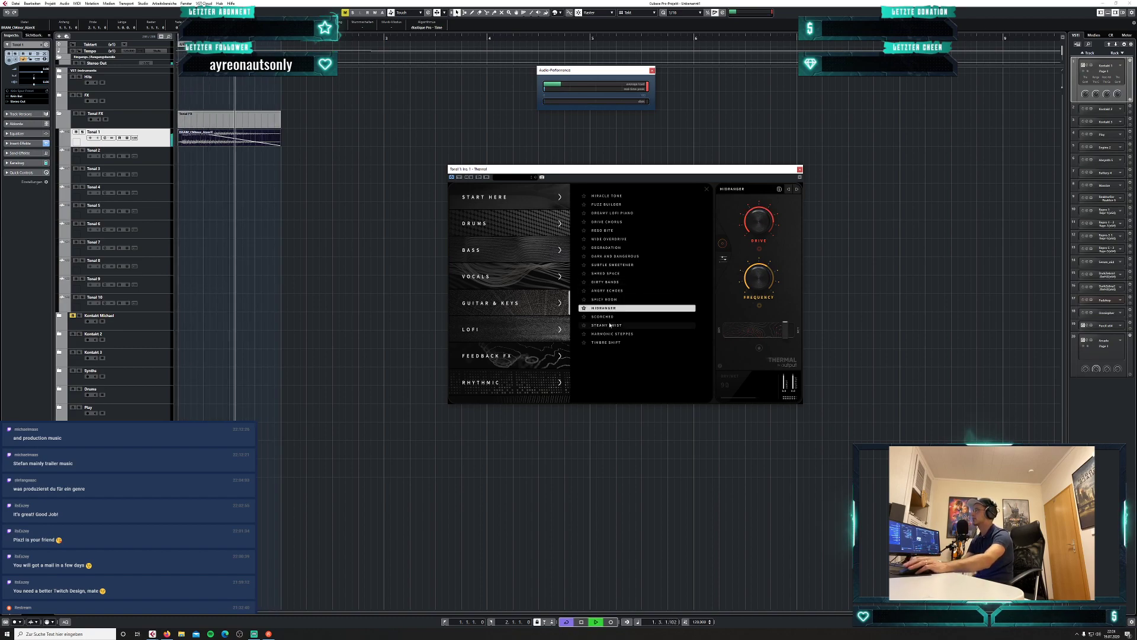
left_click(610, 317)
key("space")
key("space")
key("space")
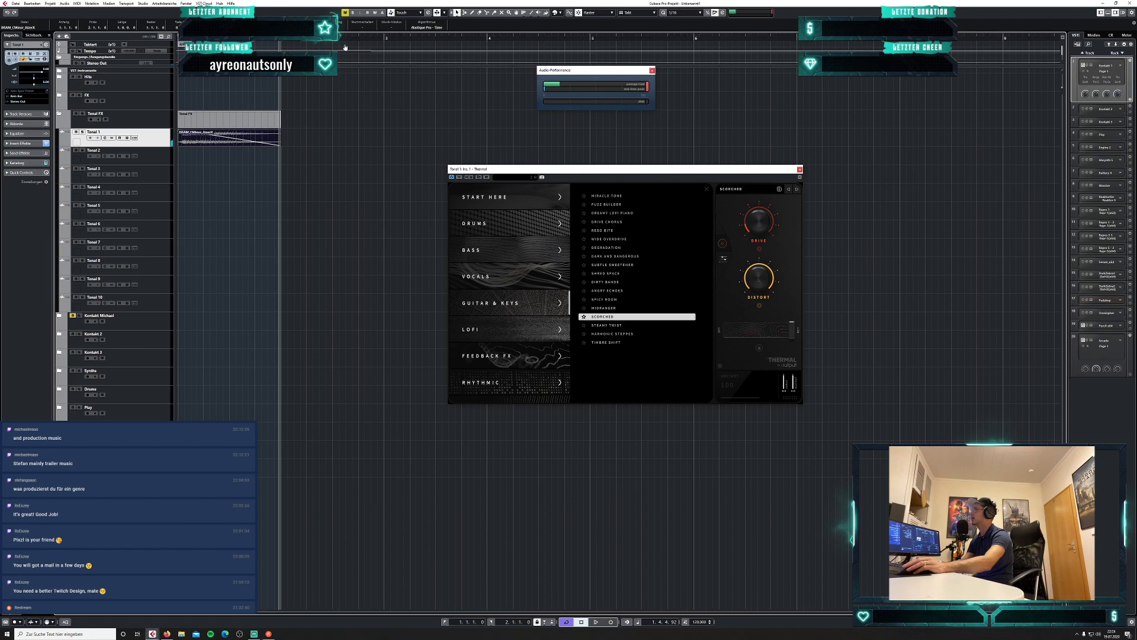
Lengthen the braam event on Tonal 1 and the cycle range to bar 4, play it, and trim both to end at bar 3.
left_click_drag(280, 144, 488, 145)
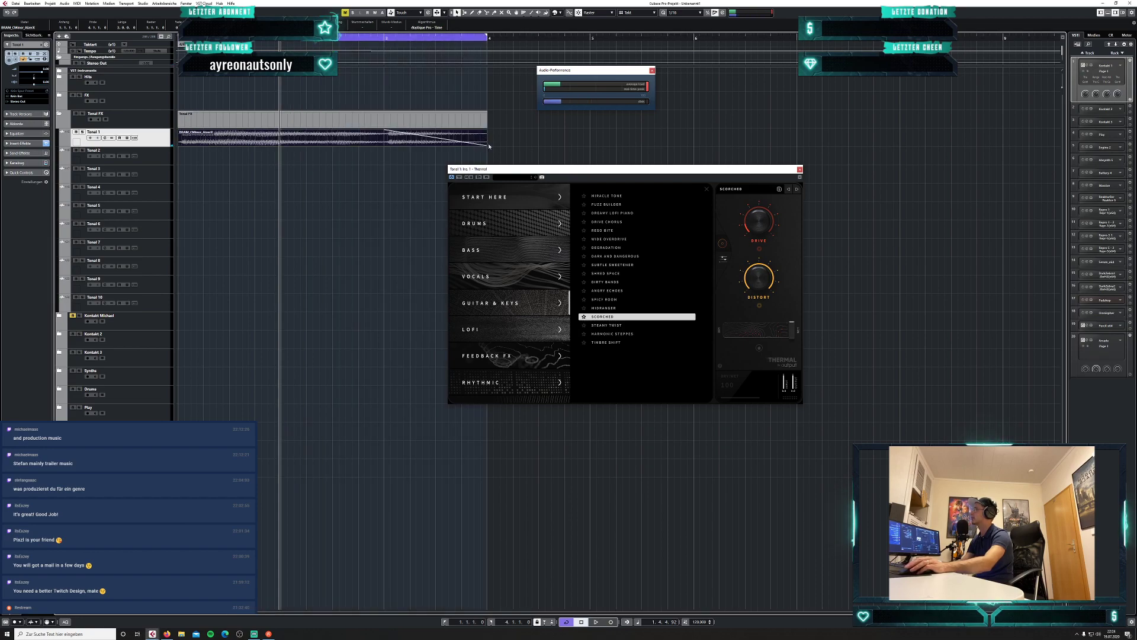
key("Home")
key("space")
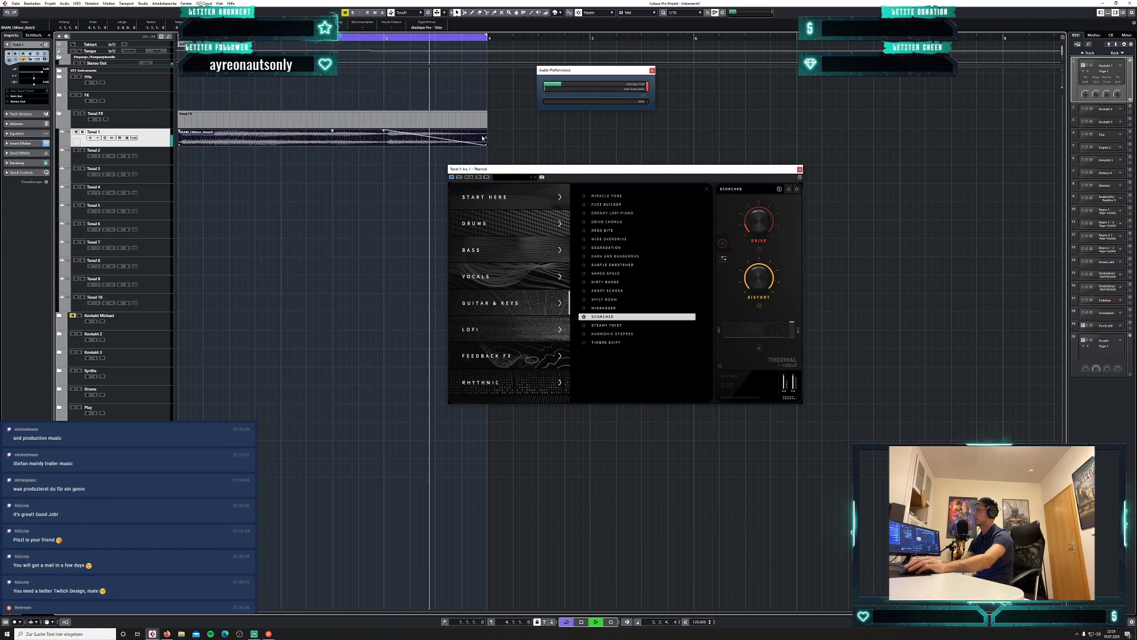
left_click_drag(488, 143, 384, 142)
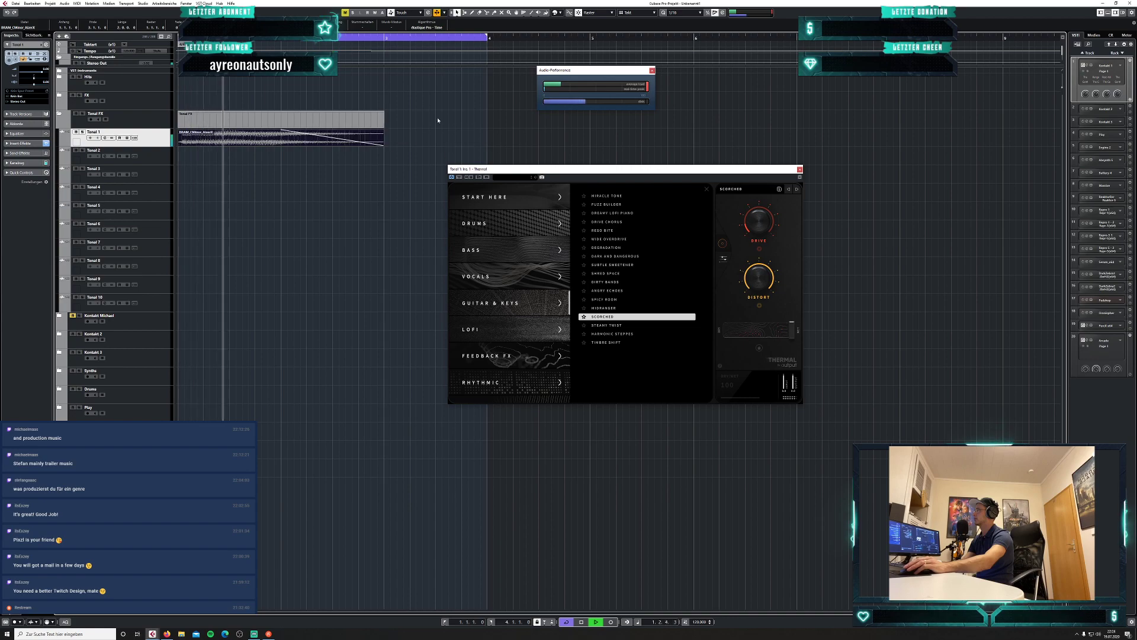
left_click_drag(482, 37, 384, 37)
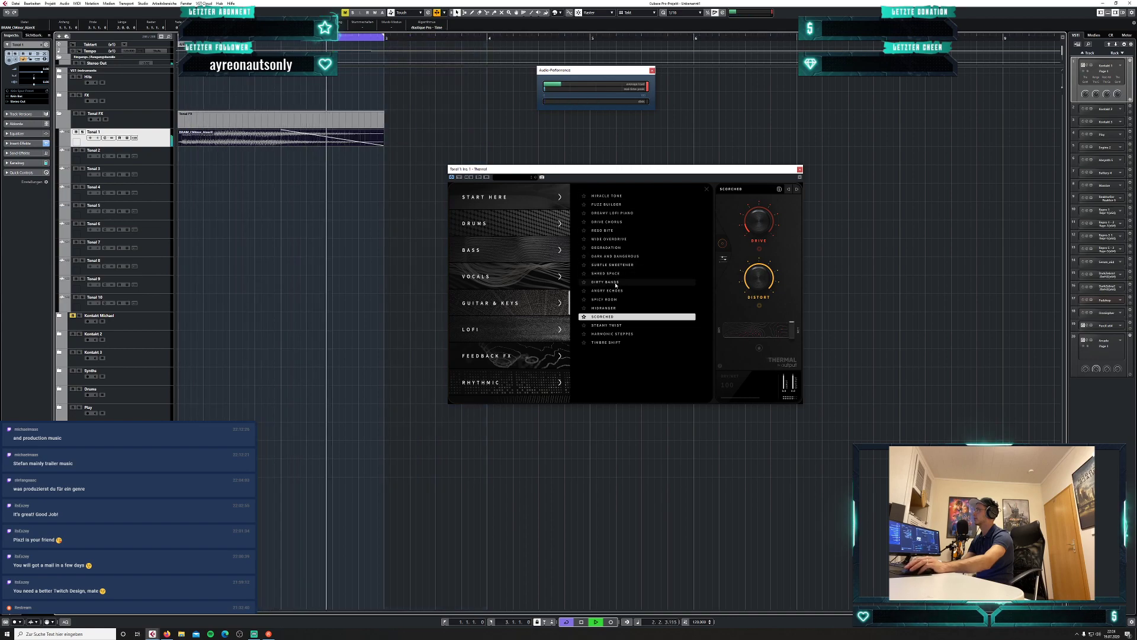
Toggle Thermal's bypass during playback to compare the Scorched preset with the dry braam.
left_click(459, 177)
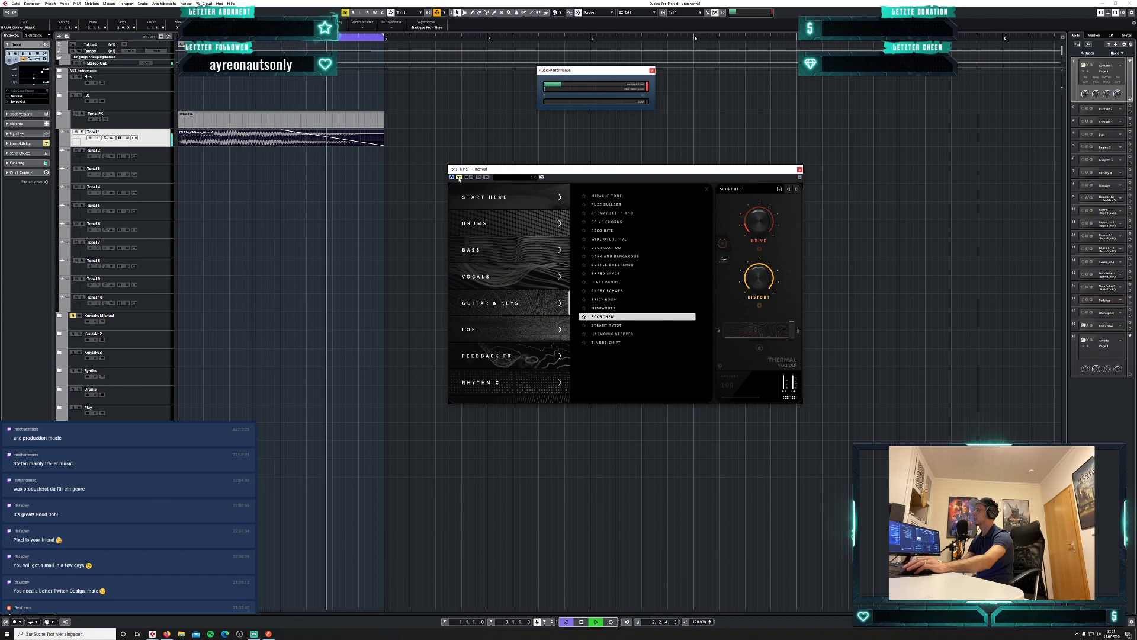
left_click(459, 177)
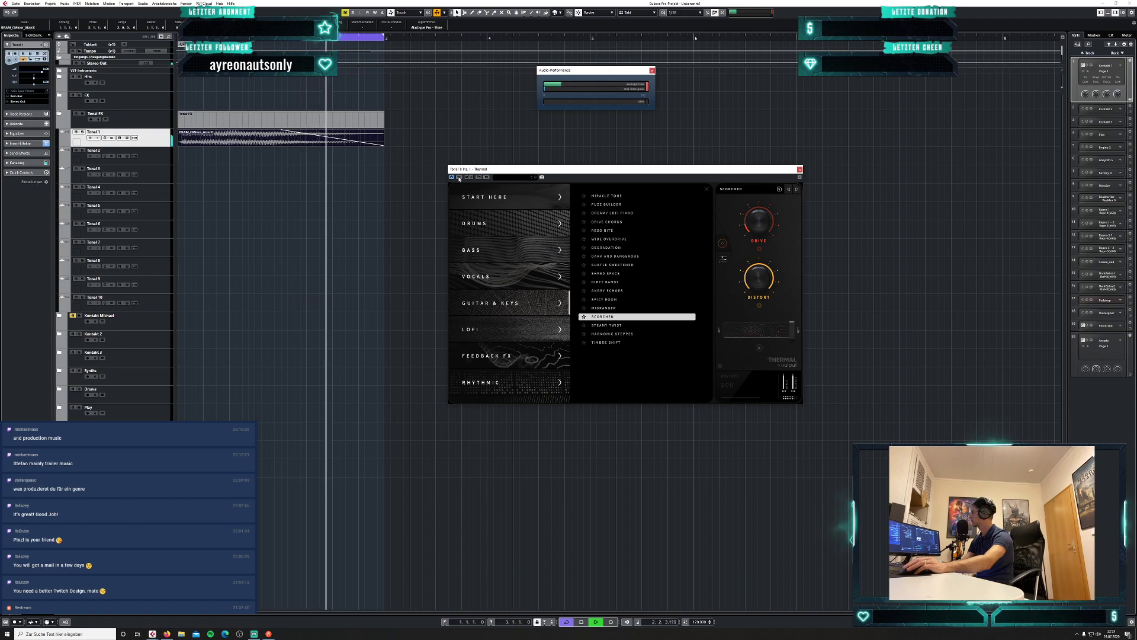
left_click(459, 177)
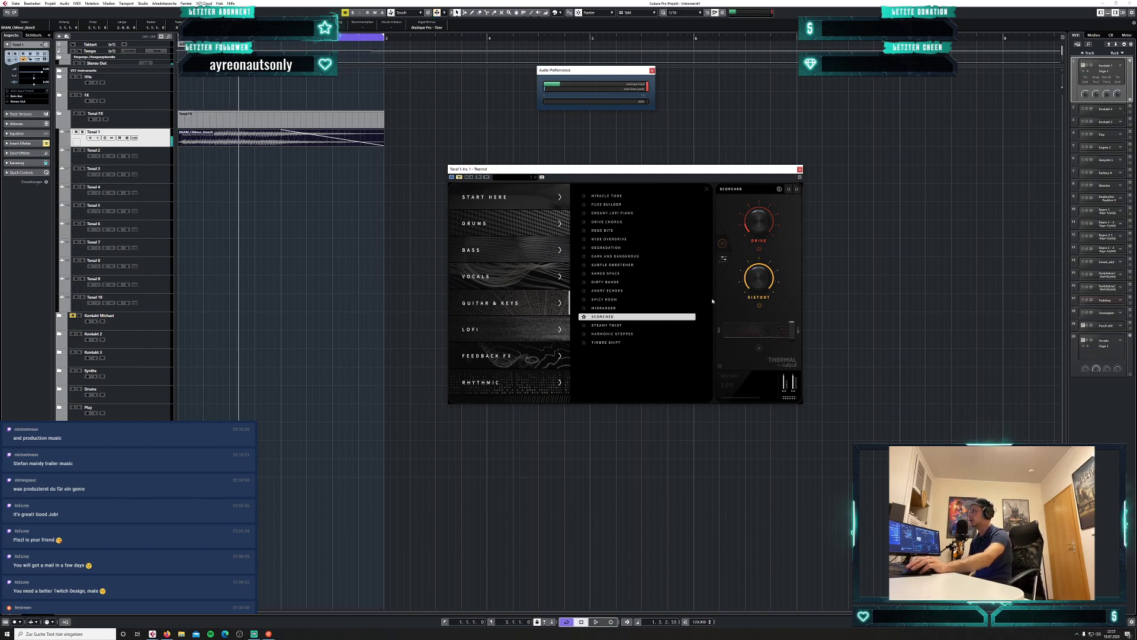
Audition the Steamy Twist, Harmonic Steppes and Timbre Shift presets on the loop, return to Harmonic Steppes and stop playback.
left_click(616, 326)
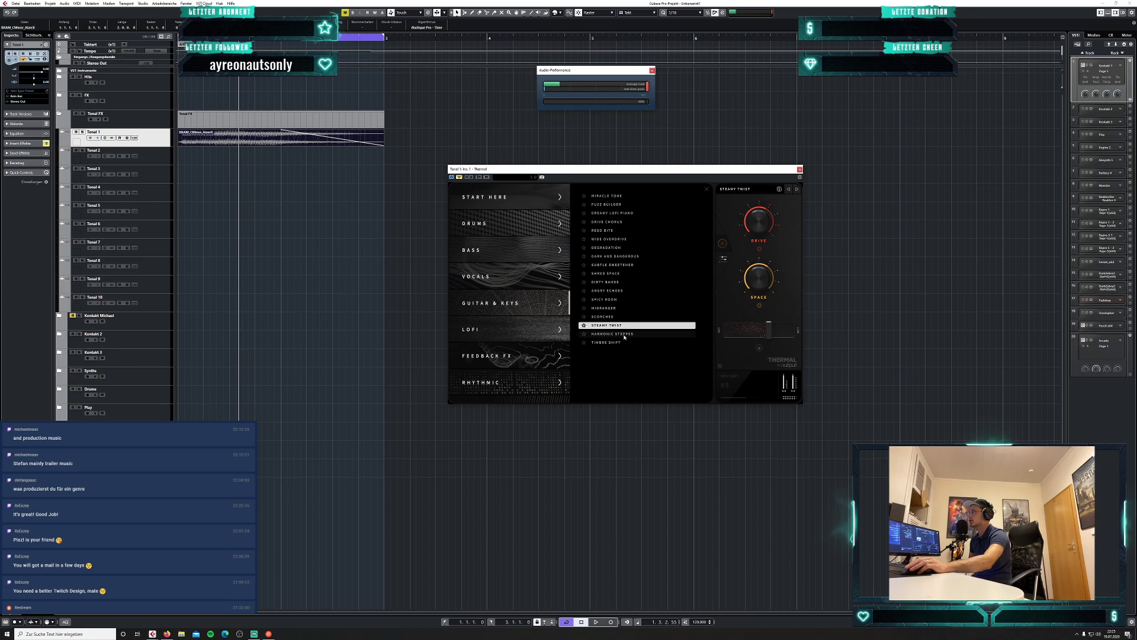
left_click(625, 334)
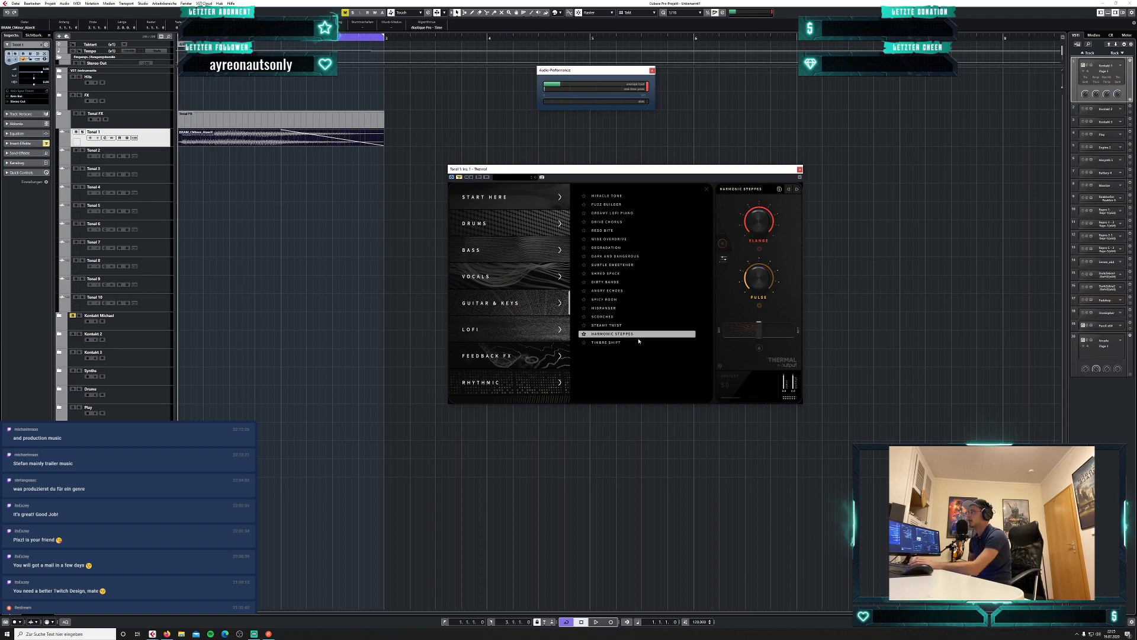
key("space")
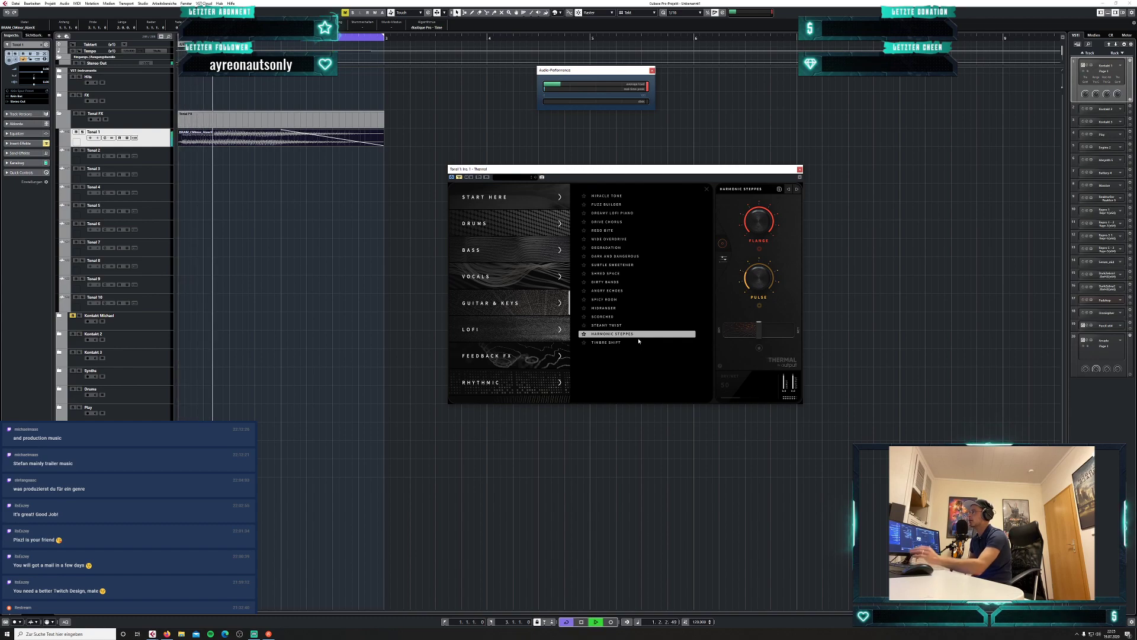
left_click(616, 342)
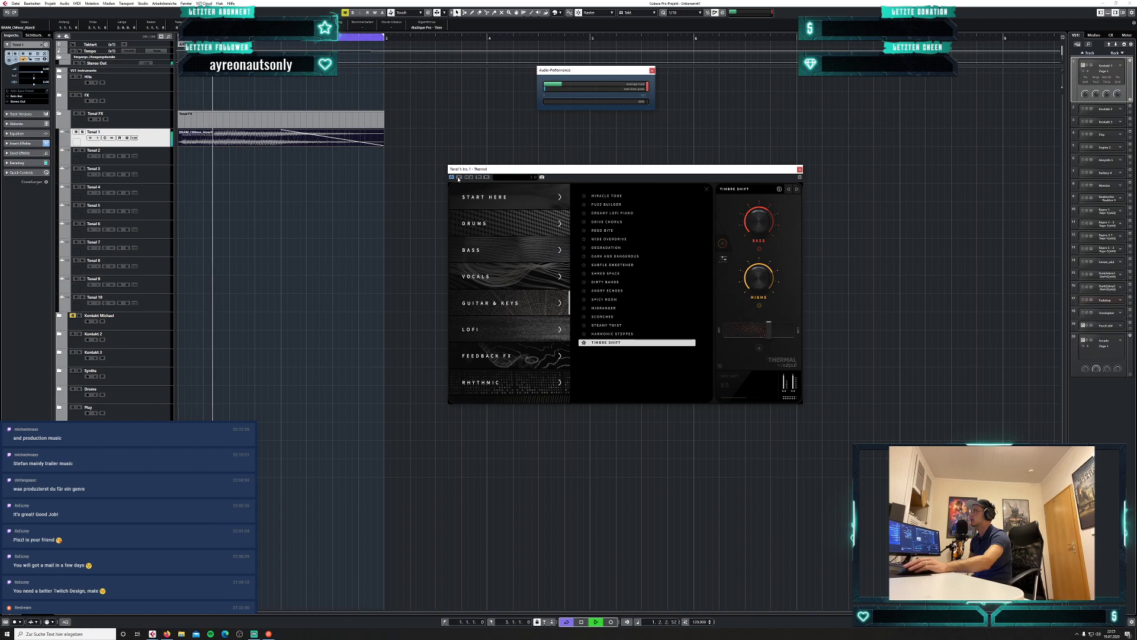
left_click(629, 335)
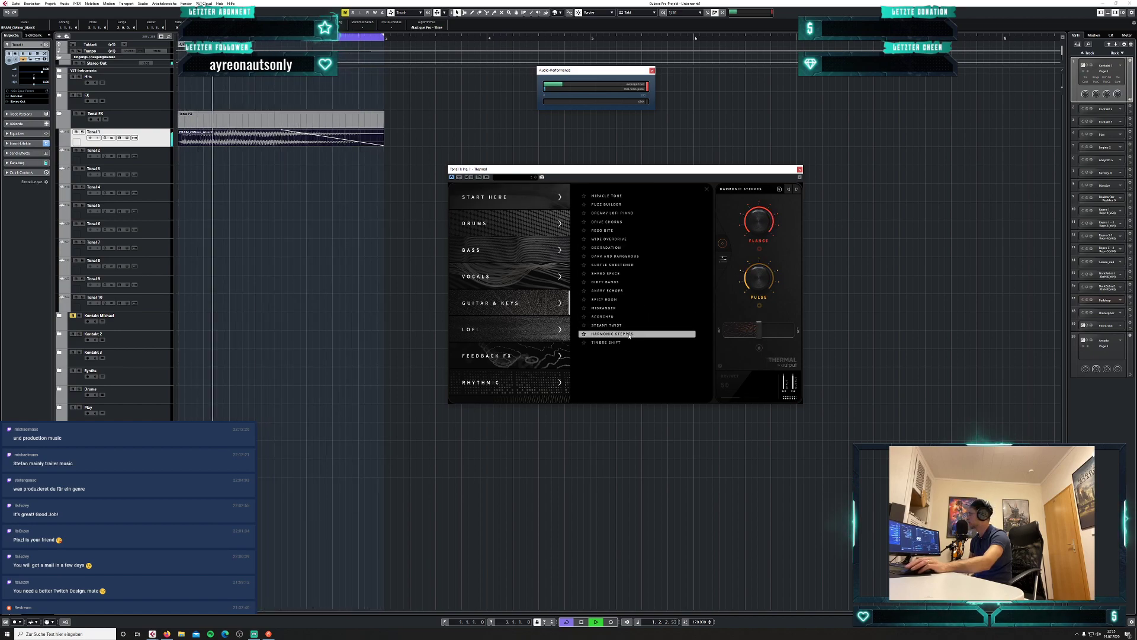
key("space")
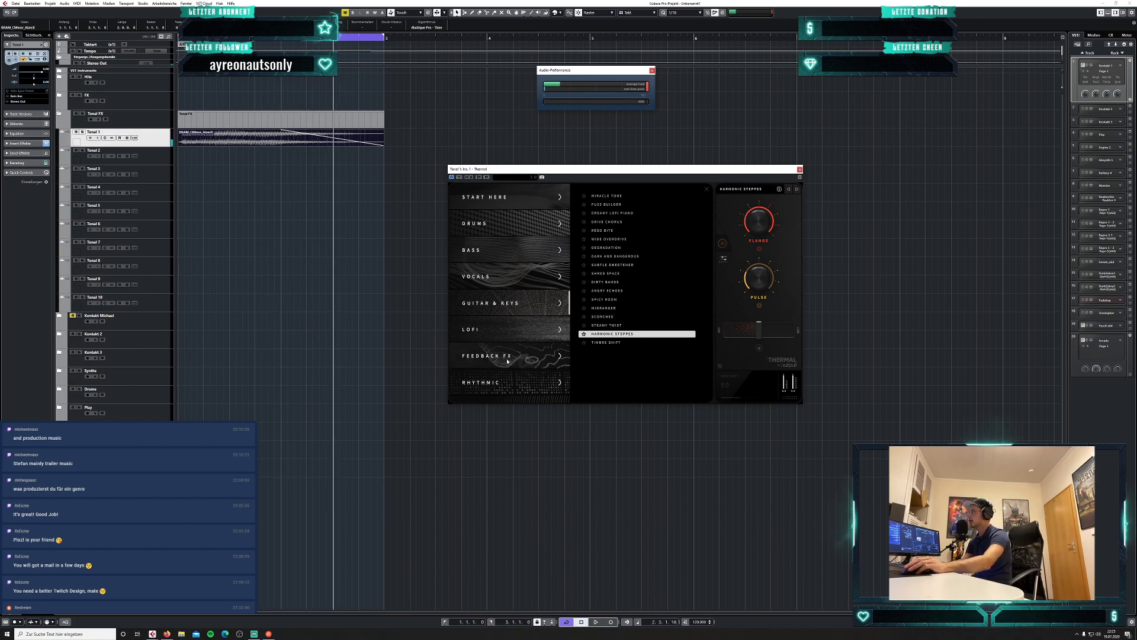
Load System Destruct from Thermal's Feedback FX category and play it with the braam event and cycle shortened to bar 2.
left_click(507, 361)
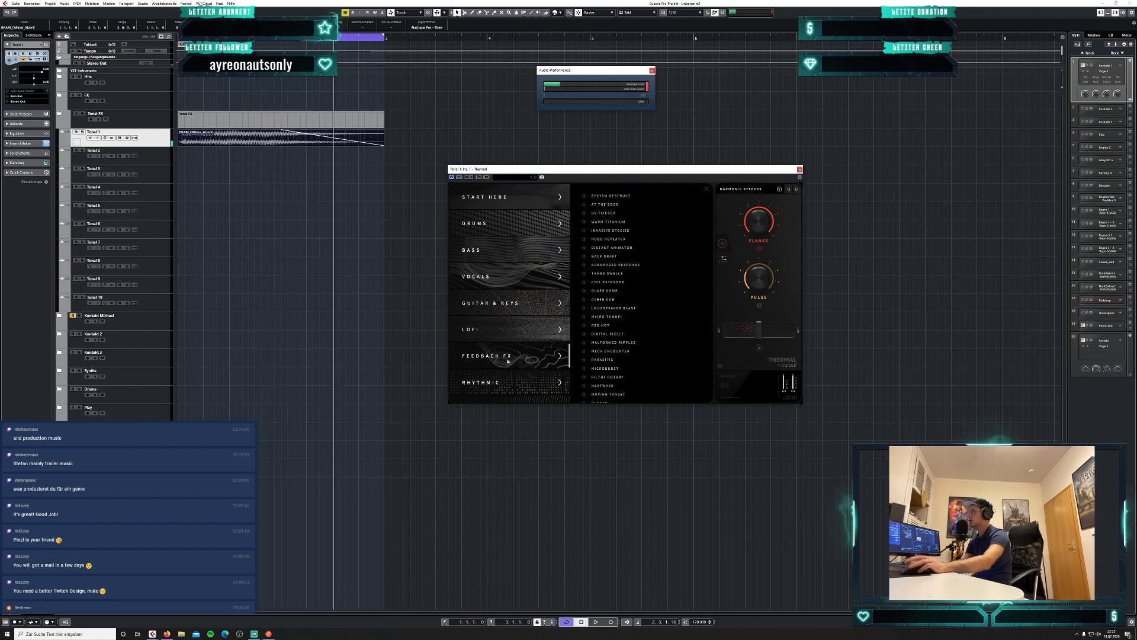
left_click(630, 197)
left_click_drag(382, 145, 281, 145)
left_click_drag(383, 36, 288, 43)
key("space")
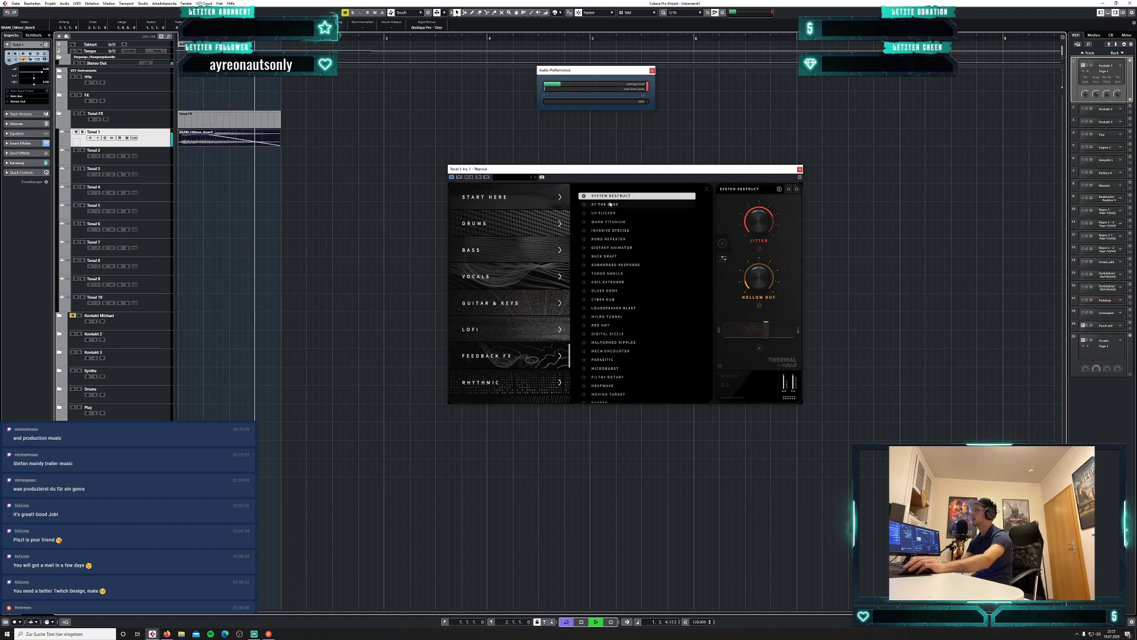
key("space")
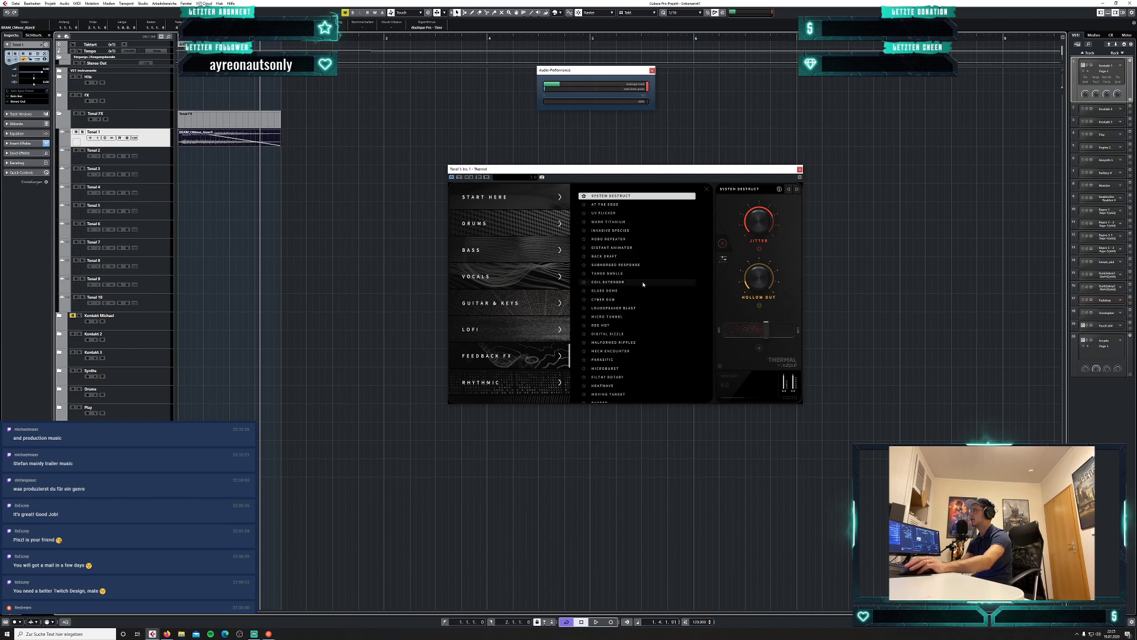
Play the braam from the project start with Thermal bypassed and with it active to compare the System Destruct preset.
left_click(459, 177)
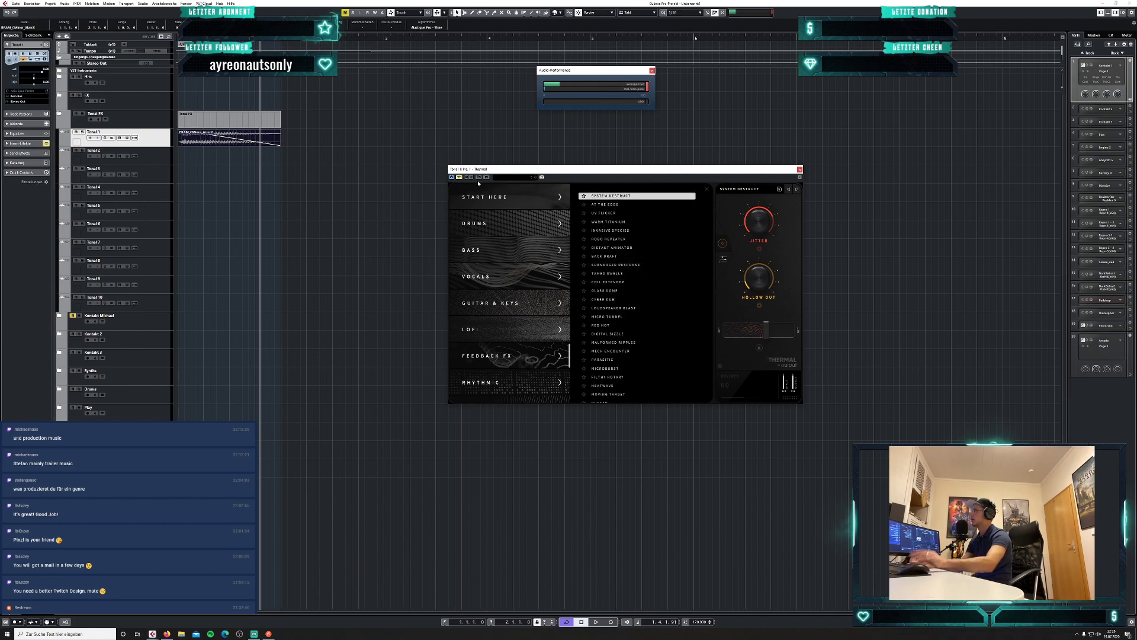
key("Home")
key("space")
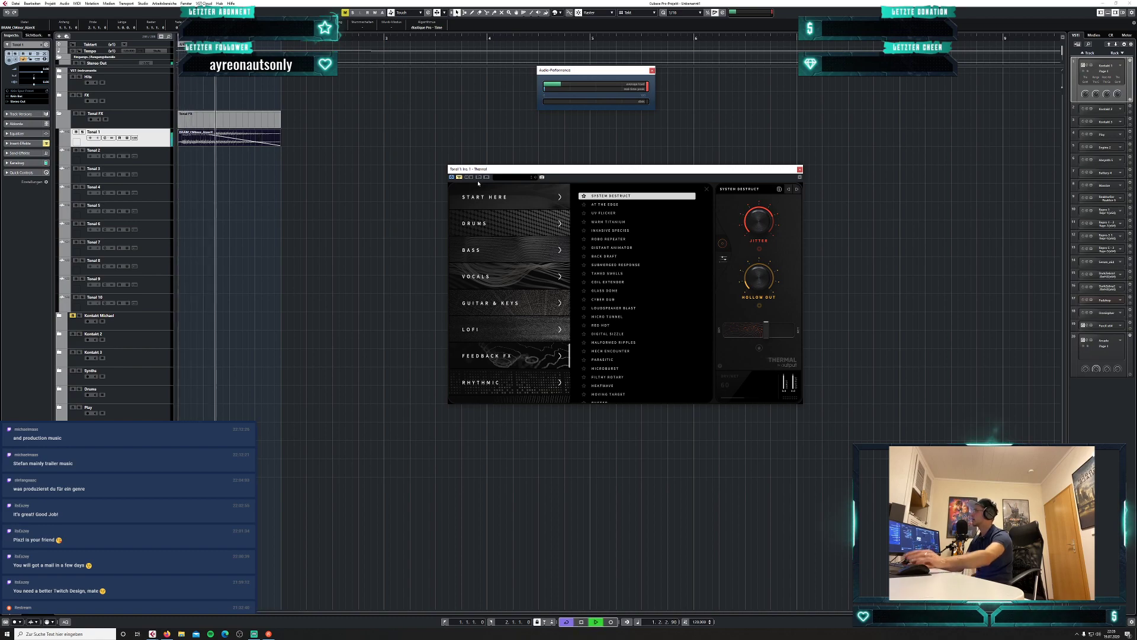
key("space")
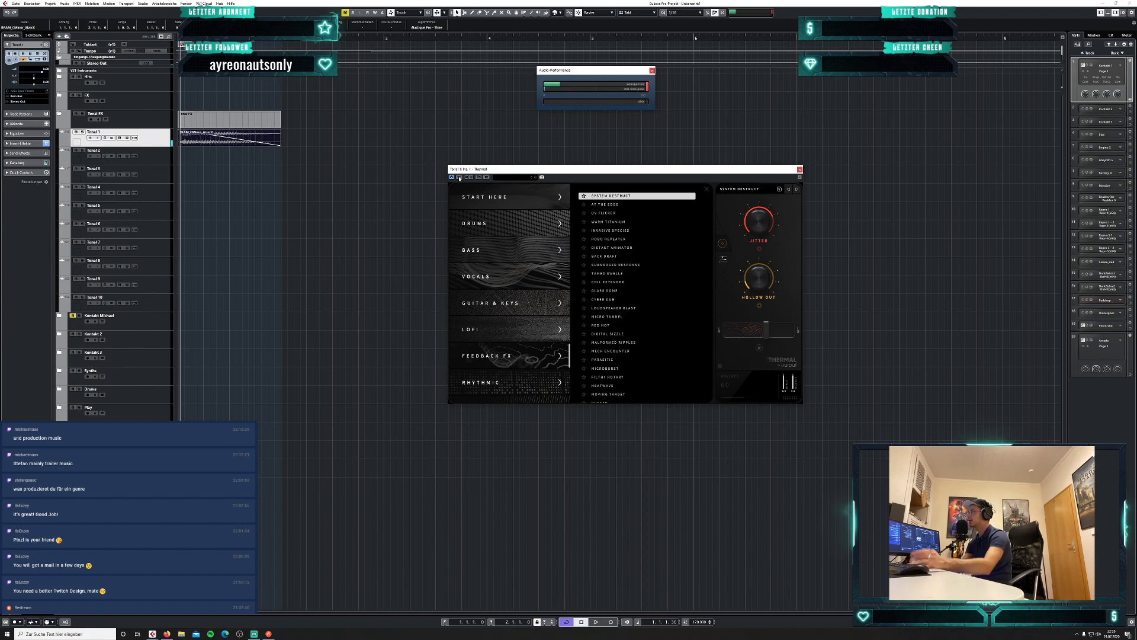
key("Home")
key("space")
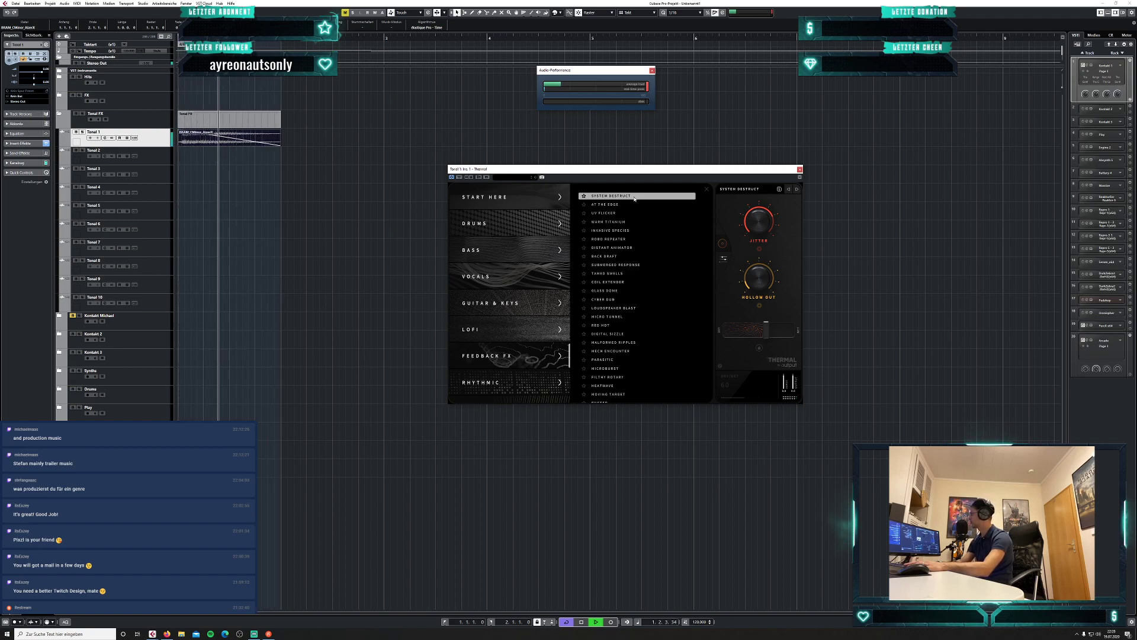
key("space")
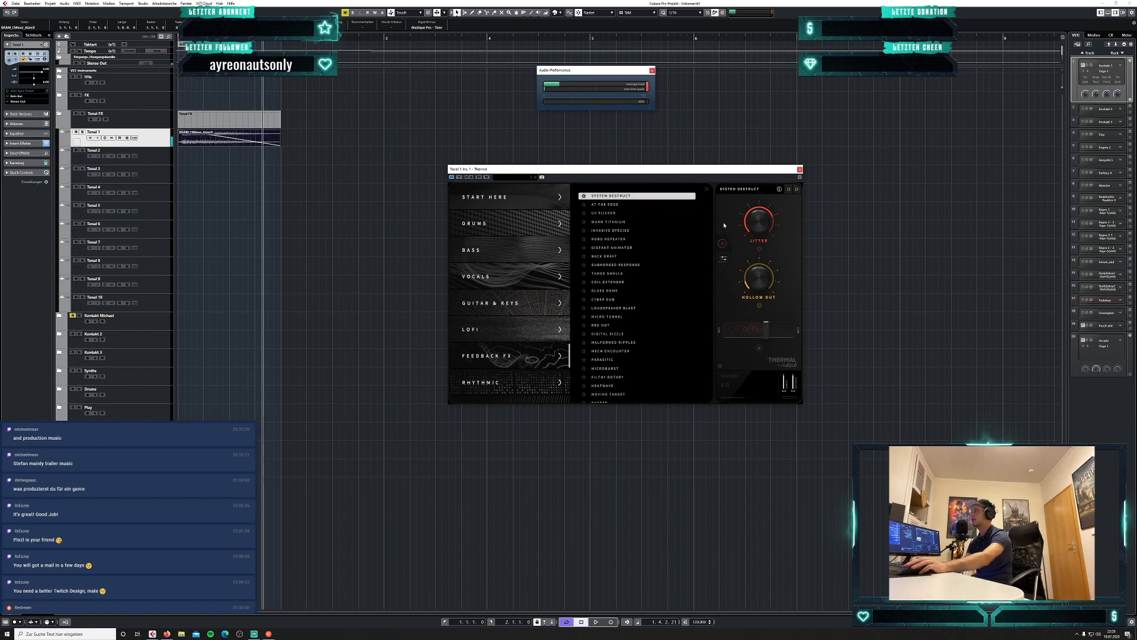
Audition the Feedback FX presets At the Edge, UV Flicker, Warm Titanium, Invasive Species, Robo Repeater and Distant Animator on the loop.
left_click(619, 205)
key("space")
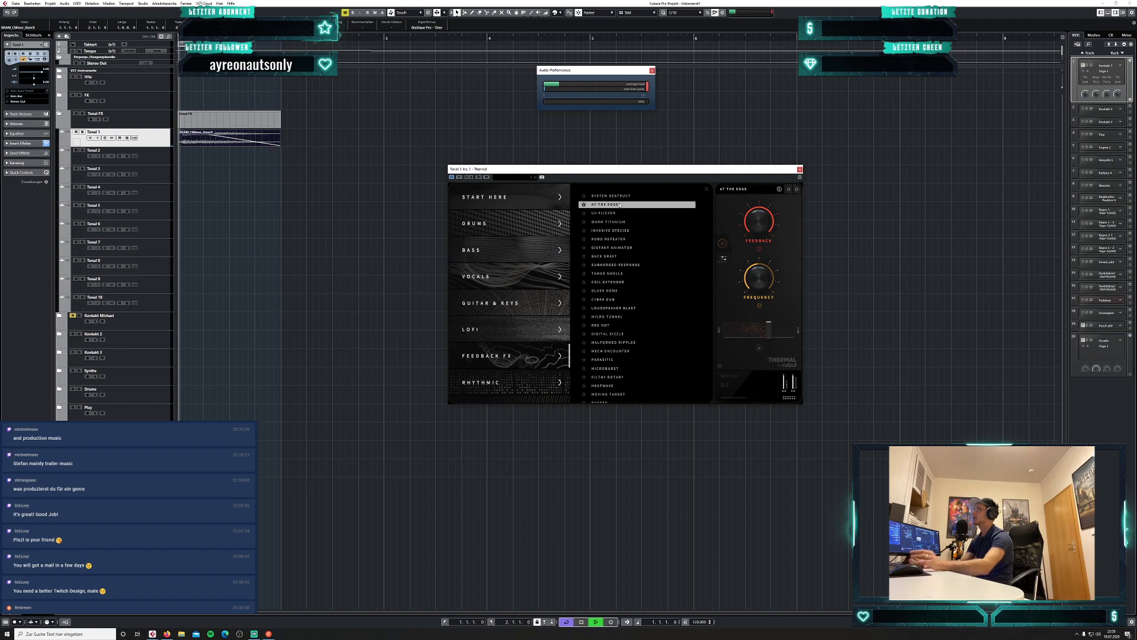
left_click(619, 214)
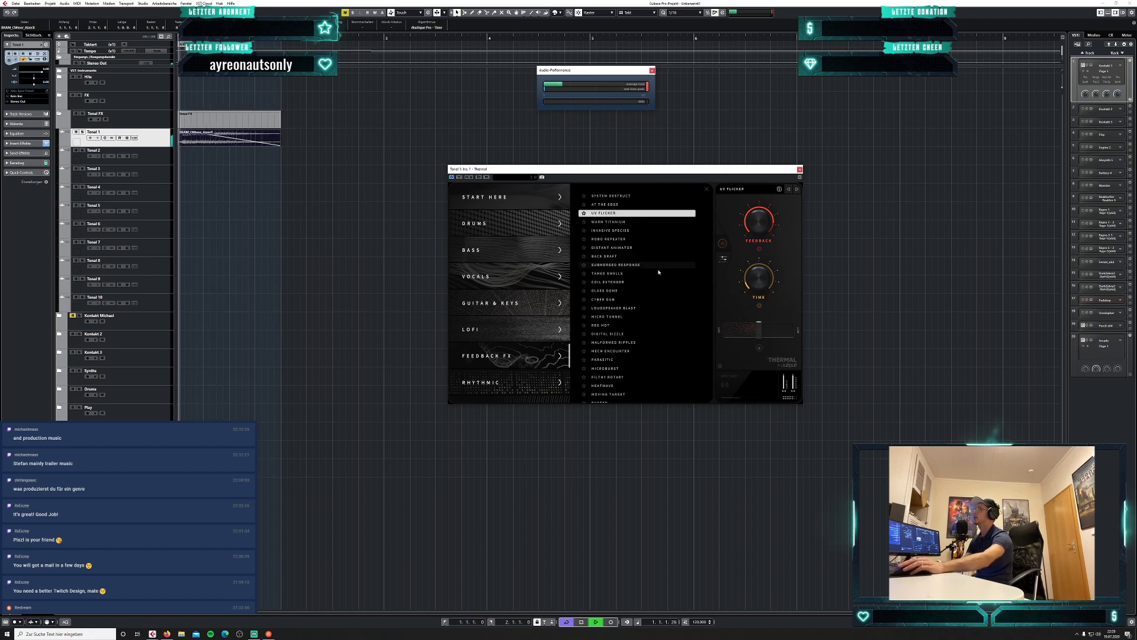
left_click(621, 223)
left_click(622, 231)
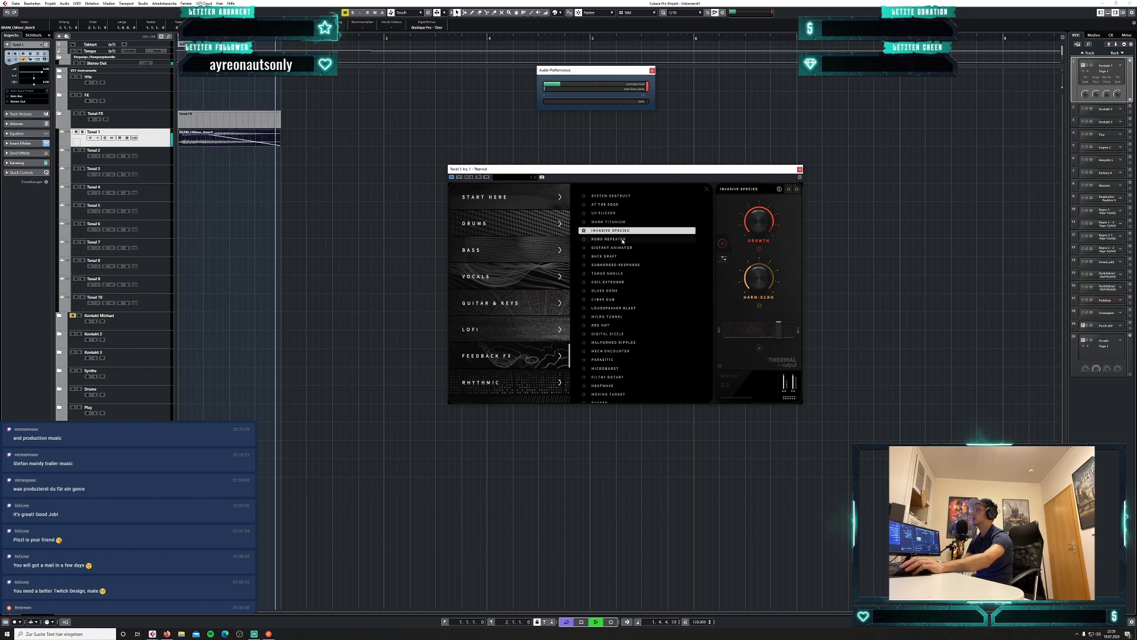
left_click(622, 240)
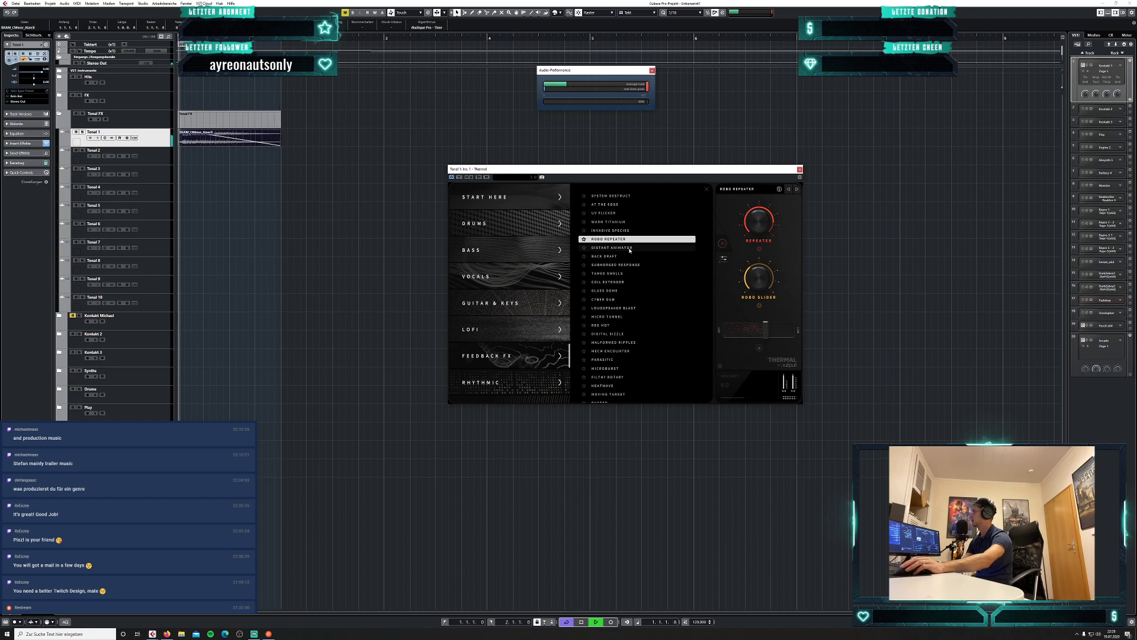
left_click(630, 248)
key("space")
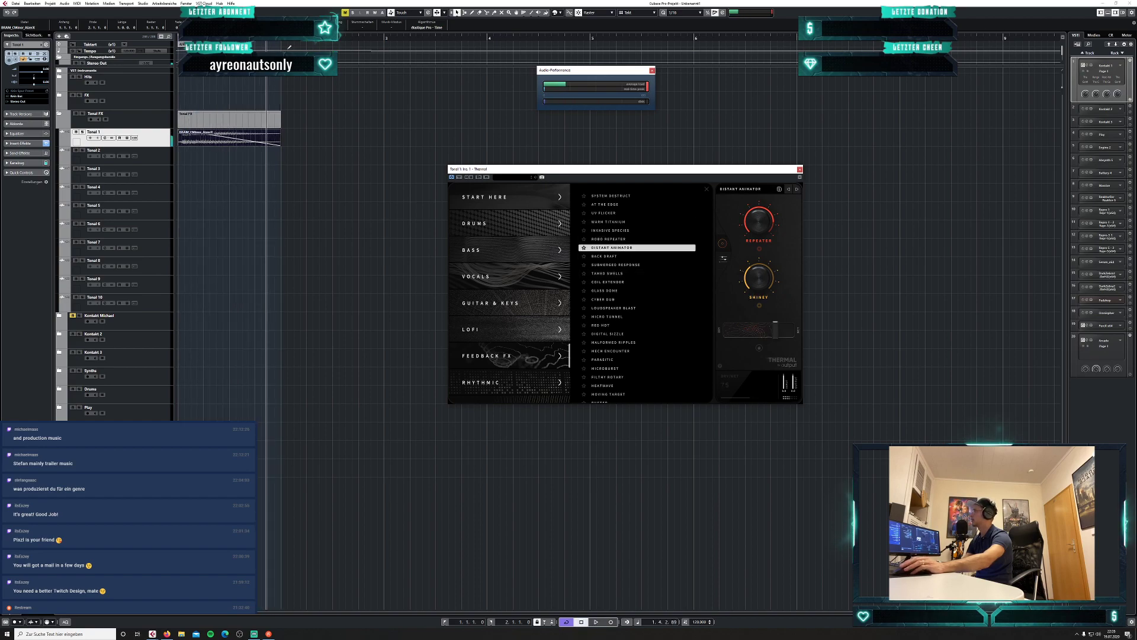
Extend the cycle range and the braam event on Tonal 1 to bar 3 and play the loop with Distant Animator.
left_click(356, 37, "alt")
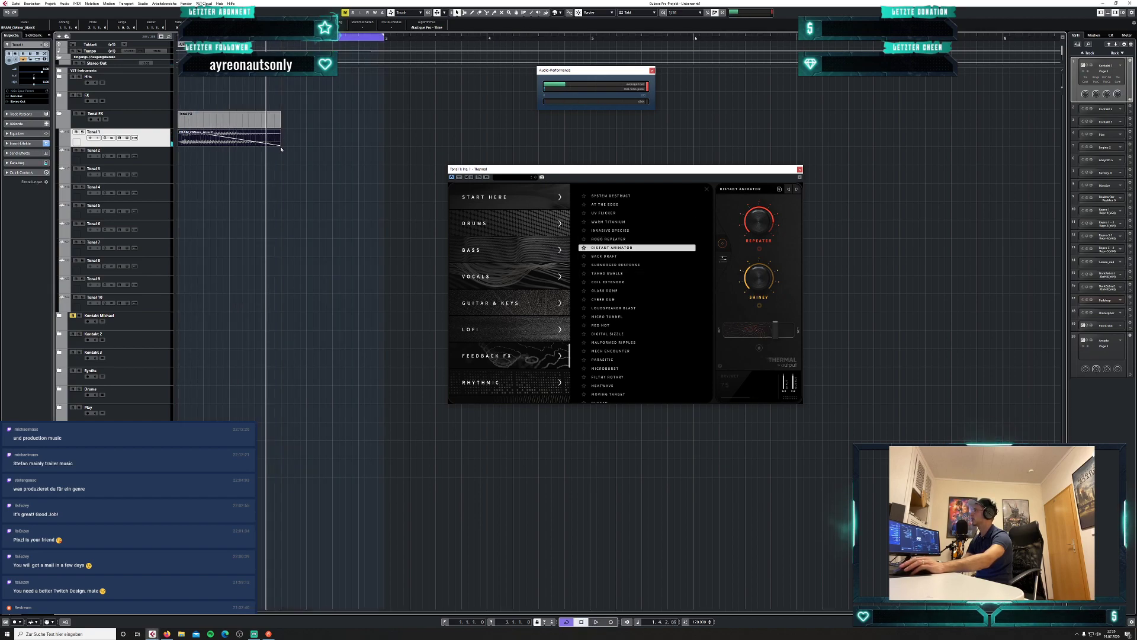
left_click_drag(287, 145, 384, 145)
key("space")
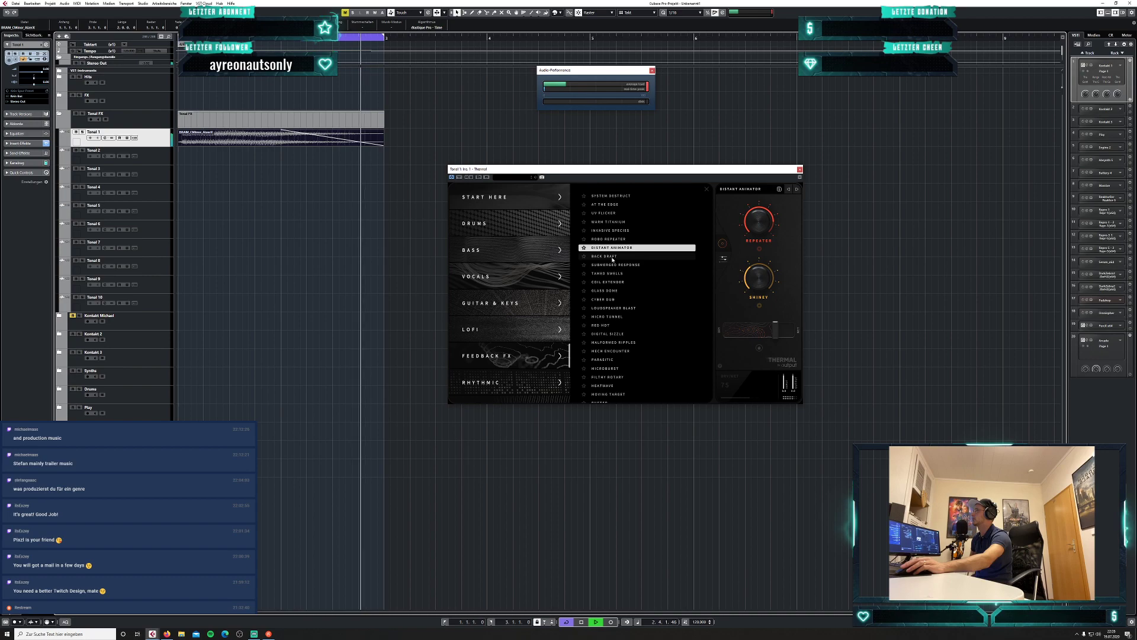
Load the Back Draft preset and compare the braam with Thermal bypassed and active.
left_click(613, 258)
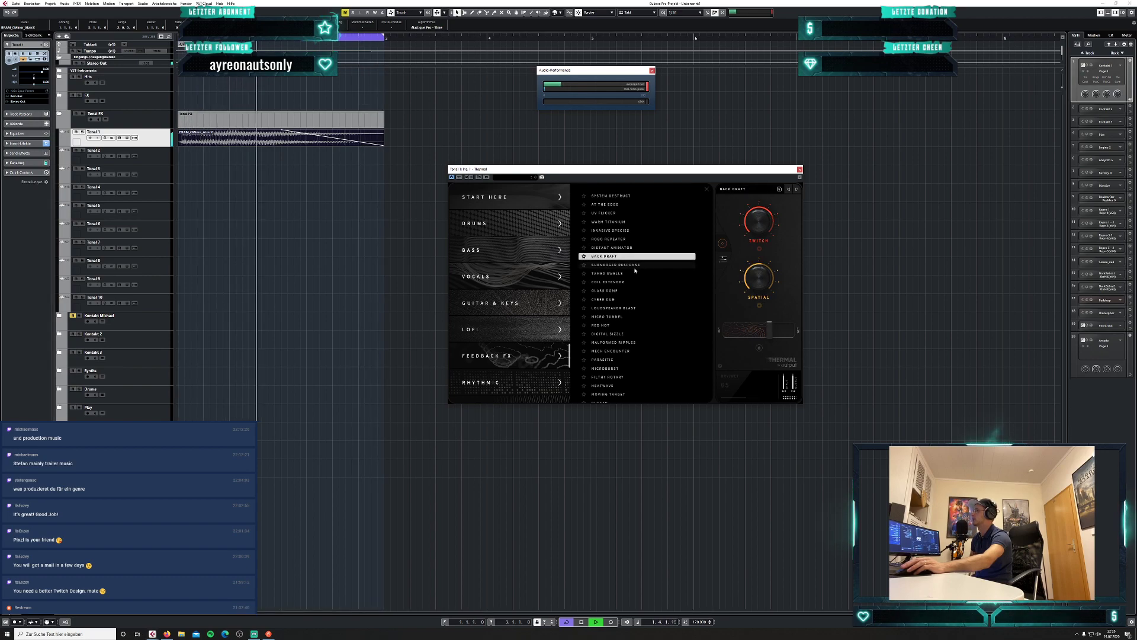
key("space")
left_click(460, 176)
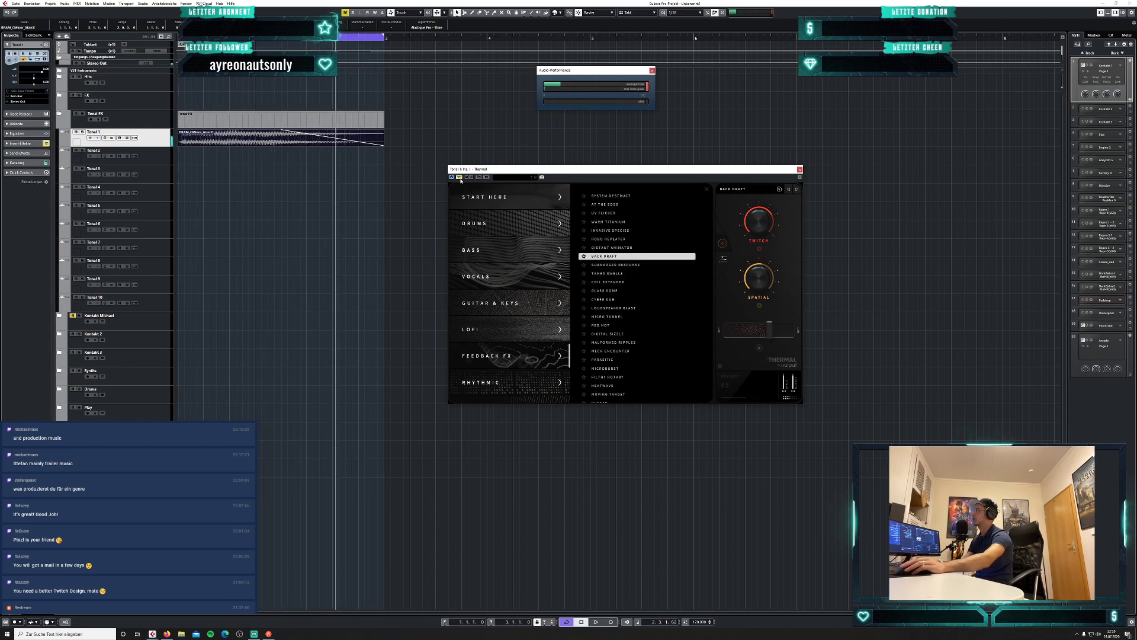
key("space")
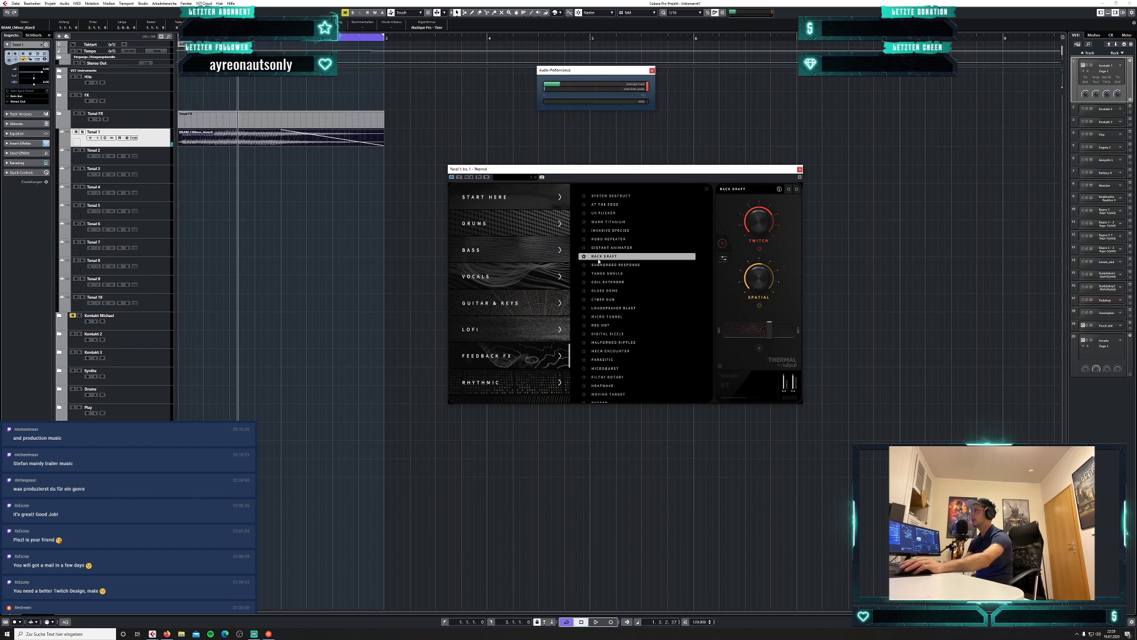
Play the Tonal 1 loop with the Thermal window closed, deselect the braam event and stop playback.
key("space")
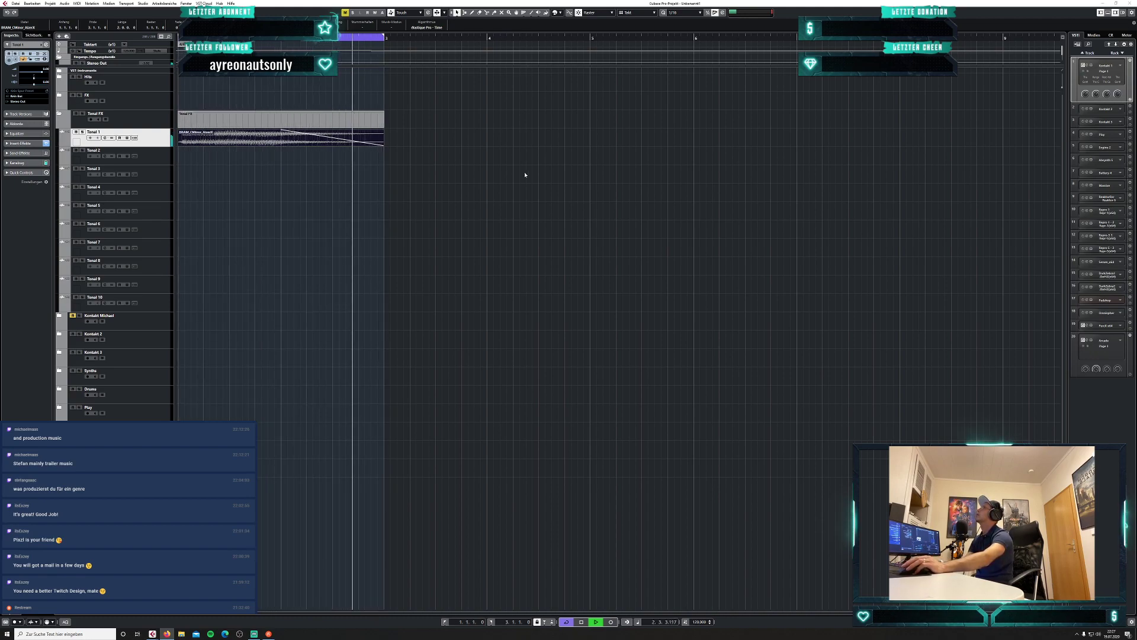
left_click(439, 292)
key("space")
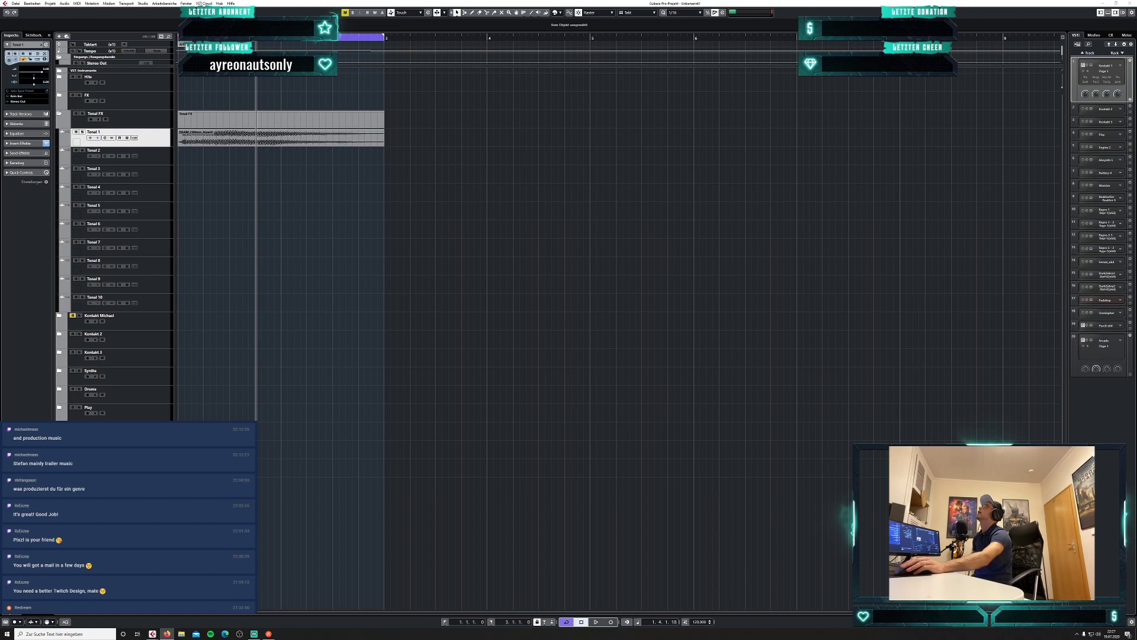
Switch to the browser, close the Thermal overview video, check the pricing on Output's product page, and return to Cubase.
left_click_drag(693, 0, 508, 199)
left_click(574, 201)
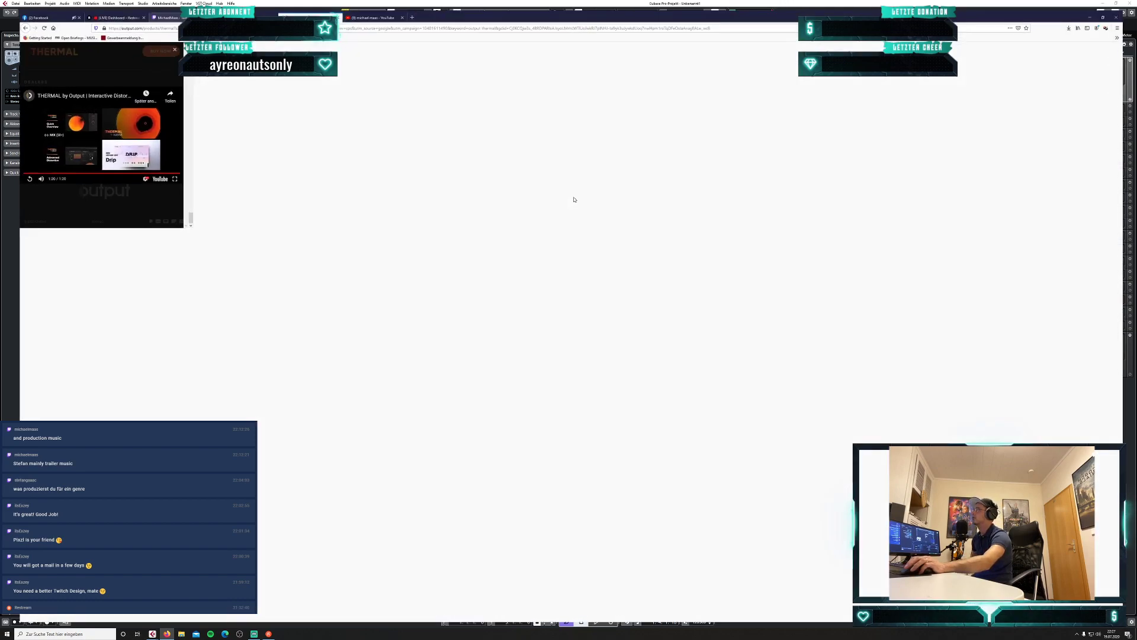
scroll(630, 224, "down", 3)
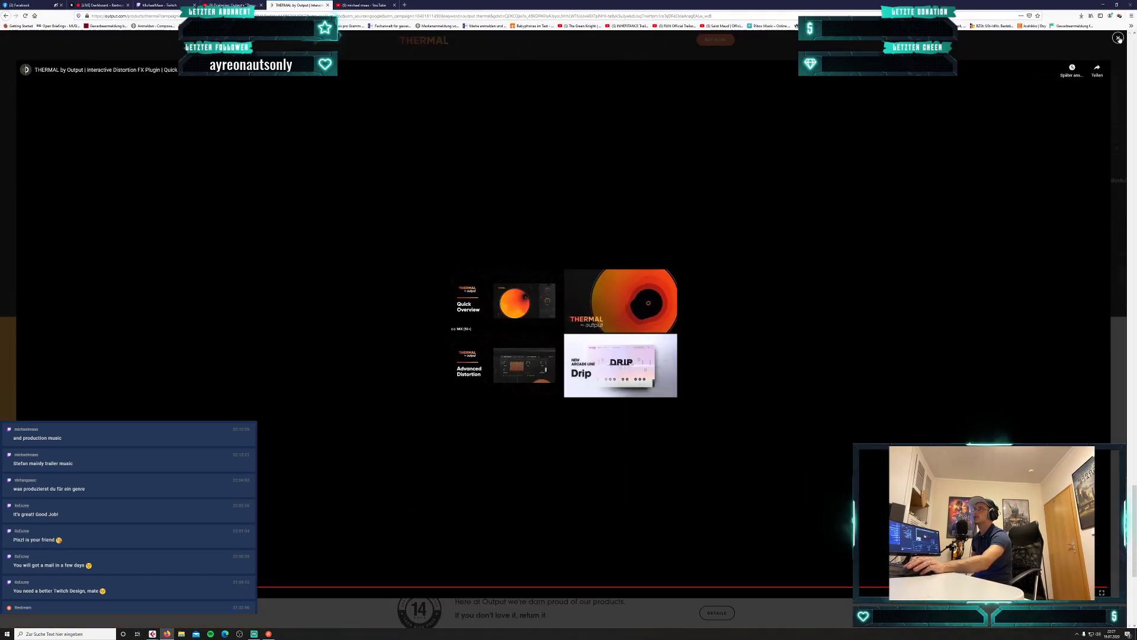
left_click(1118, 38)
scroll(333, 384, "down", 2)
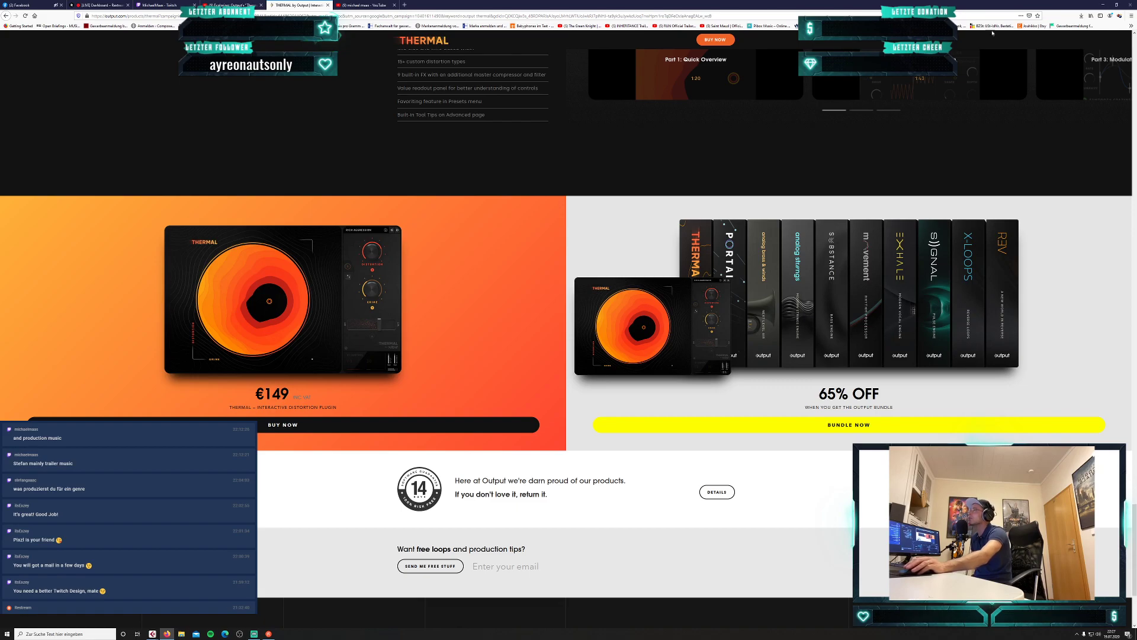
left_click(1104, 6)
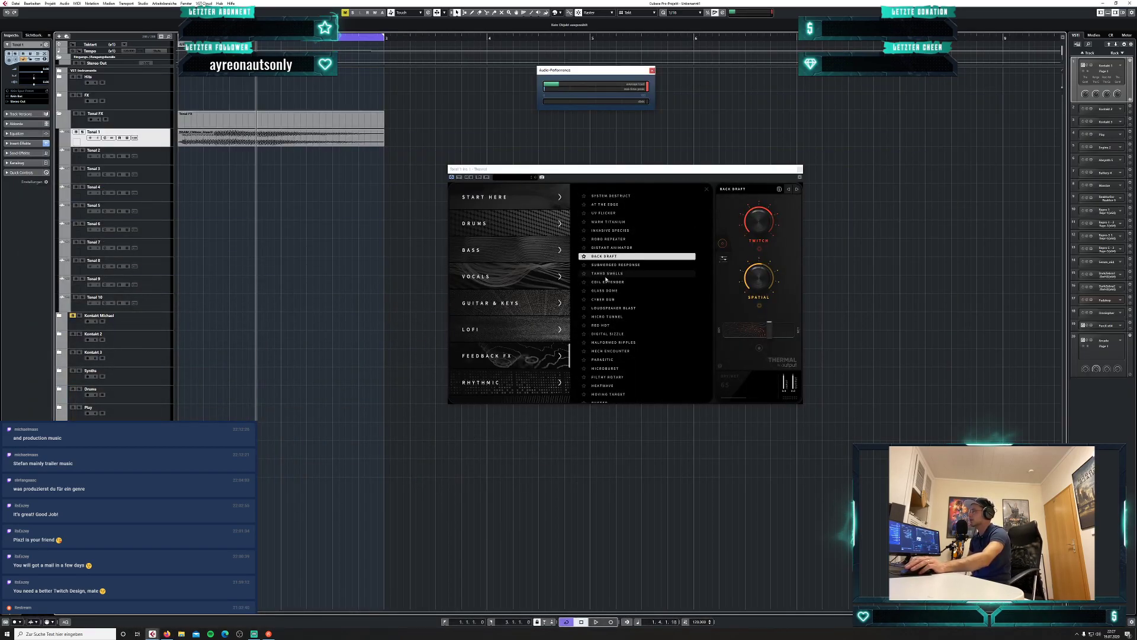
Select the braam event on Tonal 1 and audition the Feedback FX preset Submerged Response on it.
left_click(287, 142)
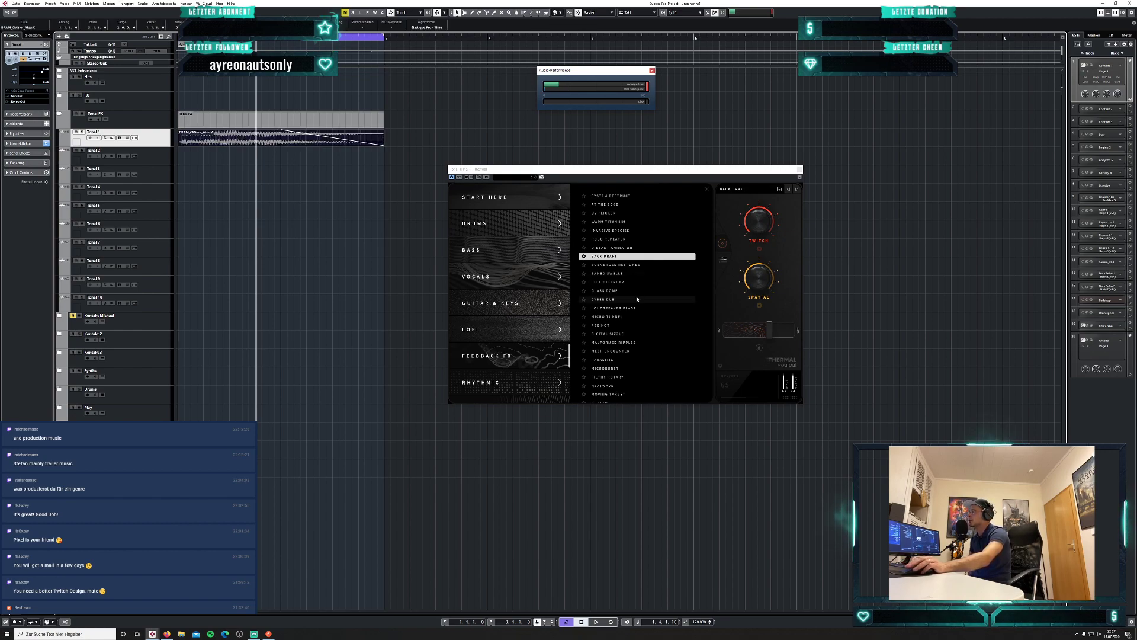
left_click(638, 266)
key("space")
left_click(638, 266)
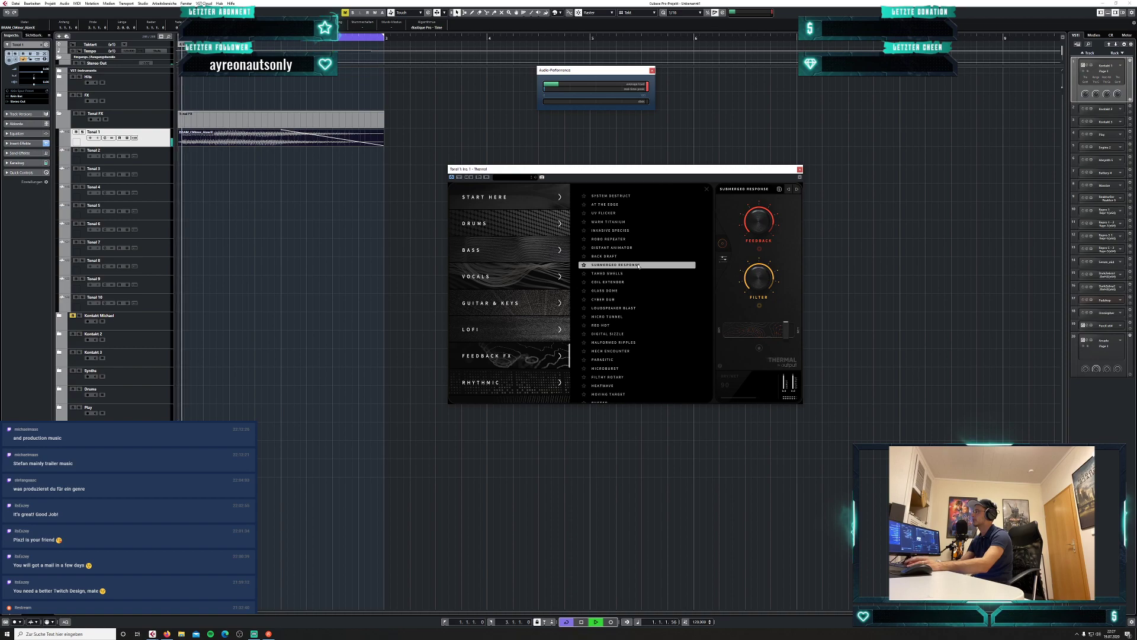
key("space")
Browse Thermal's Rhythmic presets and try Pad Rhythm Maker and Grind Cuts on the braam loop.
left_click(540, 386)
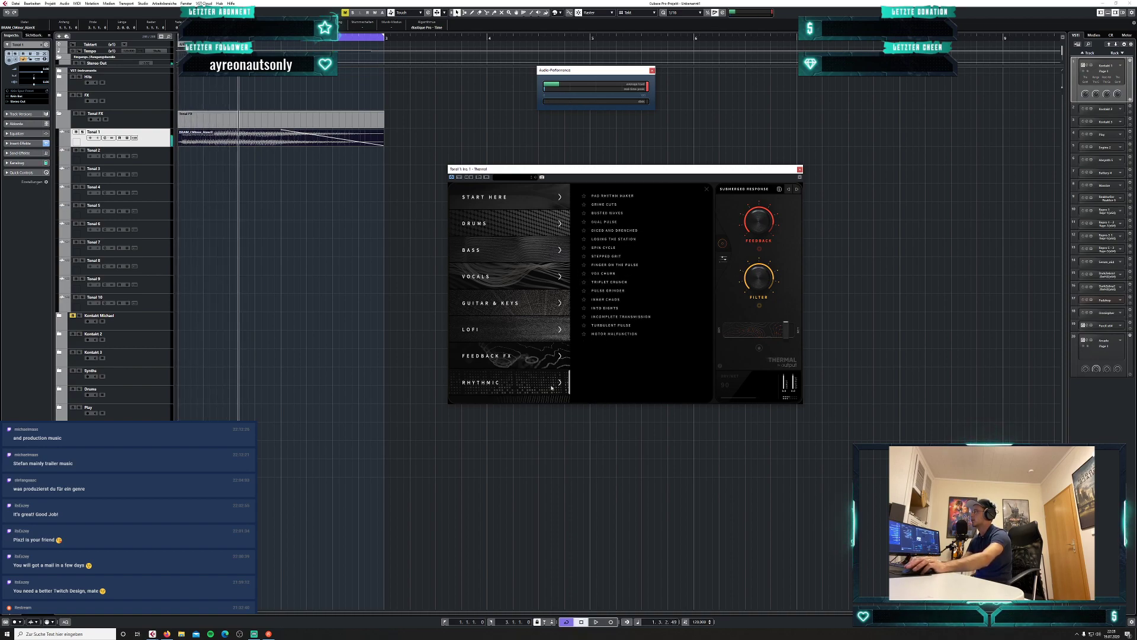
left_click(629, 196)
key("space")
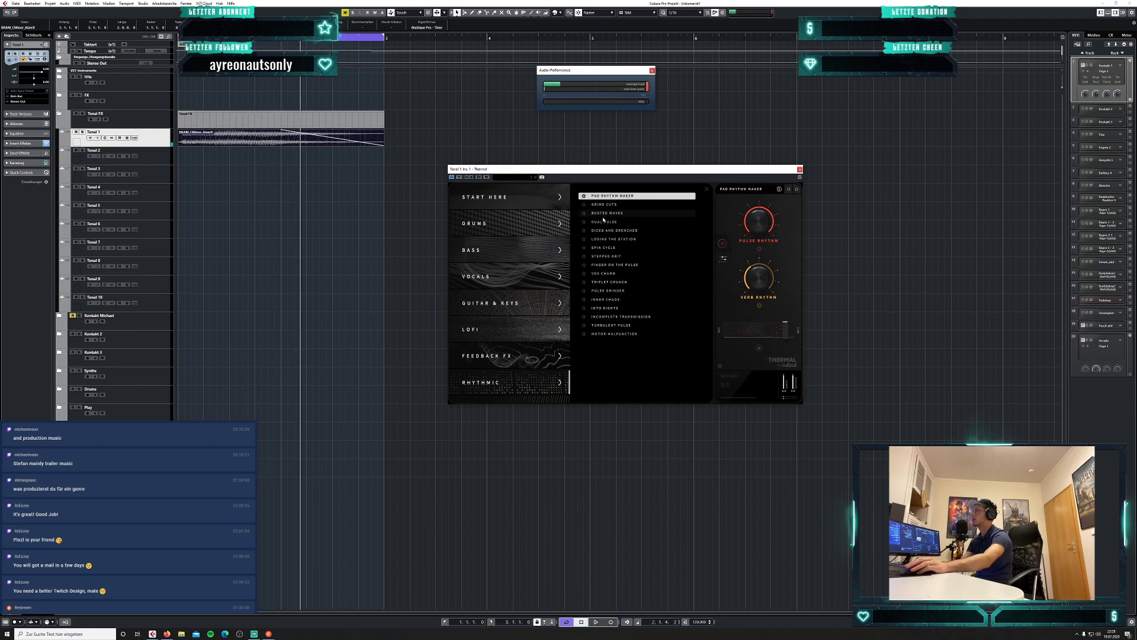
left_click(605, 204)
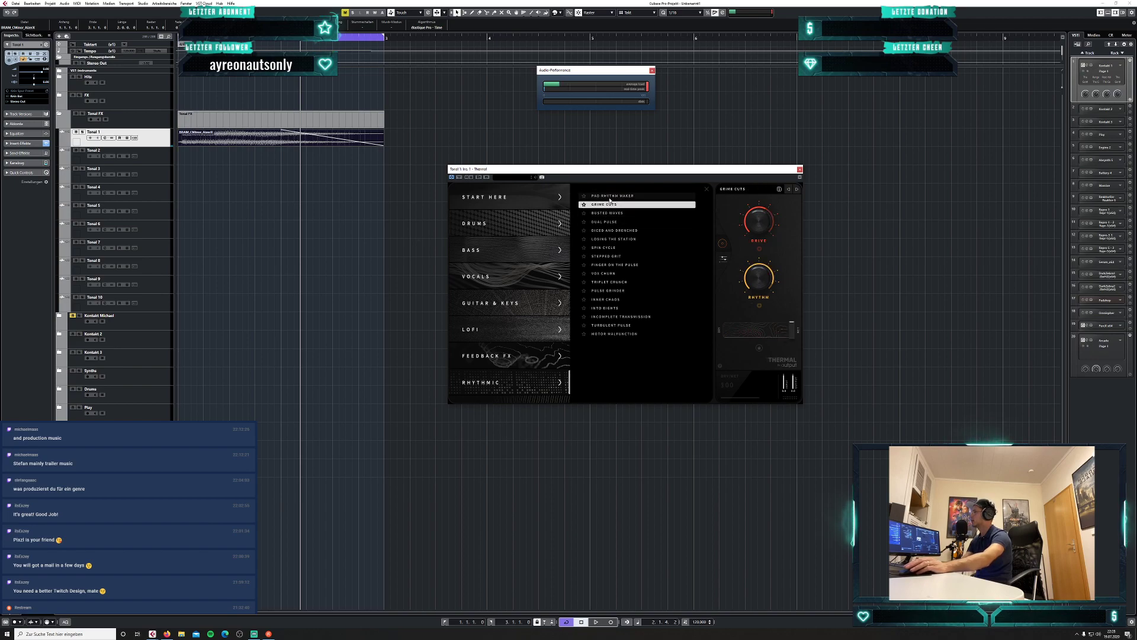
left_click(423, 247)
key("space")
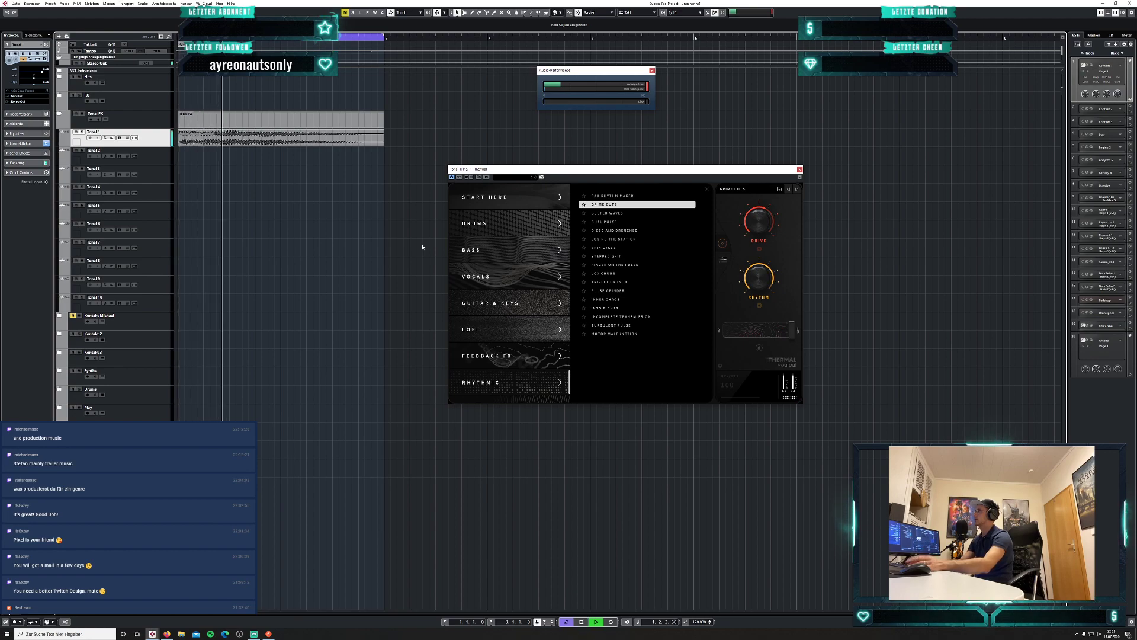
Audition the Rhythmic presets Busted Waves and Dual Pulse on the braam loop, stopping playback after Dual Pulse.
left_click(610, 213)
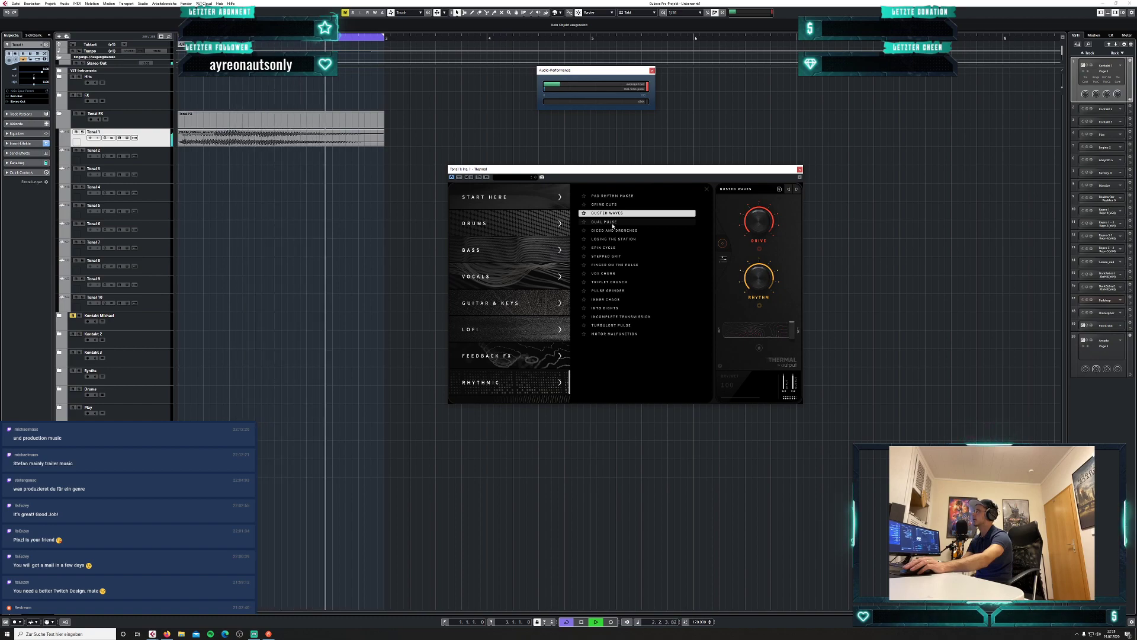
left_click(613, 222)
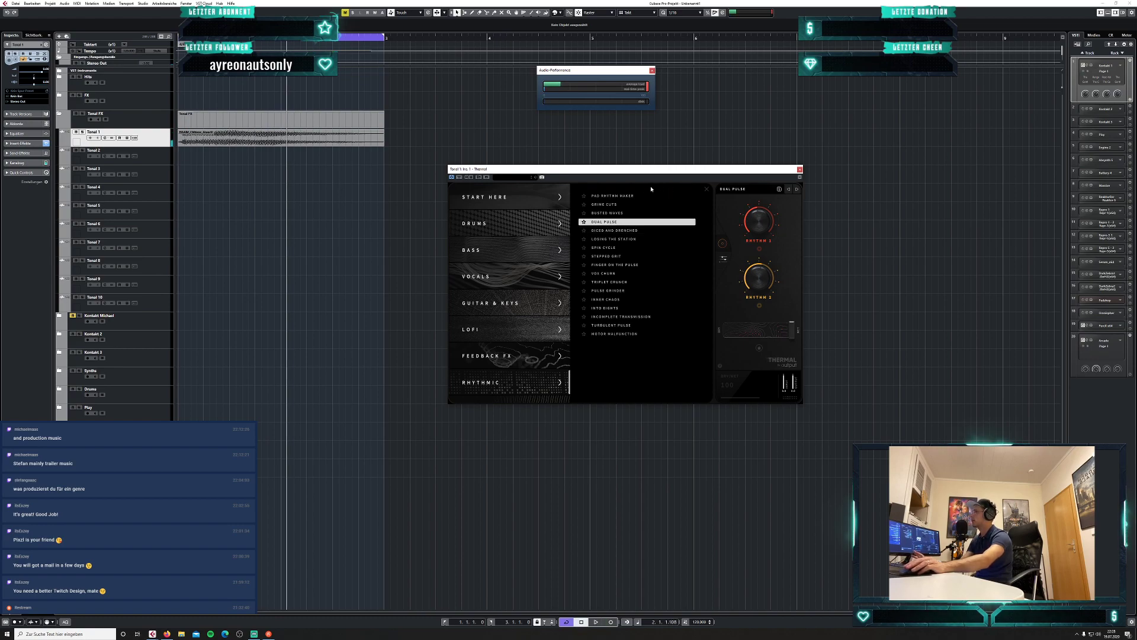
key("space")
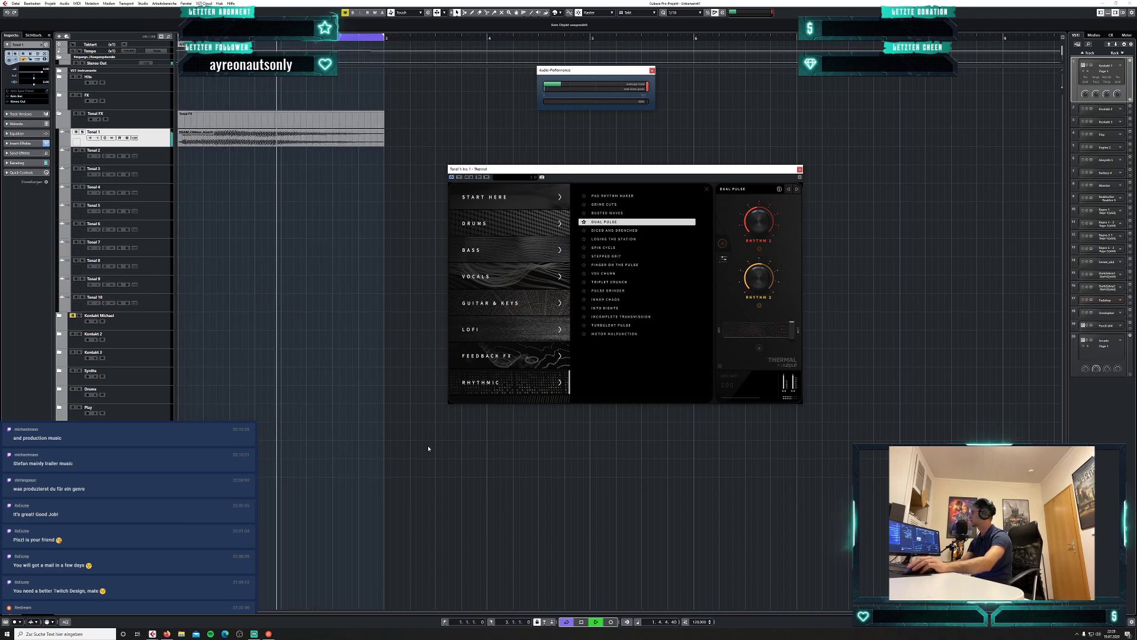
key("space")
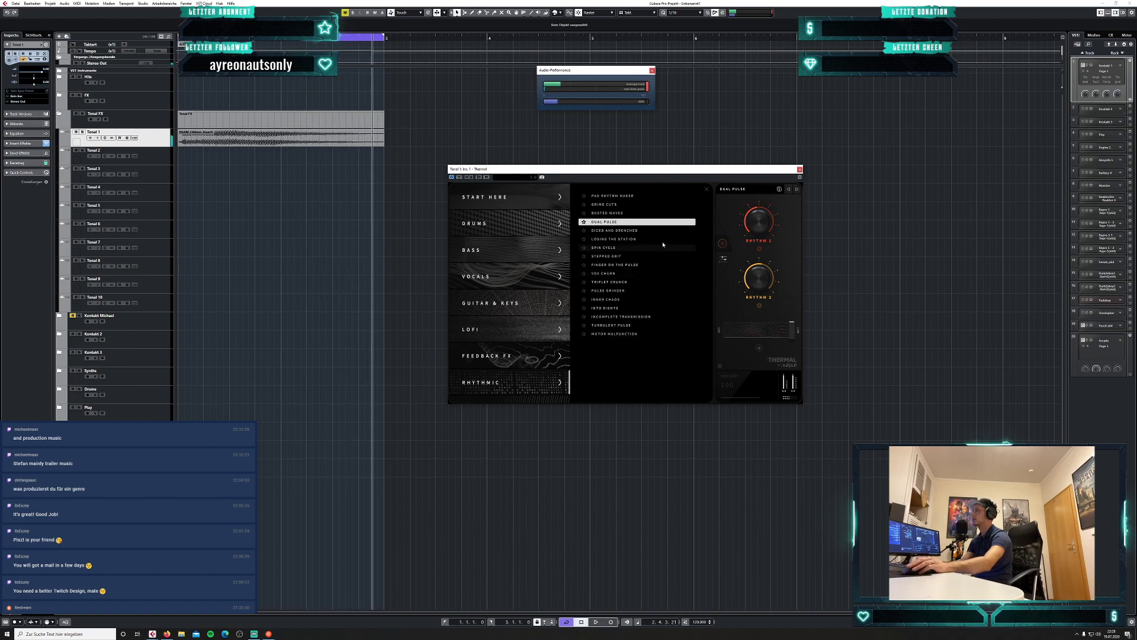
Try the Rhythmic presets Diced and Drenched, Losing the Station and Spin Cycle on the braam.
left_click(622, 232)
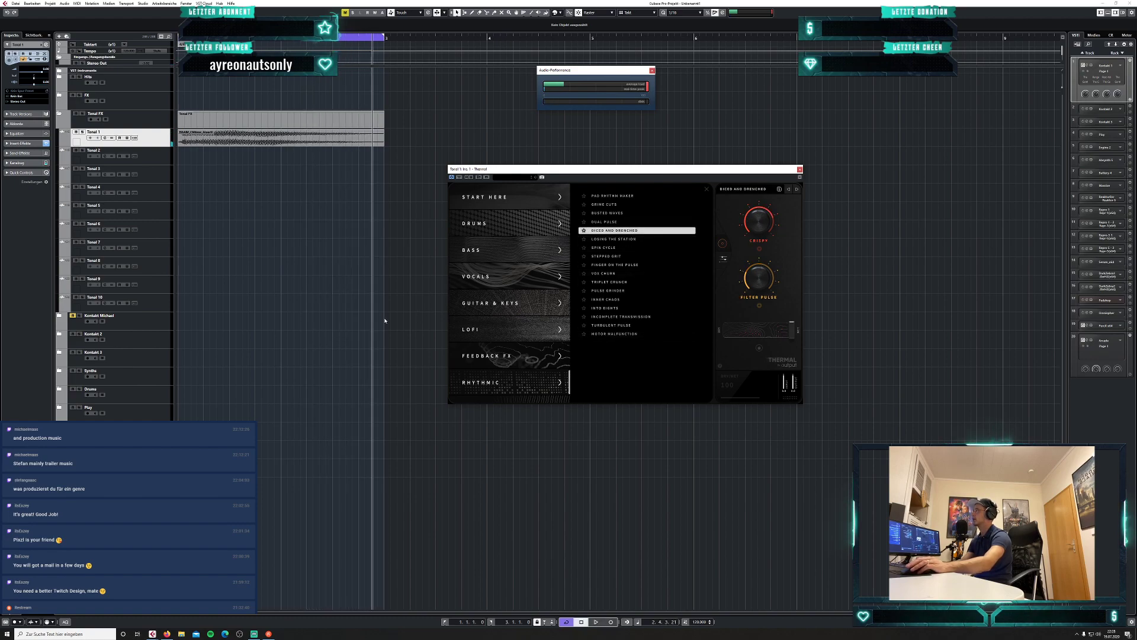
key("Home")
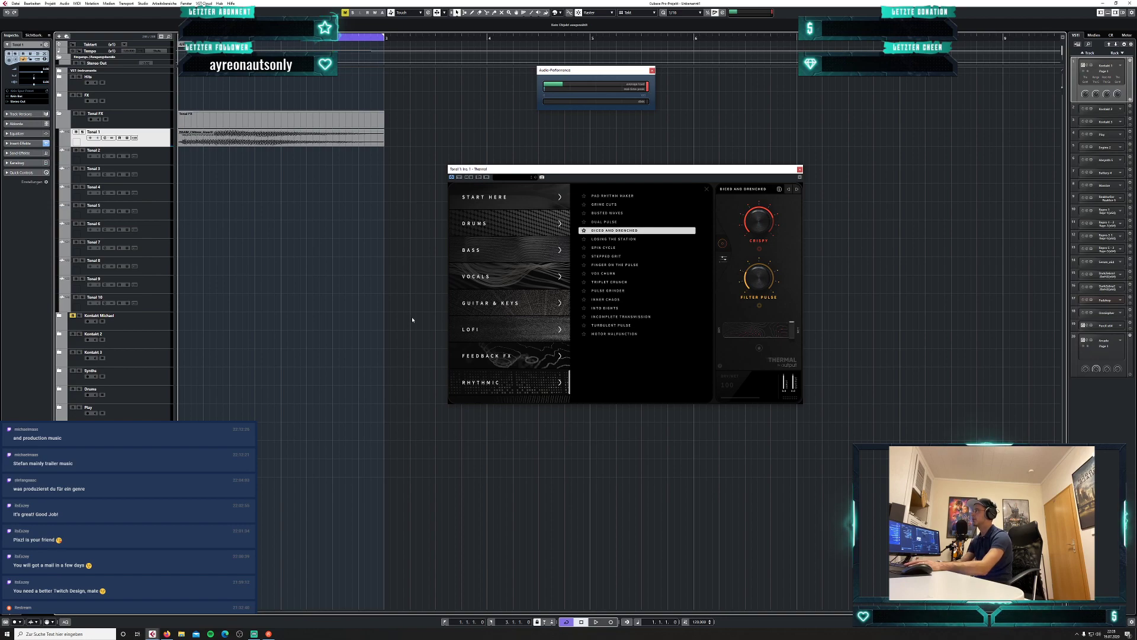
key("space")
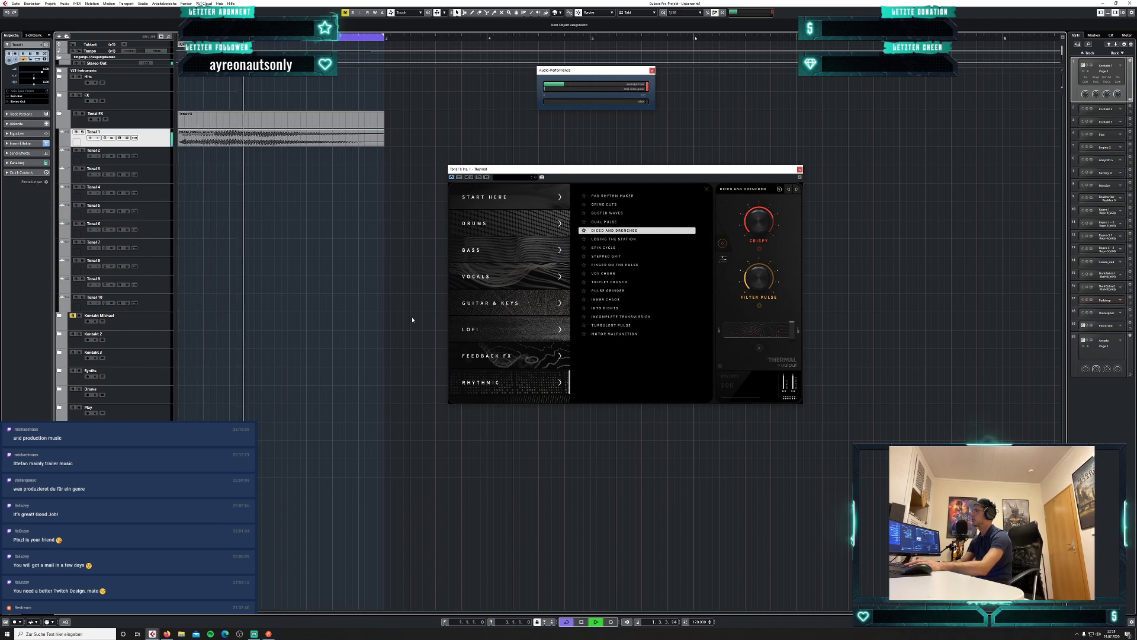
key("space")
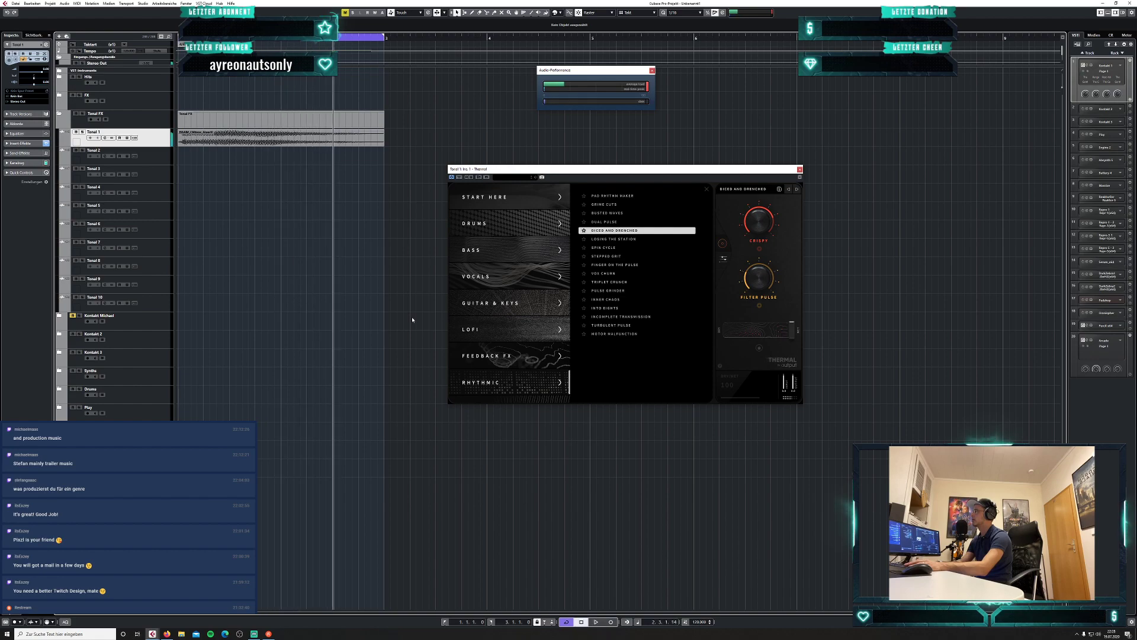
left_click(646, 240)
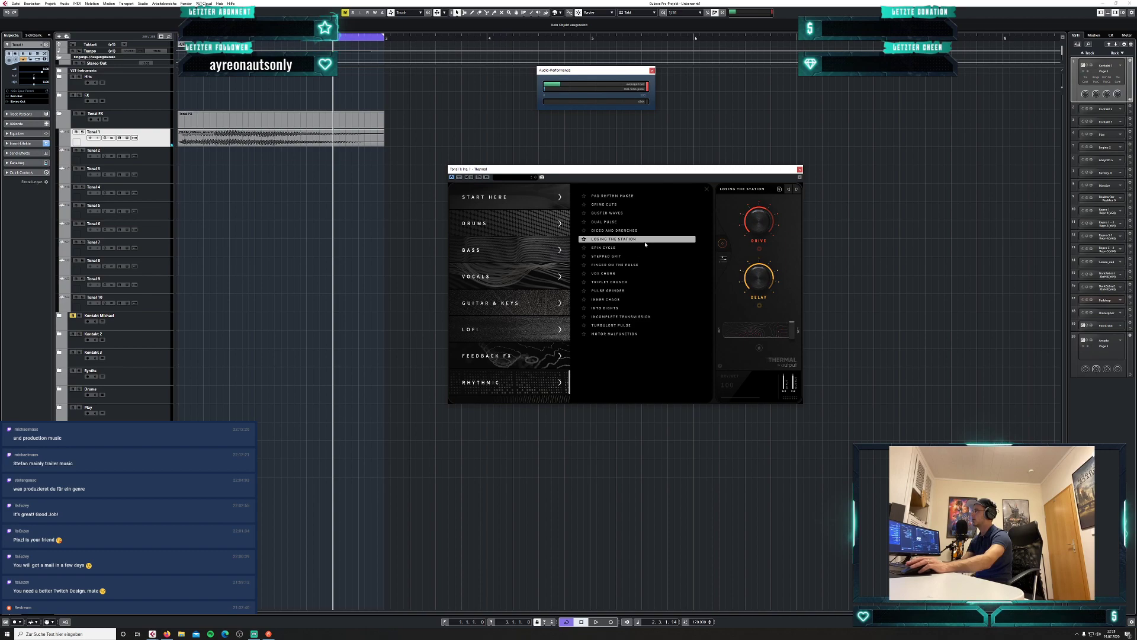
left_click(613, 248)
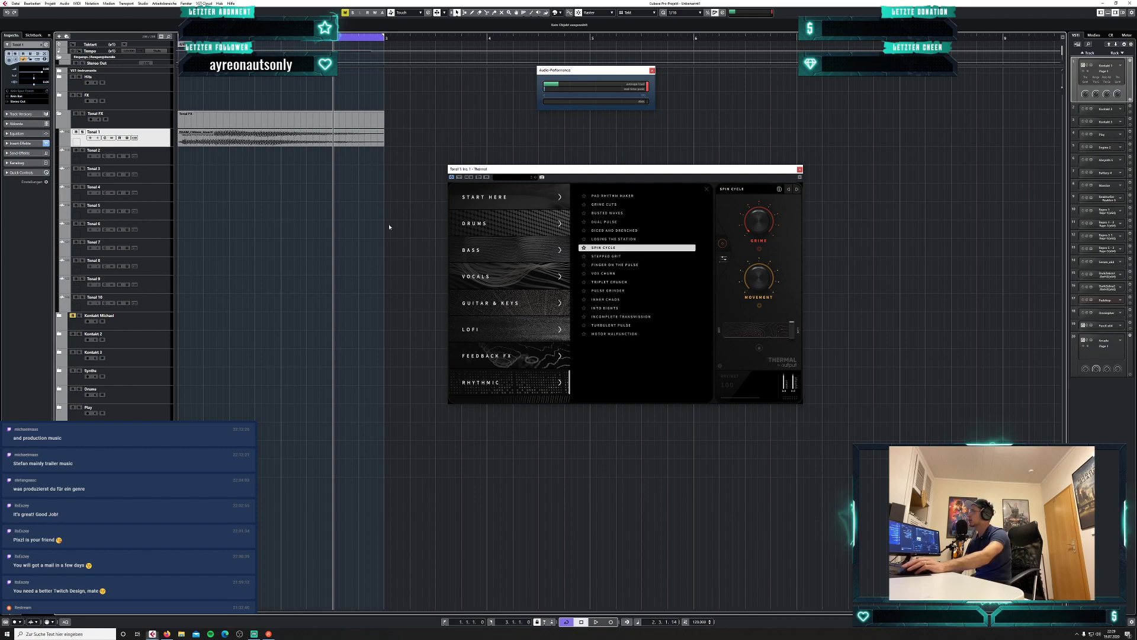
key("space")
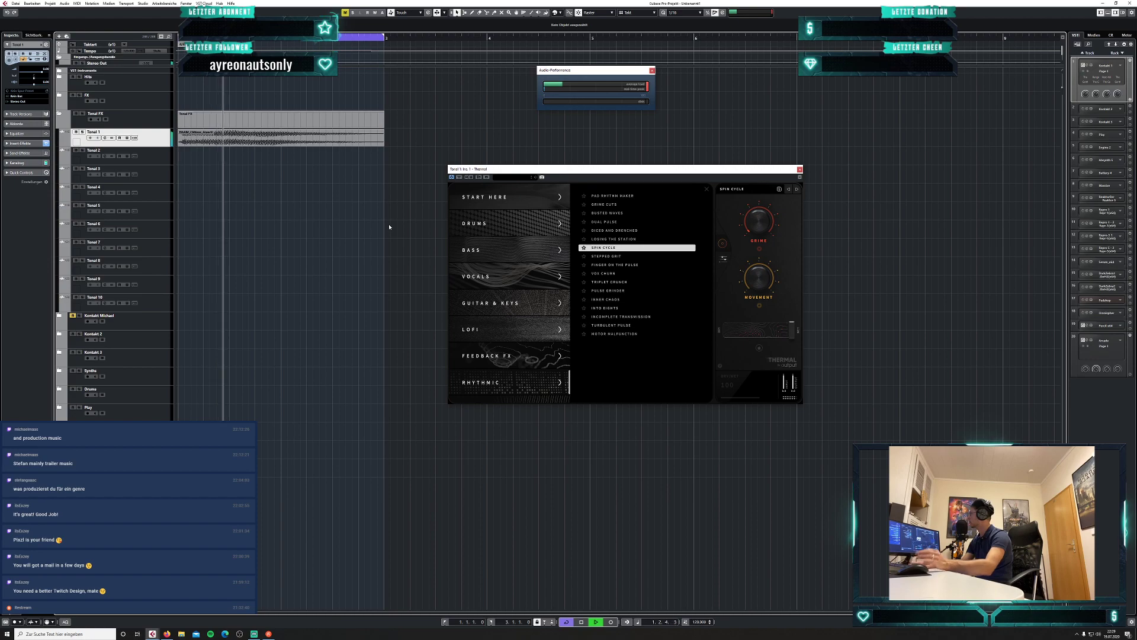
key("space")
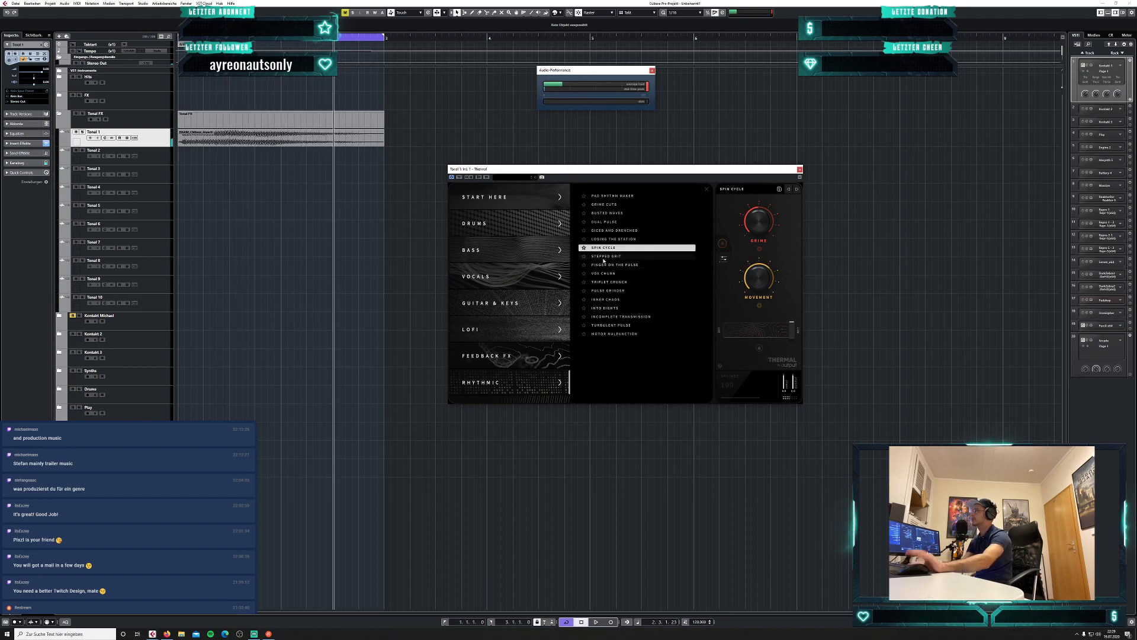
Audition the Rhythmic presets Stepped Grit and Finger on the Pulse on the braam loop.
left_click(603, 257)
key("space")
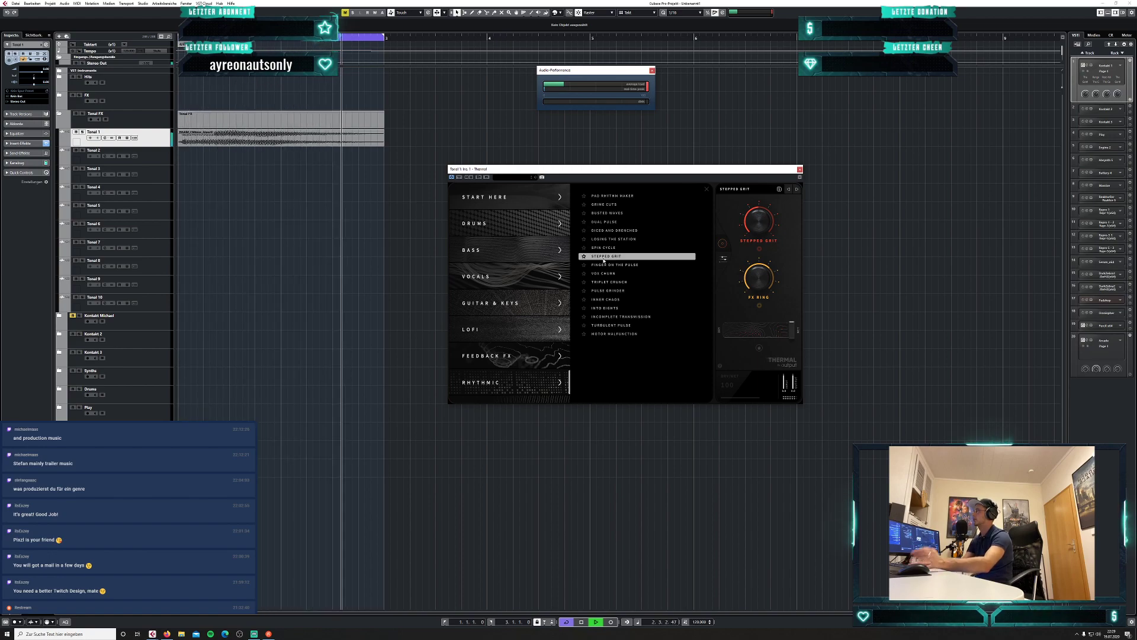
key("space")
left_click(631, 265)
key("space")
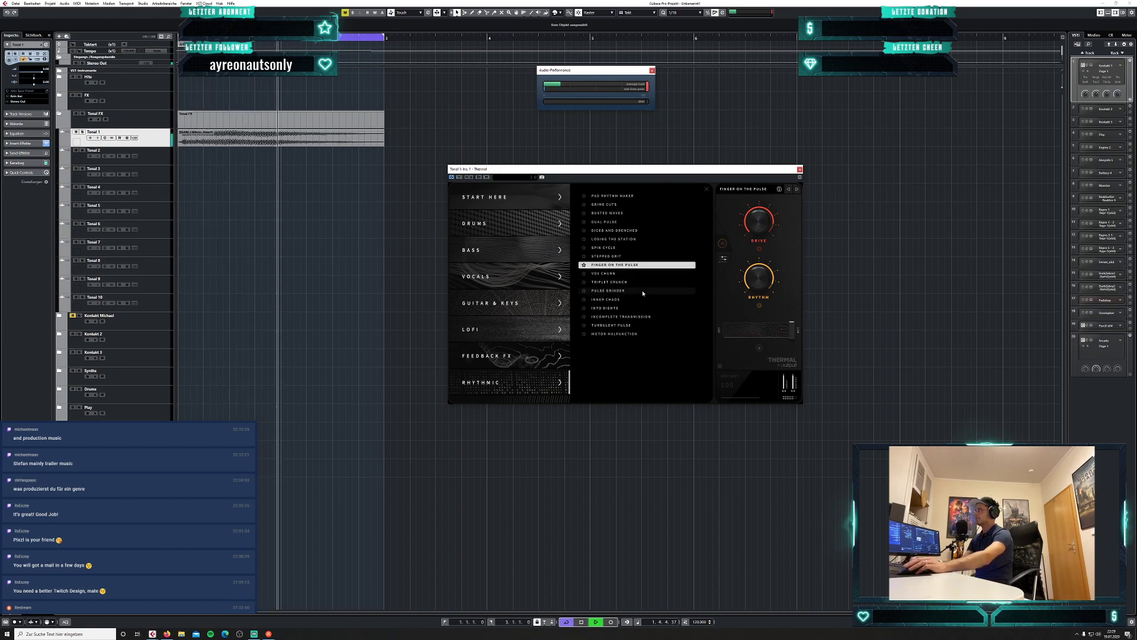
key("space")
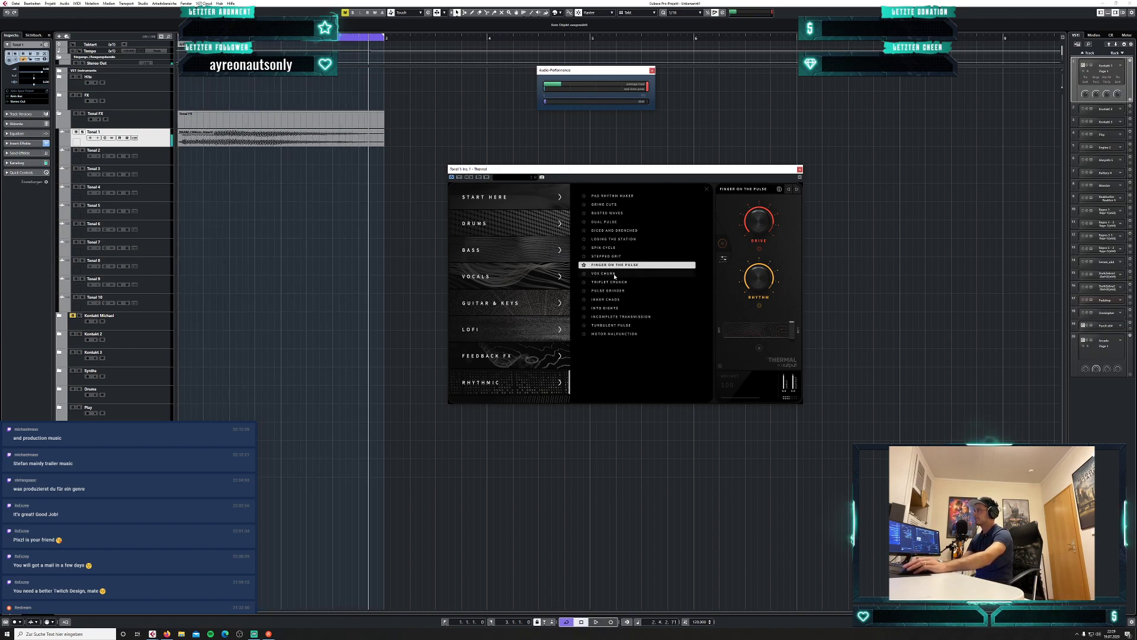
Play the braam from the project start with the Rhythmic presets Vox Churn and Pulse Grinder.
left_click(618, 274)
key("Home")
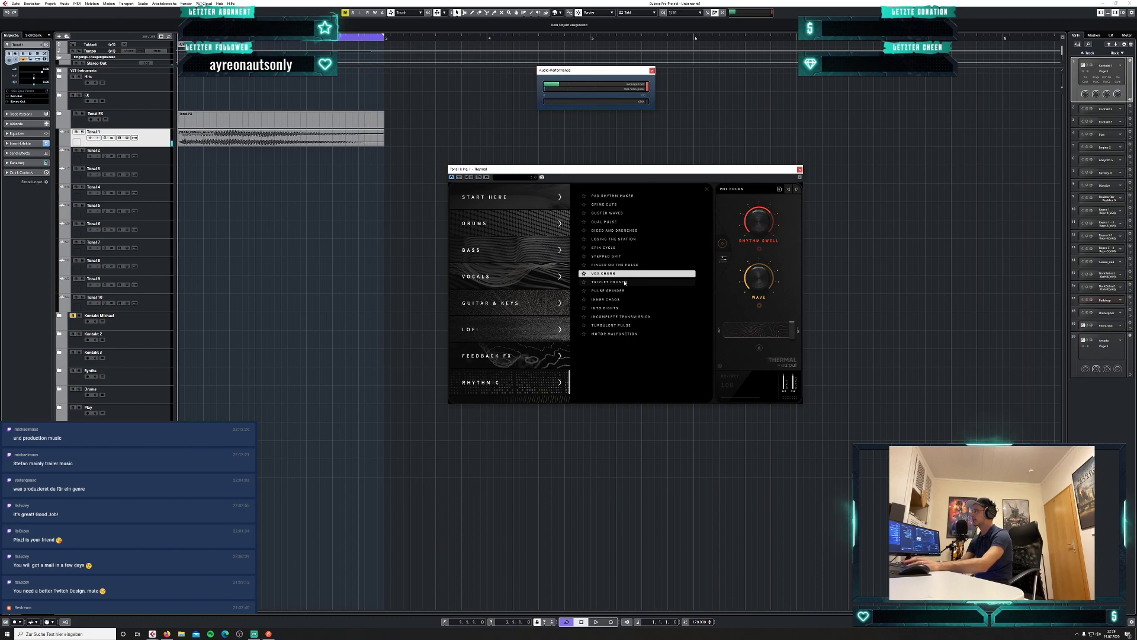
key("space")
left_click(623, 290)
key("space")
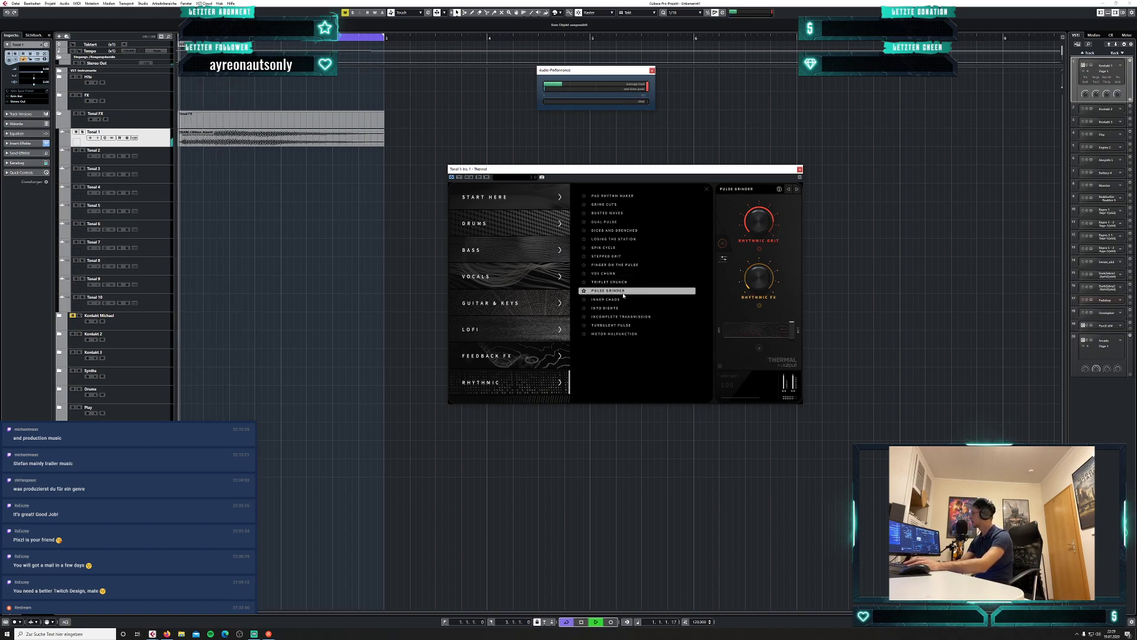
key("space")
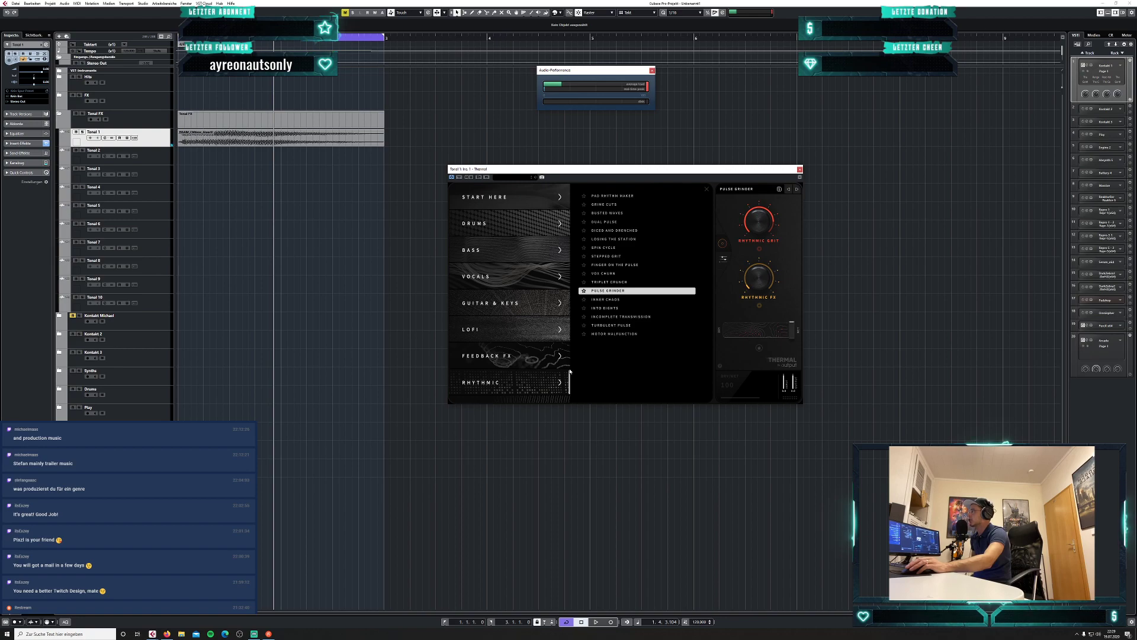
Load Mellow Muffler from Thermal's Bass presets and play the braam loop with it.
left_click(515, 252)
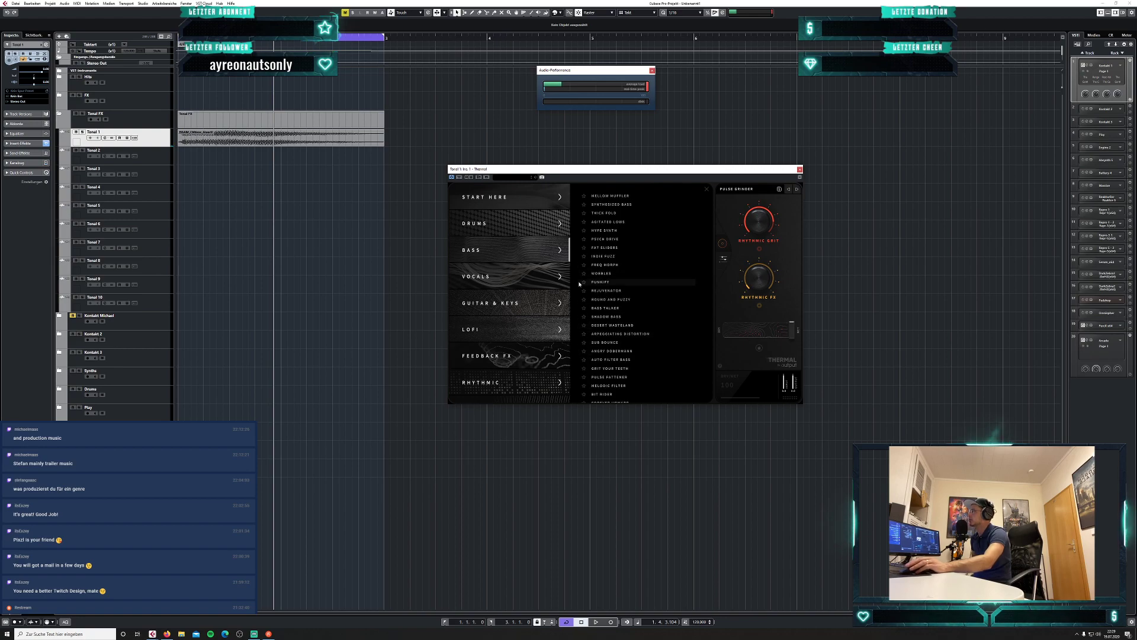
left_click(622, 197)
key("space")
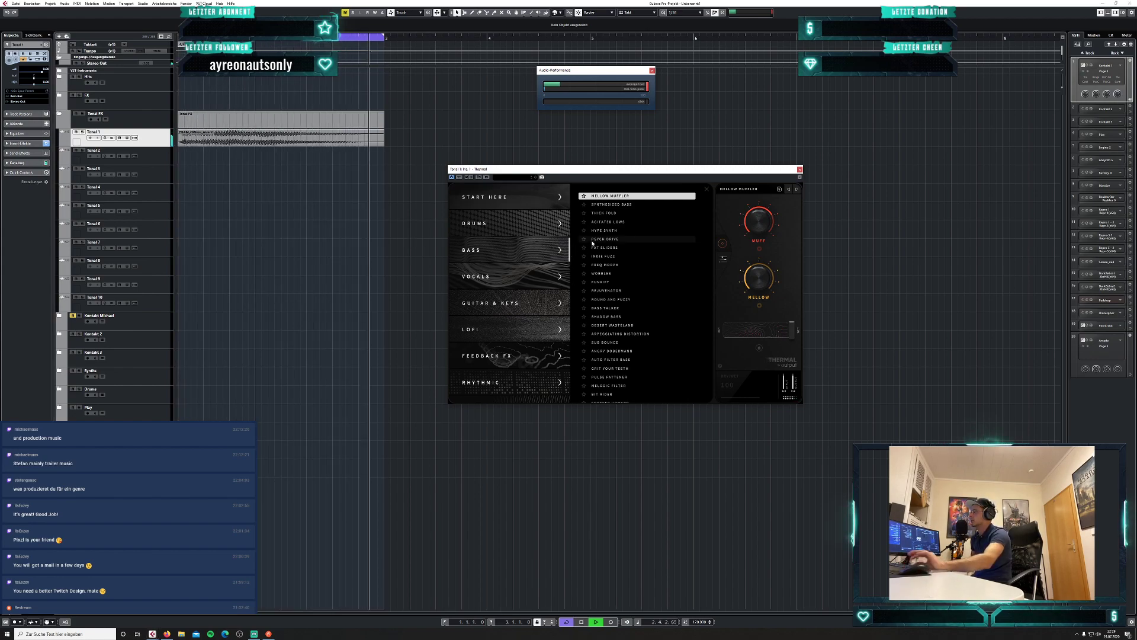
Load and play Magma Bubbles from the Start Here presets, select the braam event and close Thermal's preset browser.
left_click(511, 196)
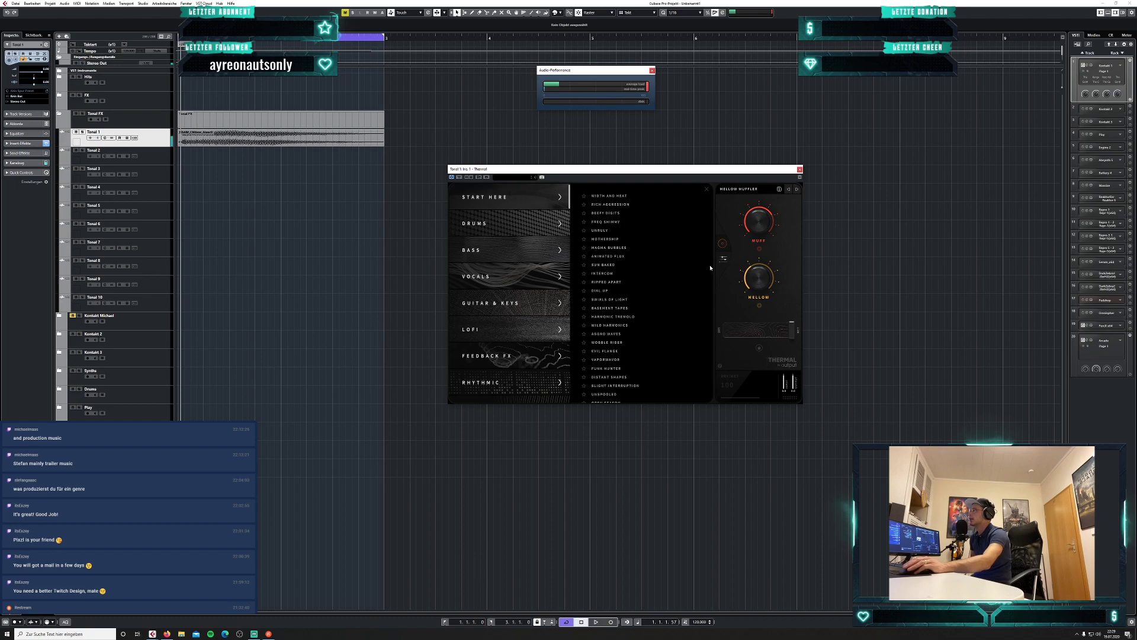
left_click(645, 251)
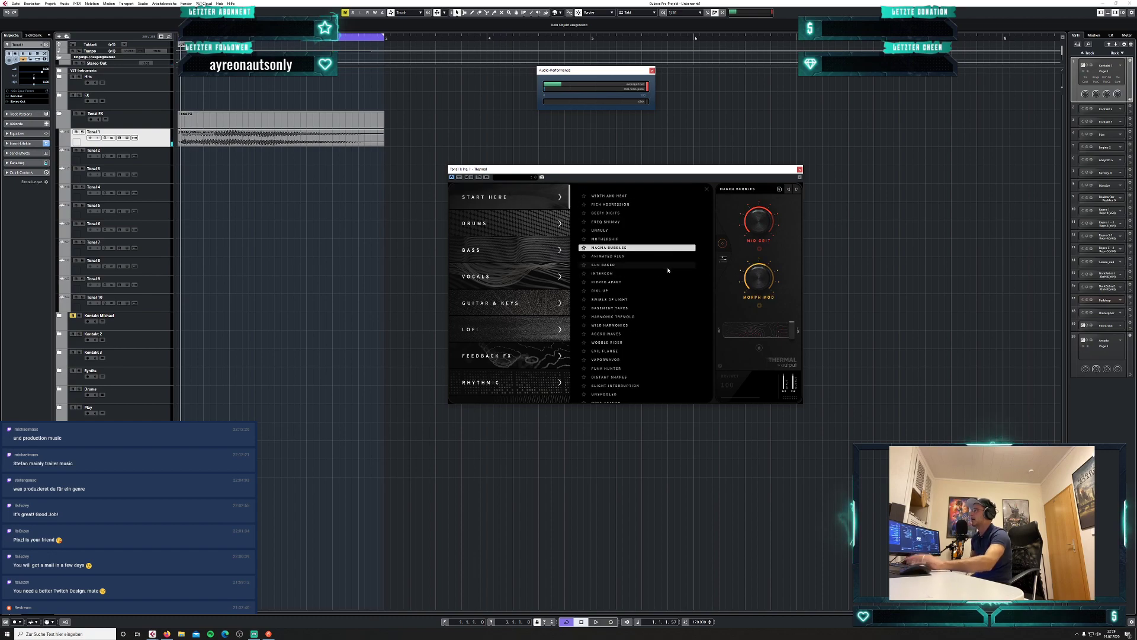
key("space")
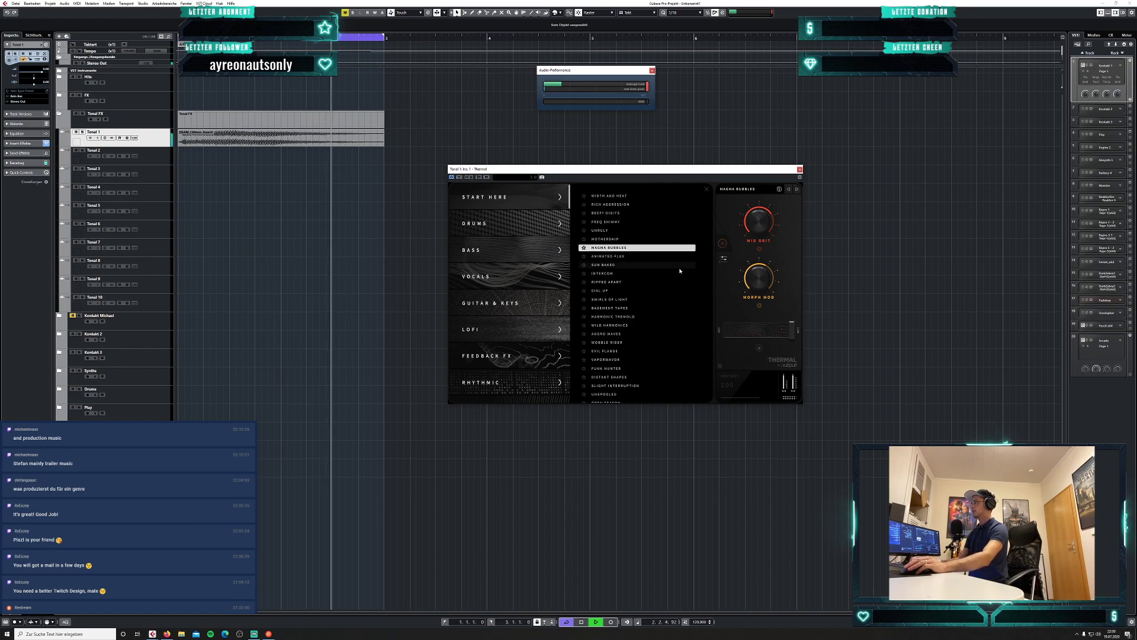
key("space")
left_click(366, 142)
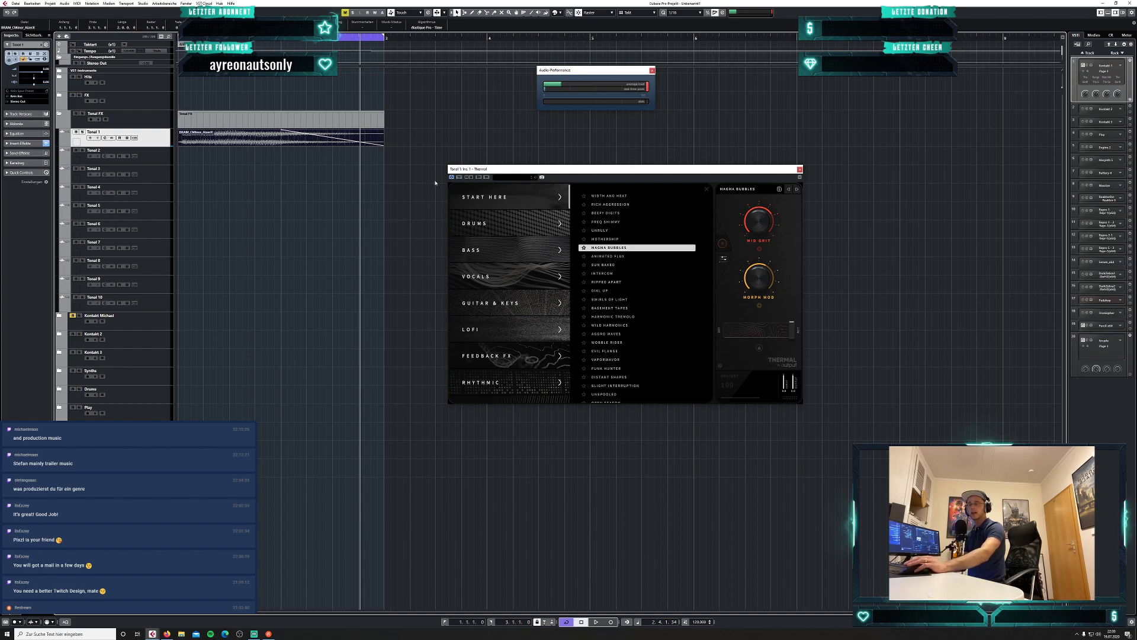
left_click(705, 189)
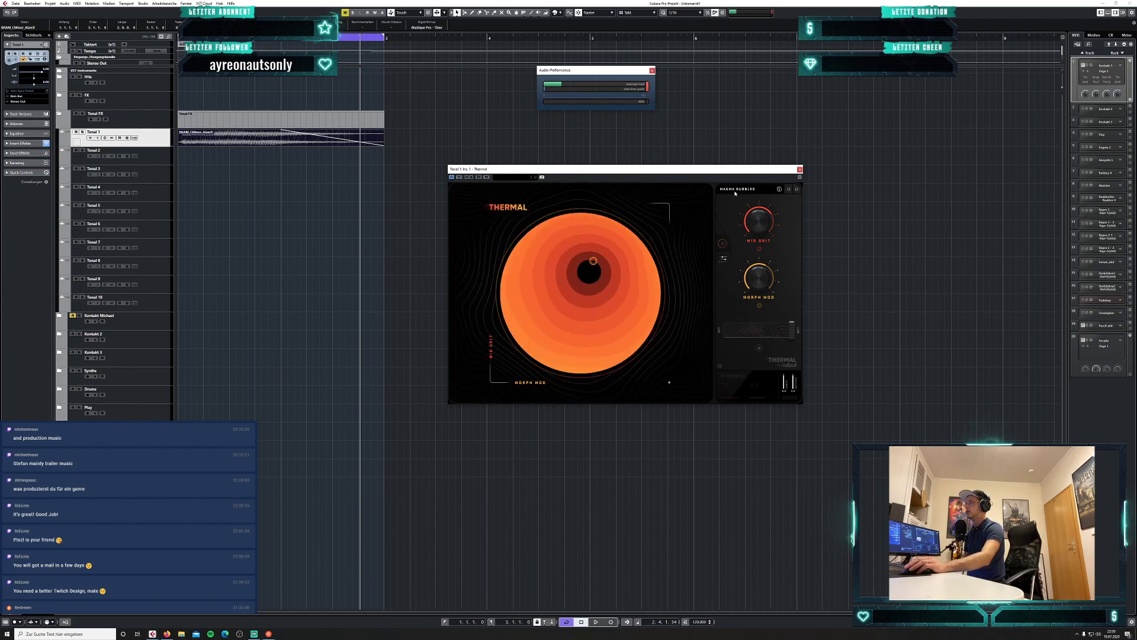
Center Thermal's XY control, shift the plugin window aside and open its advanced view.
left_click_drag(595, 261, 590, 285)
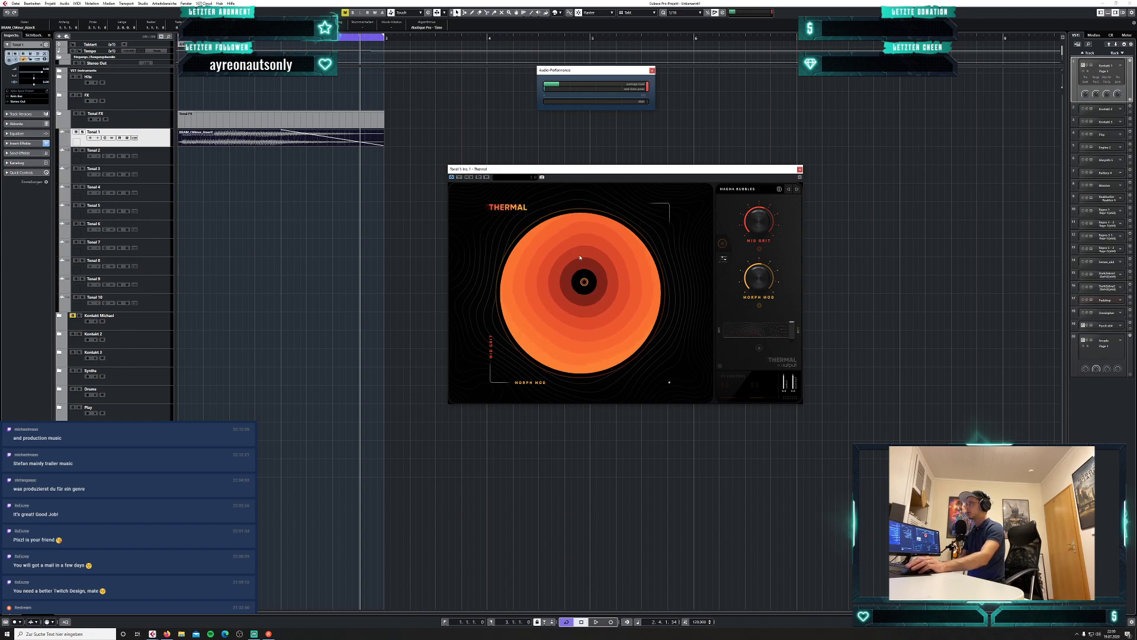
left_click_drag(582, 287, 580, 296)
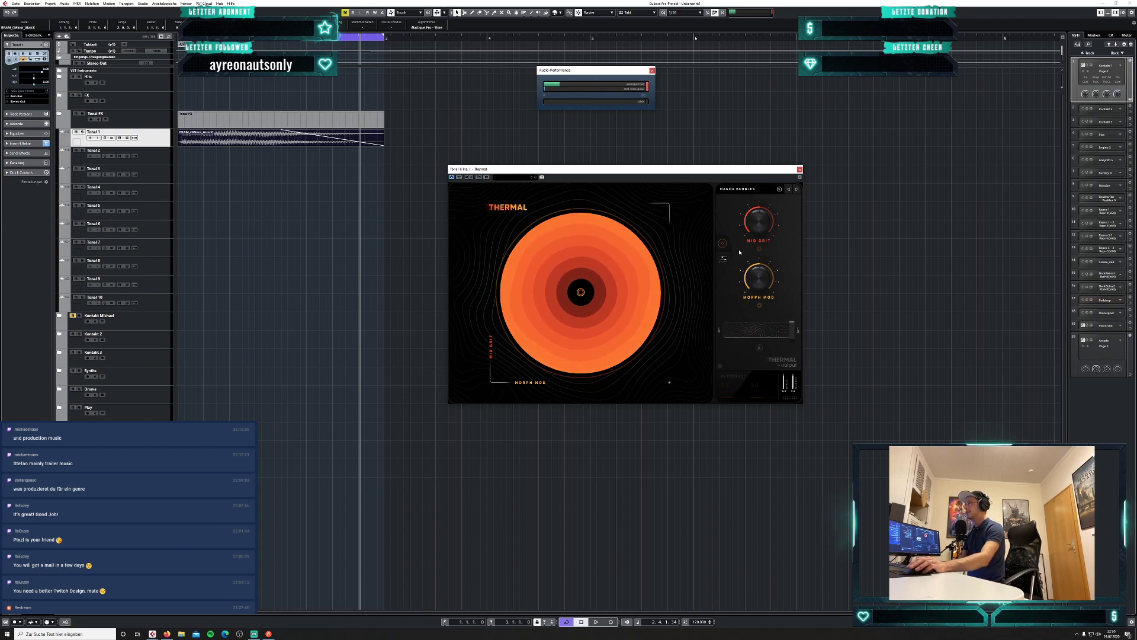
left_click_drag(748, 176, 644, 173)
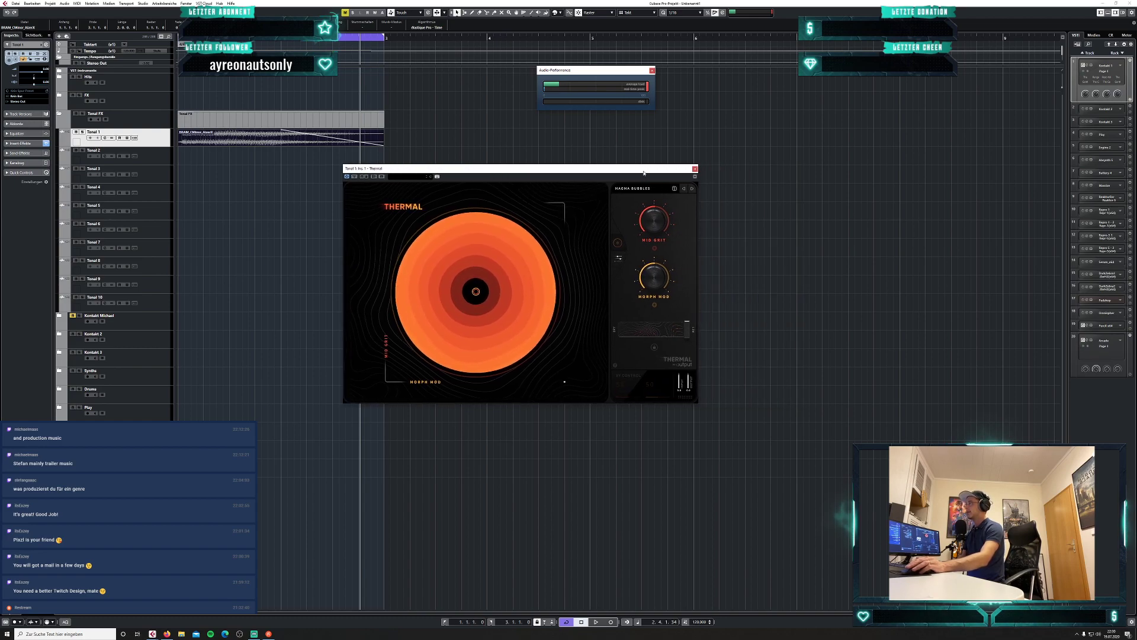
left_click(619, 259)
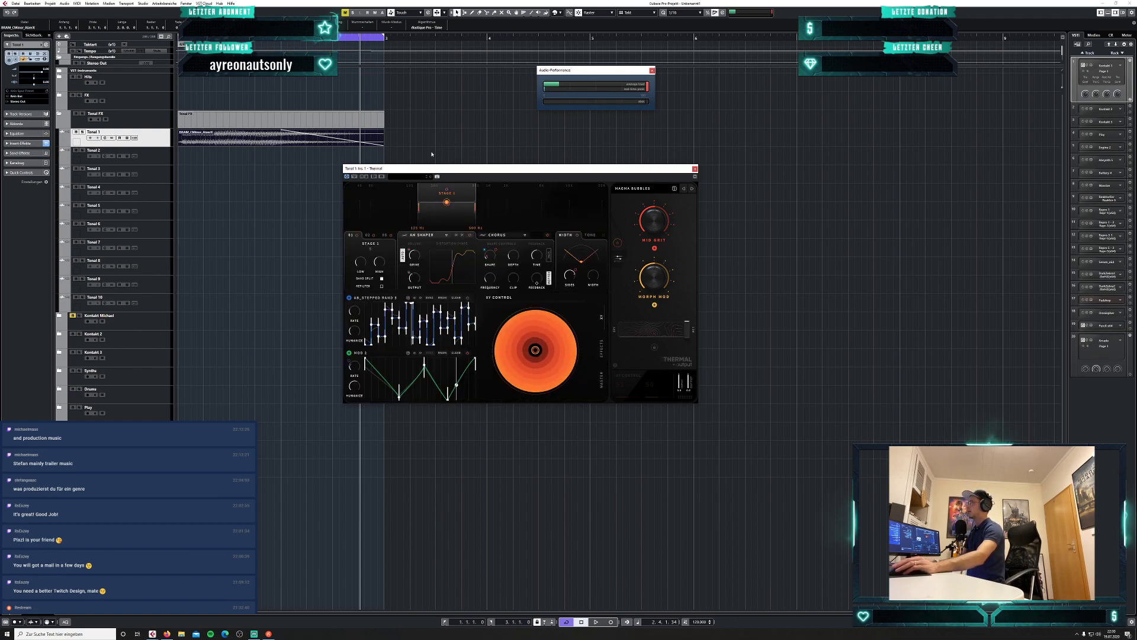
Play the braam from the project start and lower stage 1's width Sides to -29.9 in Thermal.
key("period")
key("space")
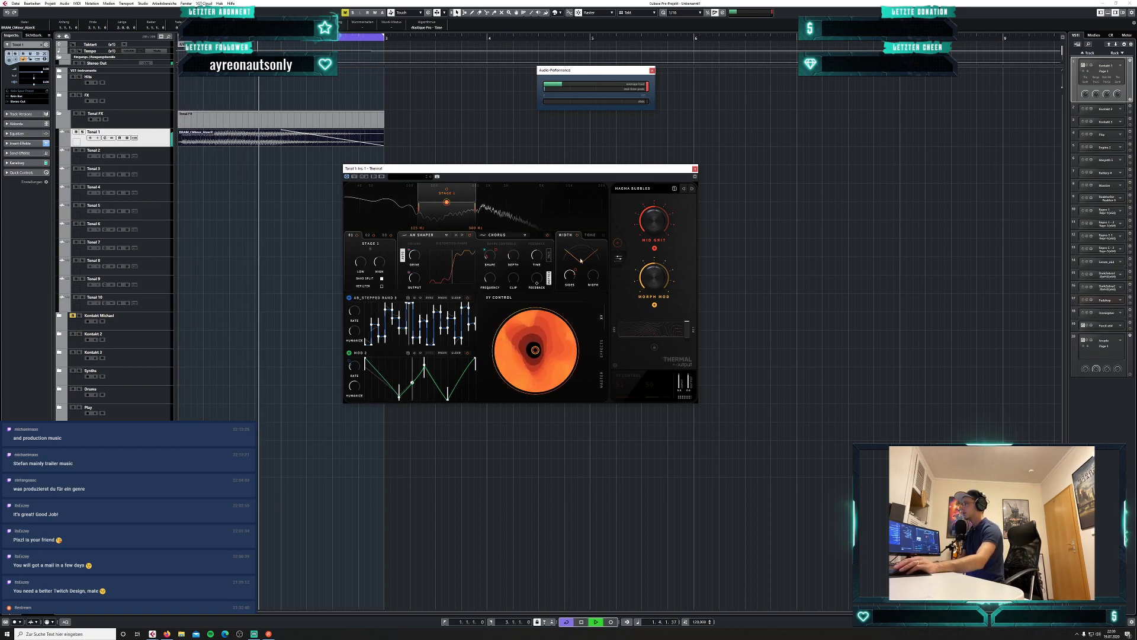
mouse_move(573, 275)
left_click_drag(573, 275, 577, 312)
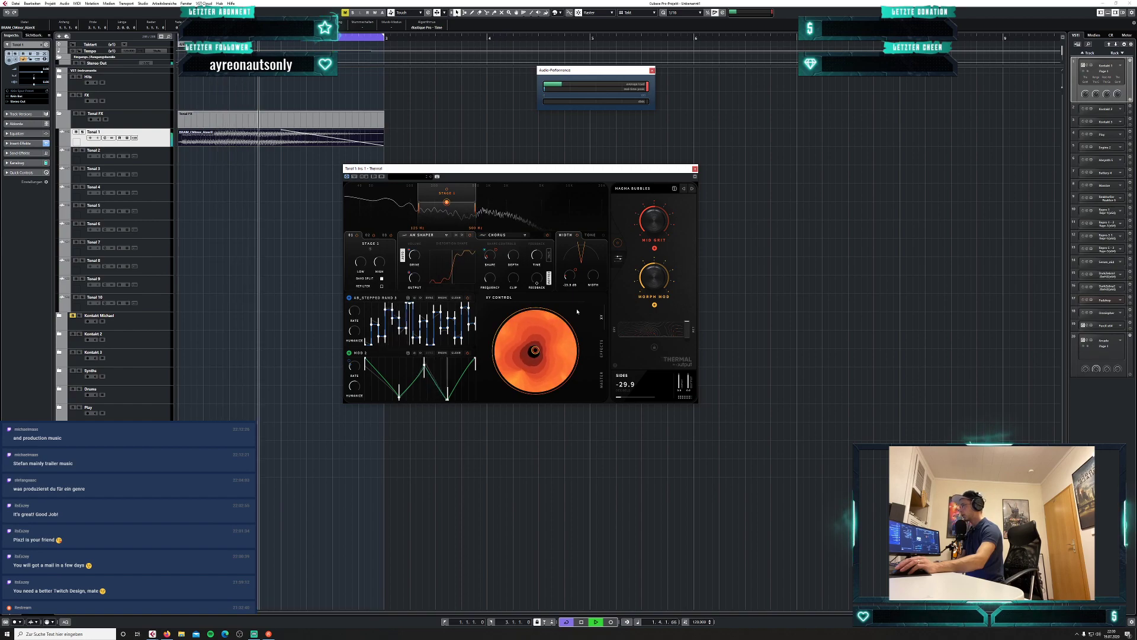
Set stage 1's Chorus dry/wet to 14 and its distortion Output to -9.1.
left_click(498, 235)
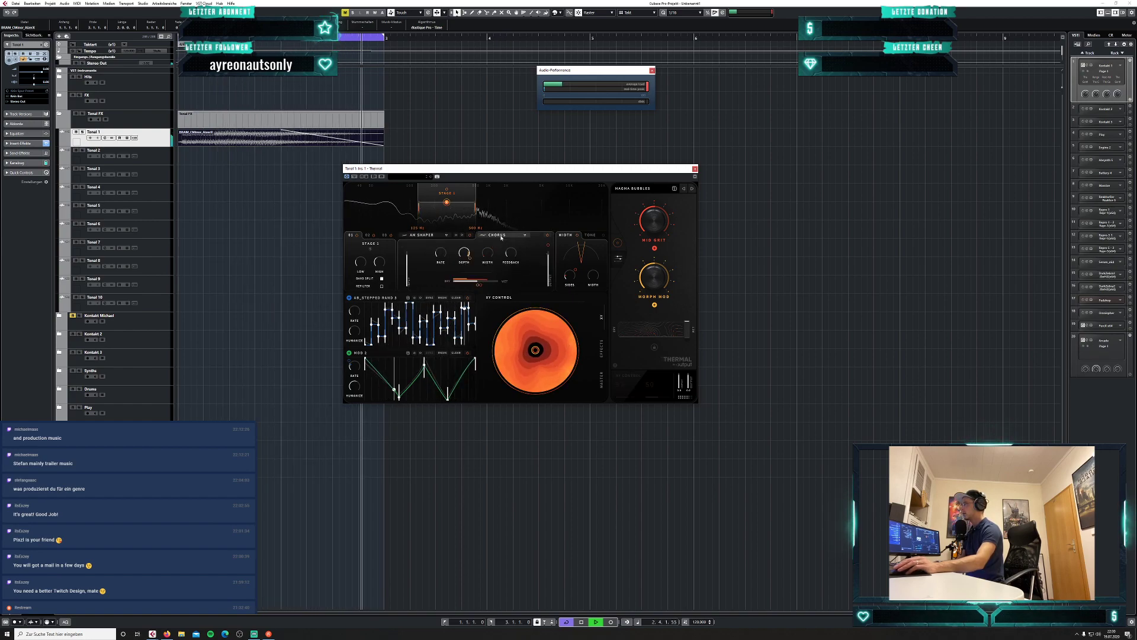
left_click(547, 235)
left_click(548, 235)
left_click_drag(503, 283, 483, 282)
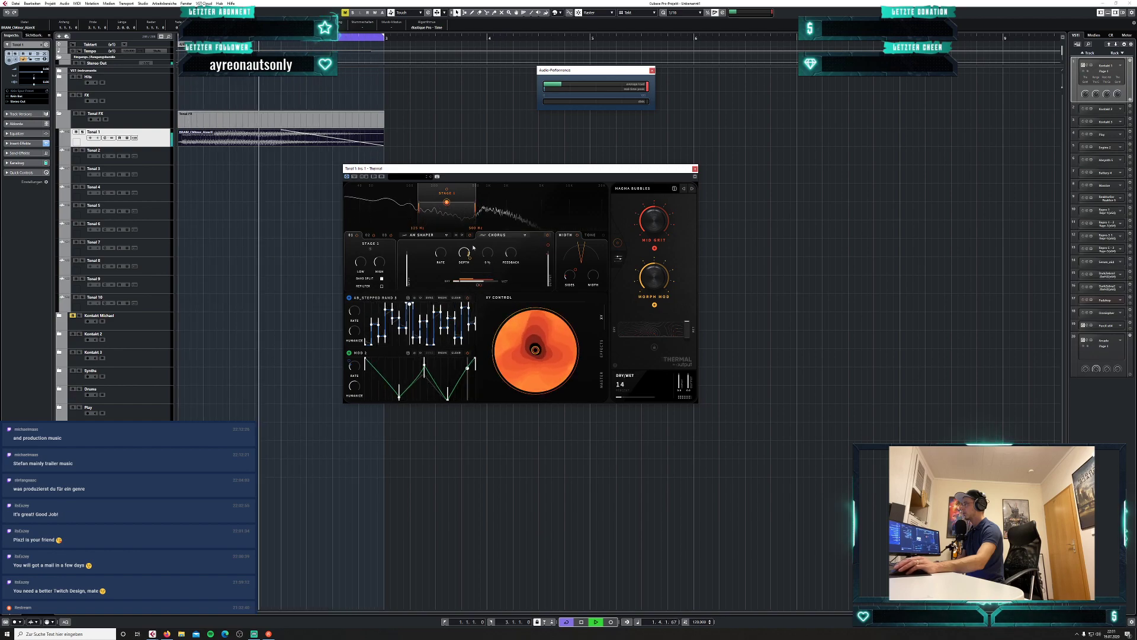
left_click(422, 235)
mouse_move(415, 256)
left_mouse_down()
mouse_move(419, 242)
mouse_move(415, 277)
left_mouse_up()
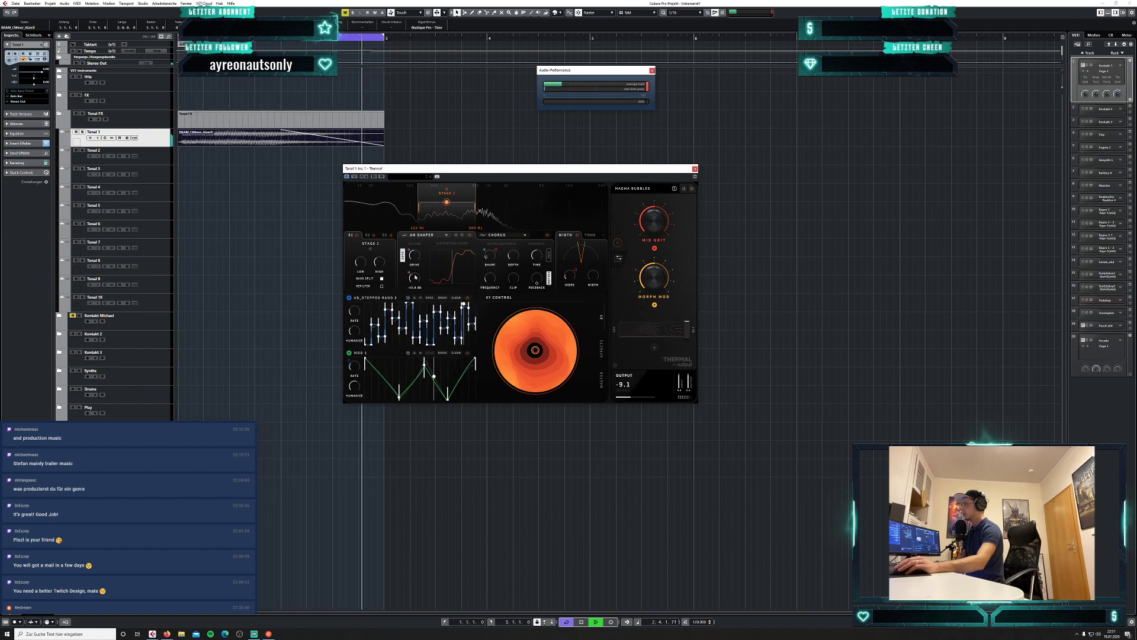
Lower the gains of Thermal's distortion stages during playback, with stage 1 at -11.0 and stage 2 at -1.8.
left_click(385, 235)
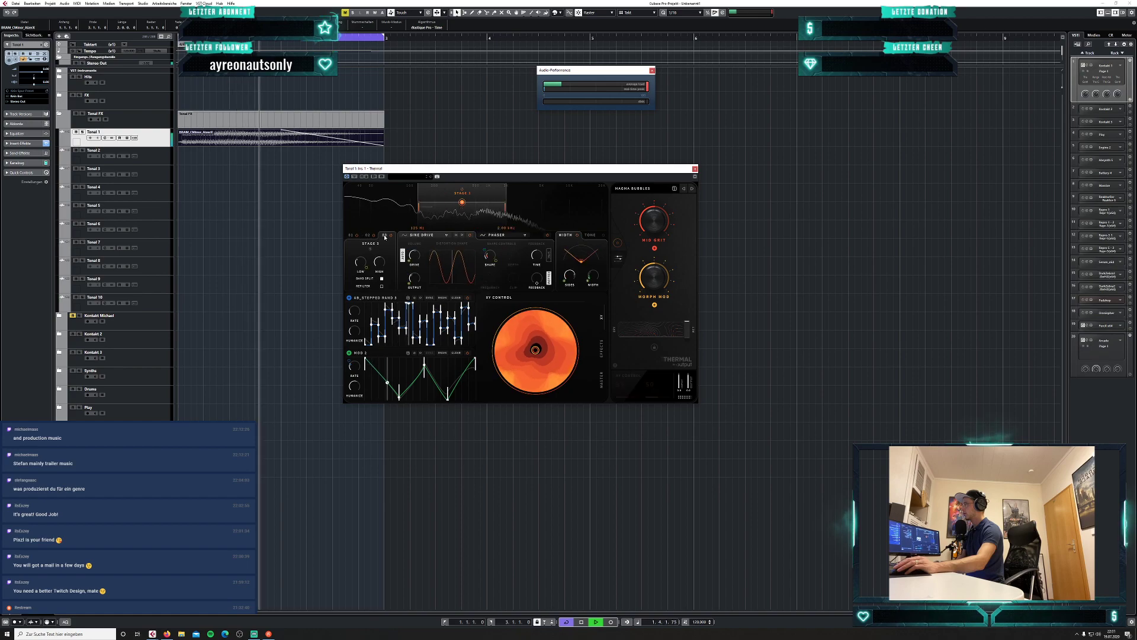
key("space")
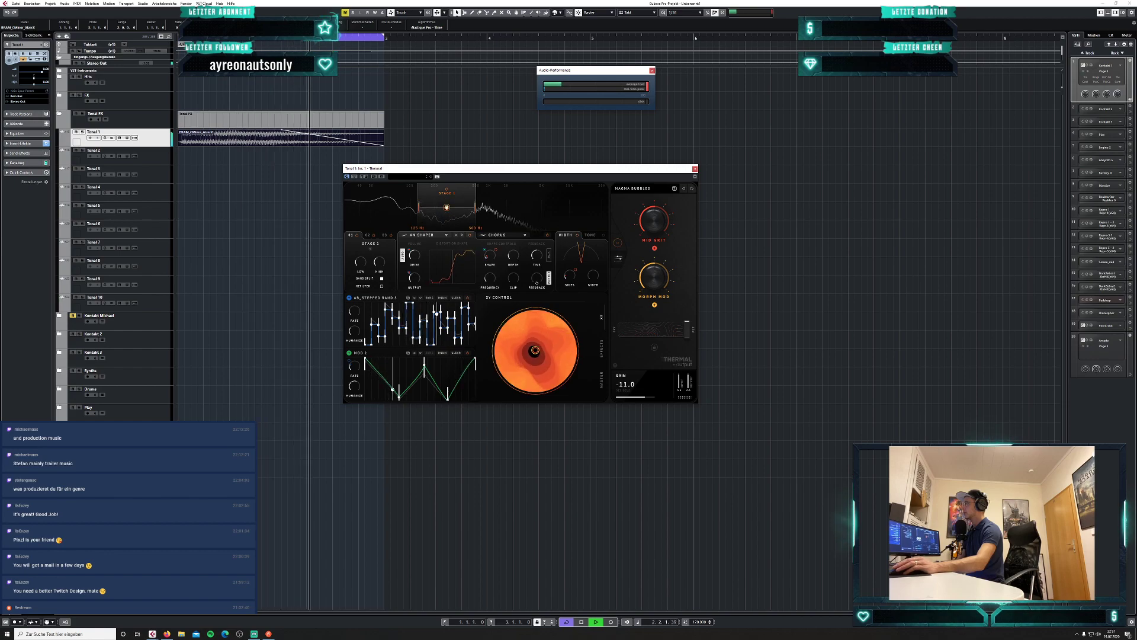
left_click(368, 235)
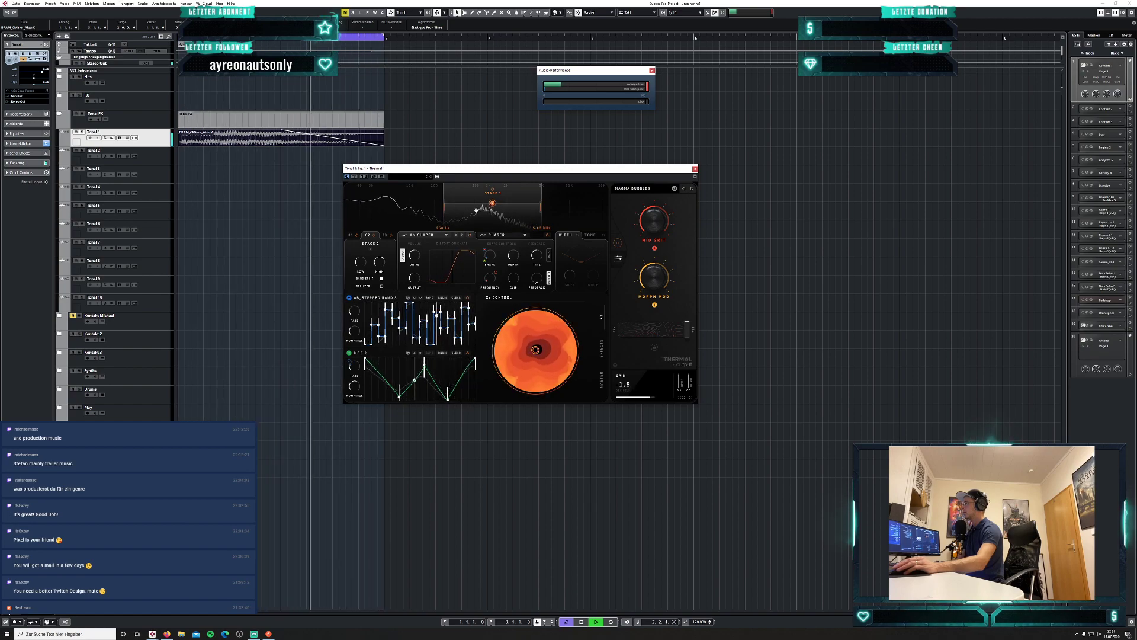
left_click(386, 235)
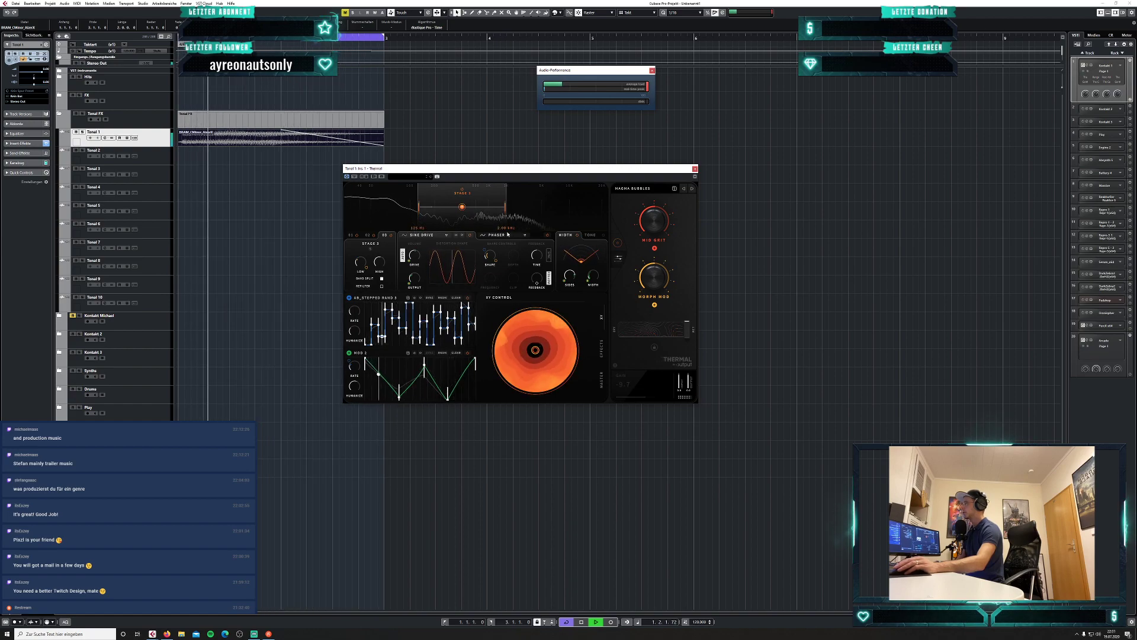
Set stage 3's tone High to -0.4 and its width Sides to -31.7, stopping playback in between.
left_click(590, 235)
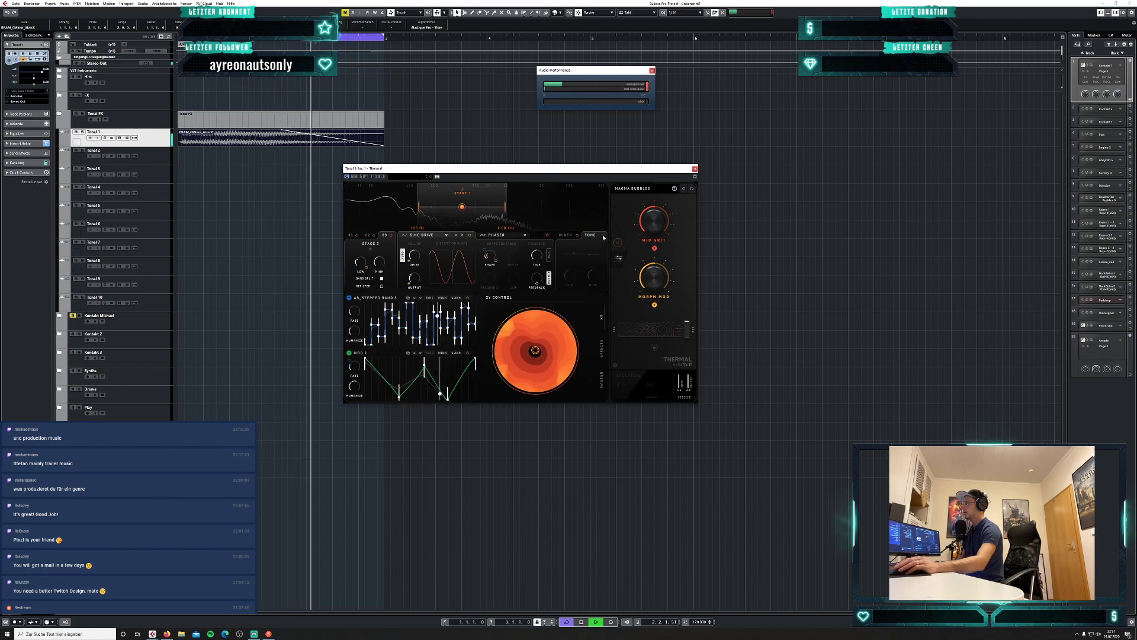
mouse_move(594, 273)
left_mouse_down()
mouse_move(594, 245)
mouse_move(570, 270)
mouse_move(570, 258)
mouse_move(570, 305)
mouse_move(596, 286)
mouse_move(568, 263)
mouse_move(568, 247)
mouse_move(570, 279)
mouse_move(595, 275)
left_mouse_up()
key("space")
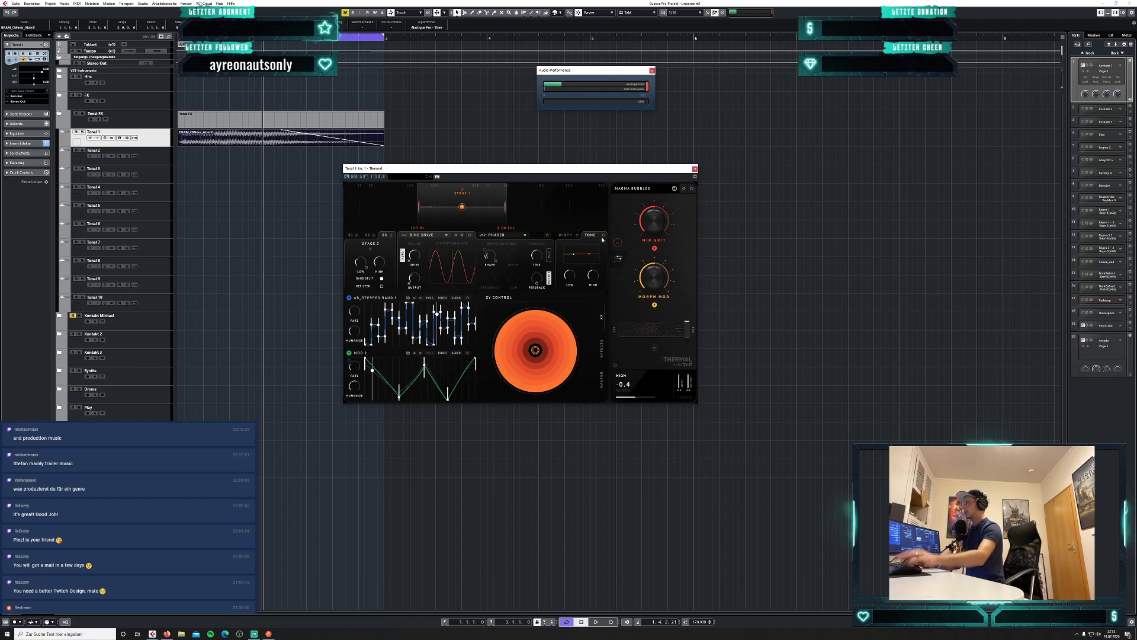
left_click(582, 237)
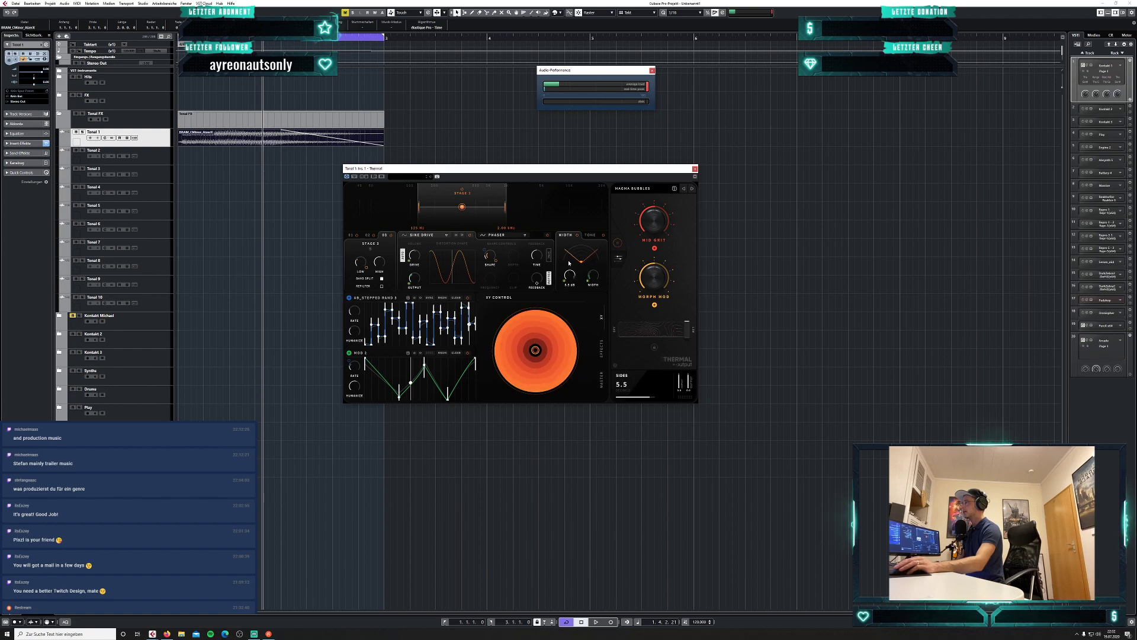
left_click_drag(571, 273, 580, 304)
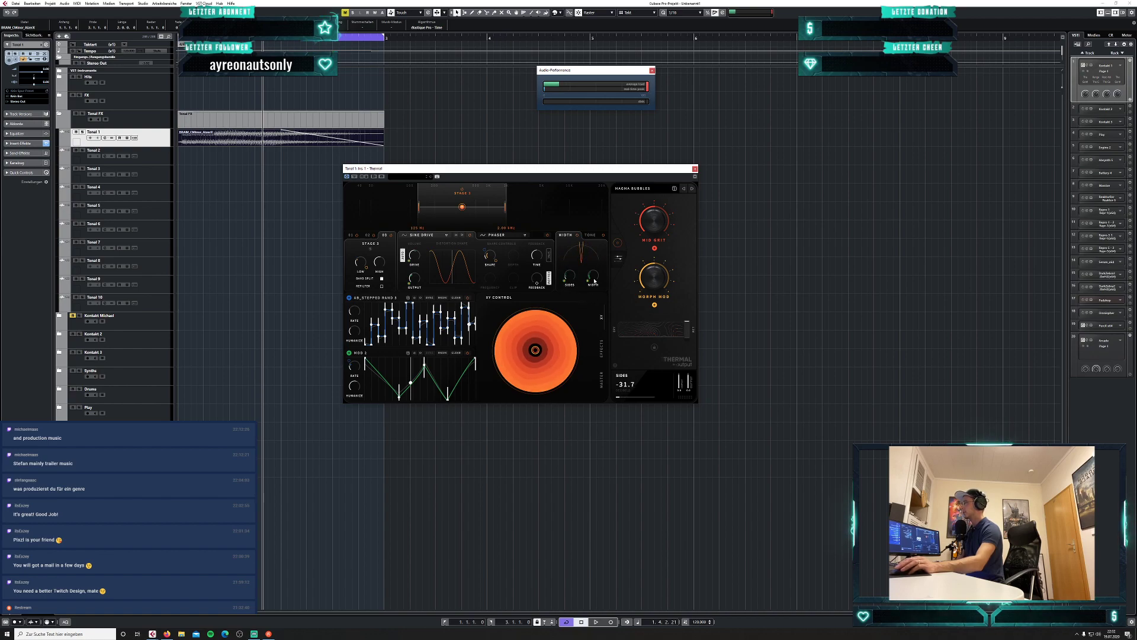
Show stage 3's Phaser settings, play the braam loop and move the XY control to 60 and 29.
left_click(505, 235)
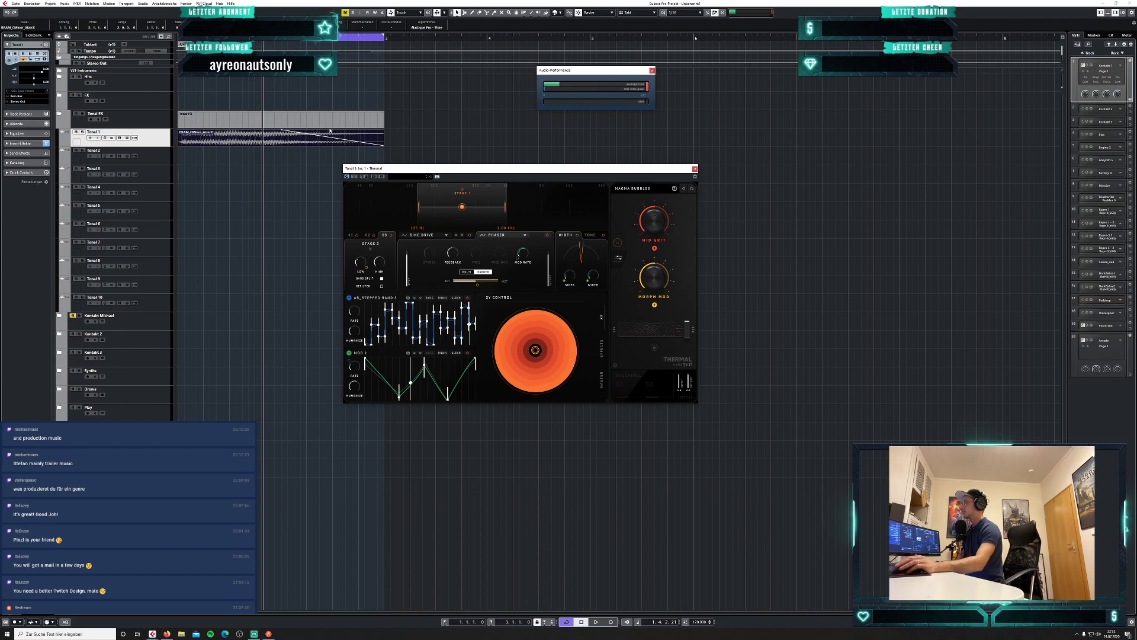
key("space")
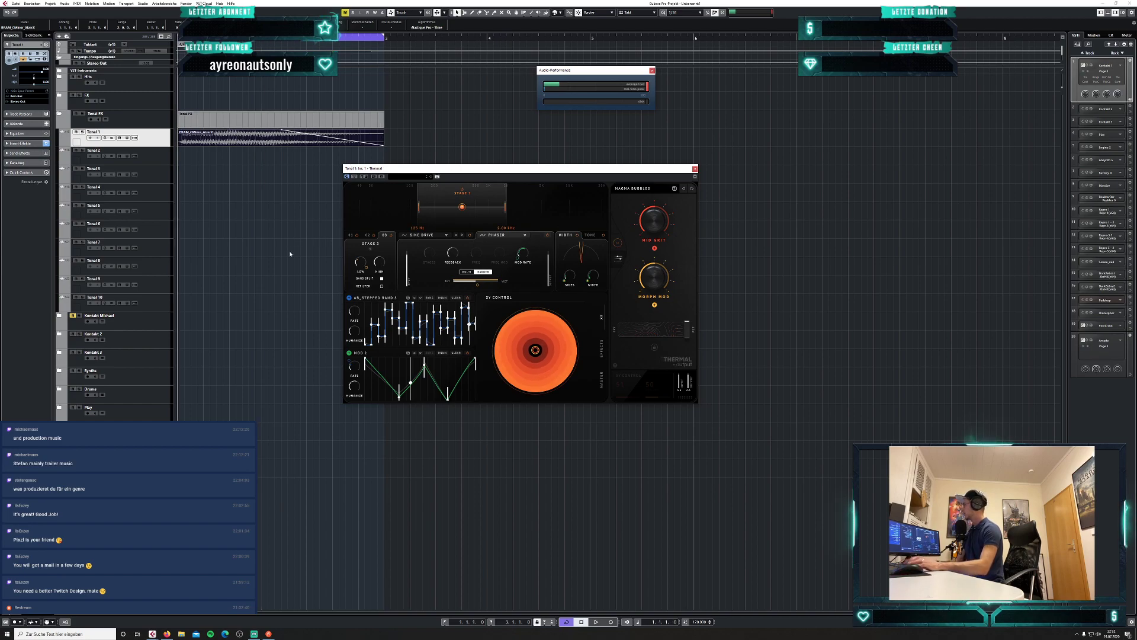
key("space")
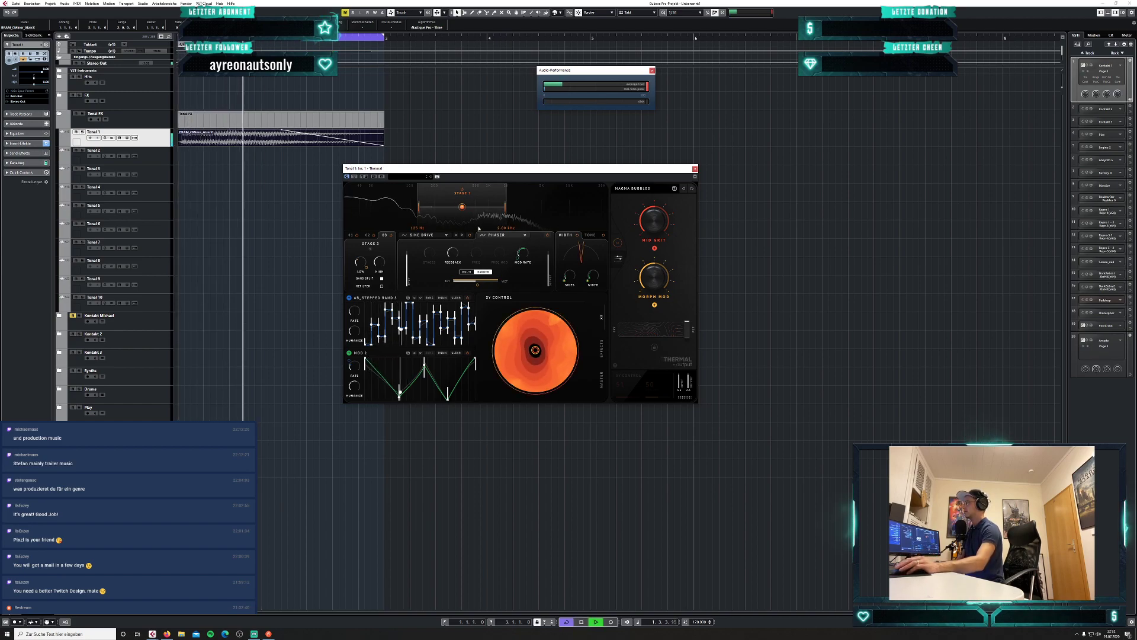
mouse_move(536, 351)
left_mouse_down()
mouse_move(538, 321)
mouse_move(521, 344)
left_mouse_up()
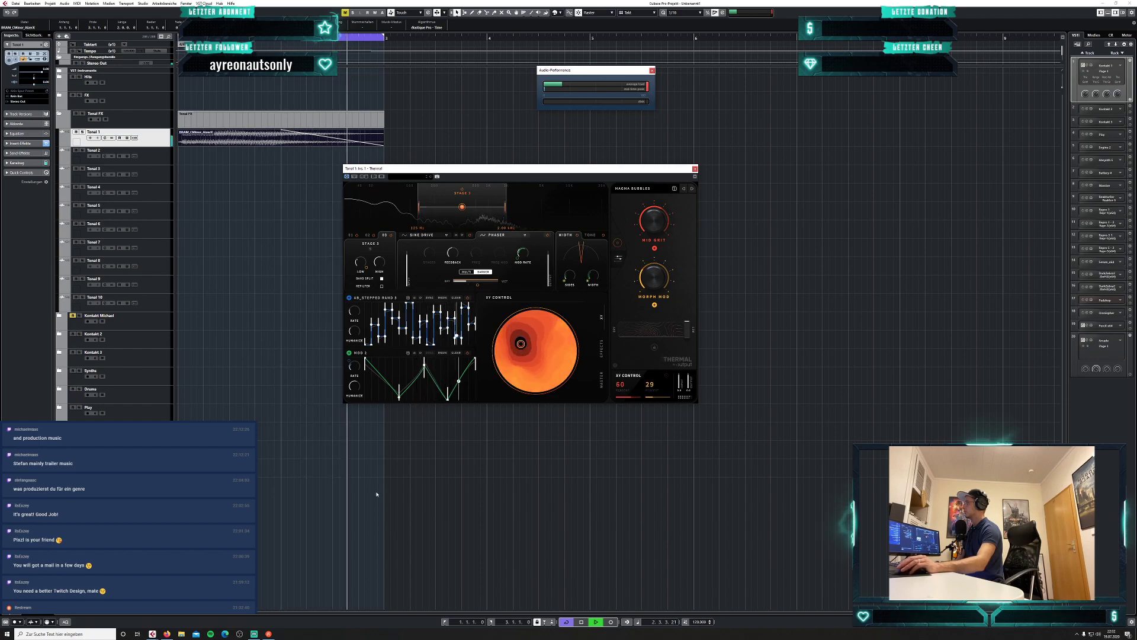
Move the browser window with the Thermal product page out of the workspace, return to Cubase and stop playback.
left_click(167, 633)
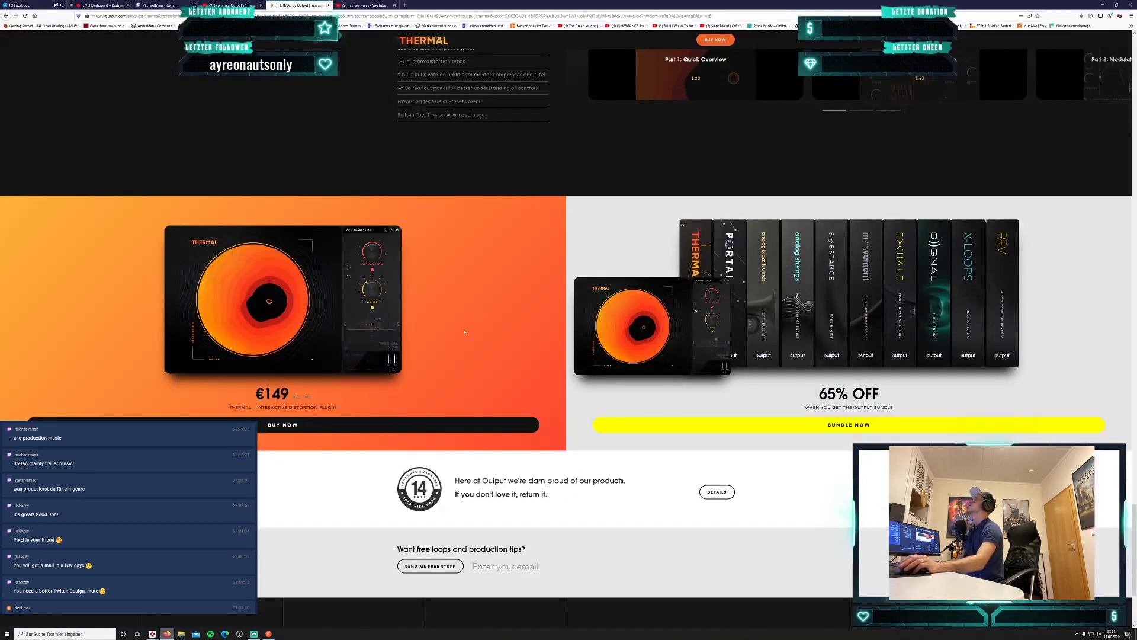
left_click(1118, 5)
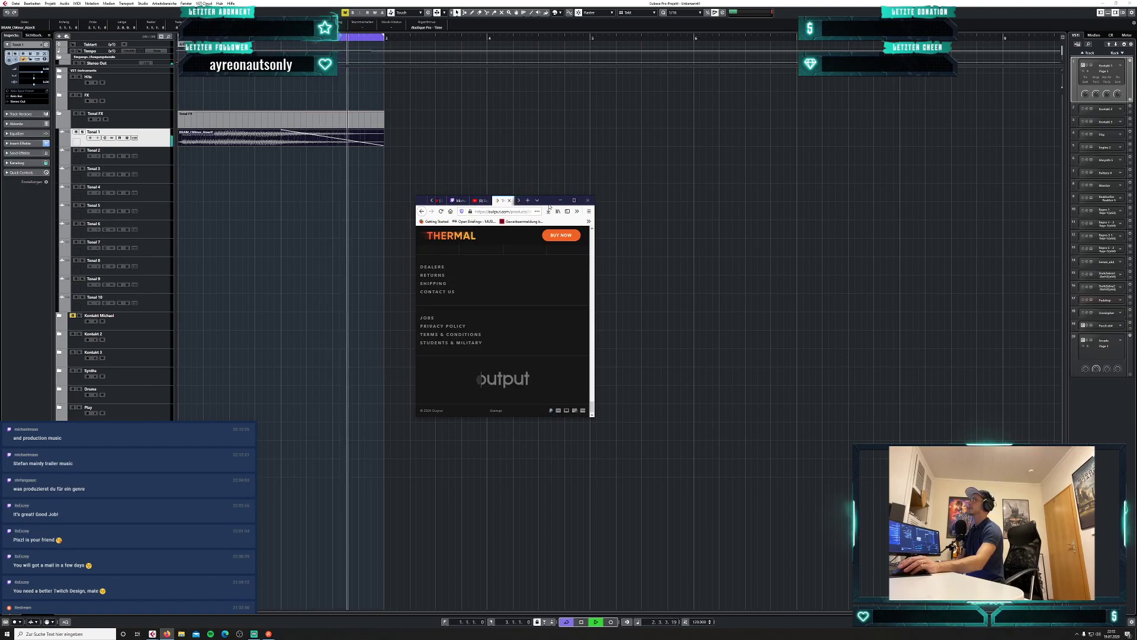
left_click_drag(546, 200, 578, 2)
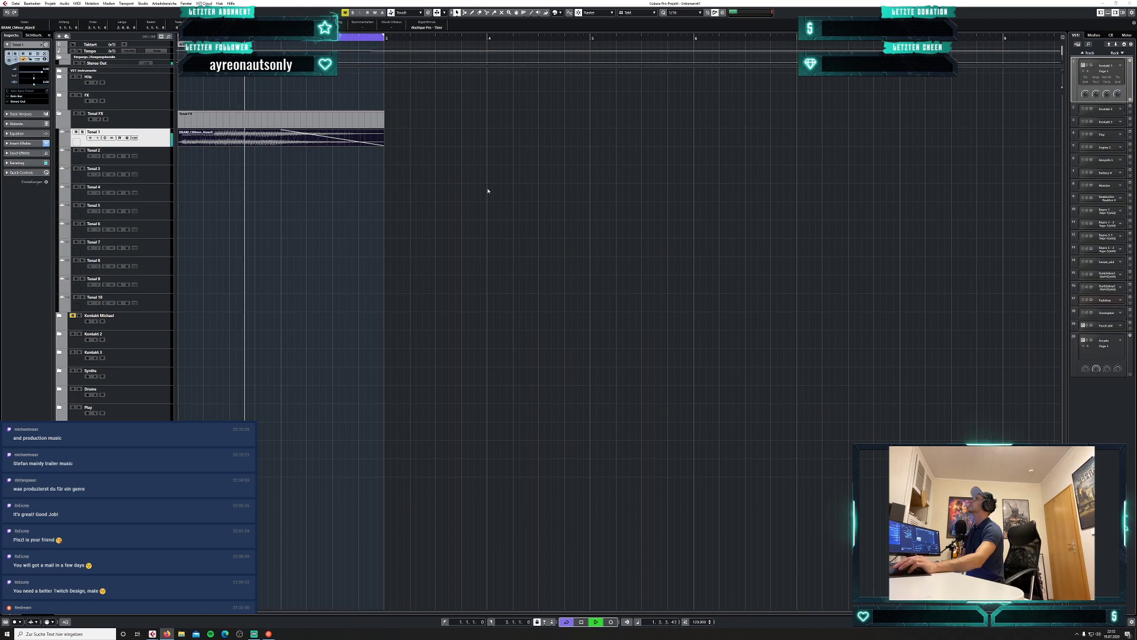
left_click(542, 296)
key("space")
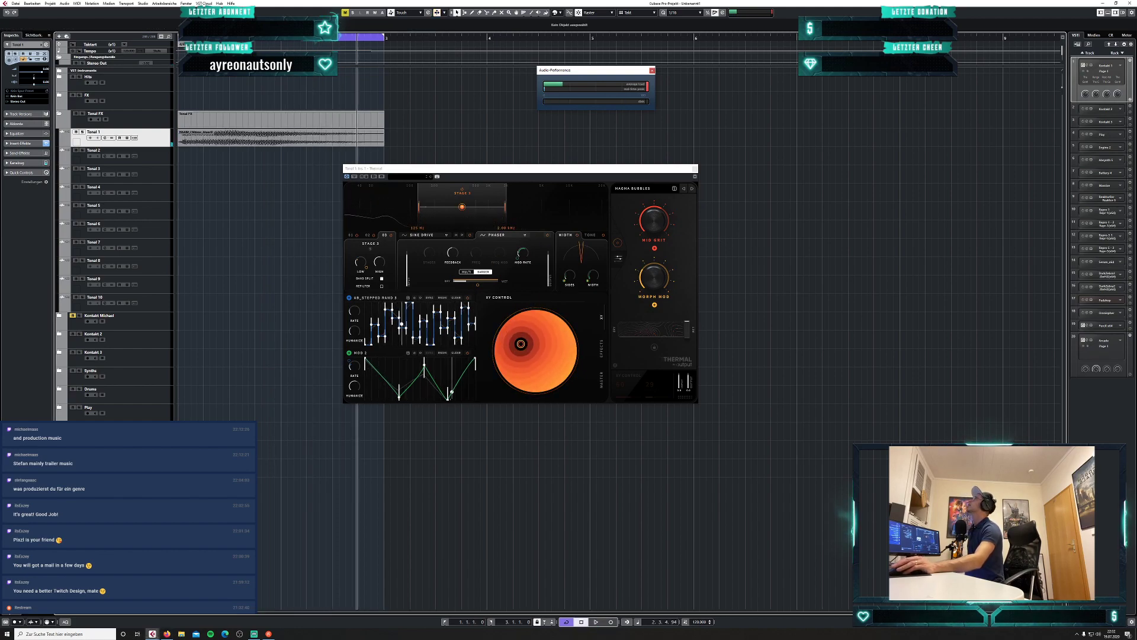
key("alt+Tab")
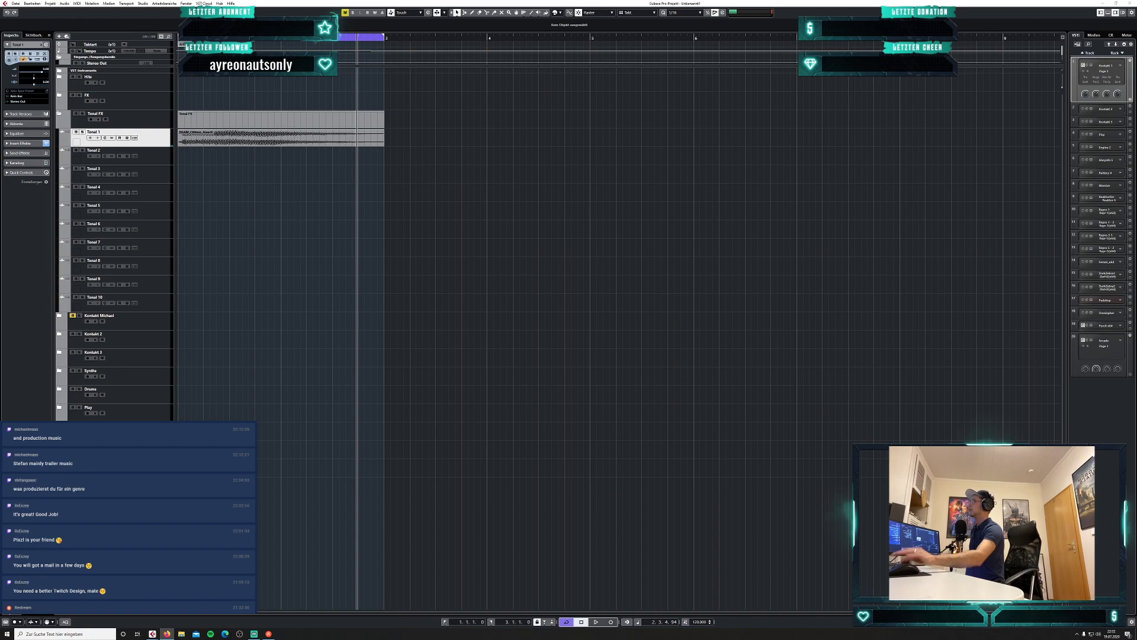
left_click(692, 325)
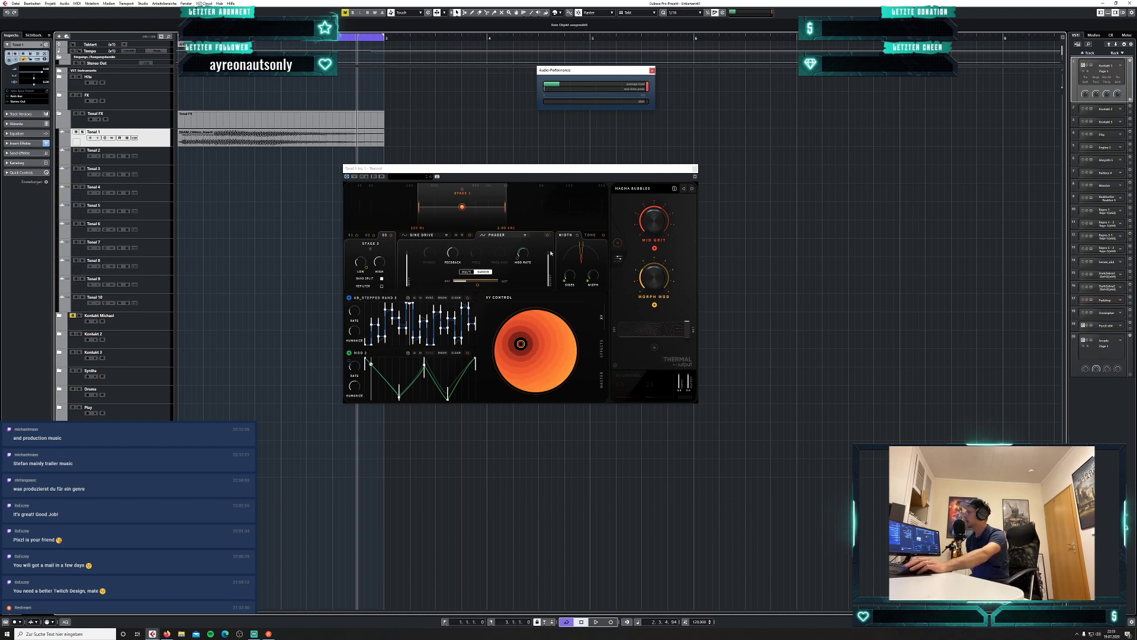
Show stage 3's Sine Drive settings, return to Thermal's main view and set the XY control to 54 and 53.
left_click(442, 237)
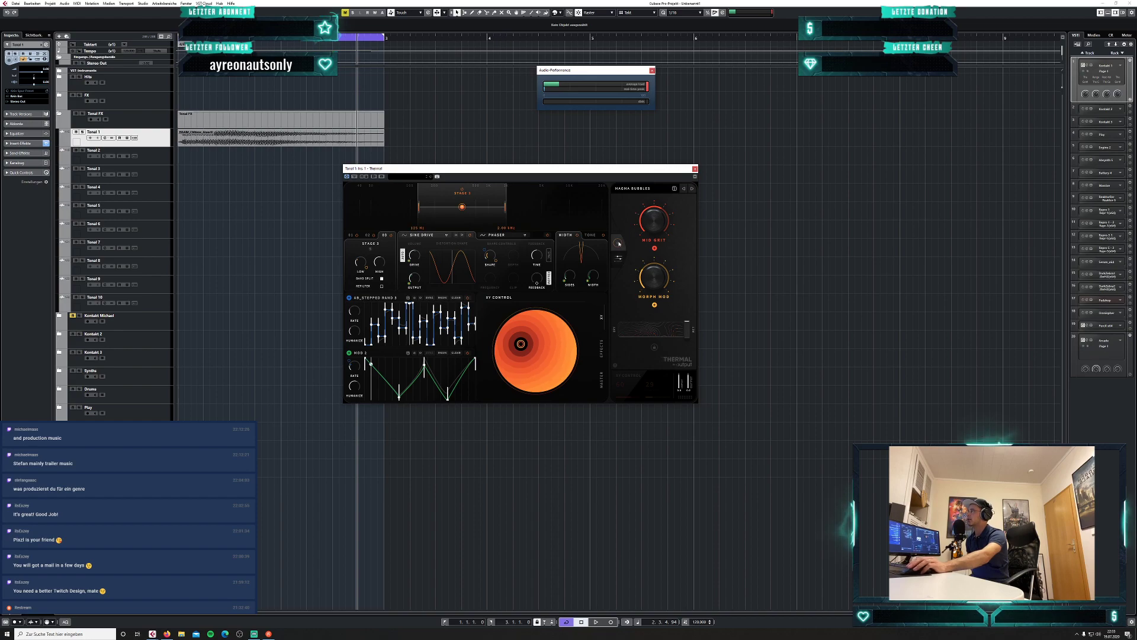
left_click(619, 243)
left_click_drag(487, 332, 461, 270)
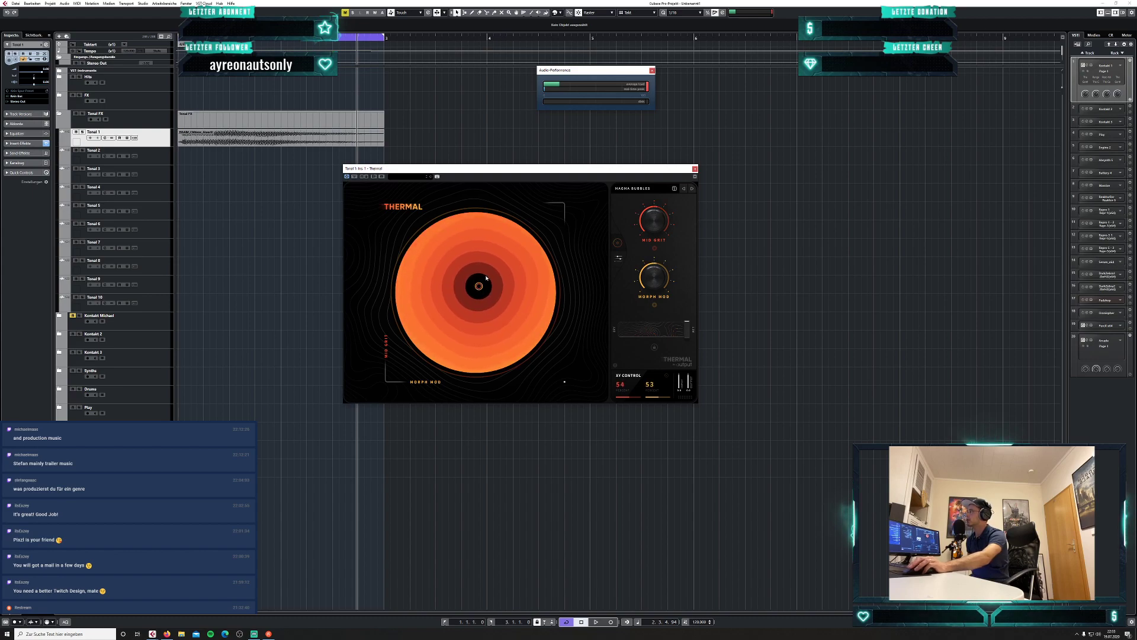
Play the braam loop while moving the XY control to the Mid Grit edge, and turn Morph Mod down to 0.
key("space")
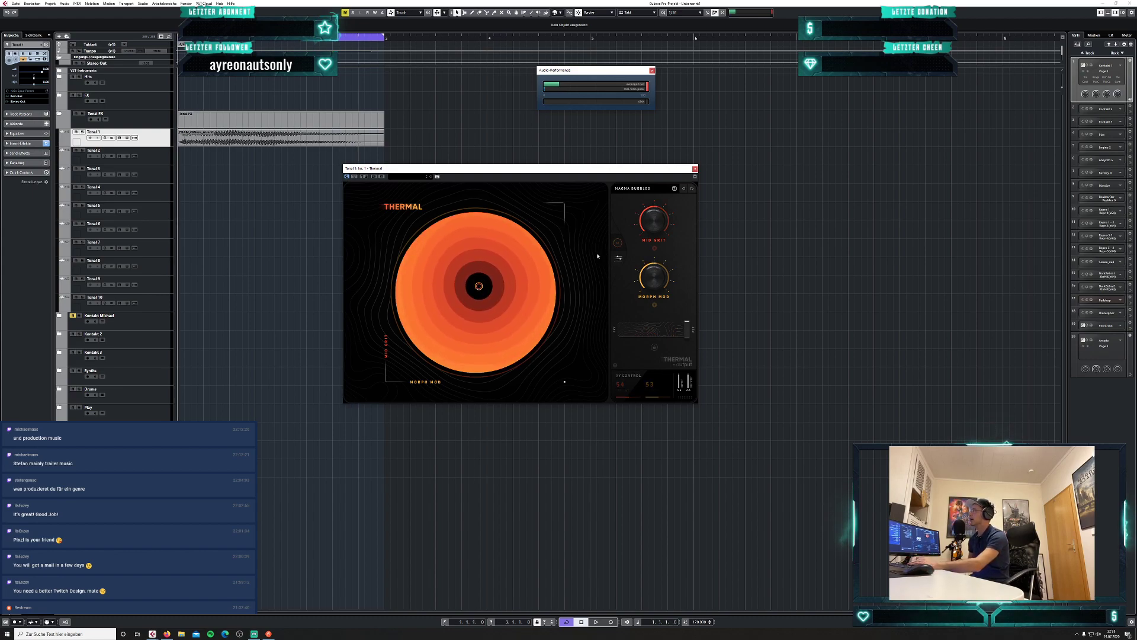
key("space")
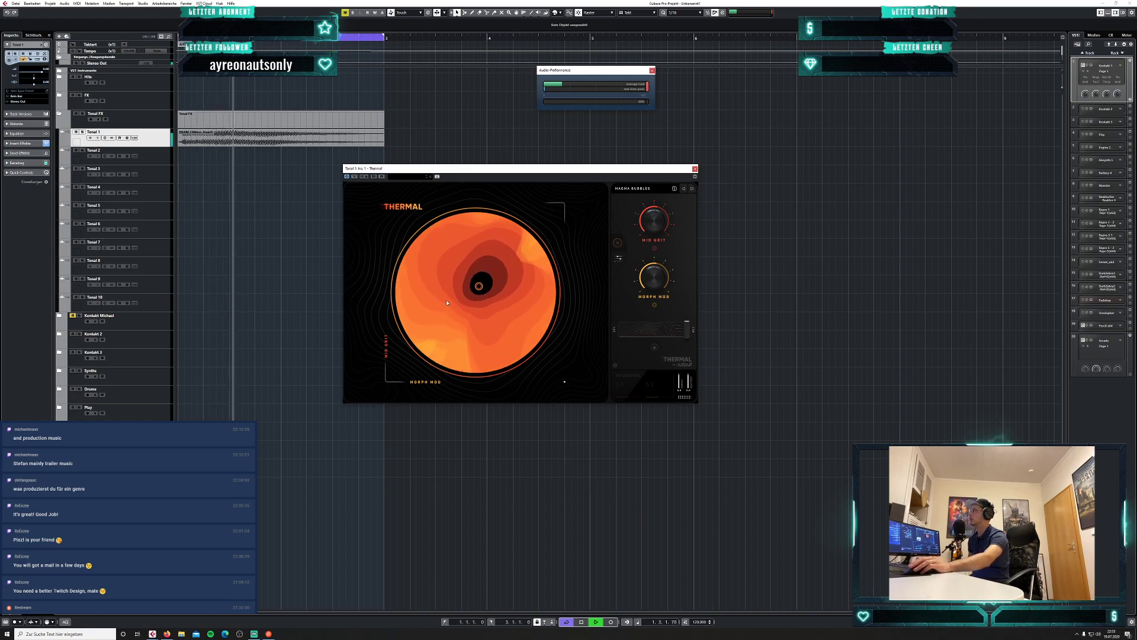
left_click_drag(478, 287, 379, 286)
mouse_move(652, 281)
left_mouse_down()
mouse_move(654, 259)
mouse_move(637, 287)
left_mouse_up()
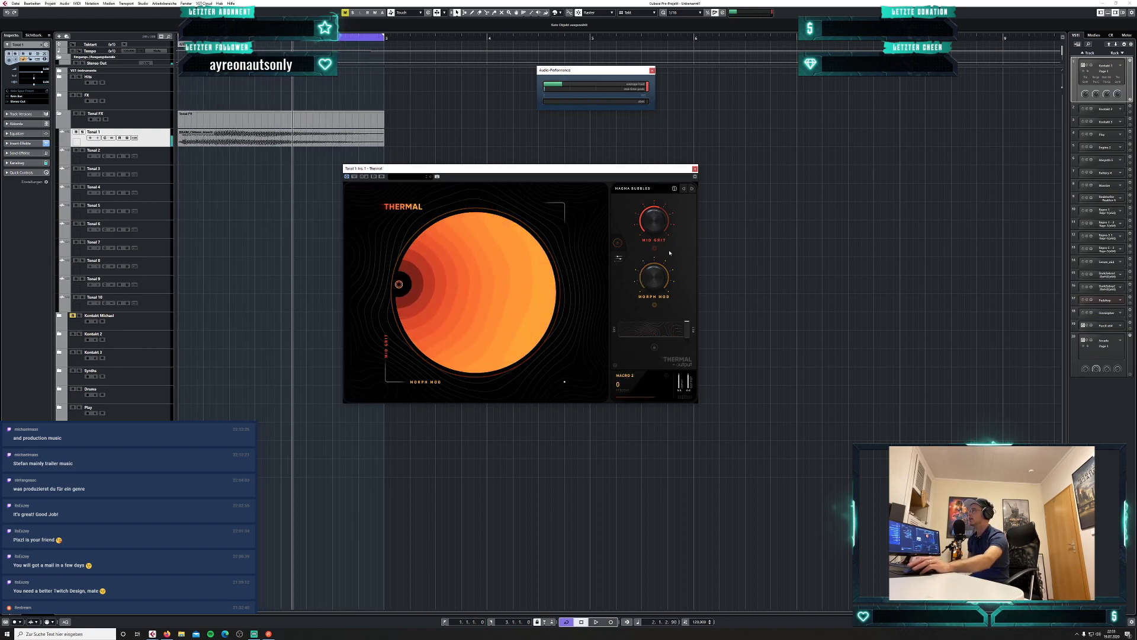
Load Width and Heat from Thermal's Start Here presets, close the preset browser and play the braam loop.
left_click(650, 194)
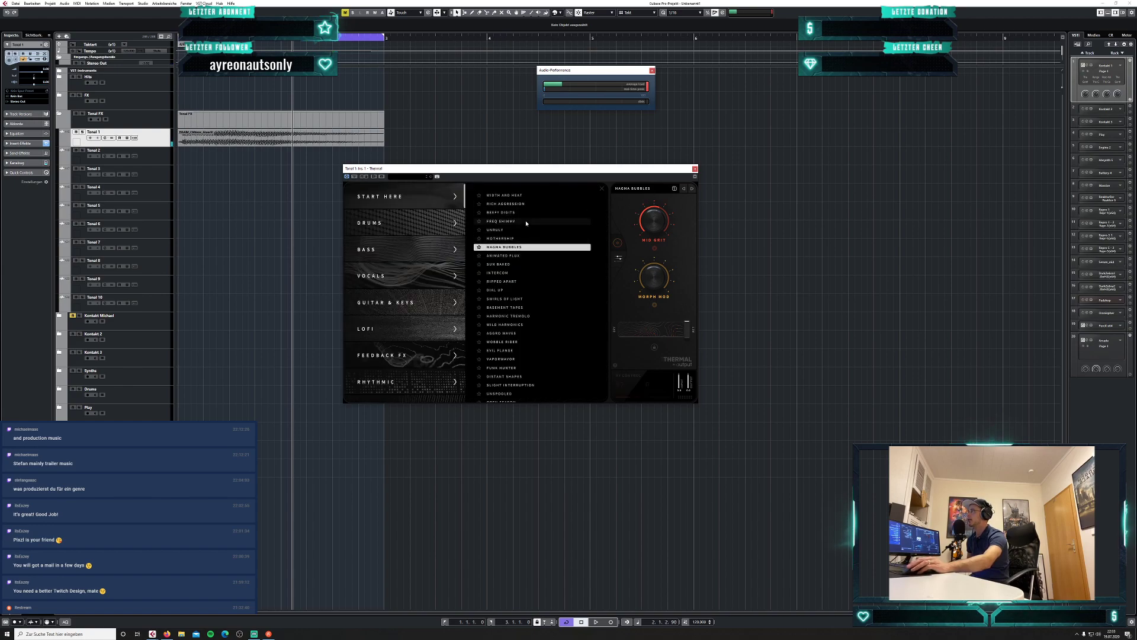
left_click(523, 196)
left_click(638, 235)
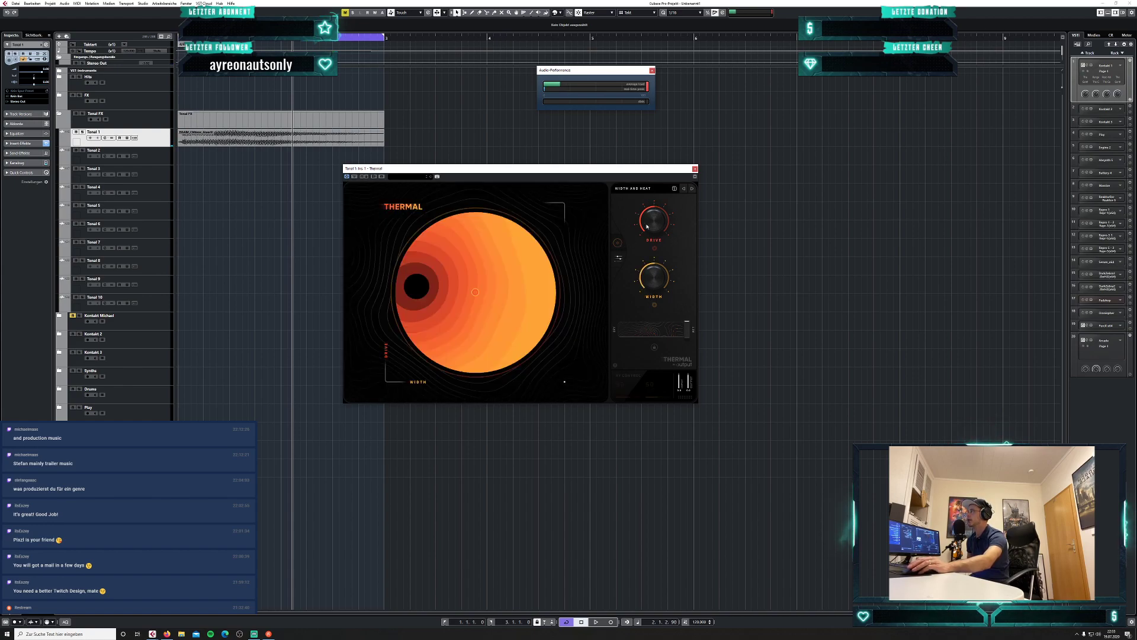
key("space")
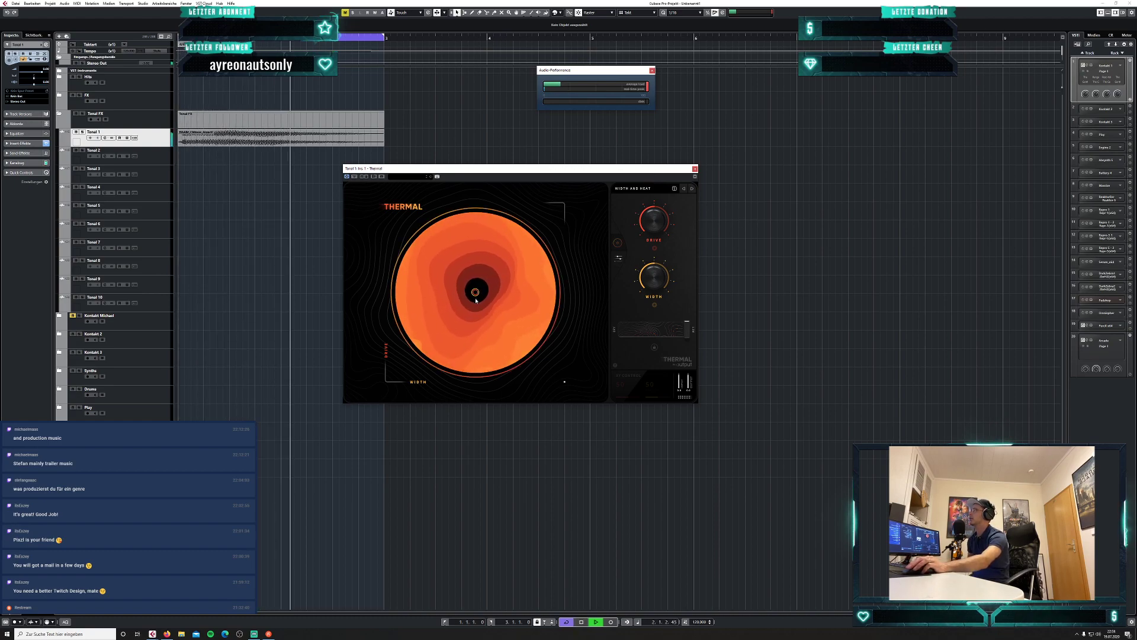
Set Thermal's XY control to 32 and 40, stop playback and save the setting as a named preset in the USER folder.
left_click_drag(476, 294, 460, 318)
key("space")
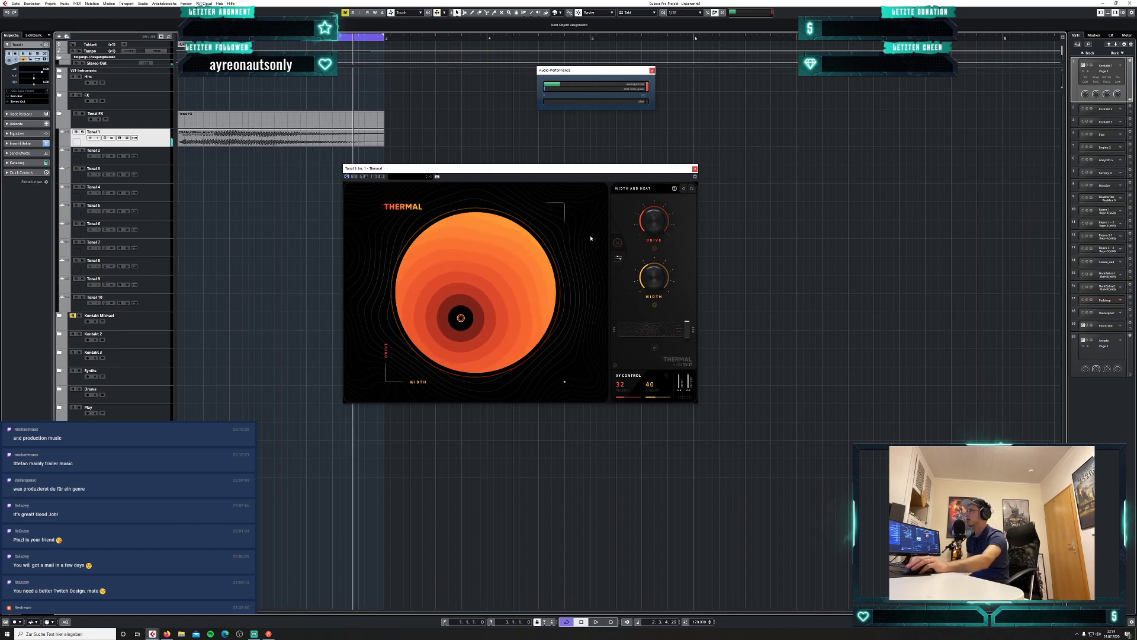
left_click(674, 189)
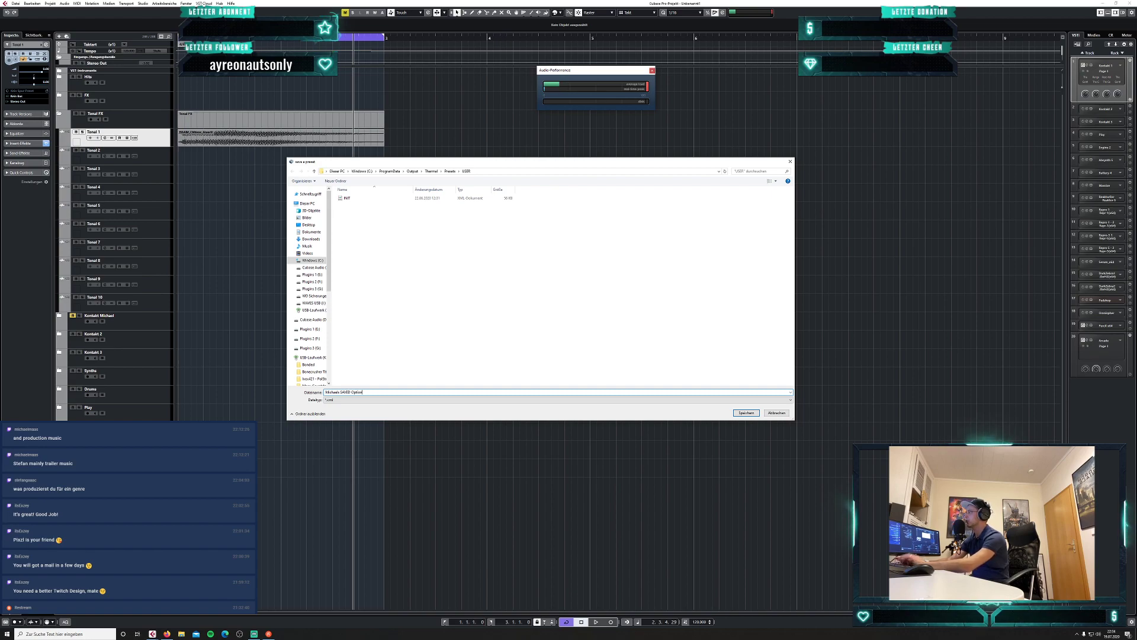
key("Return")
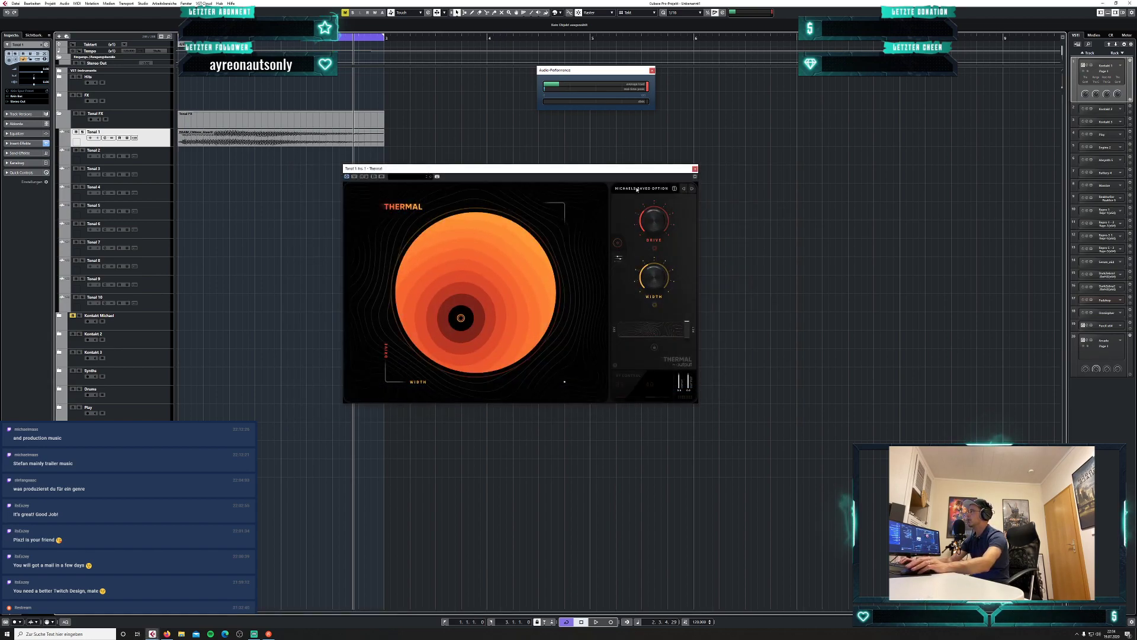
Load Init from the User presets, reload the custom saved preset and return to Thermal's main view.
left_click(674, 188)
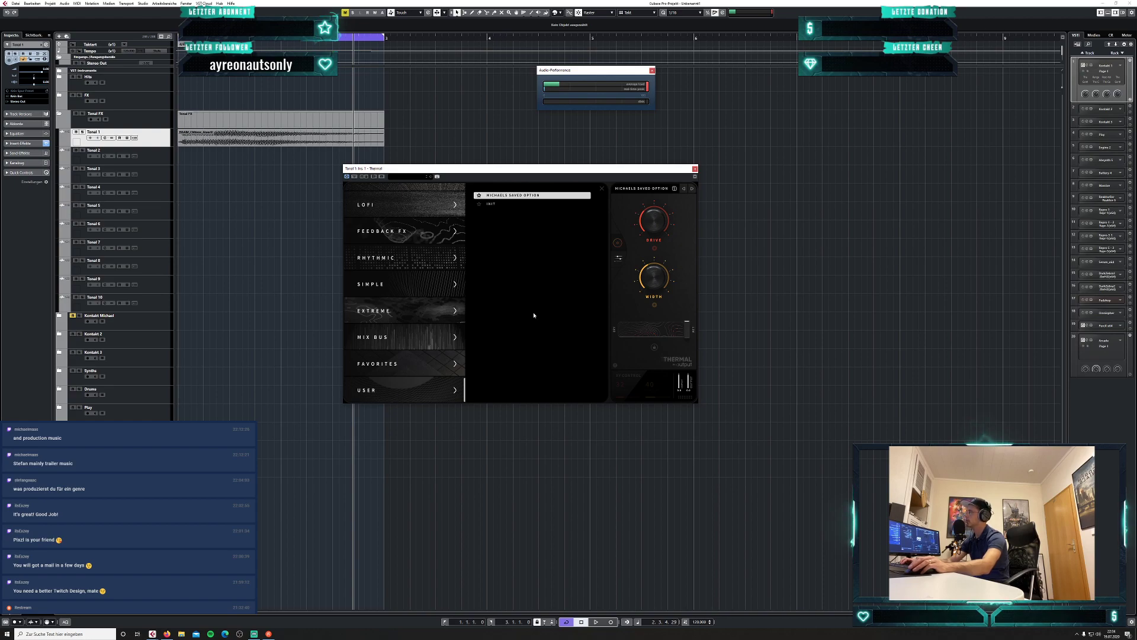
left_click(499, 205)
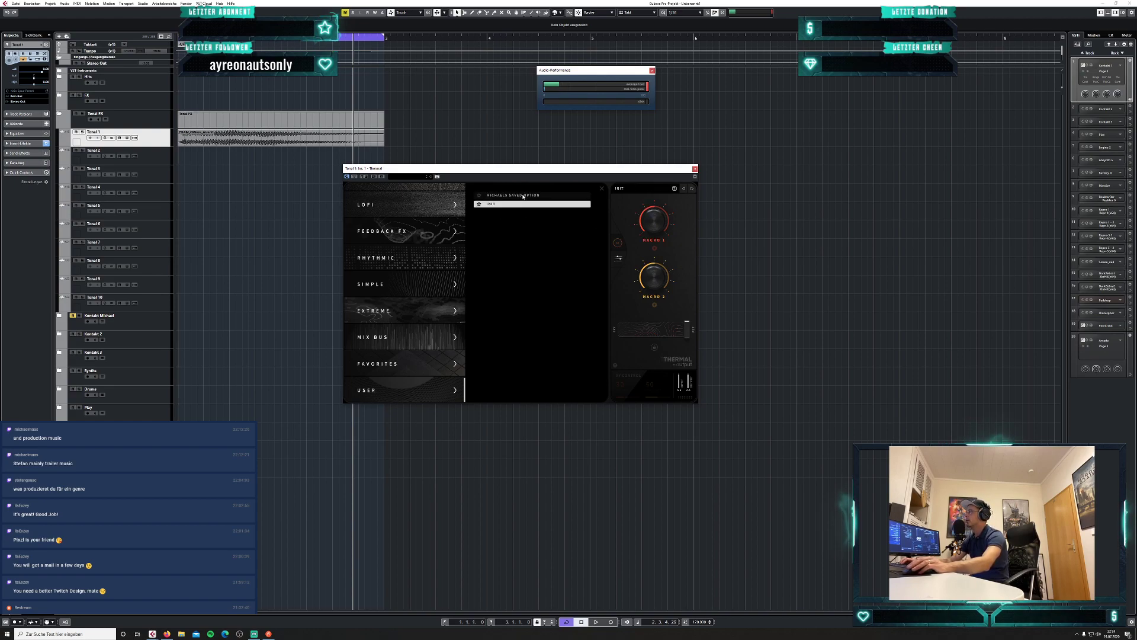
left_click(534, 196)
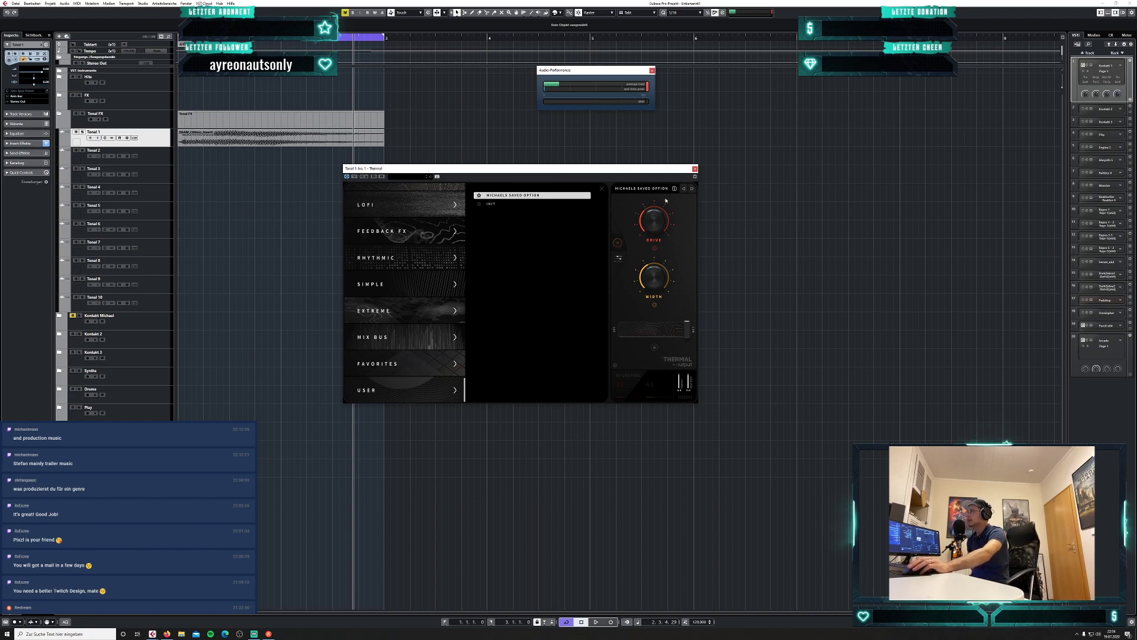
left_click(617, 244)
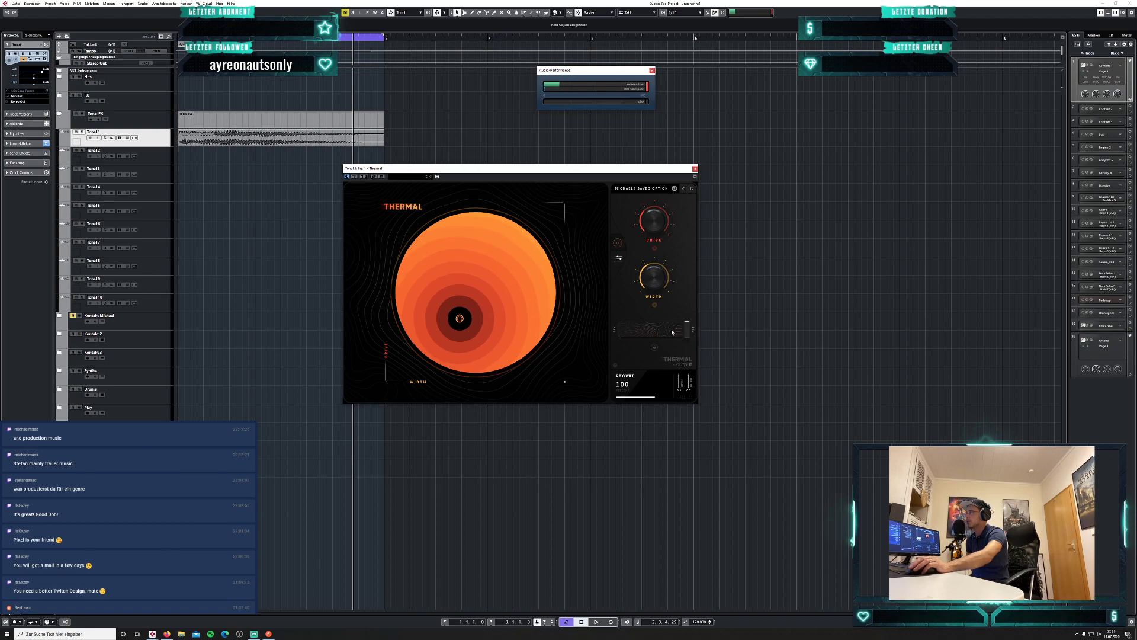
Lower Thermal's Dry/Wet to 97, return it to 100, and set the XY control to 71 and 71.
left_click_drag(686, 330, 687, 338)
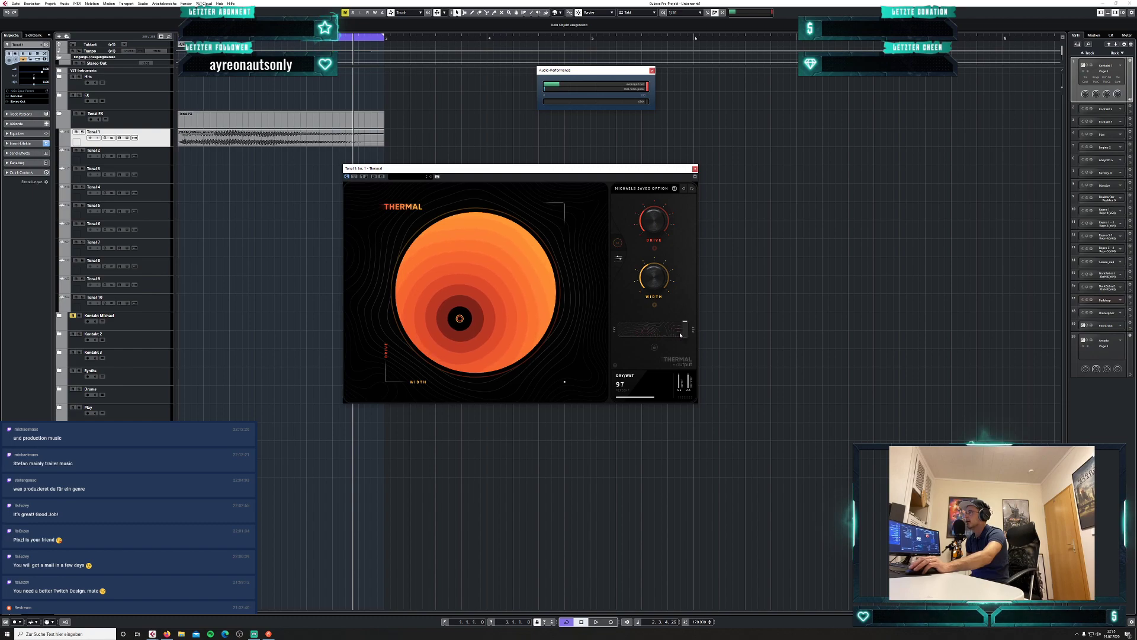
mouse_move(685, 335)
left_mouse_down()
mouse_move(648, 334)
mouse_move(688, 335)
left_mouse_up()
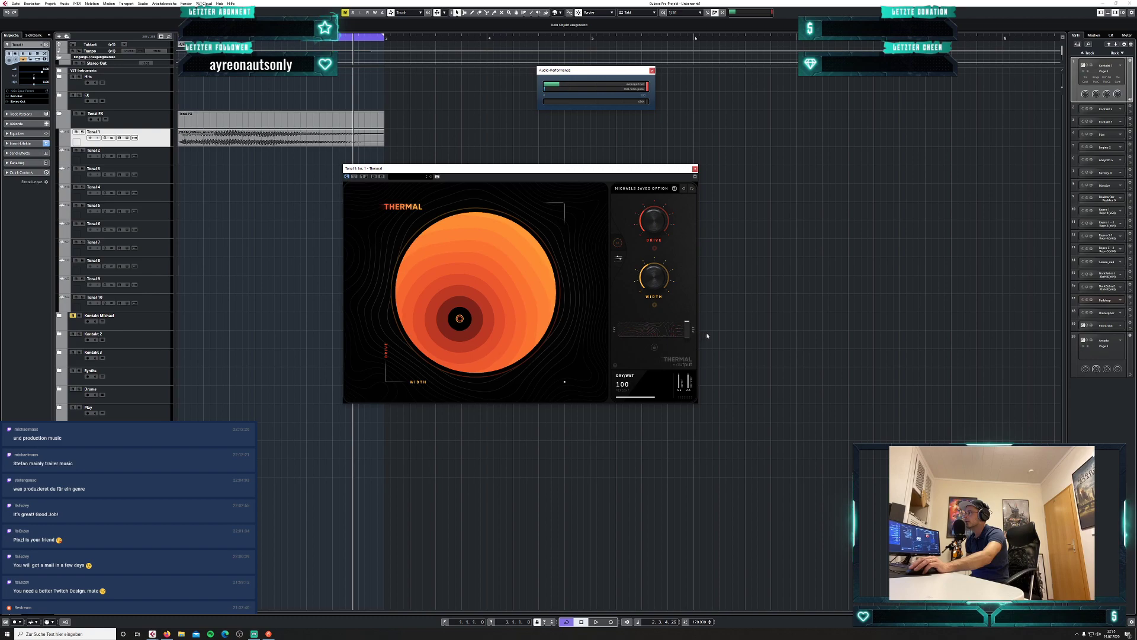
mouse_move(680, 380)
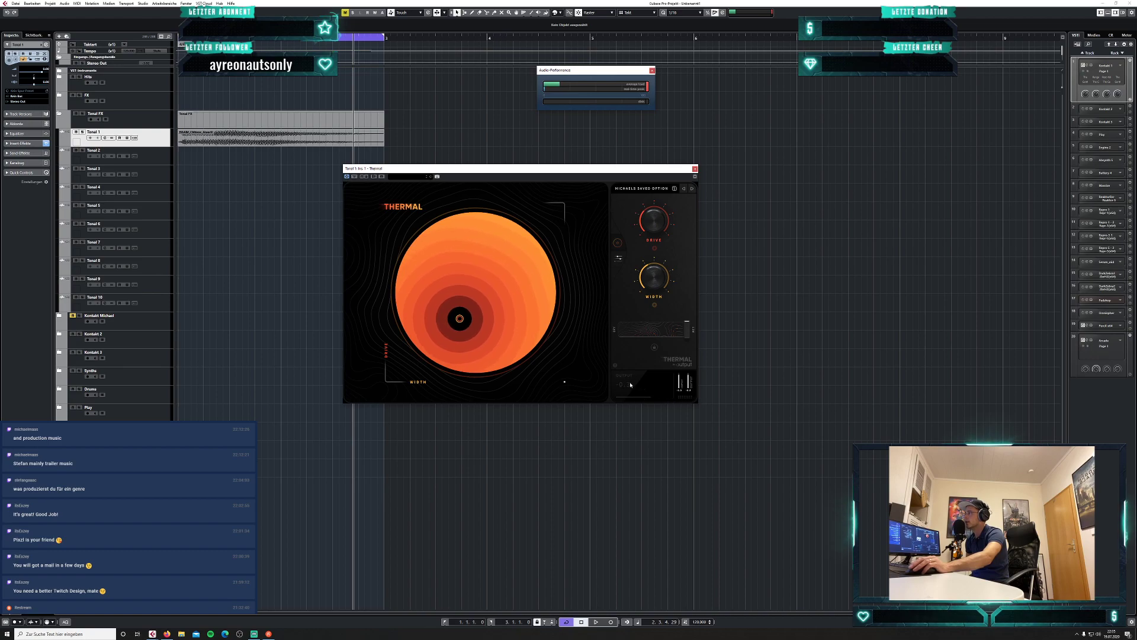
mouse_move(460, 319)
left_click_drag(460, 319, 505, 262)
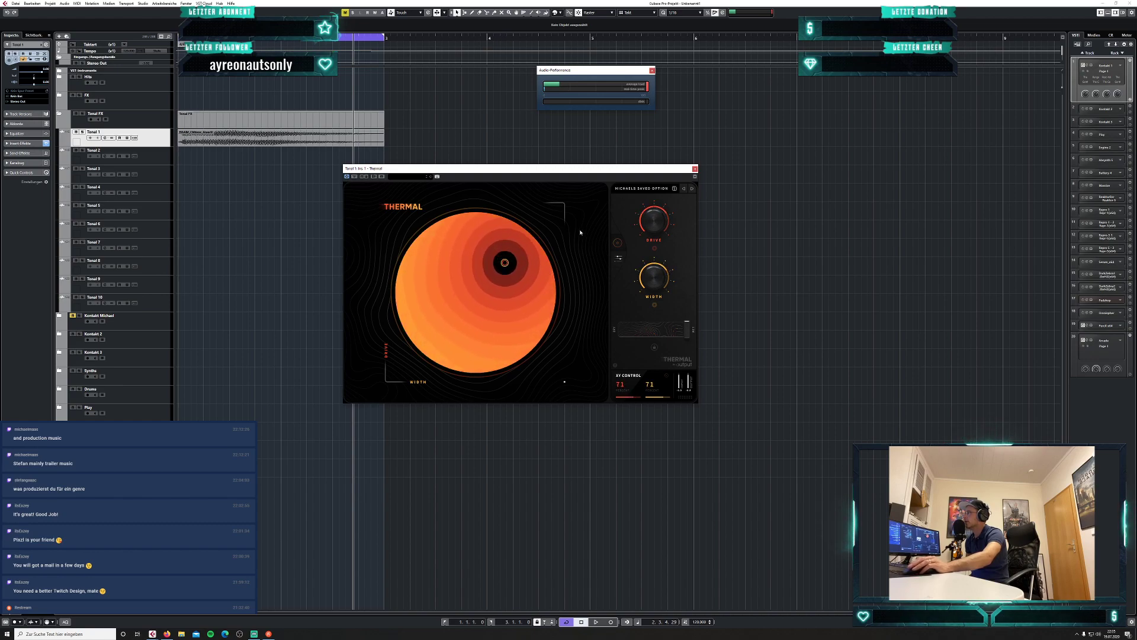
Step back through Thermal's presets to Chill Mix Space and show its stage and modulation settings.
left_click(684, 190)
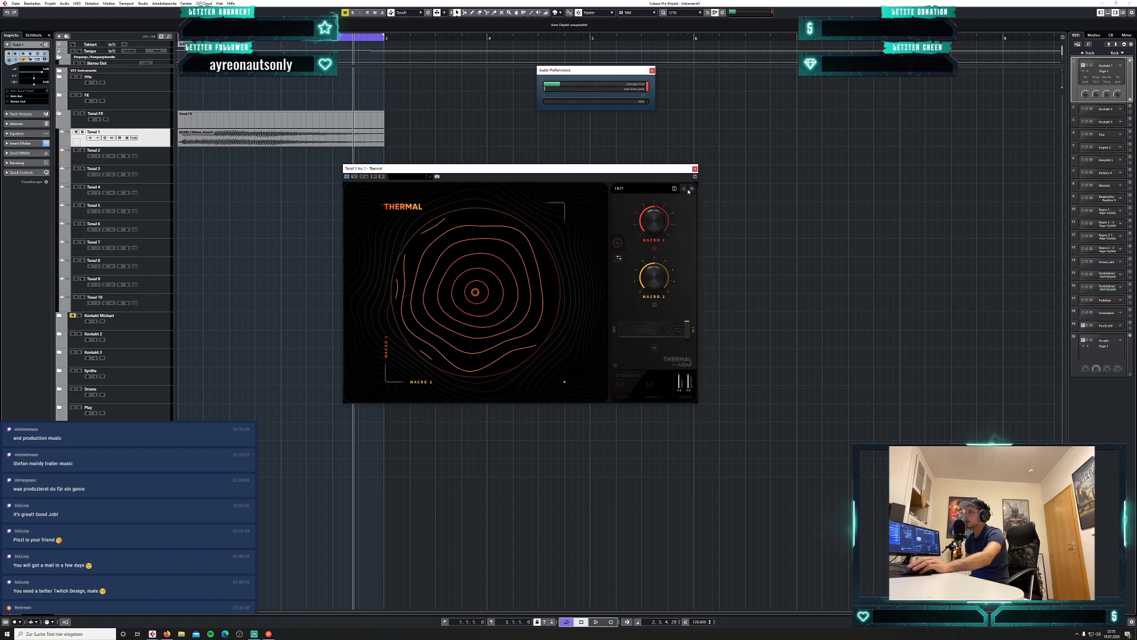
left_click(685, 190)
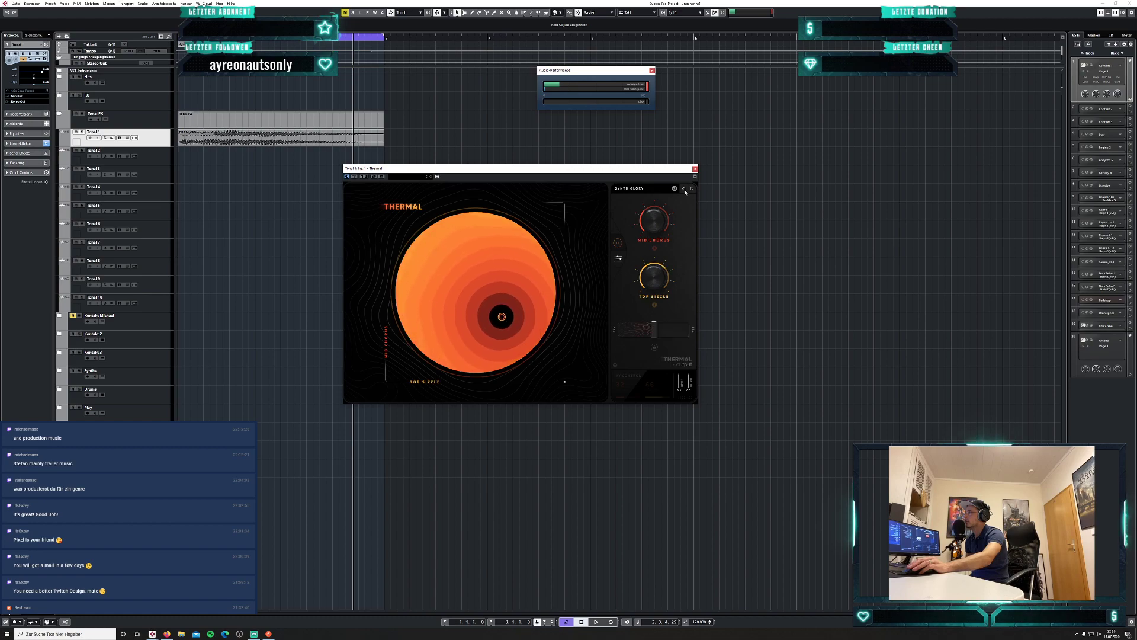
left_click(685, 189)
left_click(412, 176)
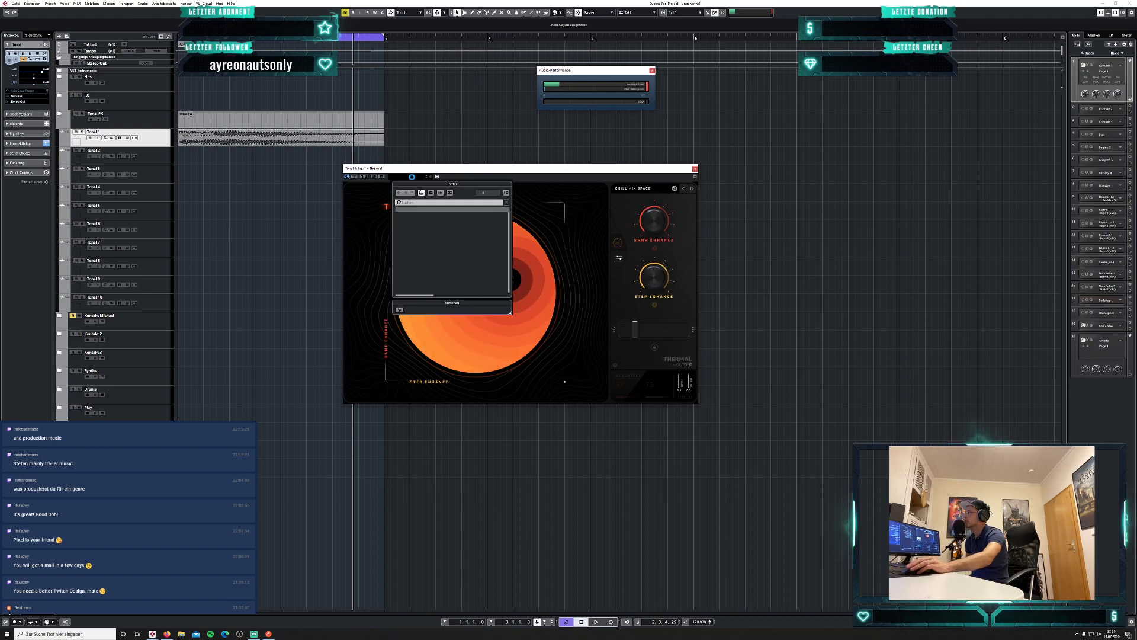
left_click(471, 176)
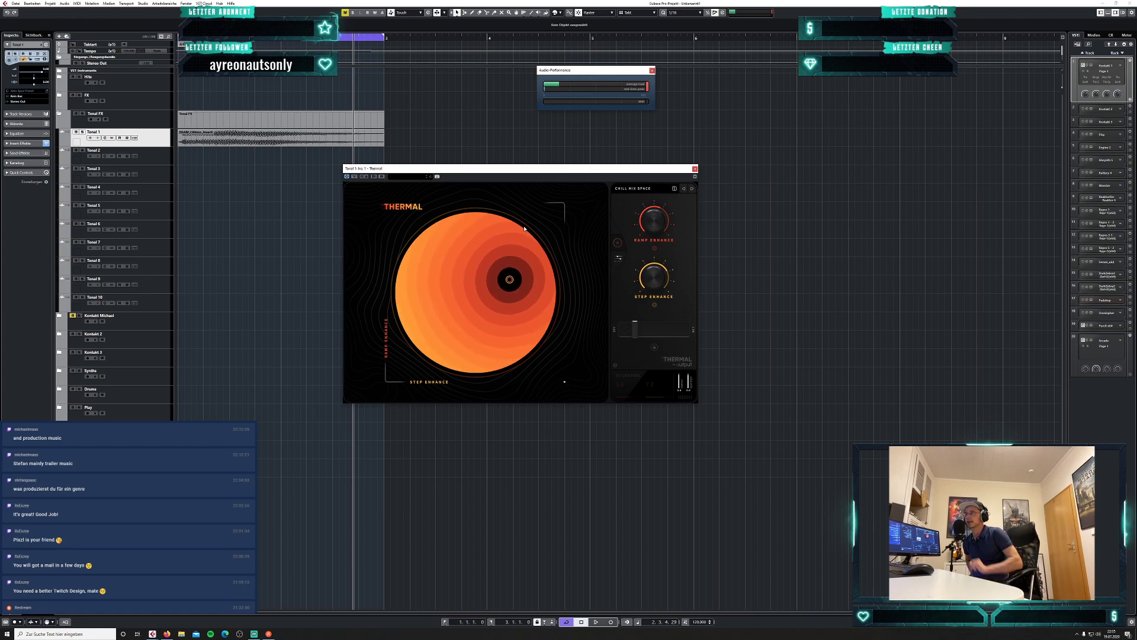
left_click(619, 259)
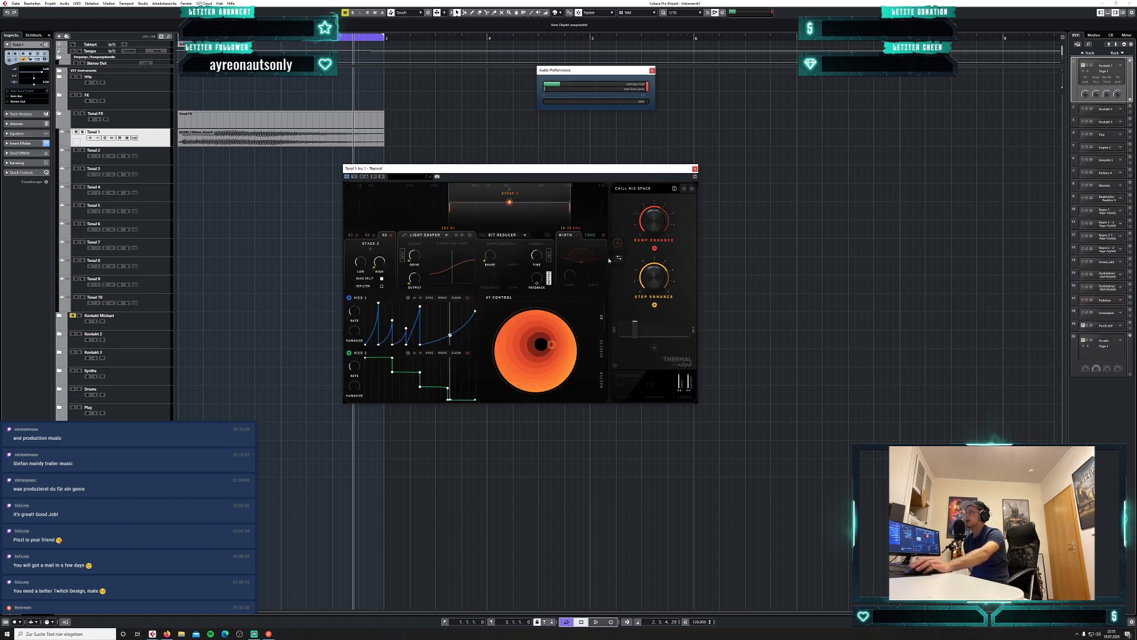
Browse Thermal's preset categories, including Drums, Vocals, Guitar & Keys, Lofi and Favorites.
left_click(648, 191)
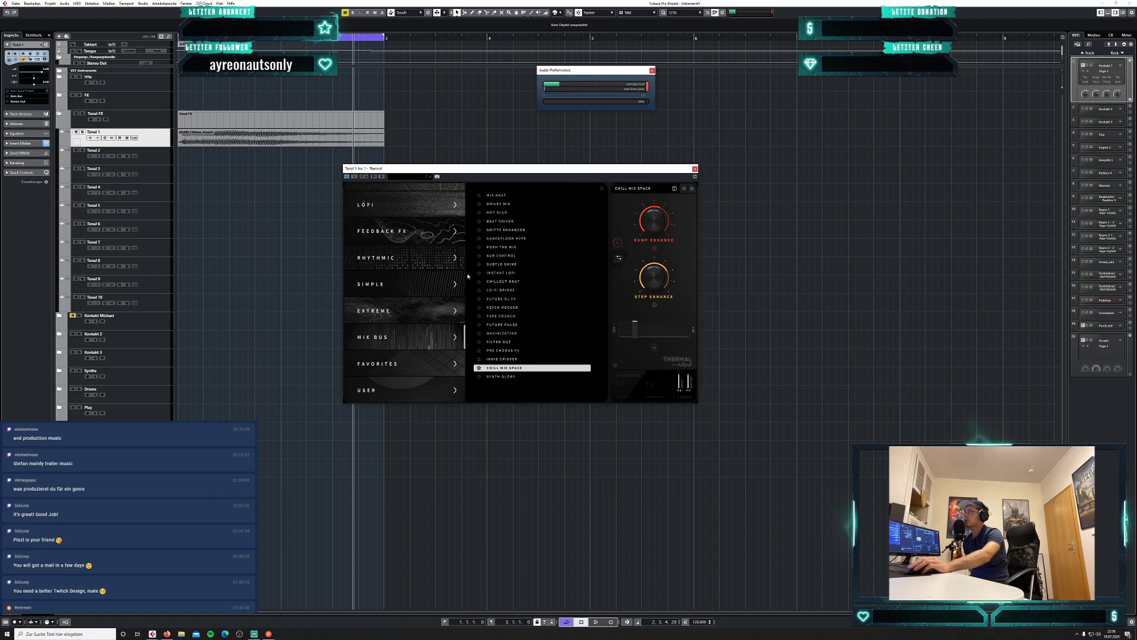
scroll(412, 337, "up", 5)
left_click(405, 196)
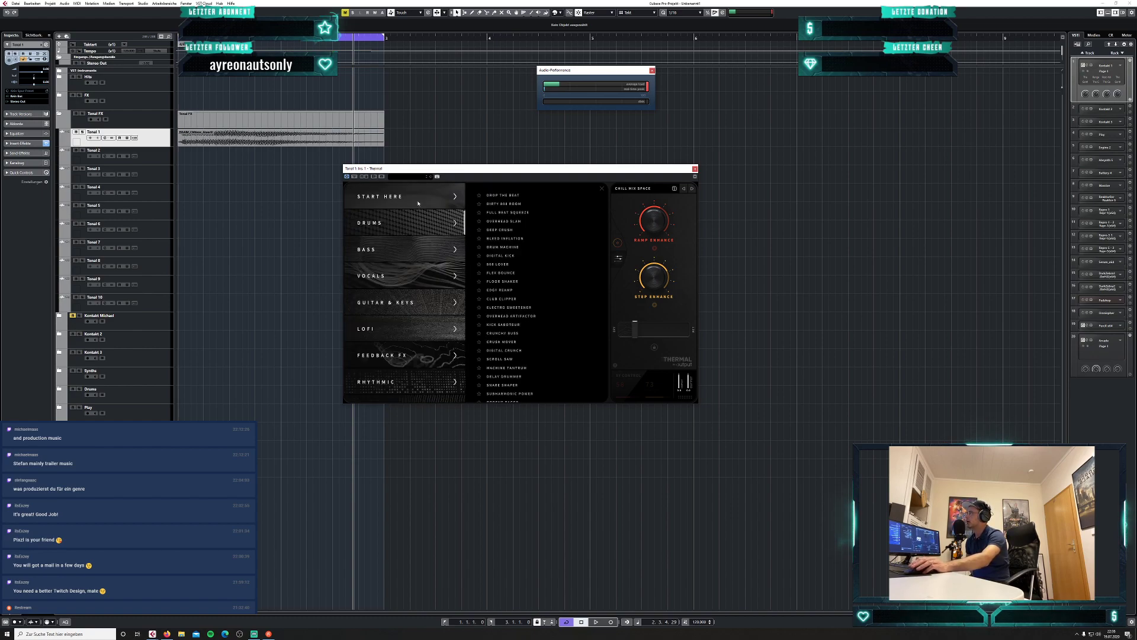
left_click(420, 279)
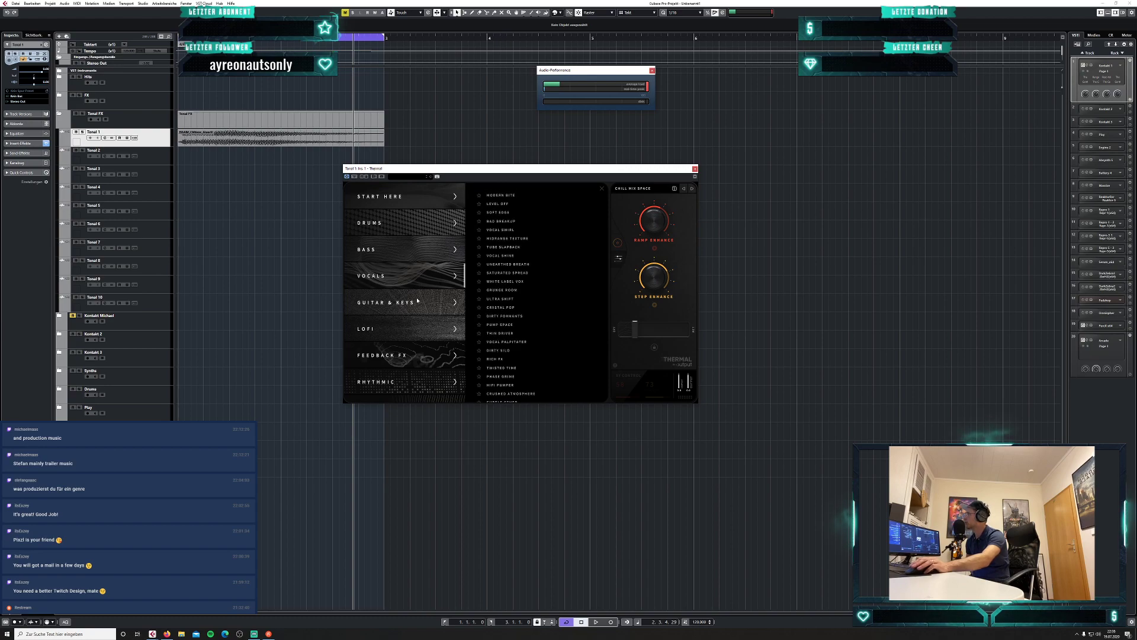
left_click(414, 302)
left_click(404, 334)
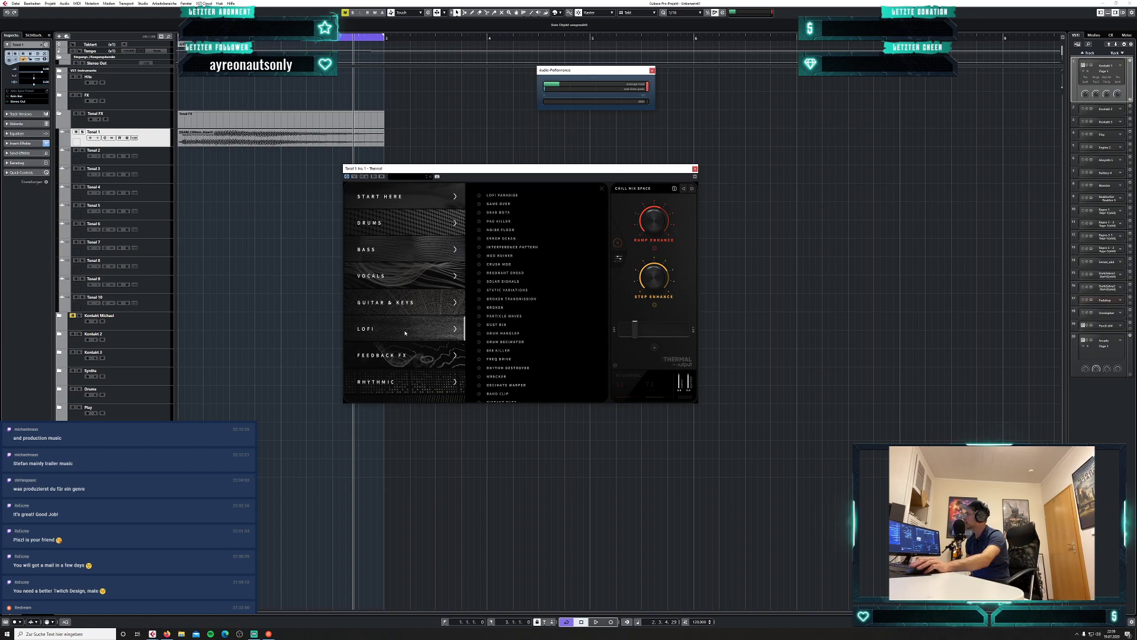
scroll(409, 336, "down", 5)
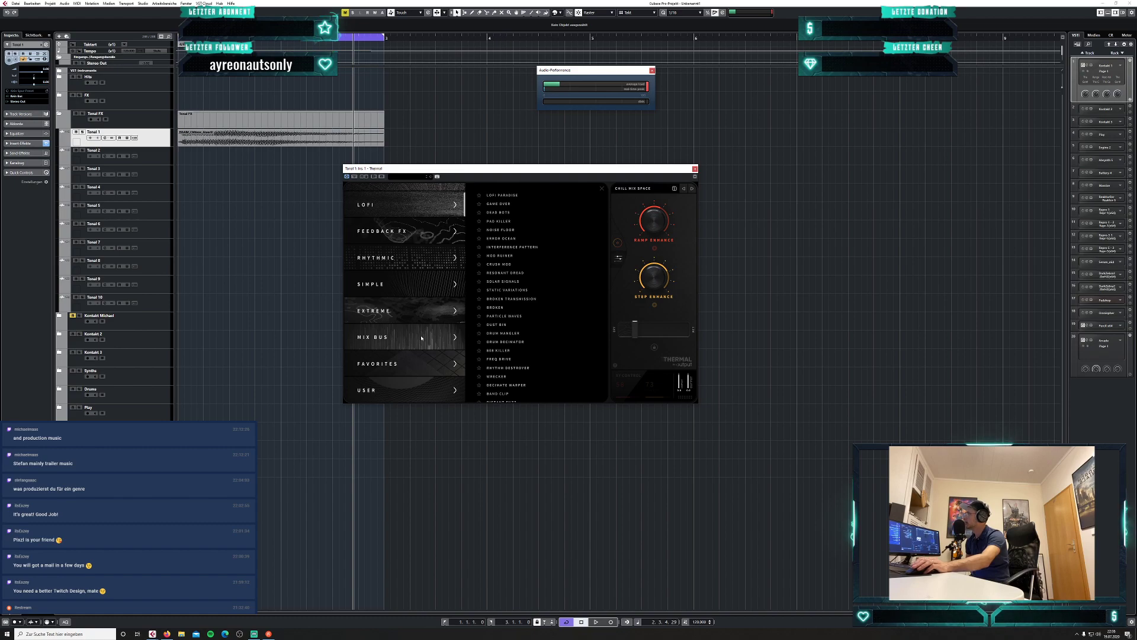
left_click(418, 339)
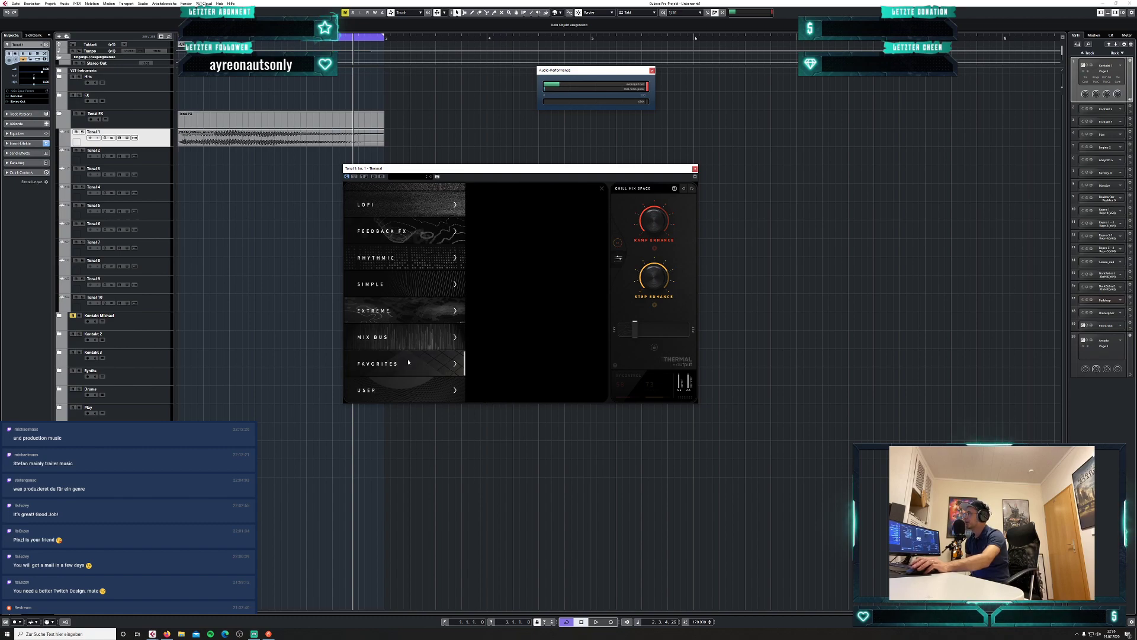
Mark the Mix Bus presets Mix Heat, Hot Glue and Gritty Enhancer as favorites and show the Favorites list.
left_click(451, 346)
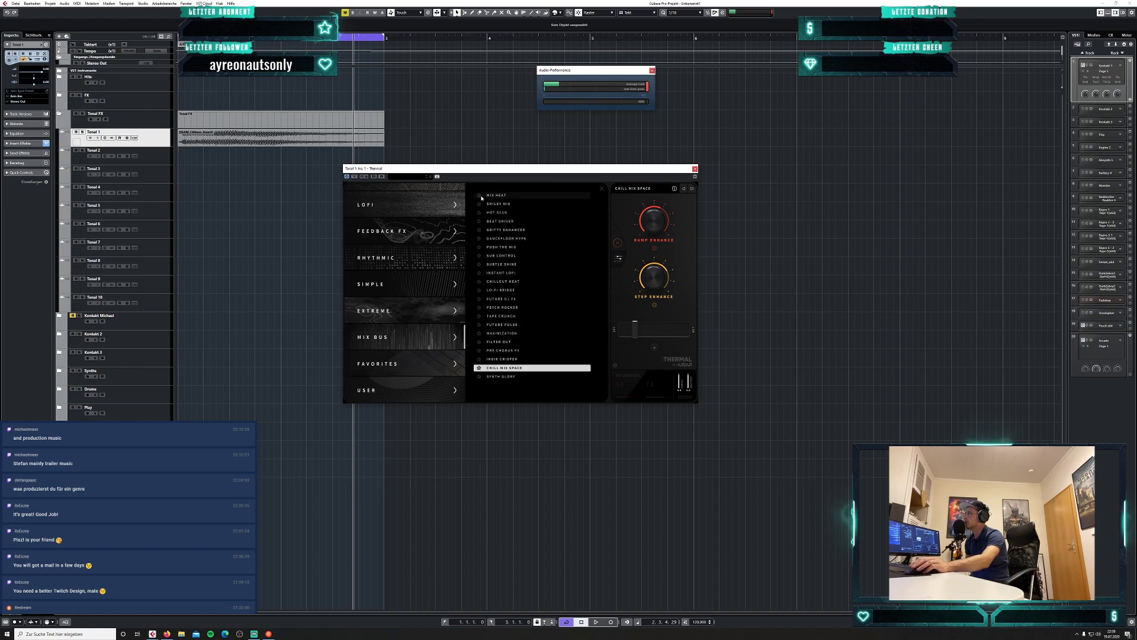
left_click(479, 195)
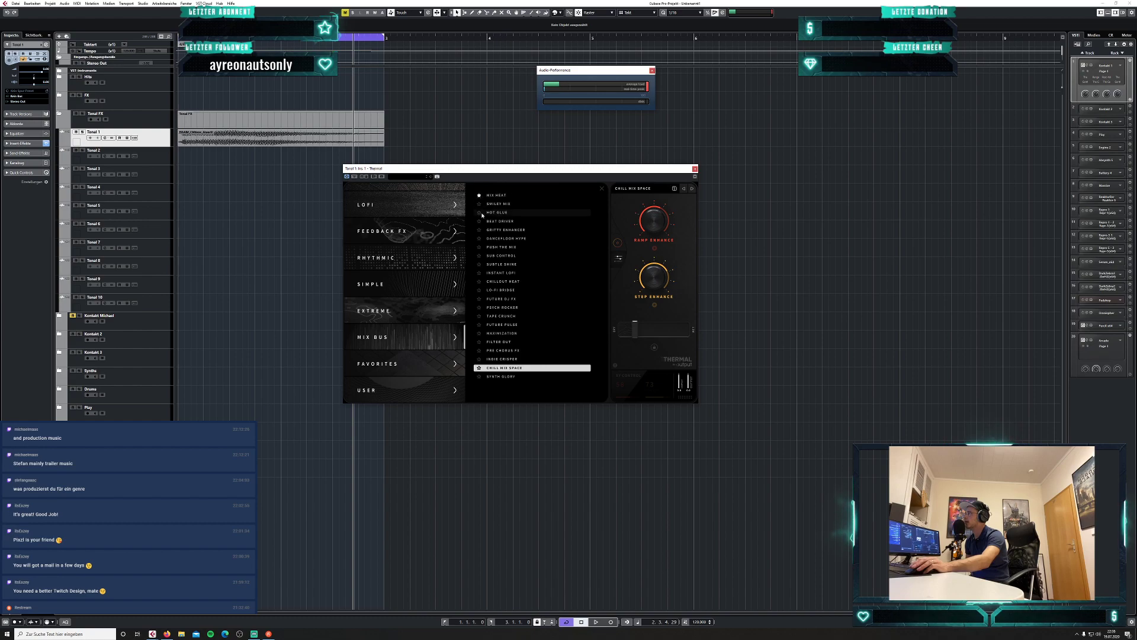
left_click(479, 230)
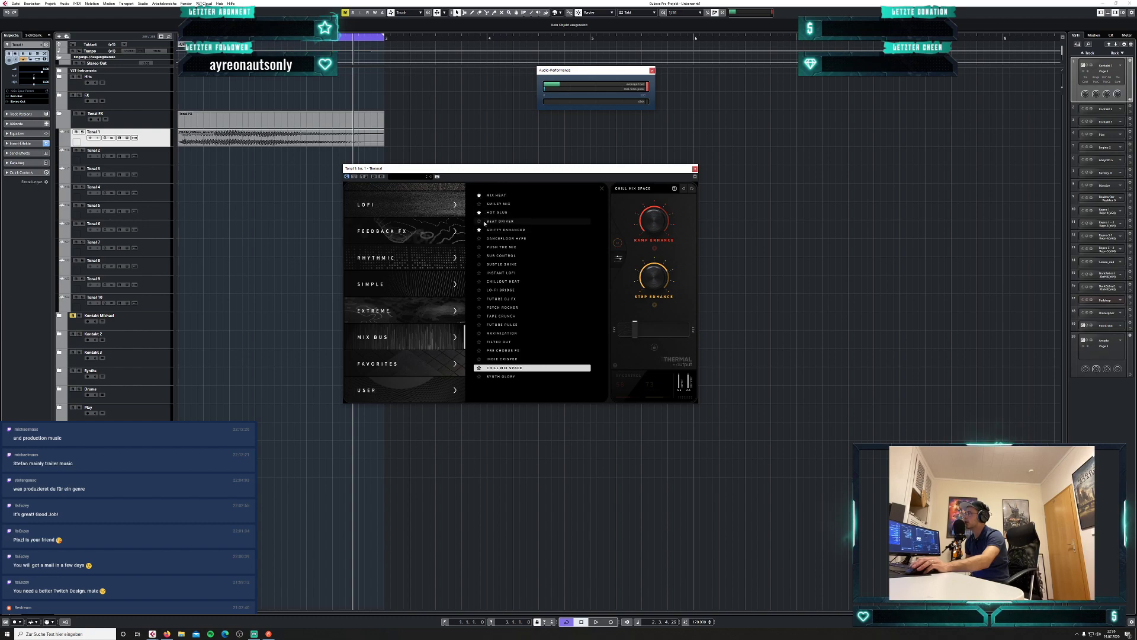
left_click(434, 373)
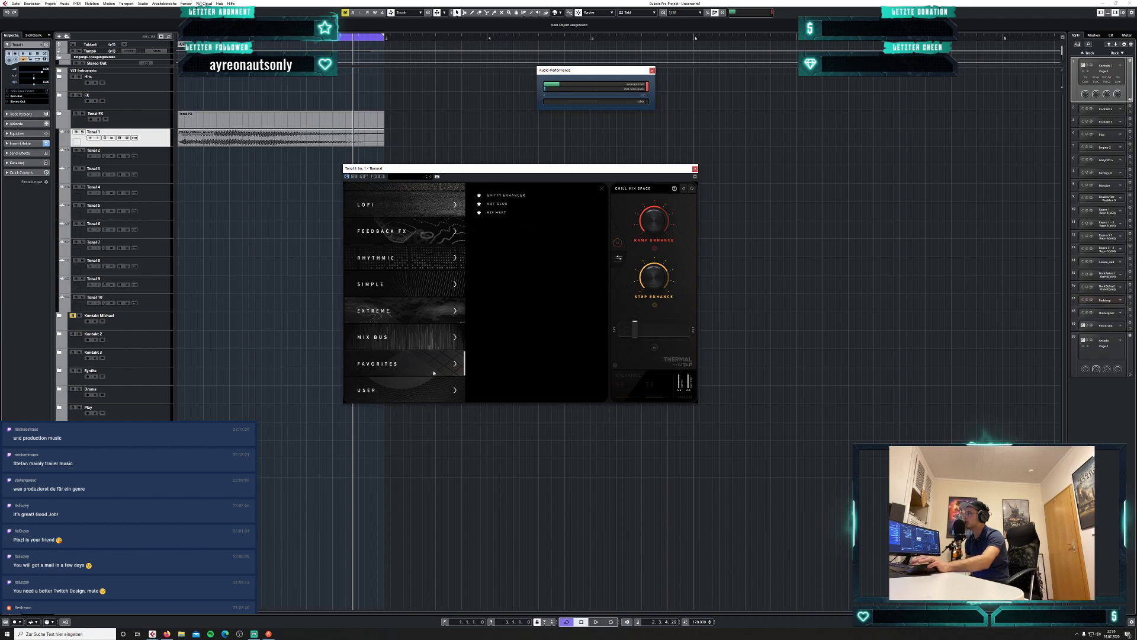
Remove the favorite marks from Mix Heat, Hot Glue and Gritty Enhancer, and show the Favorites list again.
left_click(415, 337)
left_click(480, 213)
left_click(479, 196)
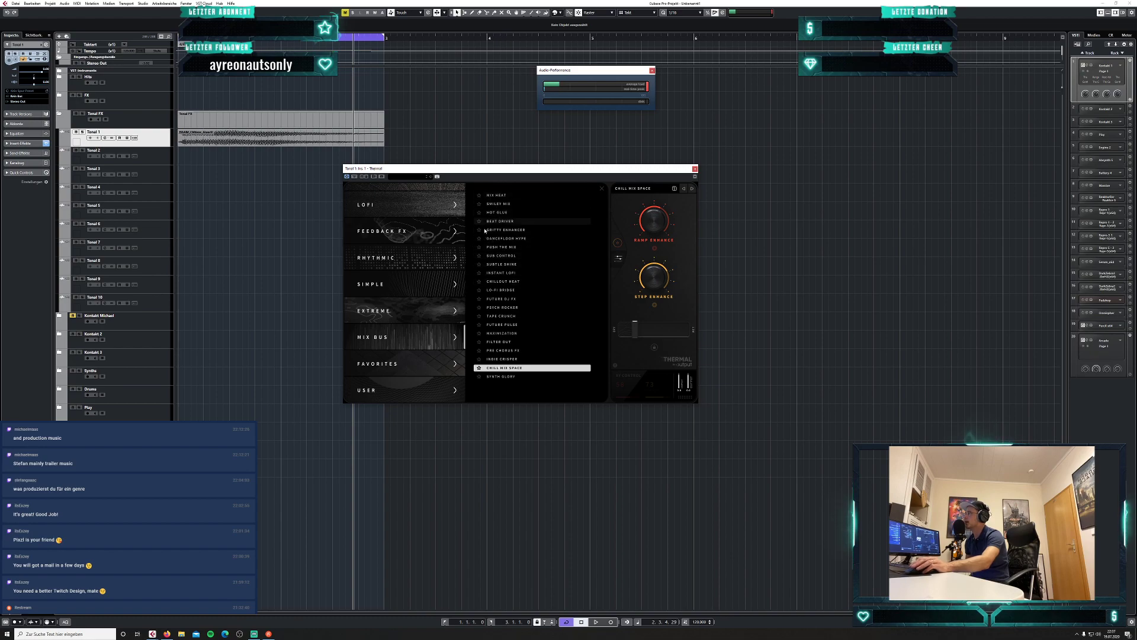
left_click(423, 369)
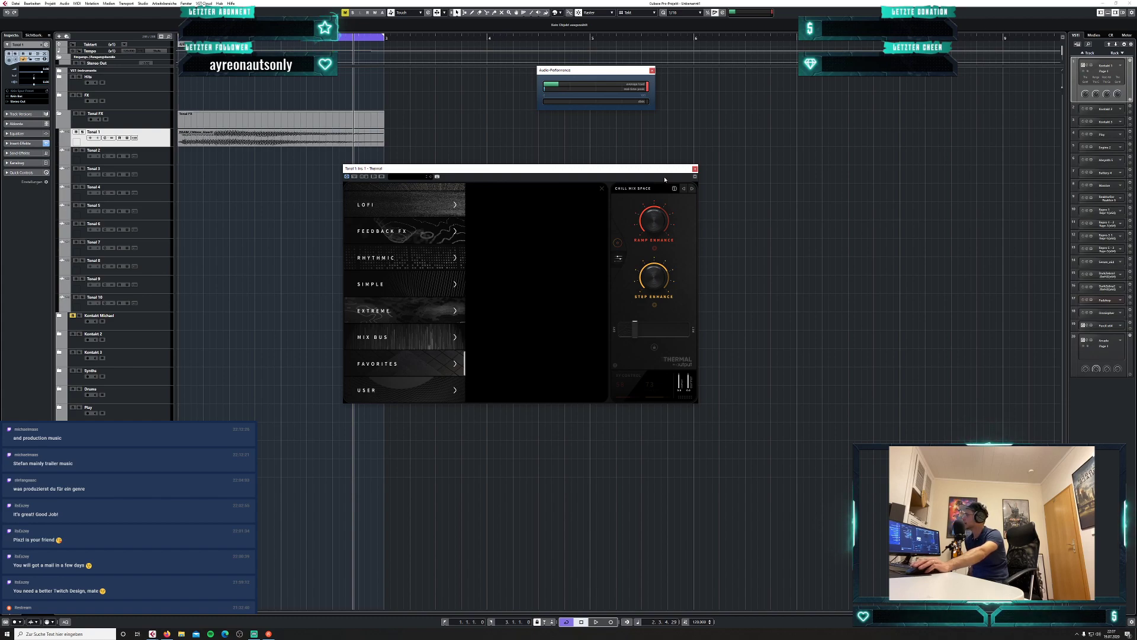
Open Tonal 1's channel settings beside the Thermal window, and switch the Thermal insert off and on again.
left_click_drag(666, 172, 668, 176)
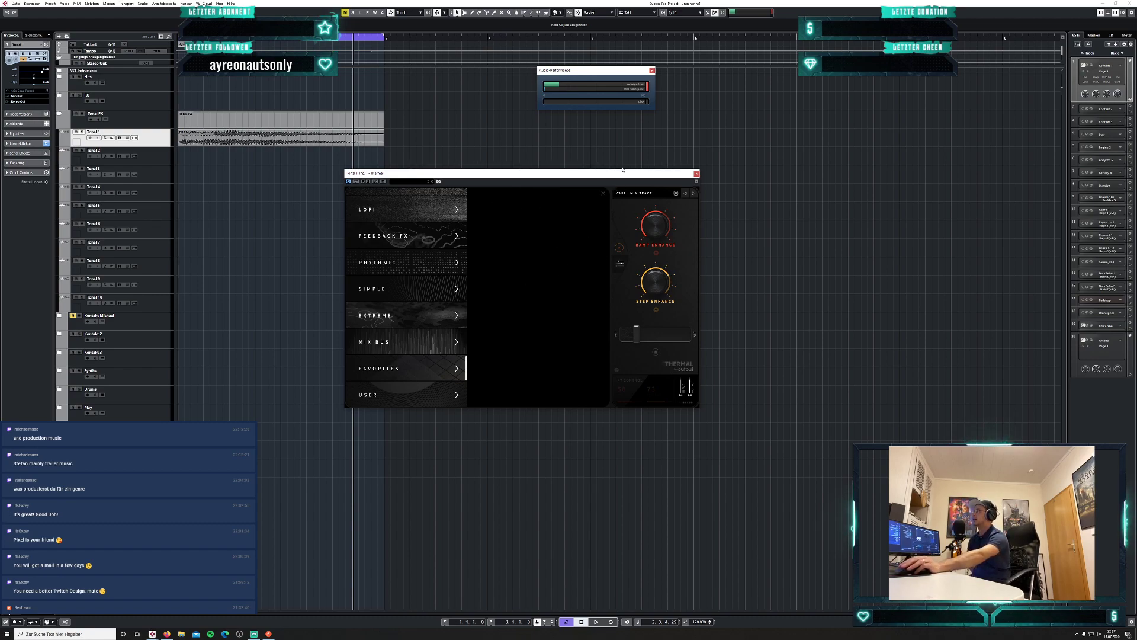
left_click(105, 138)
left_click_drag(484, 98, 856, 149)
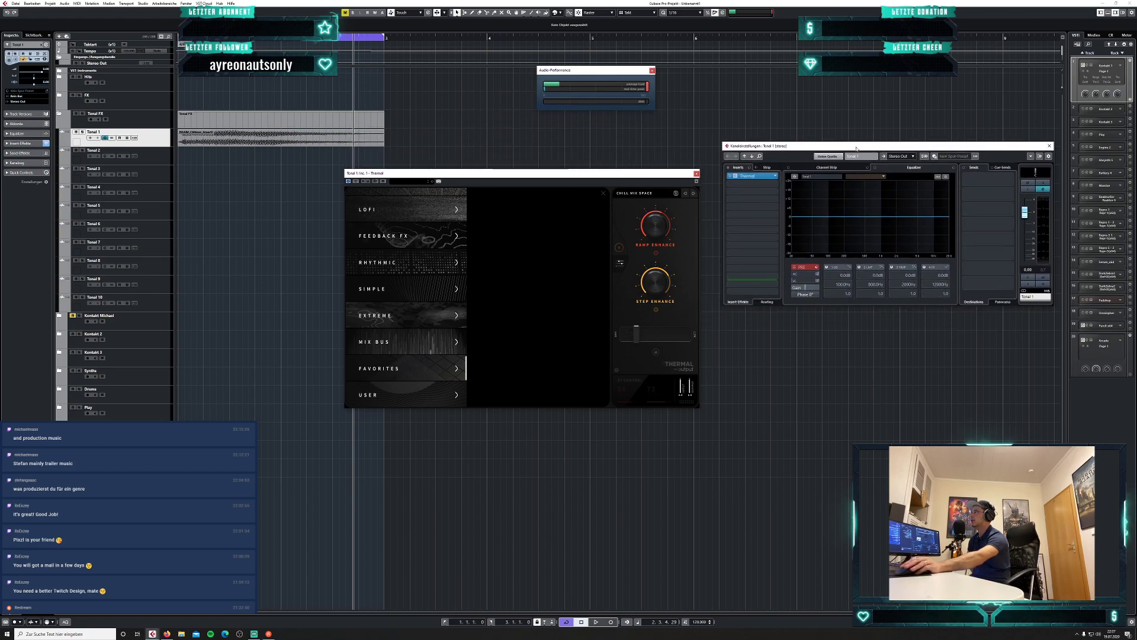
left_click_drag(350, 173, 300, 161)
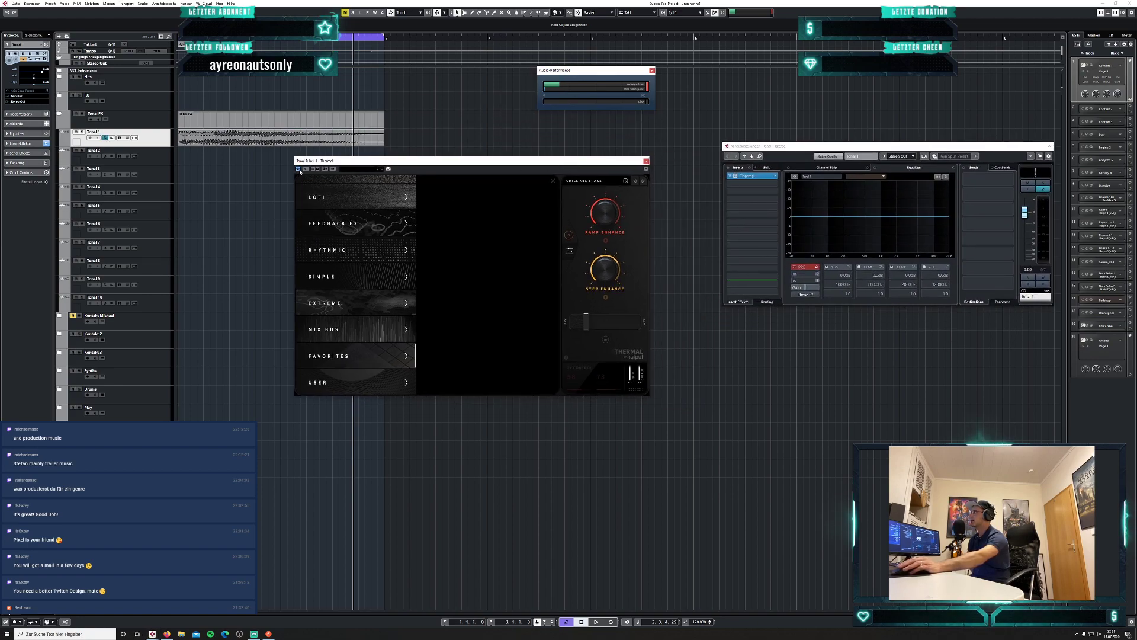
left_click(298, 169)
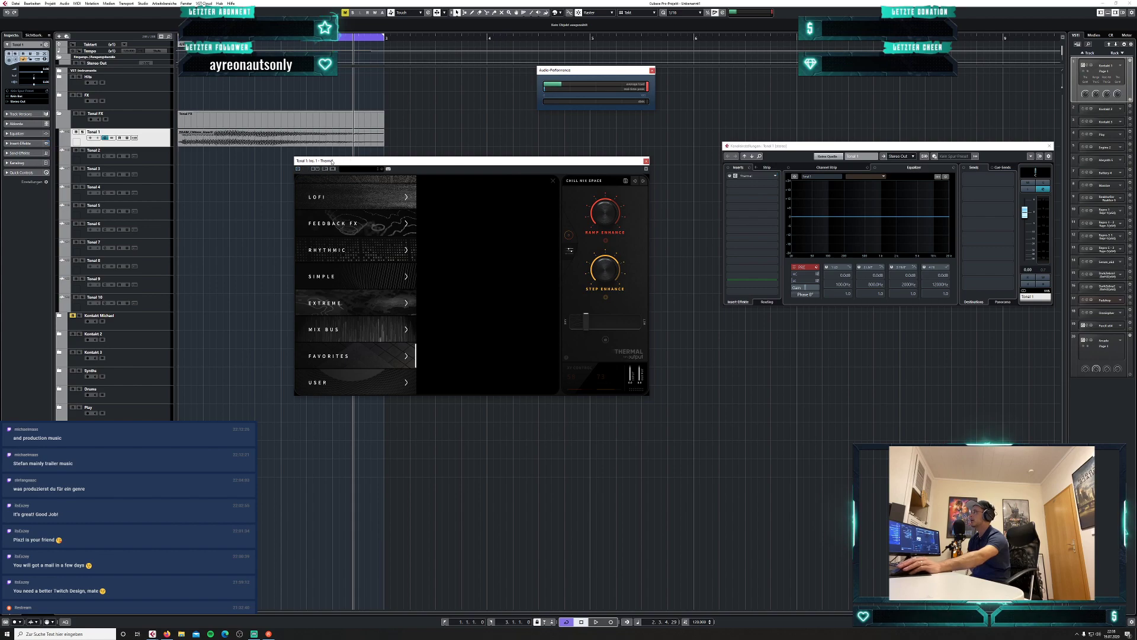
left_click(298, 169)
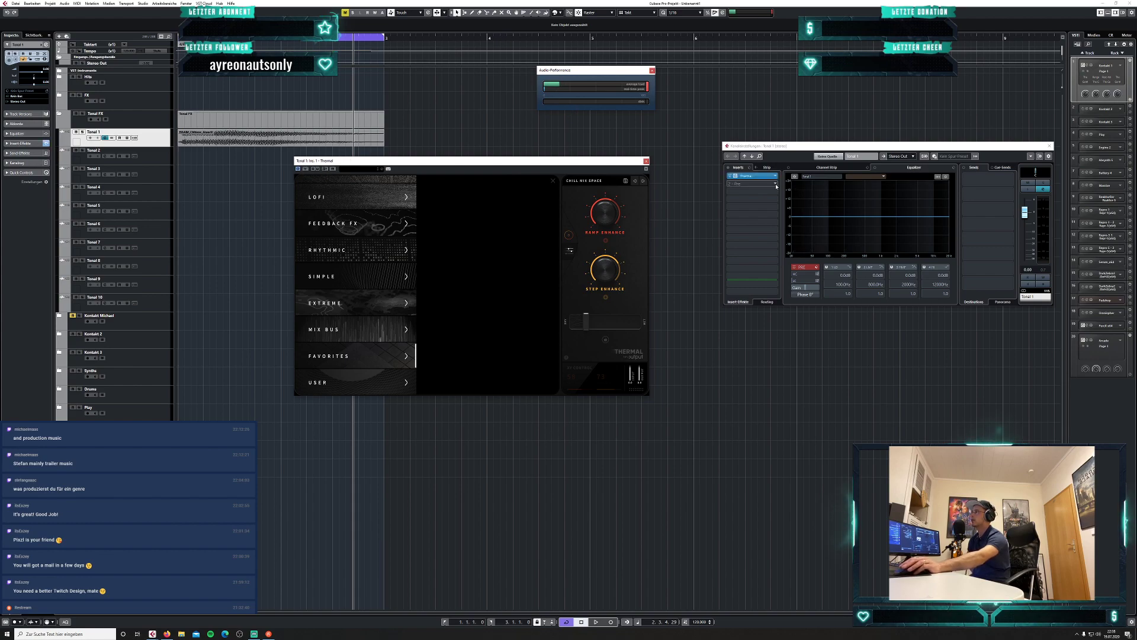
Dismiss the insert effect list and copy the Thermal insert on Tonal 1 into the next three insert slots.
left_click(755, 176)
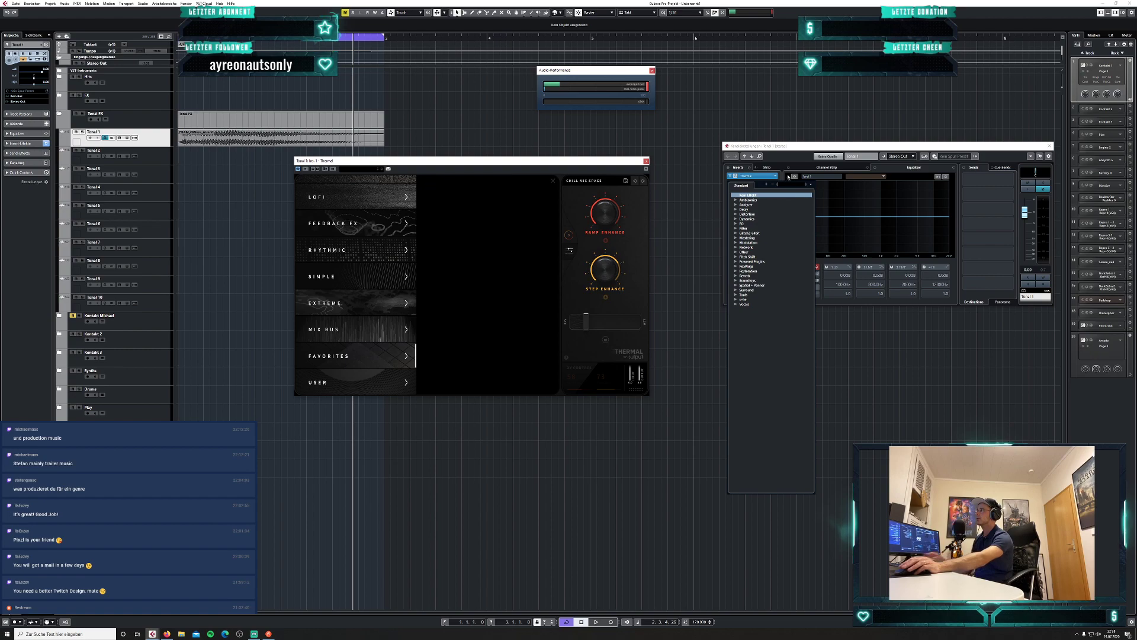
left_click(789, 179)
left_click_drag(759, 177, 764, 200)
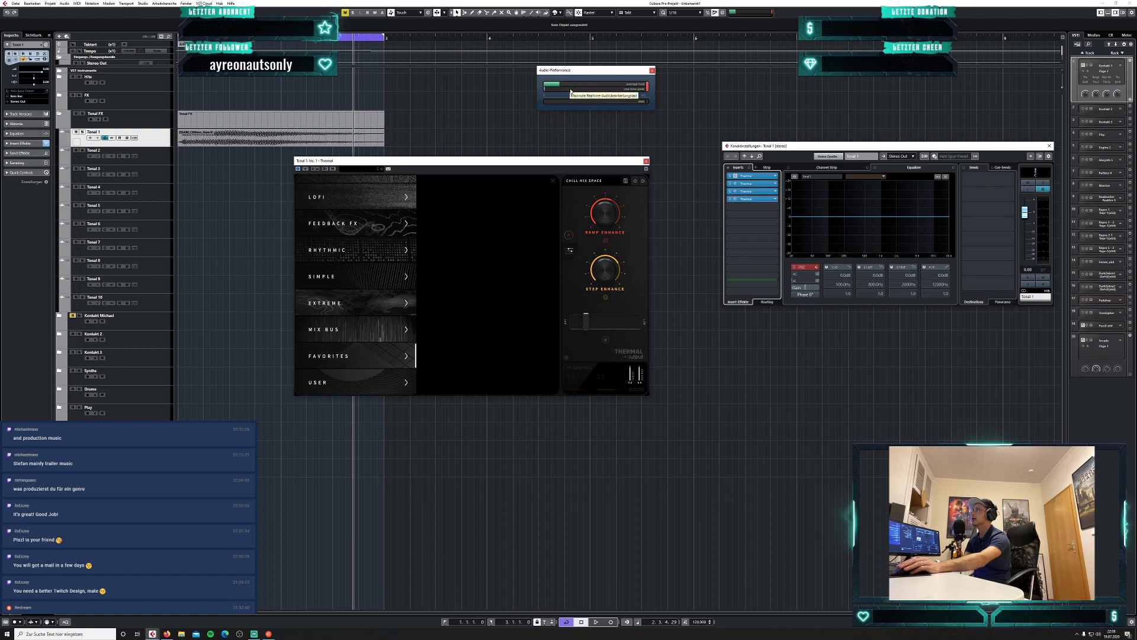
Copy the Thermal insert on Tonal 1 into slots 5 to 12, switching the slot 11 instance off and on before the last copy.
left_click_drag(751, 200, 762, 206)
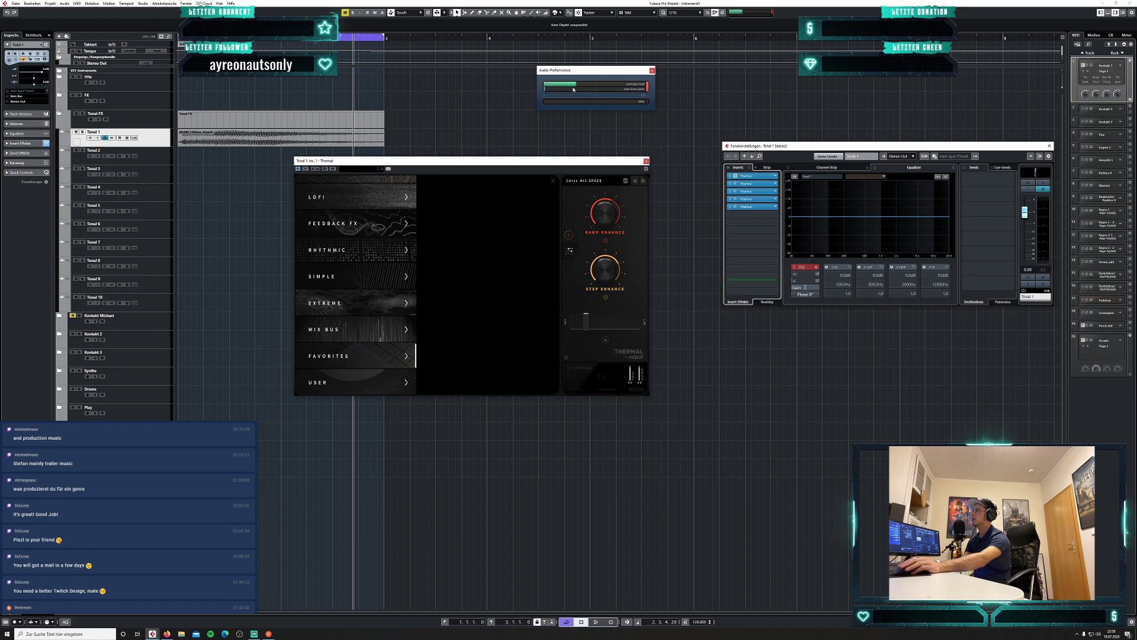
left_click_drag(753, 208, 755, 253)
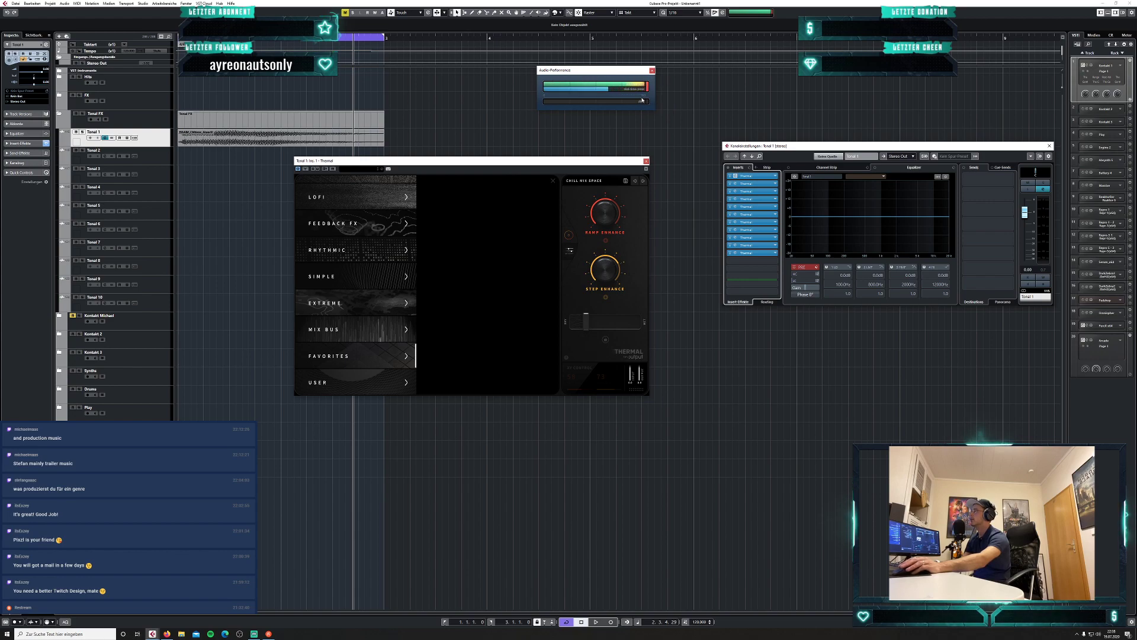
left_click(730, 253, "alt")
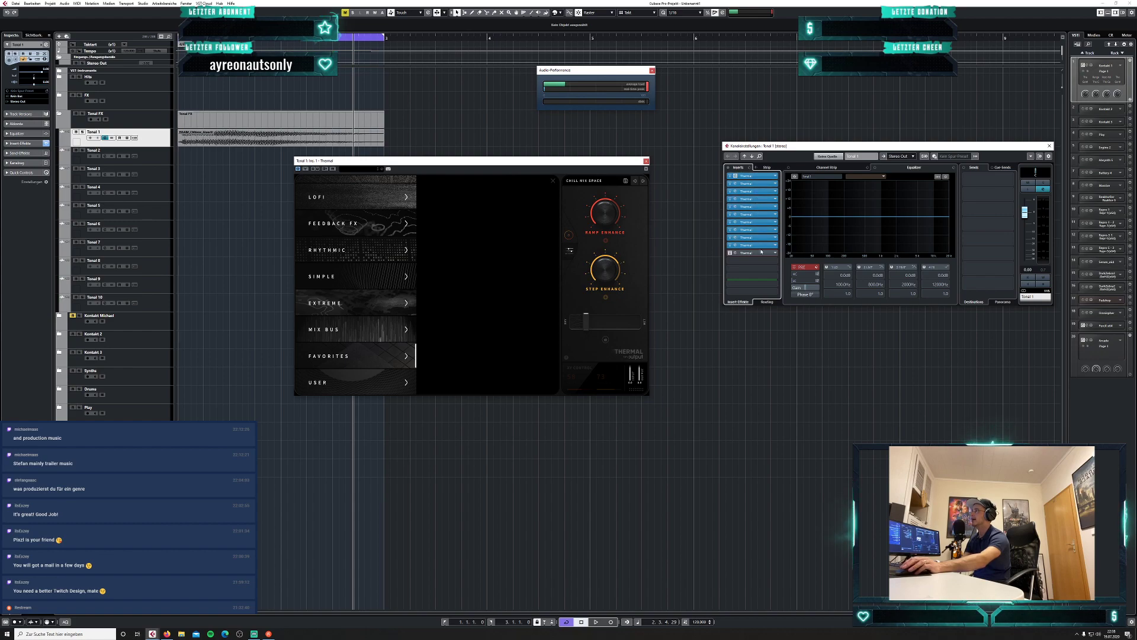
left_click(730, 253)
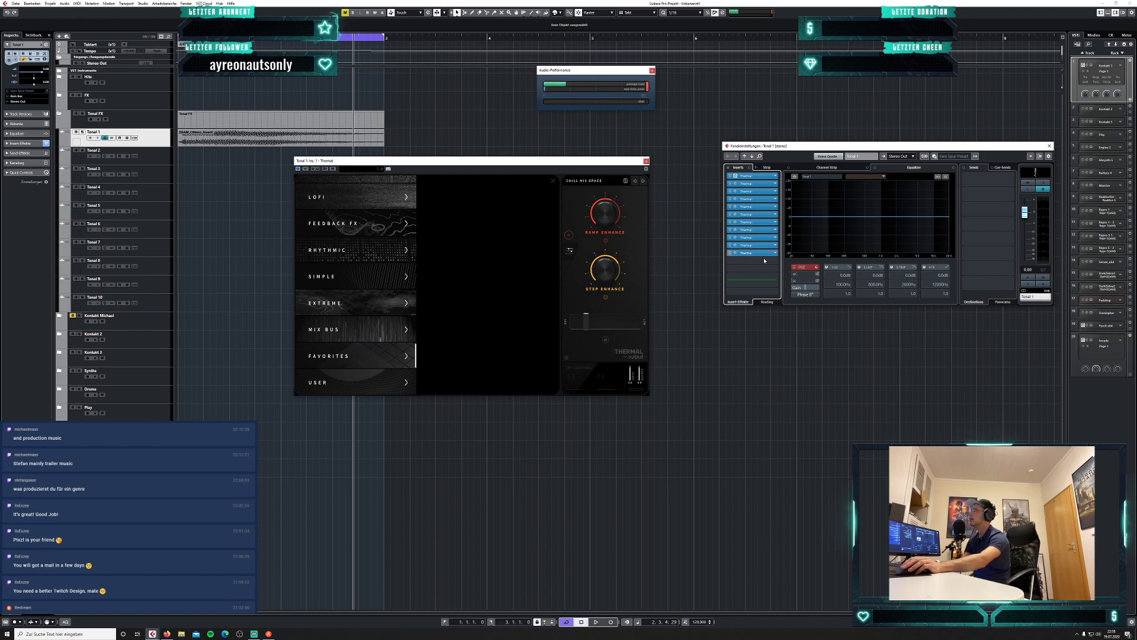
left_click_drag(758, 254, 757, 261)
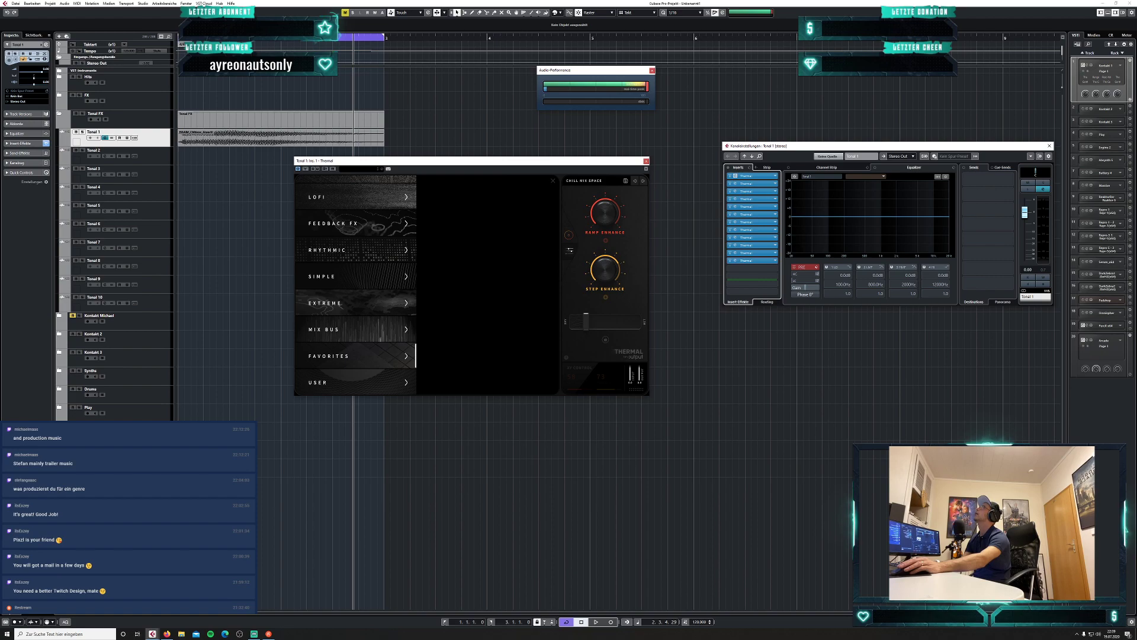
Open the Thermal instance in Tonal 1's insert slot 12 and move its window over the first Thermal window.
key("alt+Tab")
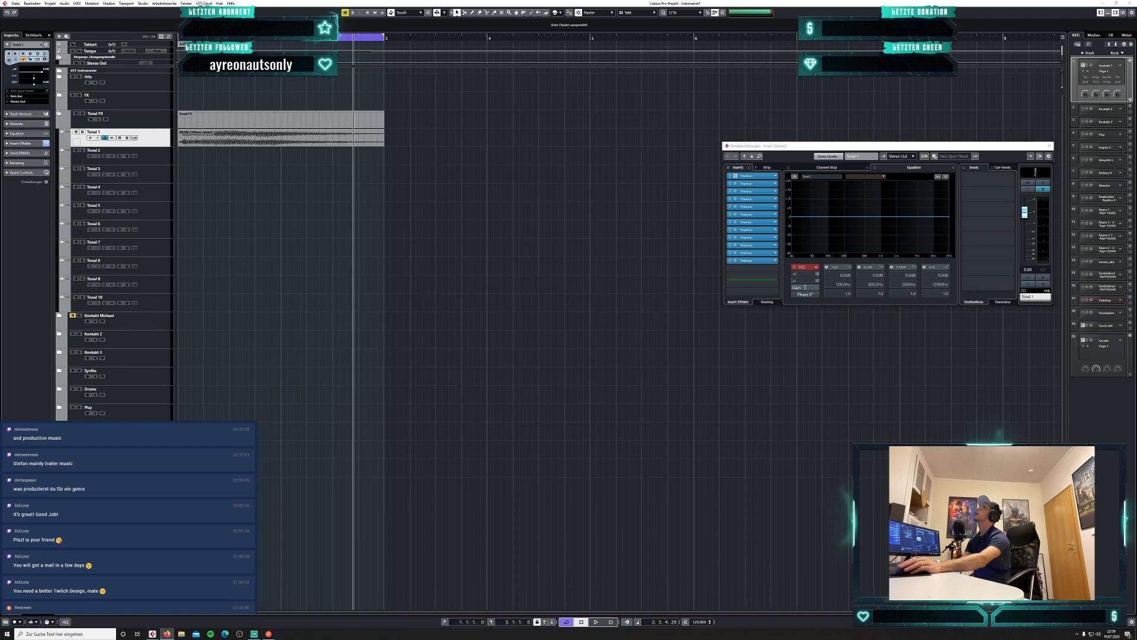
left_click(759, 261)
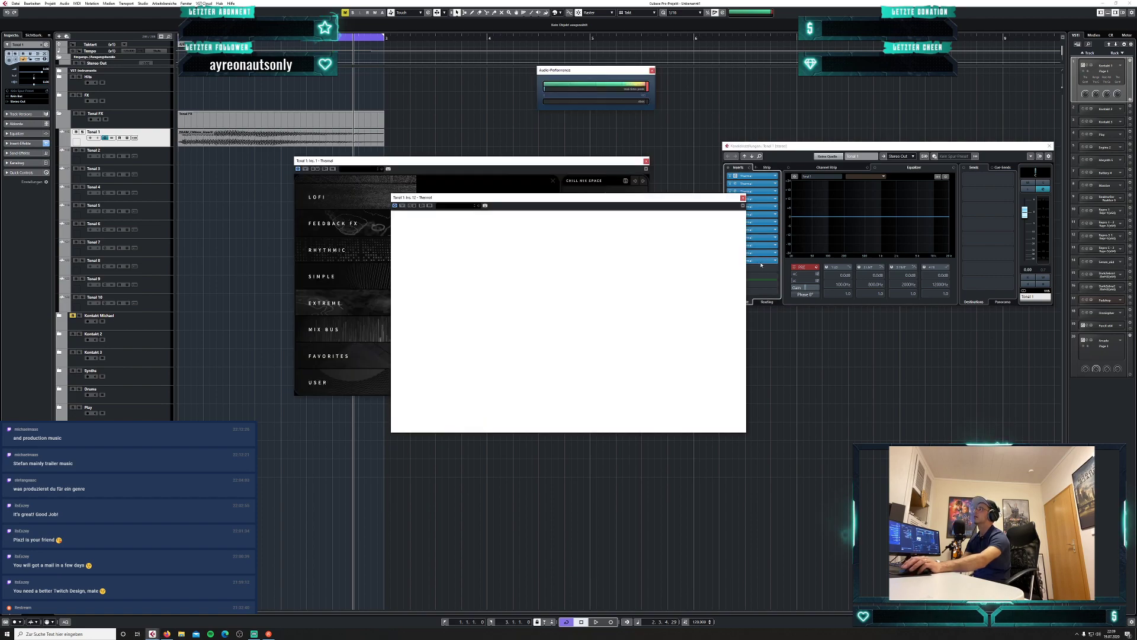
left_click_drag(731, 198, 581, 189)
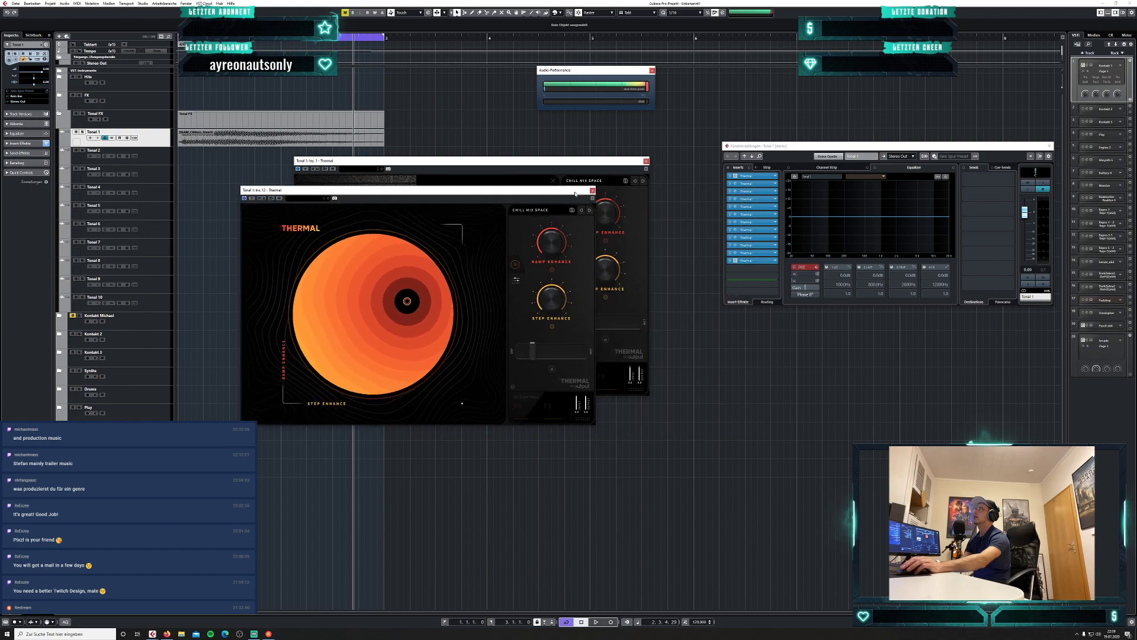
Switch off the Thermal inserts in slots 12, 11 and 10 in turn, and switch all three back on to compare the audio load.
left_click(729, 261)
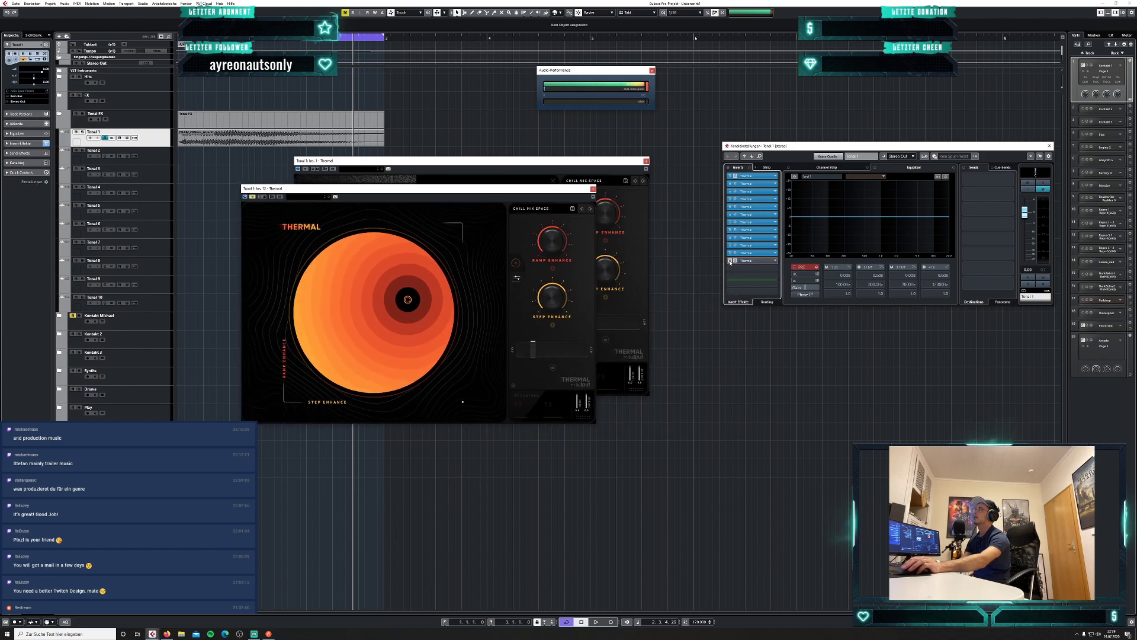
left_click(729, 253)
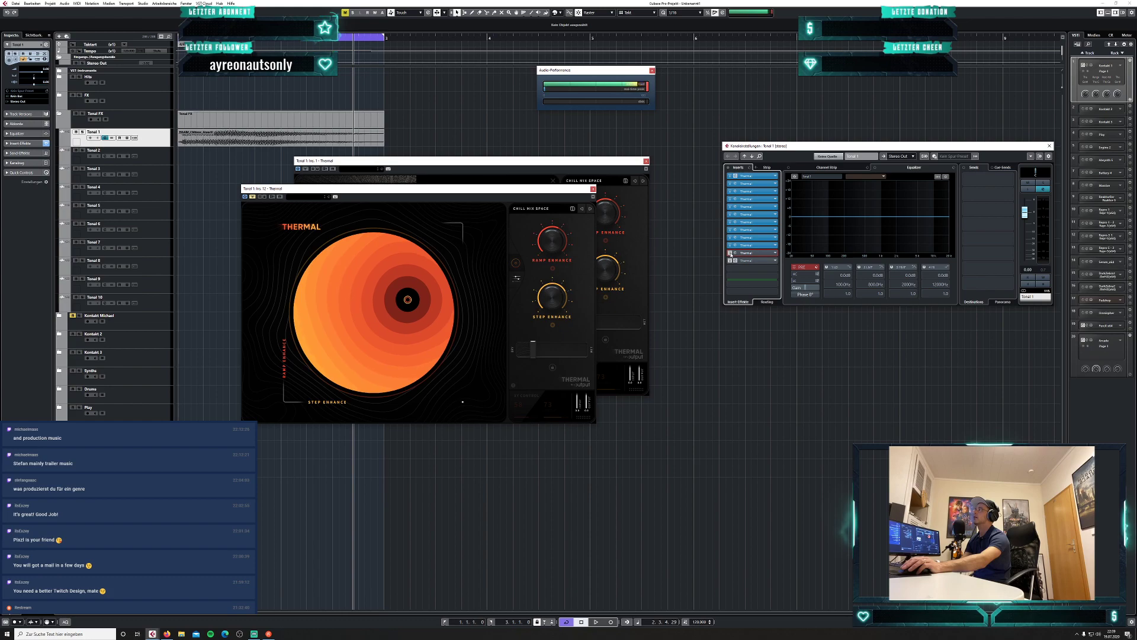
left_click(729, 245)
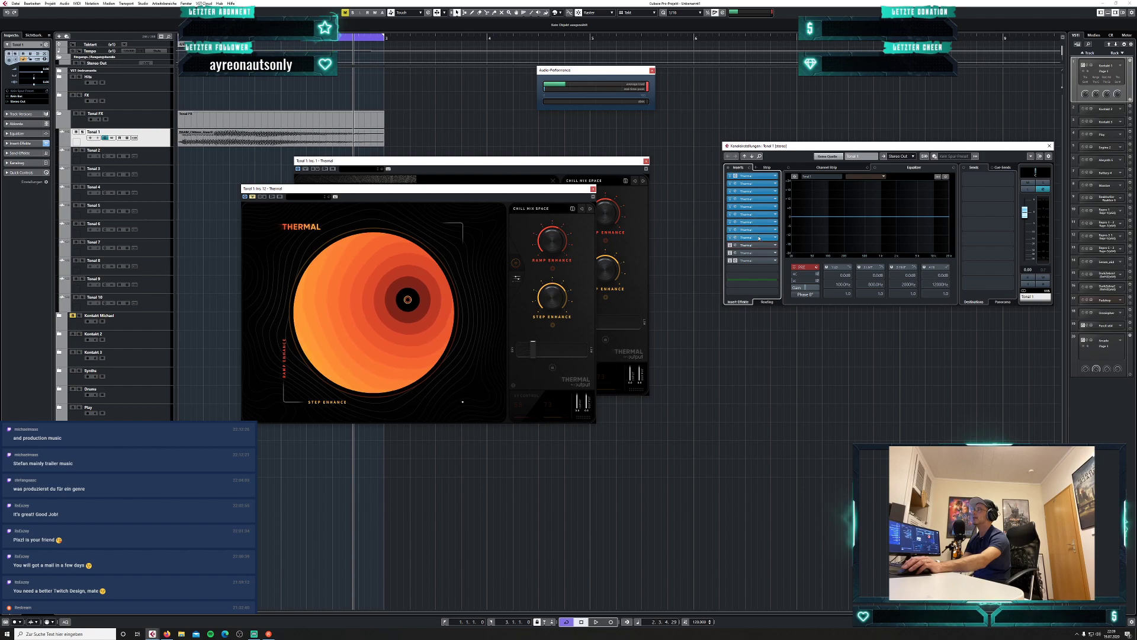
left_click(730, 246)
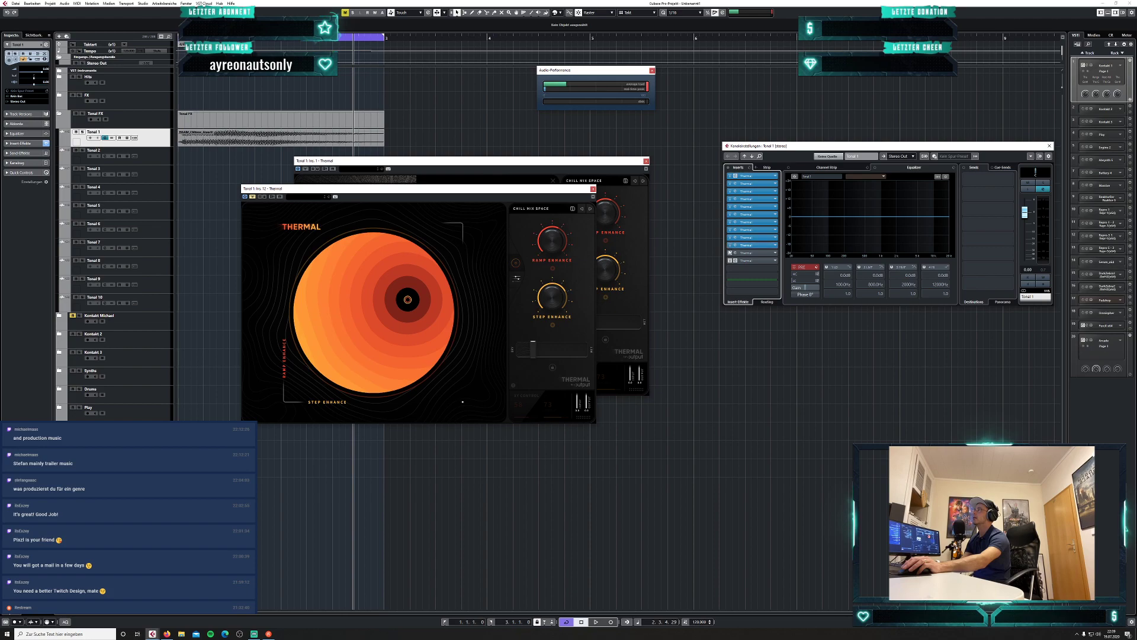
left_click(731, 252)
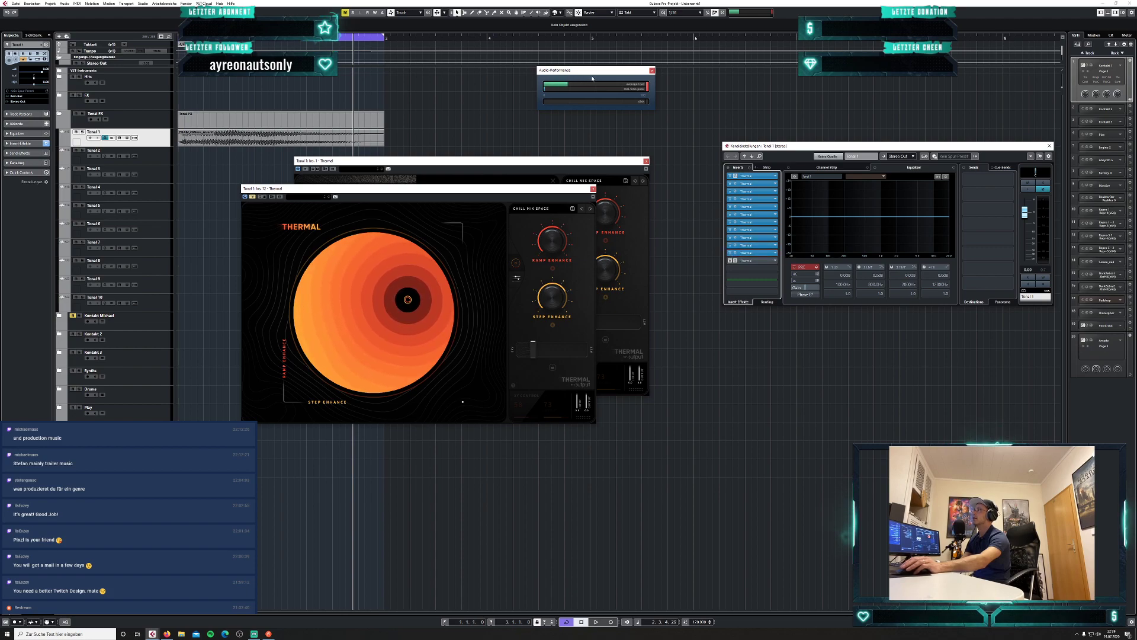
left_click(737, 261)
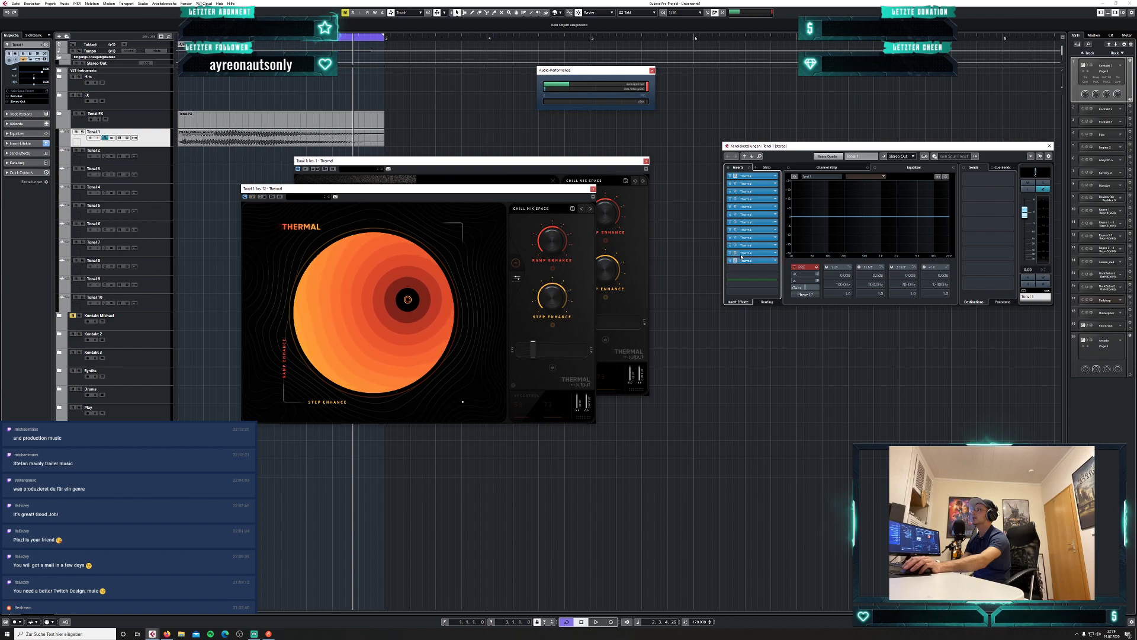
Close both Thermal windows and Tonal 1's channel settings.
left_click(593, 189)
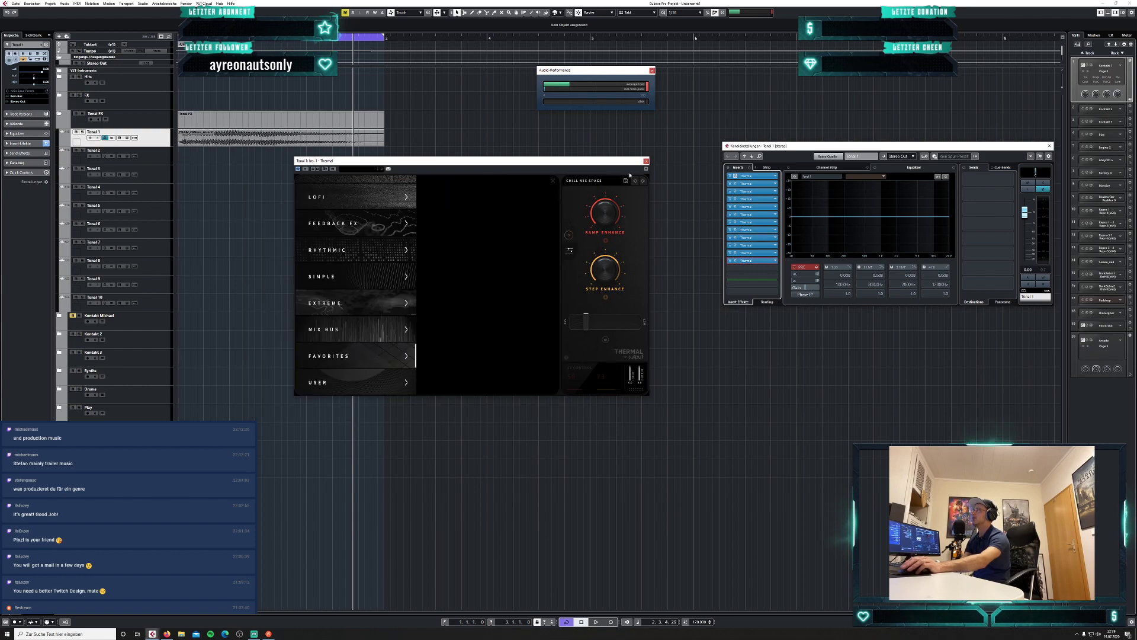
left_click(646, 161)
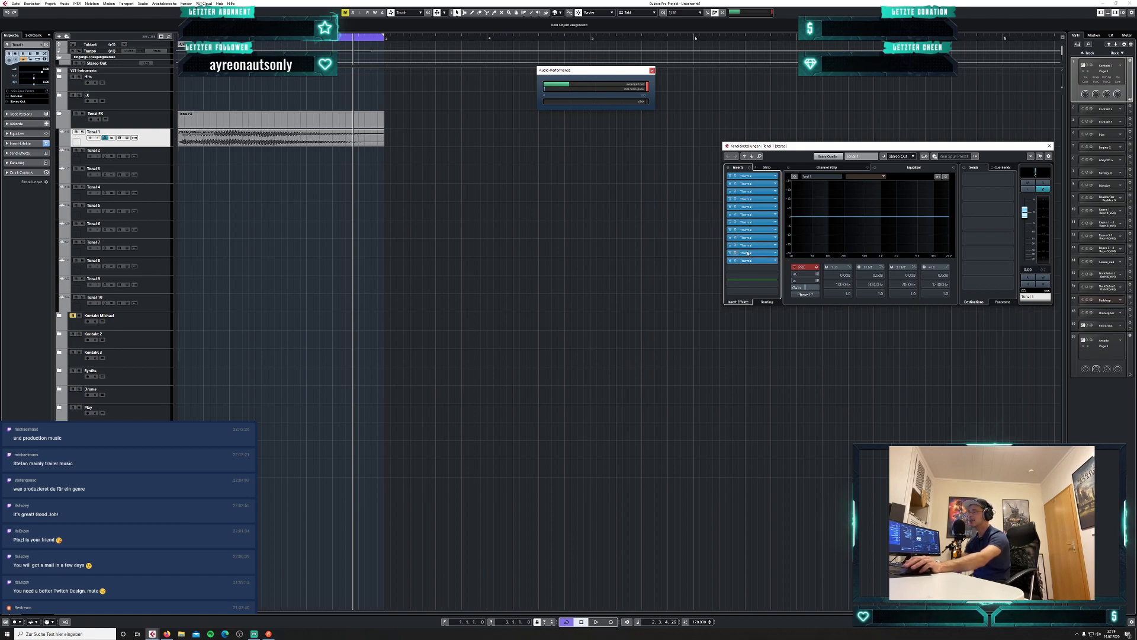
left_click(416, 222)
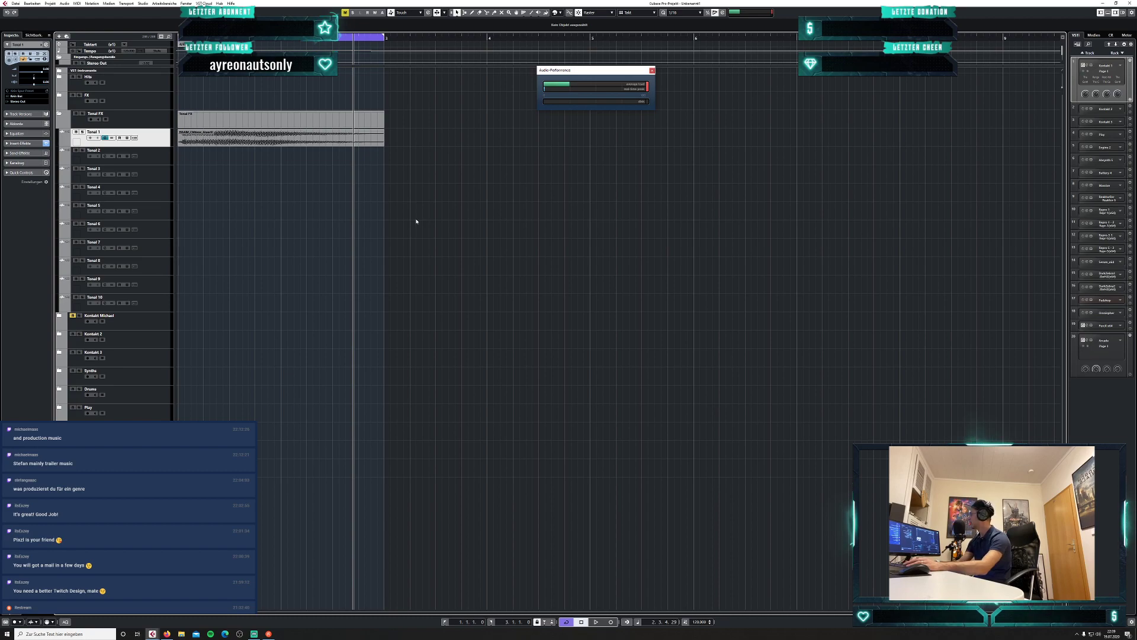
Play the project briefly from the start to test the audio load with all Thermal instances active.
key("Home")
key("space")
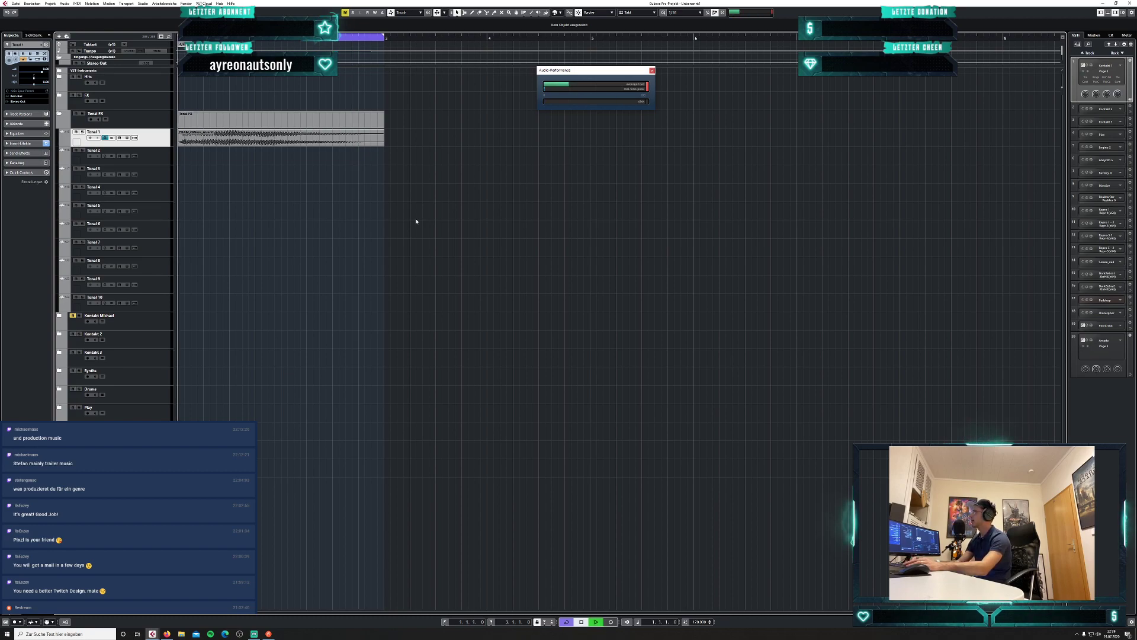
key("space")
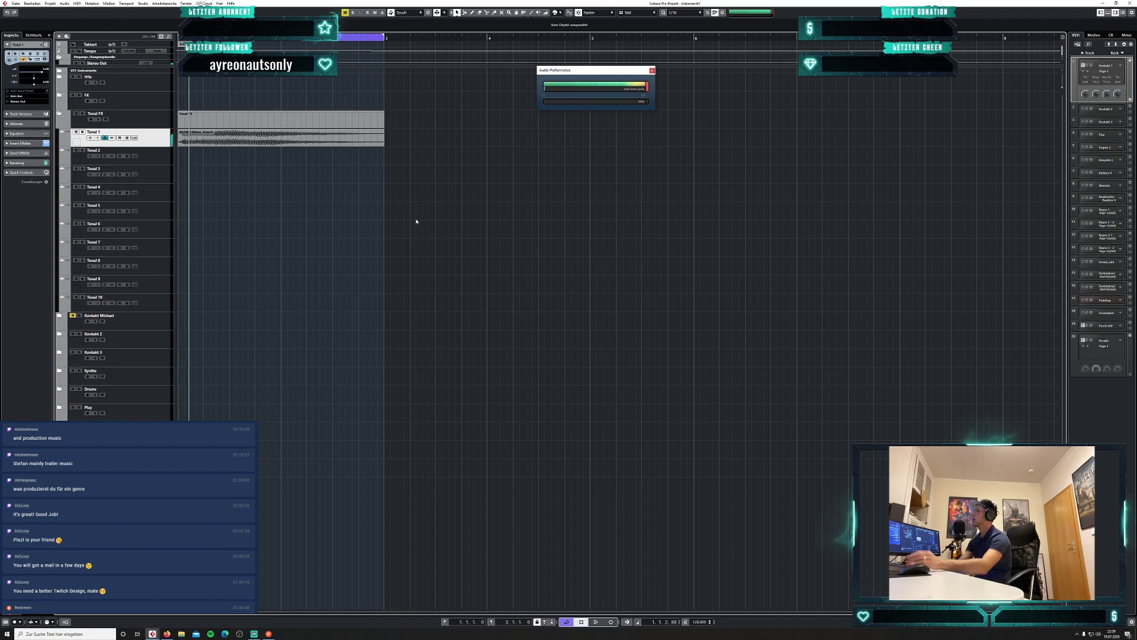
Open the MixConsole and switch off every Thermal insert on Tonal 1 except the first.
left_click(144, 4)
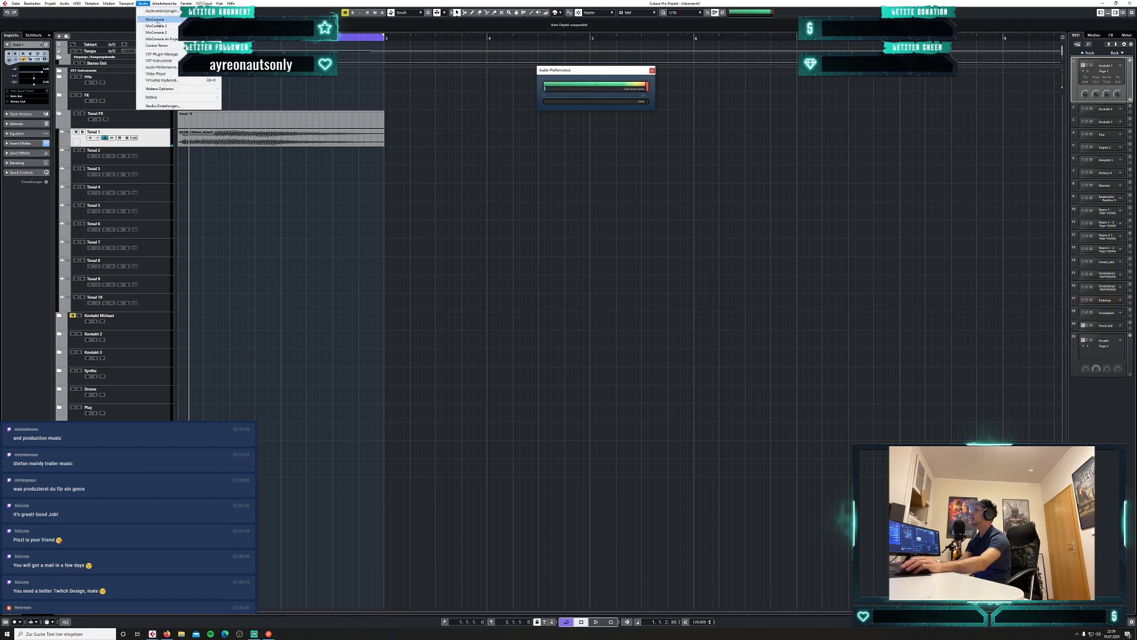
left_click(155, 20)
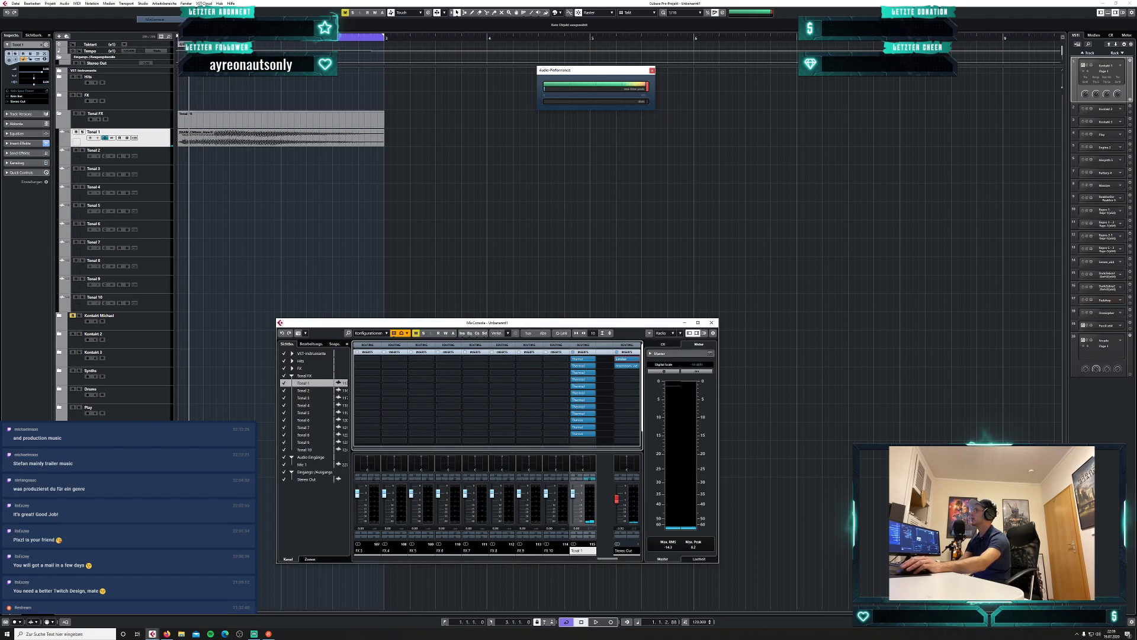
left_click(575, 421)
left_click(574, 414)
left_click(574, 407)
left_click(574, 400)
left_click(573, 393)
left_click(574, 385)
left_click(575, 372)
left_click(576, 366)
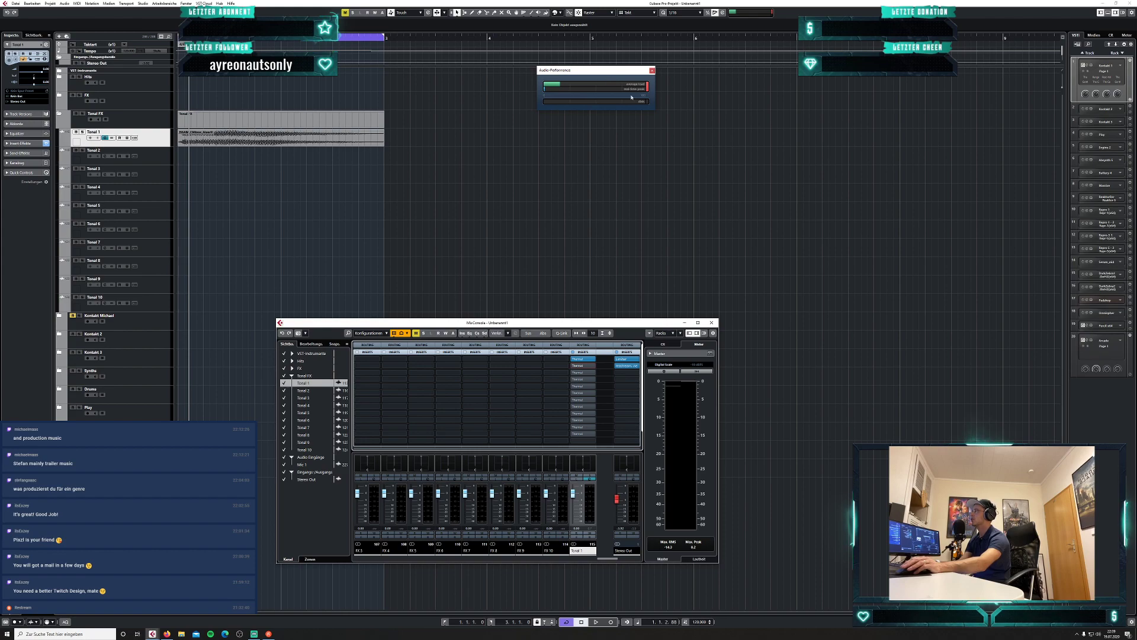
Play the project and switch the second and third Thermal inserts on Tonal 1 back on in the MixConsole.
key("F3")
key("space")
left_click(144, 3)
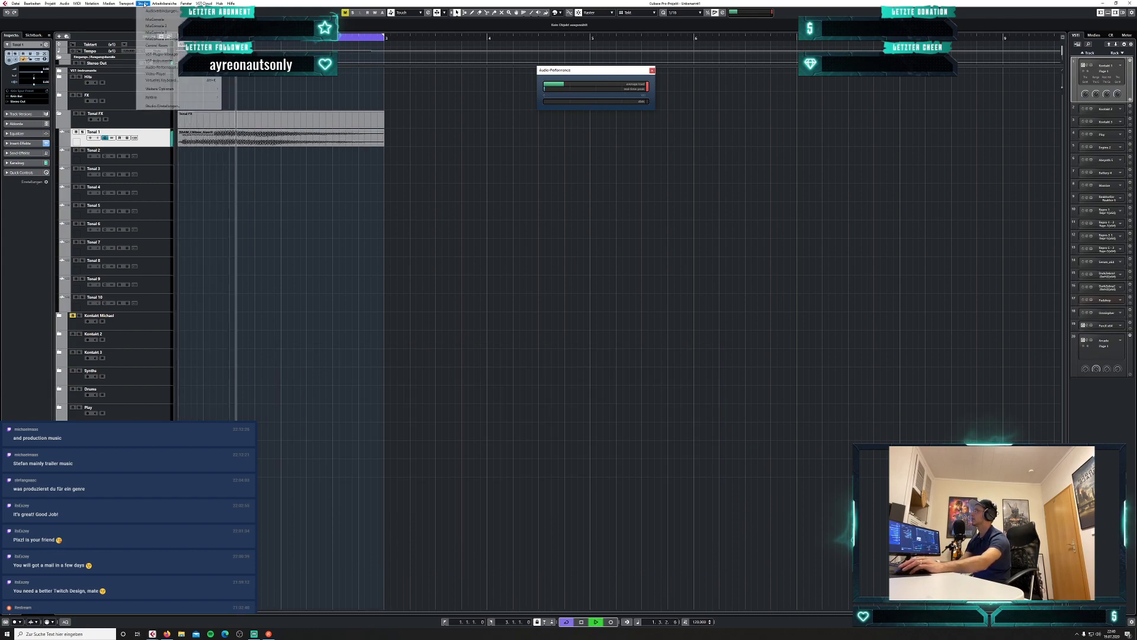
left_click(155, 20)
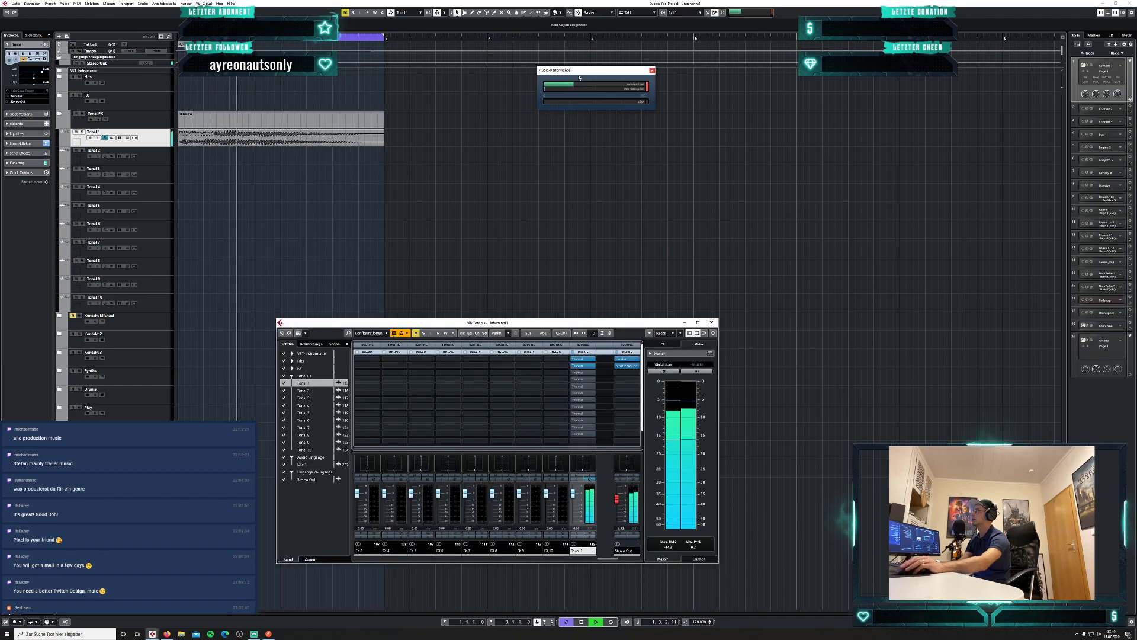
left_click(574, 372)
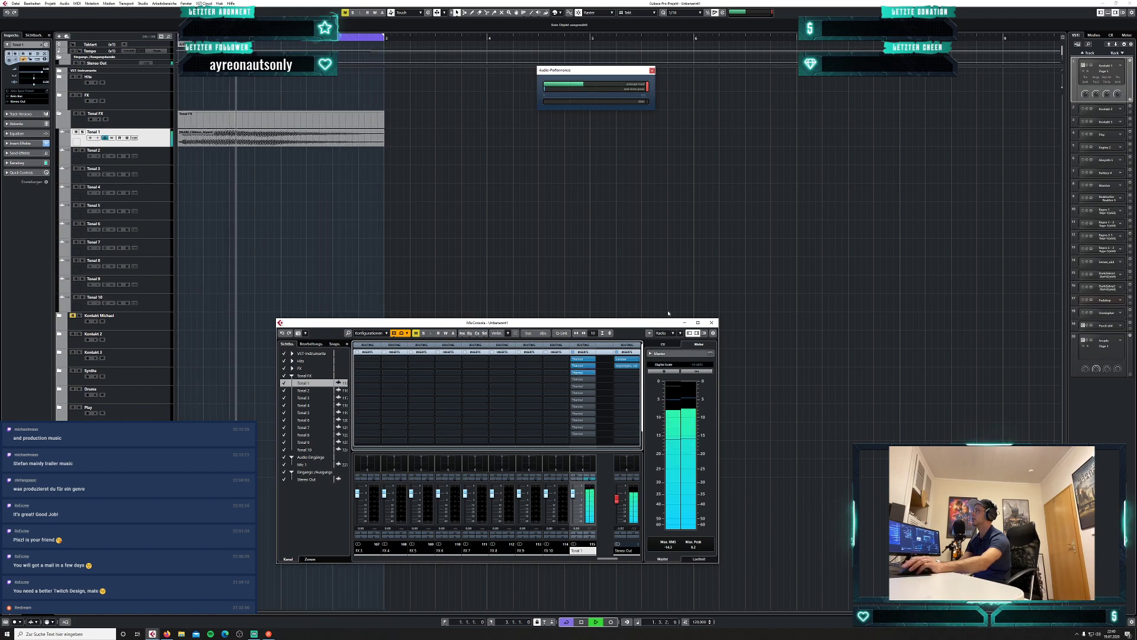
Remove the Thermal insert from Tonal 1's third slot and switch off the one in the second slot.
left_click(593, 373)
scroll(606, 433, "up", 10)
left_click(563, 385)
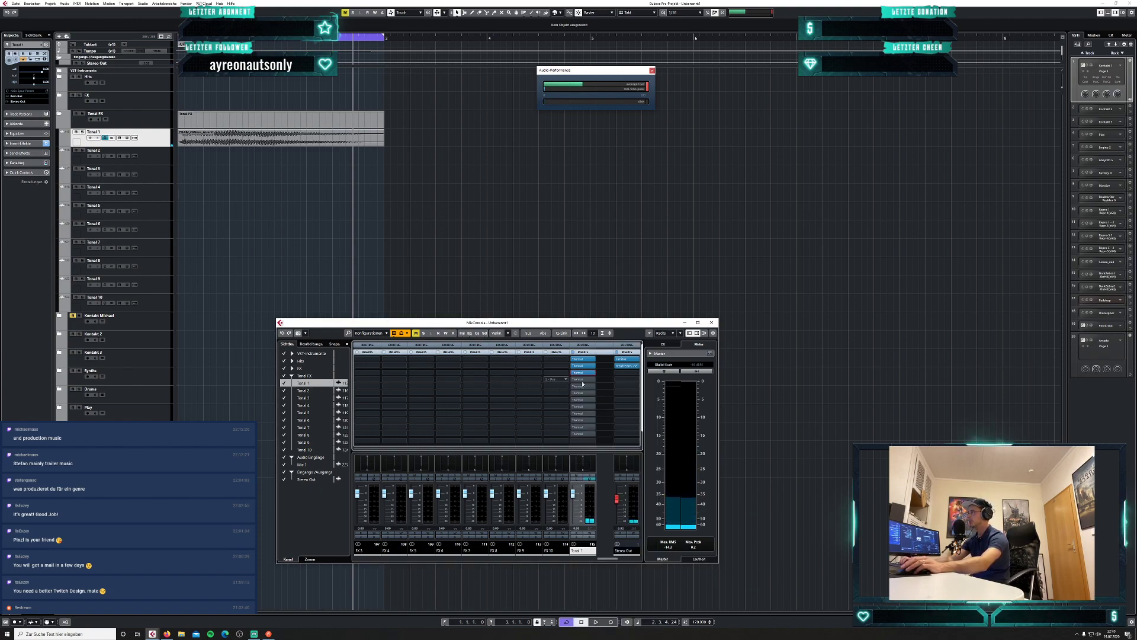
left_click(594, 373)
scroll(614, 437, "up", 5)
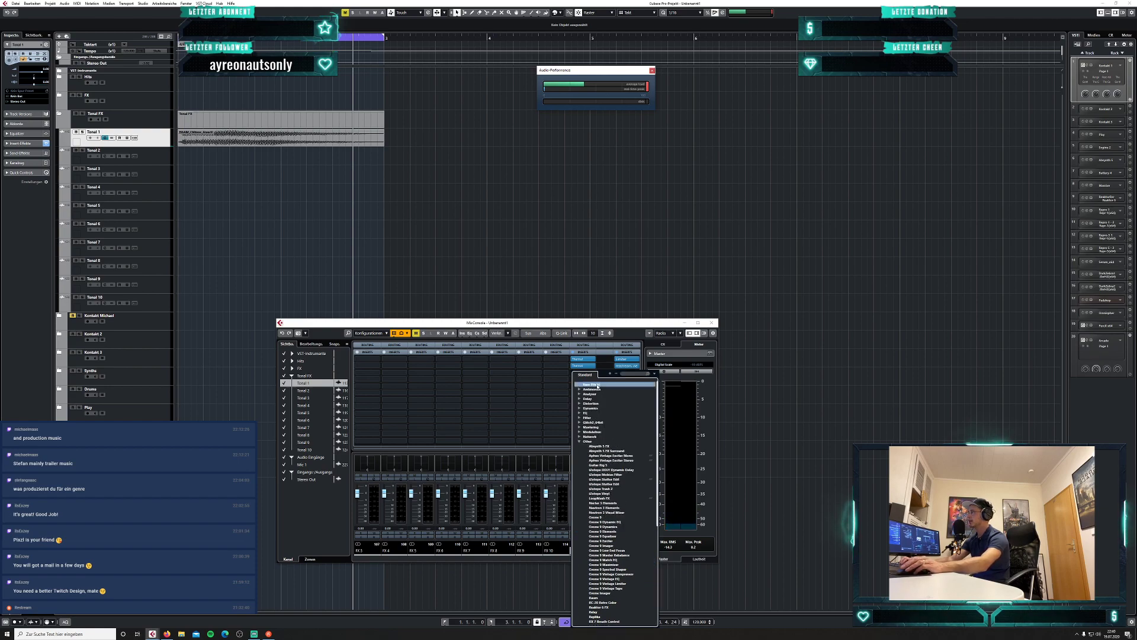
left_click(595, 385)
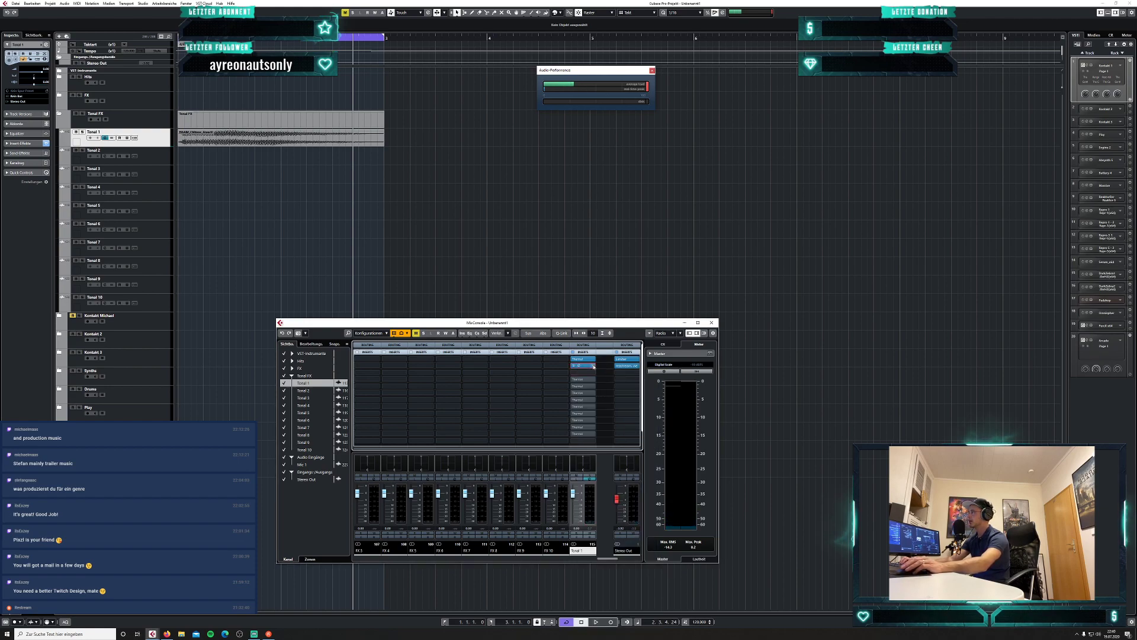
left_click(594, 367)
left_click(576, 368)
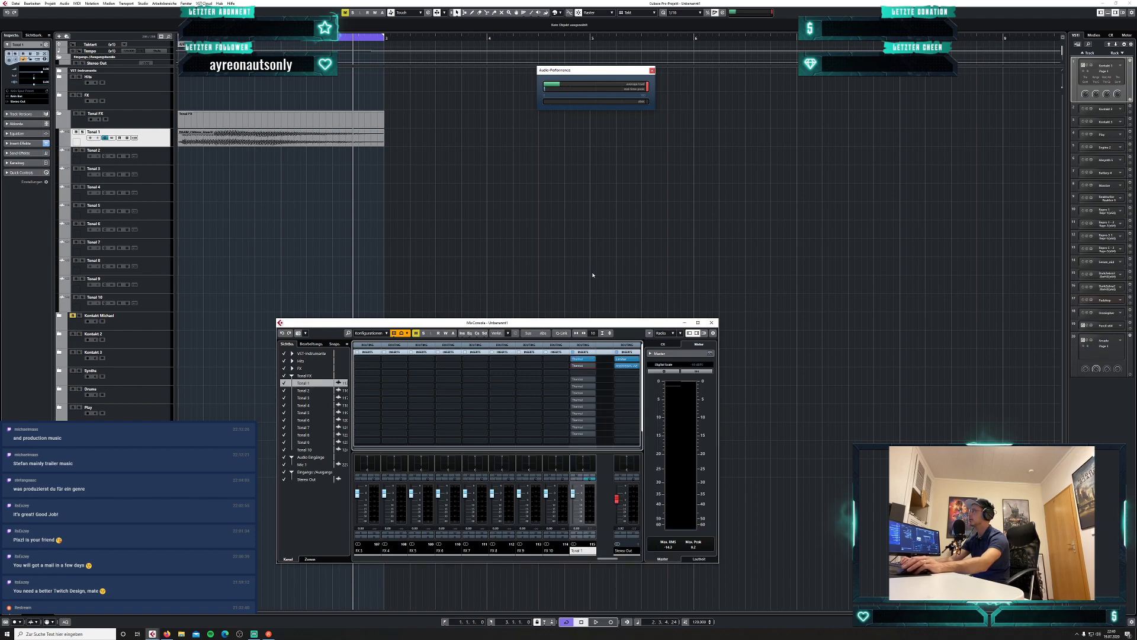
Play the project from the start and switch the first Thermal insert off and on to compare the audio load, and stop playback.
key("Home")
key("space")
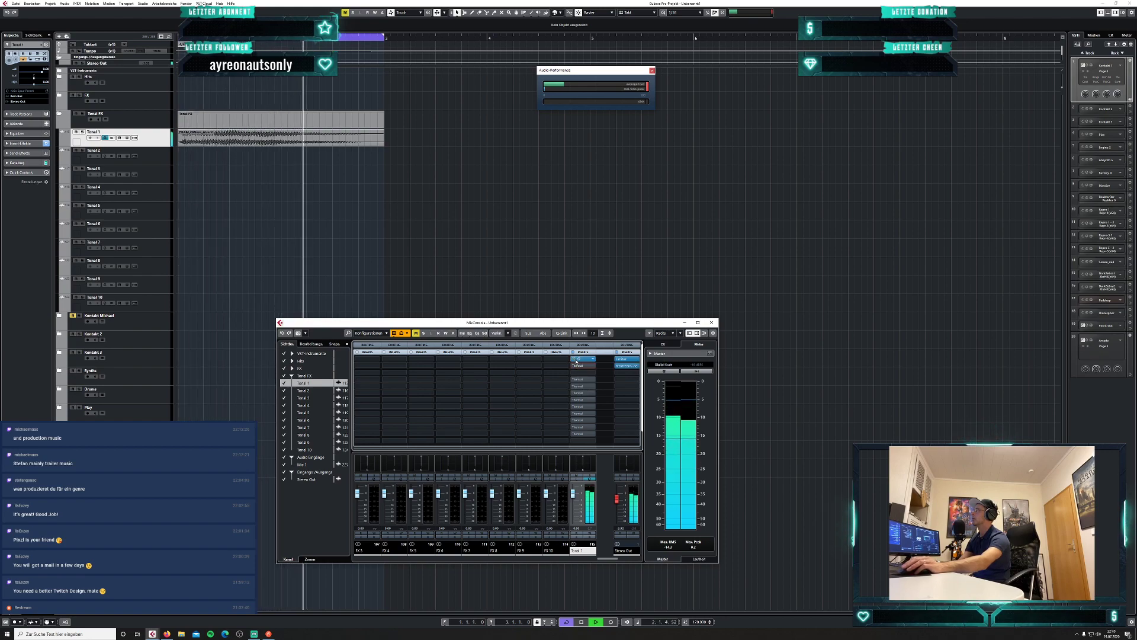
left_click(574, 359)
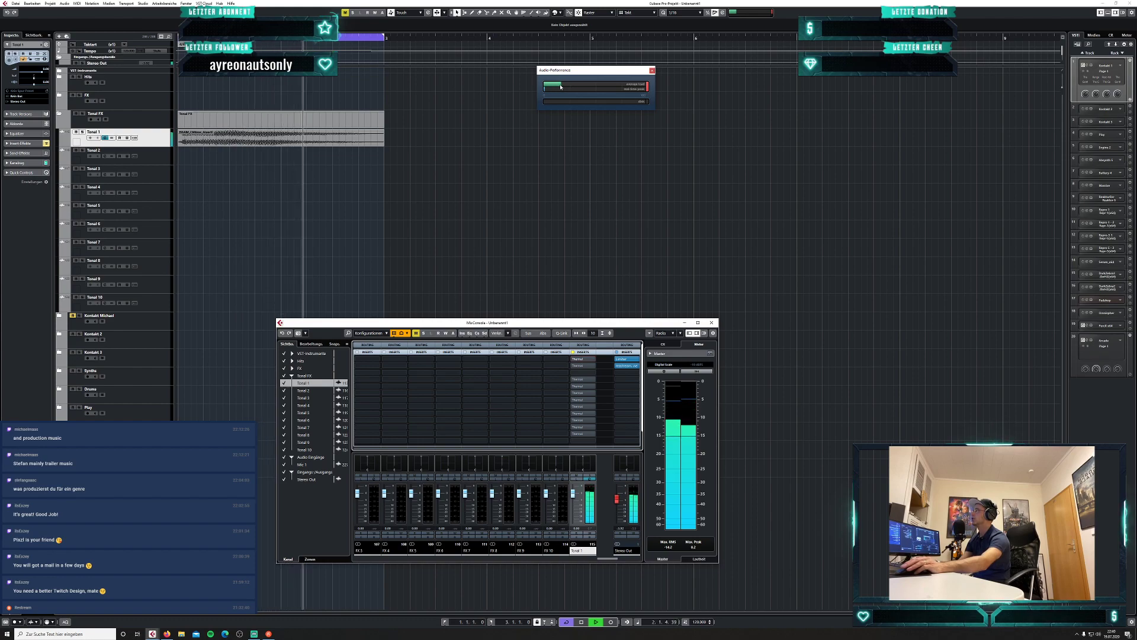
left_click(574, 360)
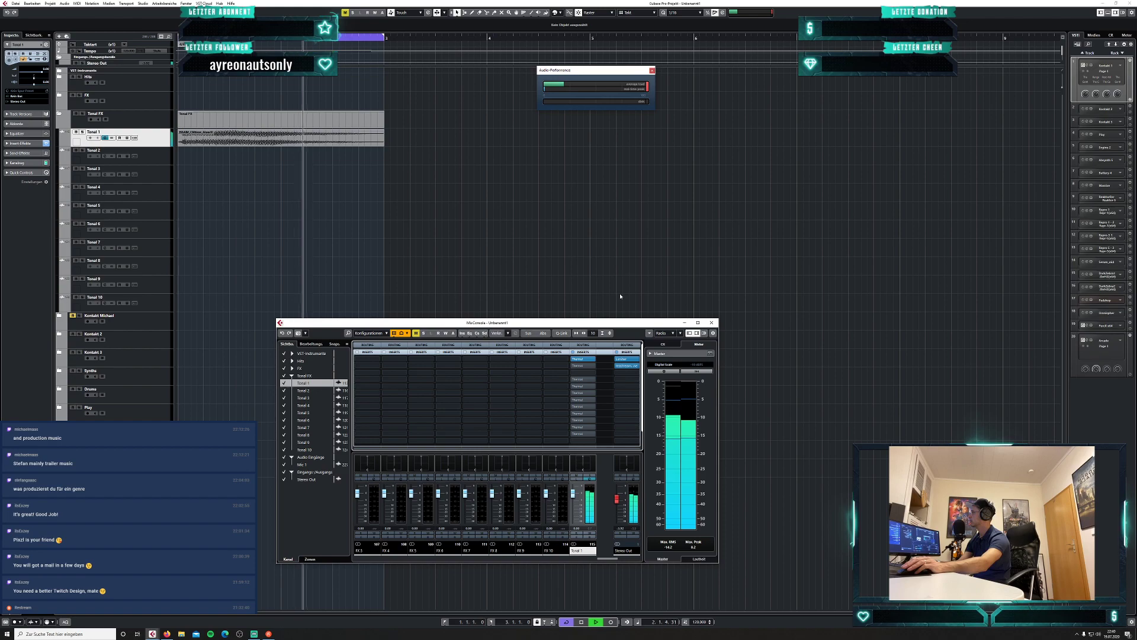
key("space")
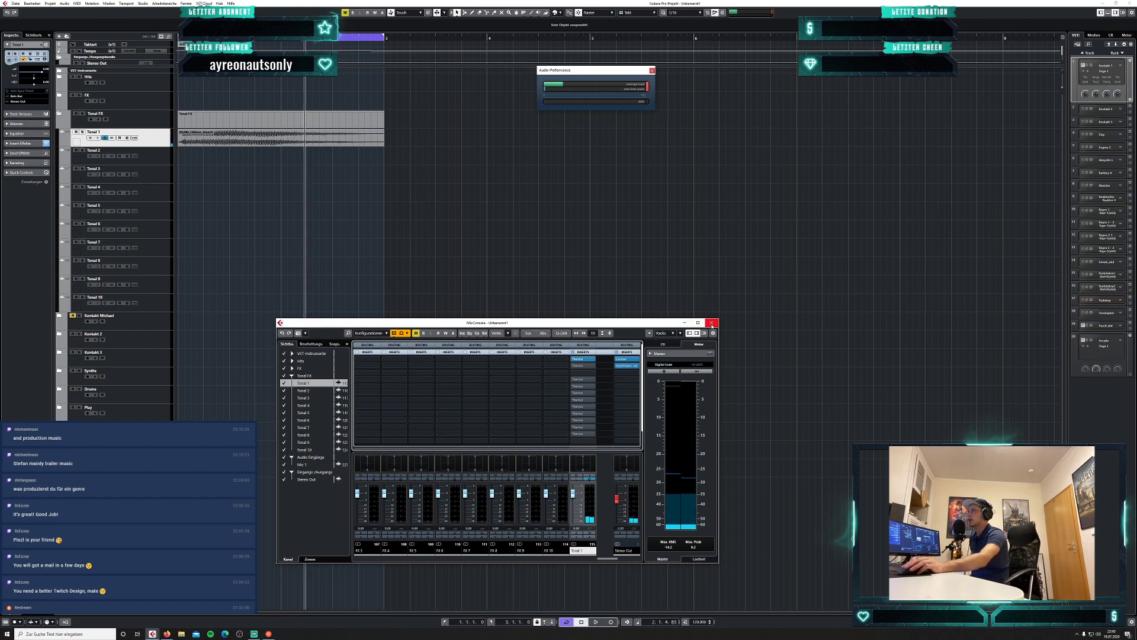
Remove the Thermal insert from Tonal 1's first slot.
left_click(591, 360)
scroll(599, 412, "up", 10)
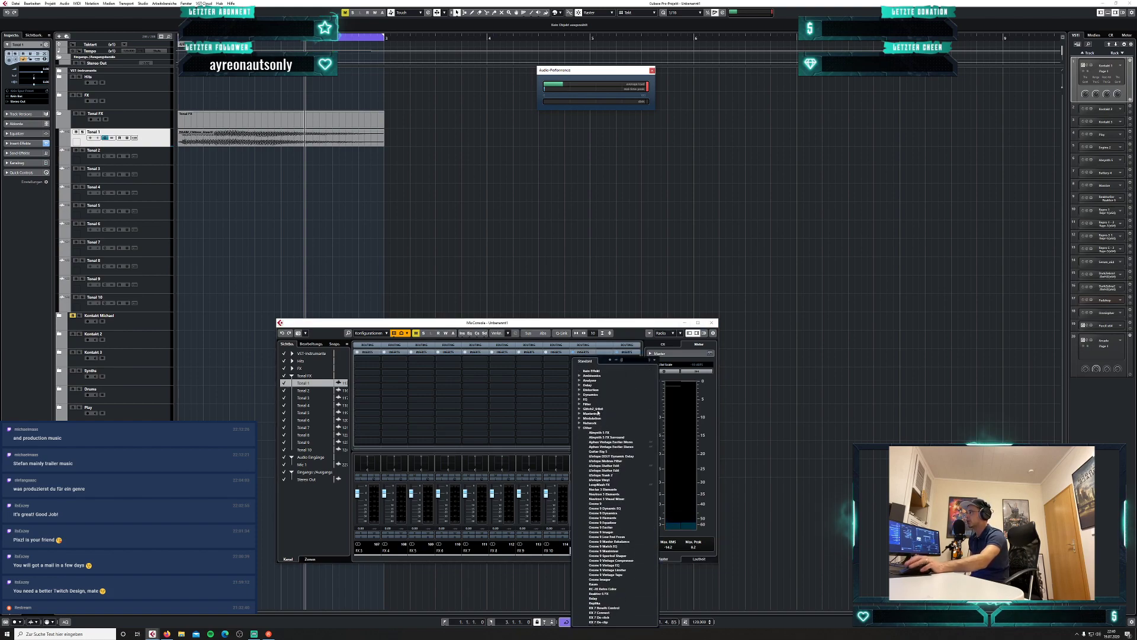
left_click(594, 370)
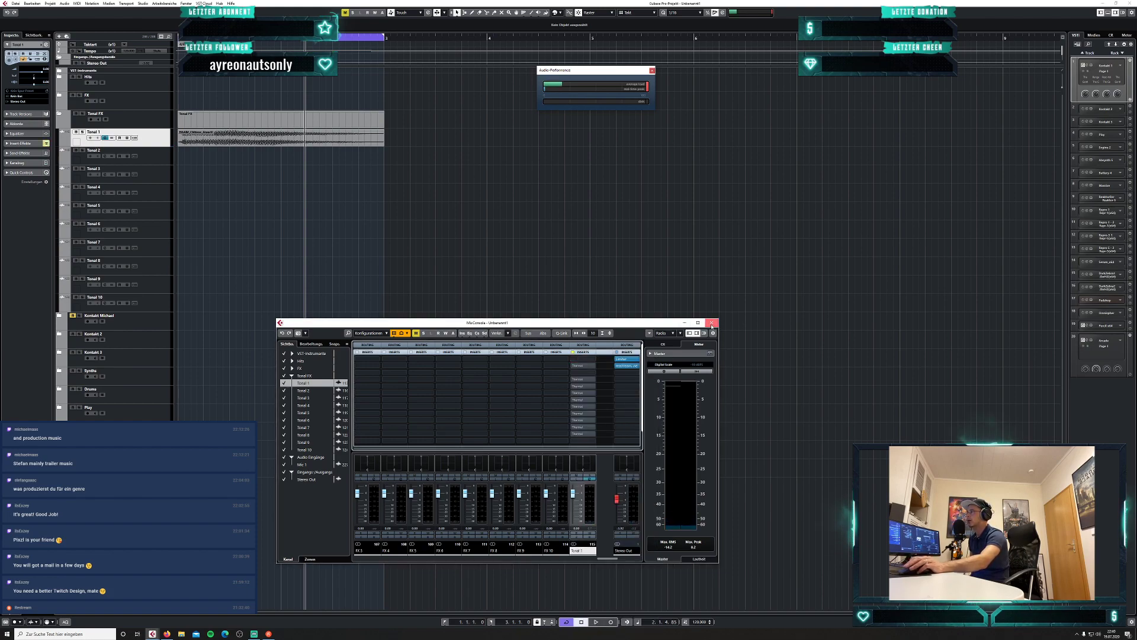
Close the MixConsole and check the available Windows power plans in Energieoptionen, leaving the selection as it is.
left_click(712, 322)
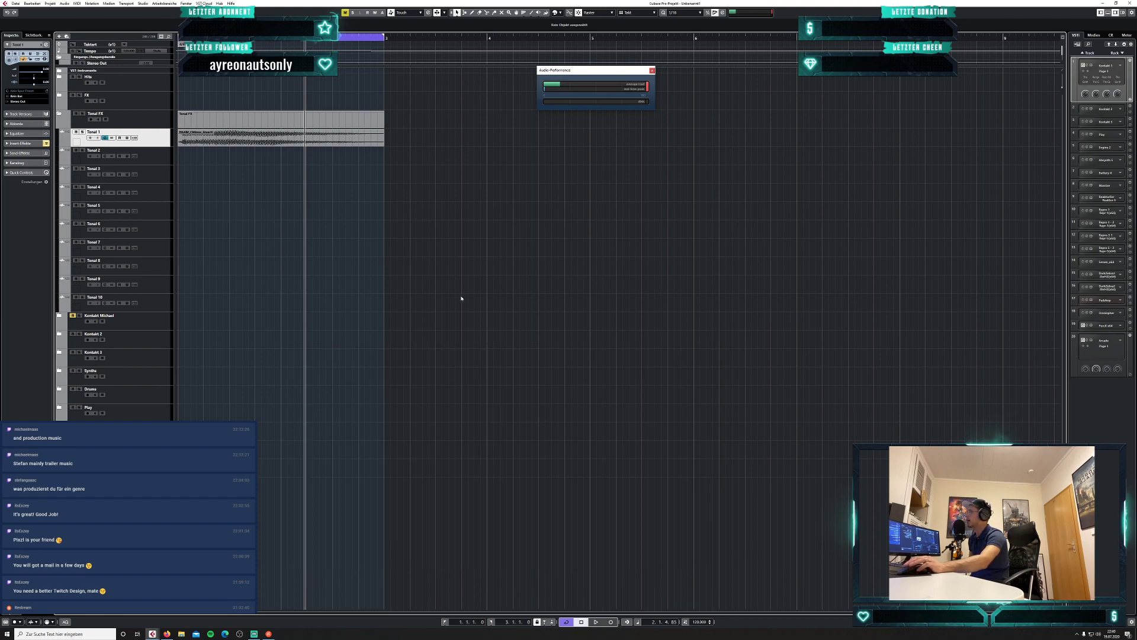
left_click(88, 634)
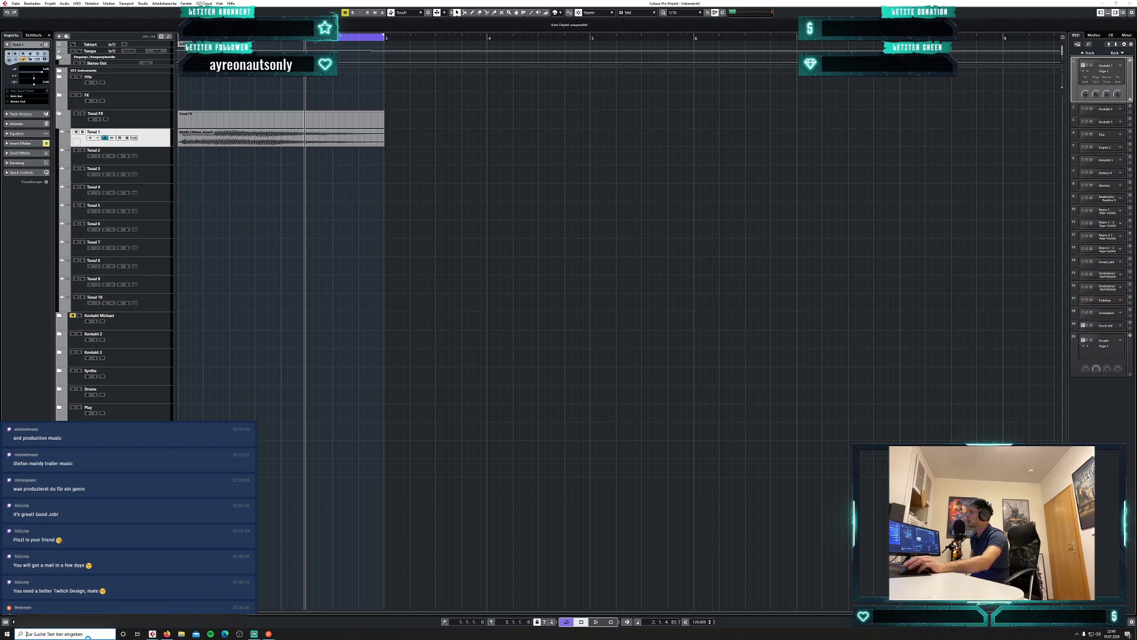
type("energie")
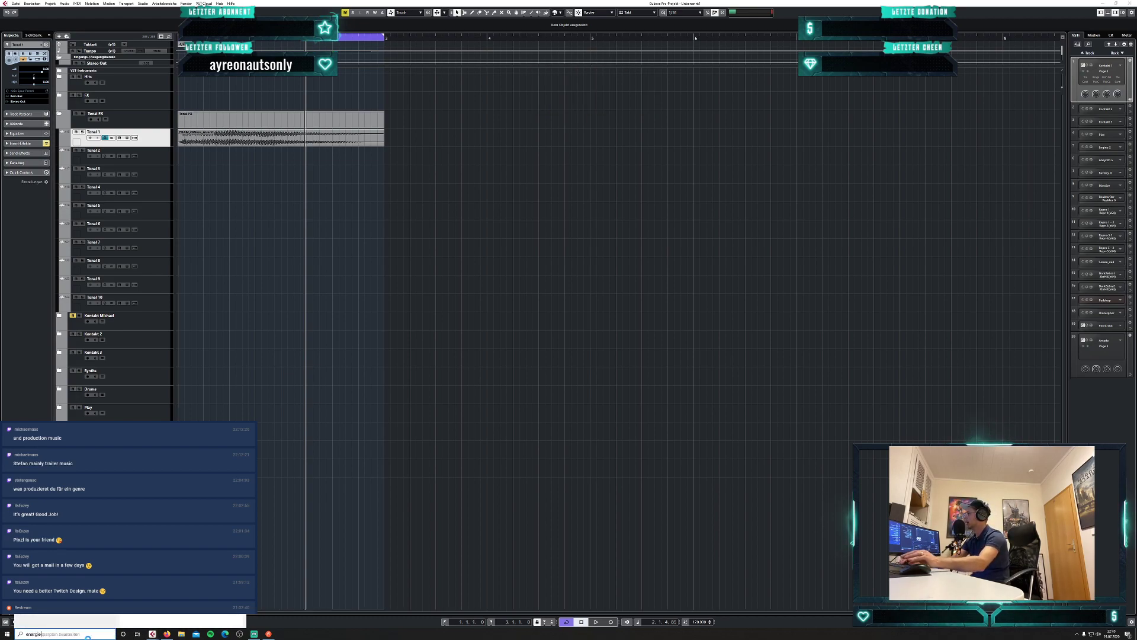
key("Return")
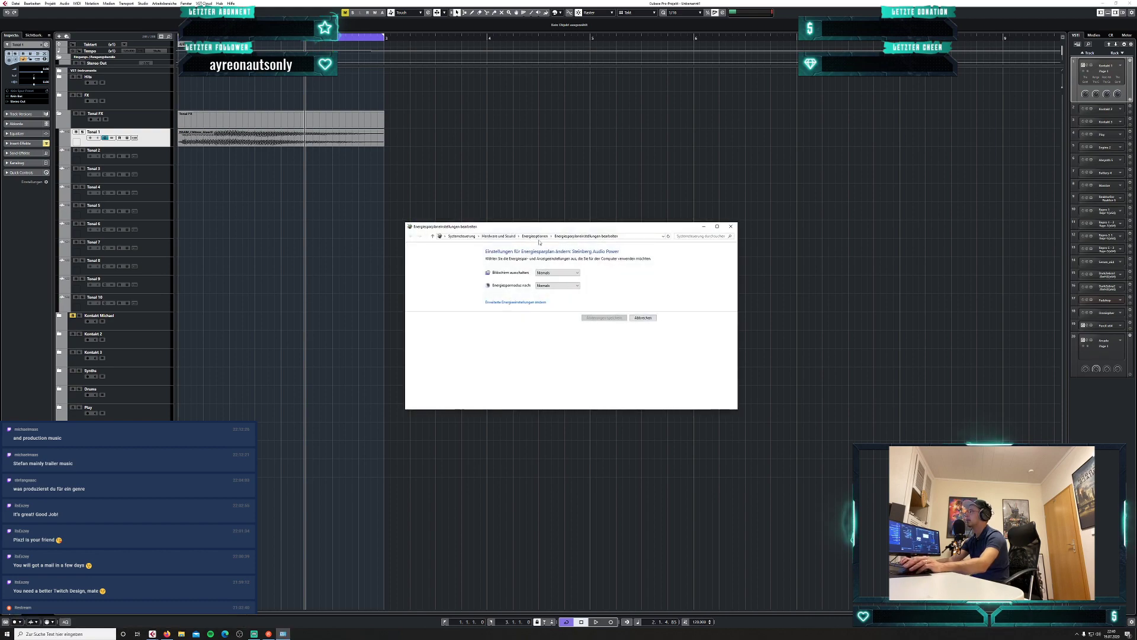
left_click(535, 236)
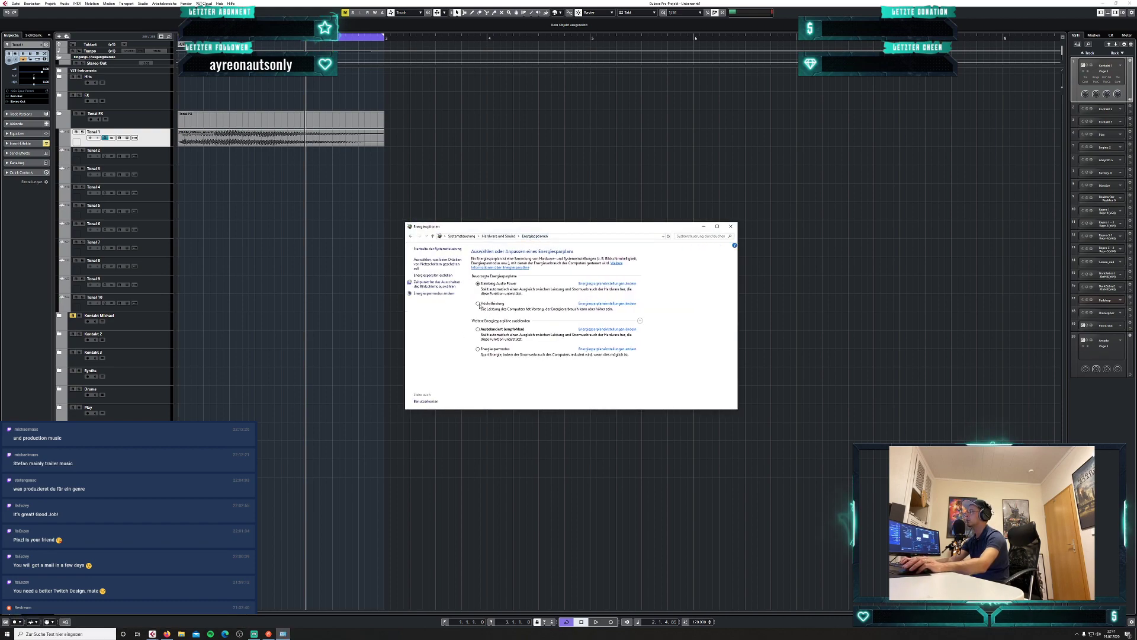
left_click(731, 227)
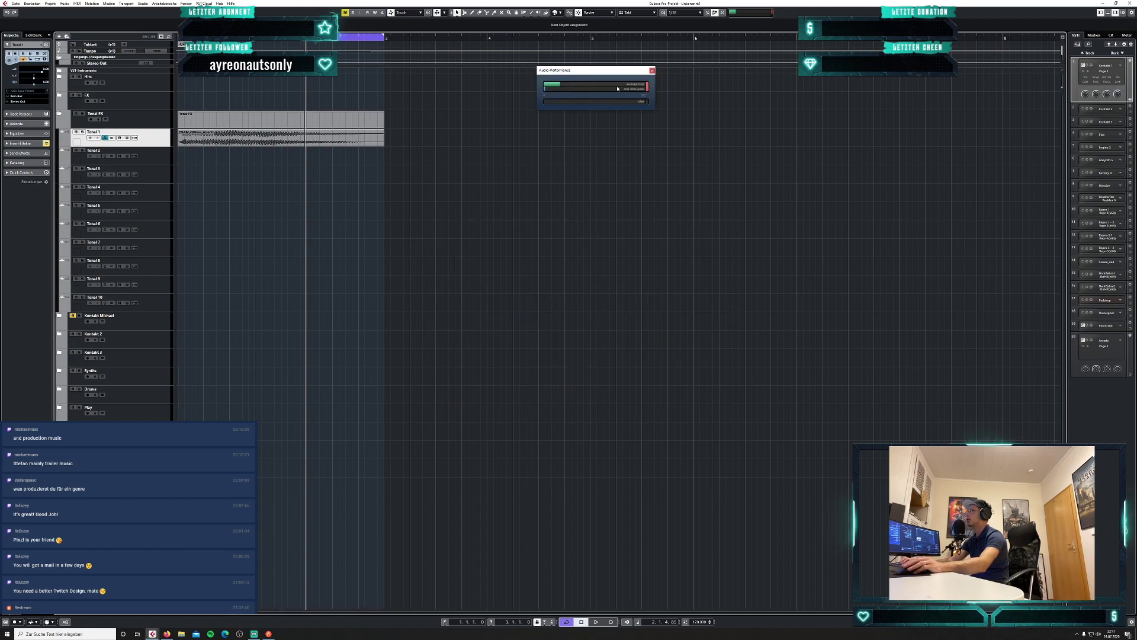
Play the project from the start without any Thermal inserts to check the audio load, and stop playback.
key("Home")
key("space")
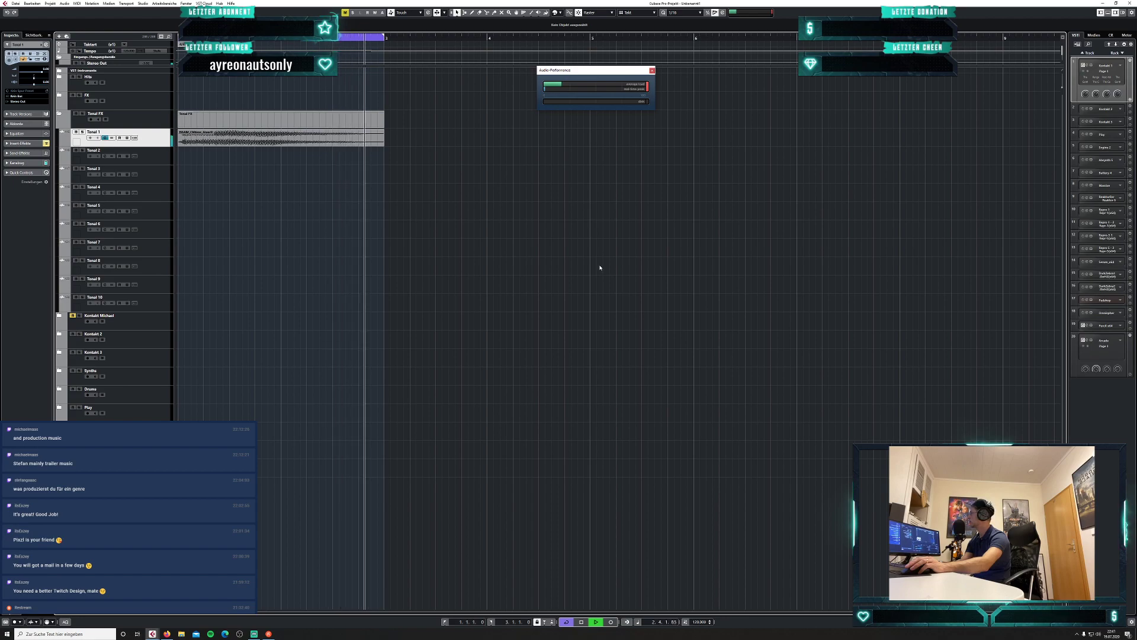
key("space")
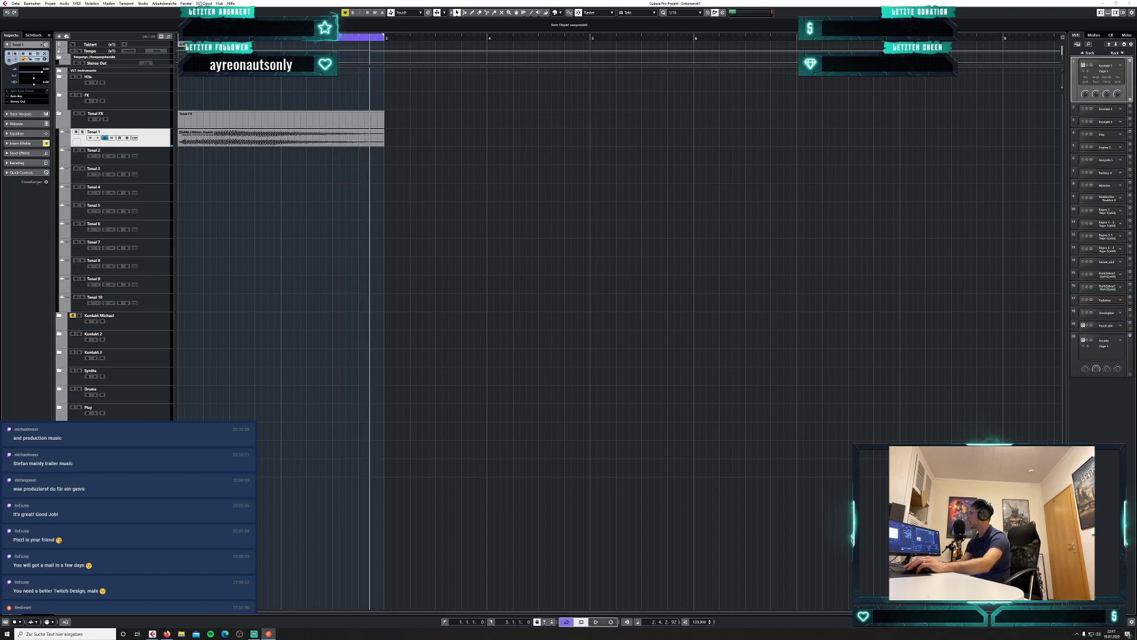
left_click(363, 390)
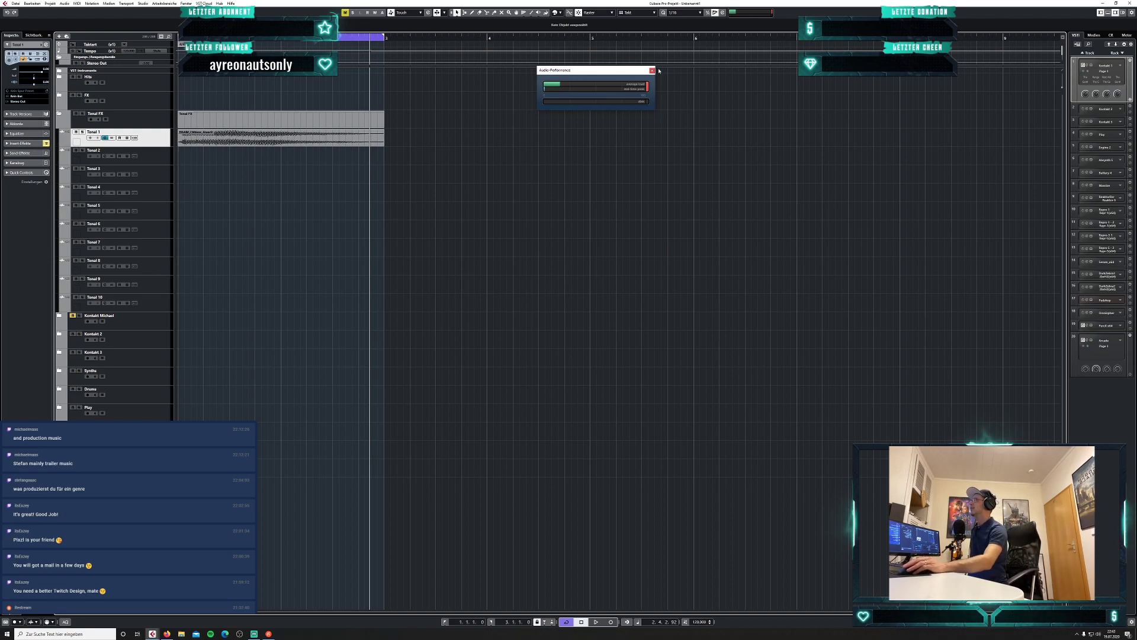
Close the Audio Performance window and quit Cubase.
key("F12")
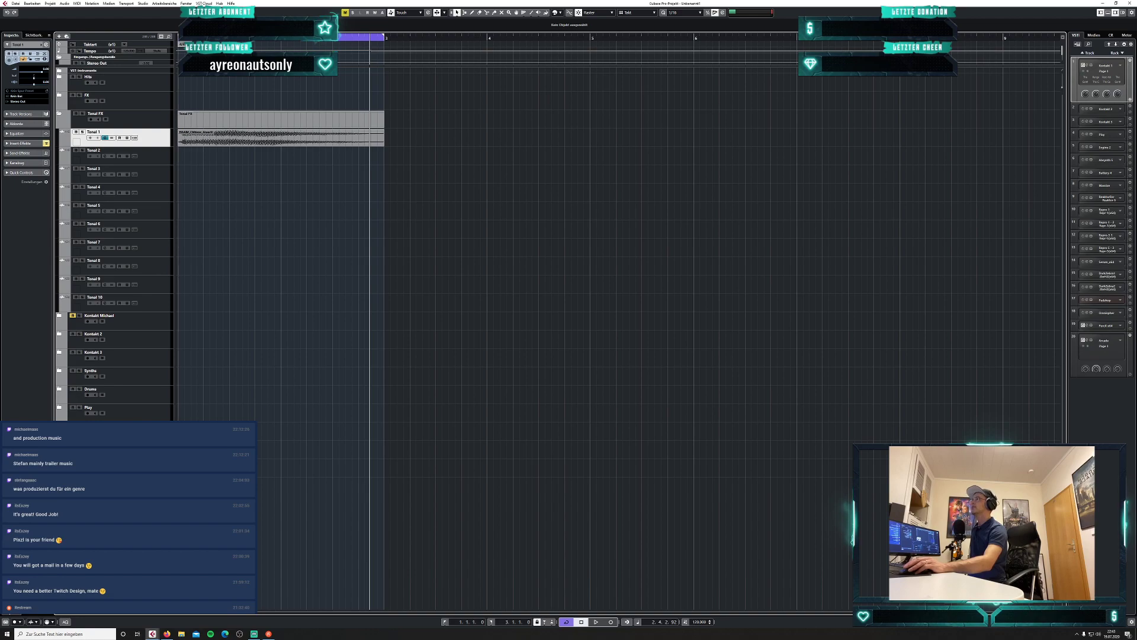
left_click(1128, 4)
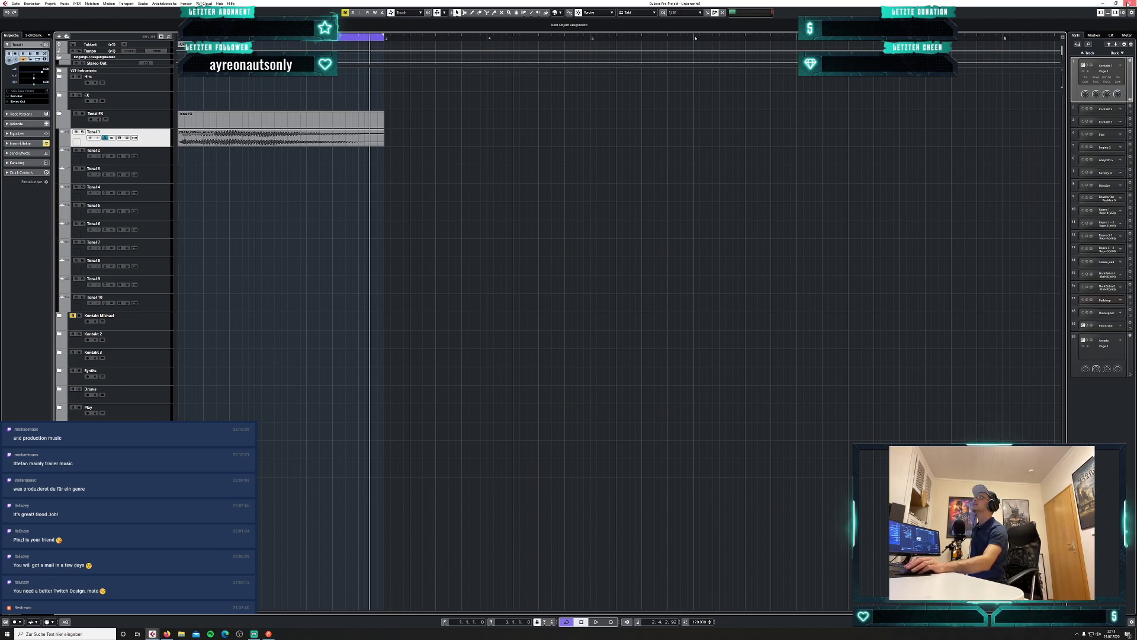
left_click(563, 327)
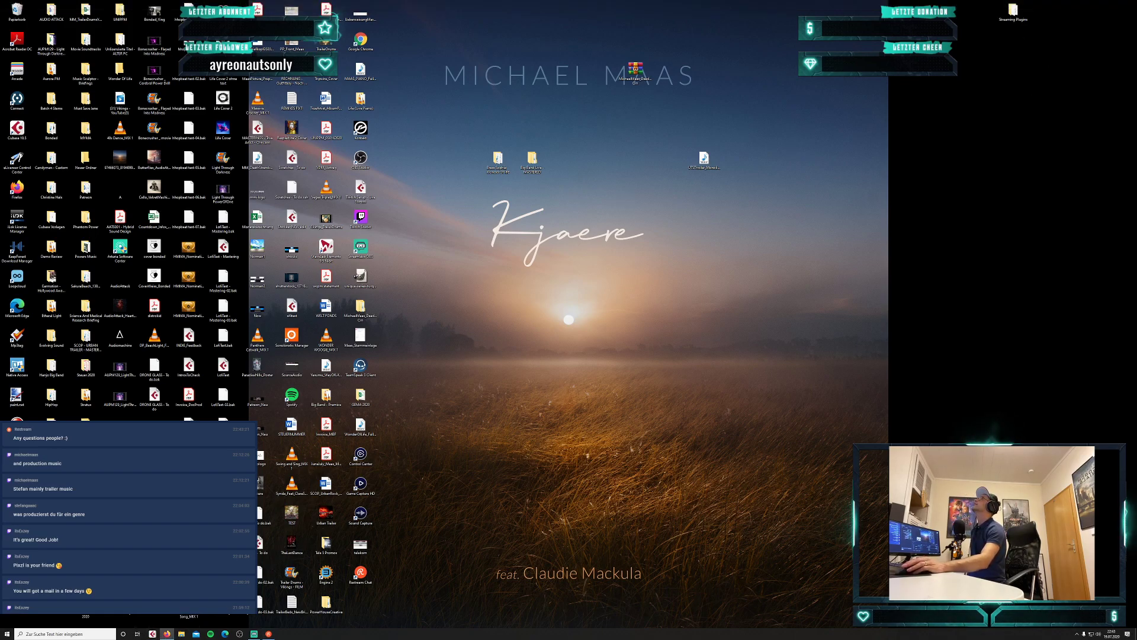
Switch to Output's THERMAL product page in Firefox and look over the price, introduction and sound demo section.
key("alt+Tab")
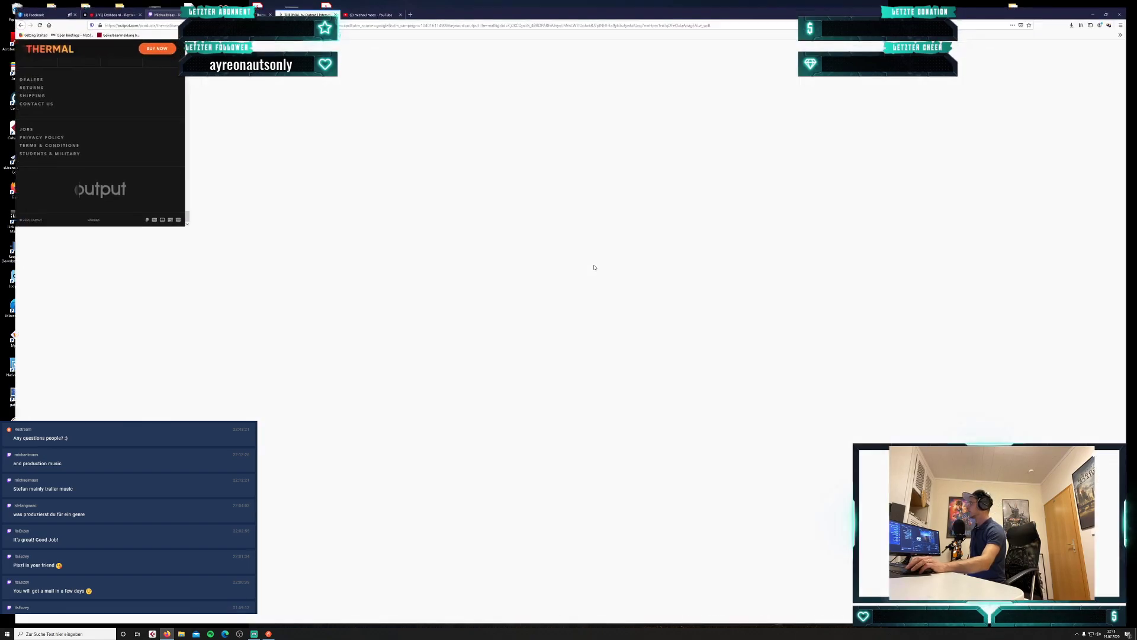
scroll(709, 269, "up", 7)
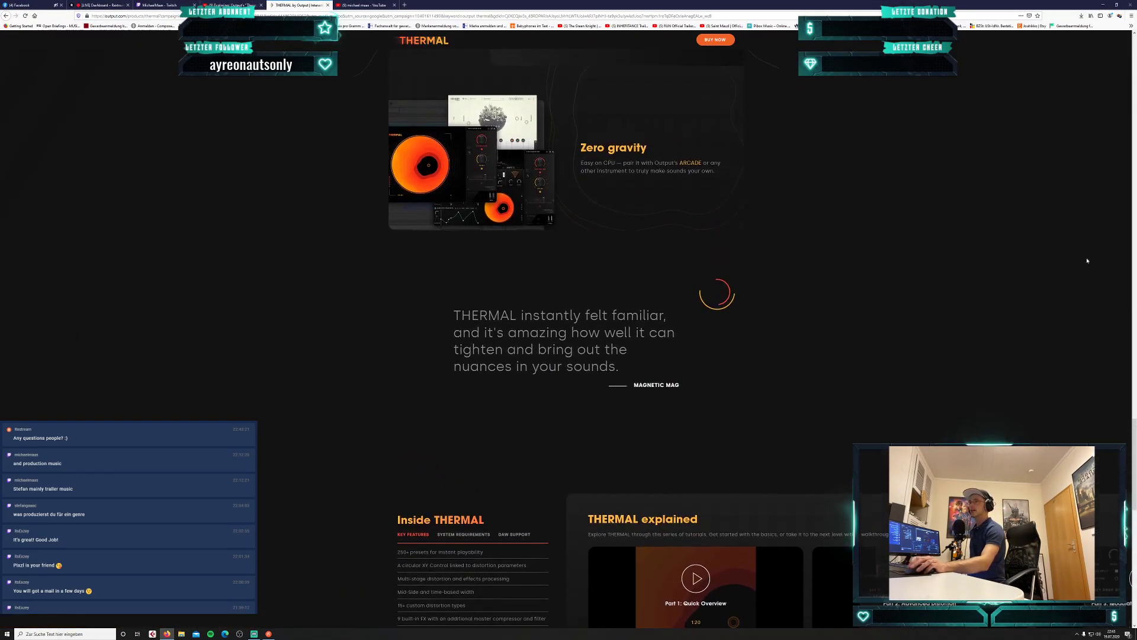
scroll(1001, 256, "up", 8)
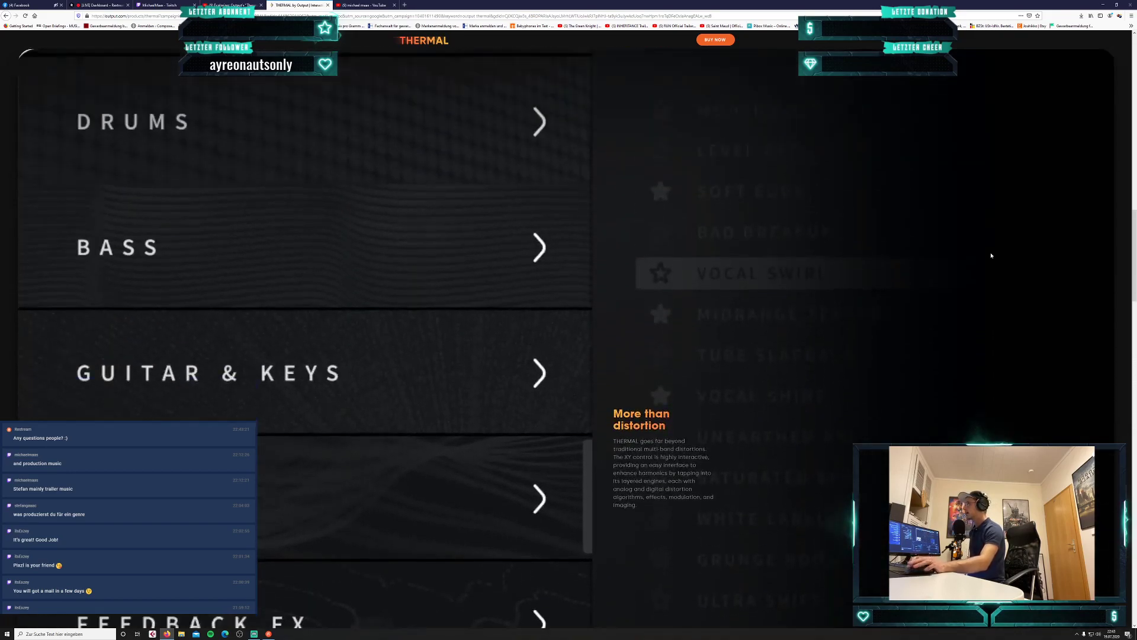
scroll(1077, 252, "up", 10)
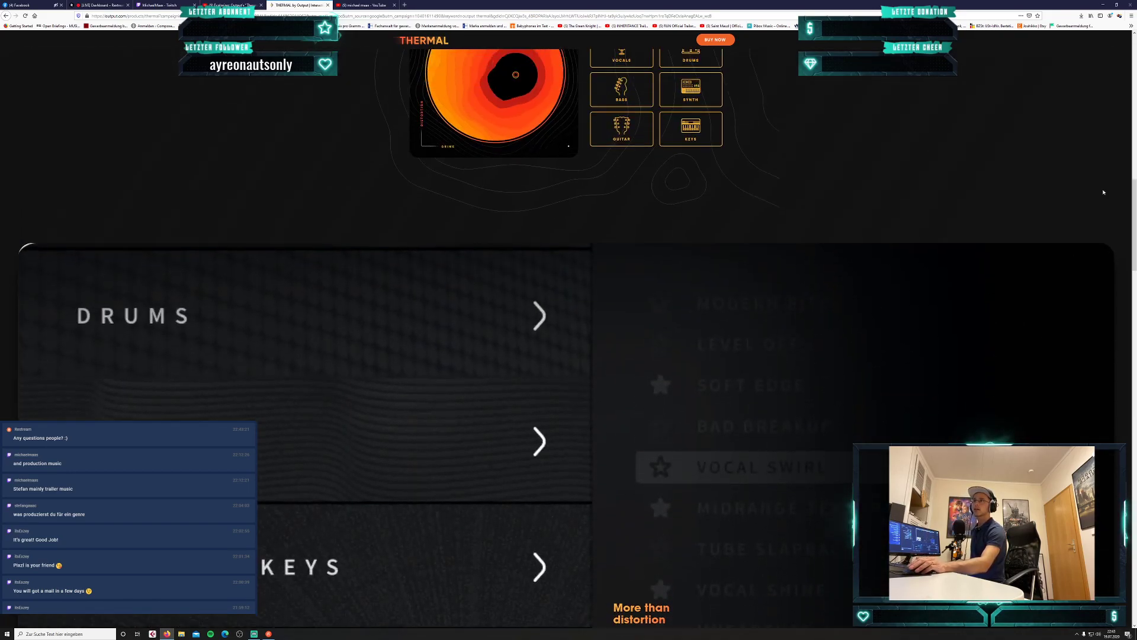
scroll(1124, 173, "up", 5)
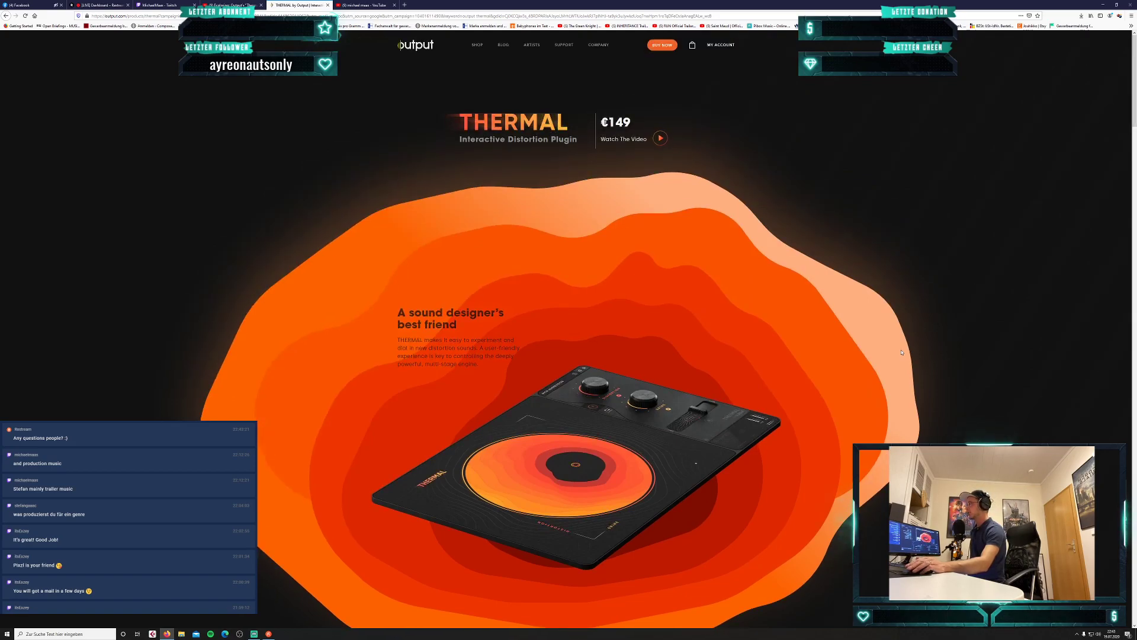
scroll(897, 351, "down", 5)
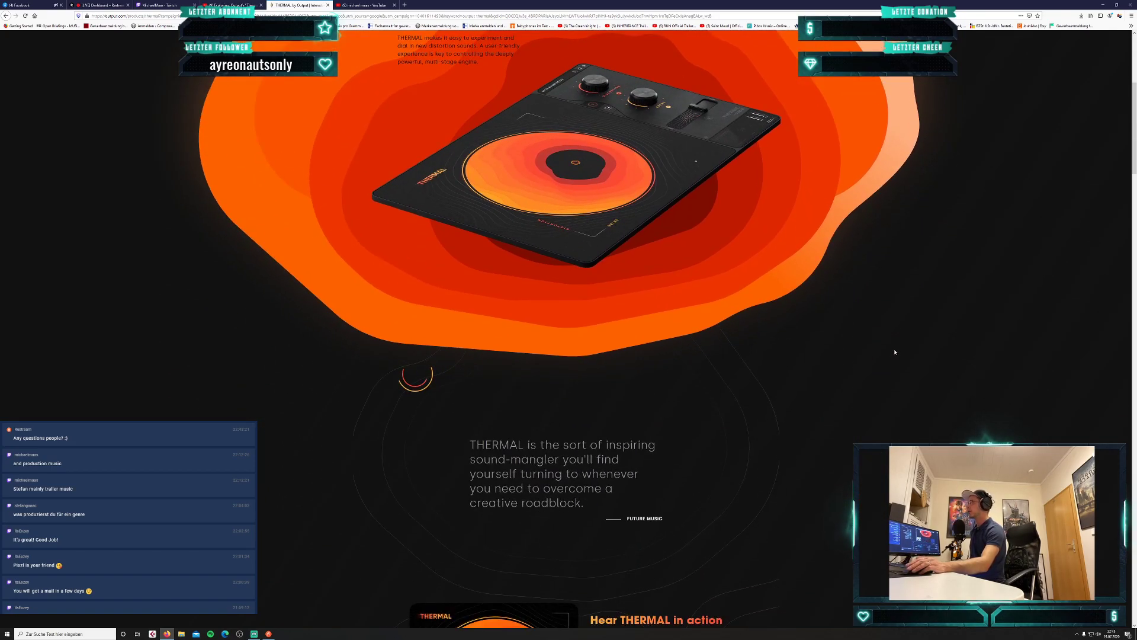
scroll(895, 352, "down", 3)
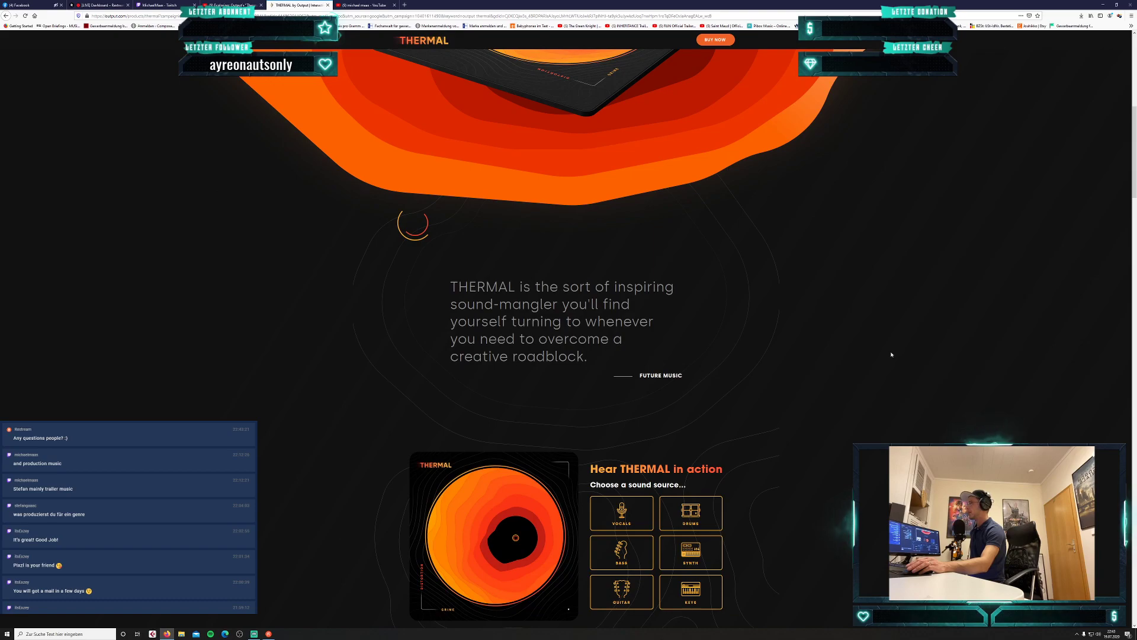
scroll(892, 354, "down", 4)
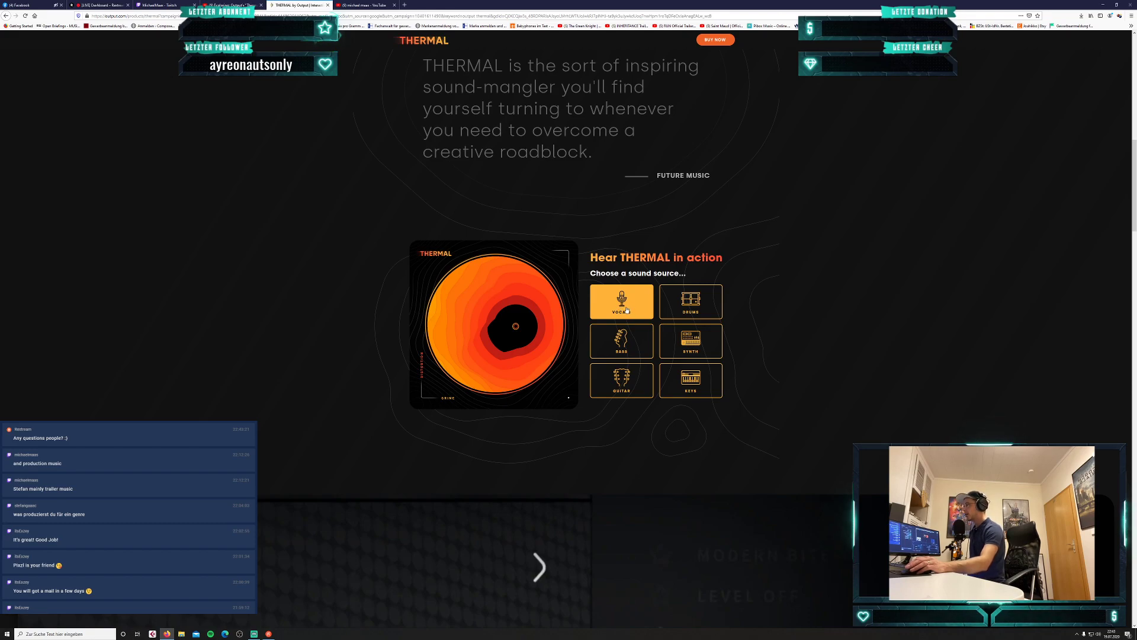
Listen to the Vocals, Drums, Bass, Synth and Keys demos under Hear THERMAL in action.
left_click(627, 310)
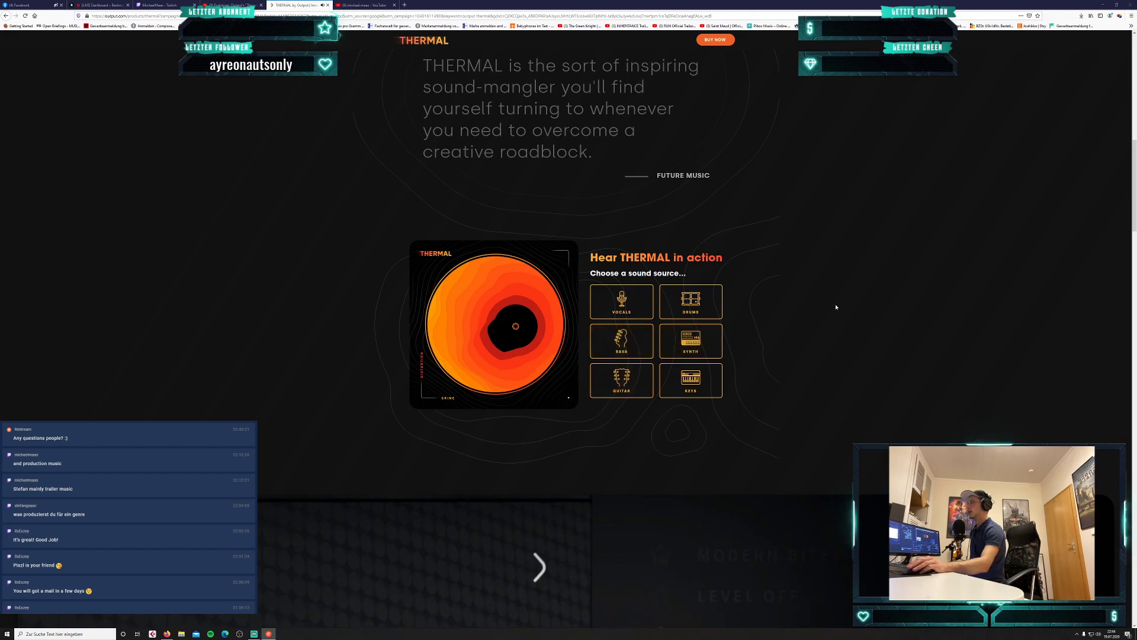
left_click(700, 308)
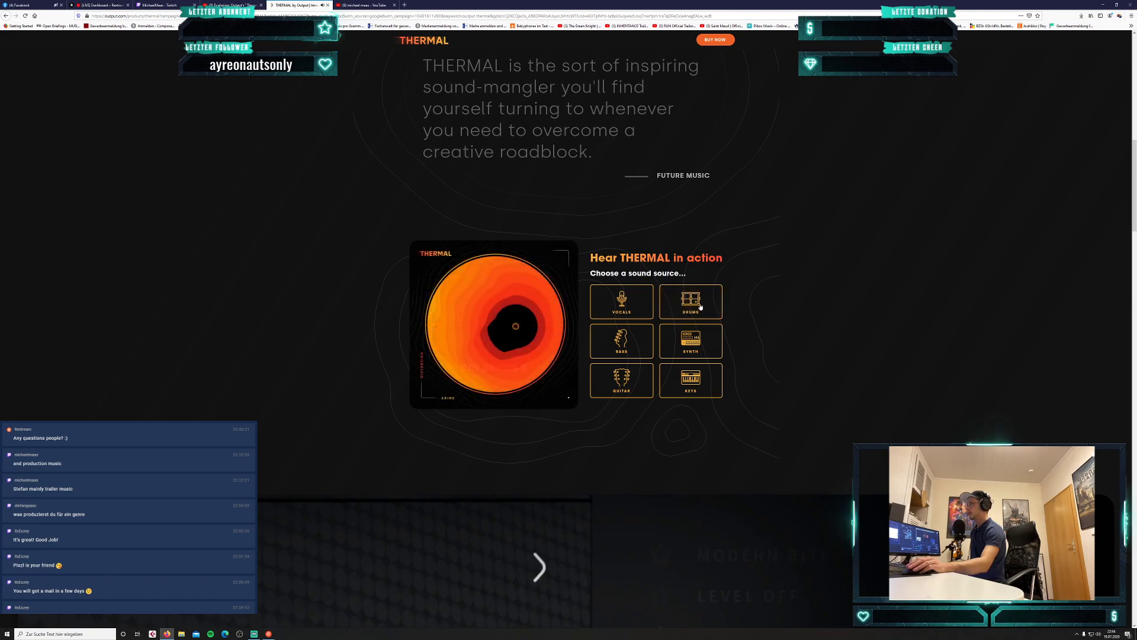
left_click(626, 344)
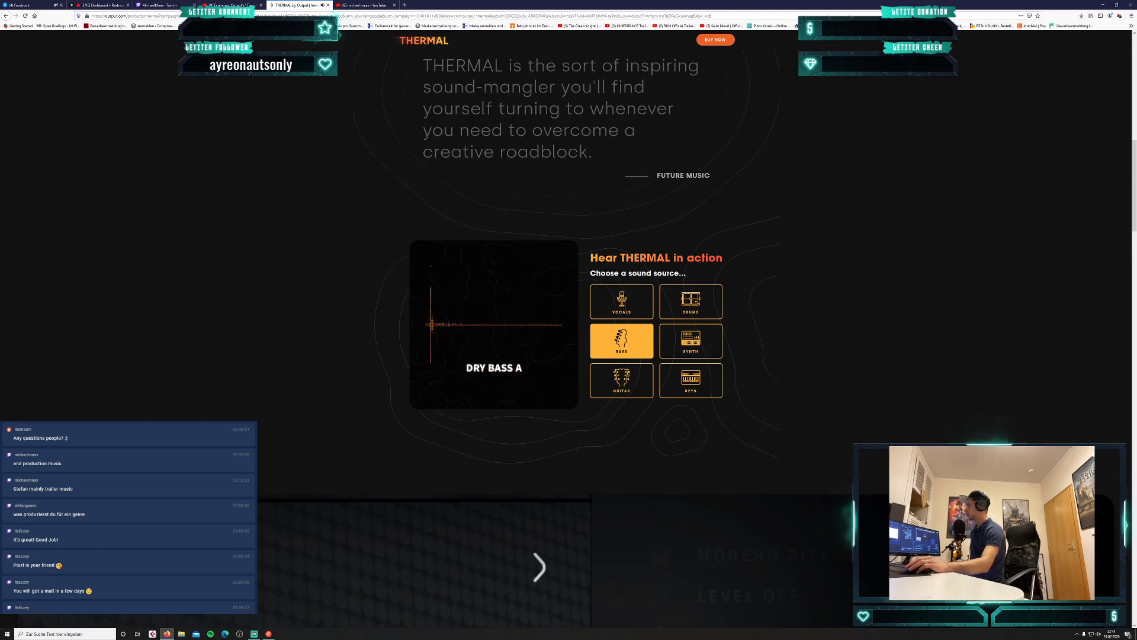
left_click(649, 350)
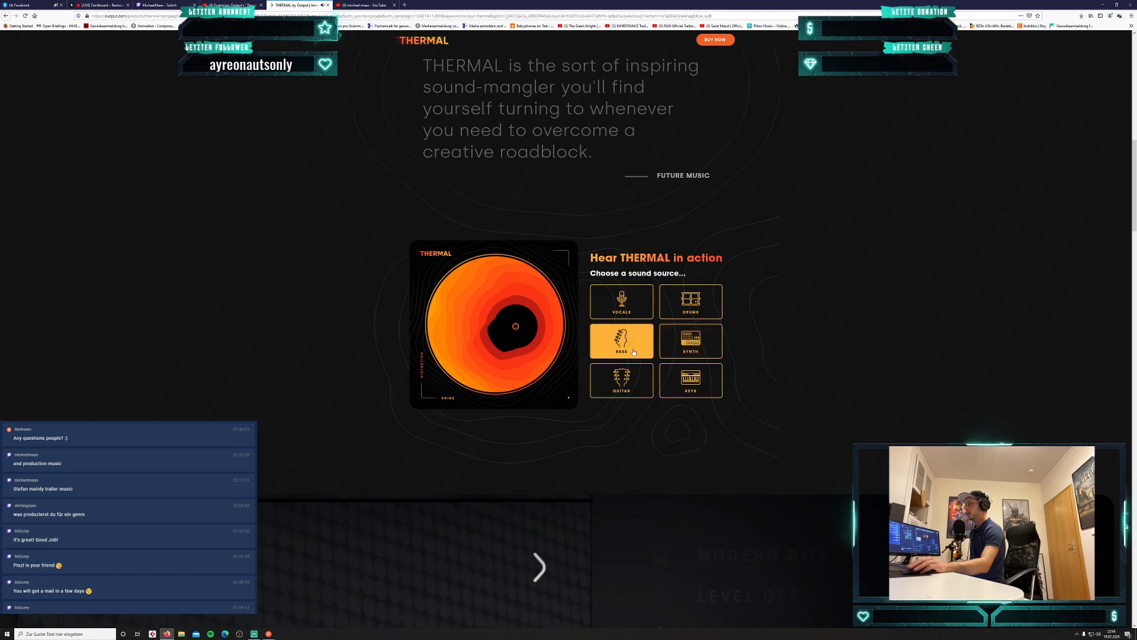
left_click(691, 340)
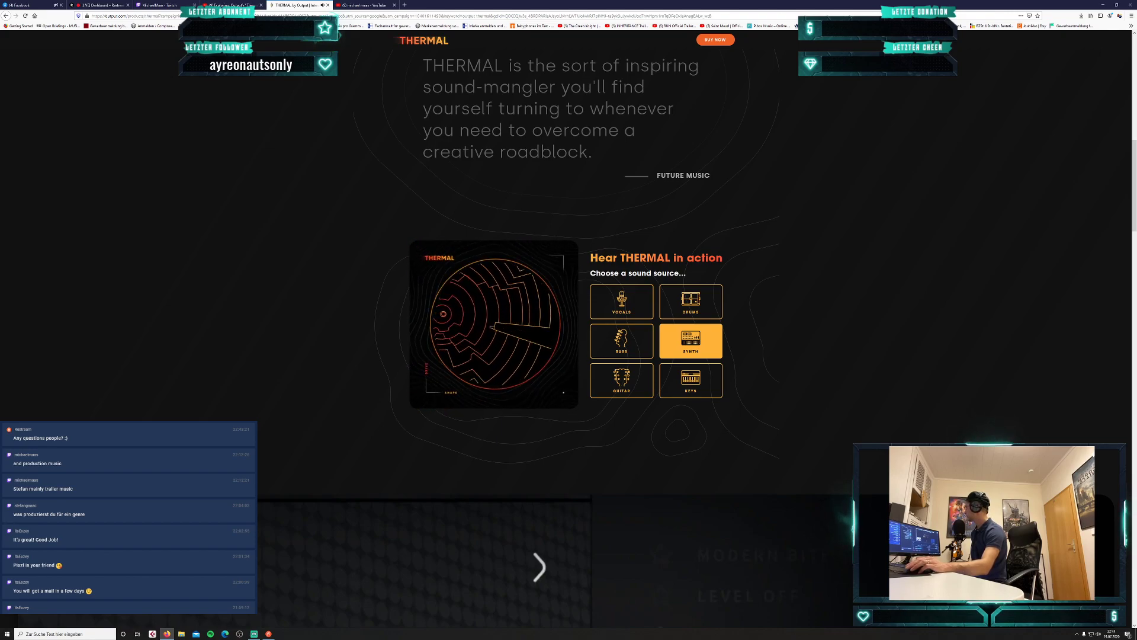
left_click(689, 350)
left_click(699, 384)
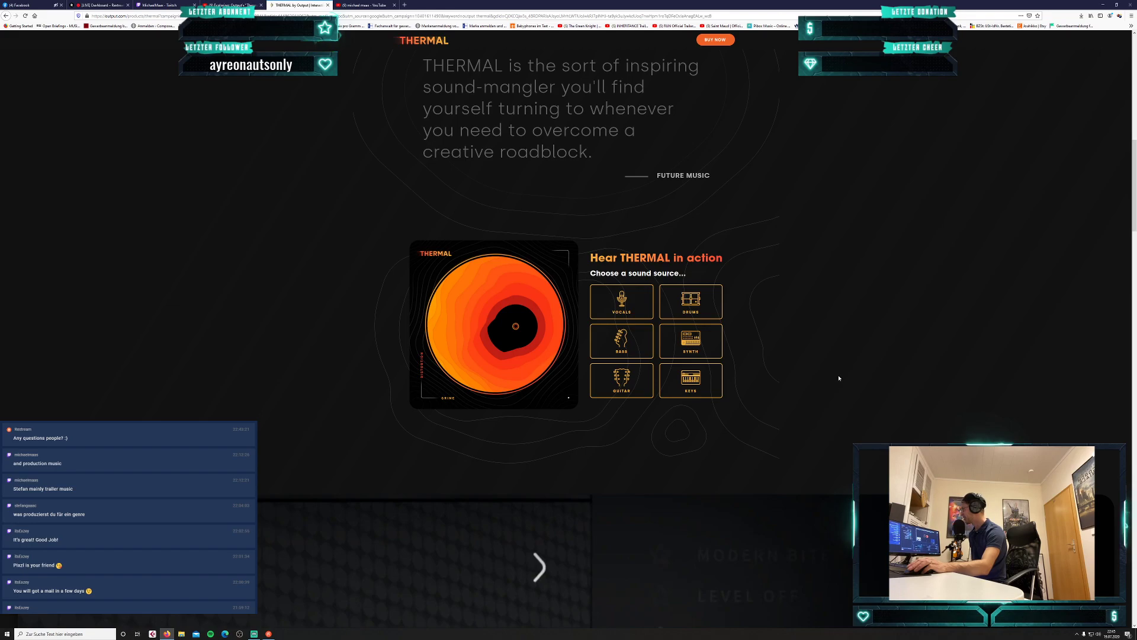
Read through the More than distortion, Explore the details, Zero gravity and Inside THERMAL sections of the product page.
scroll(839, 378, "down", 2)
scroll(714, 441, "down", 2)
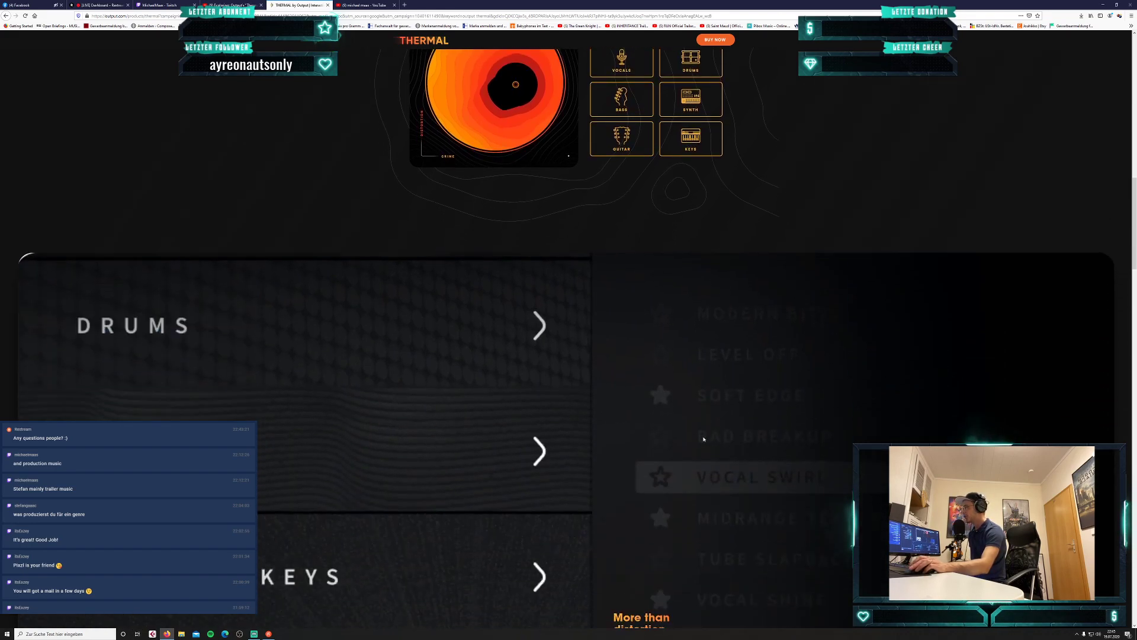
scroll(708, 440, "down", 2)
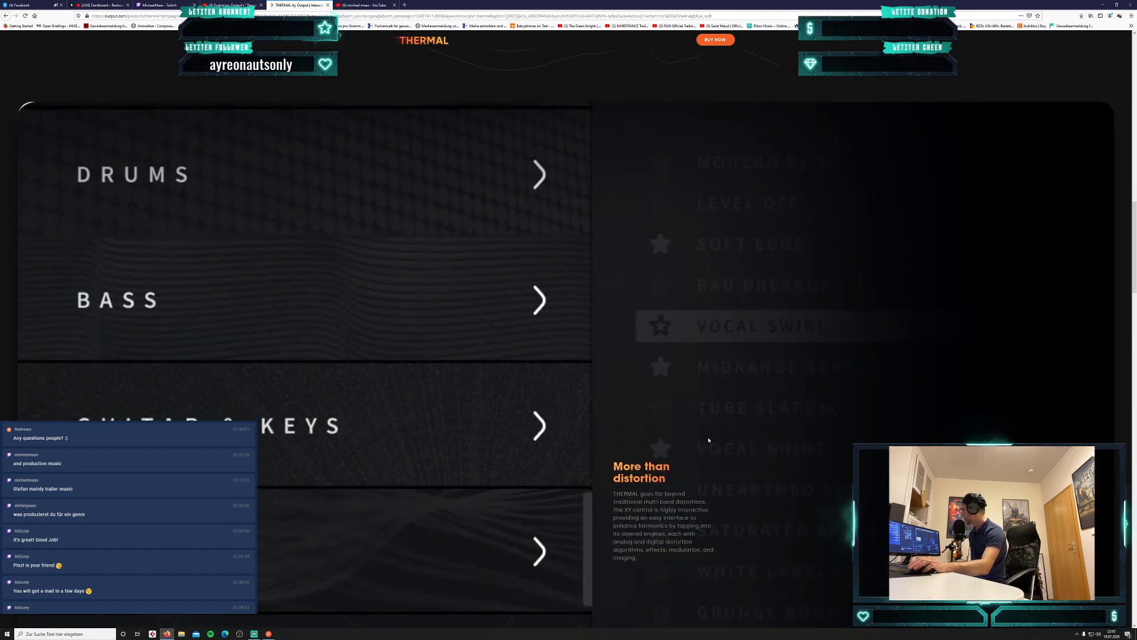
scroll(718, 424, "down", 2)
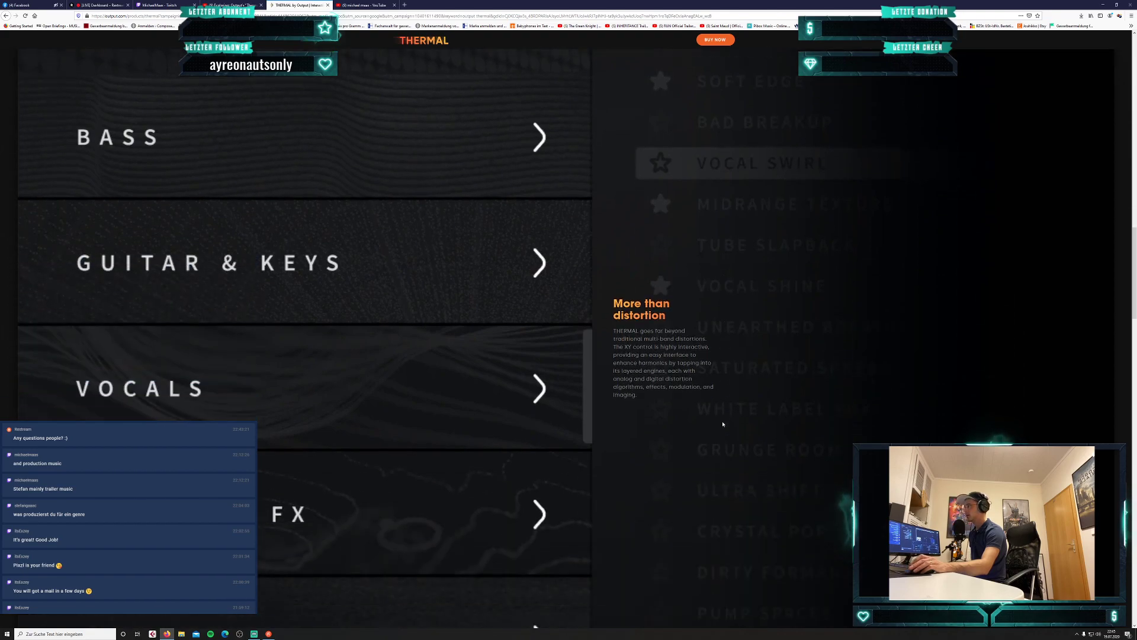
scroll(718, 424, "down", 2)
scroll(718, 427, "up", 2)
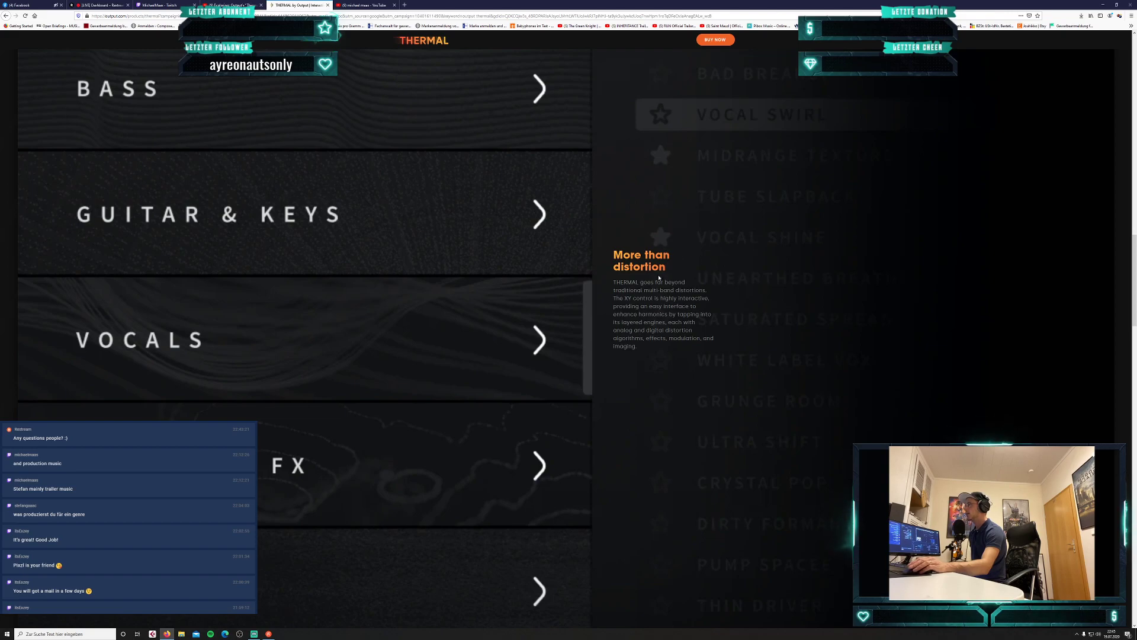
scroll(659, 277, "down", 1)
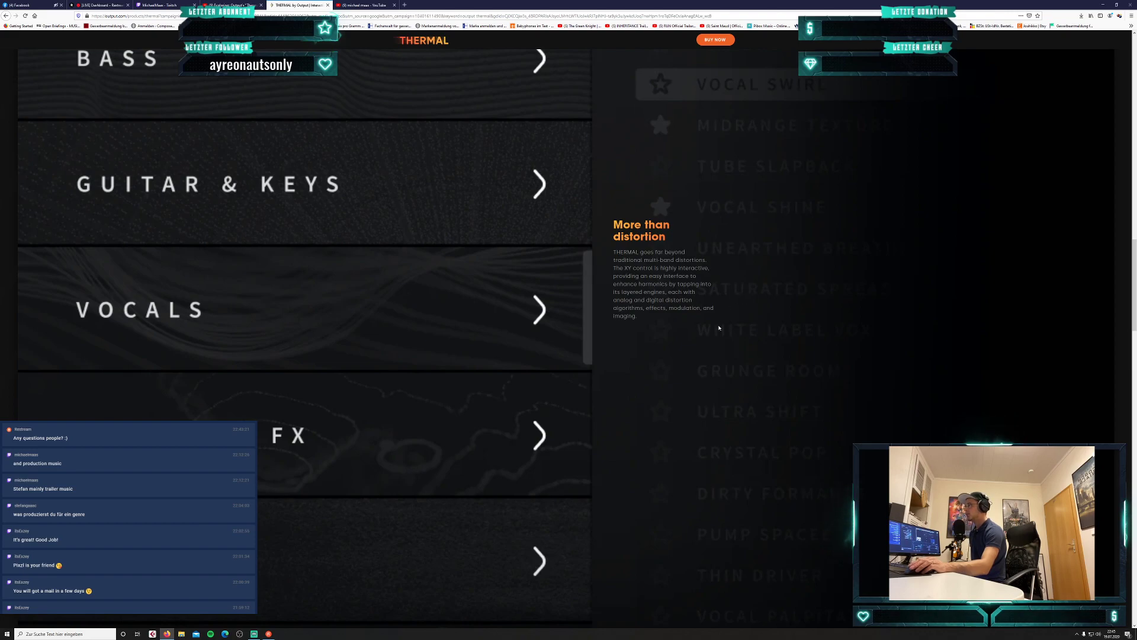
scroll(719, 327, "down", 10)
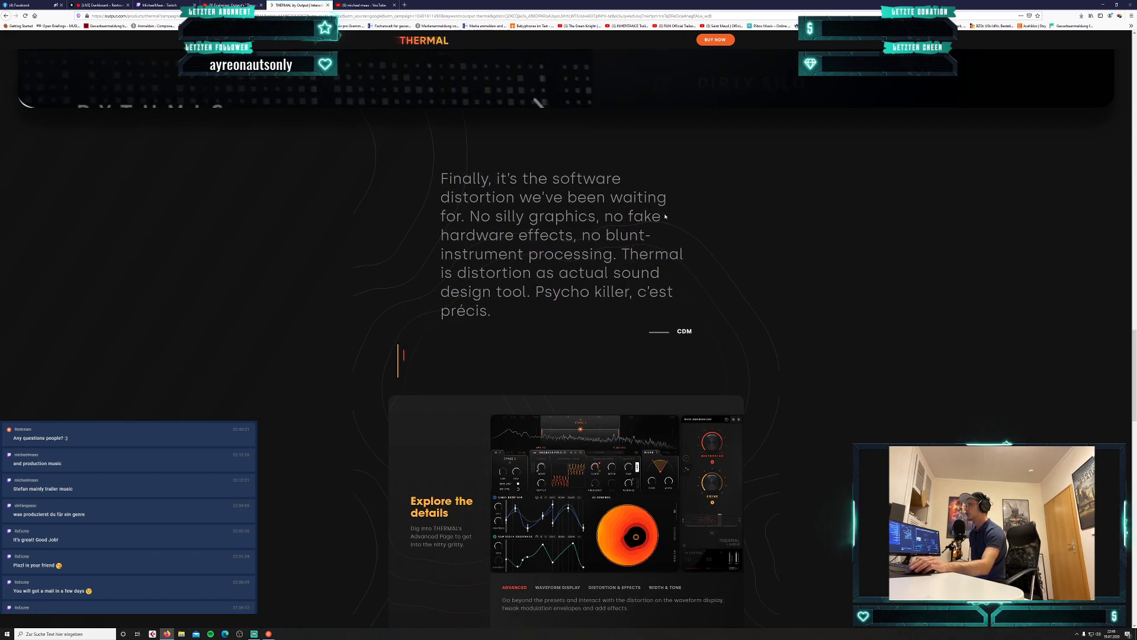
scroll(835, 267, "down", 3)
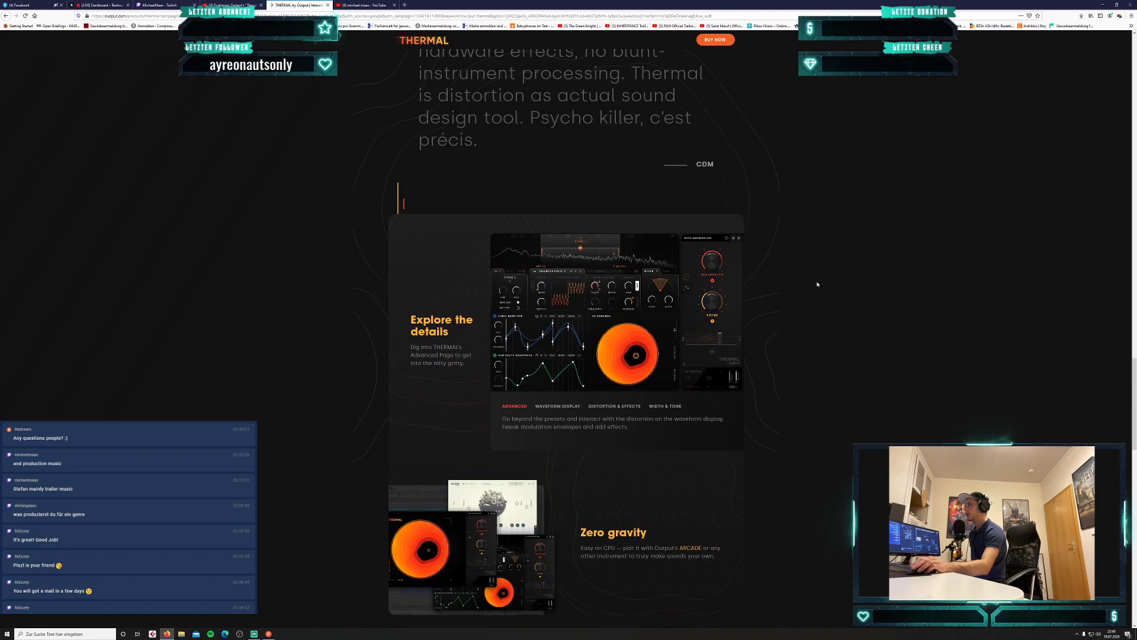
scroll(817, 284, "down", 3)
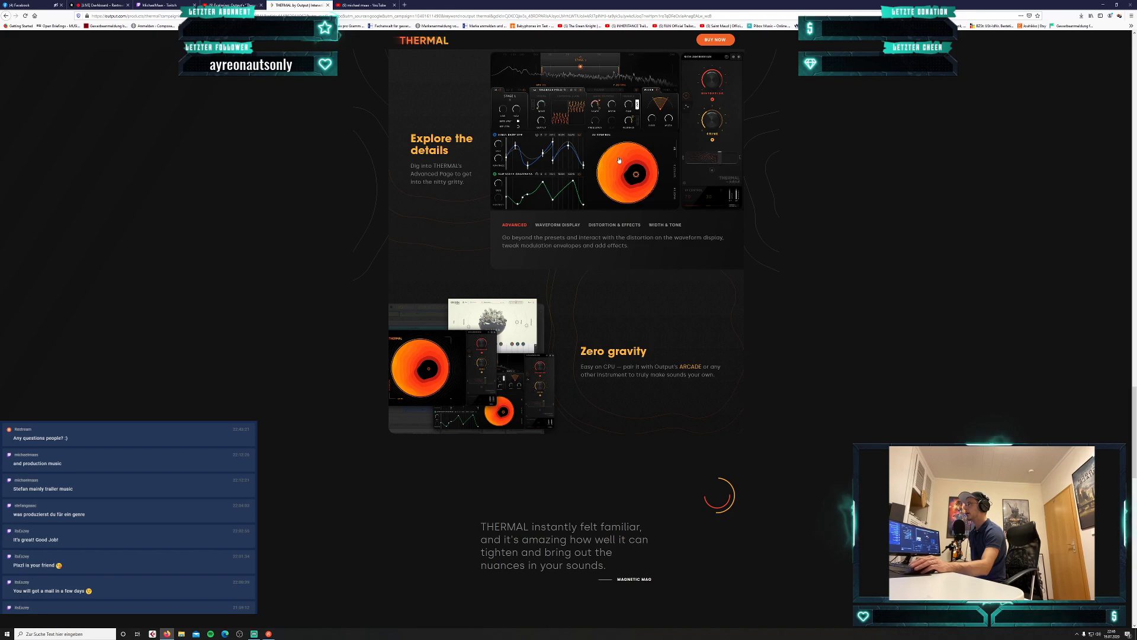
scroll(815, 383, "down", 3)
scroll(805, 382, "down", 3)
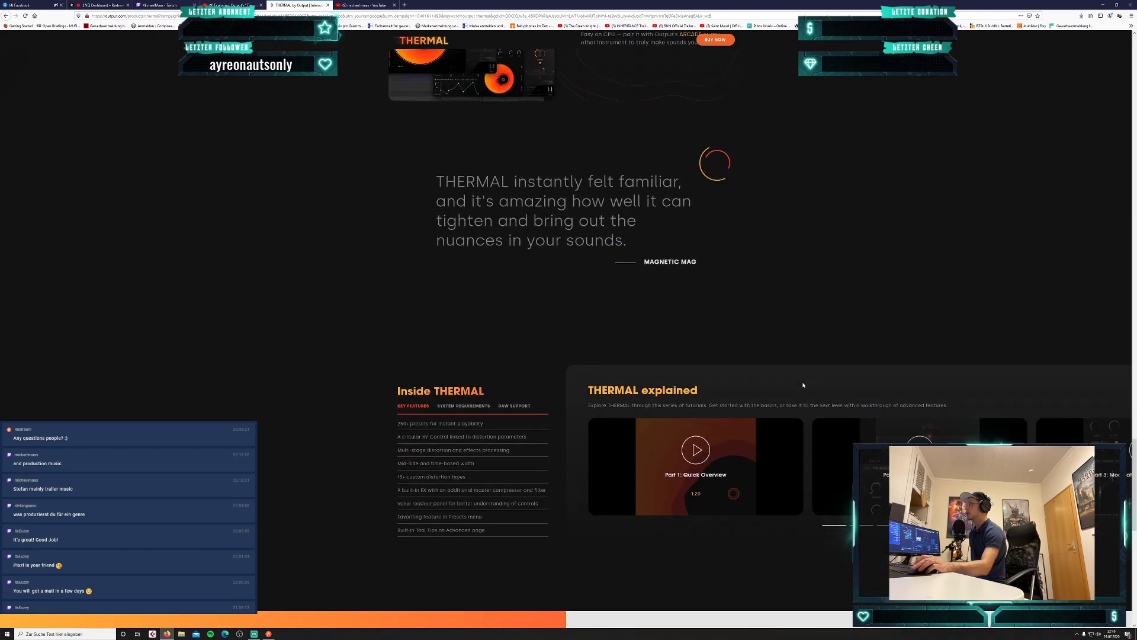
Look over THERMAL's key features and the purchase and bundle offers, and open the Part 1: Quick Overview video under THERMAL explained.
scroll(806, 374, "down", 5)
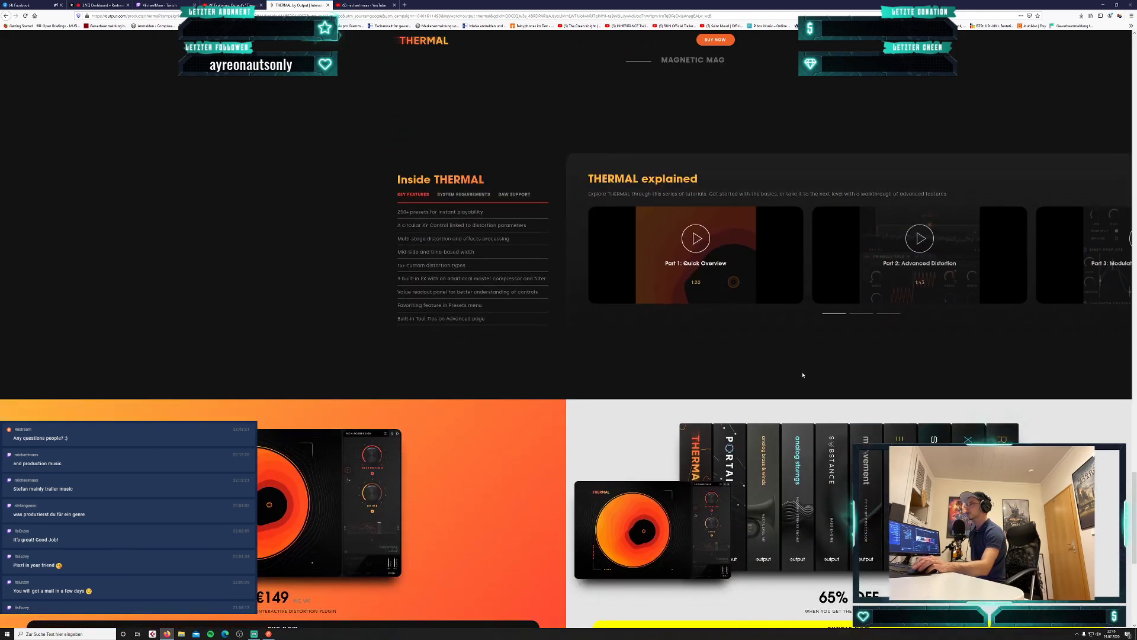
scroll(802, 375, "up", 2)
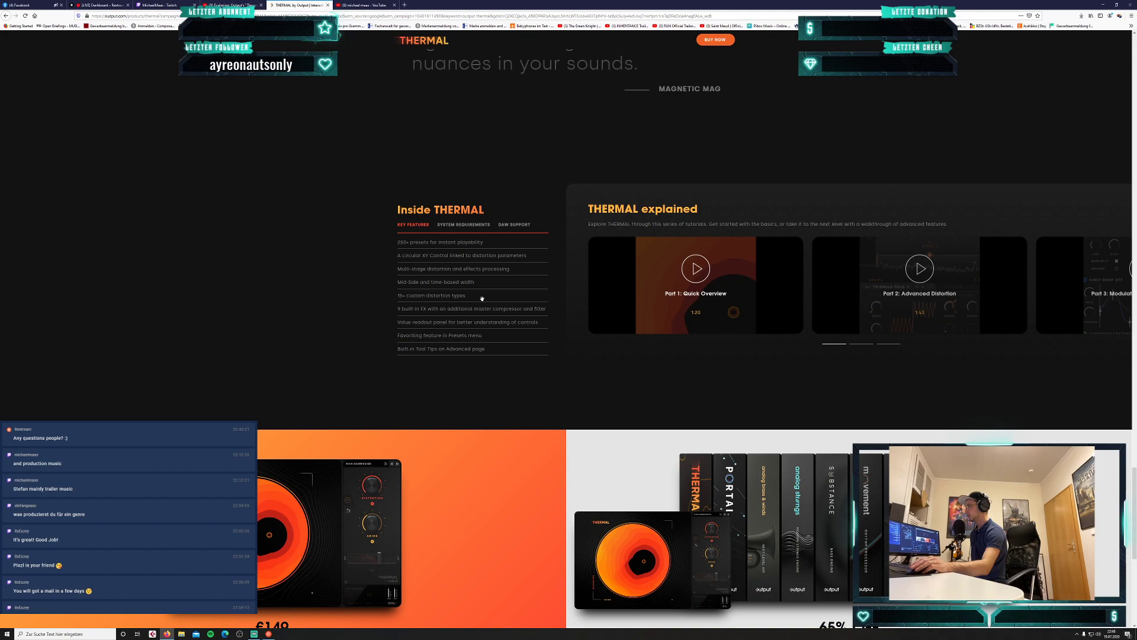
scroll(481, 298, "down", 1)
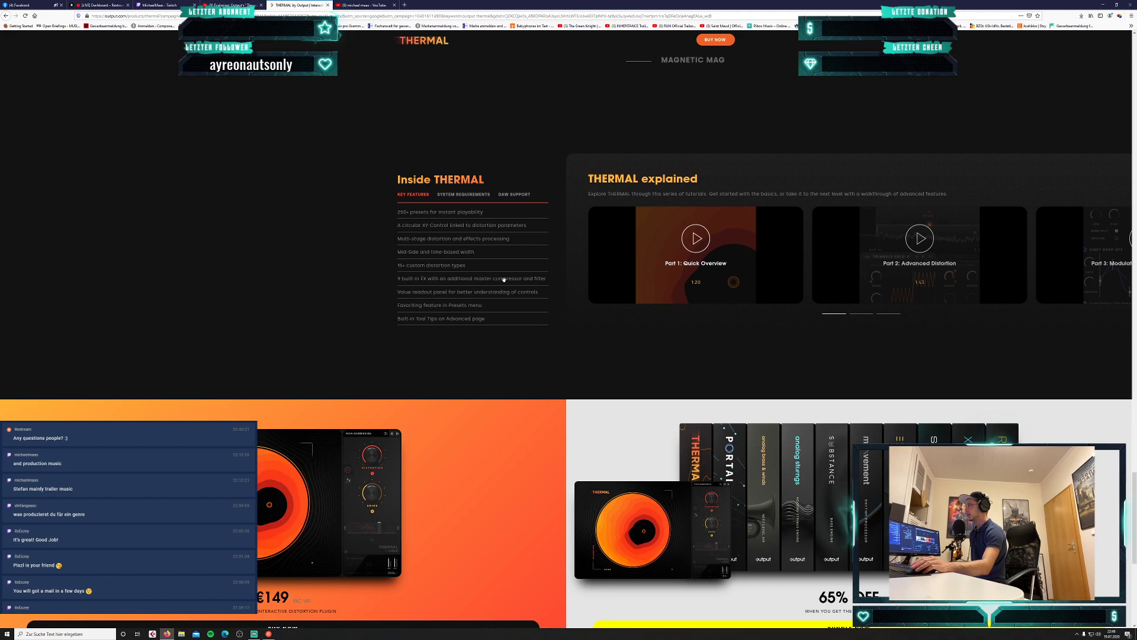
scroll(499, 305, "down", 1)
scroll(498, 305, "down", 4)
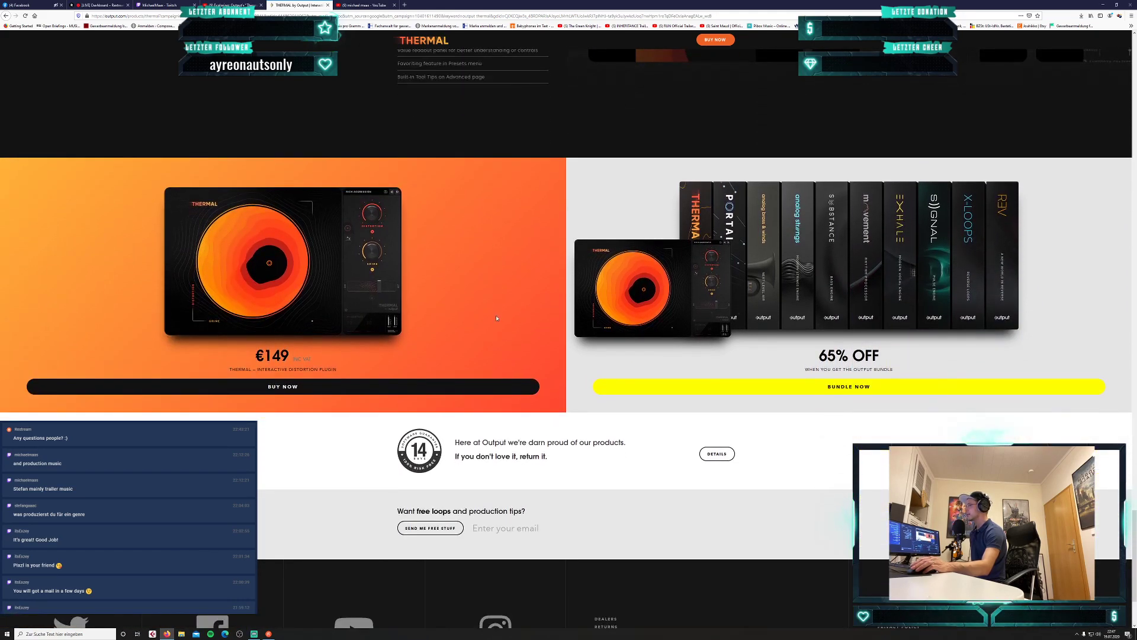
scroll(494, 320, "down", 2)
scroll(500, 355, "up", 9)
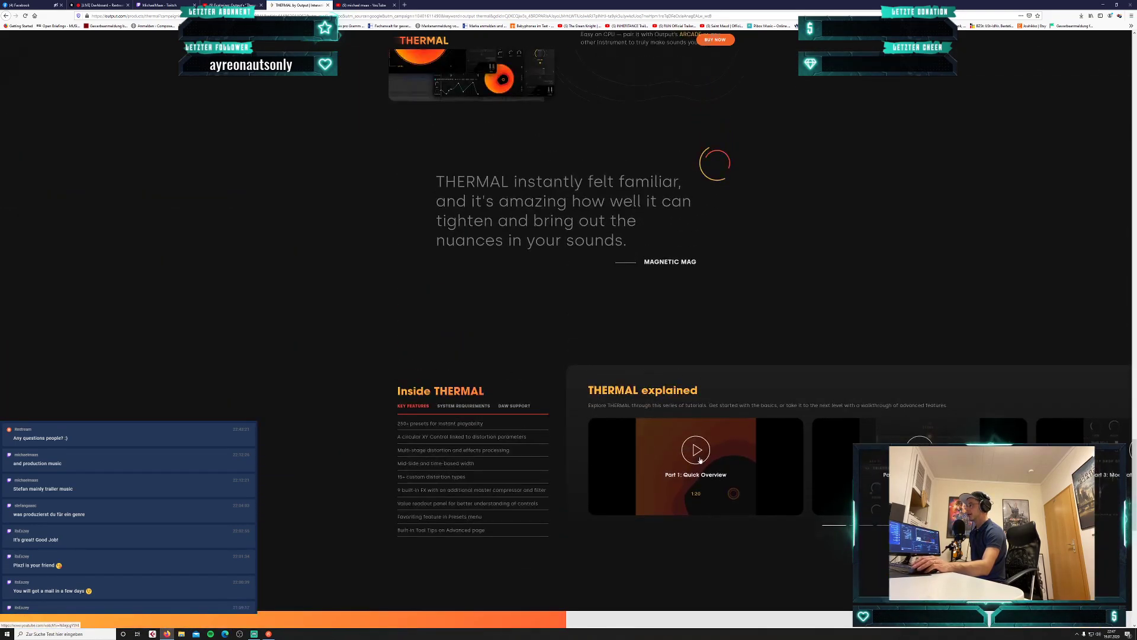
left_click(696, 450)
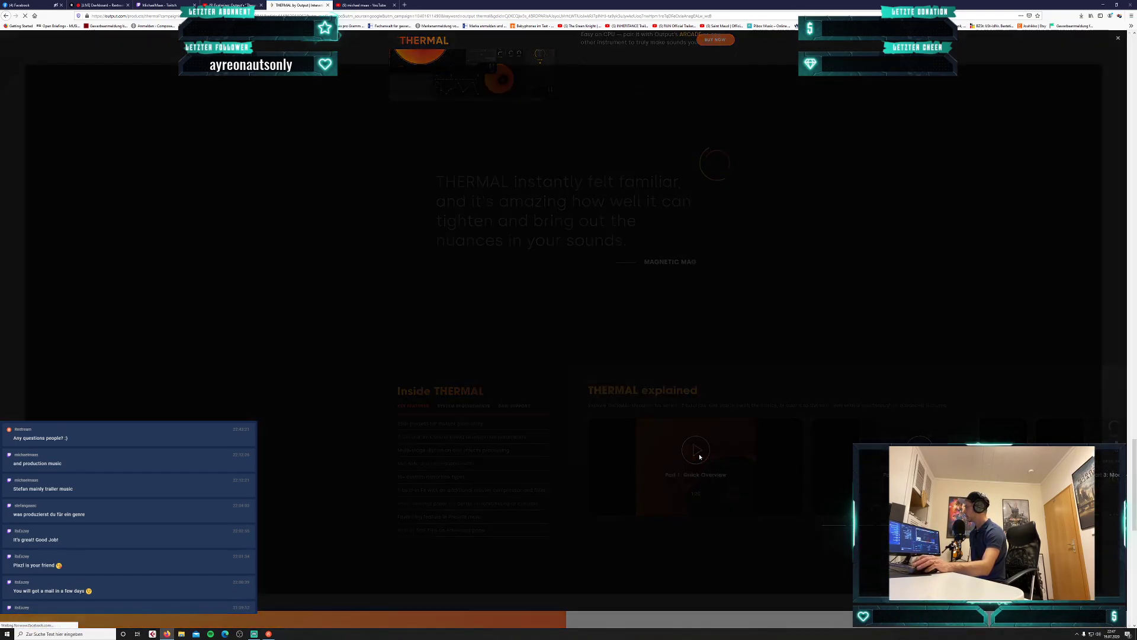